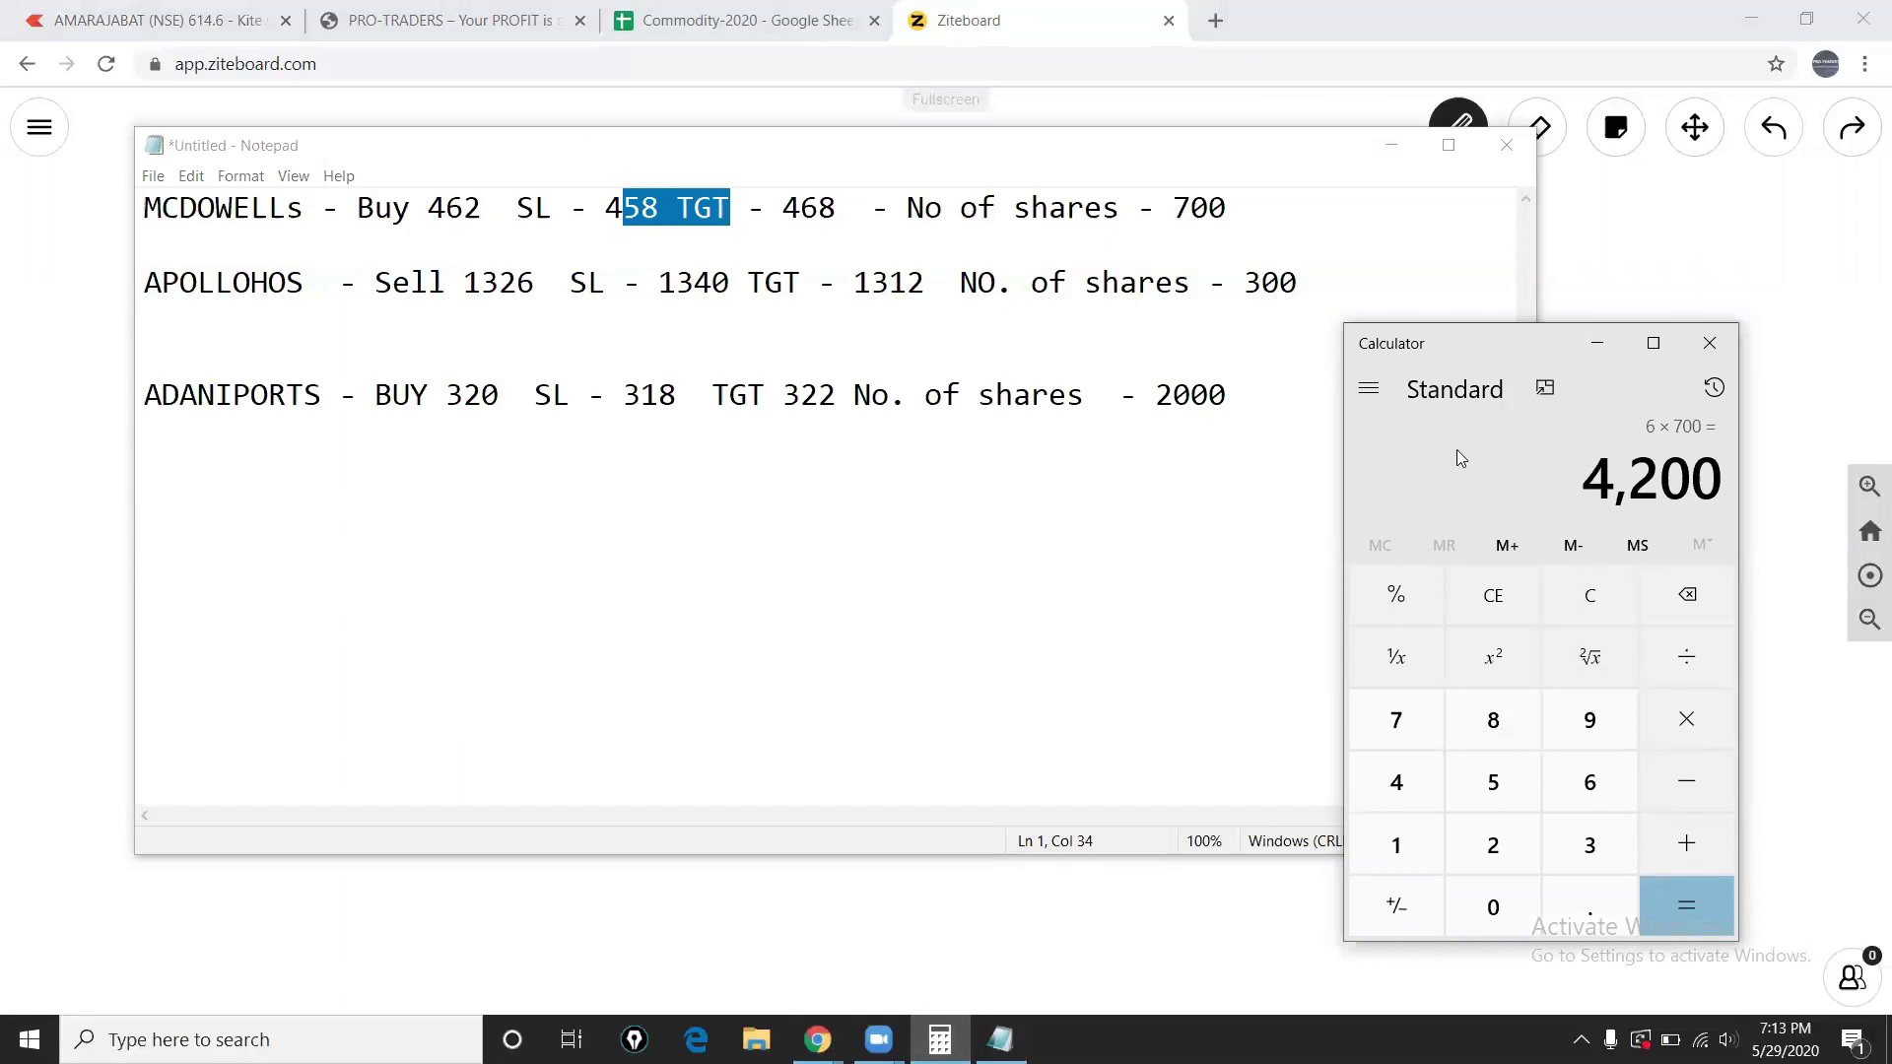
Step: Highlight the ADANIPORTS target and the number-of-shares text of the APOLLOHOS and MCDOWELLs trades in the notes
{"action": "left_click", "coordinate": [747, 394]}
{"action": "left_click_drag", "start_coordinate": [747, 394], "coordinate": [853, 394]}
{"action": "left_click_drag", "start_coordinate": [1192, 285], "coordinate": [1029, 287]}
{"action": "left_click_drag", "start_coordinate": [1119, 209], "coordinate": [924, 226]}
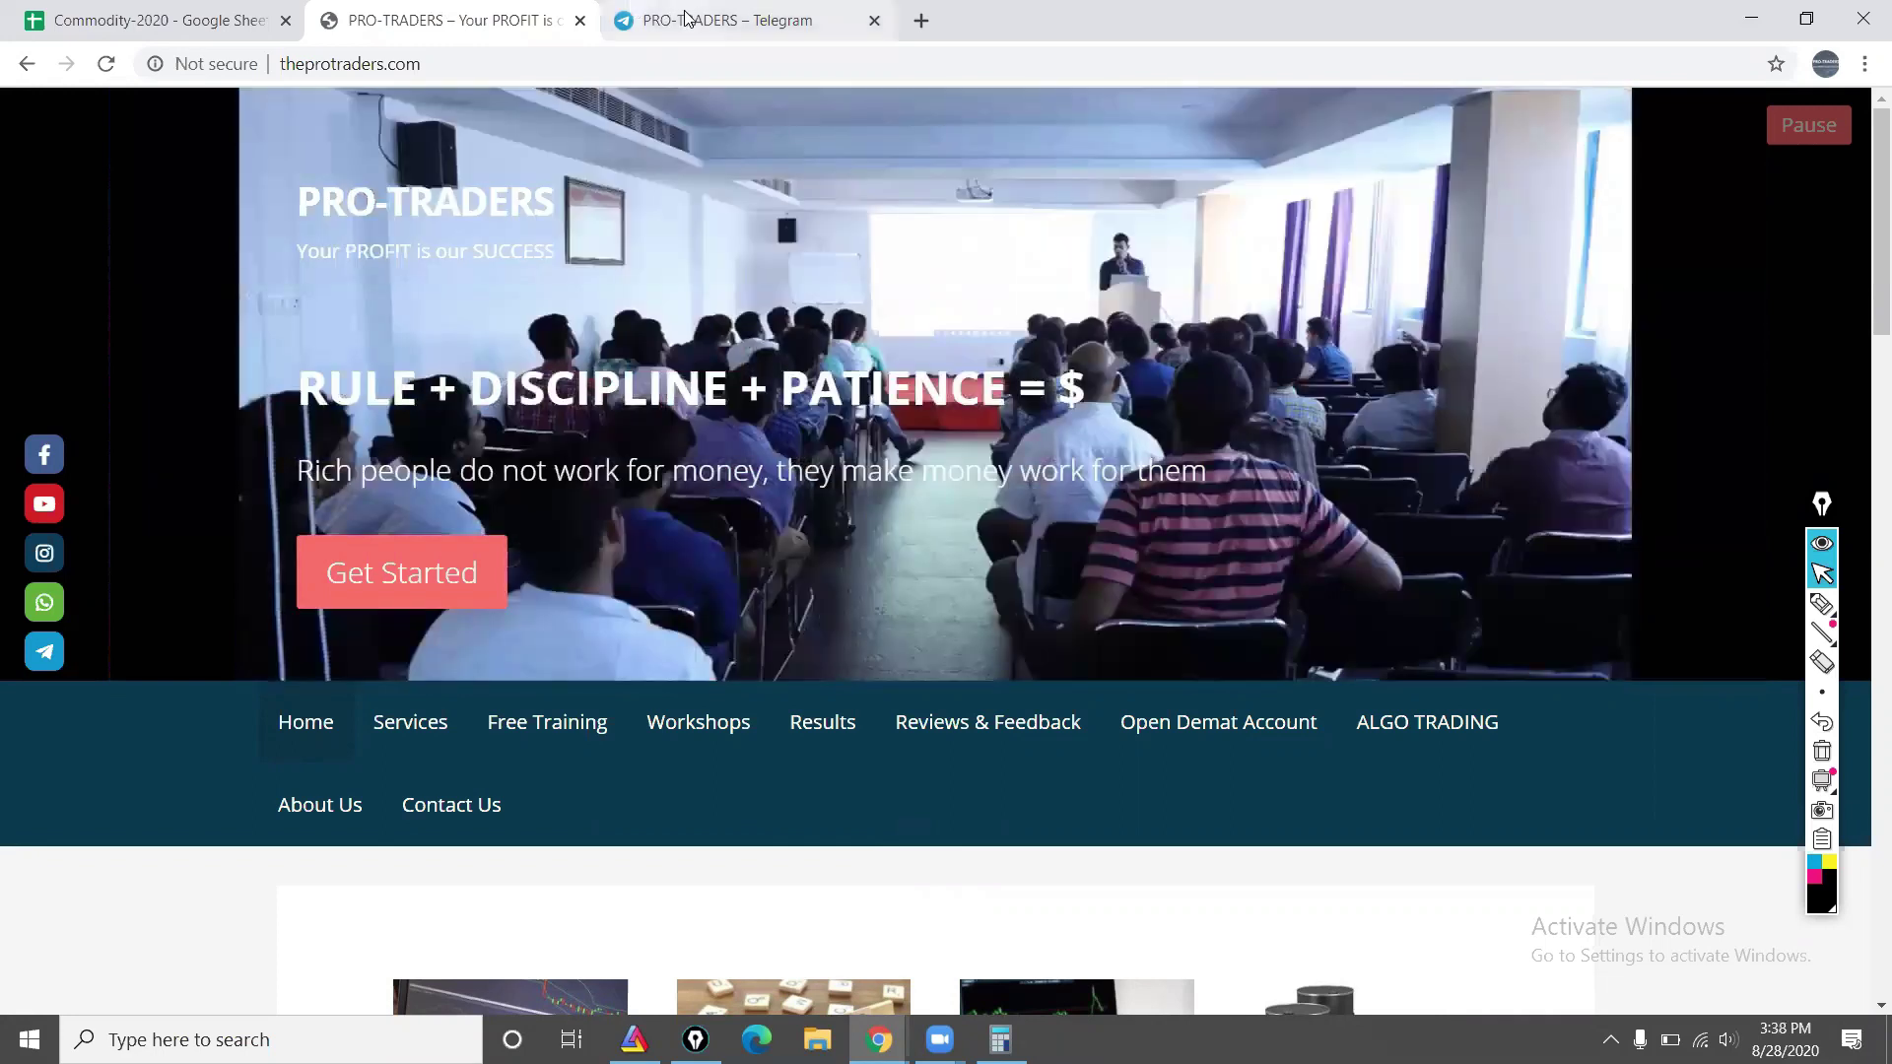
Step: Review the August 28 posts in the PRO-TRADERS Telegram channel and return to the Commodity-2020 spreadsheet
{"action": "left_click", "coordinate": [687, 15]}
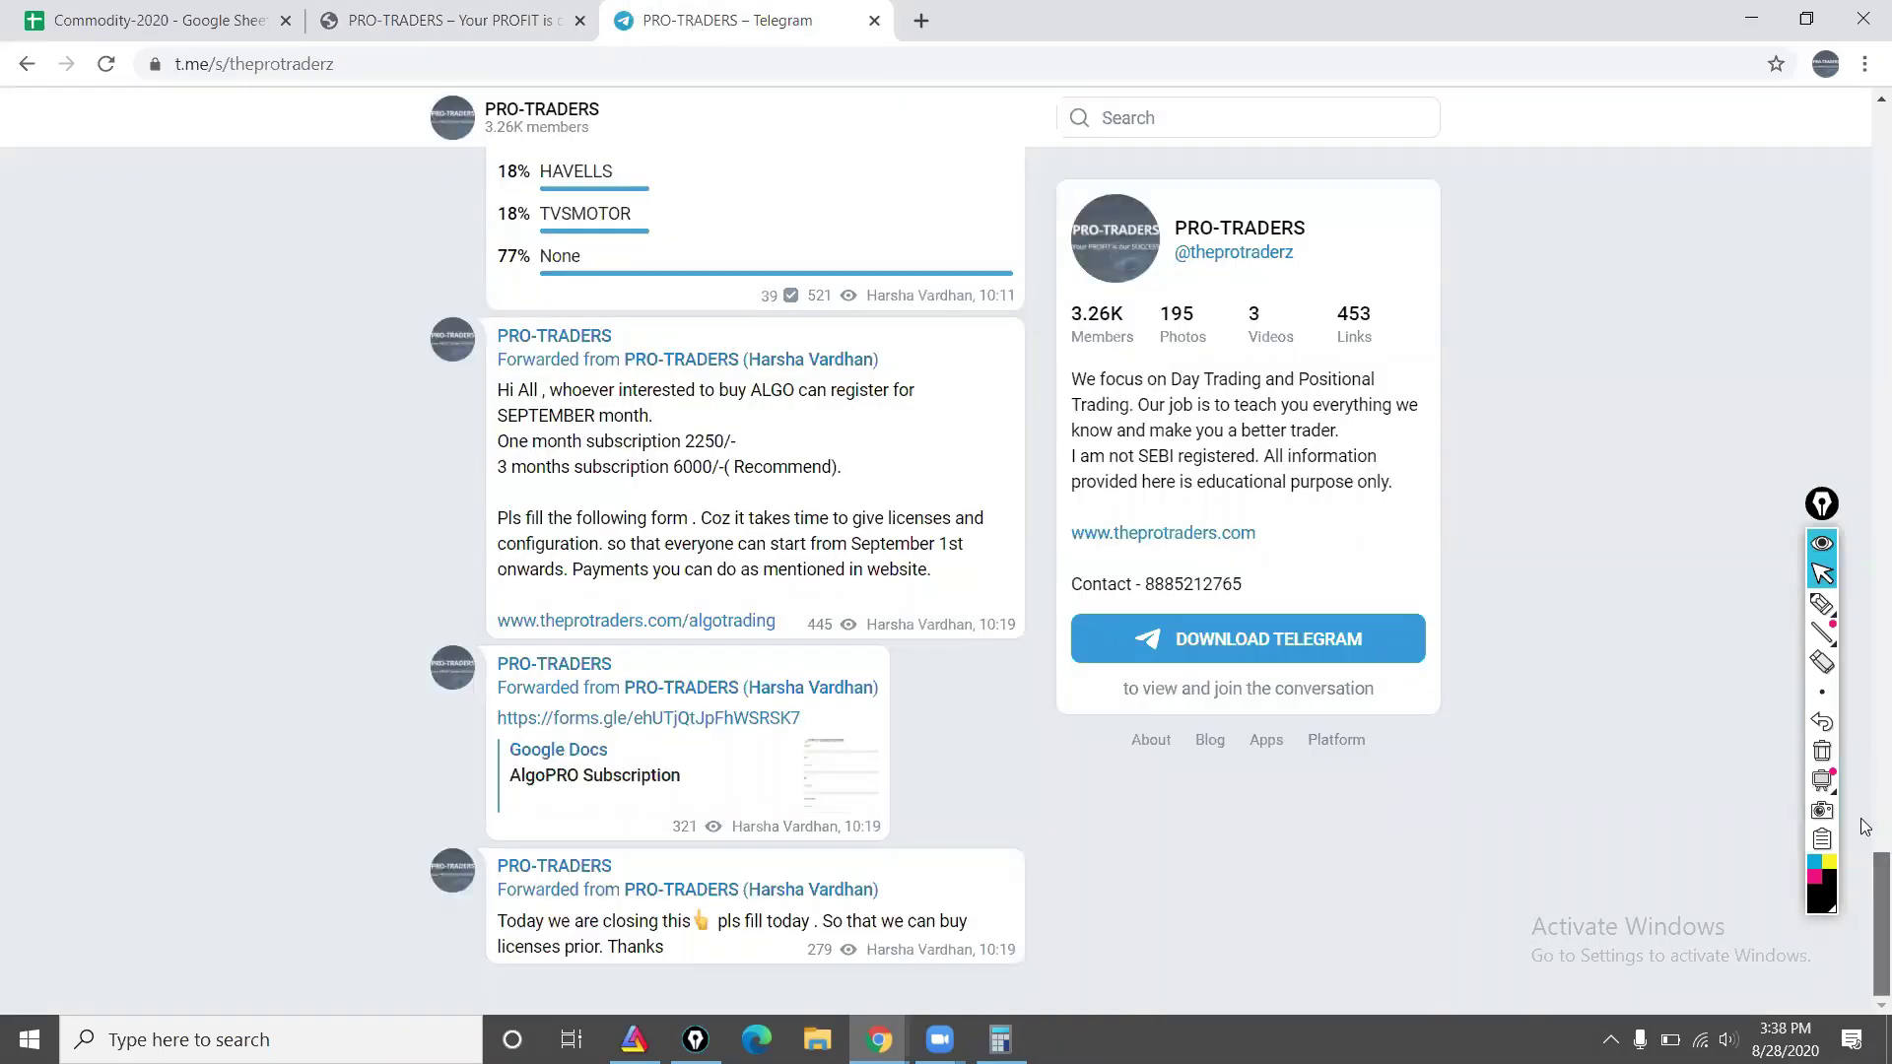
{"action": "scroll", "coordinate": [1865, 825], "scroll_direction": "up", "scroll_amount": 6}
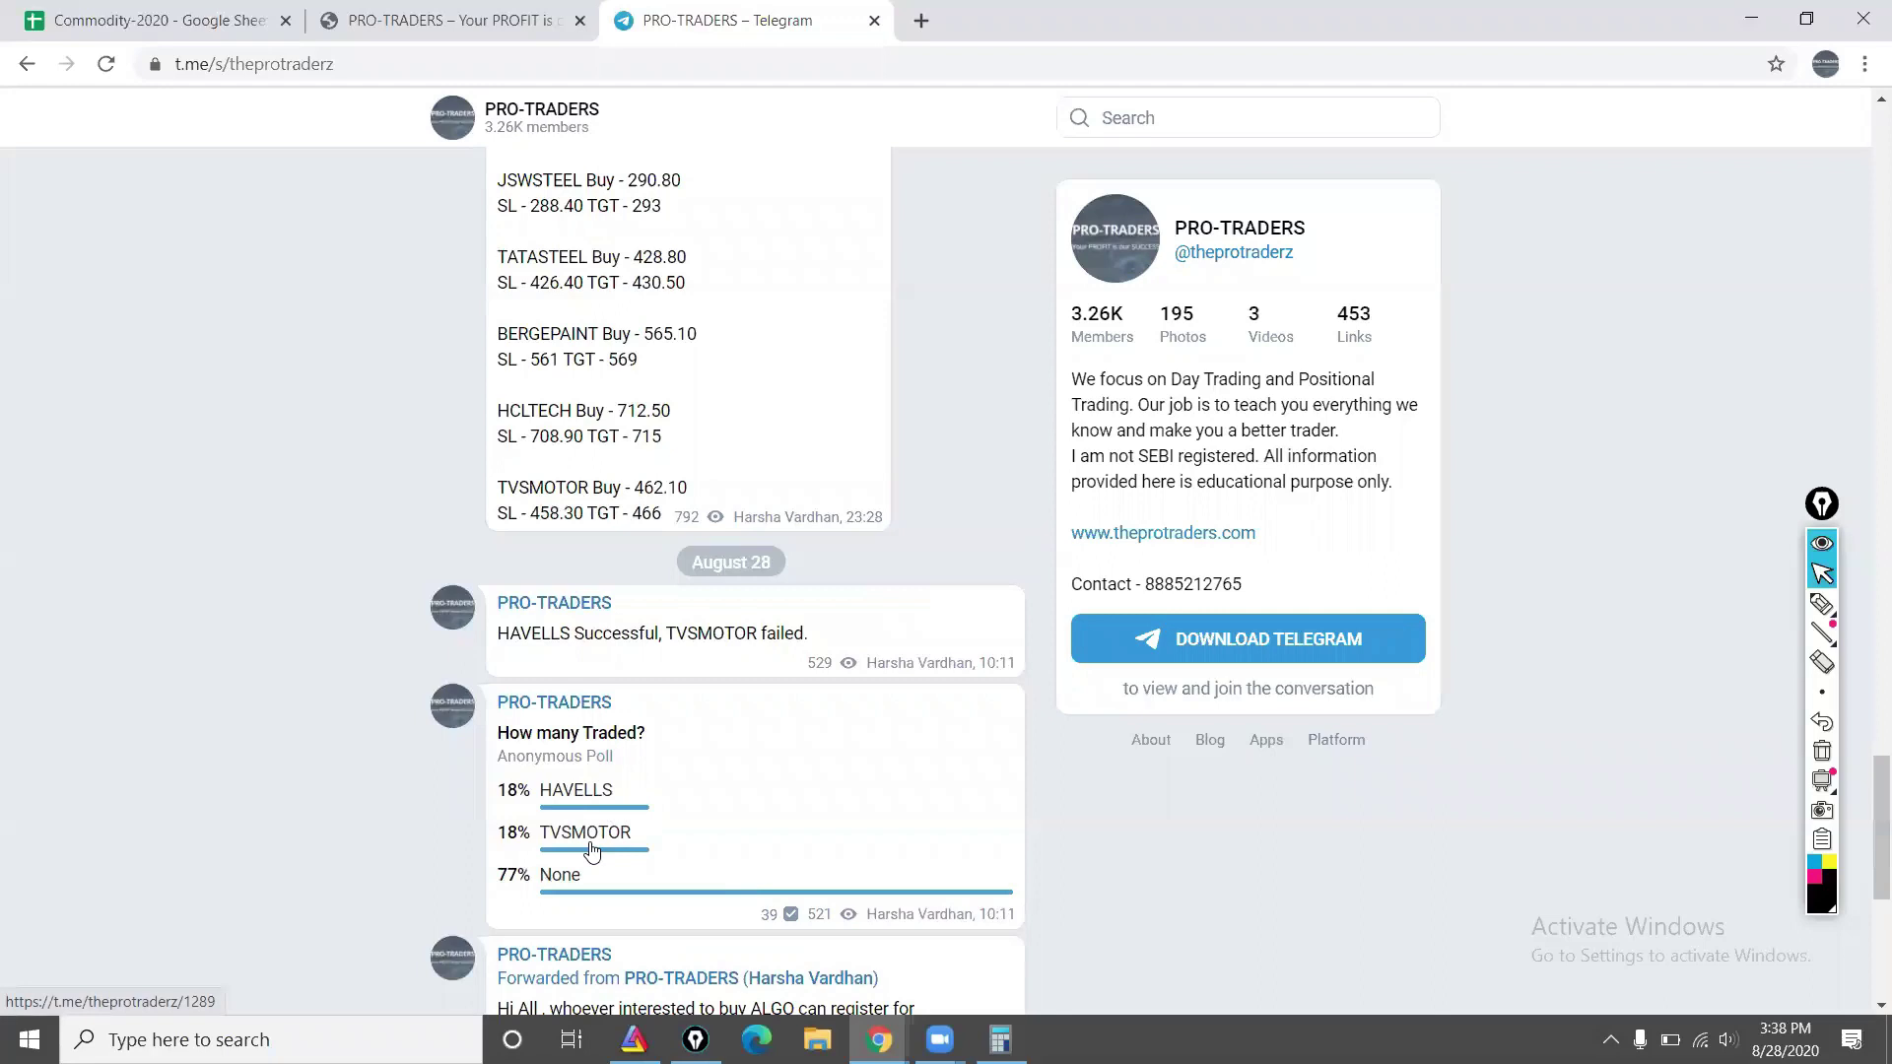
{"action": "left_click", "coordinate": [448, 25]}
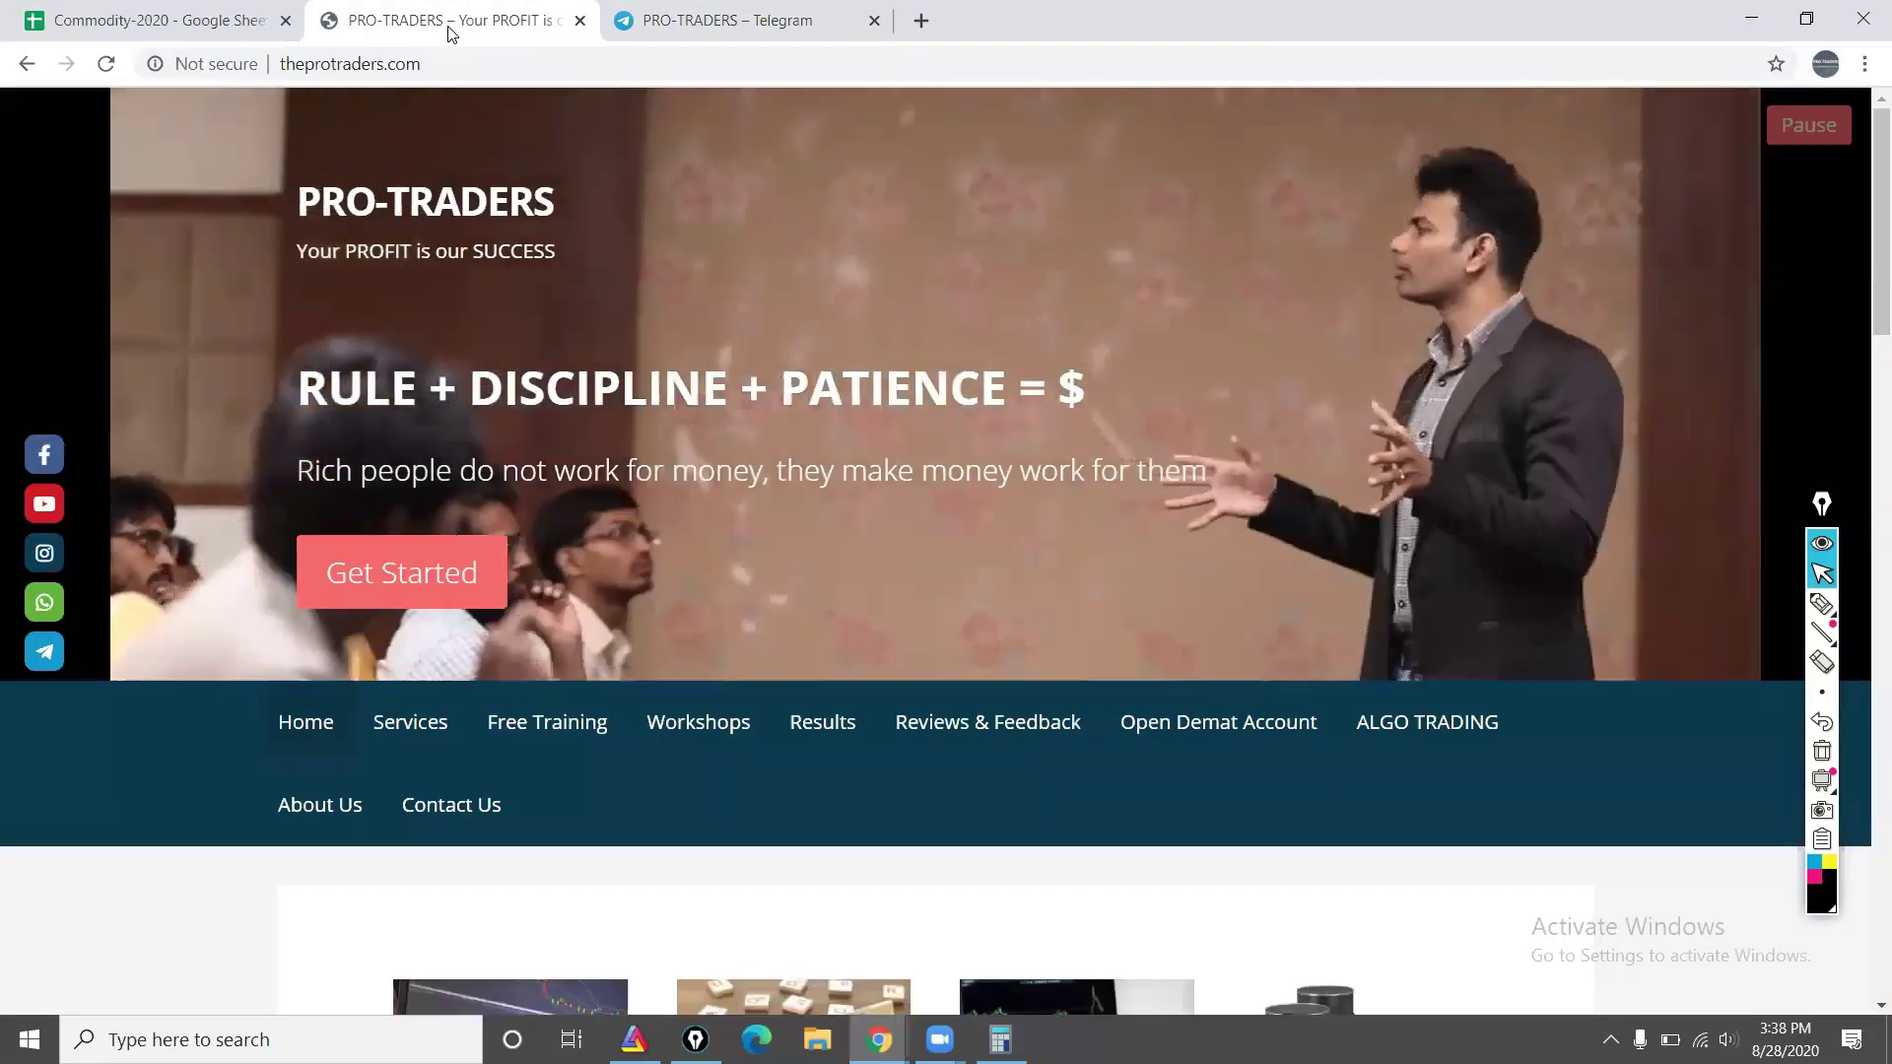
{"action": "left_click", "coordinate": [167, 21]}
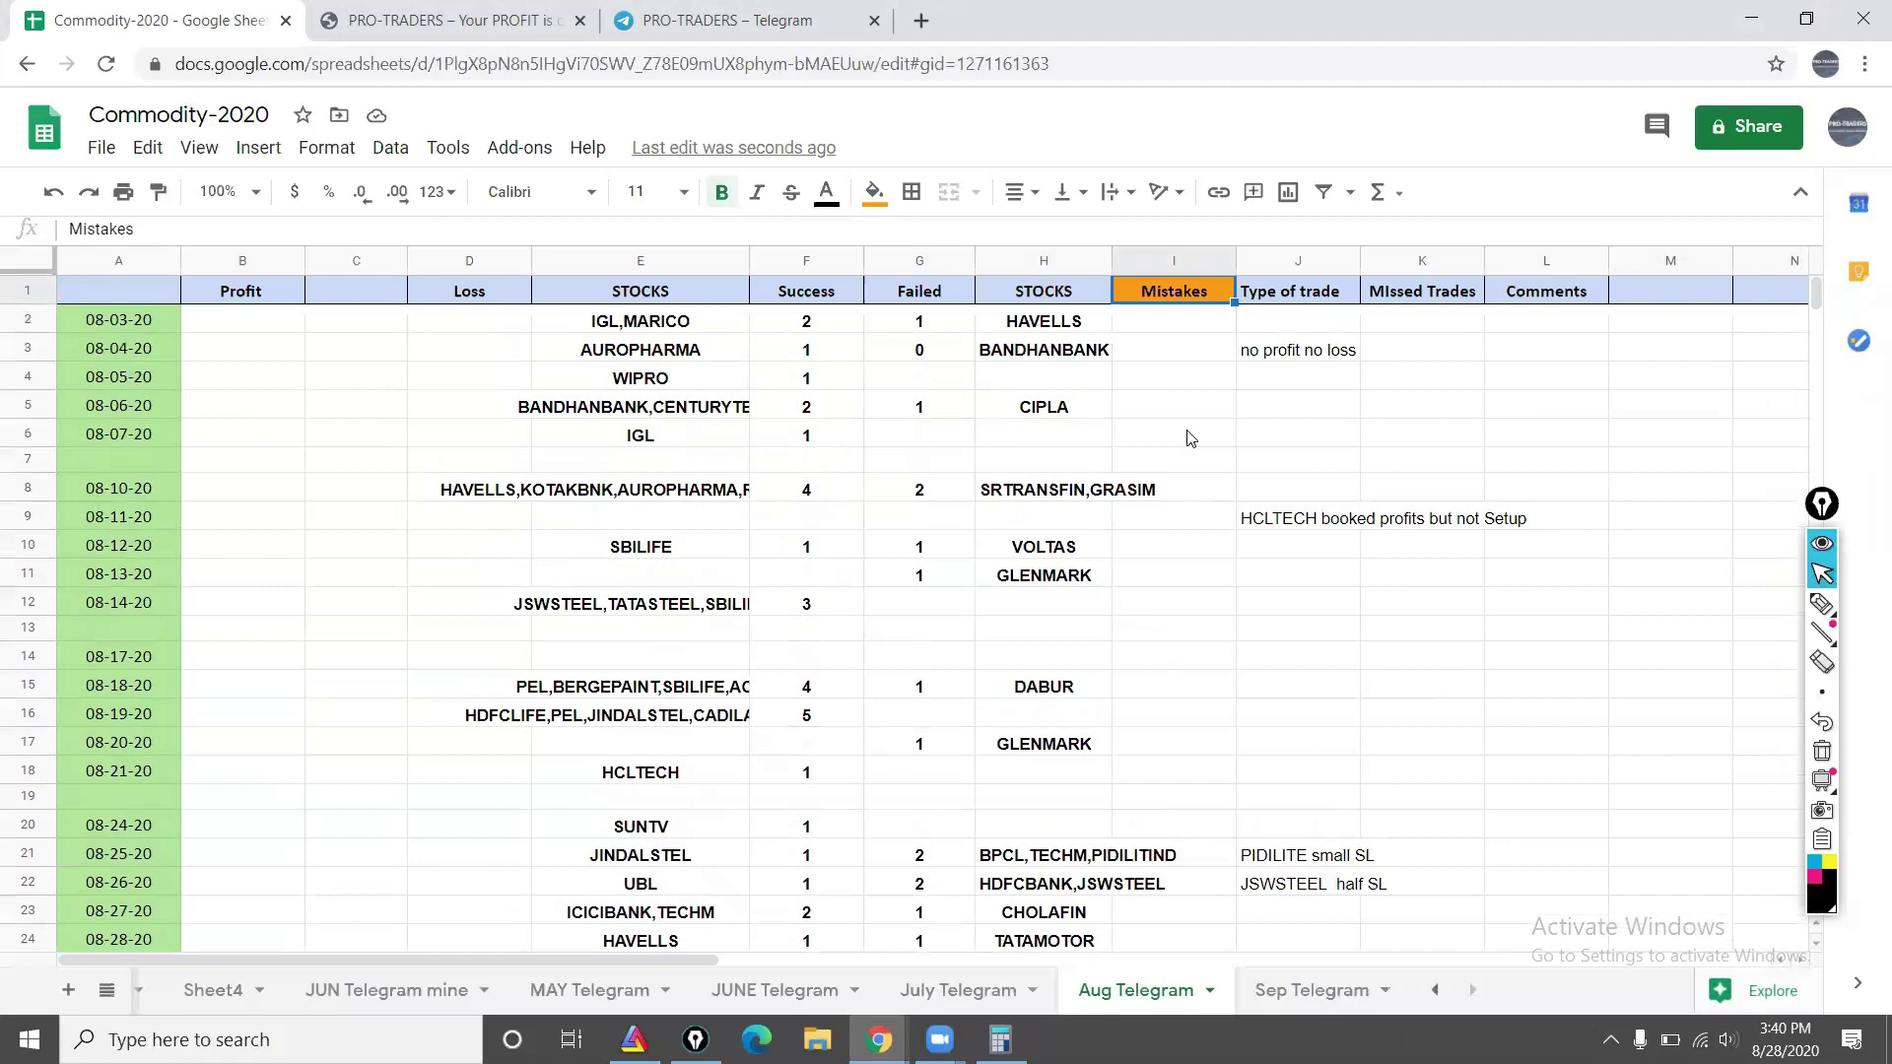
Step: Go through the Success and Failed columns of the Aug Telegram sheet down to the monthly totals in row 28
{"action": "left_click", "coordinate": [1017, 462]}
{"action": "left_click", "coordinate": [842, 352]}
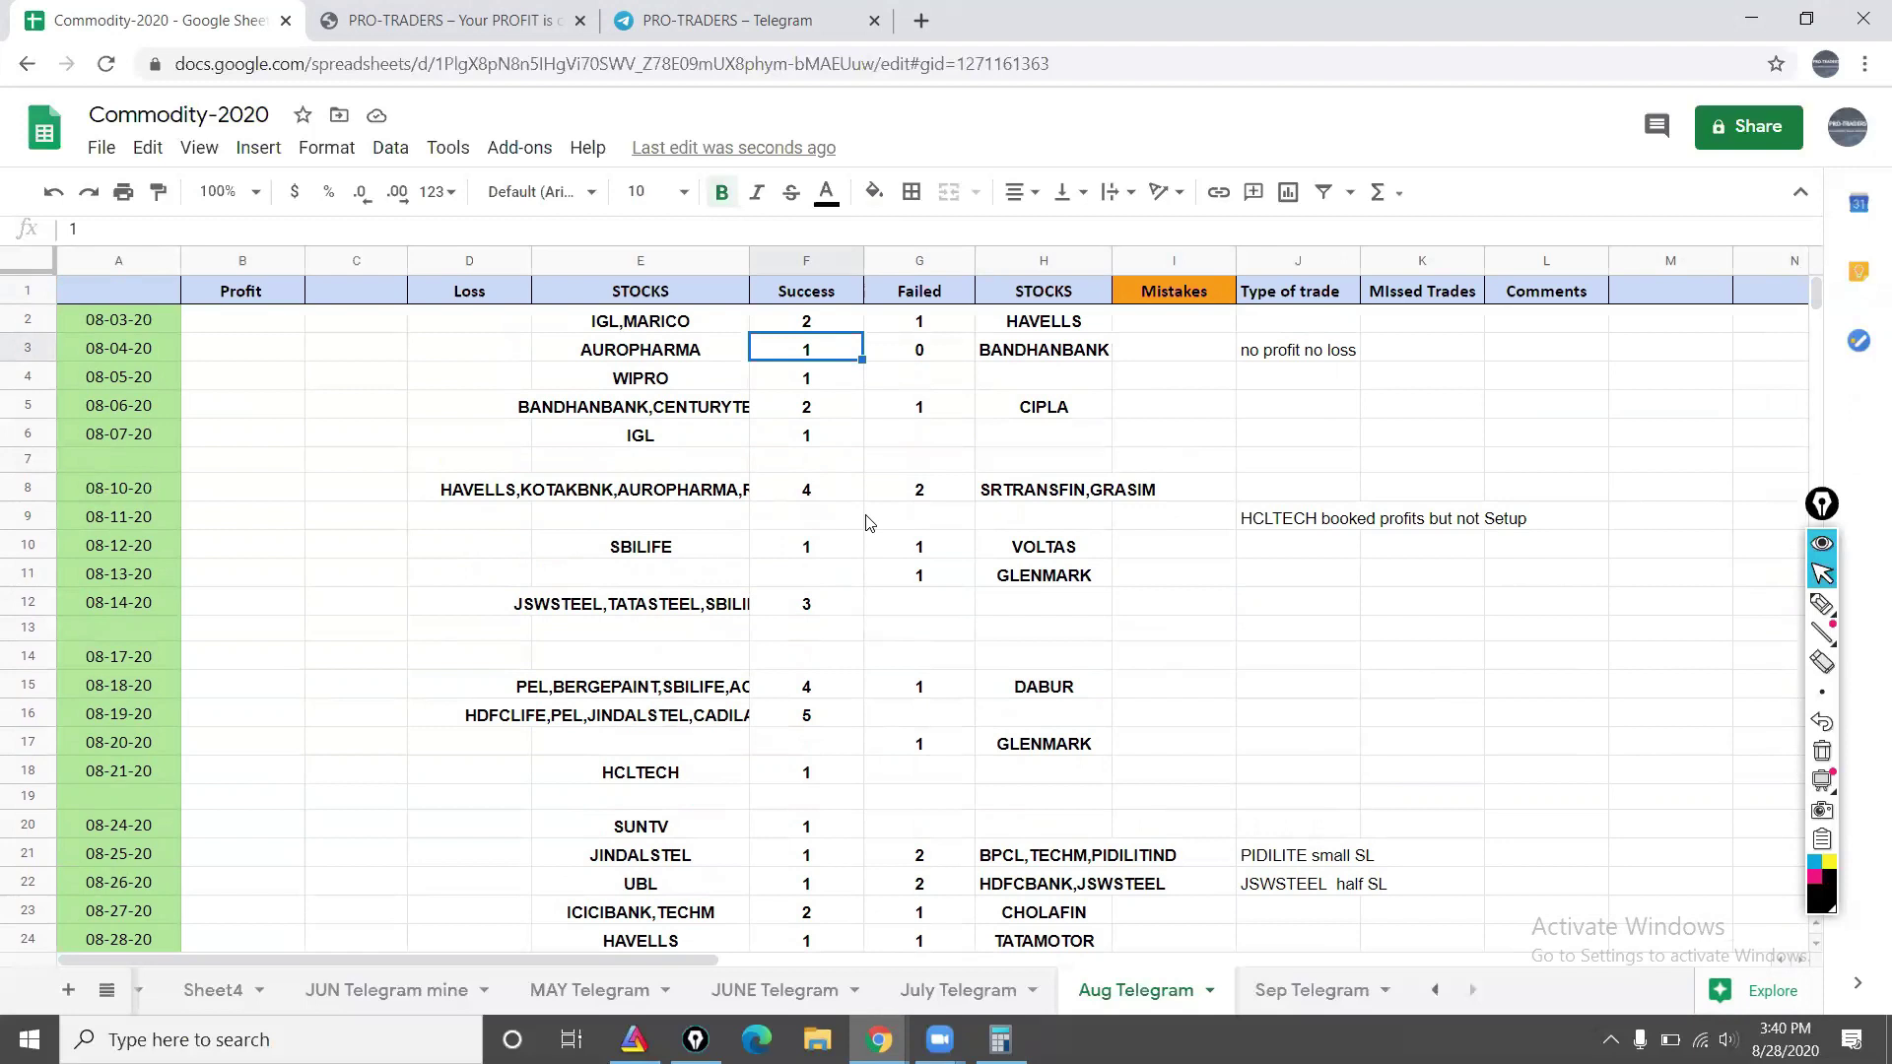
{"action": "left_click", "coordinate": [801, 329]}
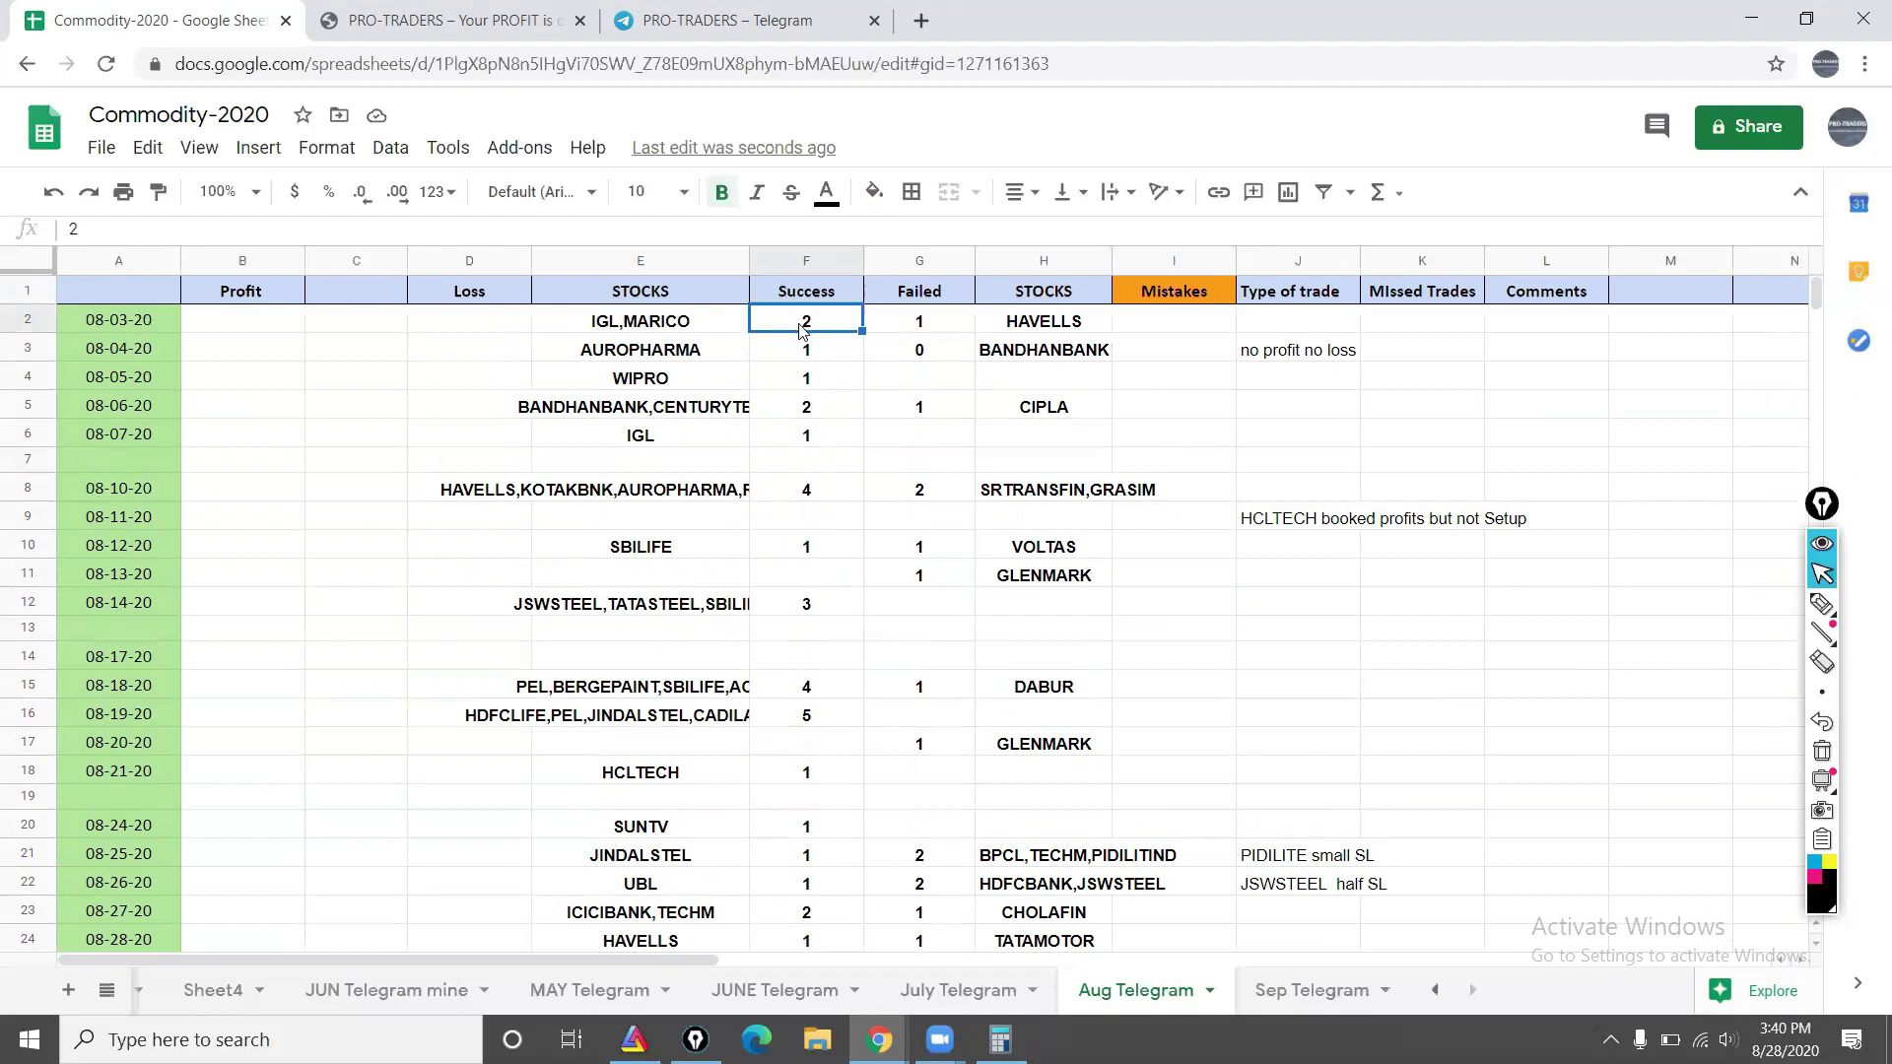
{"action": "key", "text": "Right"}
{"action": "key", "text": "Down"}
{"action": "key", "text": "Down"}
{"action": "key", "text": "Down"}
{"action": "key", "text": "Down"}
{"action": "key", "text": "Down"}
{"action": "key", "text": "Down"}
{"action": "key", "text": "Down"}
{"action": "key", "text": "Down"}
{"action": "key", "text": "Down"}
{"action": "key", "text": "Down"}
{"action": "key", "text": "Down"}
{"action": "key", "text": "Down"}
{"action": "key", "text": "Down"}
{"action": "key", "text": "Down"}
{"action": "key", "text": "Down"}
{"action": "key", "text": "Down"}
{"action": "key", "text": "Down"}
{"action": "key", "text": "Down"}
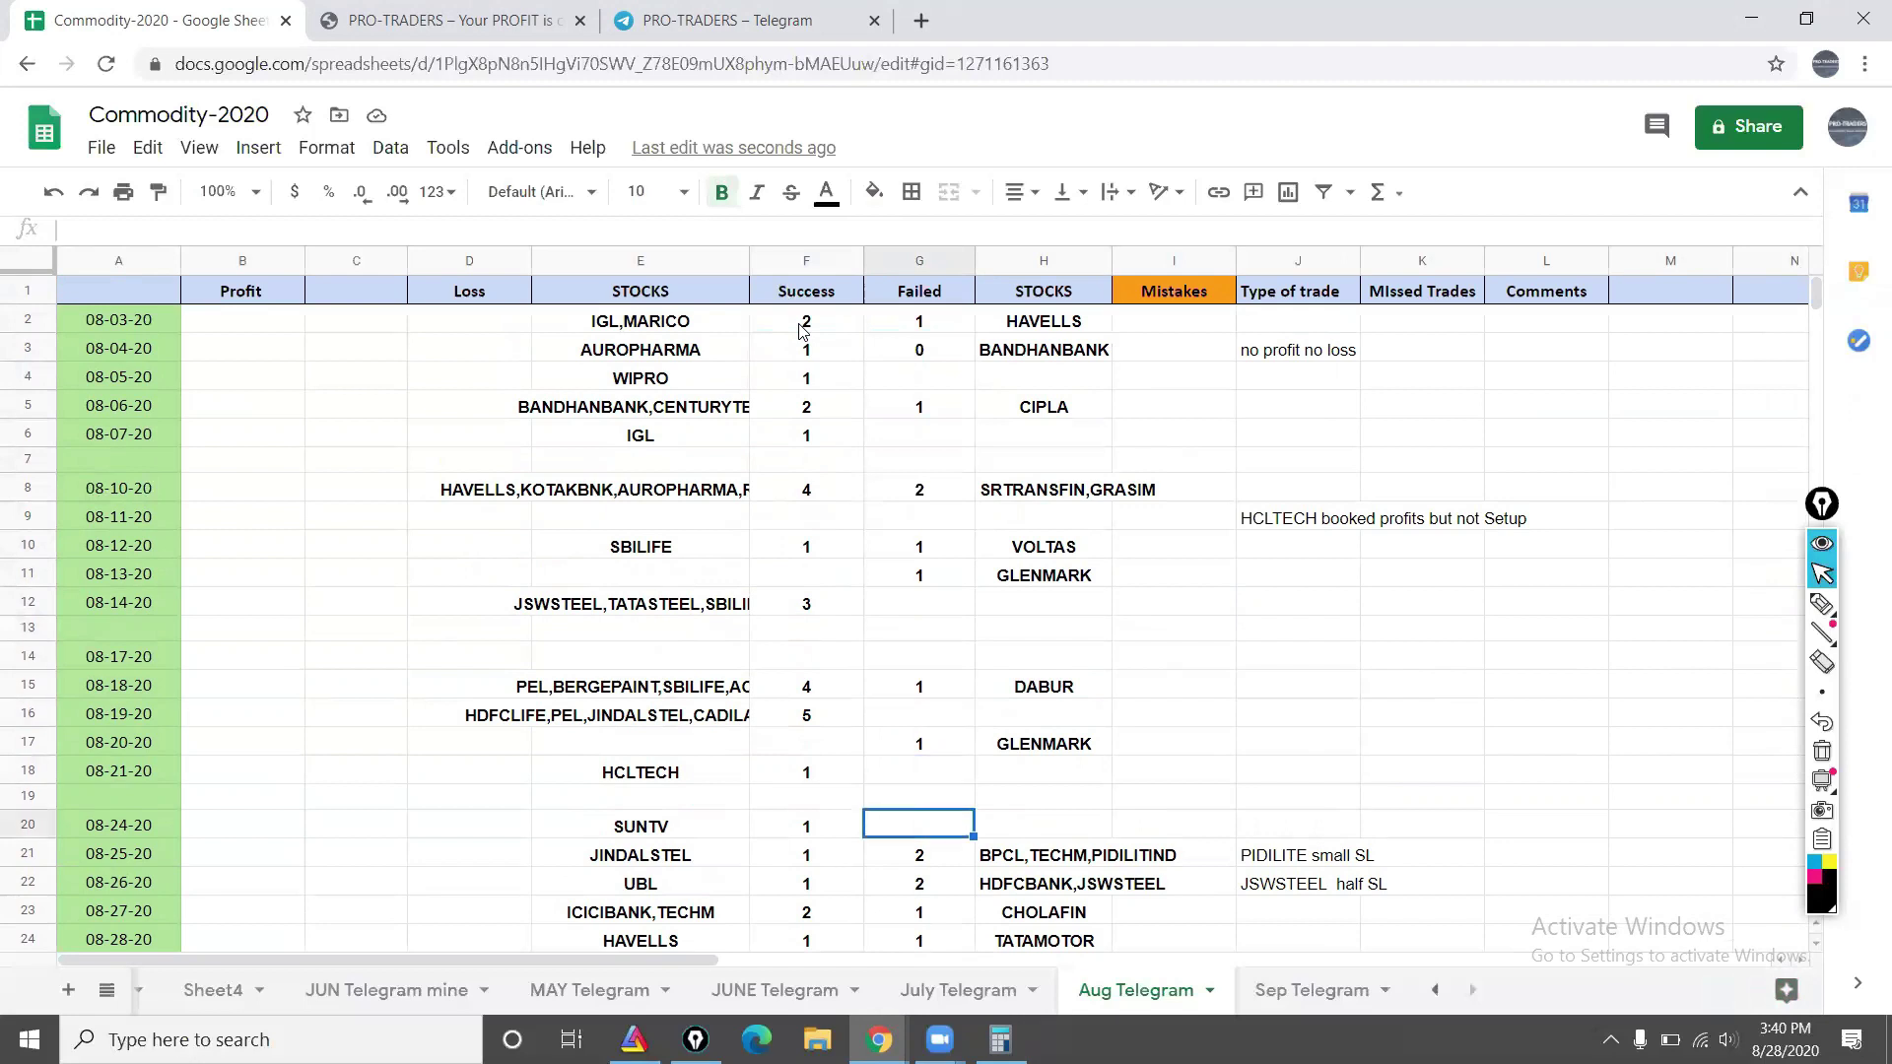
{"action": "key", "text": "Left"}
{"action": "key", "text": "Down"}
{"action": "key", "text": "Down"}
{"action": "key", "text": "Down"}
{"action": "key", "text": "Down"}
{"action": "key", "text": "Down"}
{"action": "key", "text": "Down"}
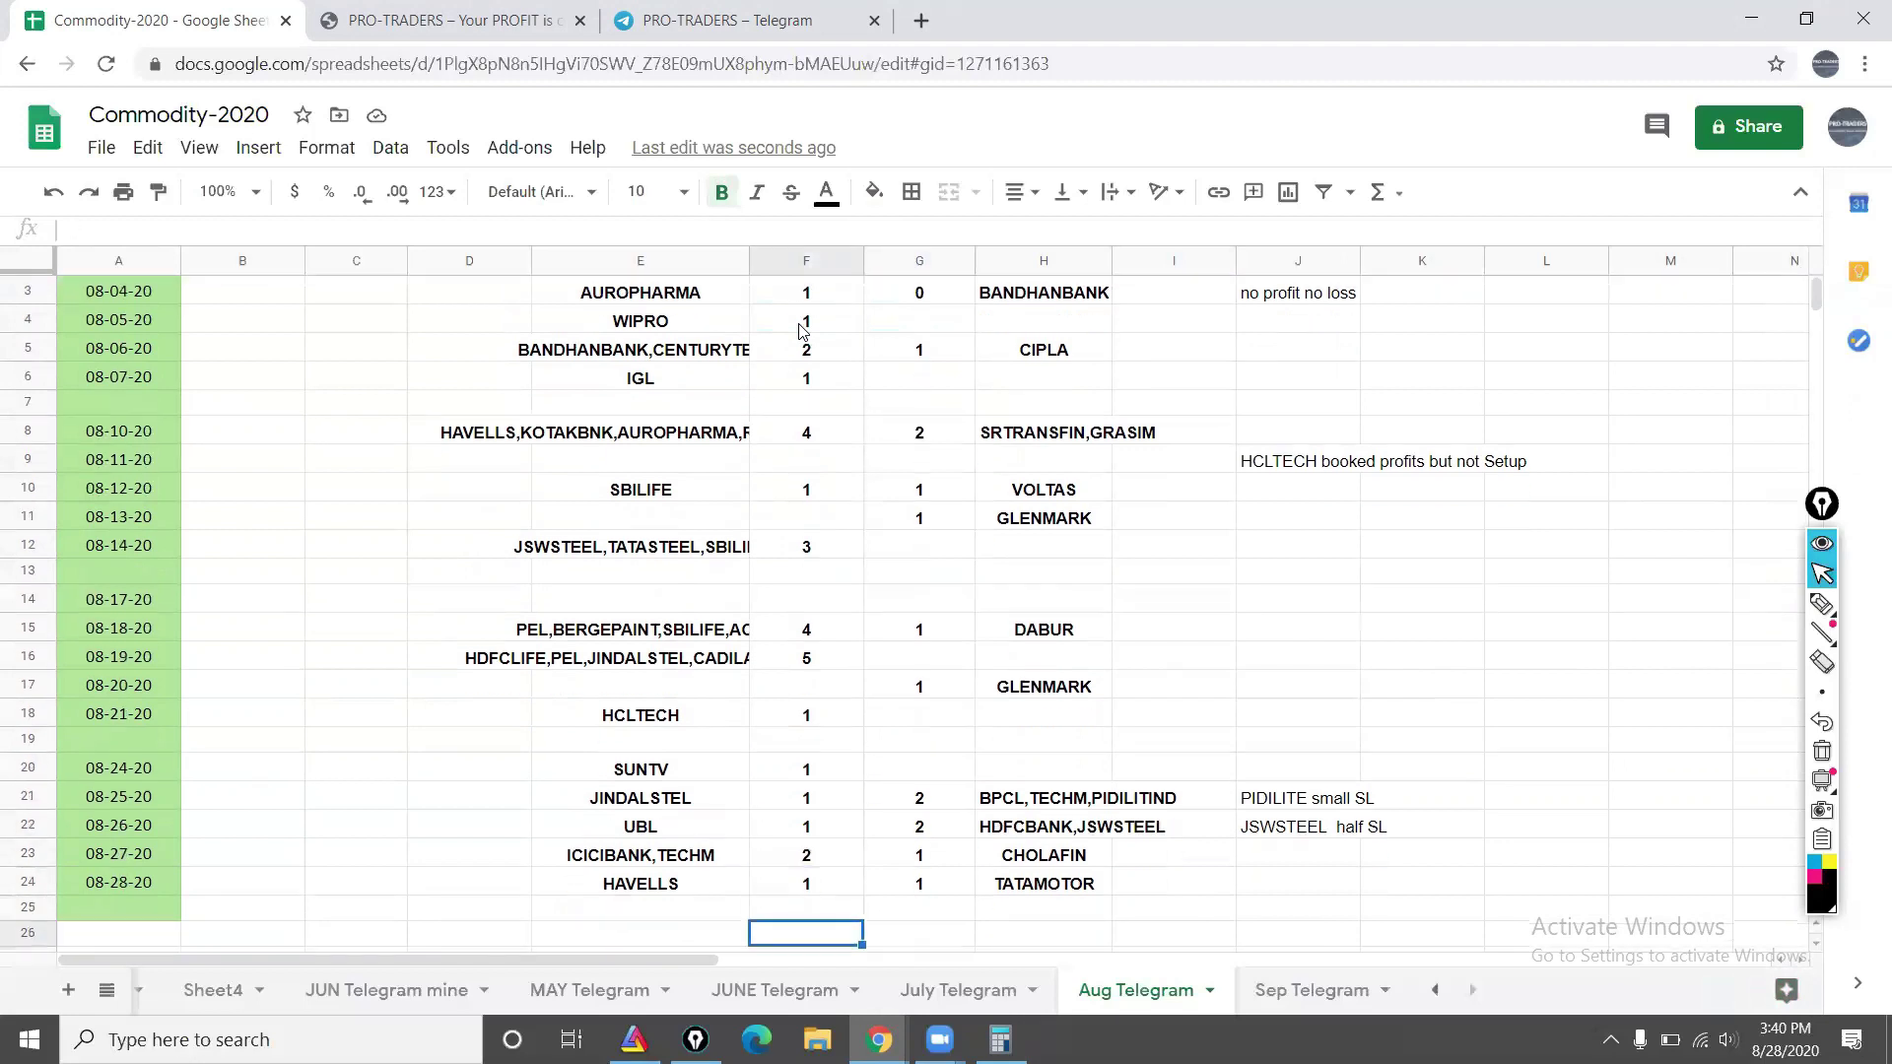
{"action": "key", "text": "Down"}
{"action": "key", "text": "Down"}
{"action": "key", "text": "Down"}
{"action": "key", "text": "Down"}
{"action": "key", "text": "Down"}
{"action": "key", "text": "Down"}
{"action": "key", "text": "Down"}
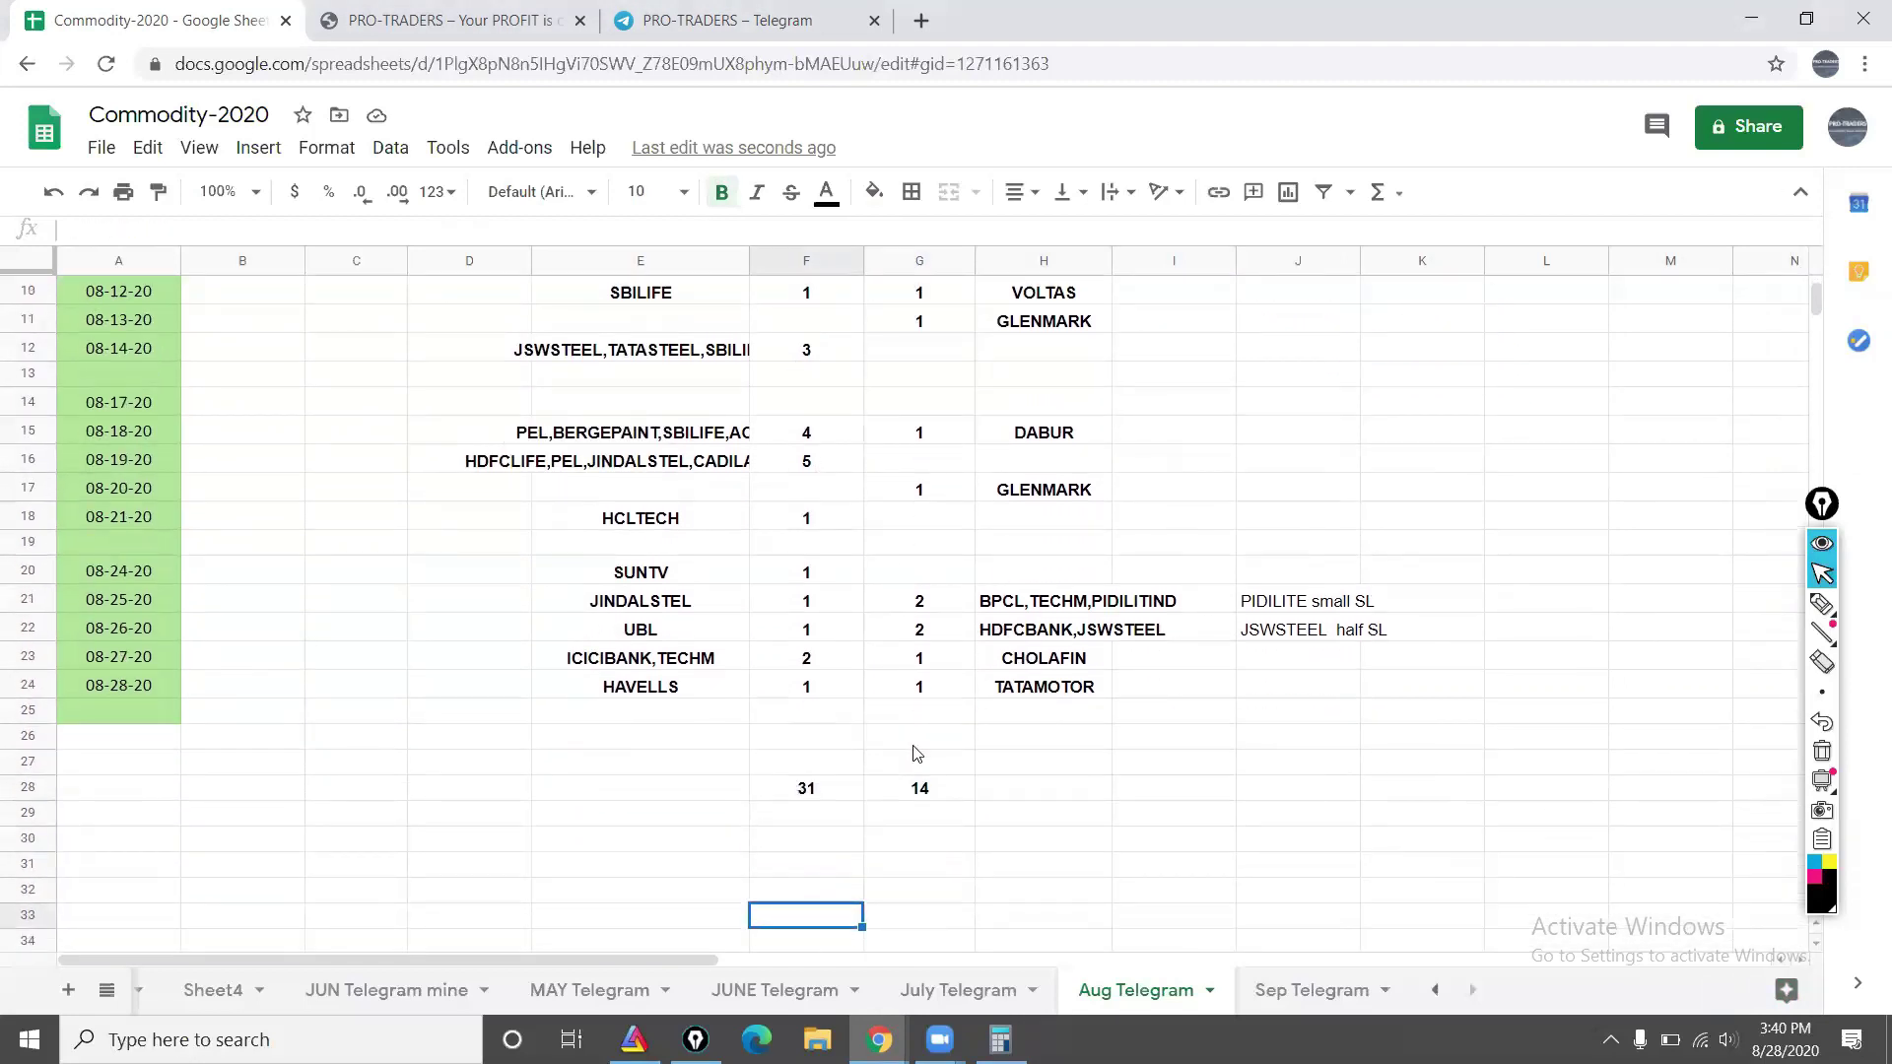
{"action": "left_click", "coordinate": [942, 794]}
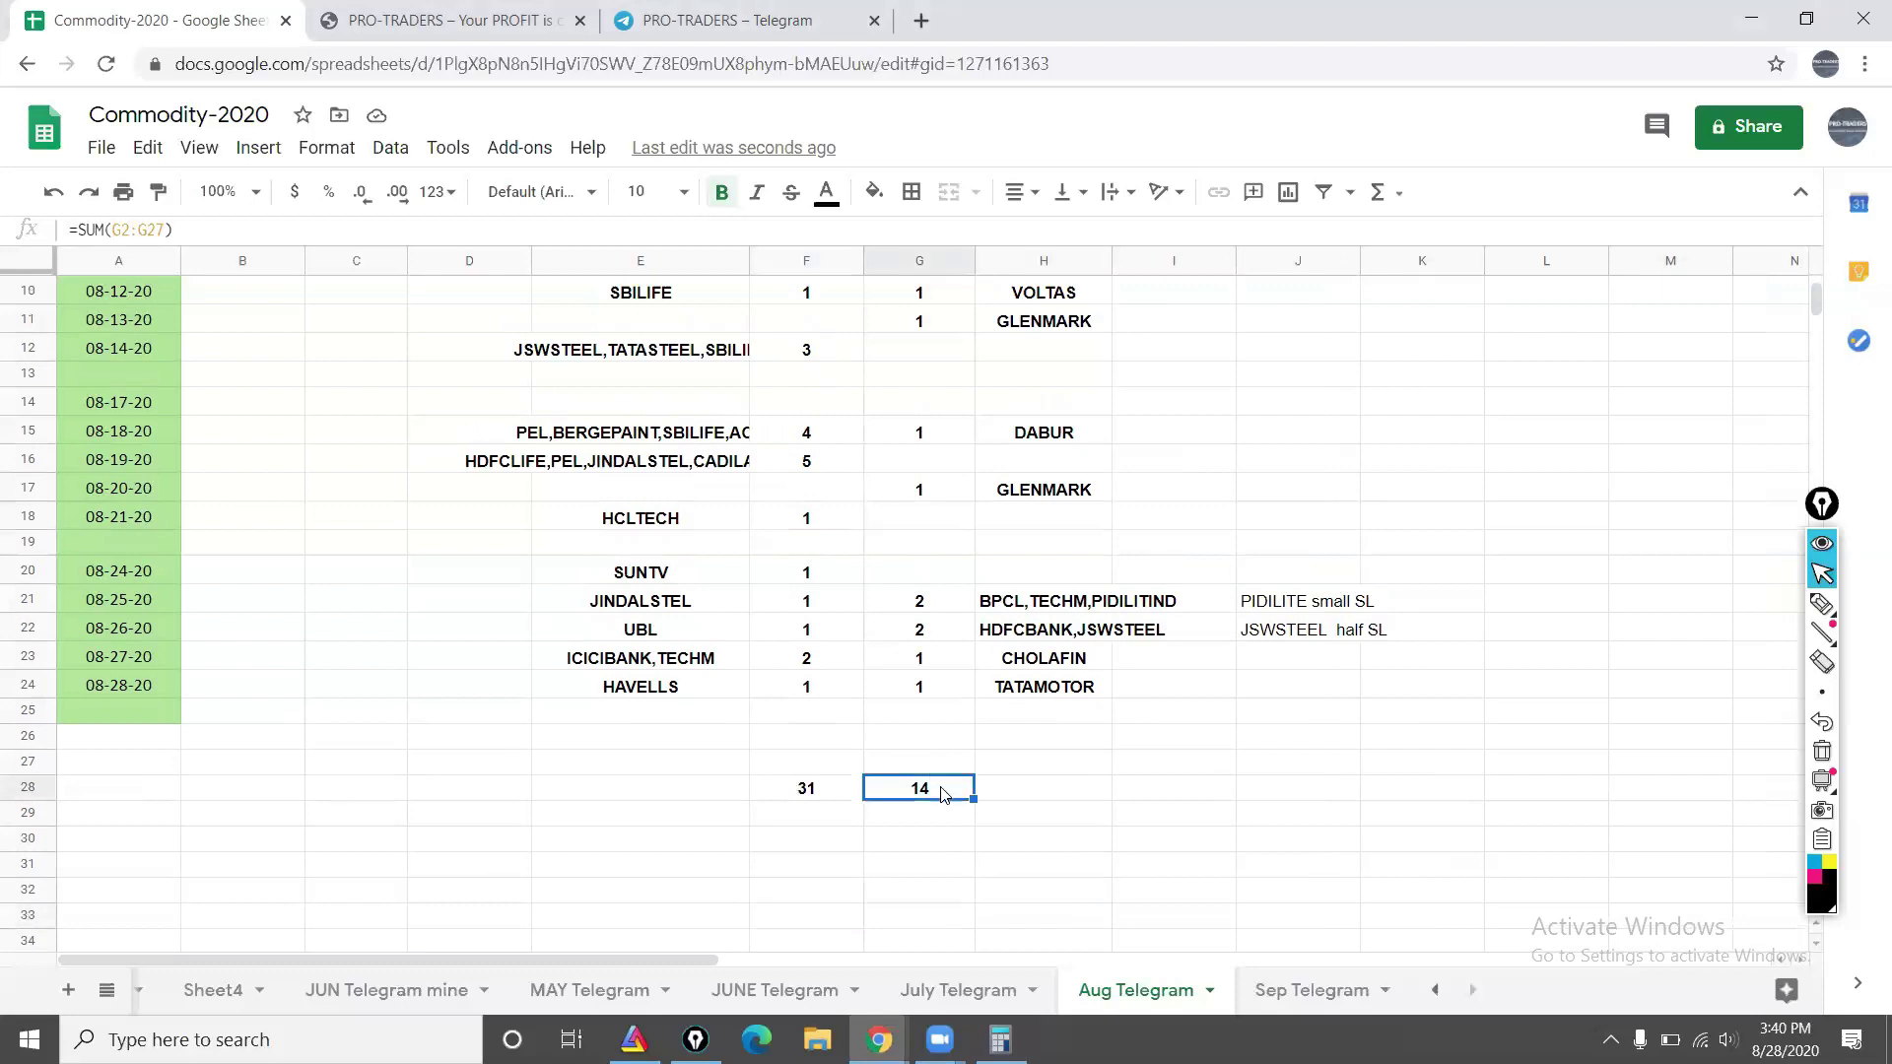
Step: Check the PRO-TRADERS Telegram channel and website again, ending back on the Commodity-2020 spreadsheet
{"action": "left_click", "coordinate": [767, 26]}
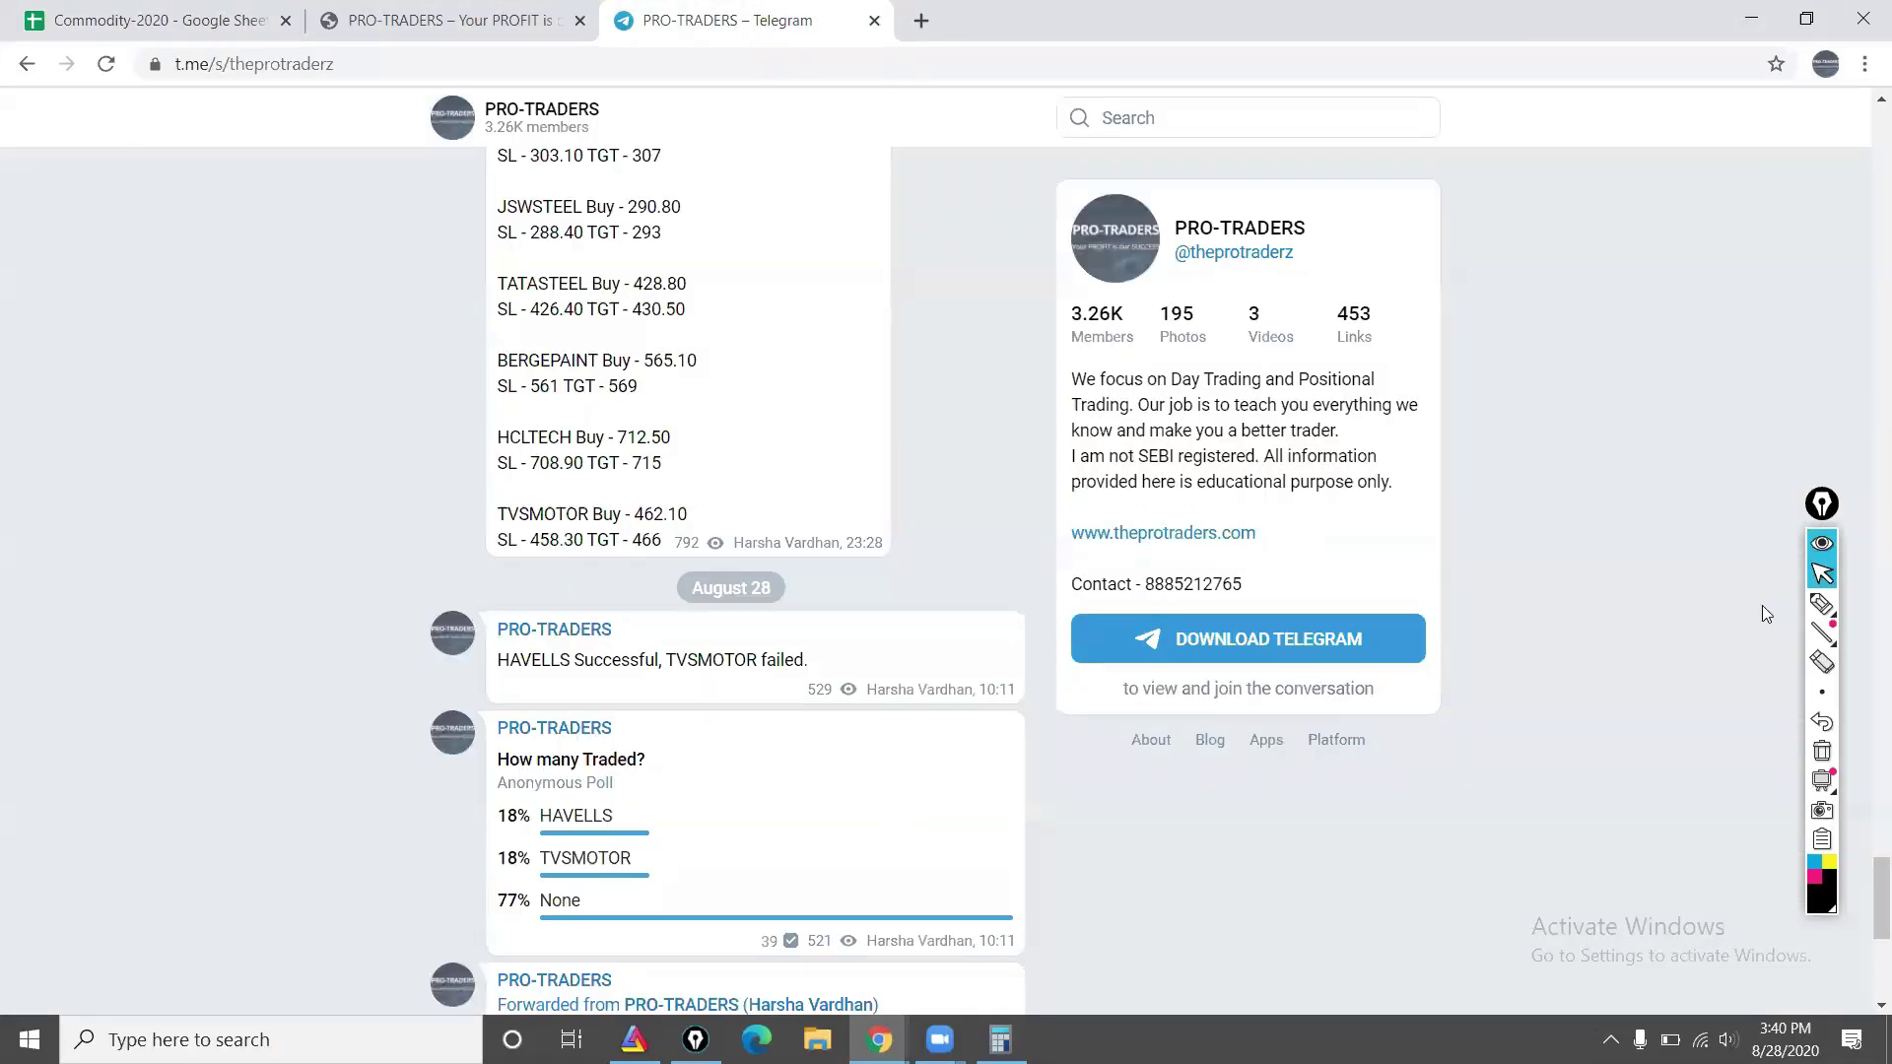
{"action": "right_click", "coordinate": [1865, 724]}
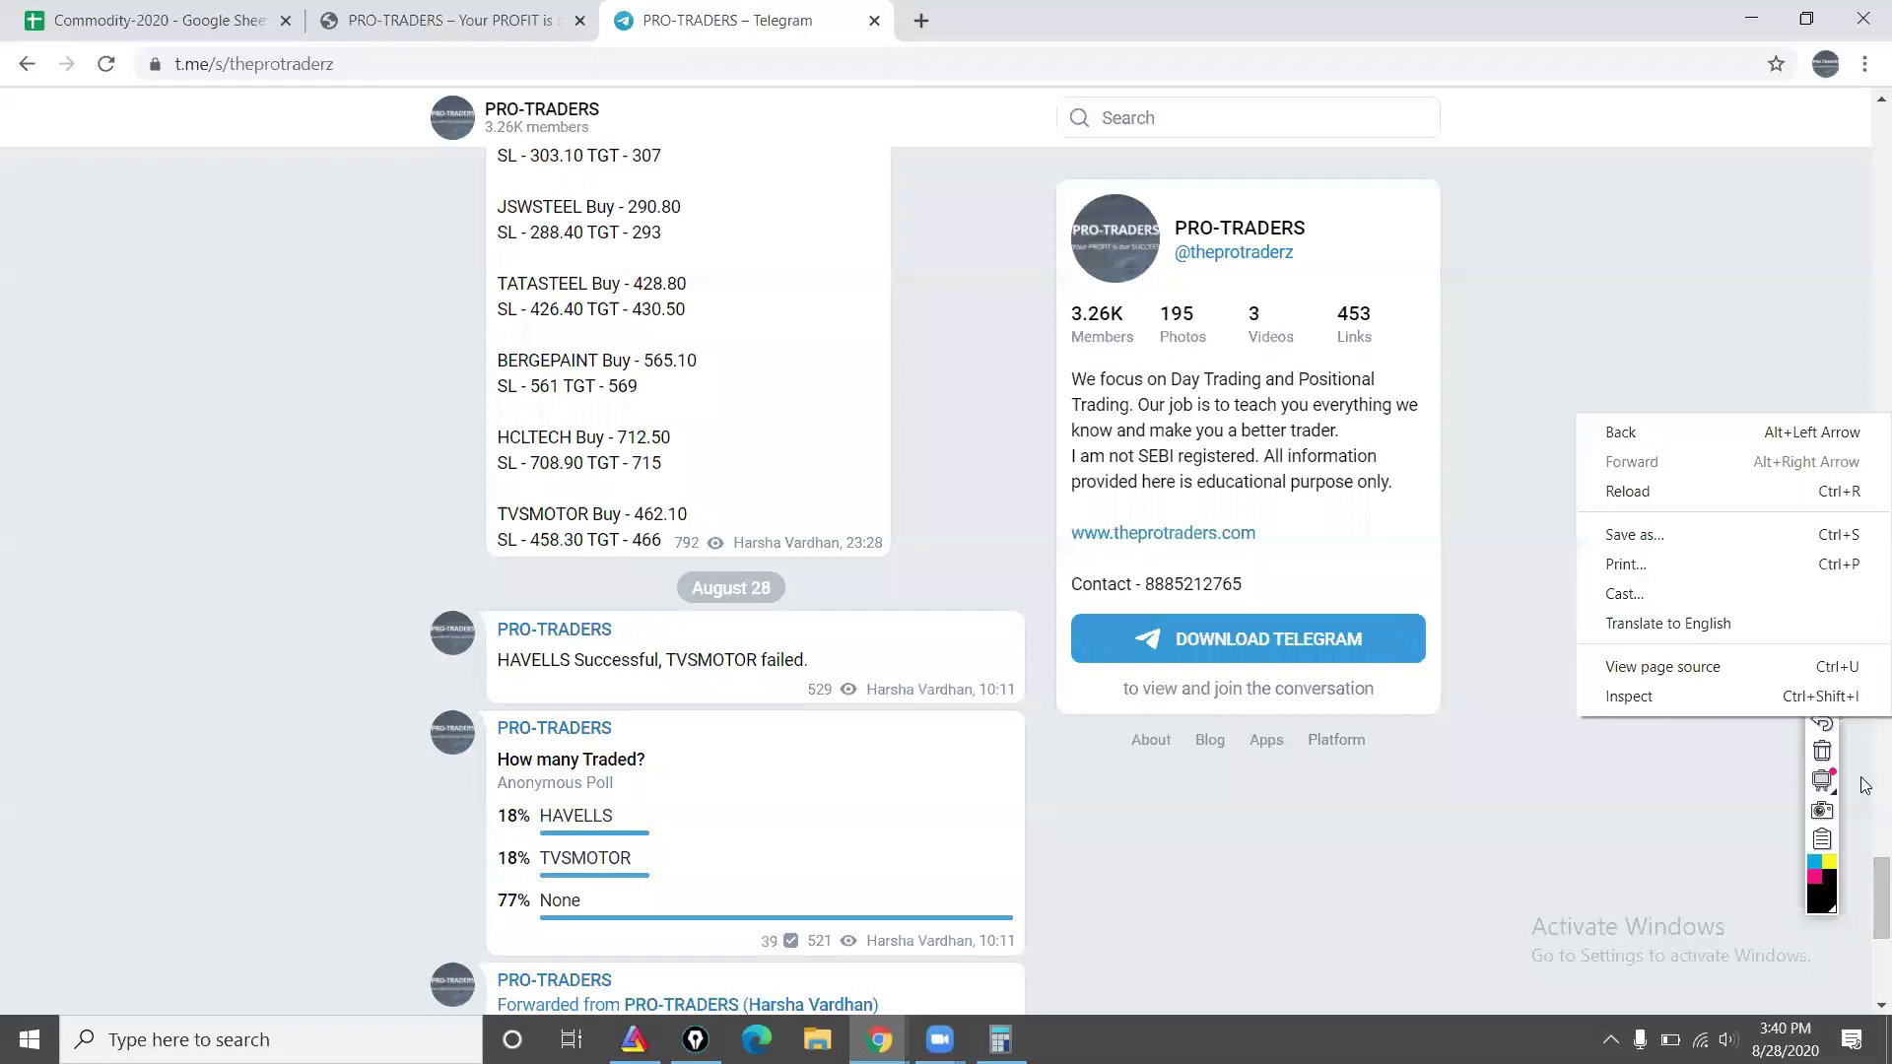
{"action": "left_click", "coordinate": [395, 14]}
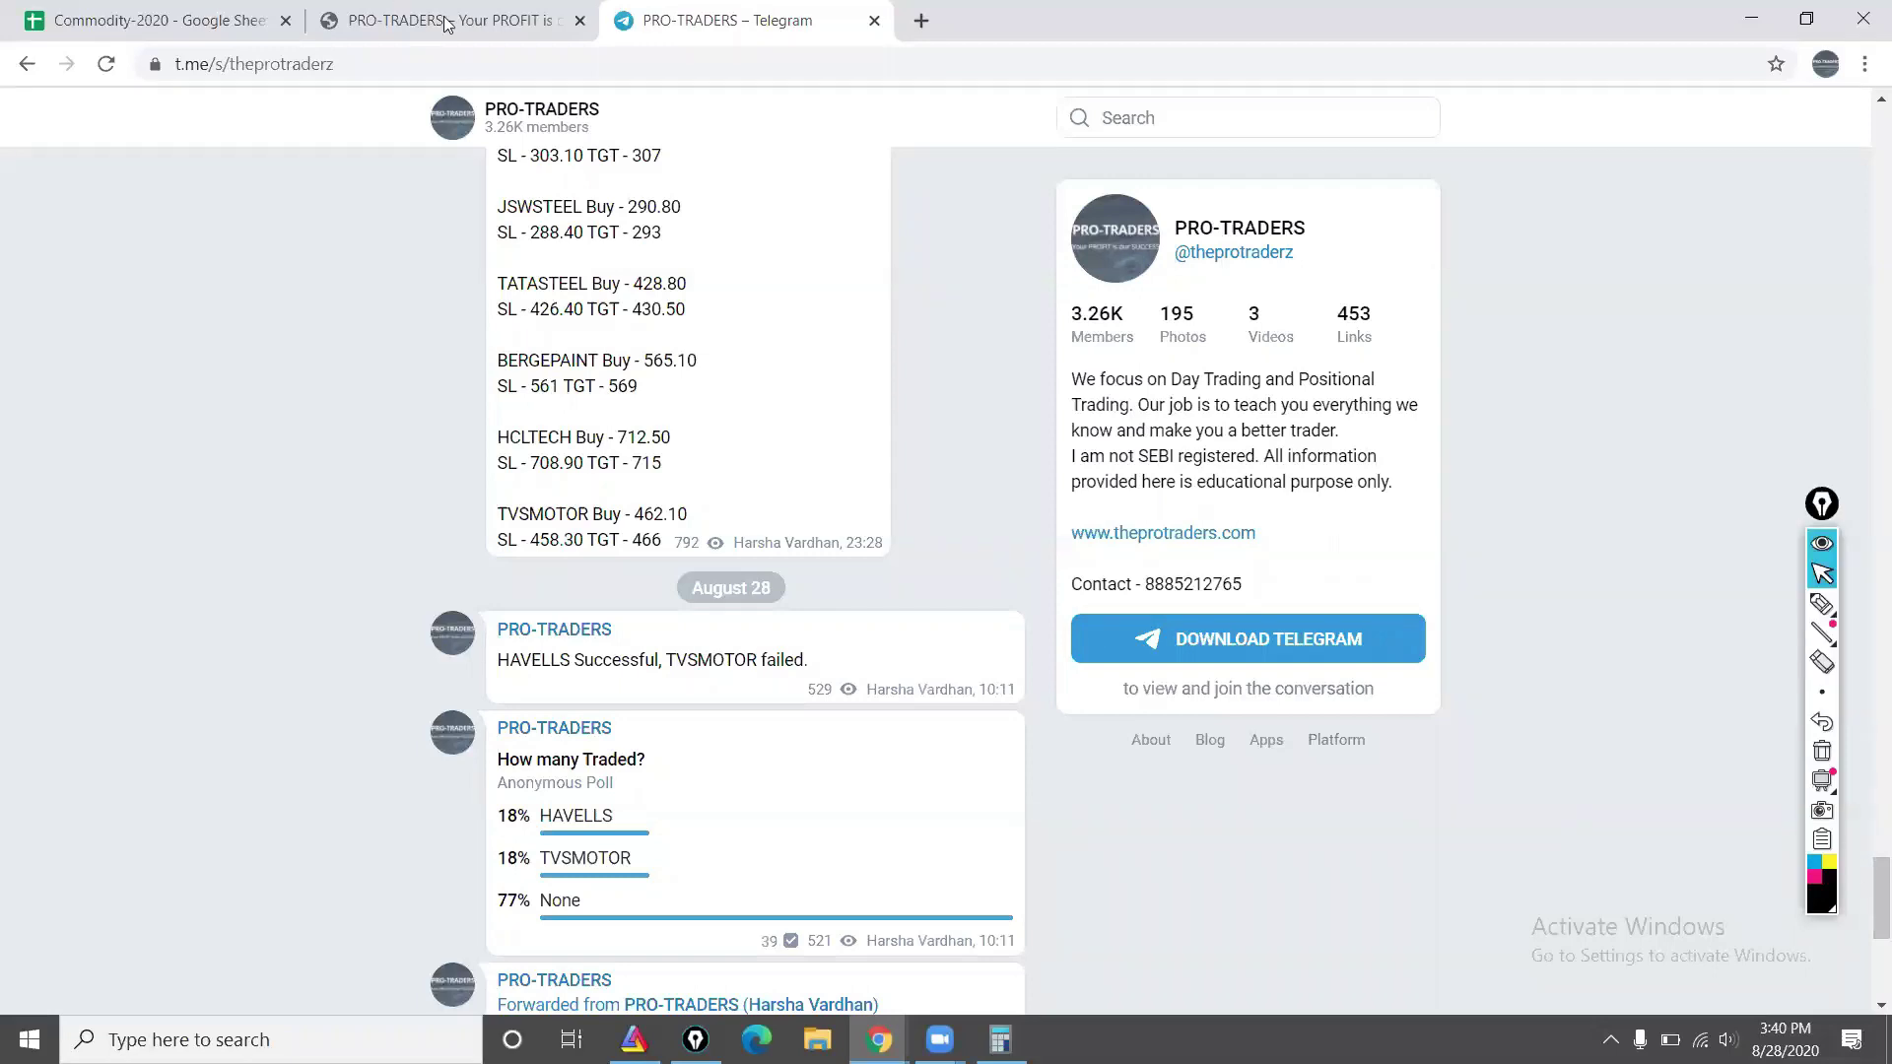
{"action": "left_click", "coordinate": [395, 14]}
{"action": "left_click", "coordinate": [79, 19]}
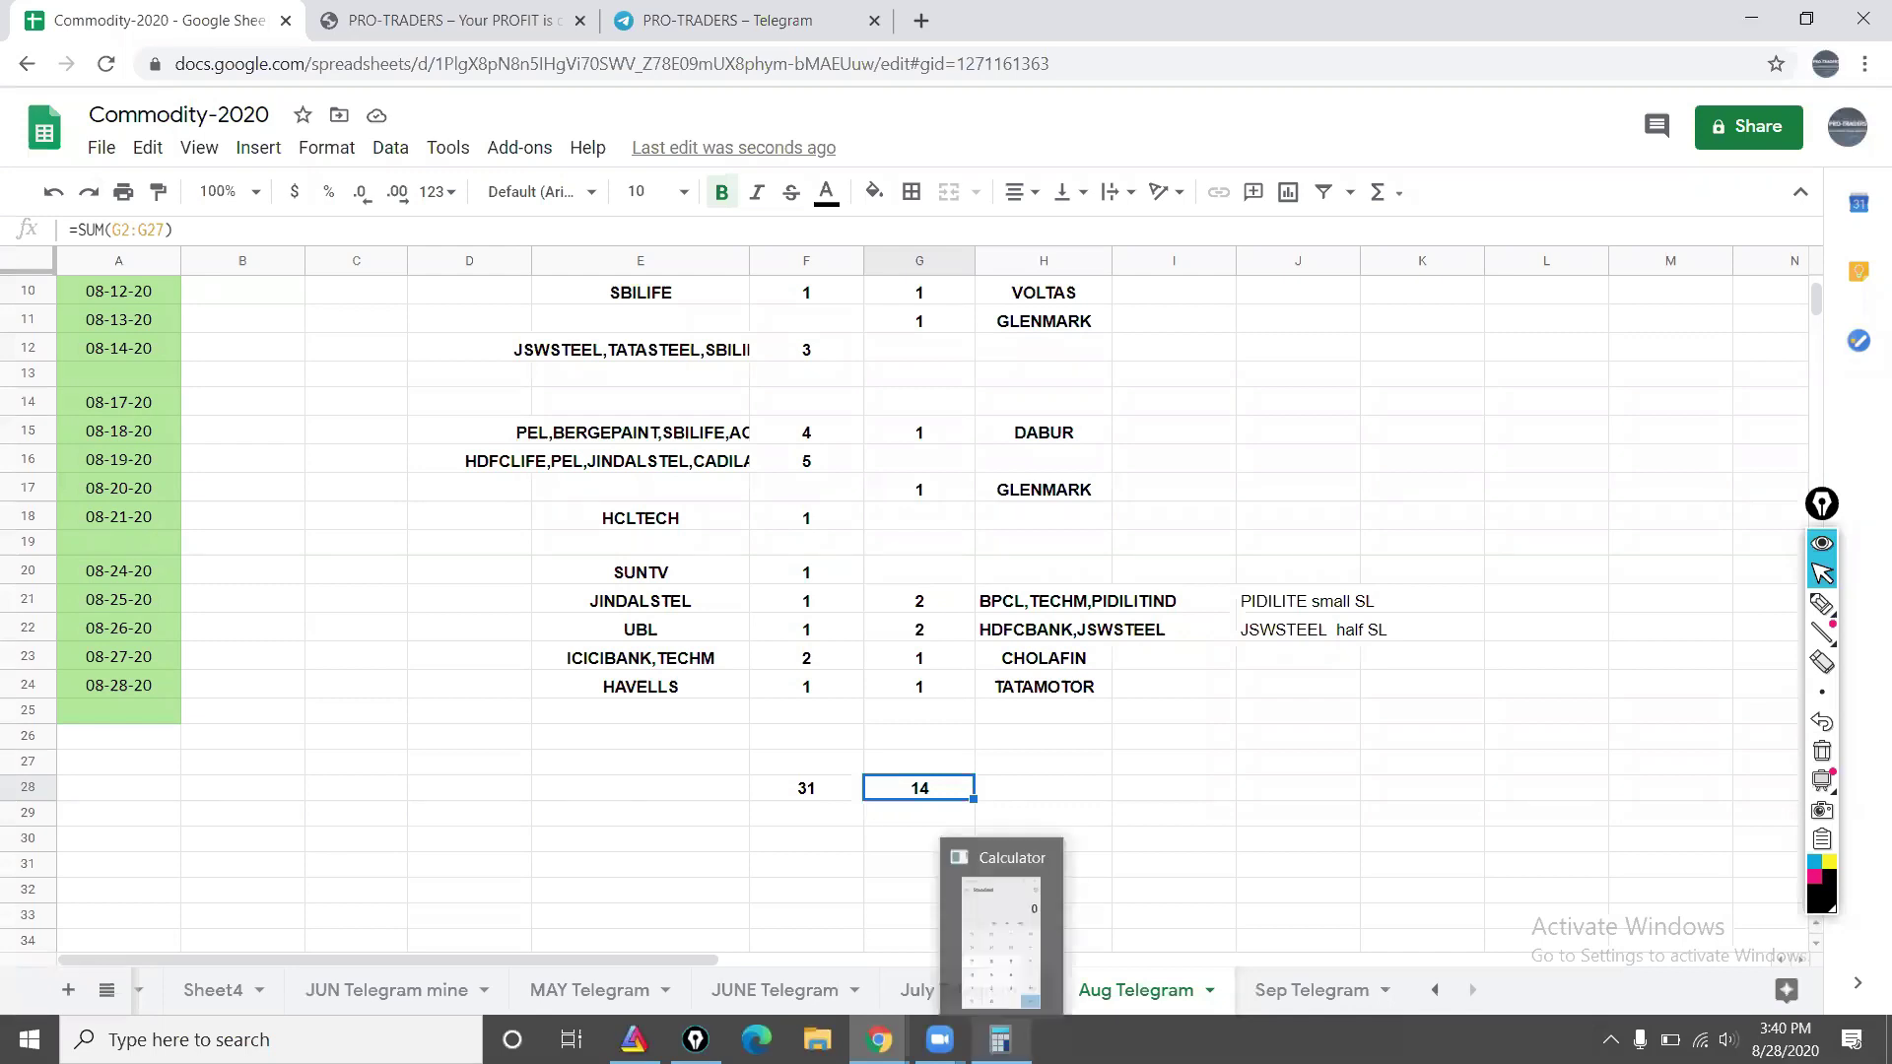
{"action": "key", "text": "Delete"}
{"action": "mouse_move", "coordinate": [1000, 1040]}
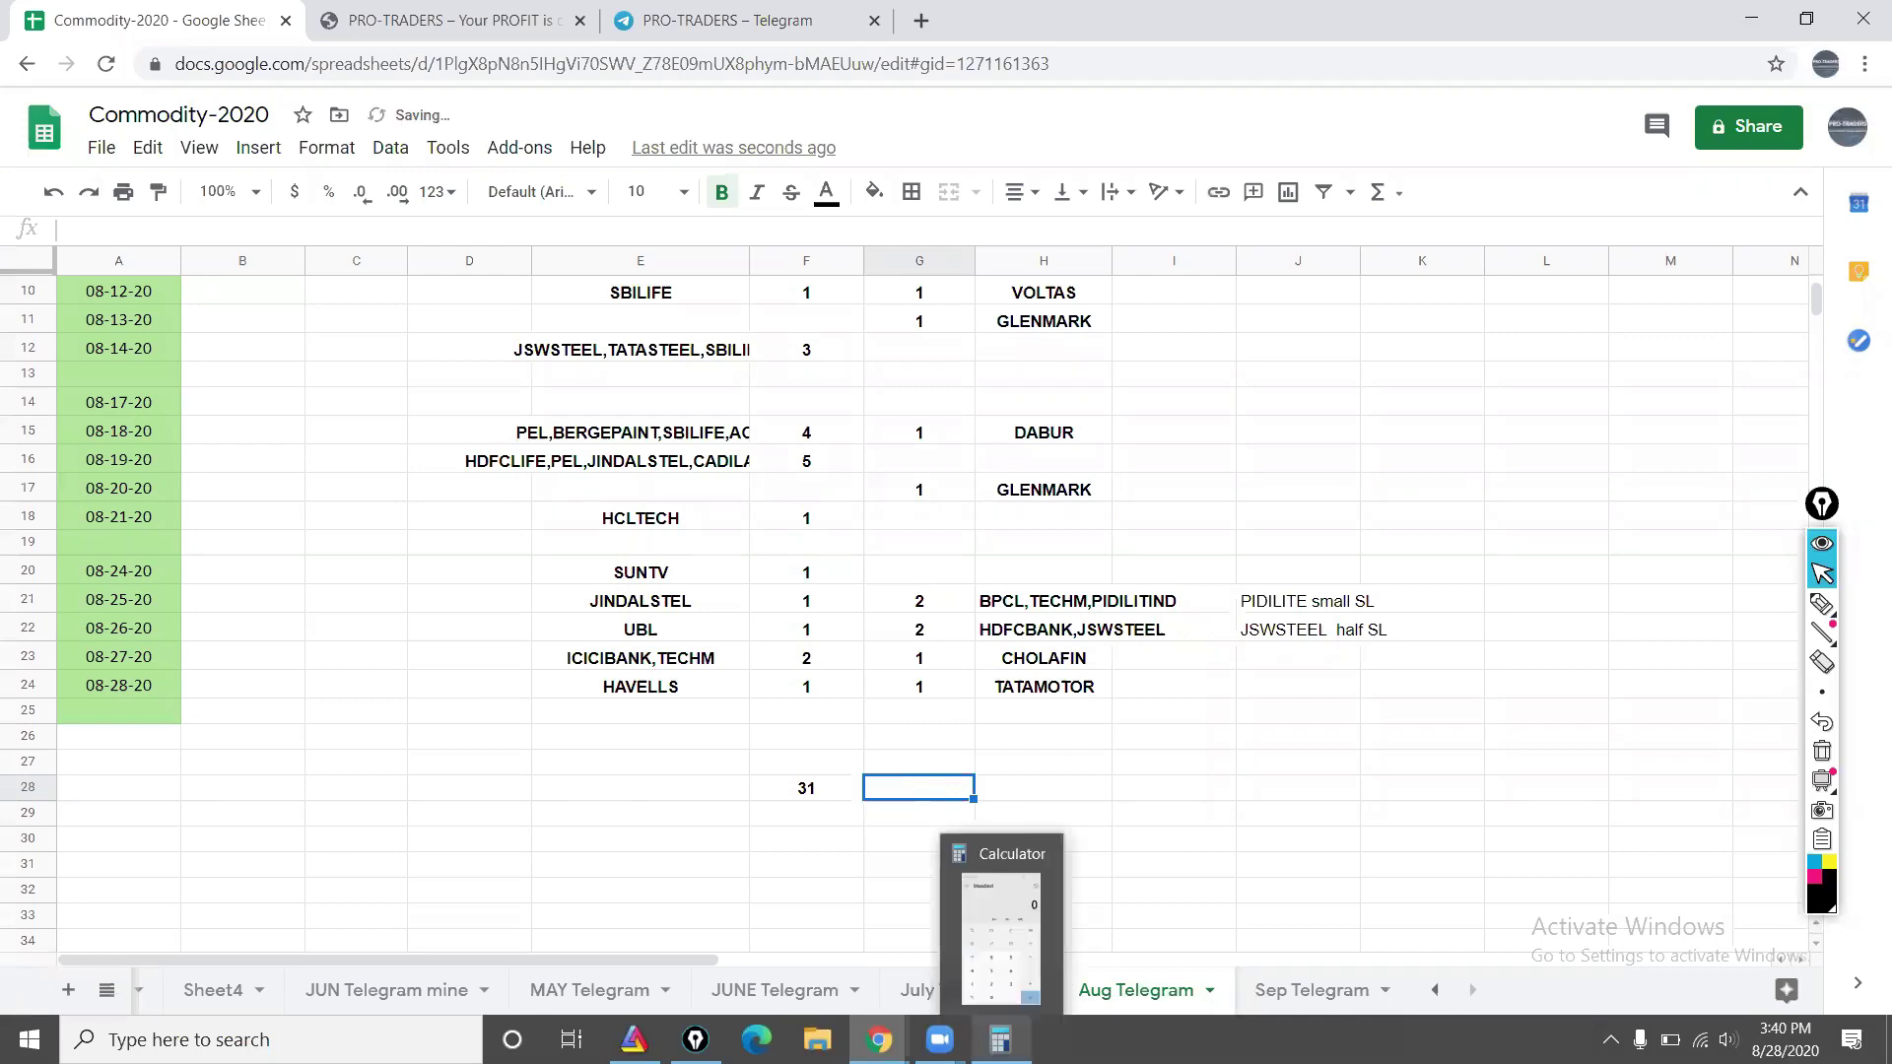
{"action": "left_click", "coordinate": [849, 873]}
{"action": "key", "text": "ctrl+z"}
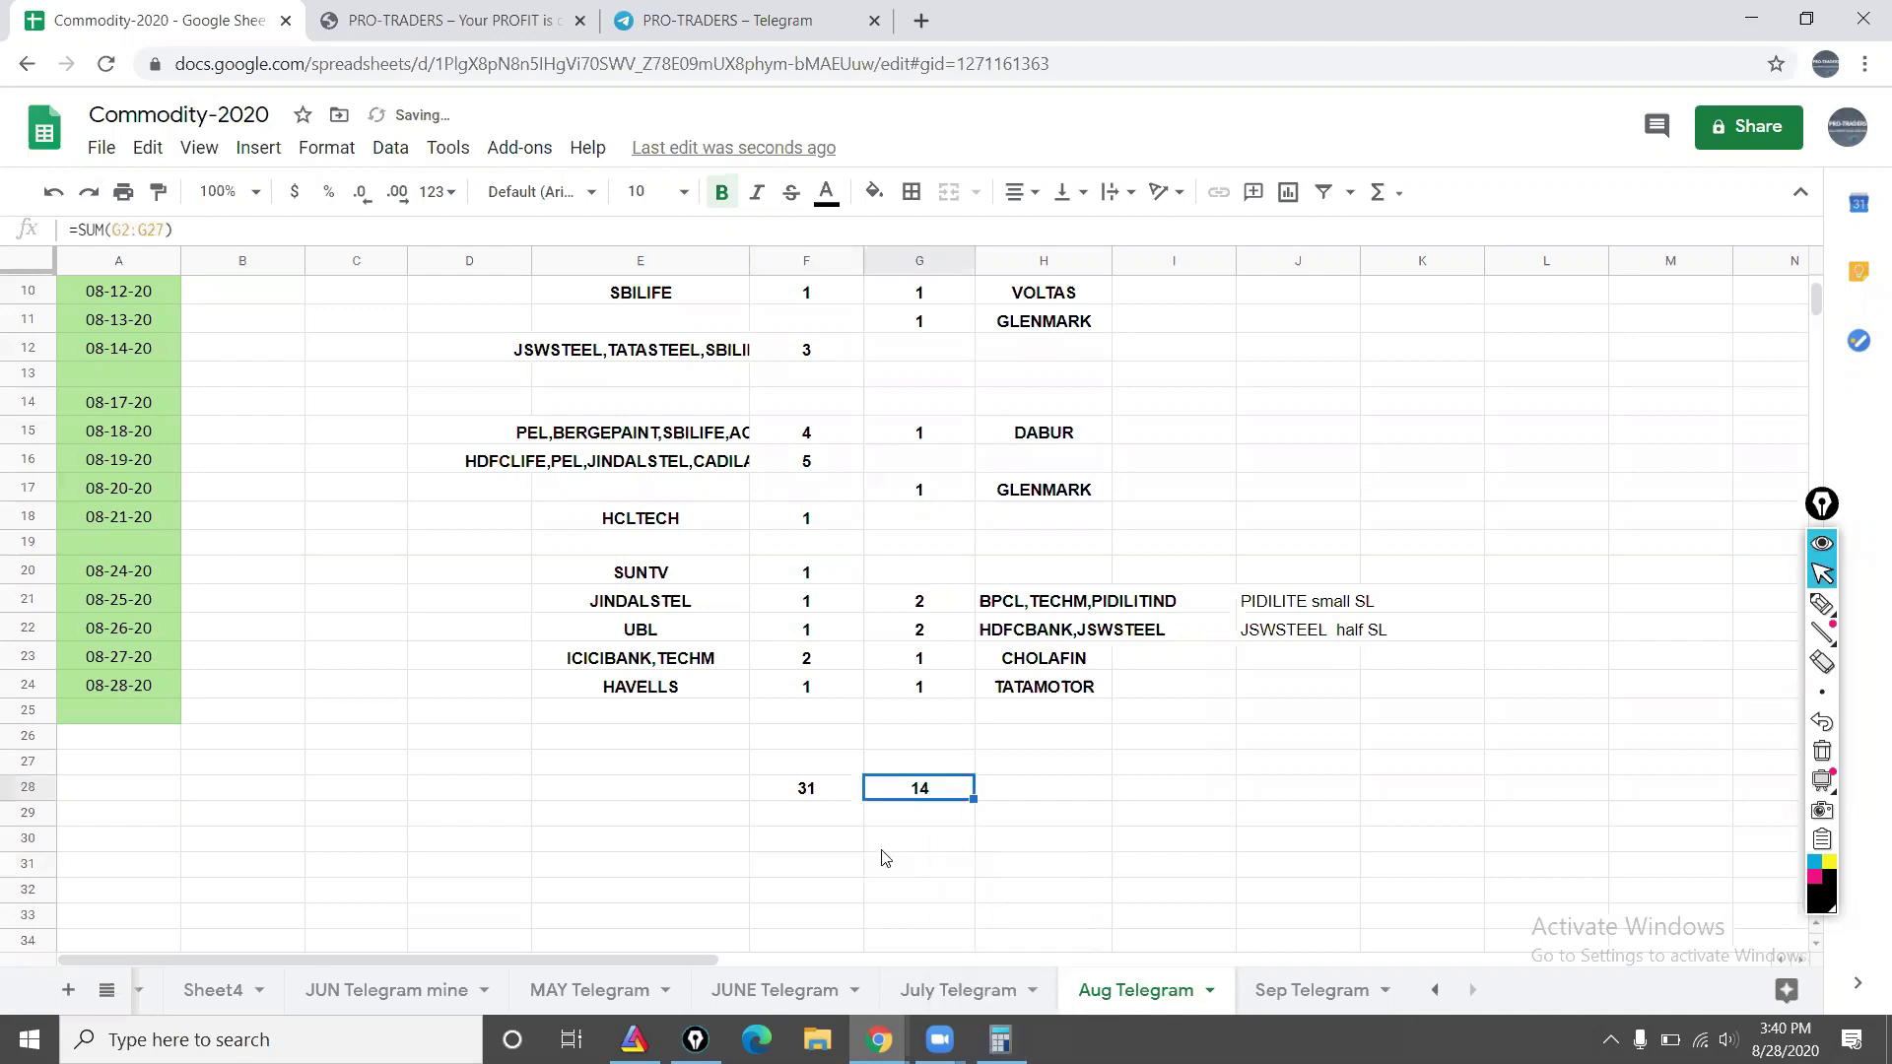
Step: Switch to Calculator, subtract 14 from 31, multiply the difference by 4000, and clear the calculator
{"action": "left_click", "coordinate": [1000, 1039]}
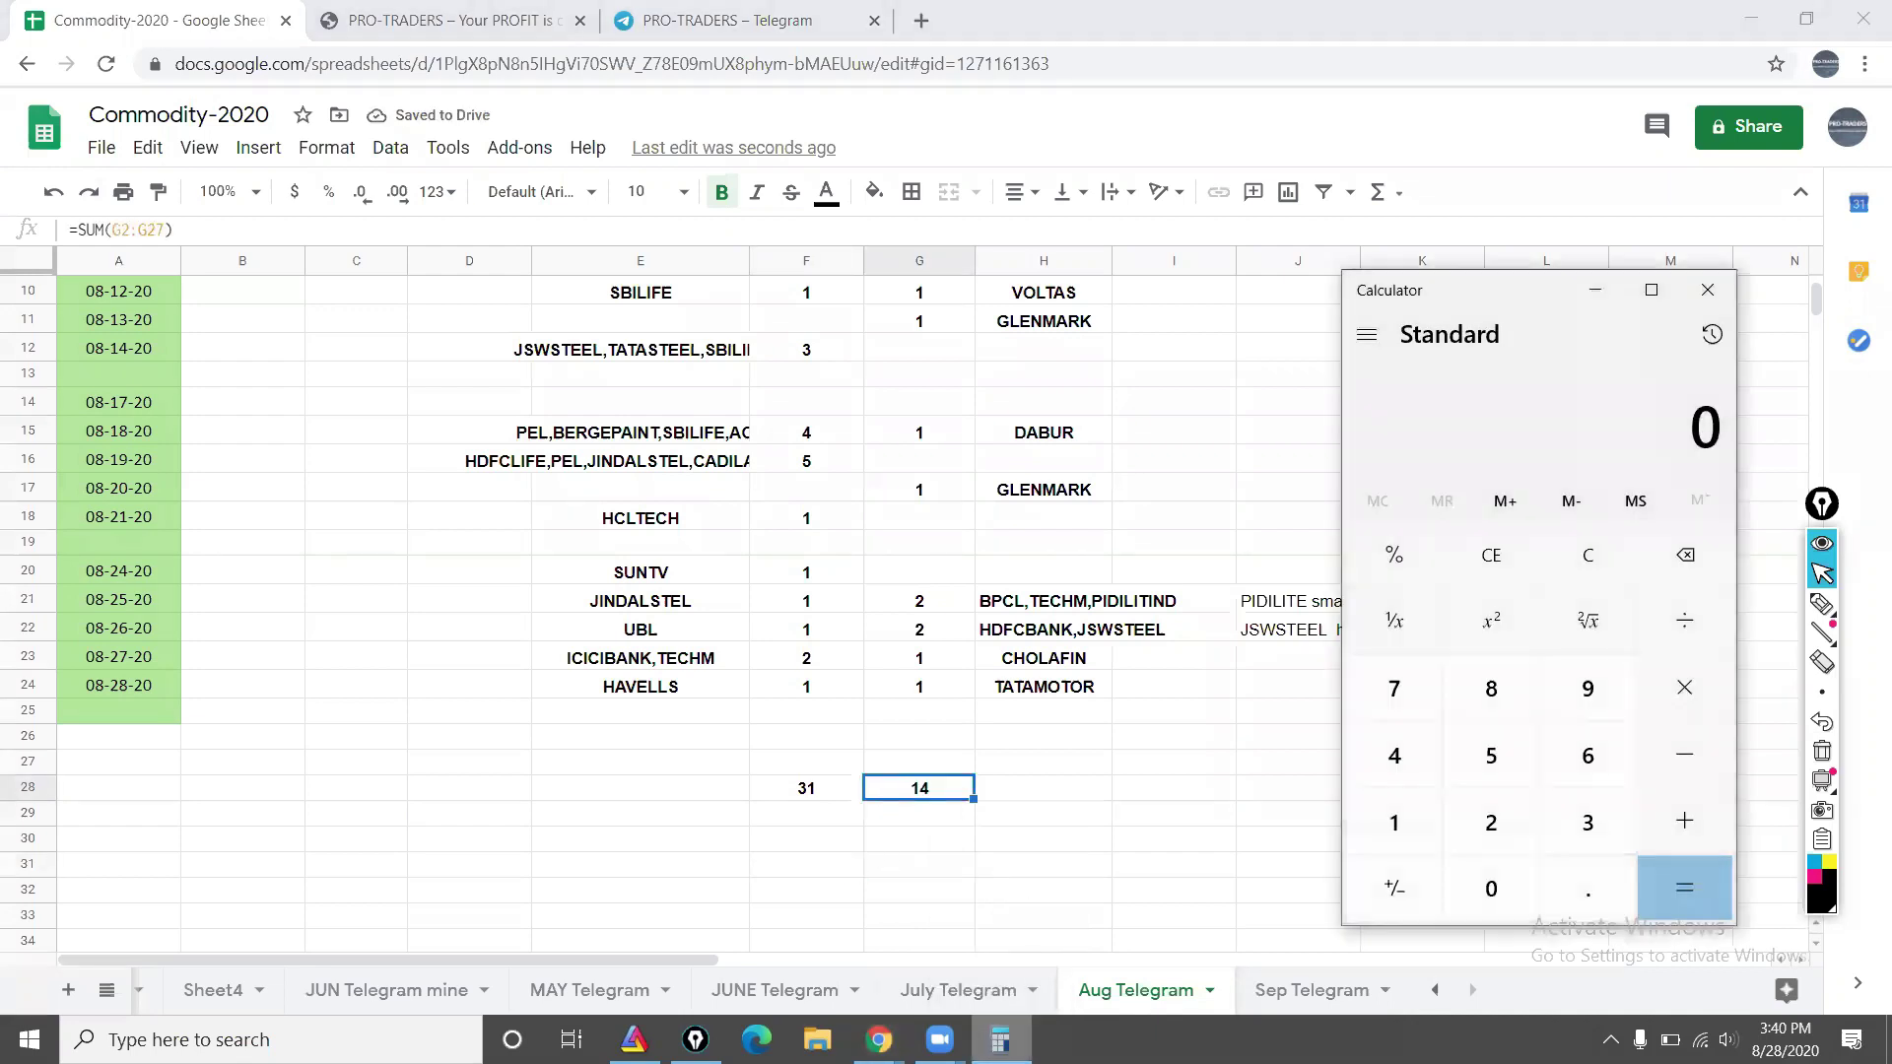
{"action": "type", "text": "31-14"}
{"action": "key", "text": "Return"}
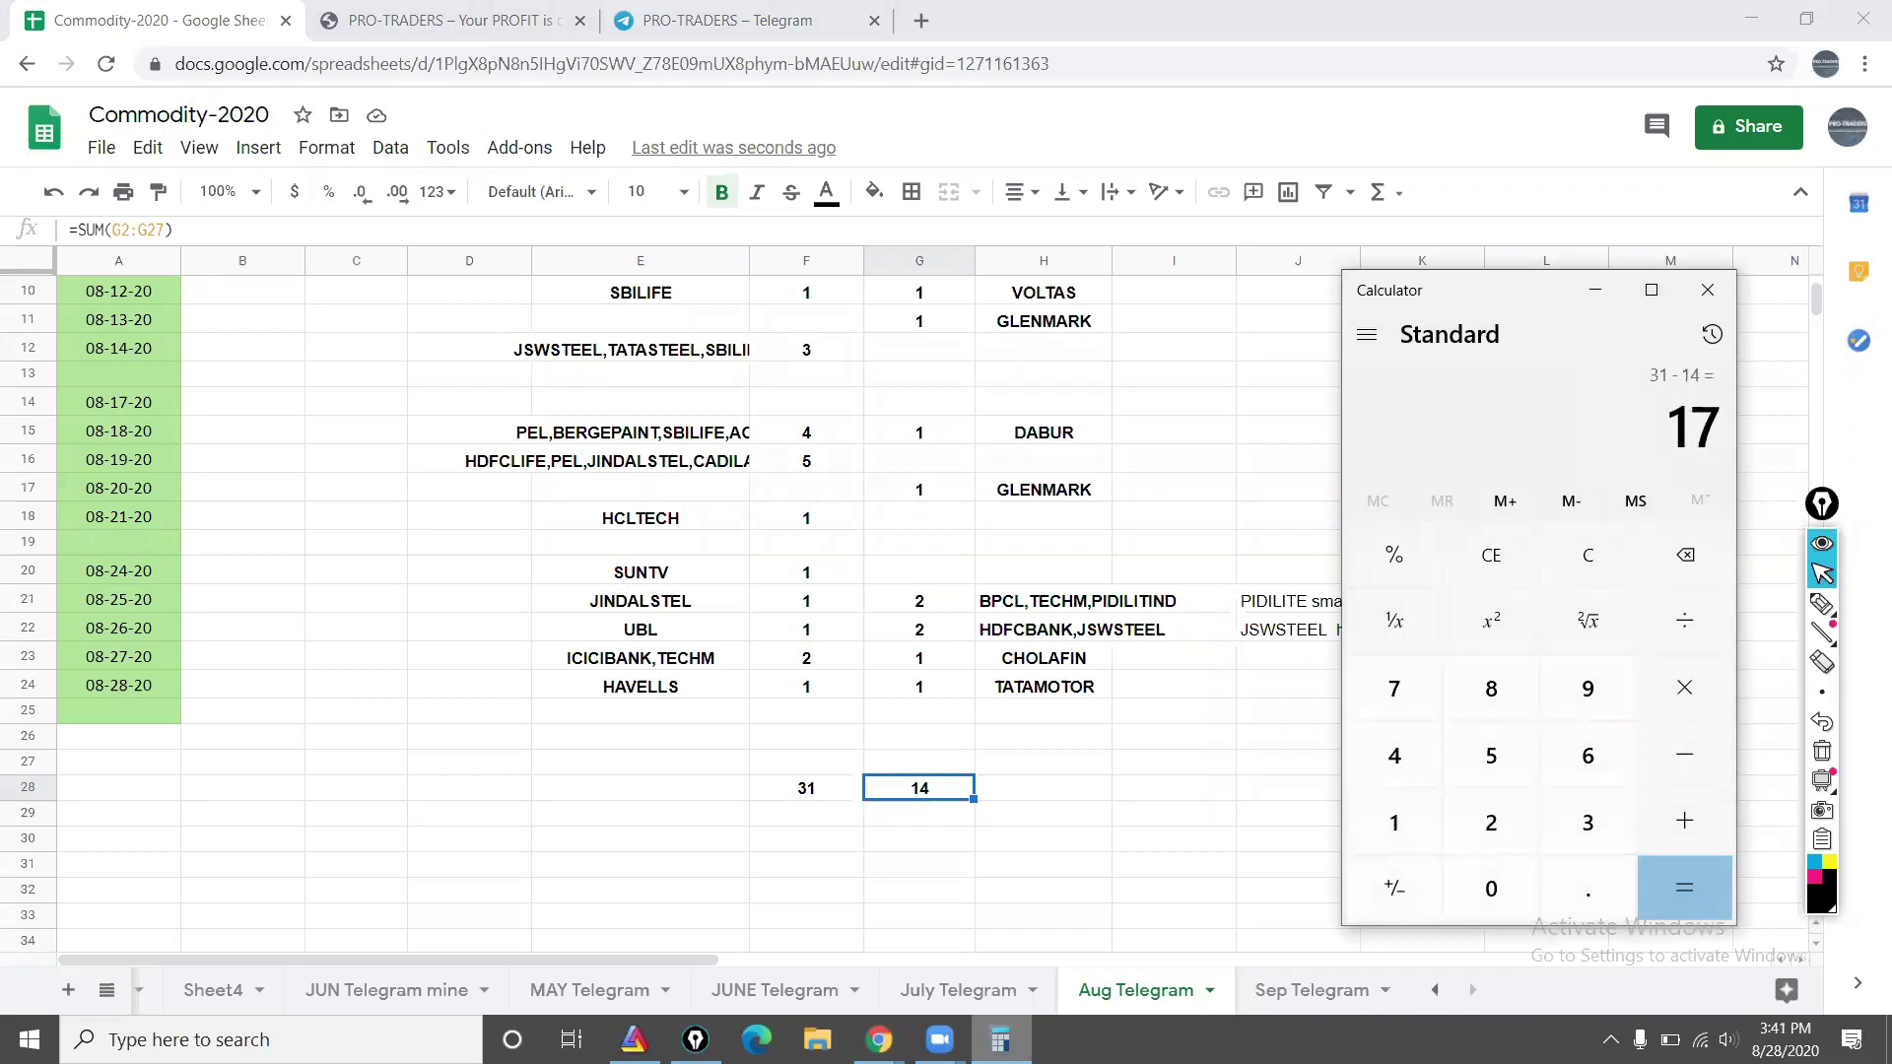
{"action": "type", "text": "*4"}
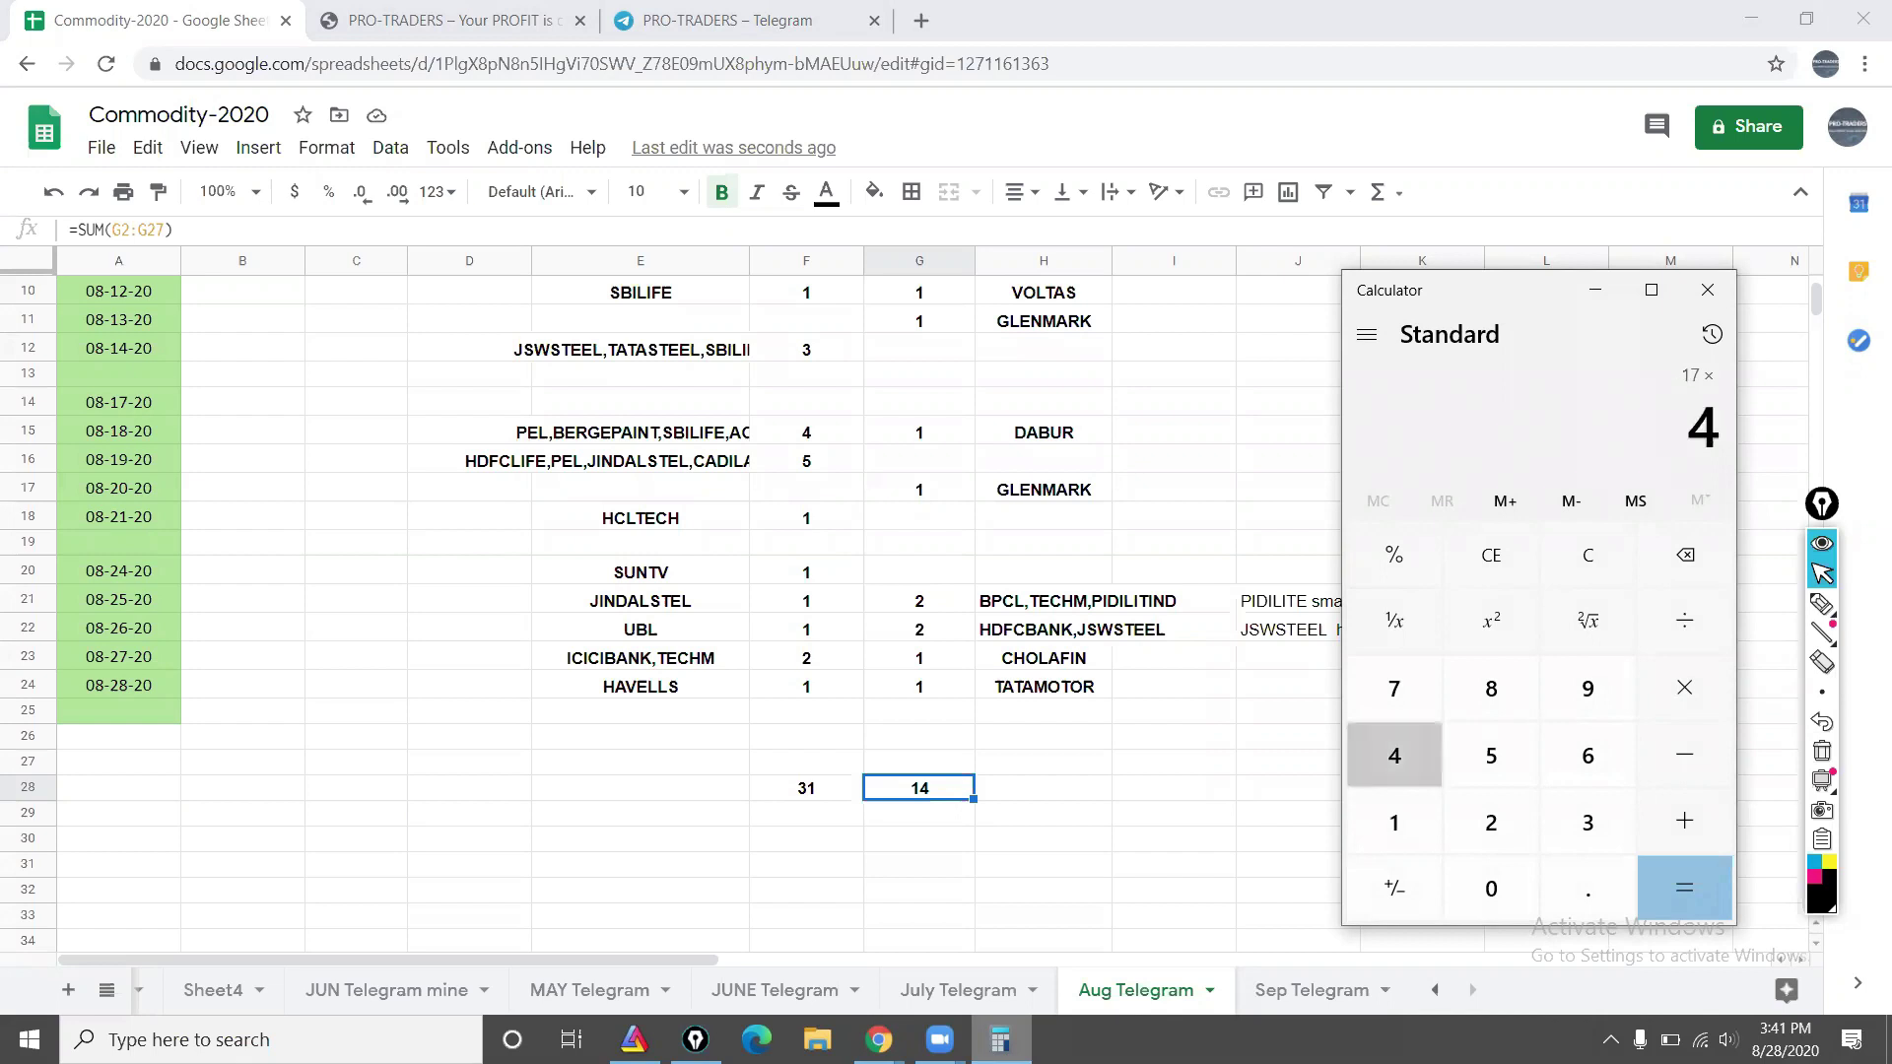
{"action": "type", "text": "00000"}
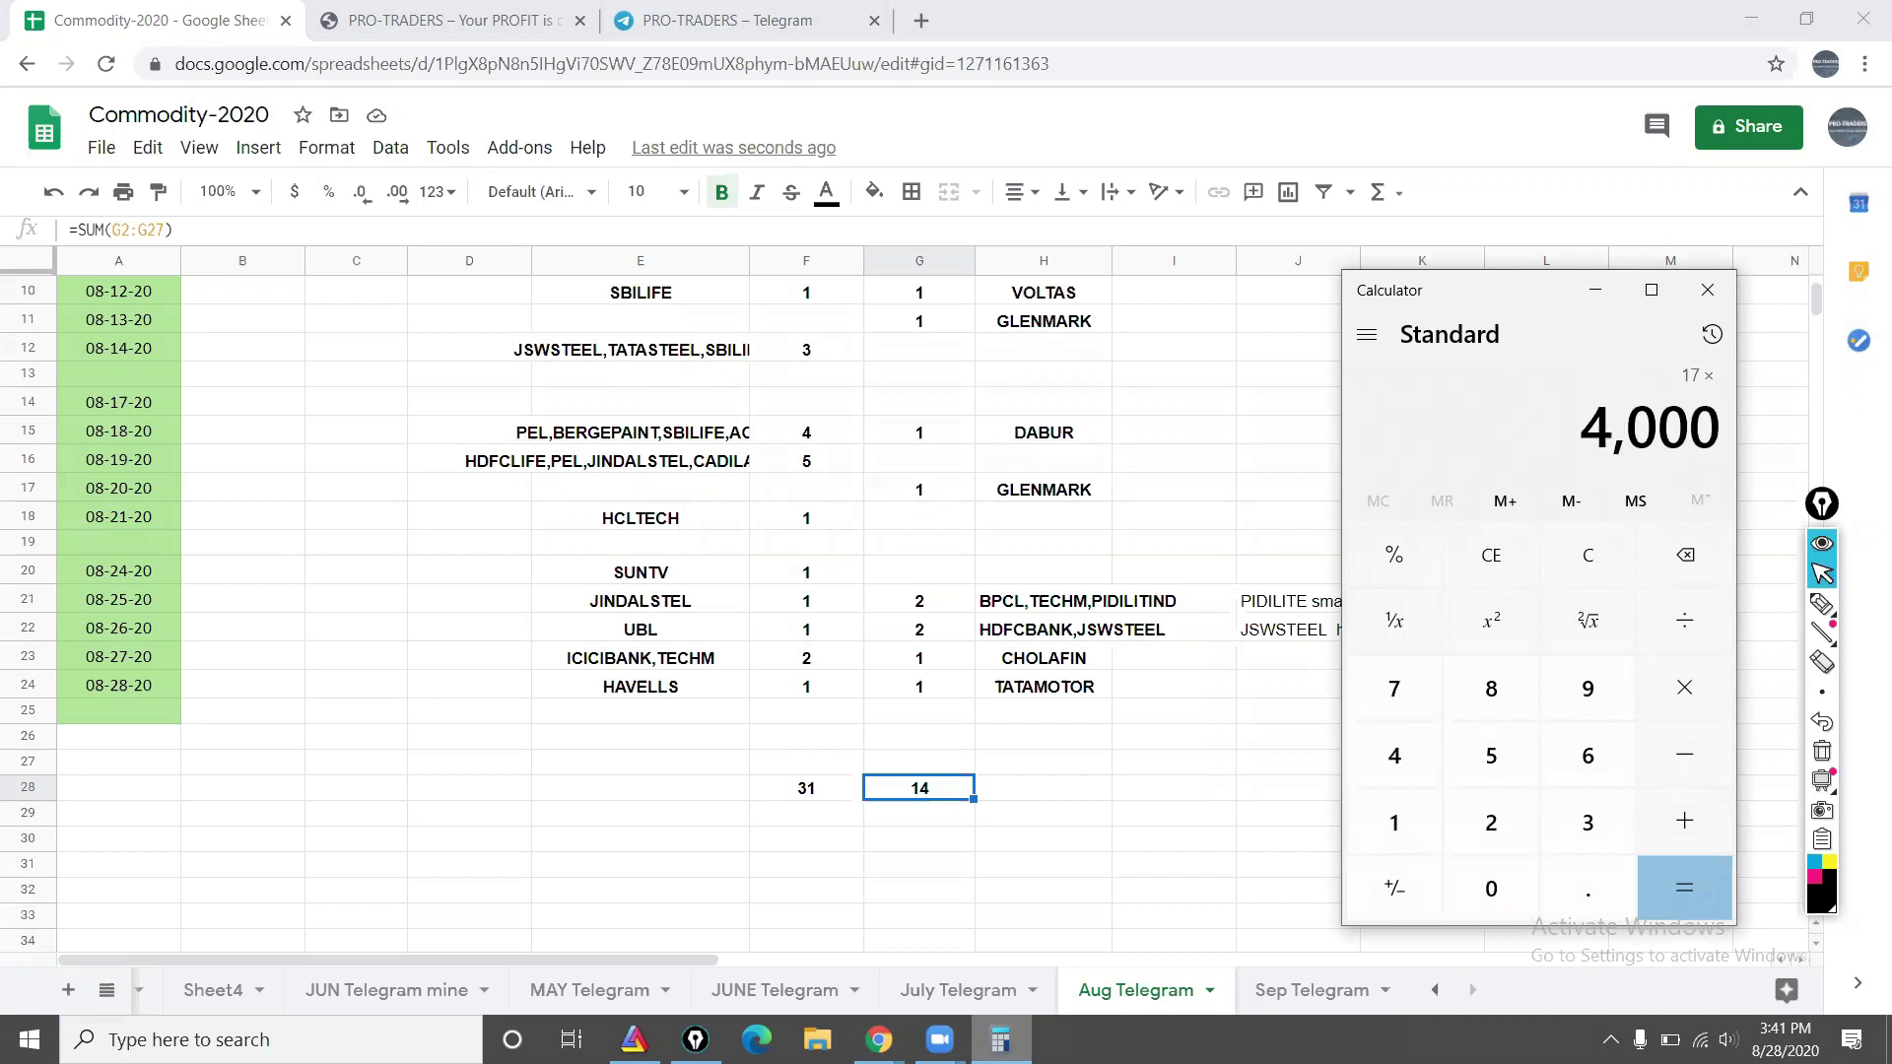
{"action": "key", "text": "Return"}
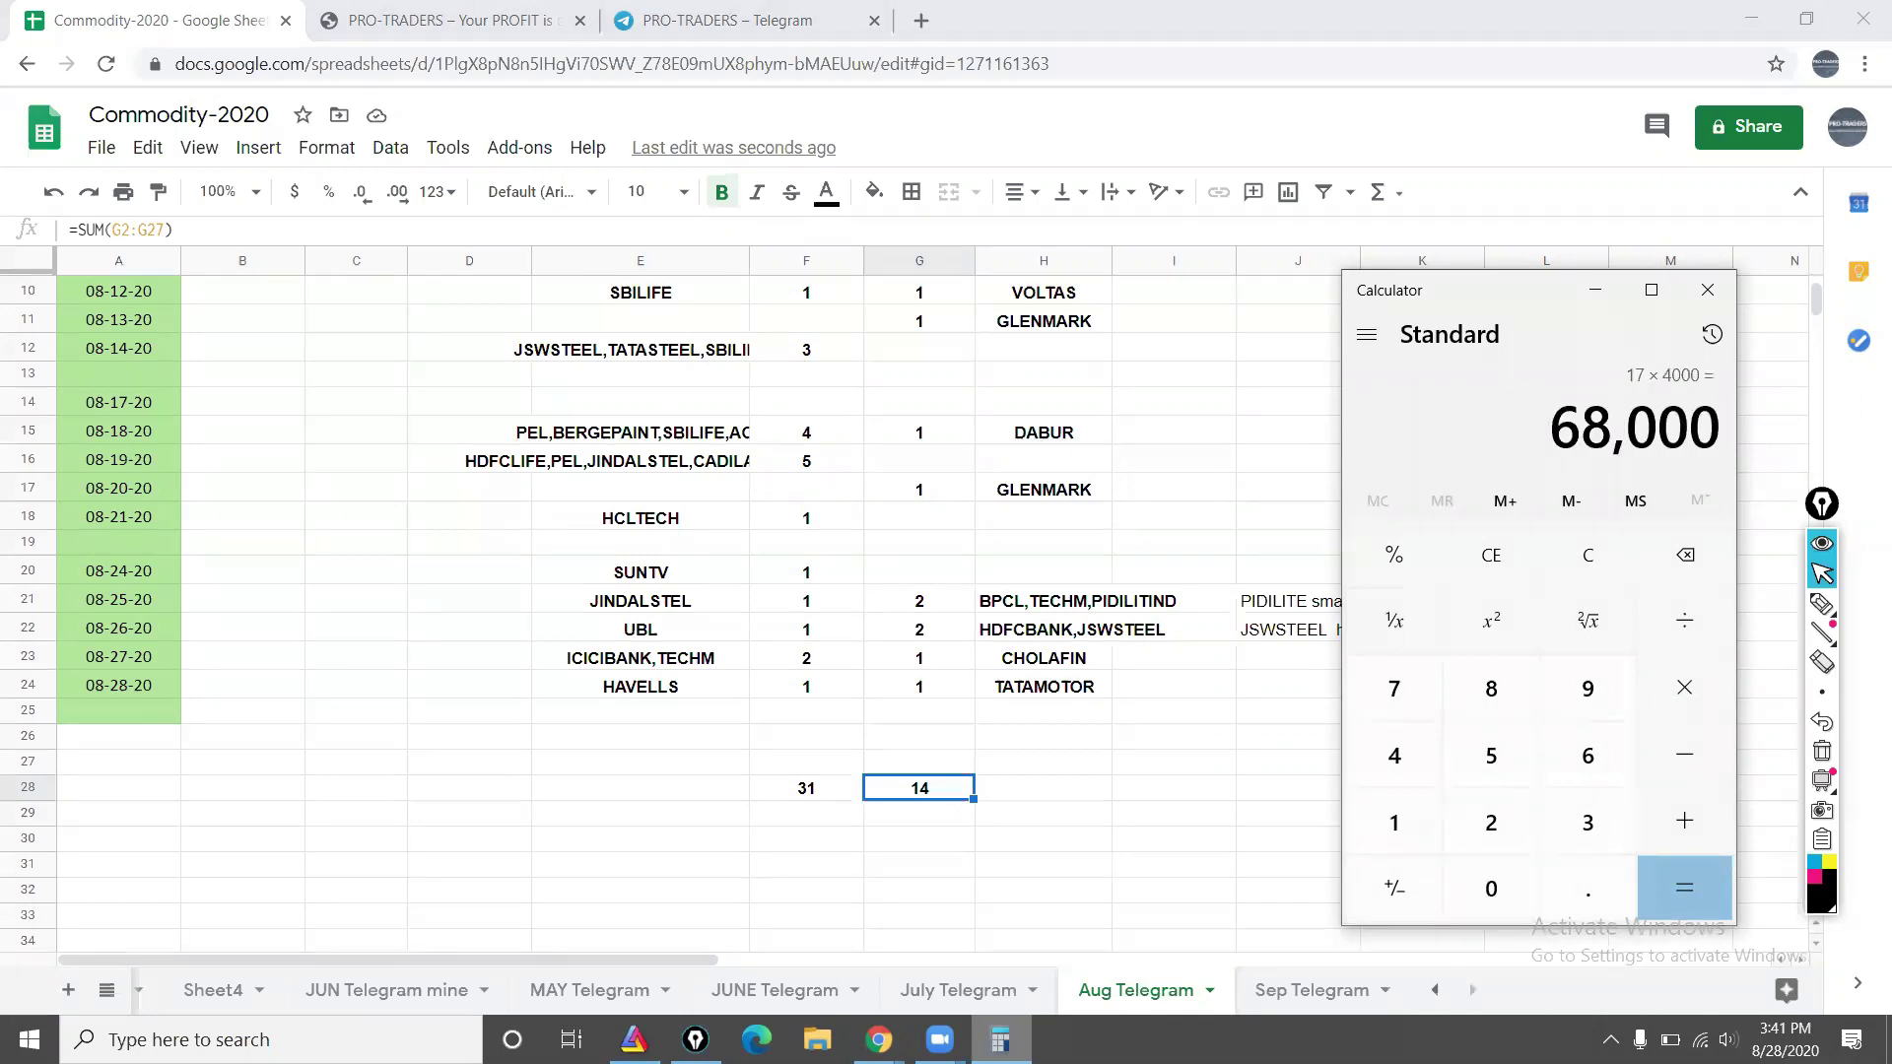
{"action": "key", "text": "Escape"}
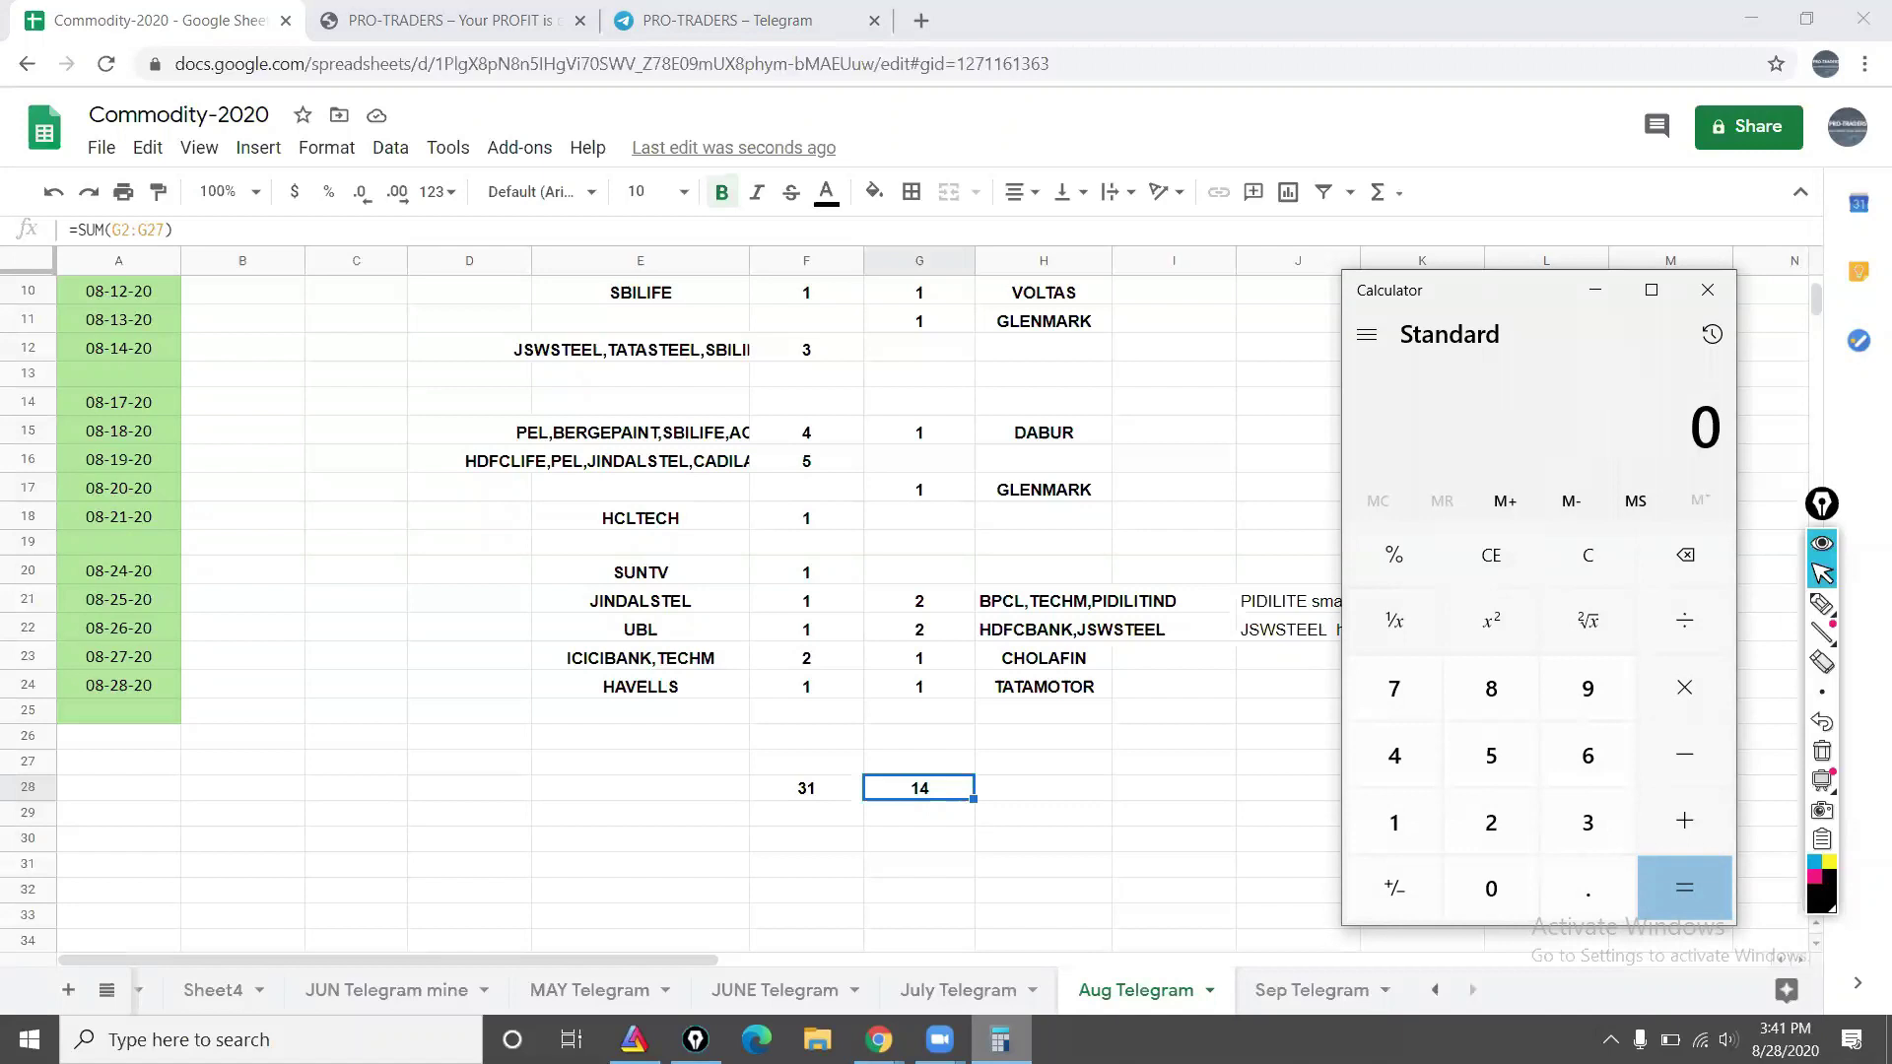
Step: Point out the August success counts for 08-19-20, 08-18-20 and 08-14-20 in the spreadsheet
{"action": "left_click", "coordinate": [835, 469]}
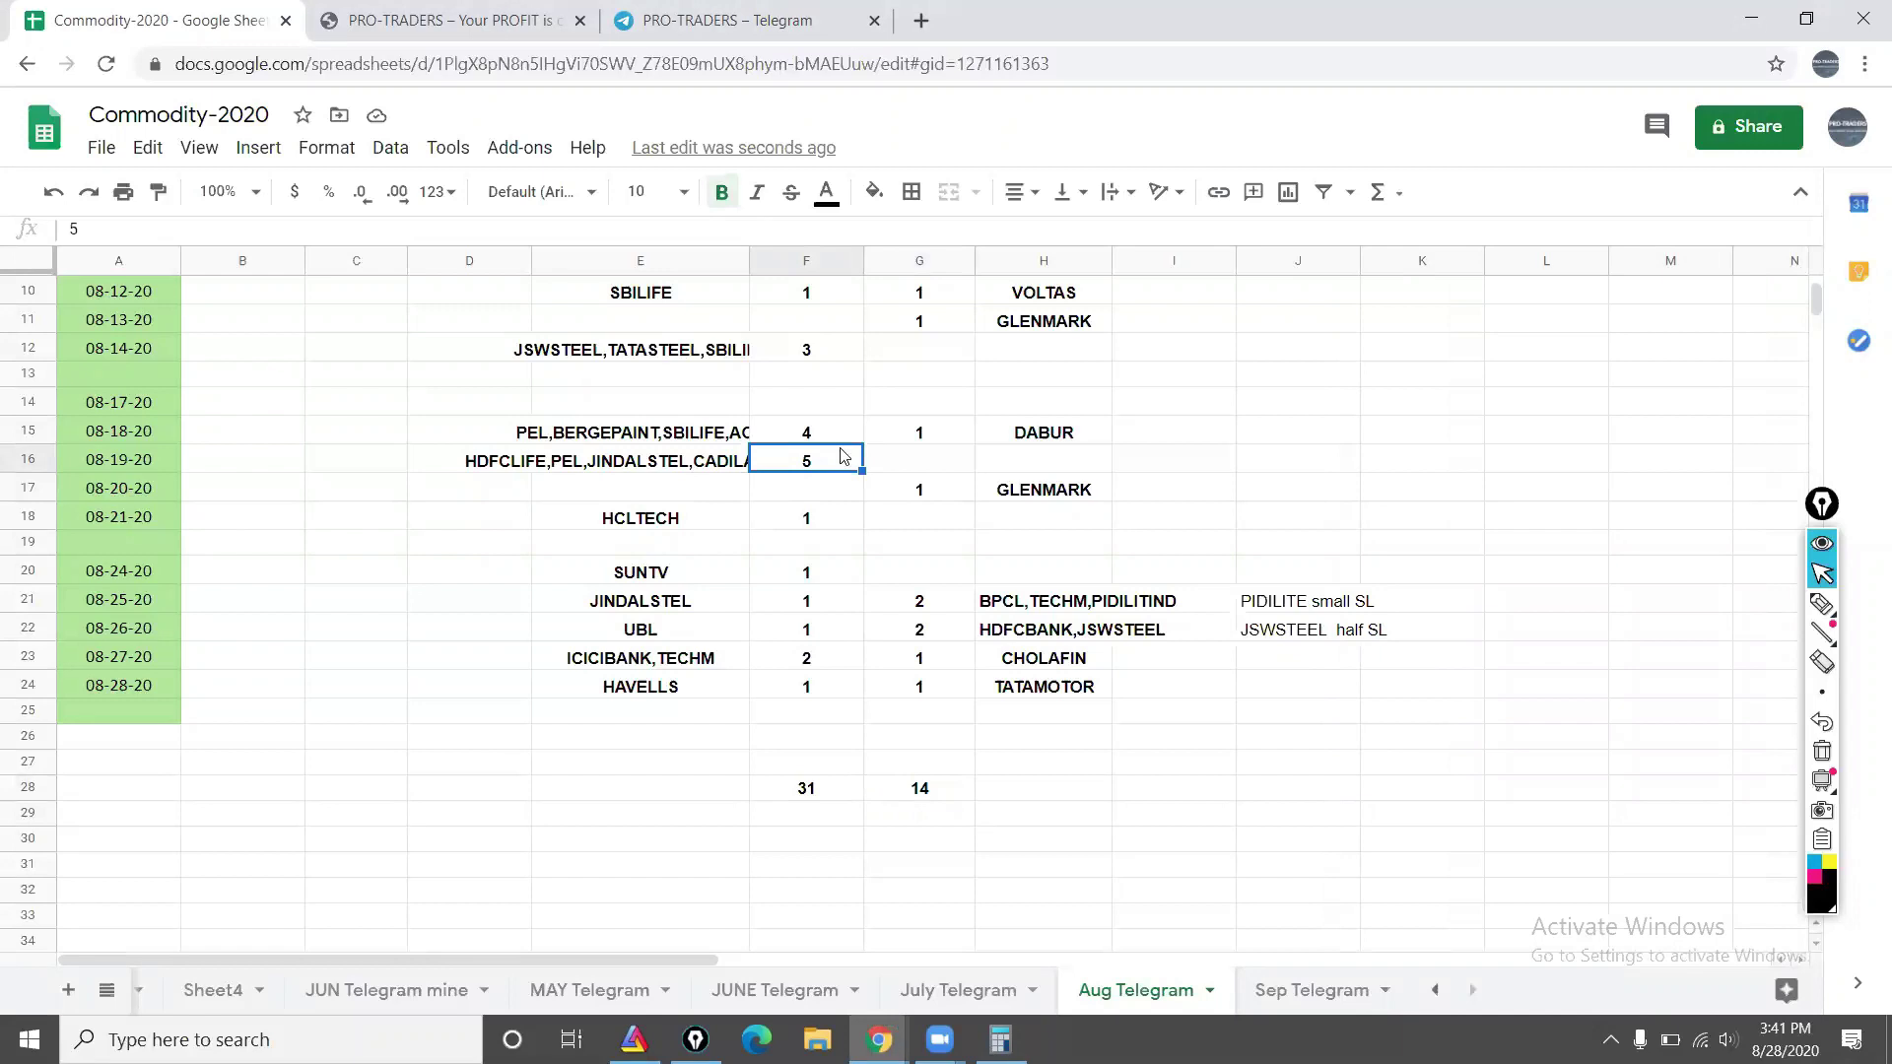
{"action": "left_click", "coordinate": [845, 439]}
{"action": "left_click", "coordinate": [848, 357]}
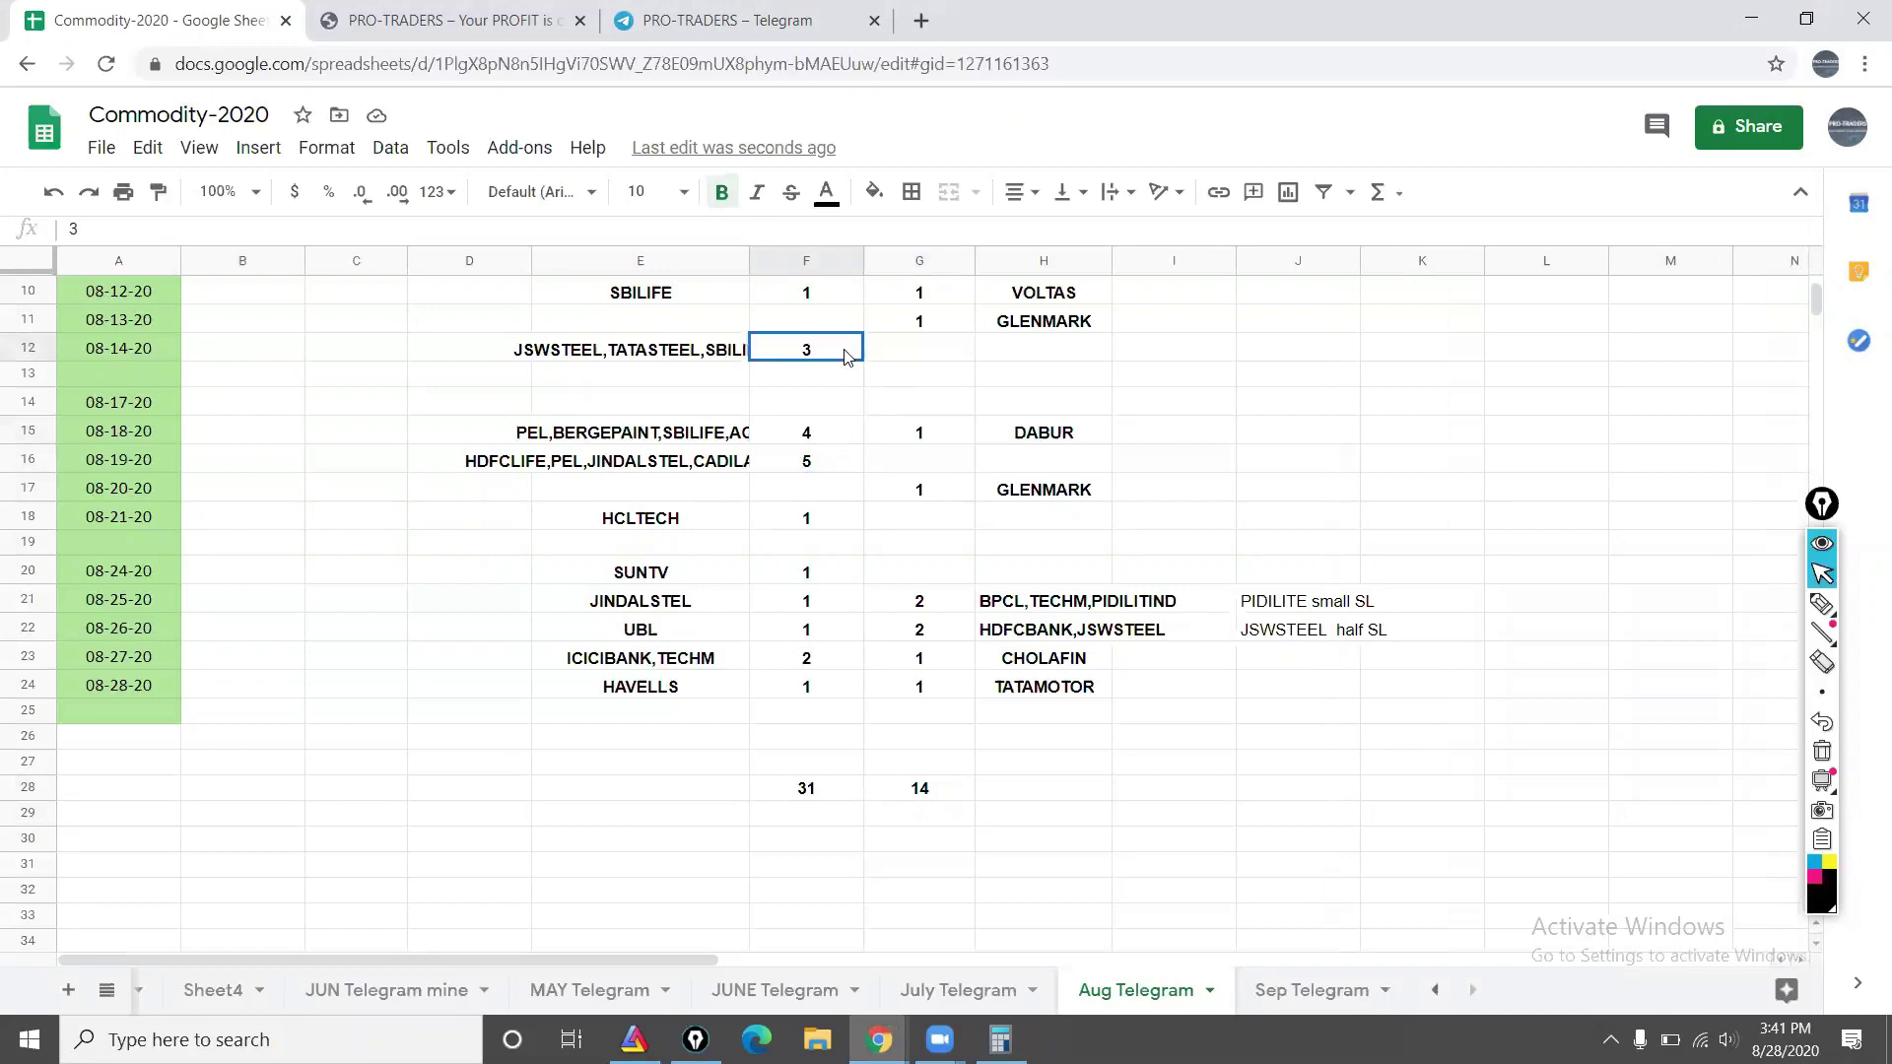
Step: Switch to Calculator and subtract 7 from 17
{"action": "left_click", "coordinate": [1000, 1039]}
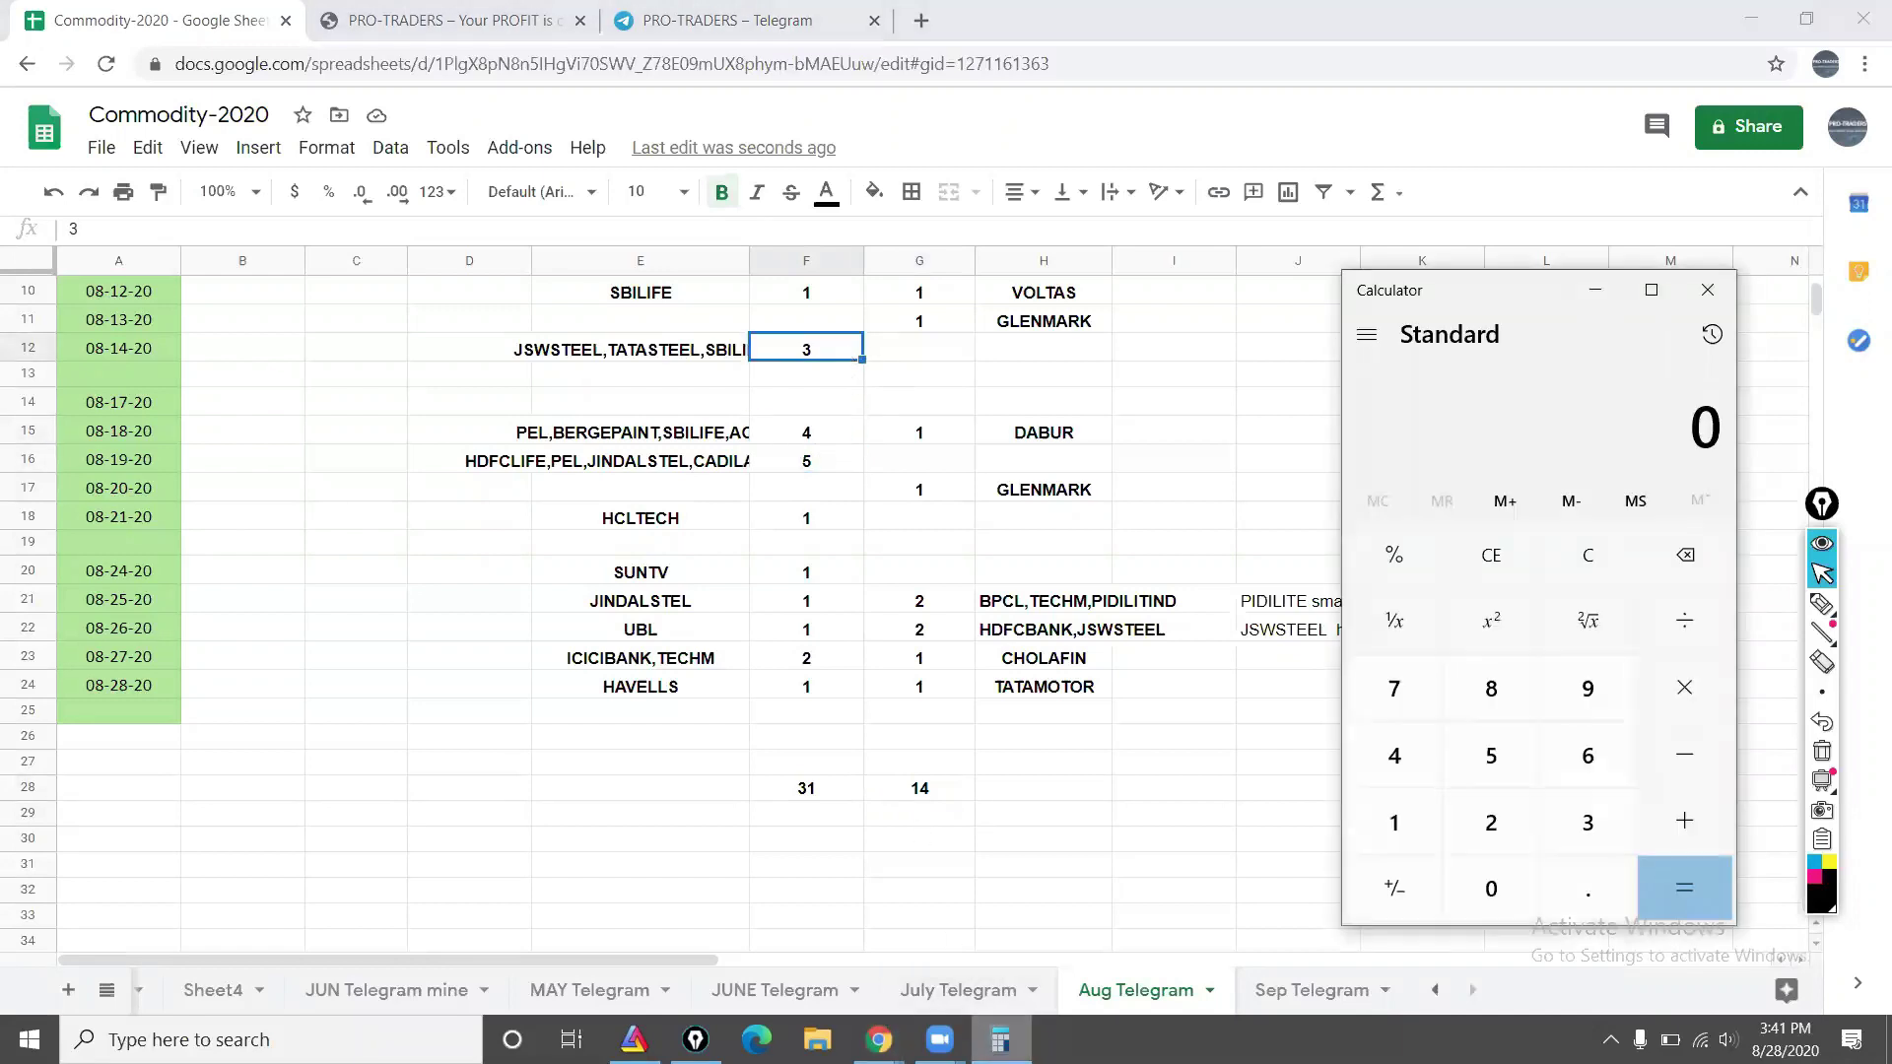
{"action": "type", "text": "17 - 7"}
{"action": "key", "text": "Return"}
{"action": "type", "text": "*40000"}
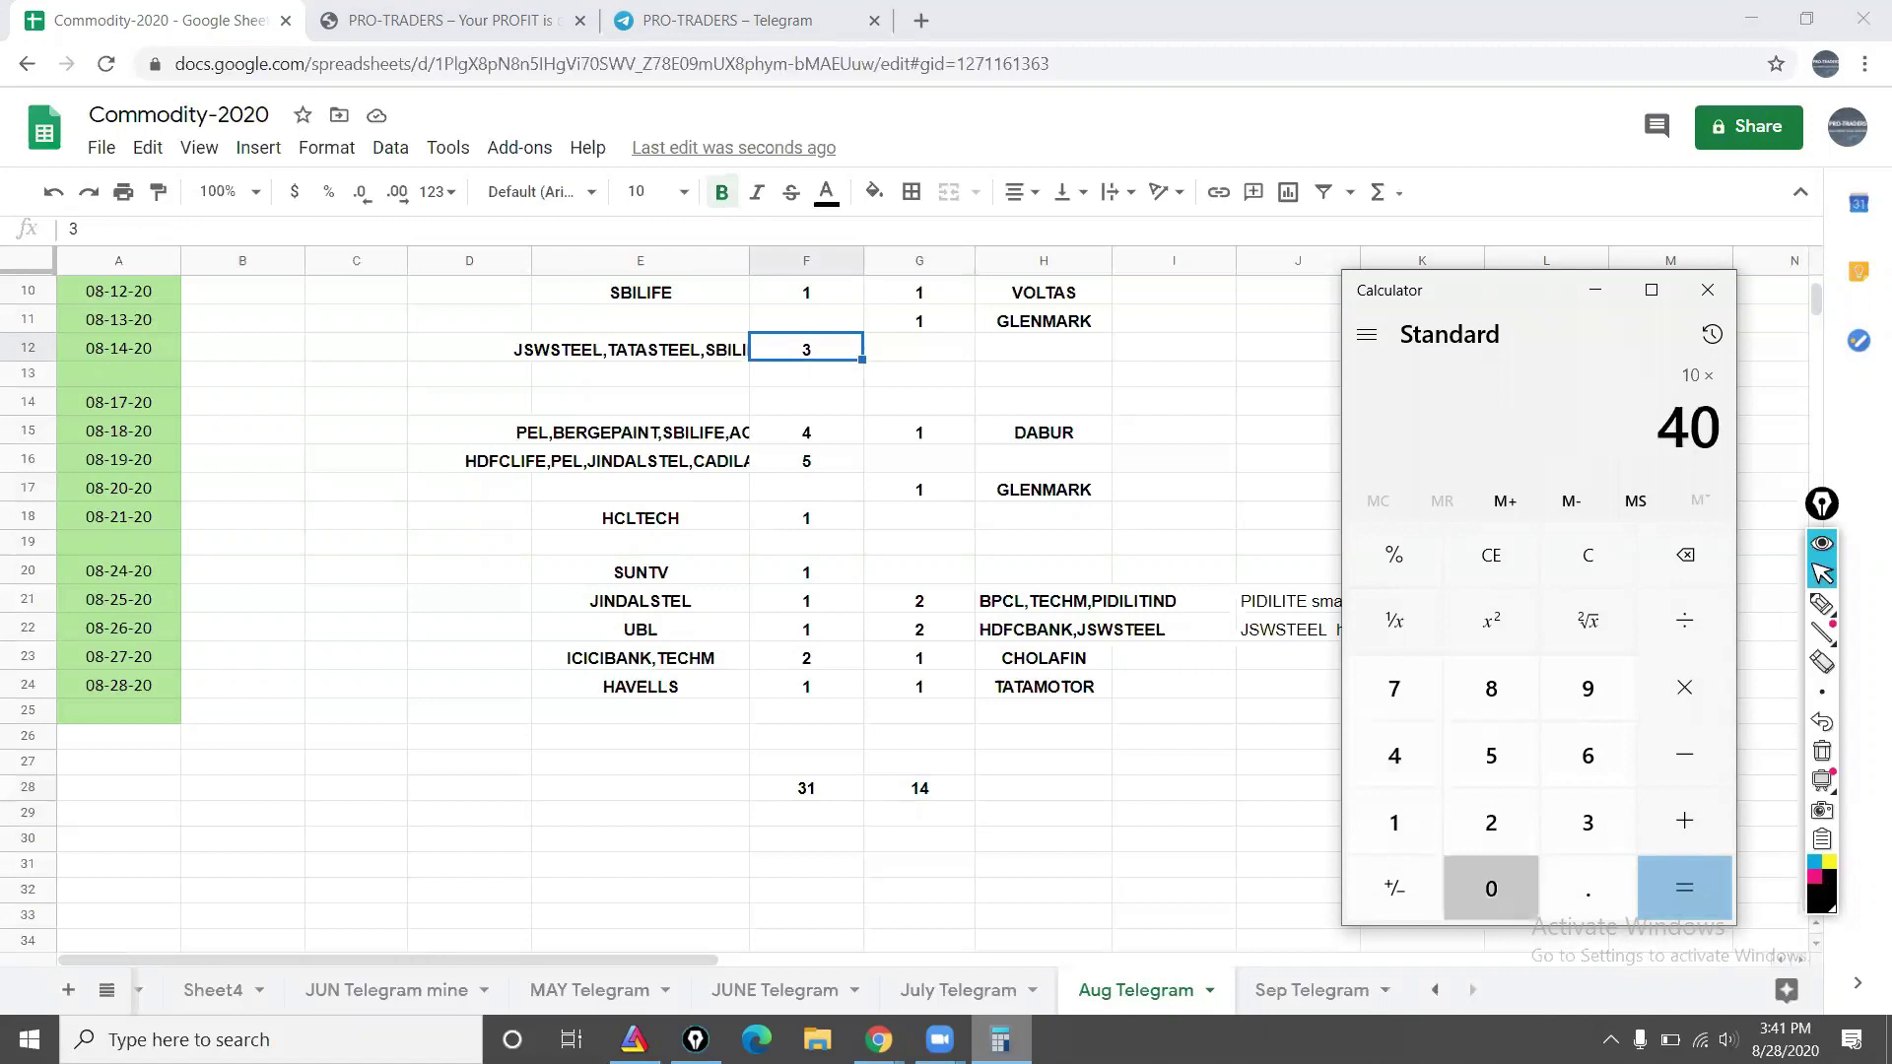
{"action": "key", "text": "Return"}
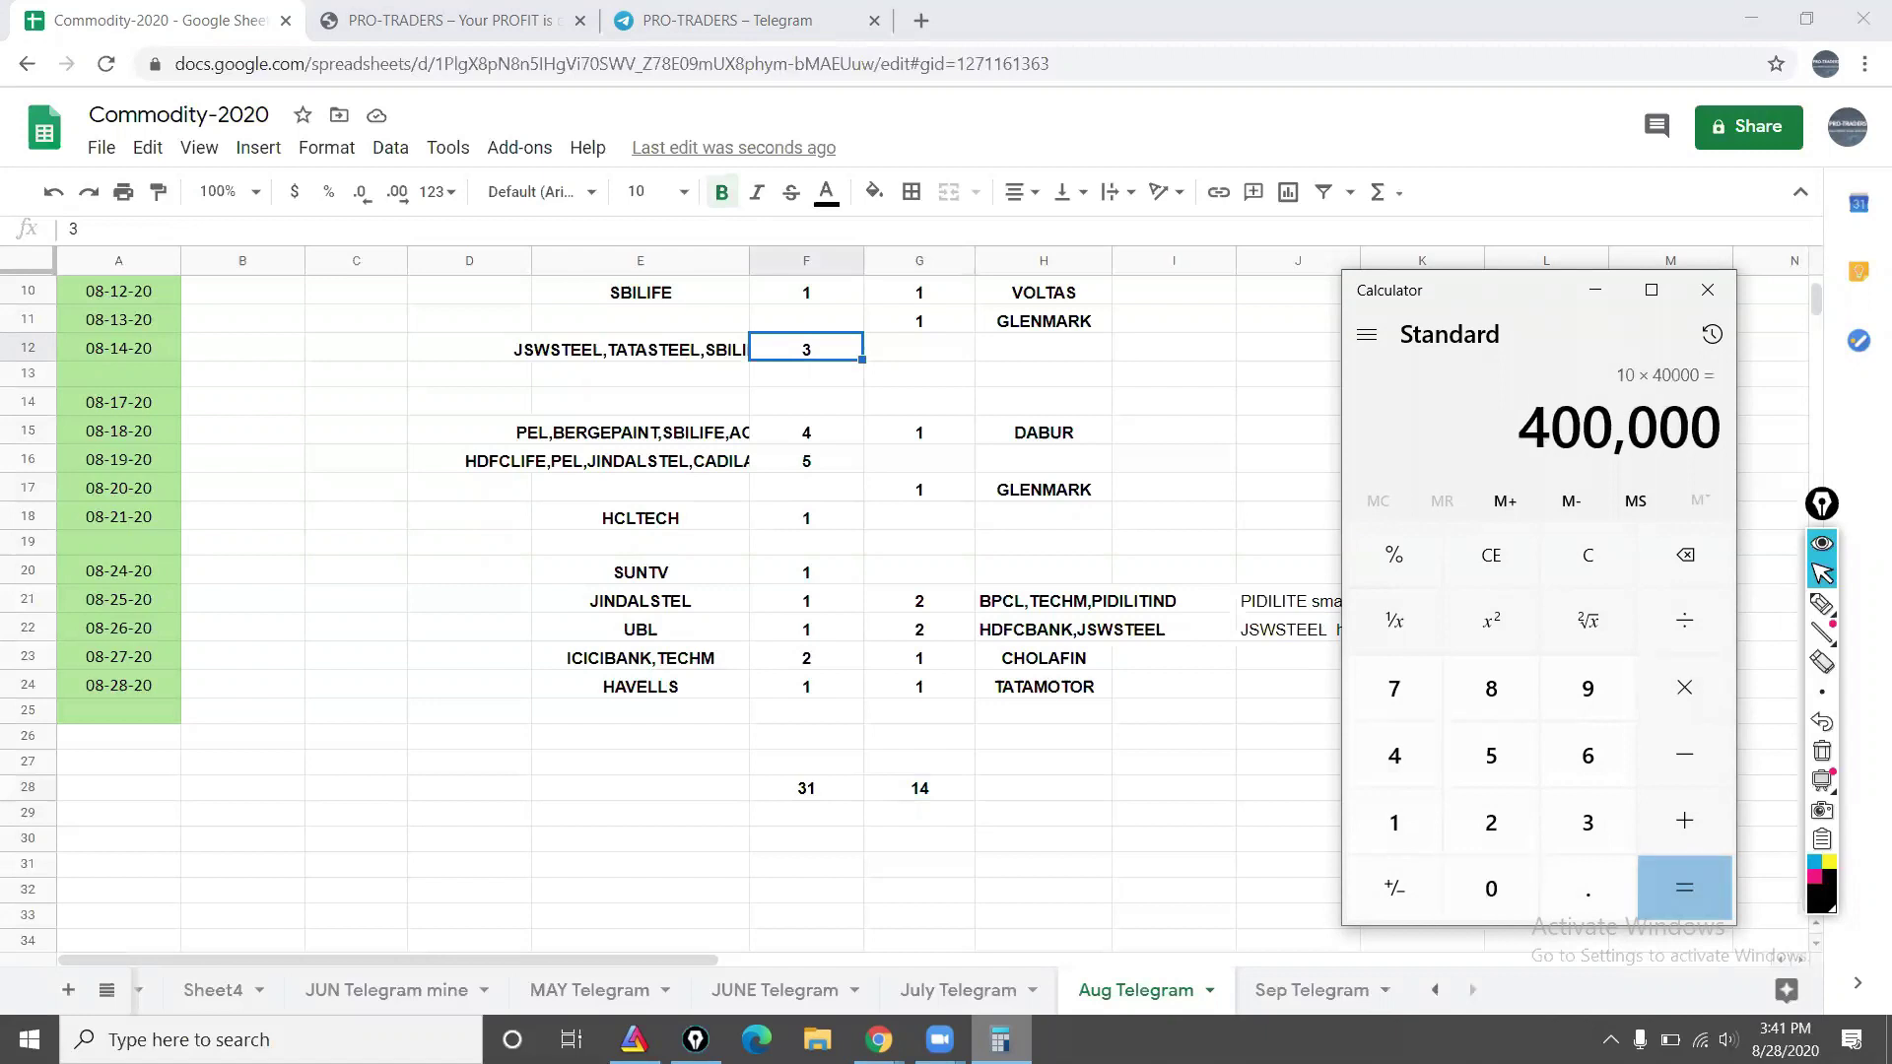
{"action": "key", "text": "Escape"}
Step: Calculate 10 times 4000 in Calculator
{"action": "type", "text": "10*4000"}
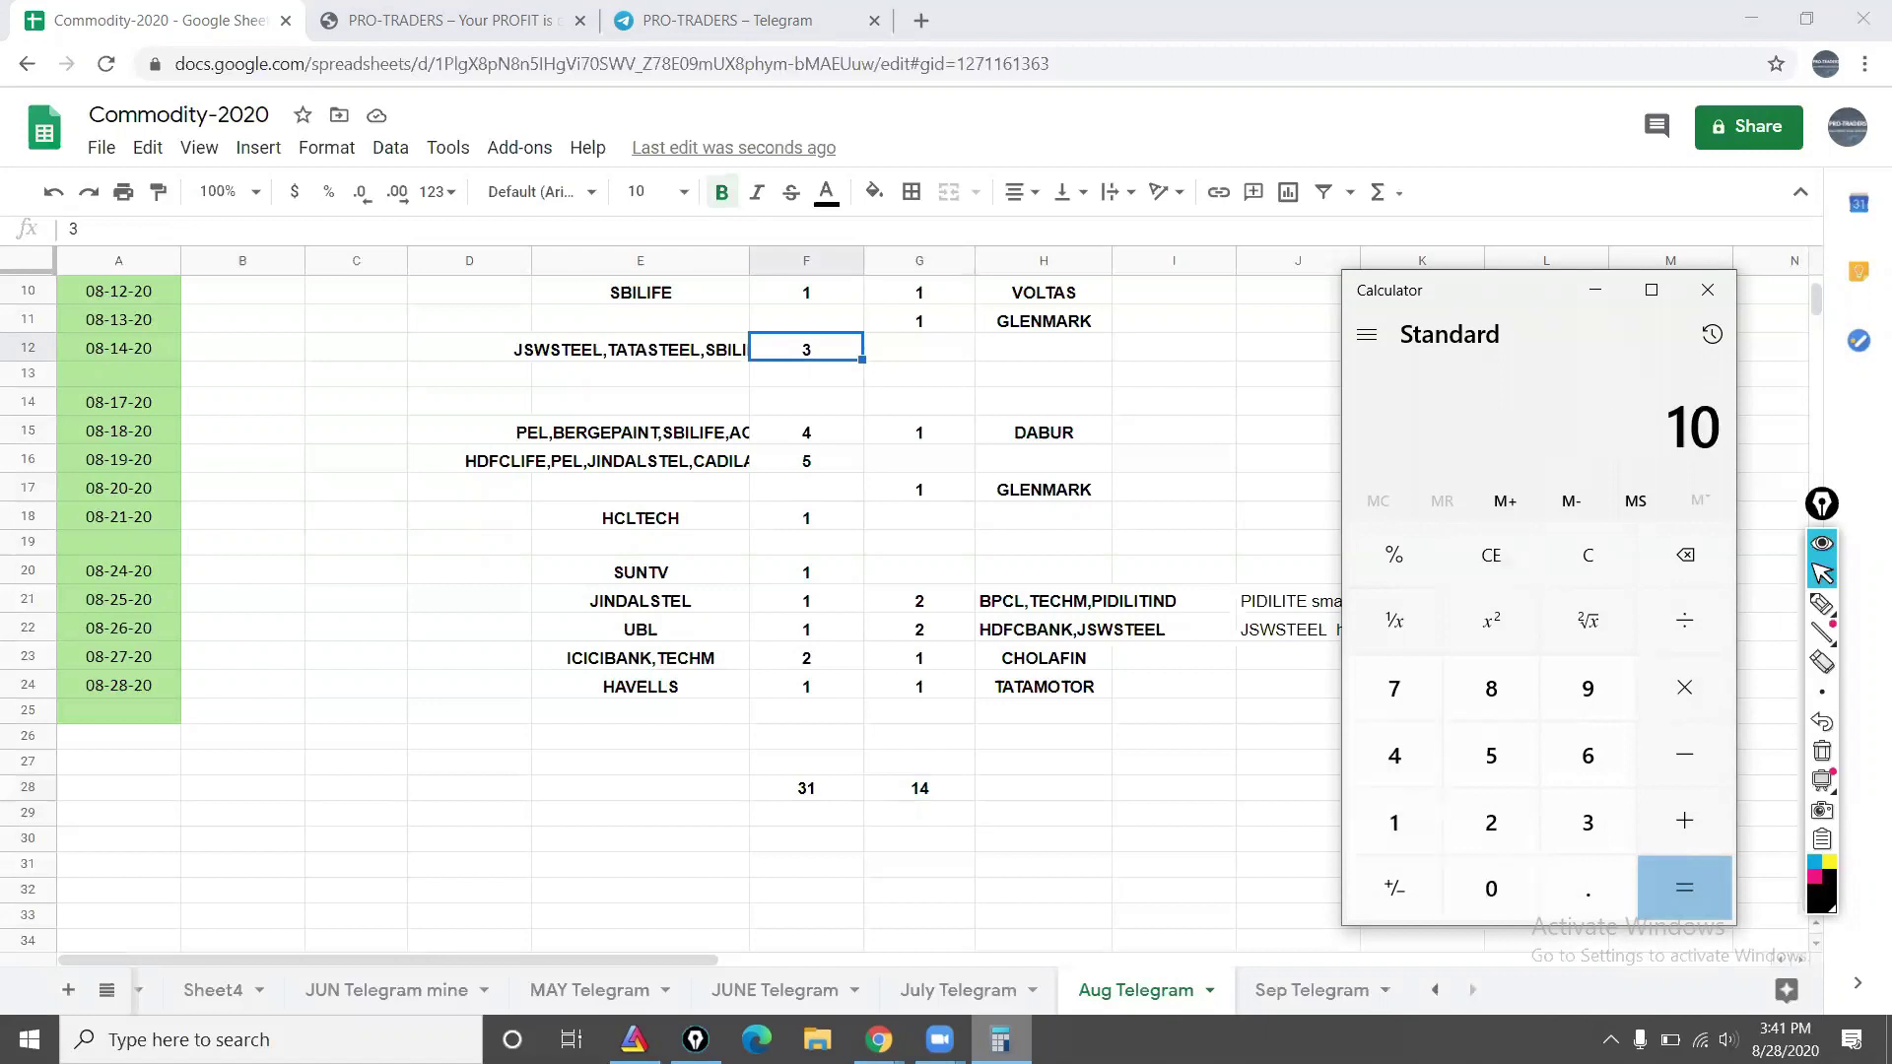
{"action": "key", "text": "Return"}
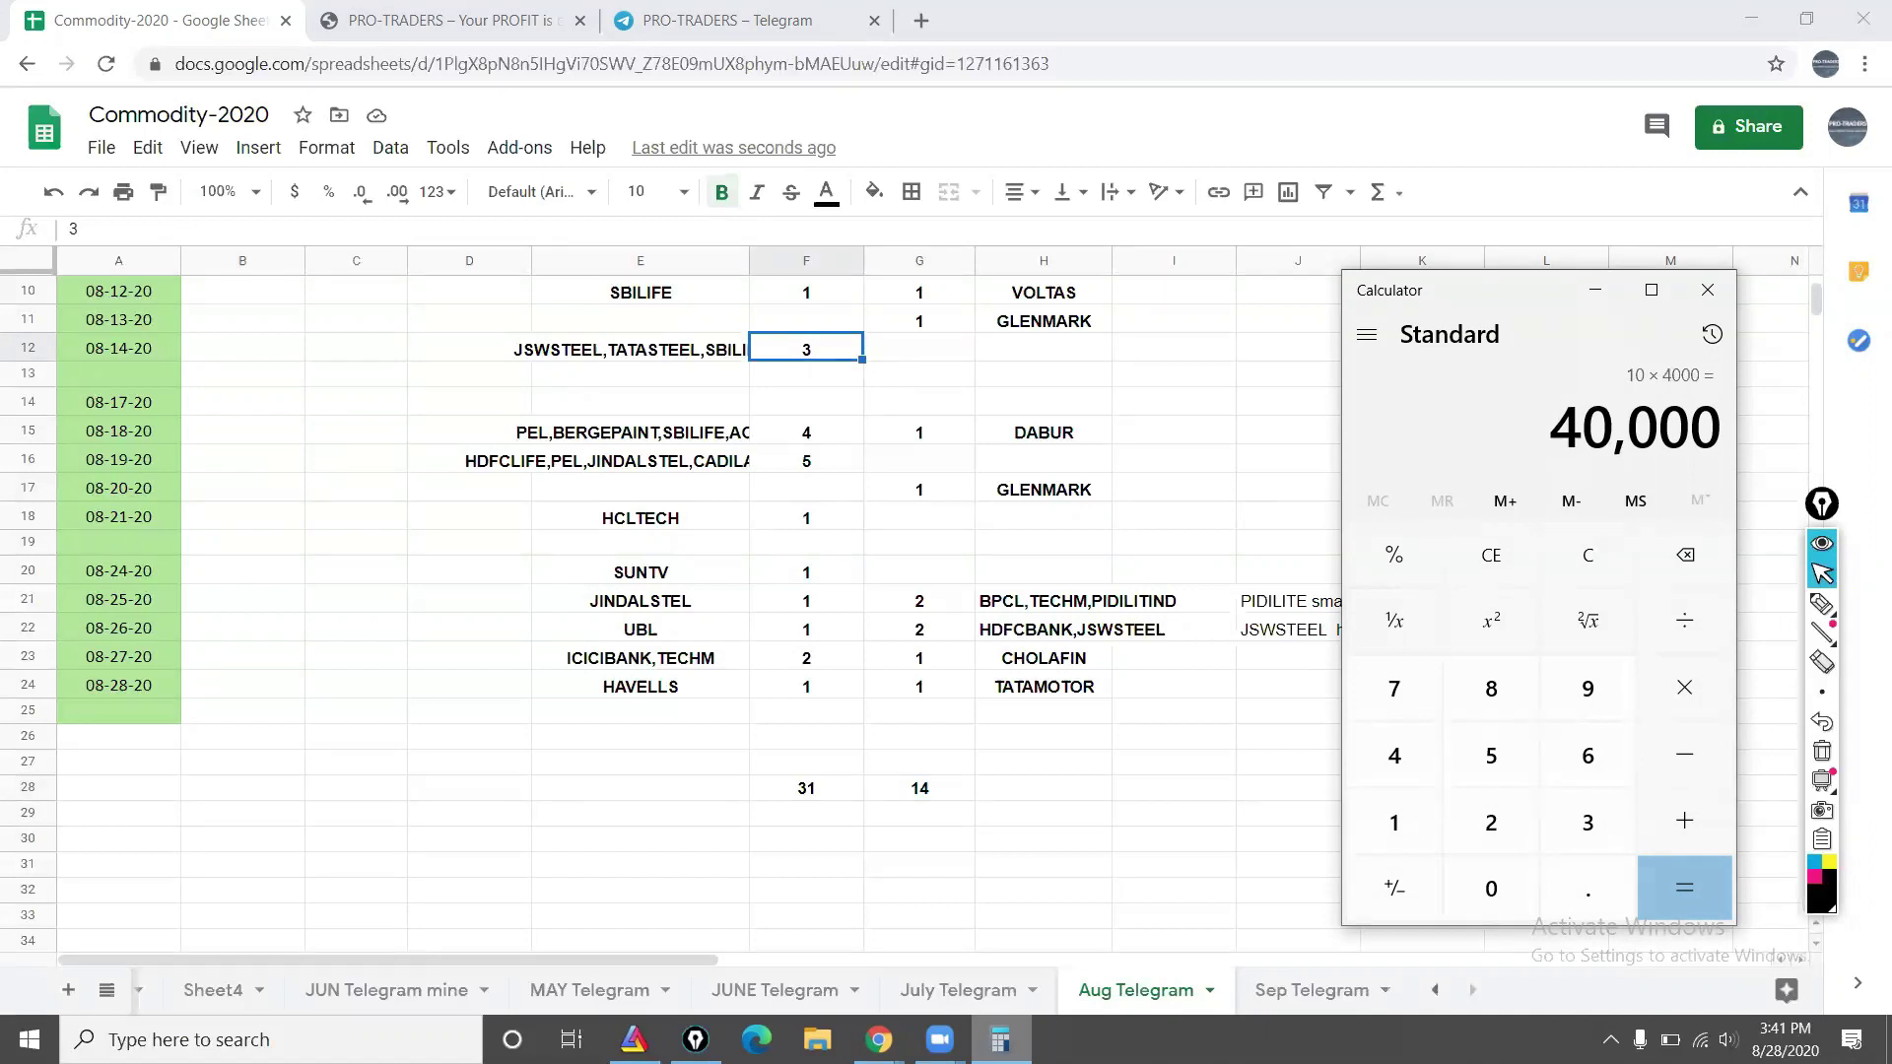
Step: Return to the Aug Telegram sheet and inspect the success total in F28 and the cell H28 in the same row
{"action": "left_click", "coordinate": [1112, 868]}
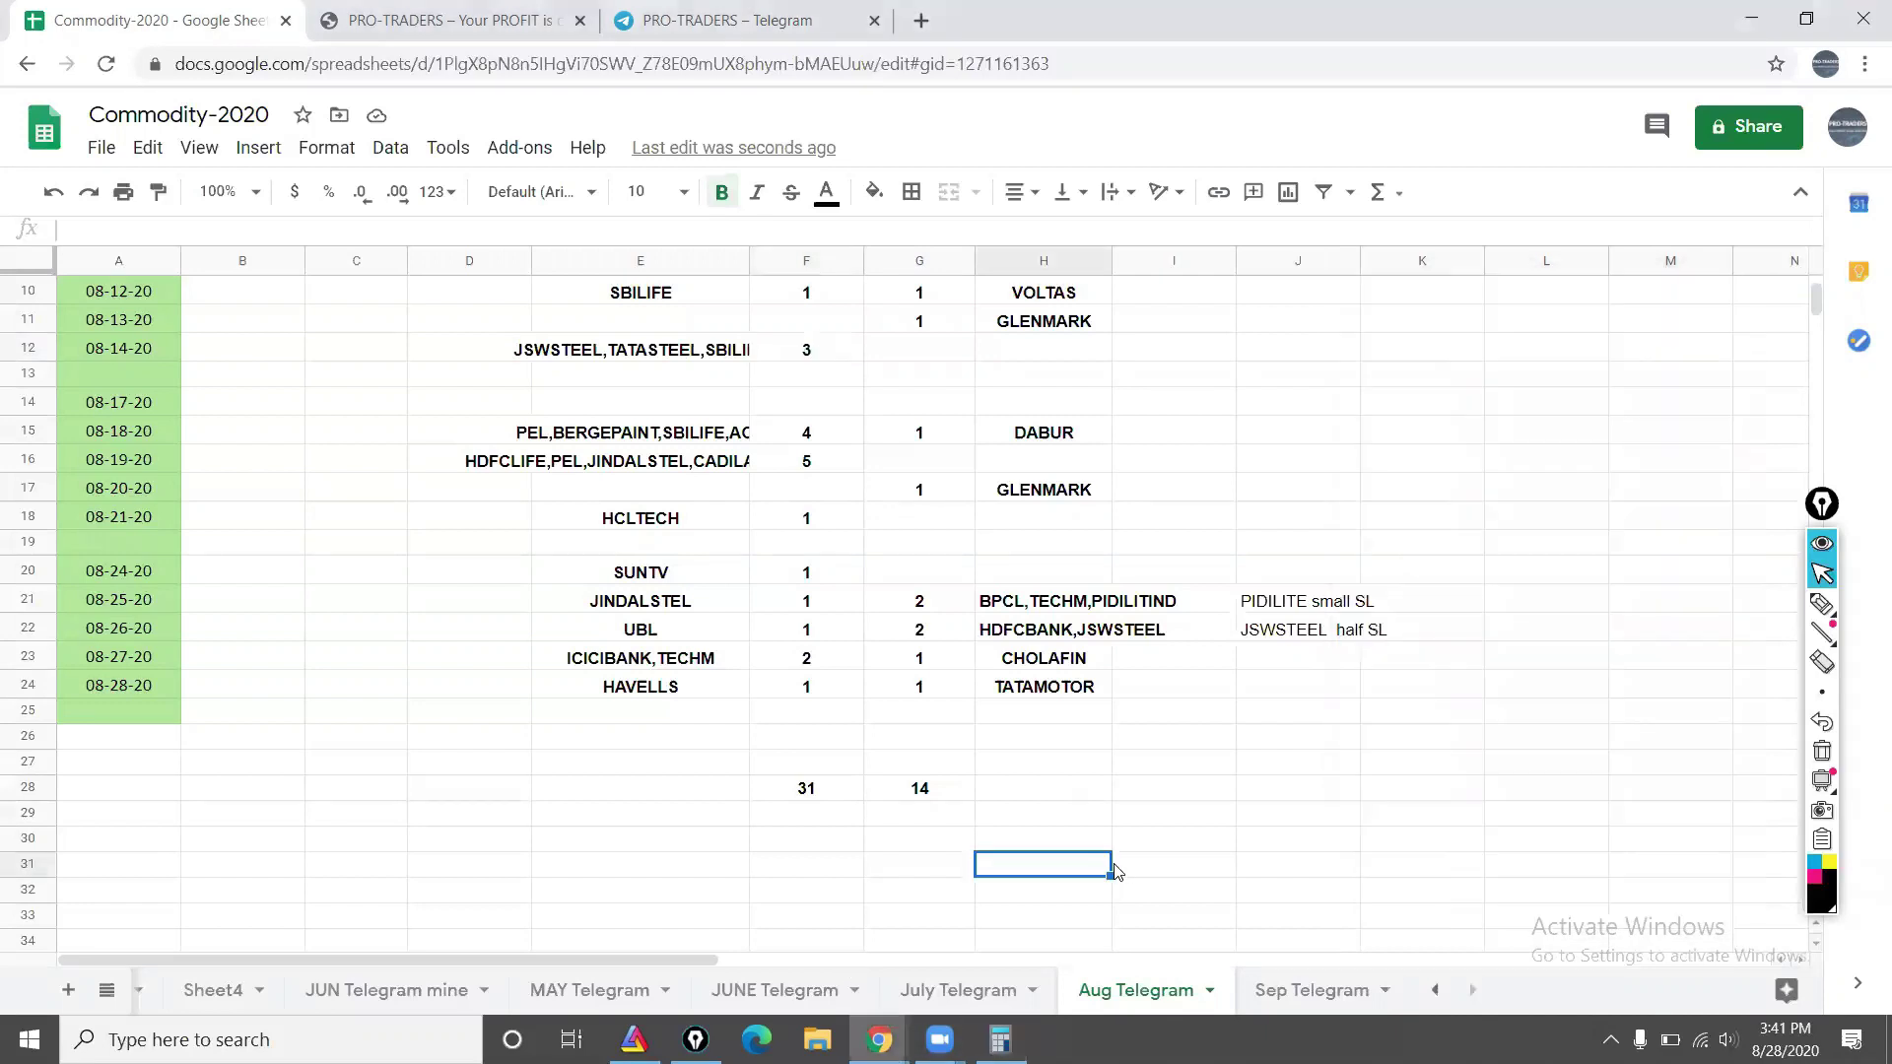
{"action": "left_click", "coordinate": [982, 847]}
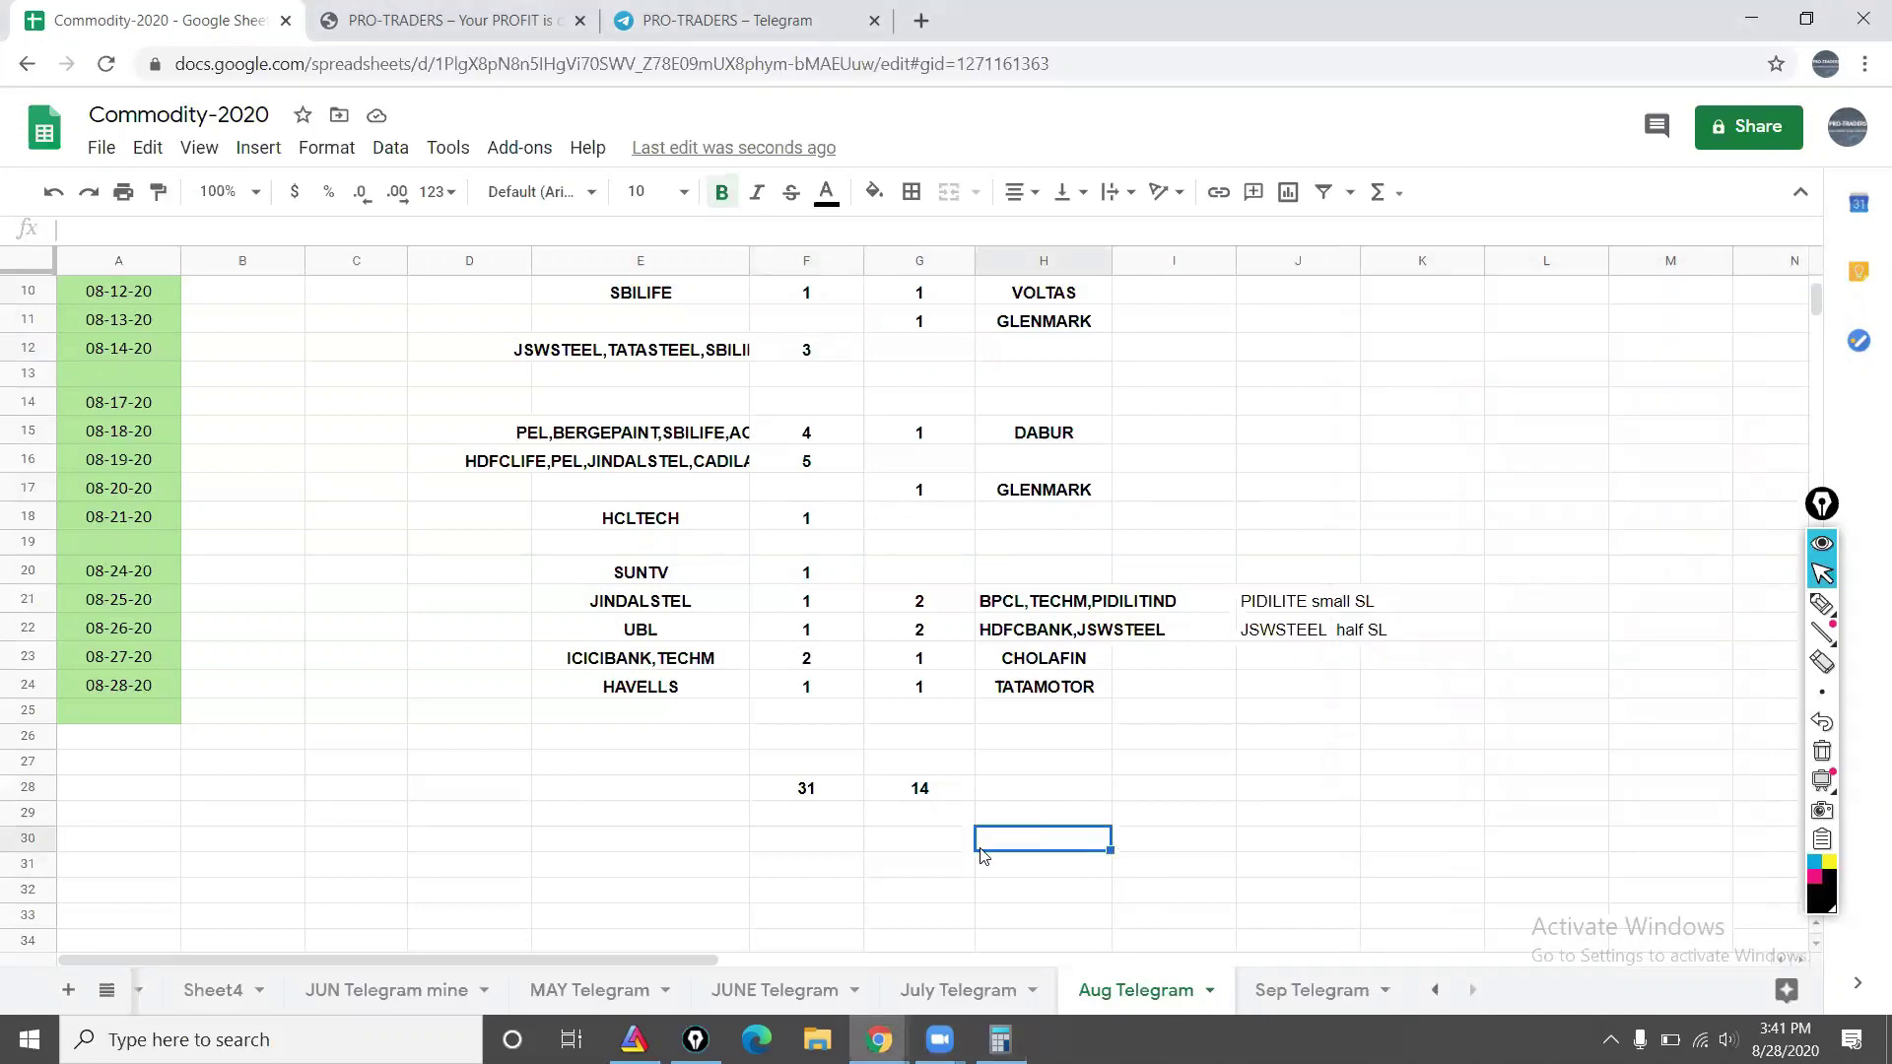
{"action": "left_click", "coordinate": [824, 789]}
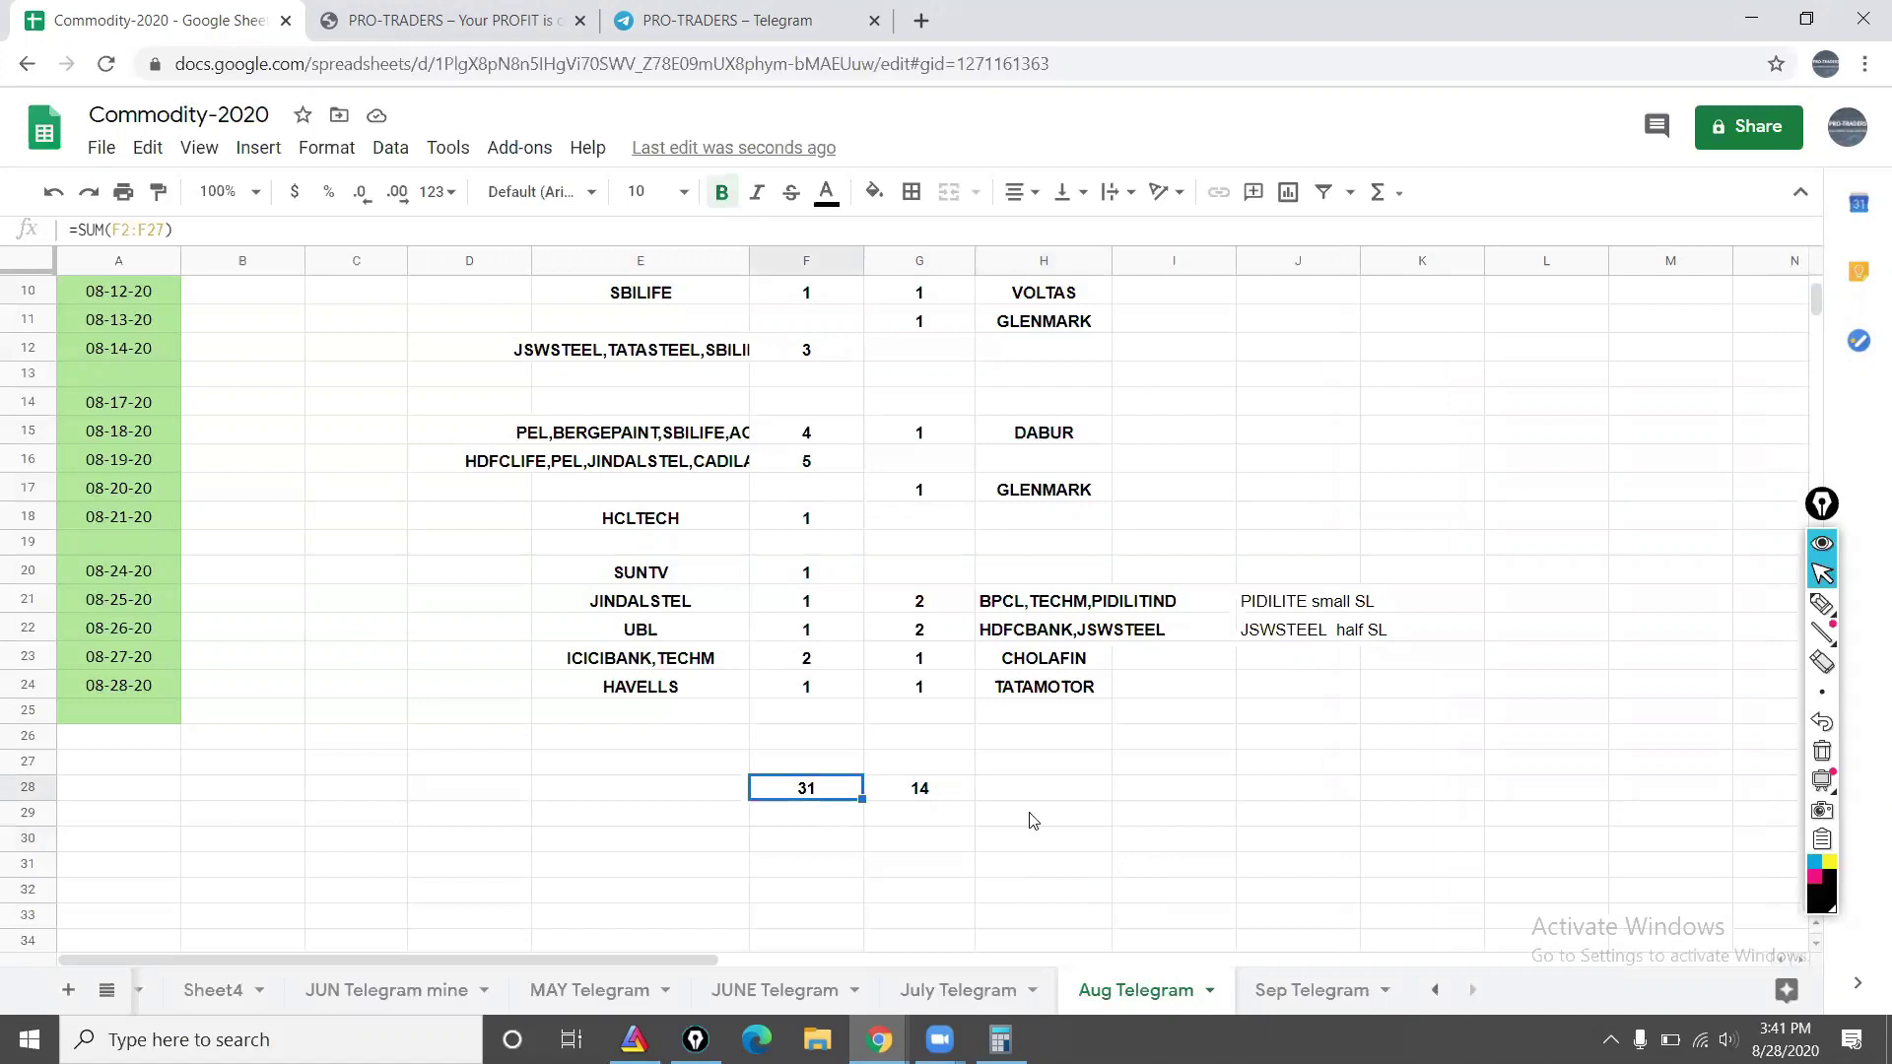
{"action": "left_click", "coordinate": [1057, 794]}
{"action": "double_click", "coordinate": [1057, 792]}
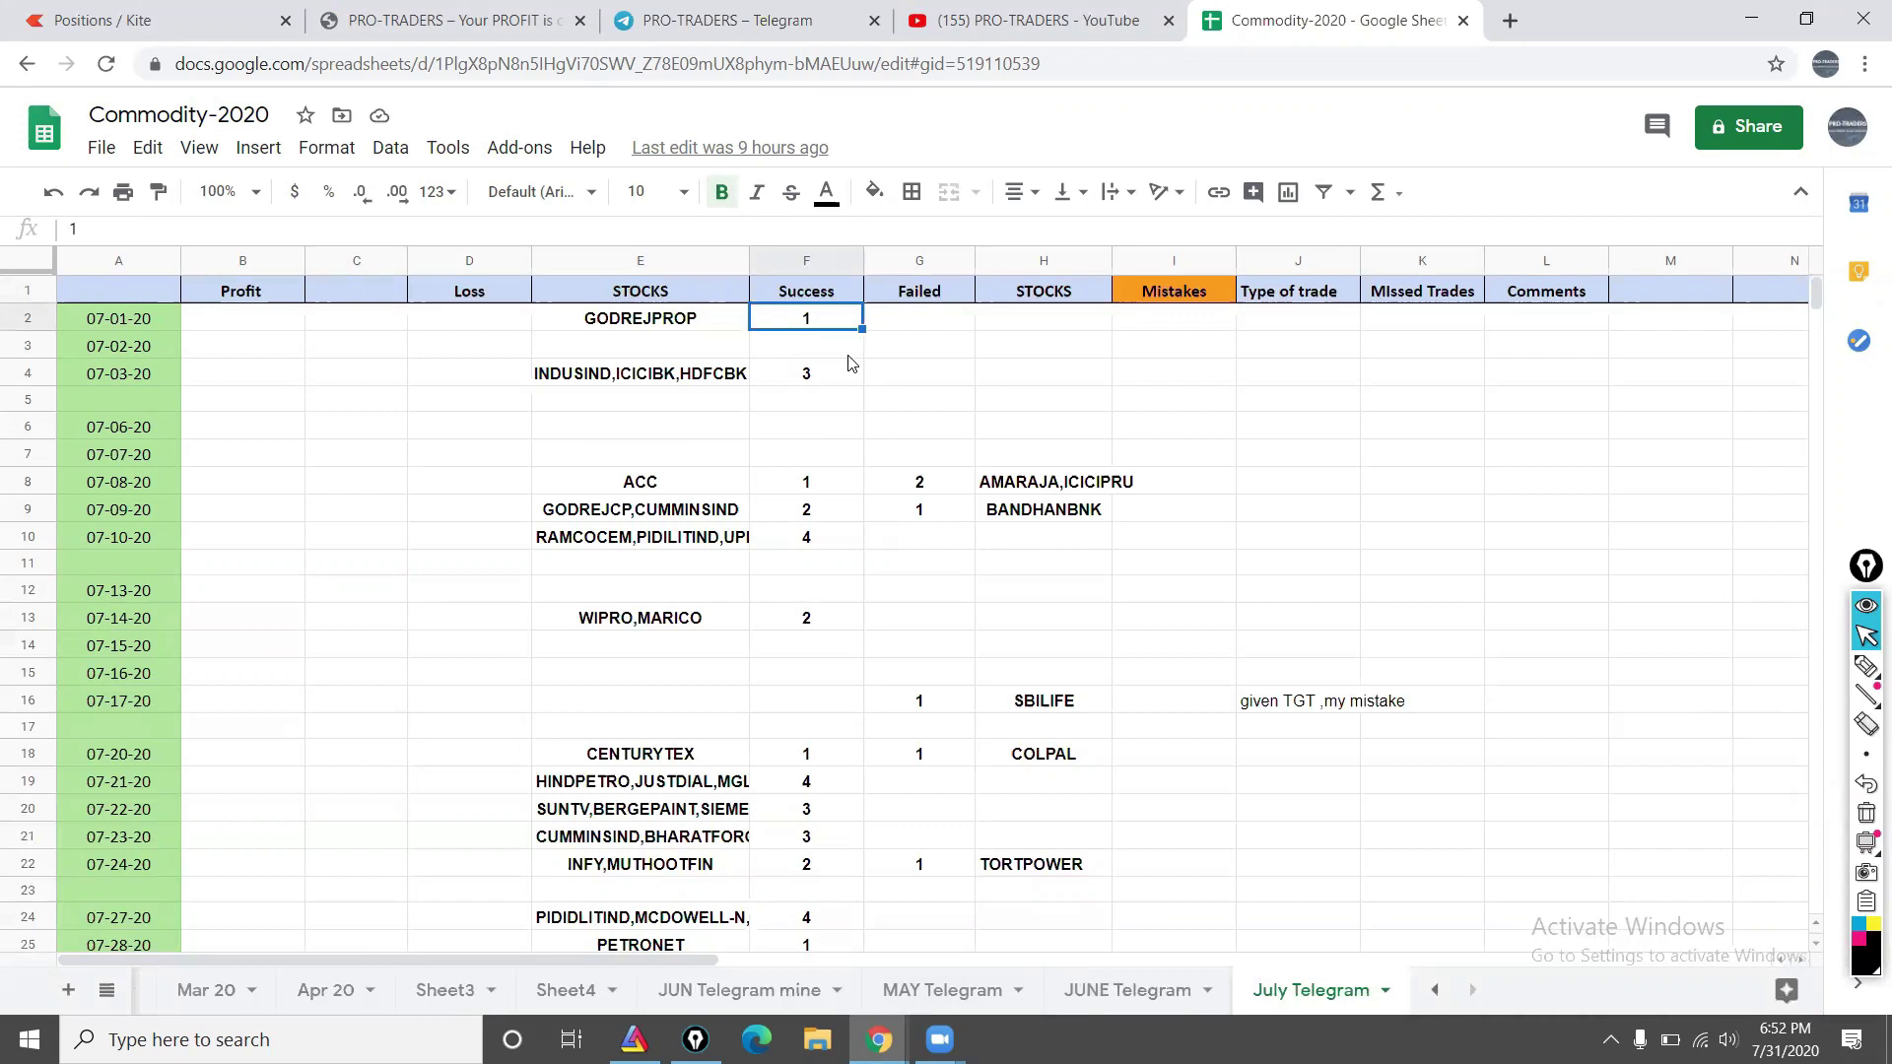
Step: Review the July success counts from 07-01-20 to 07-08-20 and the failed counts for 07-08-20 and 07-09-20
{"action": "key", "text": "Down"}
{"action": "key", "text": "Down"}
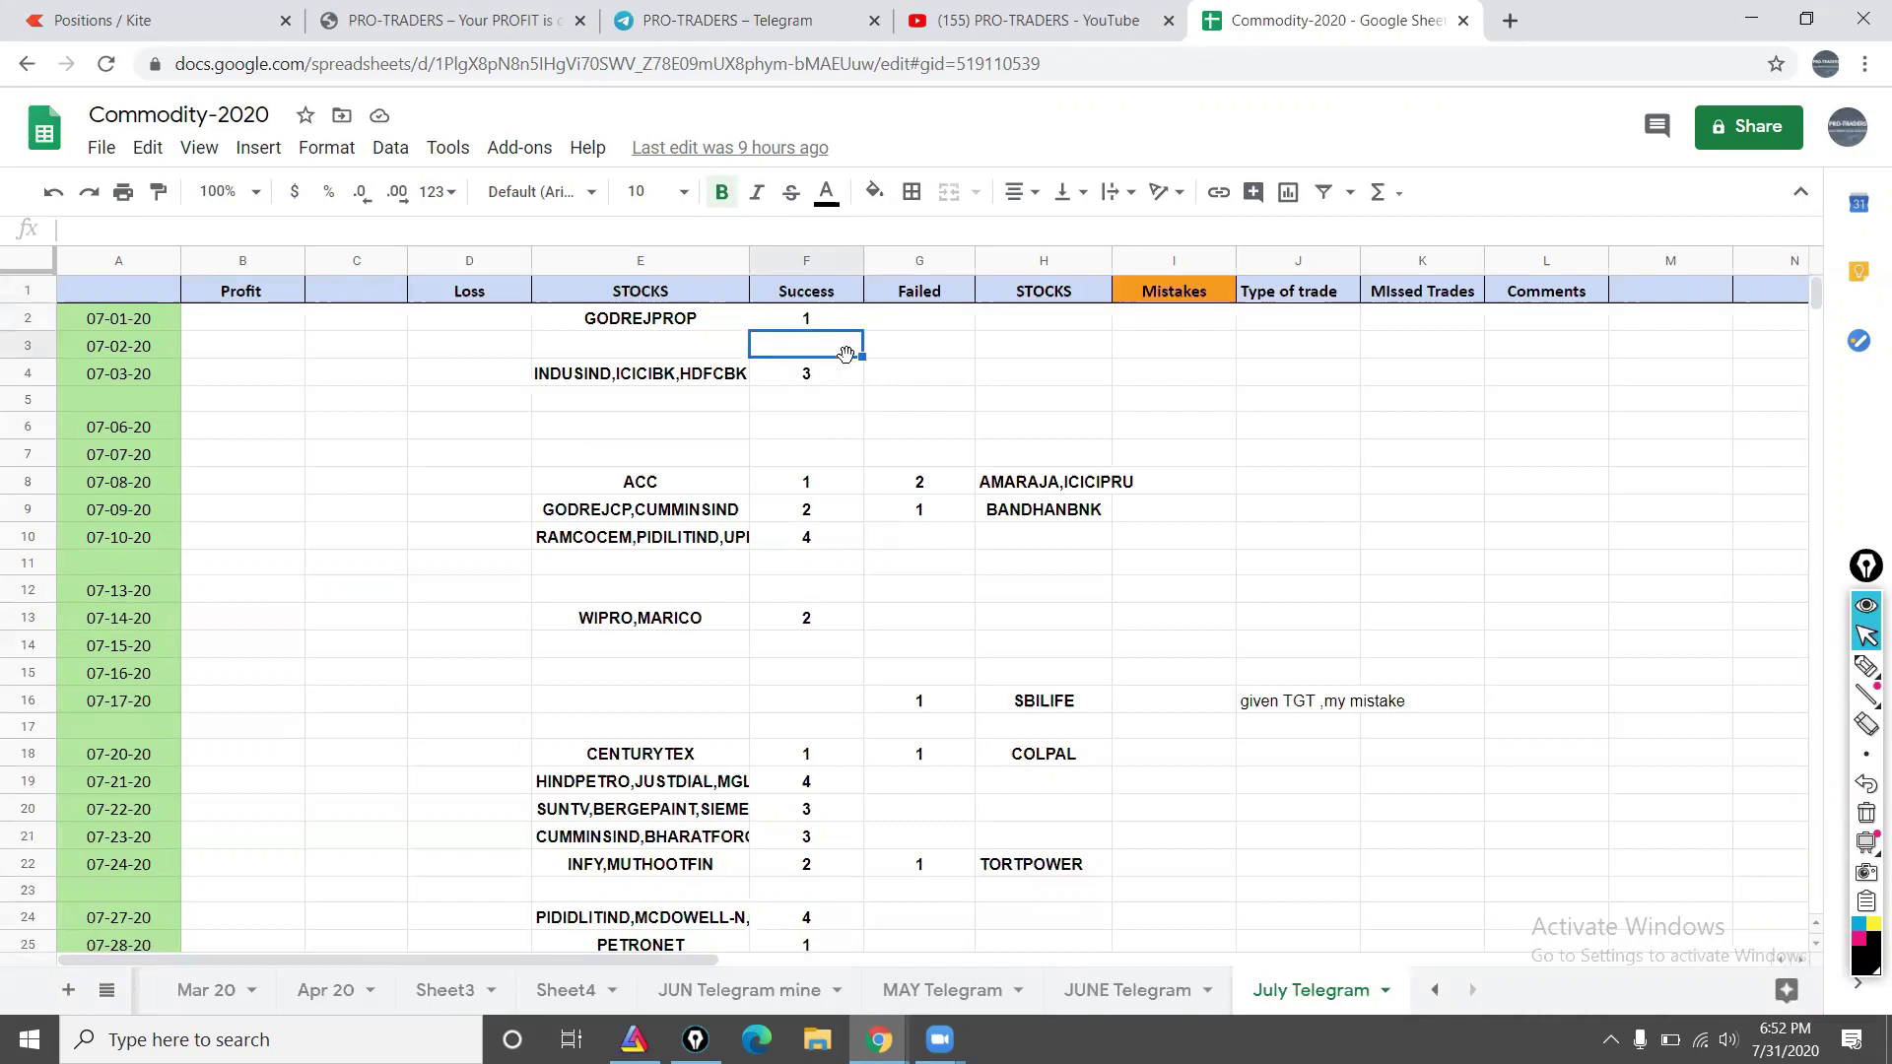
{"action": "key", "text": "Down"}
{"action": "key", "text": "Down"}
{"action": "key", "text": "Down"}
{"action": "key", "text": "Down"}
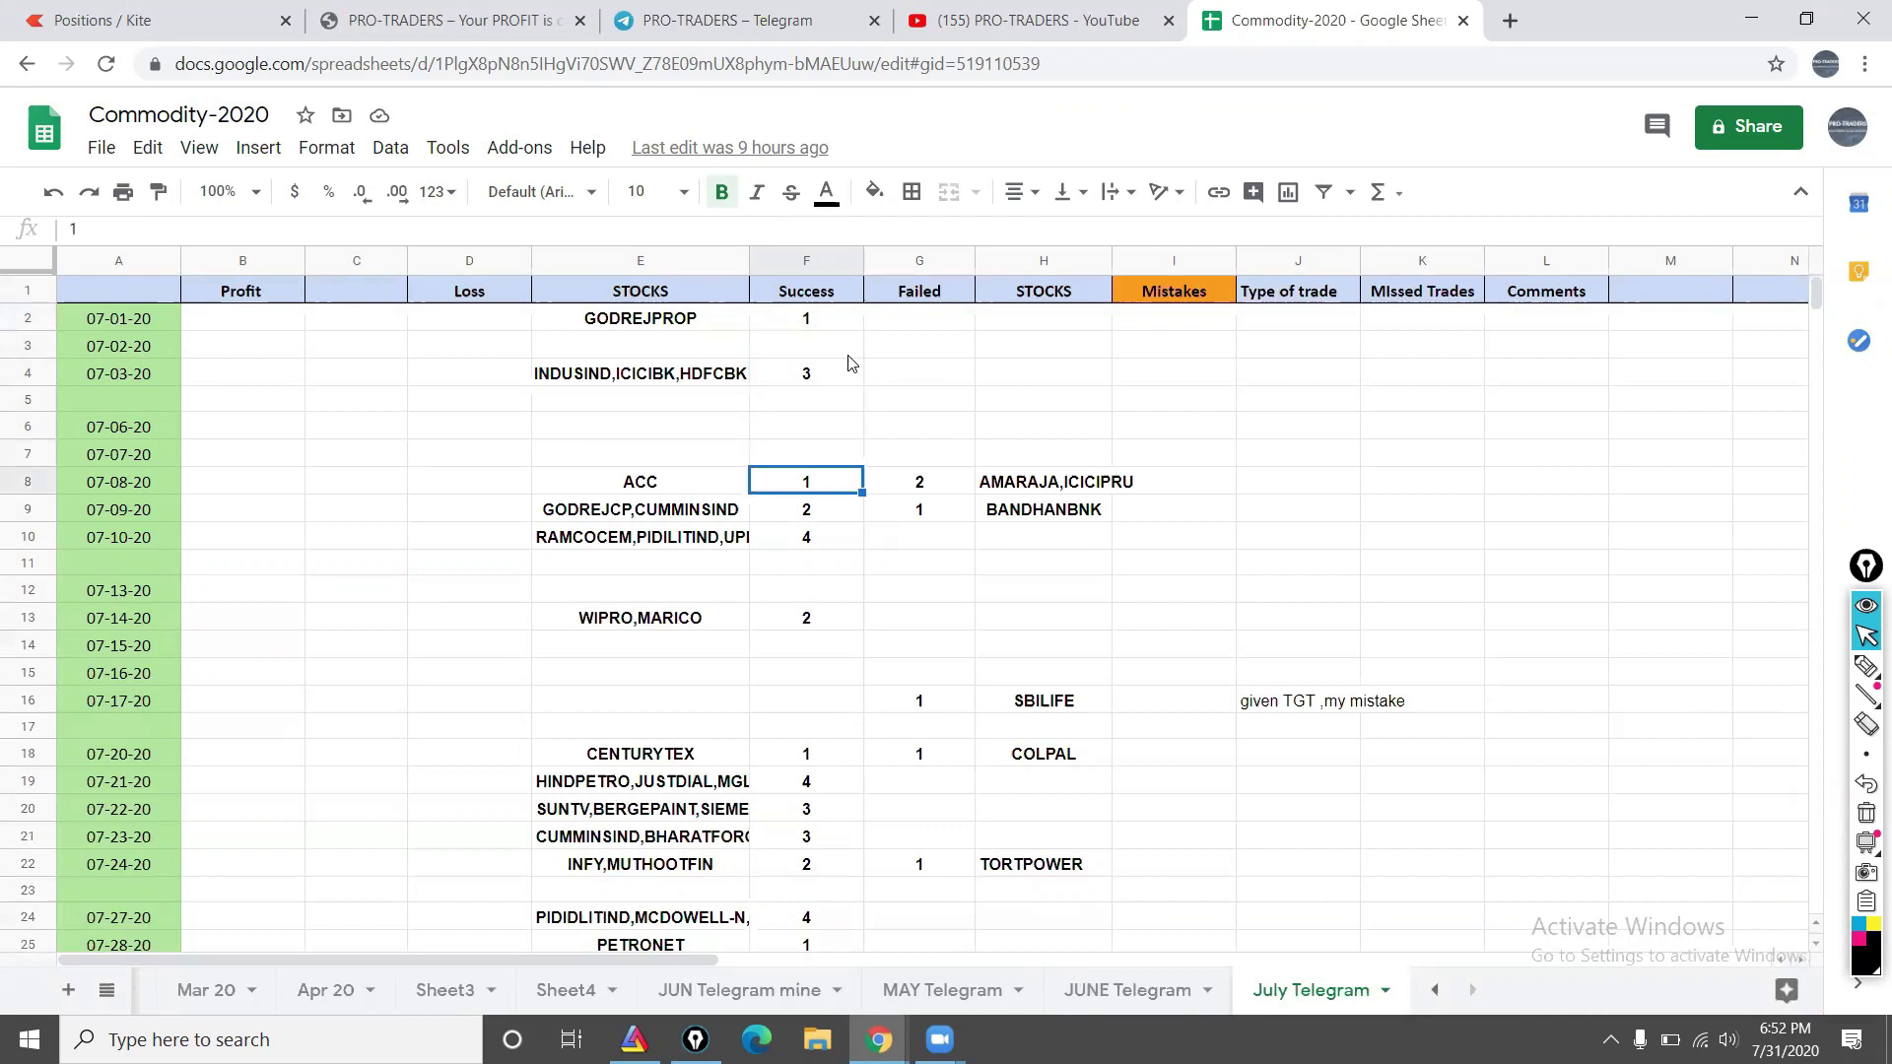
{"action": "key", "text": "Right"}
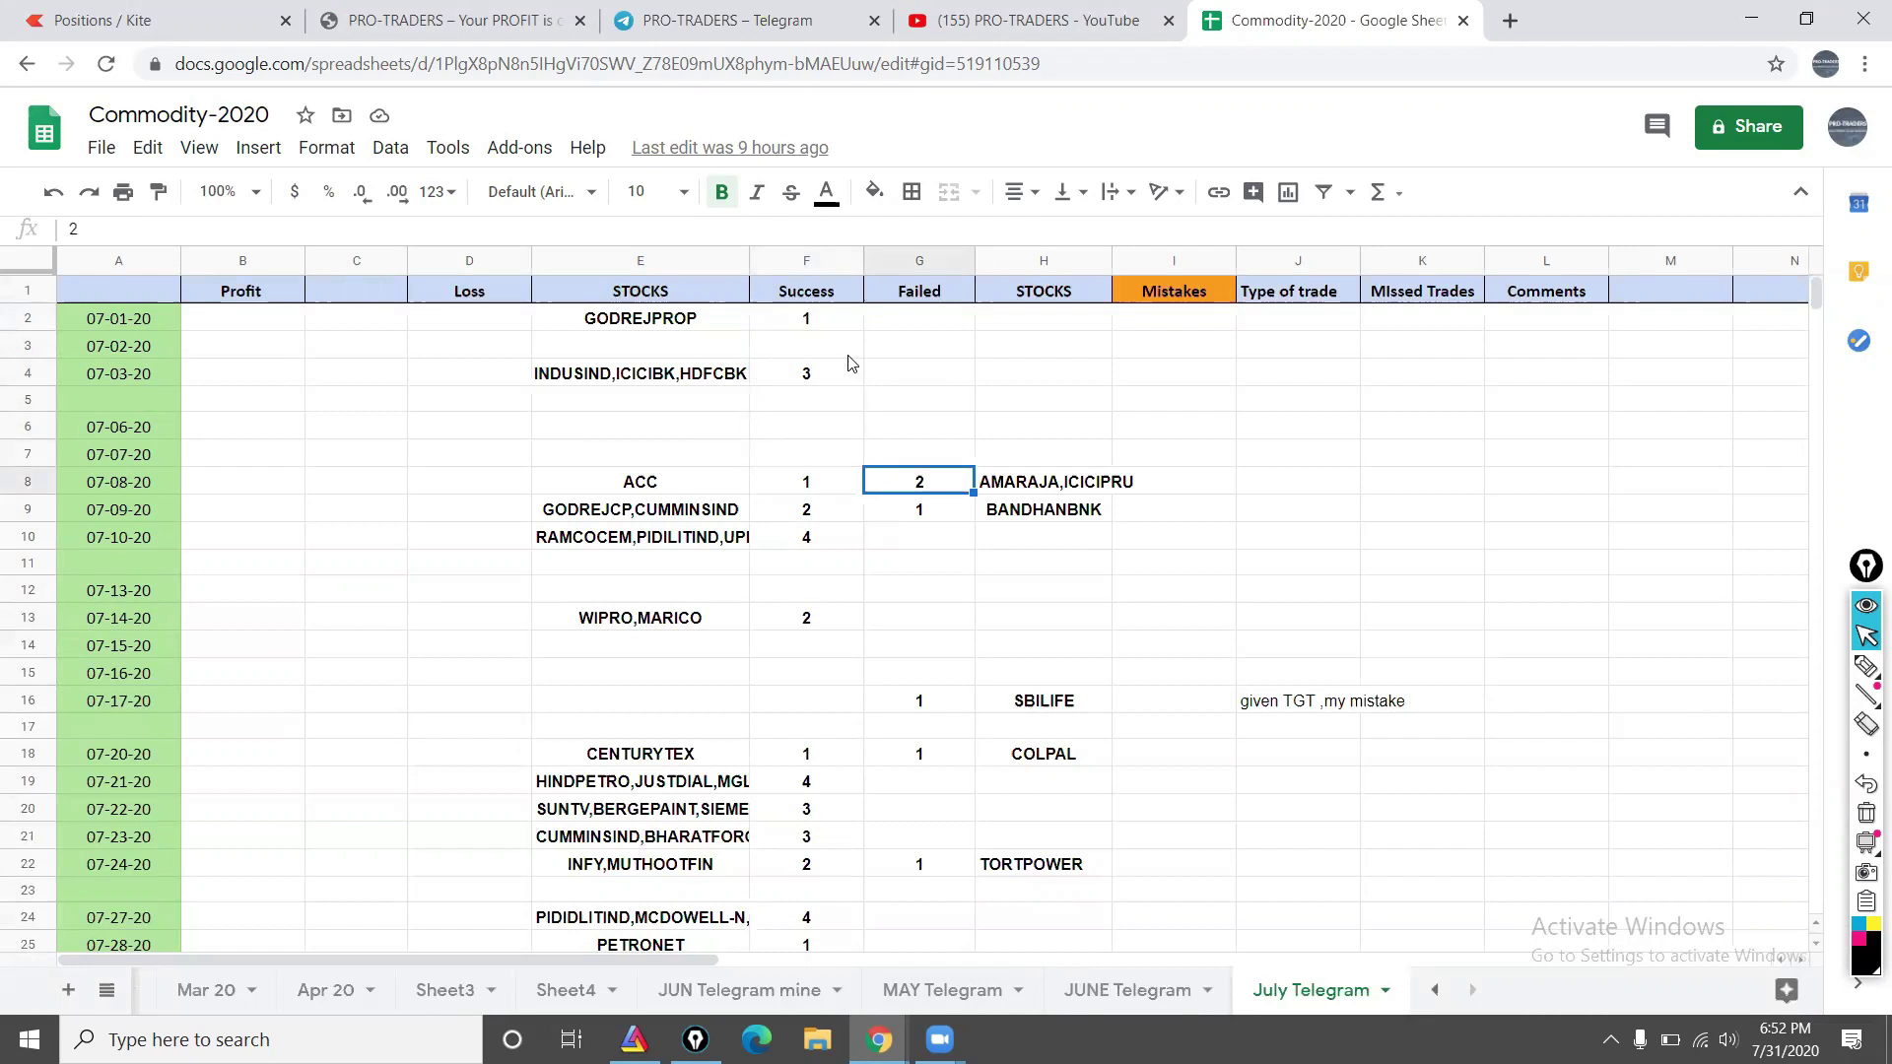
{"action": "key", "text": "Down"}
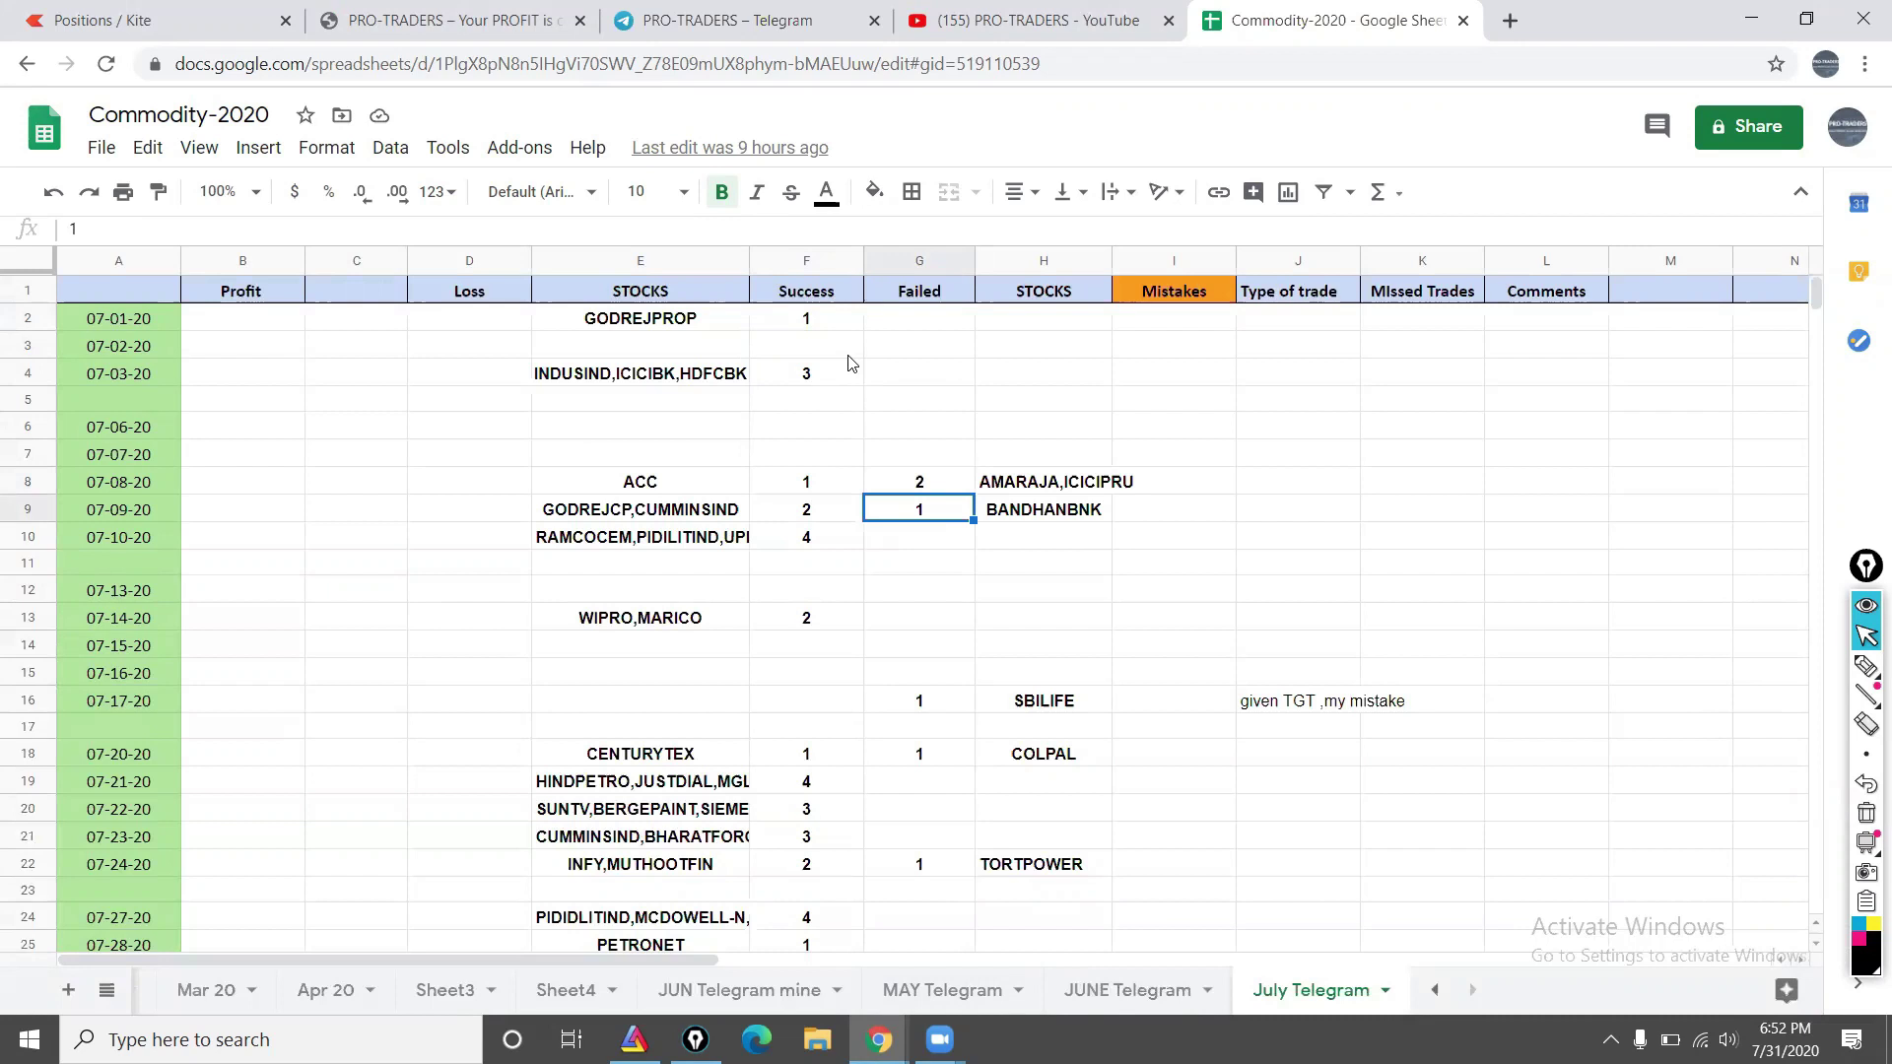
Step: Go through the success column down to 07-17-20 and check the failed entry for that date
{"action": "key", "text": "Left"}
{"action": "key", "text": "Down"}
{"action": "key", "text": "Down"}
{"action": "key", "text": "Down"}
{"action": "key", "text": "Down"}
{"action": "key", "text": "Down"}
{"action": "key", "text": "Down"}
{"action": "key", "text": "Down"}
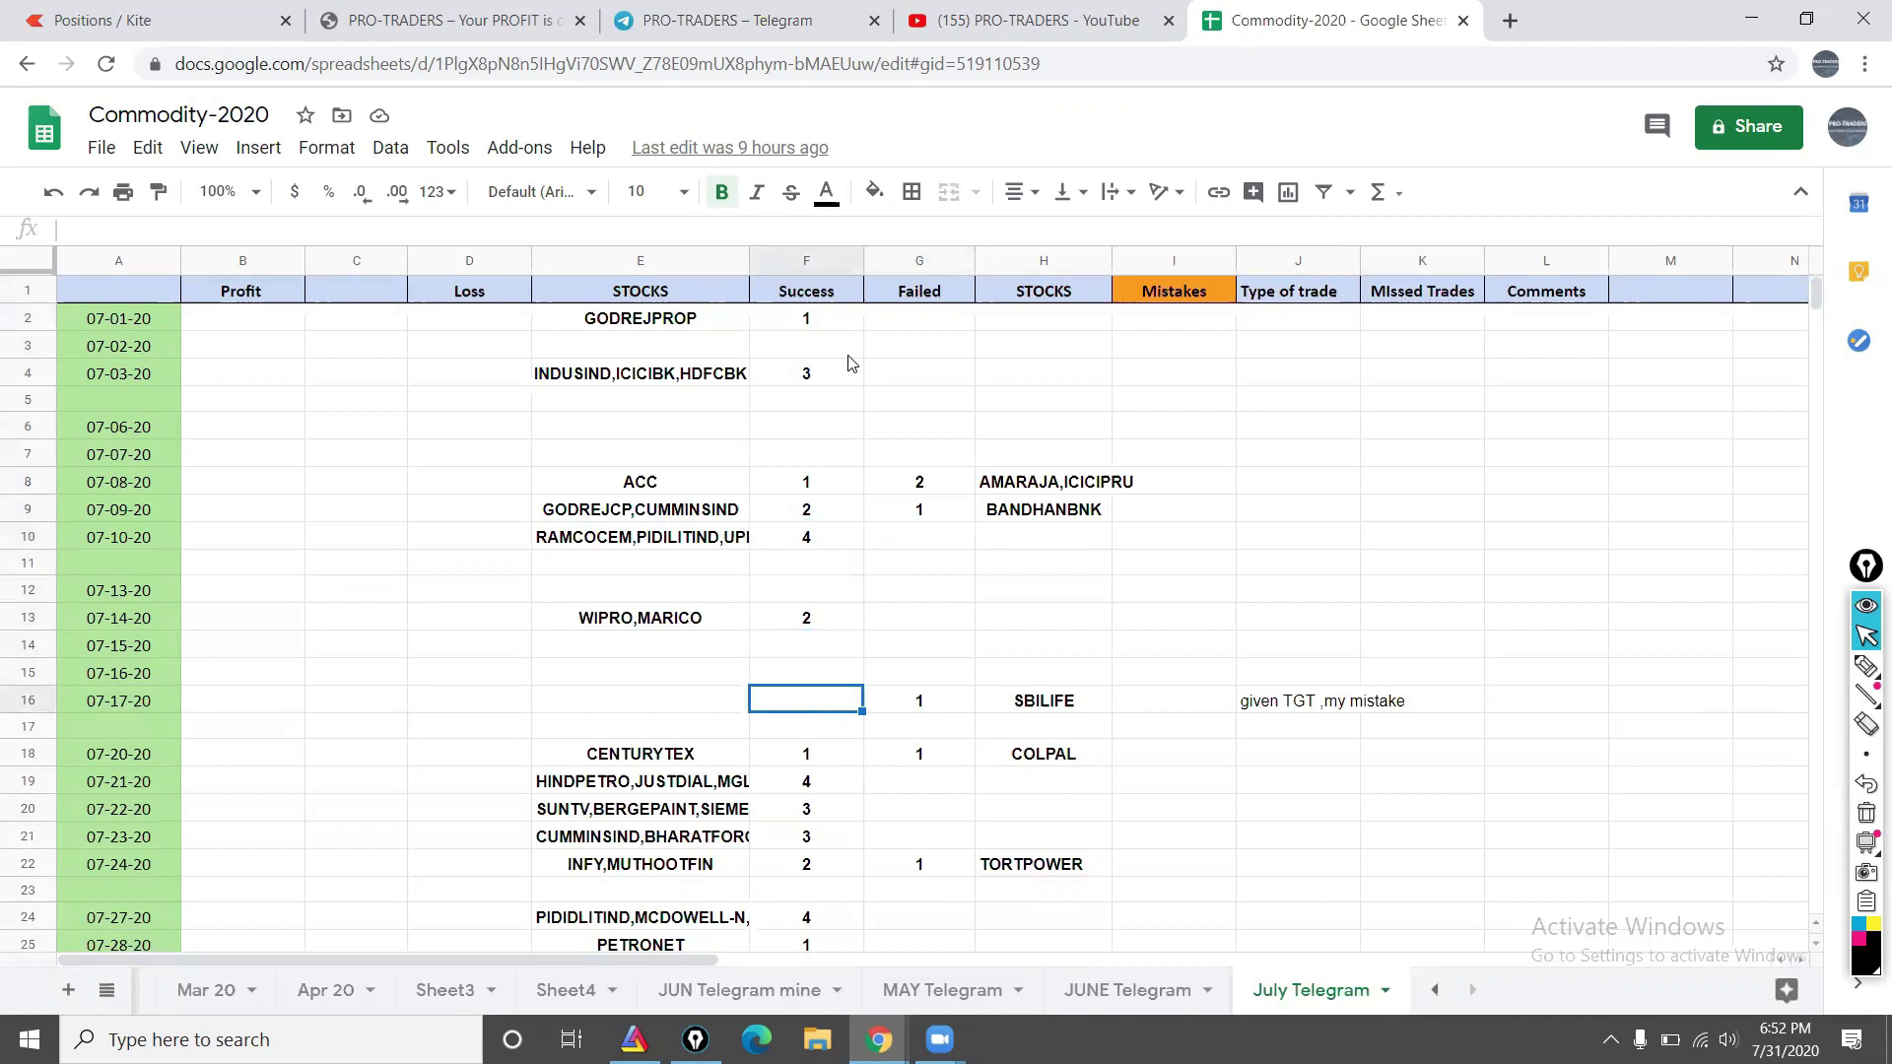
{"action": "key", "text": "Right"}
{"action": "key", "text": "Down"}
{"action": "key", "text": "Down"}
{"action": "key", "text": "Up"}
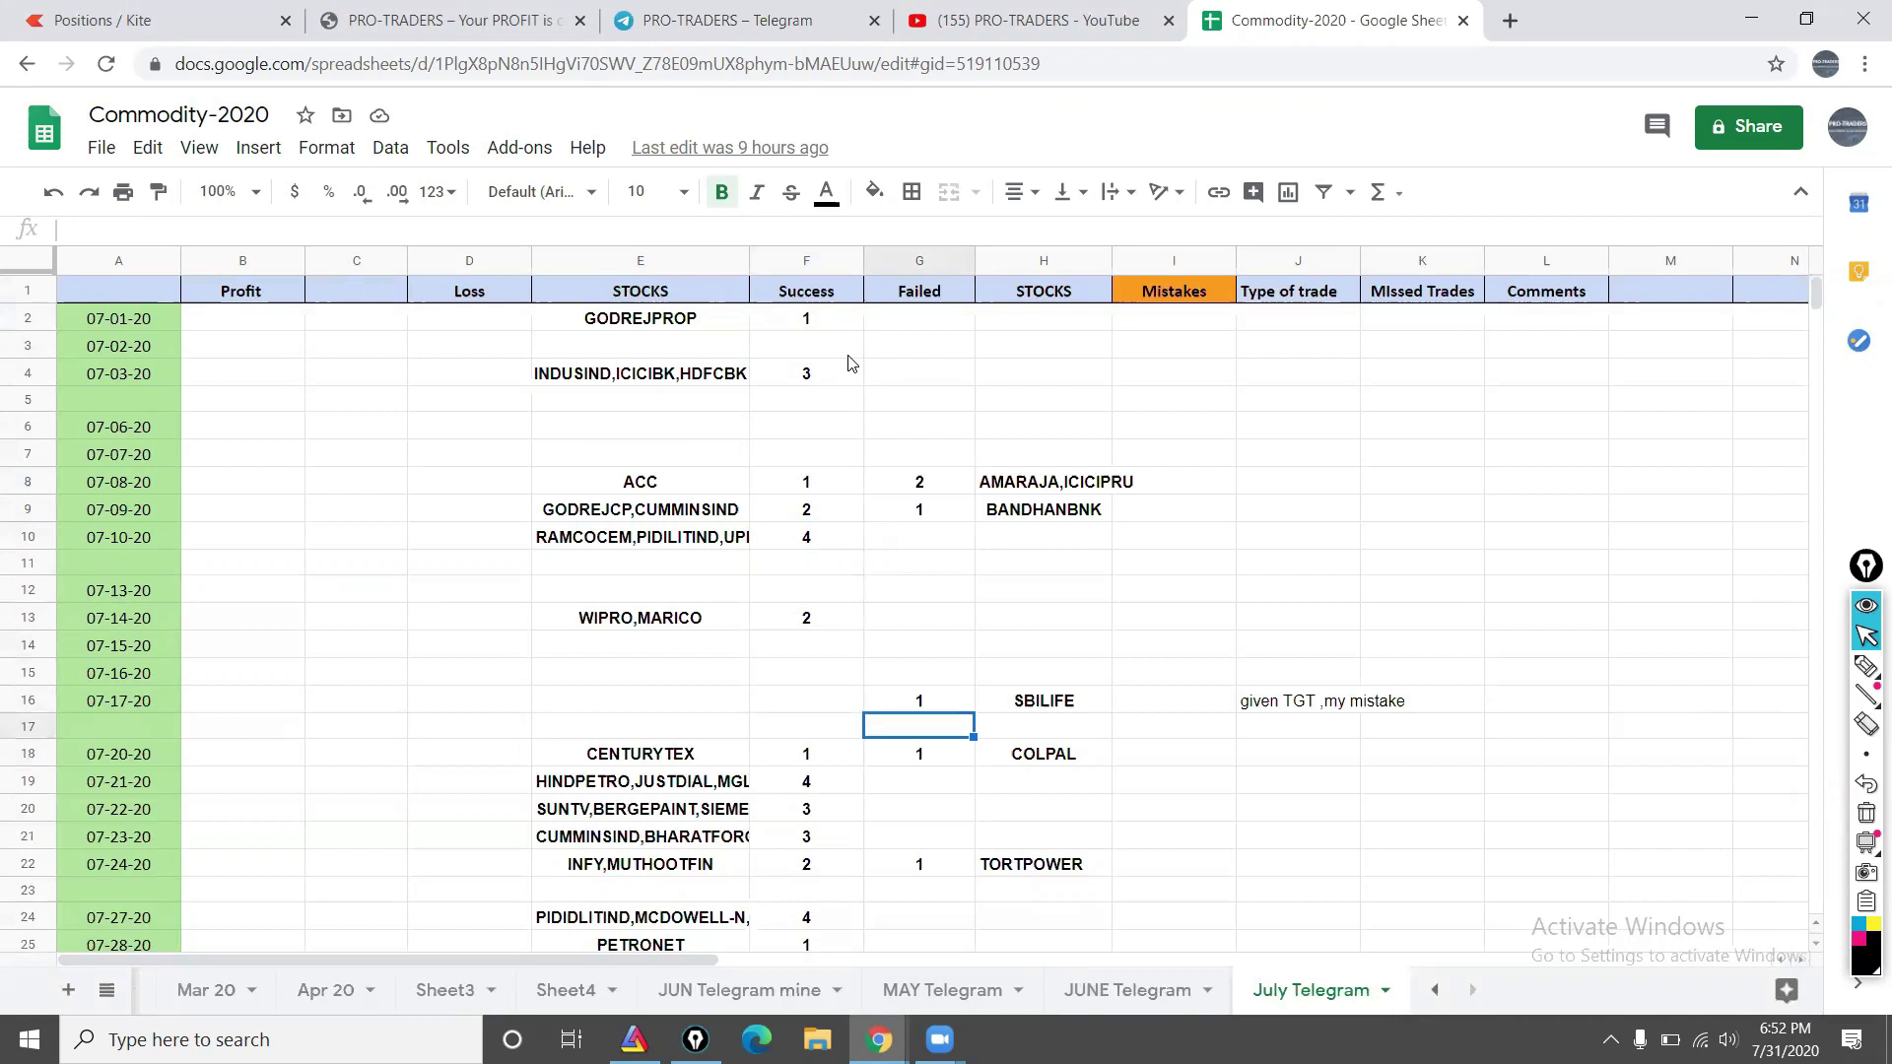
Step: Inspect the type-of-trade note in J16 for the failed SBILIFE trade on 07-17-20
{"action": "key", "text": "Right"}
{"action": "key", "text": "Right"}
{"action": "key", "text": "Right"}
{"action": "key", "text": "Right"}
{"action": "key", "text": "Up"}
{"action": "key", "text": "Up"}
{"action": "key", "text": "Left"}
{"action": "key", "text": "Down"}
{"action": "key", "text": "Down"}
{"action": "key", "text": "Up"}
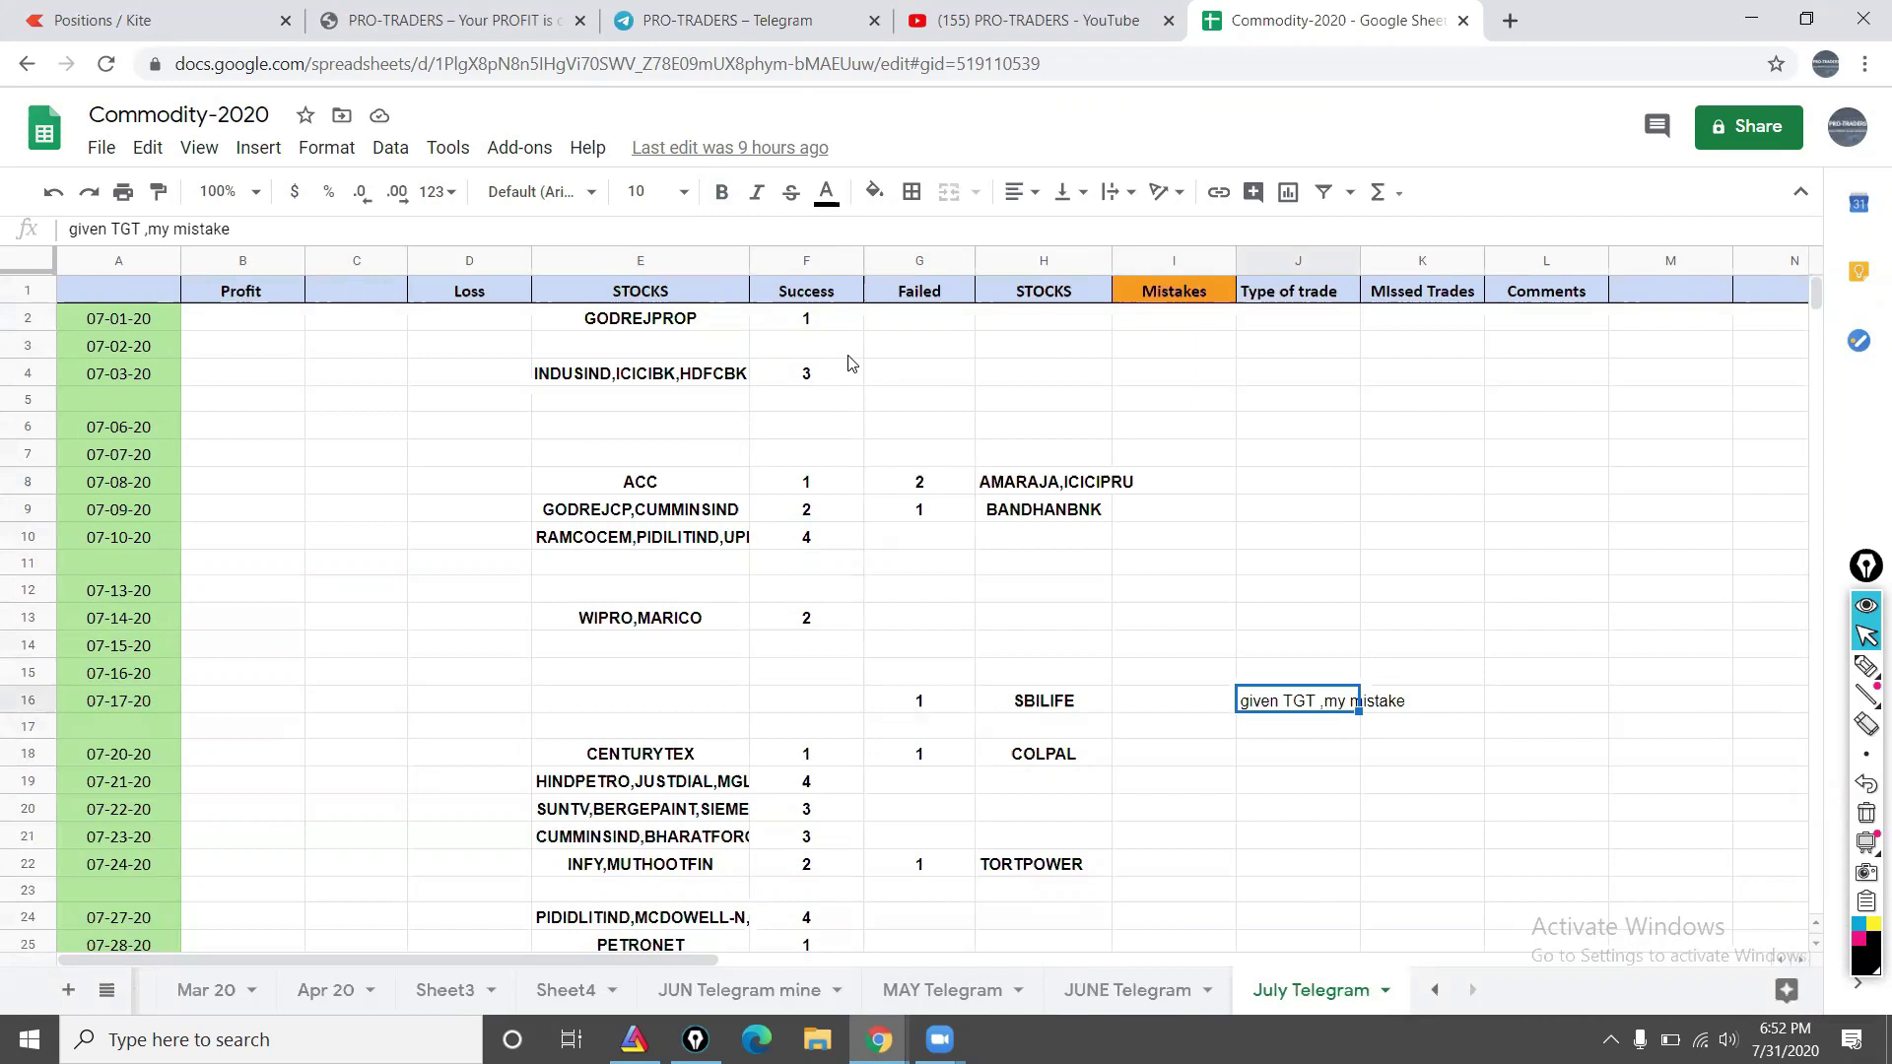
Step: Return to the success column and review its entries down to 07-27-20 and 07-28-20
{"action": "key", "text": "Down"}
{"action": "key", "text": "Down"}
{"action": "key", "text": "Down"}
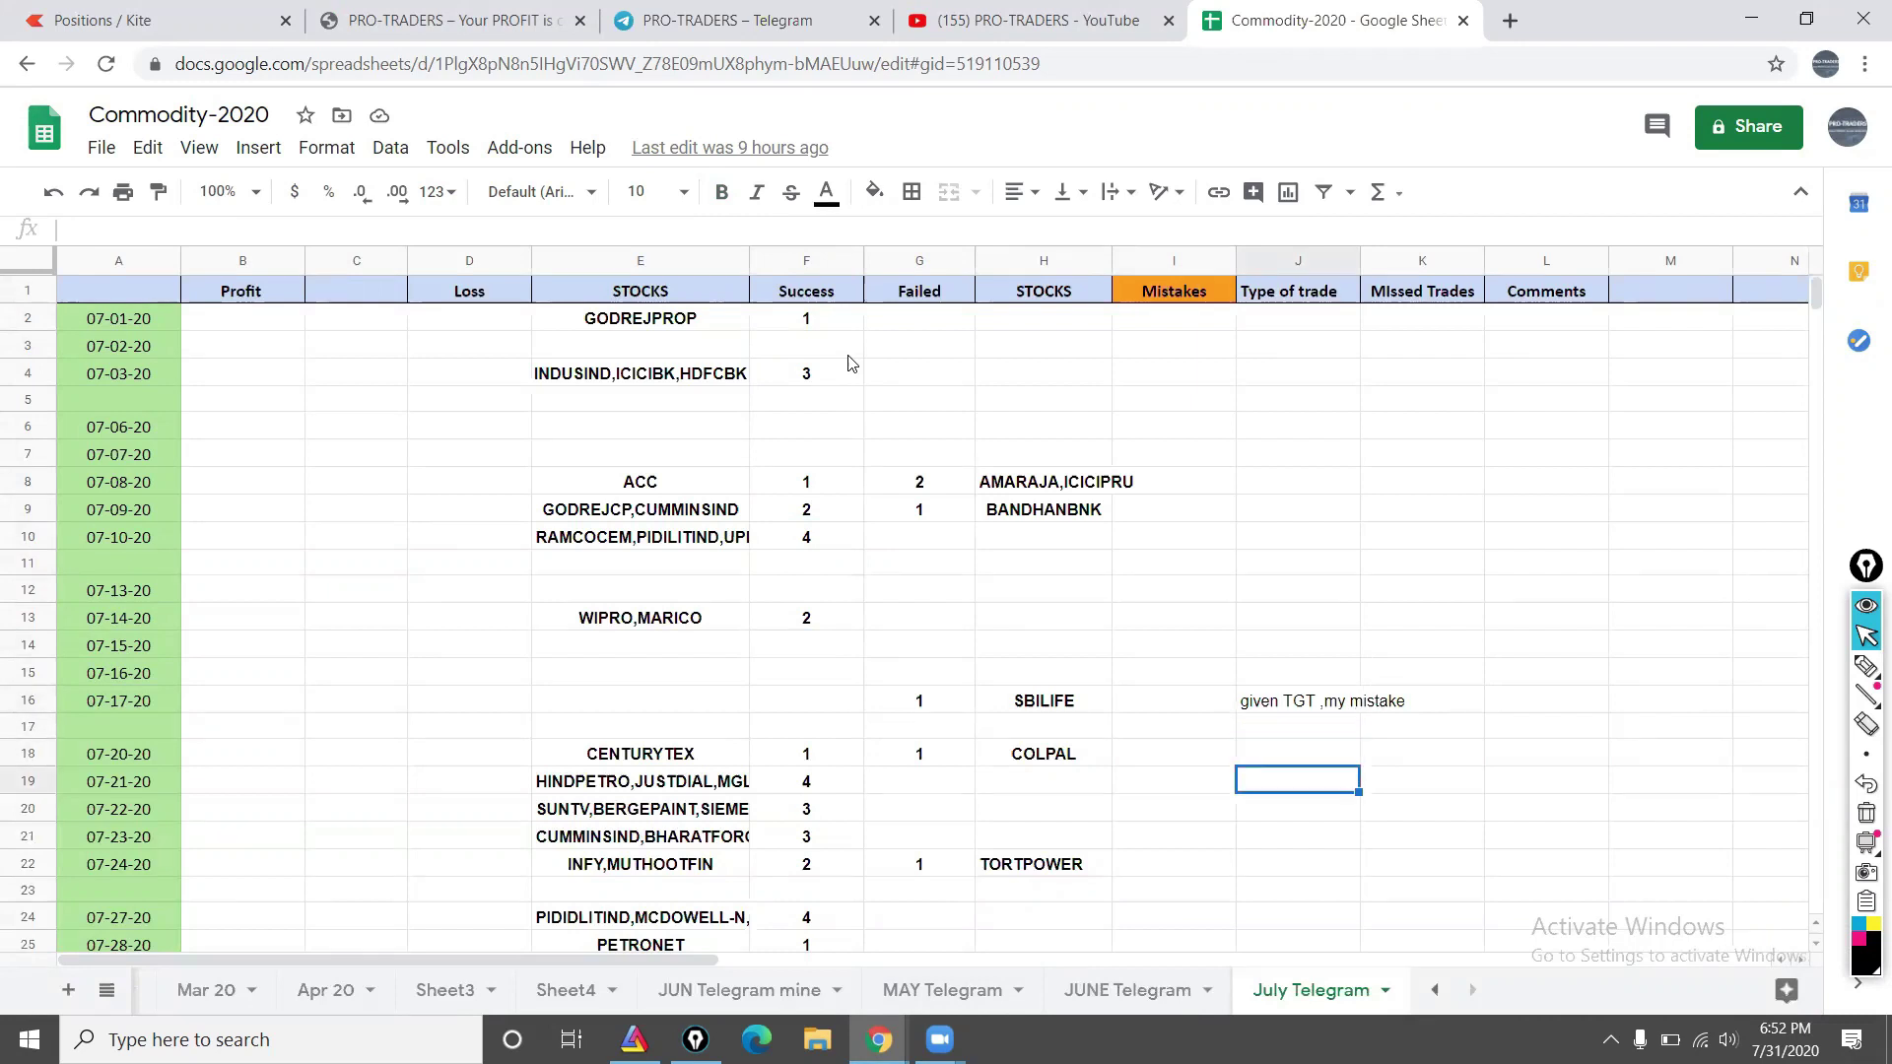
{"action": "key", "text": "Left"}
{"action": "key", "text": "Left"}
{"action": "key", "text": "Left"}
{"action": "key", "text": "Left"}
{"action": "key", "text": "Down"}
{"action": "key", "text": "Down"}
{"action": "key", "text": "Down"}
{"action": "key", "text": "Down"}
{"action": "key", "text": "Down"}
{"action": "key", "text": "Down"}
{"action": "key", "text": "Down"}
{"action": "key", "text": "Down"}
{"action": "key", "text": "Down"}
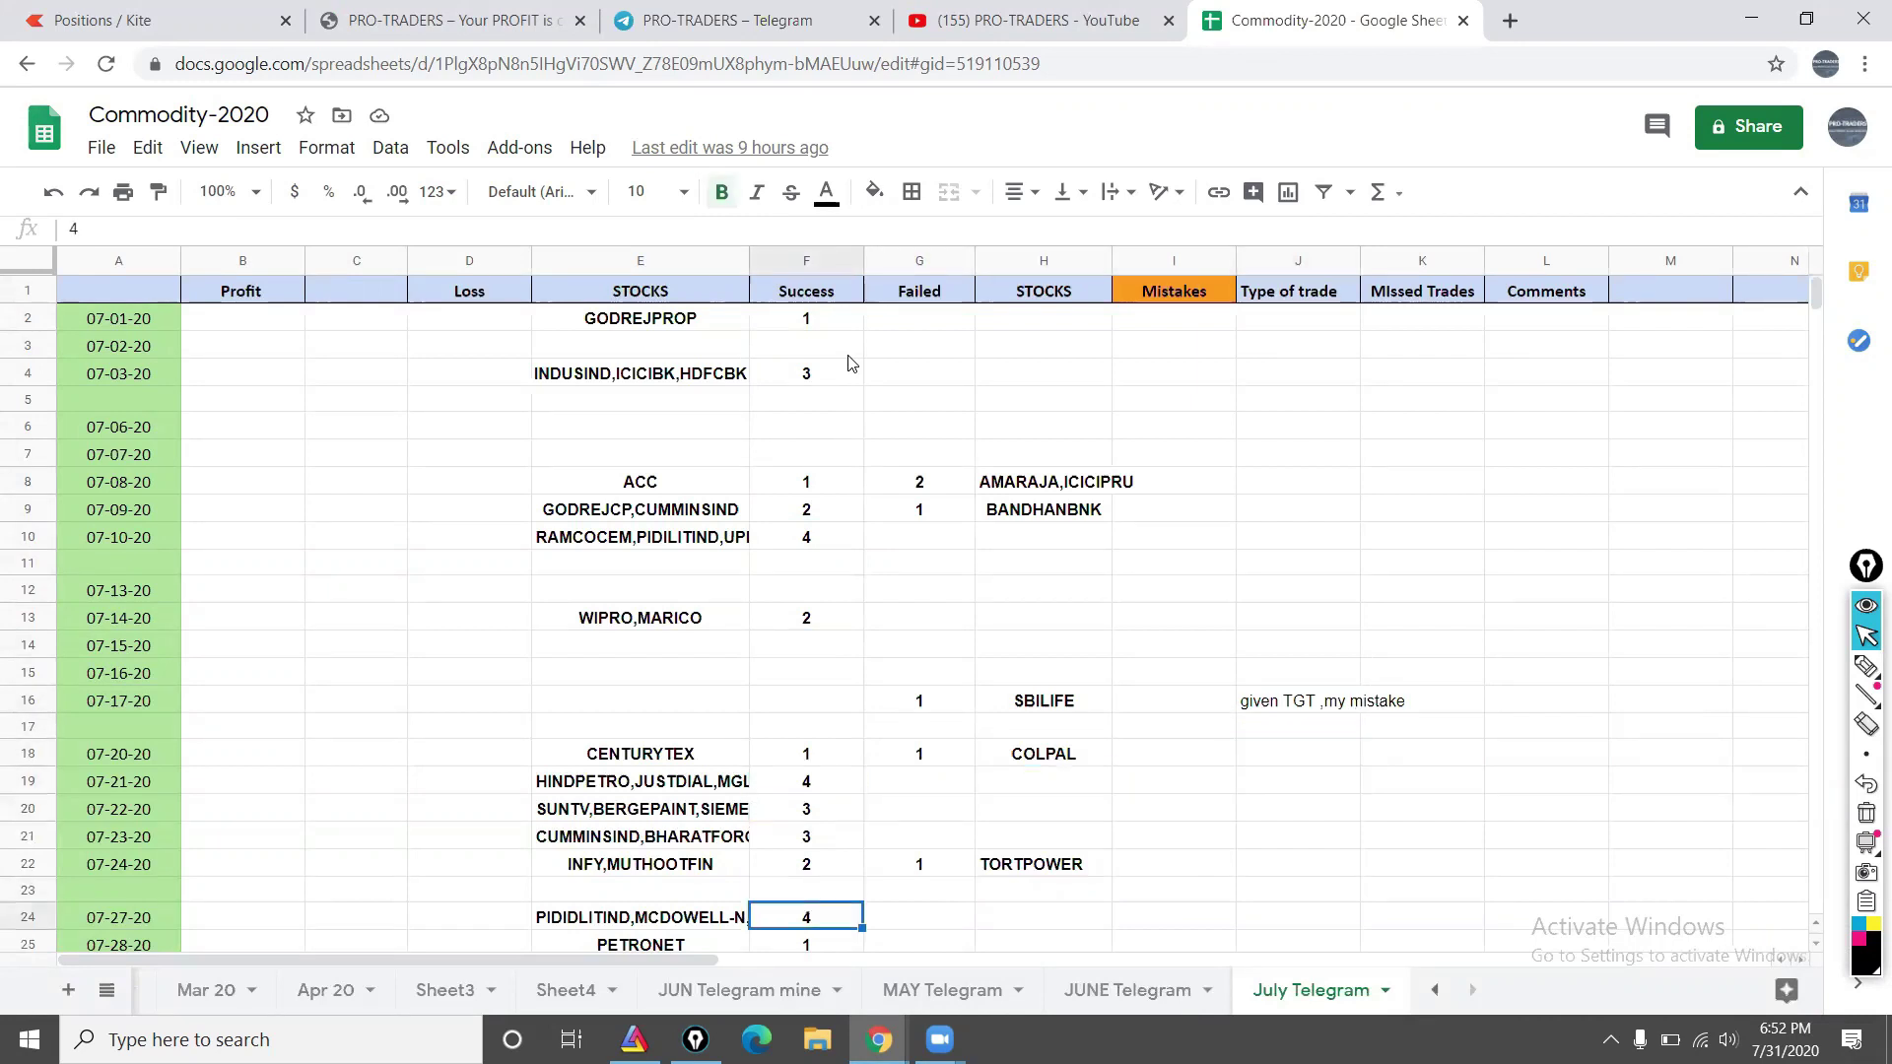
{"action": "key", "text": "Up"}
{"action": "key", "text": "Up"}
{"action": "key", "text": "Up"}
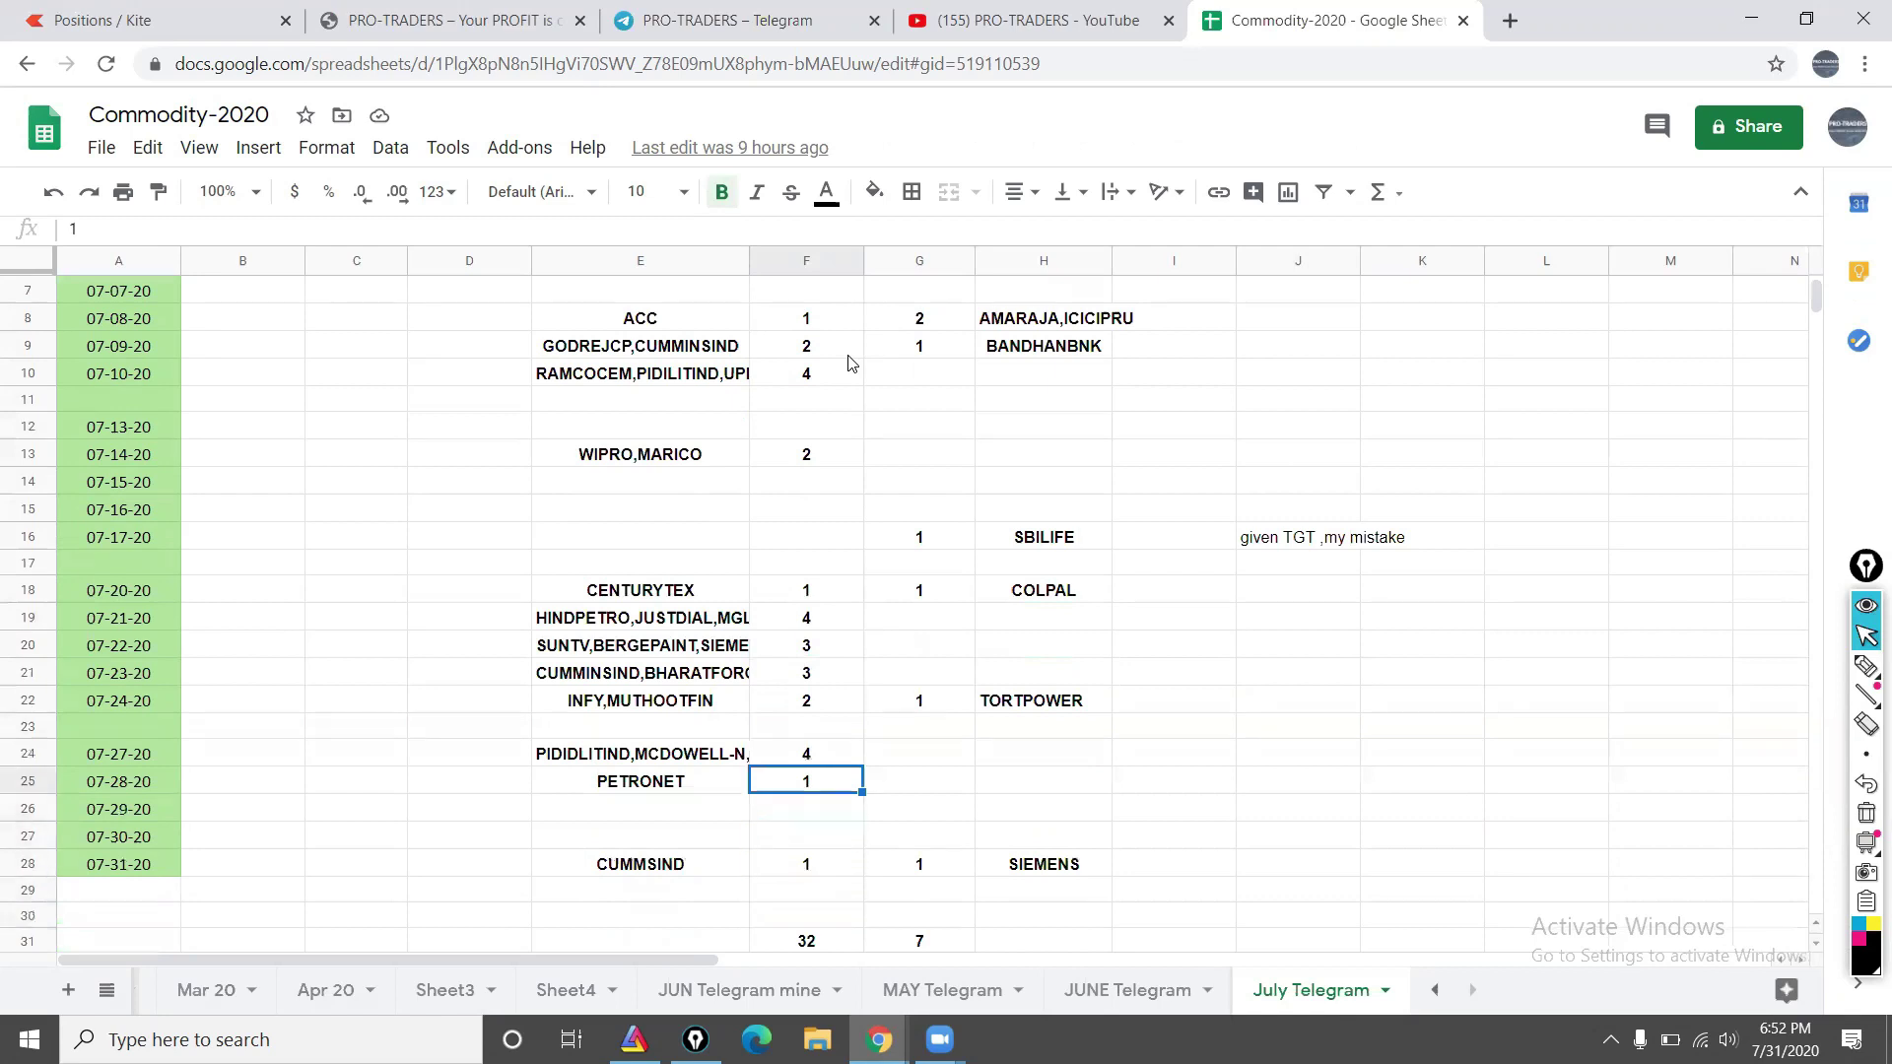
Step: Go back up the success column and examine the counts for 07-20-20 and 07-21-20
{"action": "key", "text": "Up"}
{"action": "key", "text": "Up"}
{"action": "key", "text": "Up"}
{"action": "key", "text": "Up"}
{"action": "key", "text": "Up"}
{"action": "key", "text": "Up"}
{"action": "key", "text": "Up"}
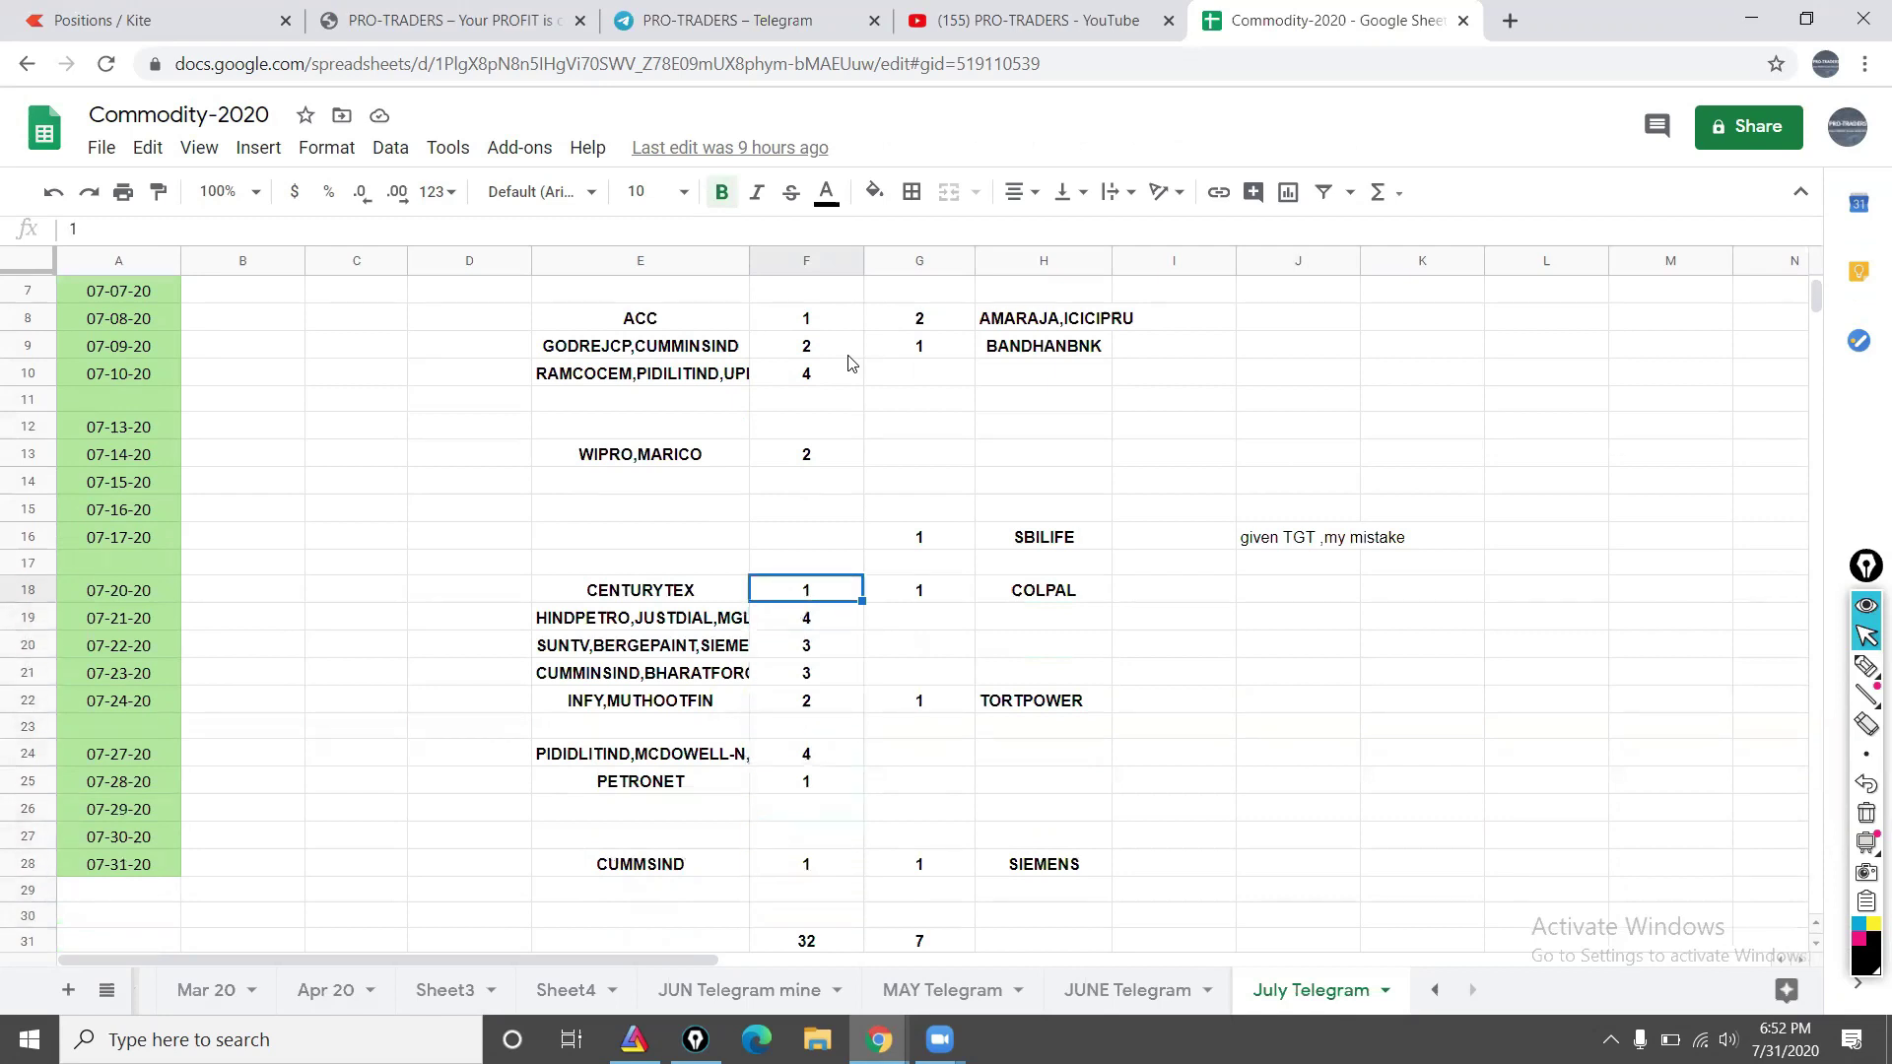
{"action": "key", "text": "Down"}
{"action": "key", "text": "Down"}
{"action": "key", "text": "Down"}
{"action": "key", "text": "Down"}
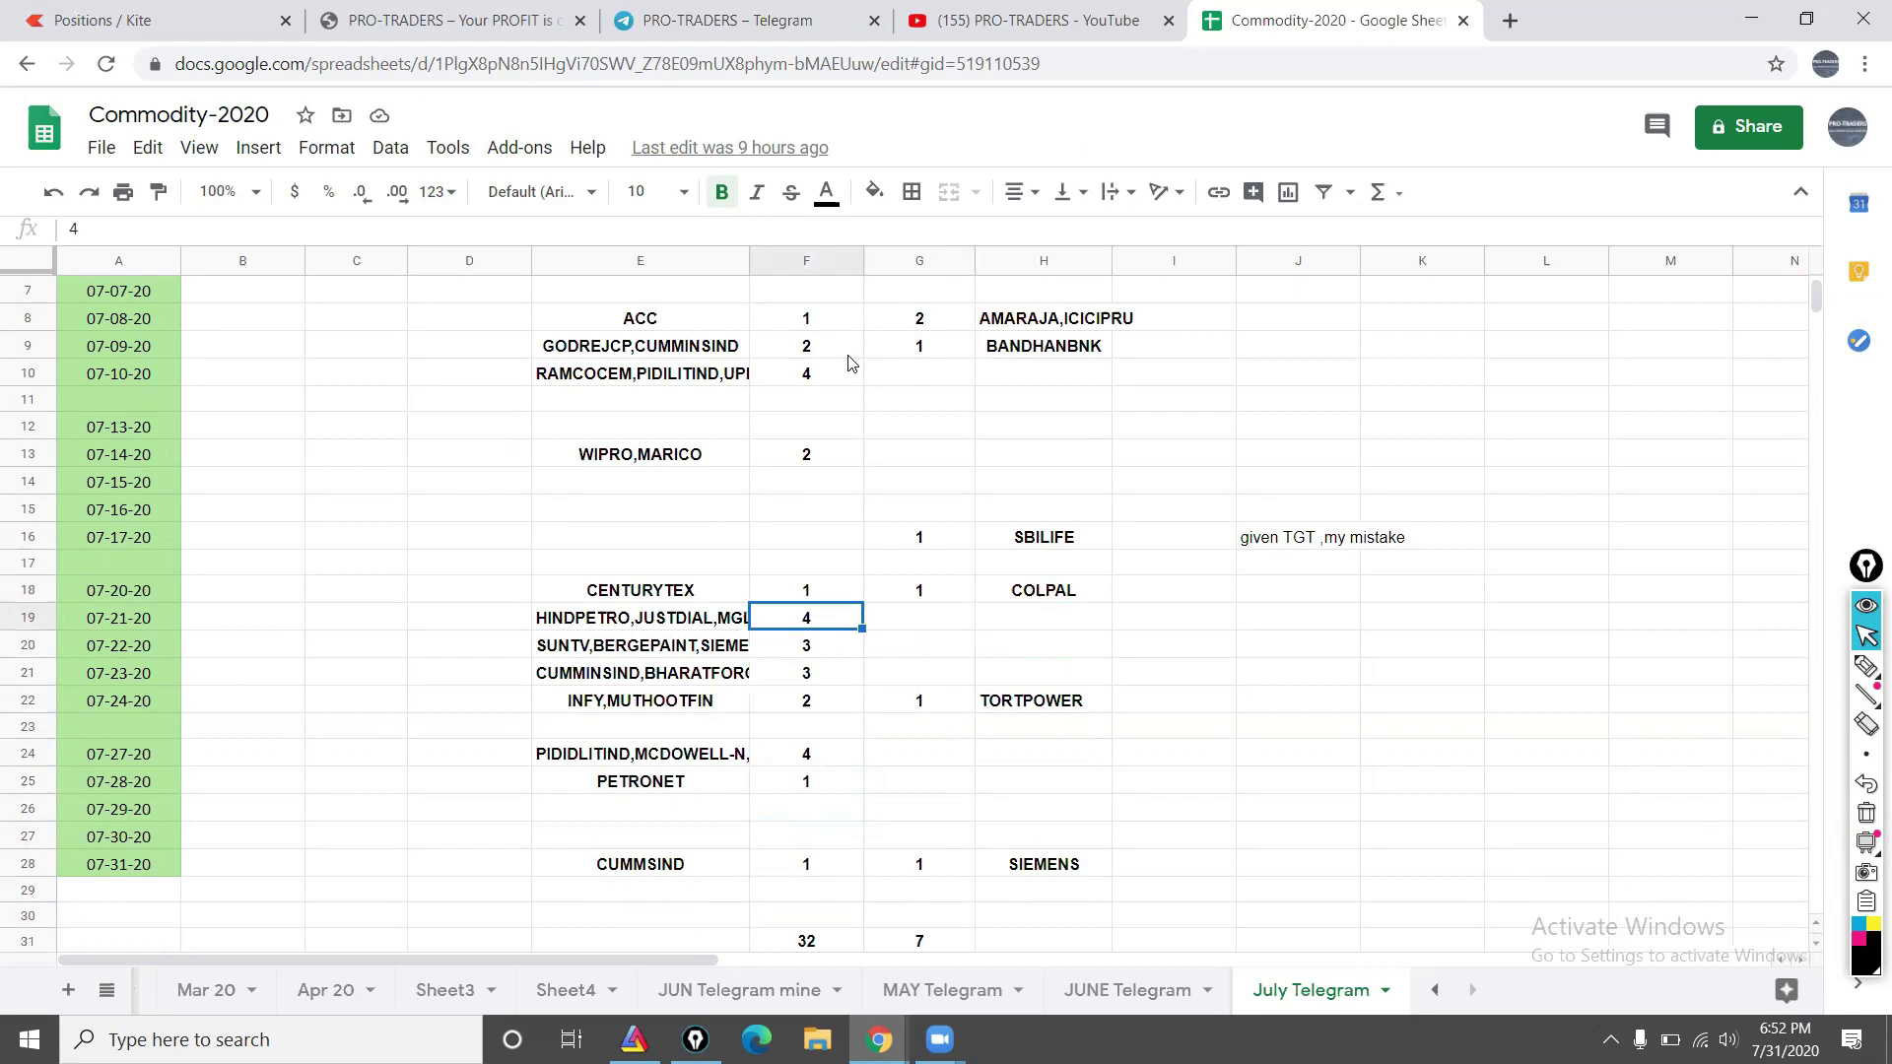
Step: Review the remaining July success entries through 07-31-20 and the success total in F31
{"action": "key", "text": "Down"}
{"action": "key", "text": "Down"}
{"action": "key", "text": "Down"}
{"action": "key", "text": "Down"}
{"action": "key", "text": "Down"}
{"action": "key", "text": "Down"}
{"action": "key", "text": "Down"}
{"action": "key", "text": "Down"}
{"action": "key", "text": "Down"}
{"action": "key", "text": "Down"}
{"action": "key", "text": "Down"}
{"action": "key", "text": "Down"}
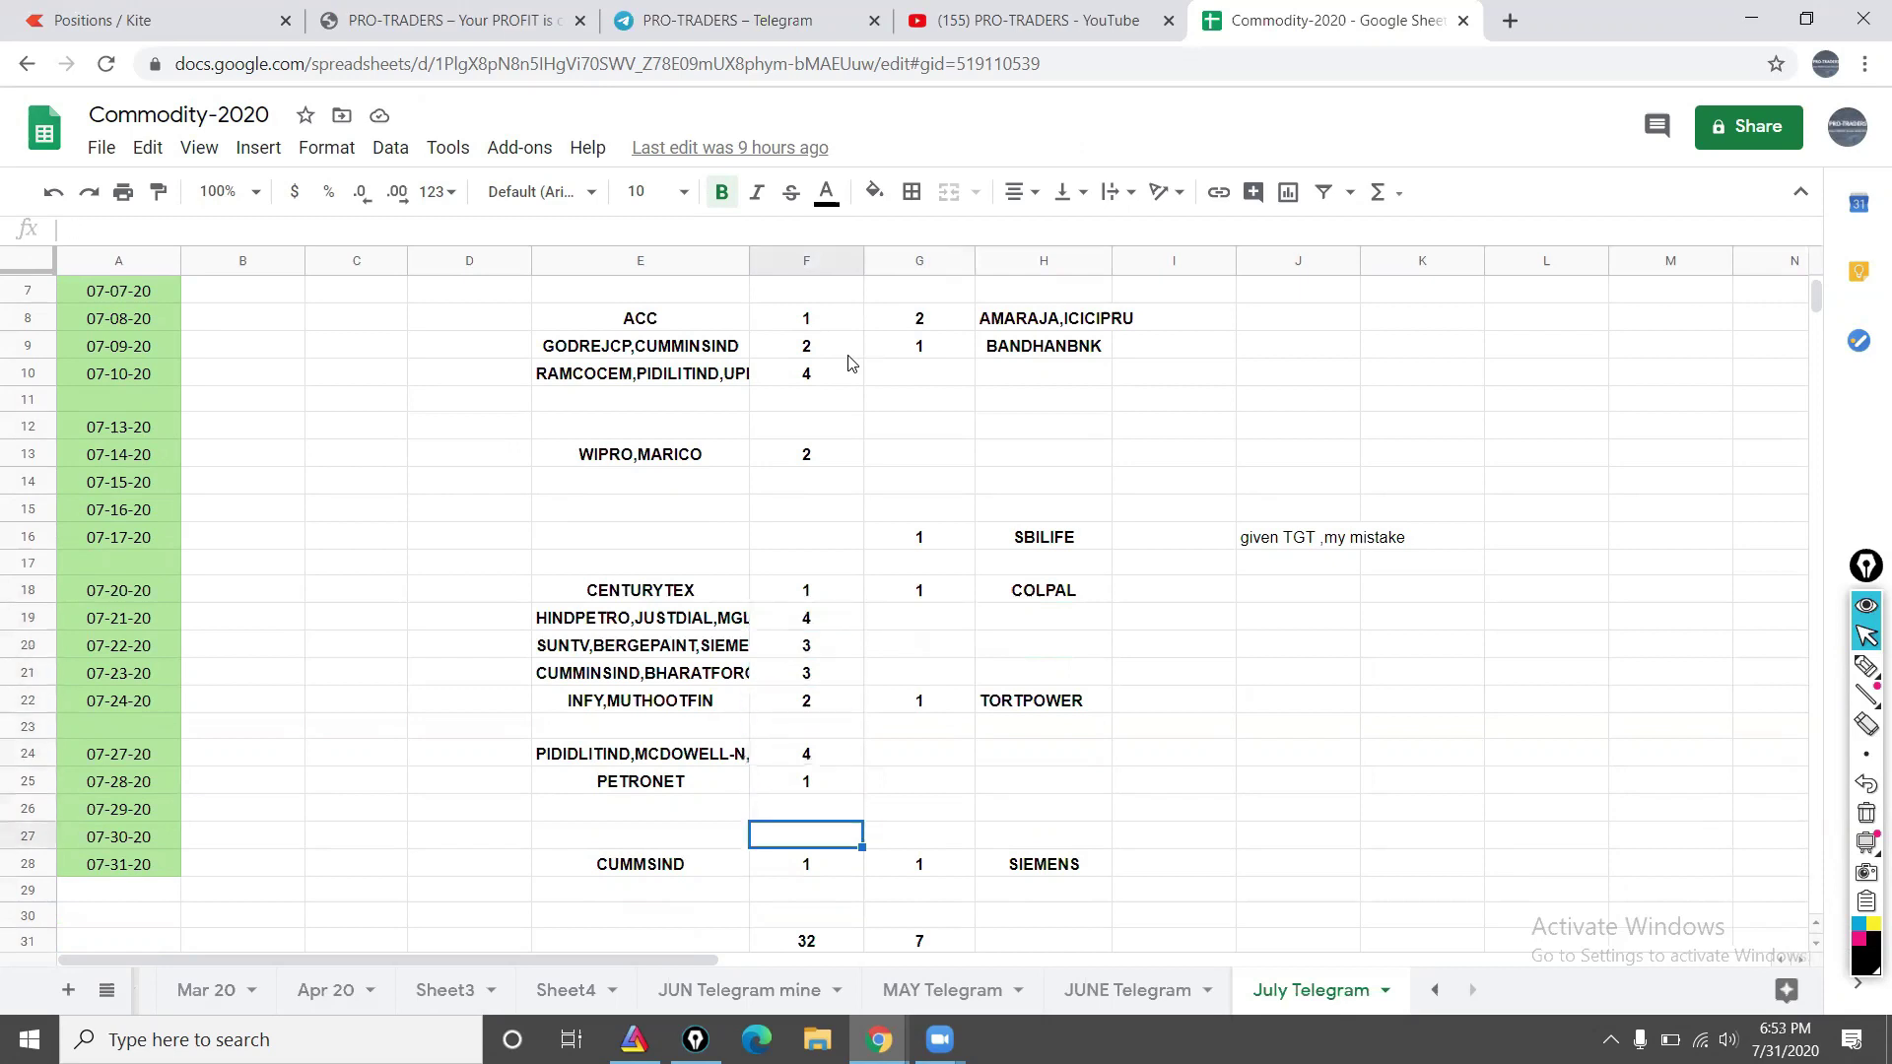
{"action": "key", "text": "Up"}
{"action": "key", "text": "Up"}
{"action": "key", "text": "Up"}
{"action": "key", "text": "Up"}
{"action": "key", "text": "Up"}
{"action": "key", "text": "Up"}
{"action": "key", "text": "Up"}
{"action": "key", "text": "Up"}
{"action": "key", "text": "Up"}
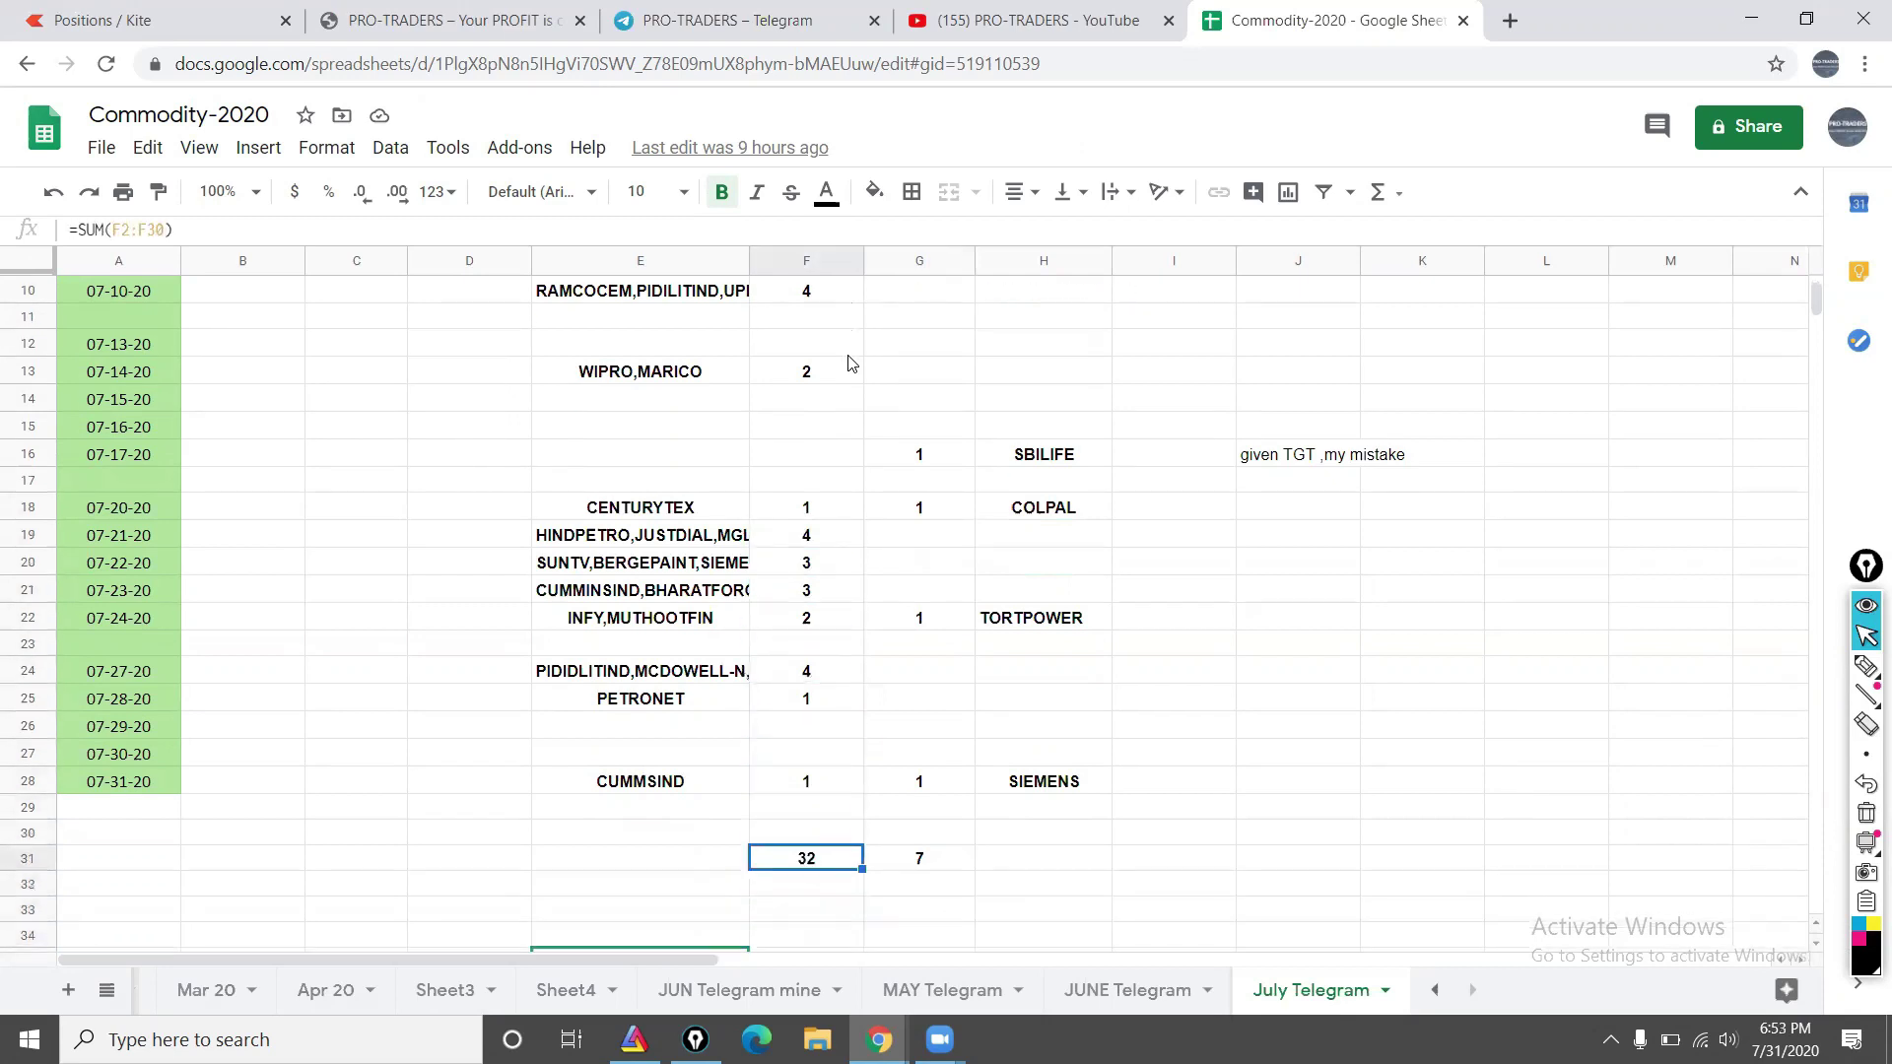
Step: Recheck the success counts from 07-21-20 to 07-23-20
{"action": "key", "text": "Up"}
{"action": "key", "text": "Up"}
{"action": "key", "text": "Up"}
{"action": "key", "text": "Up"}
{"action": "key", "text": "Up"}
{"action": "key", "text": "Down"}
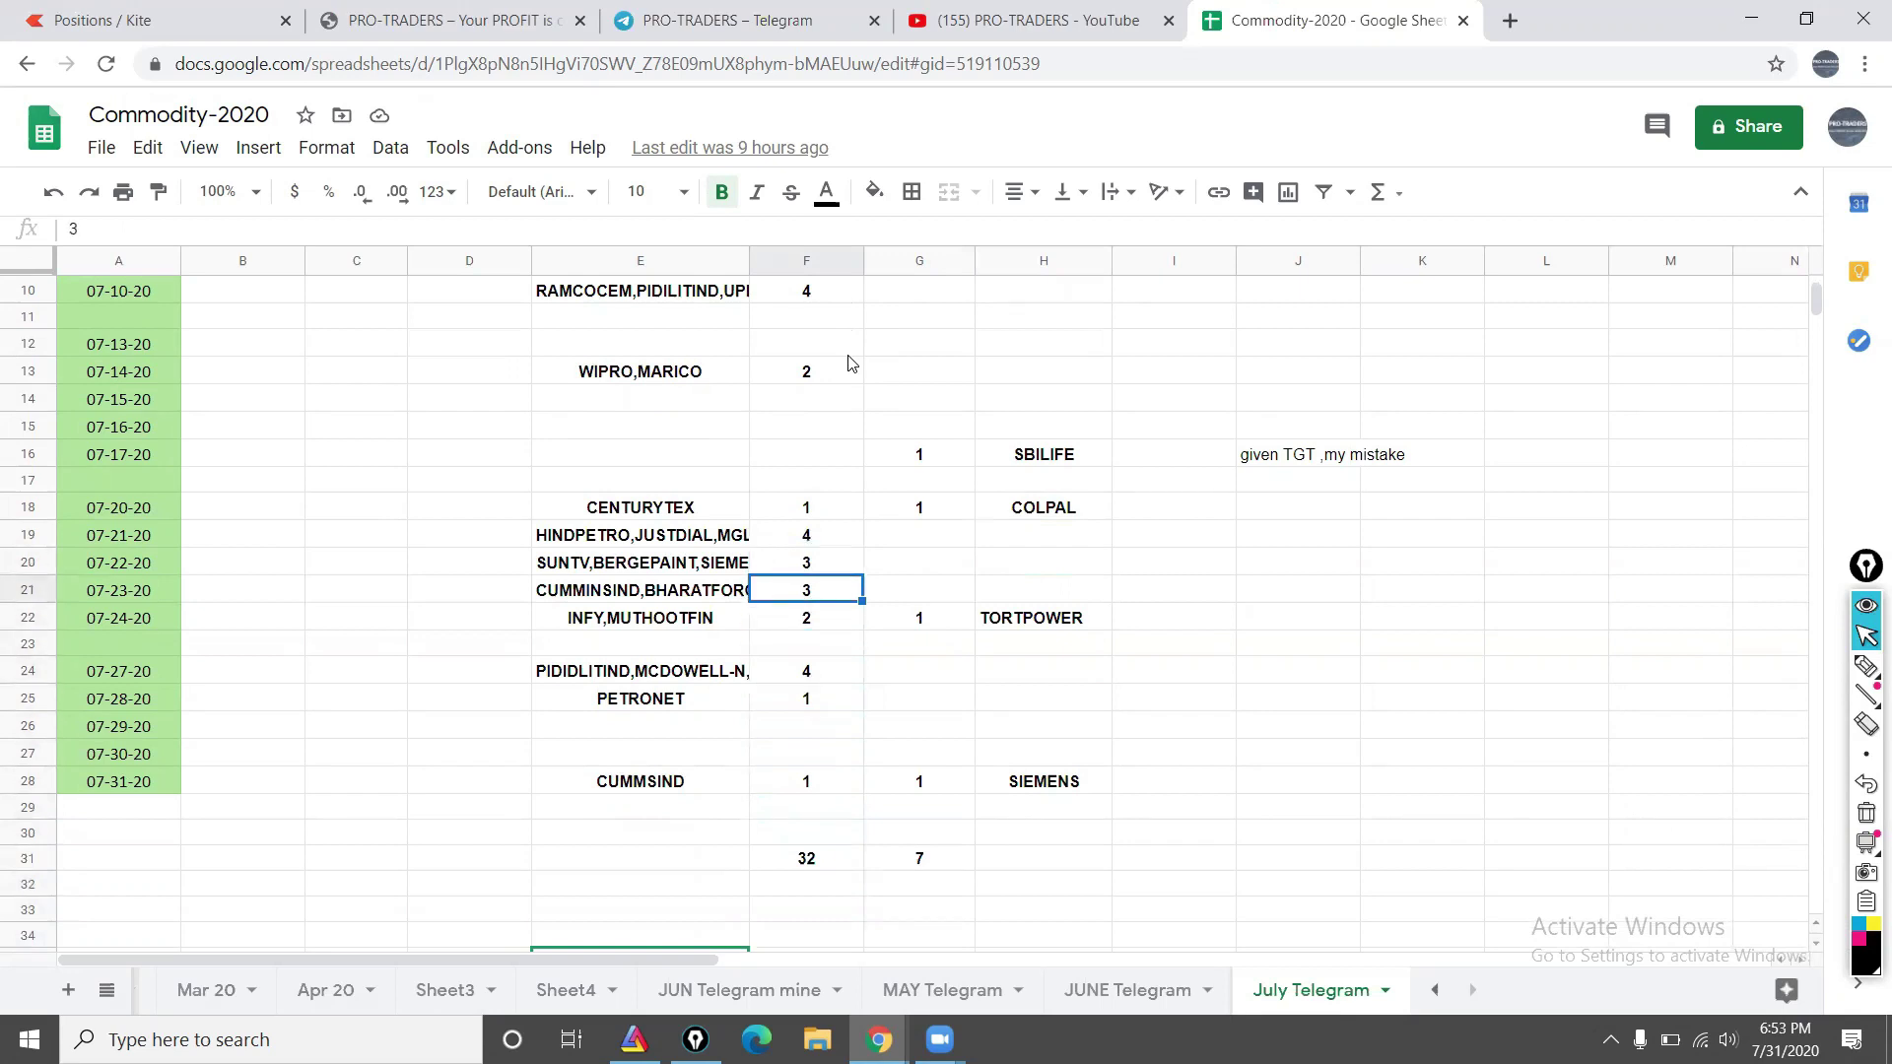
{"action": "key", "text": "Up"}
{"action": "key", "text": "Up"}
{"action": "key", "text": "Down"}
{"action": "key", "text": "Up"}
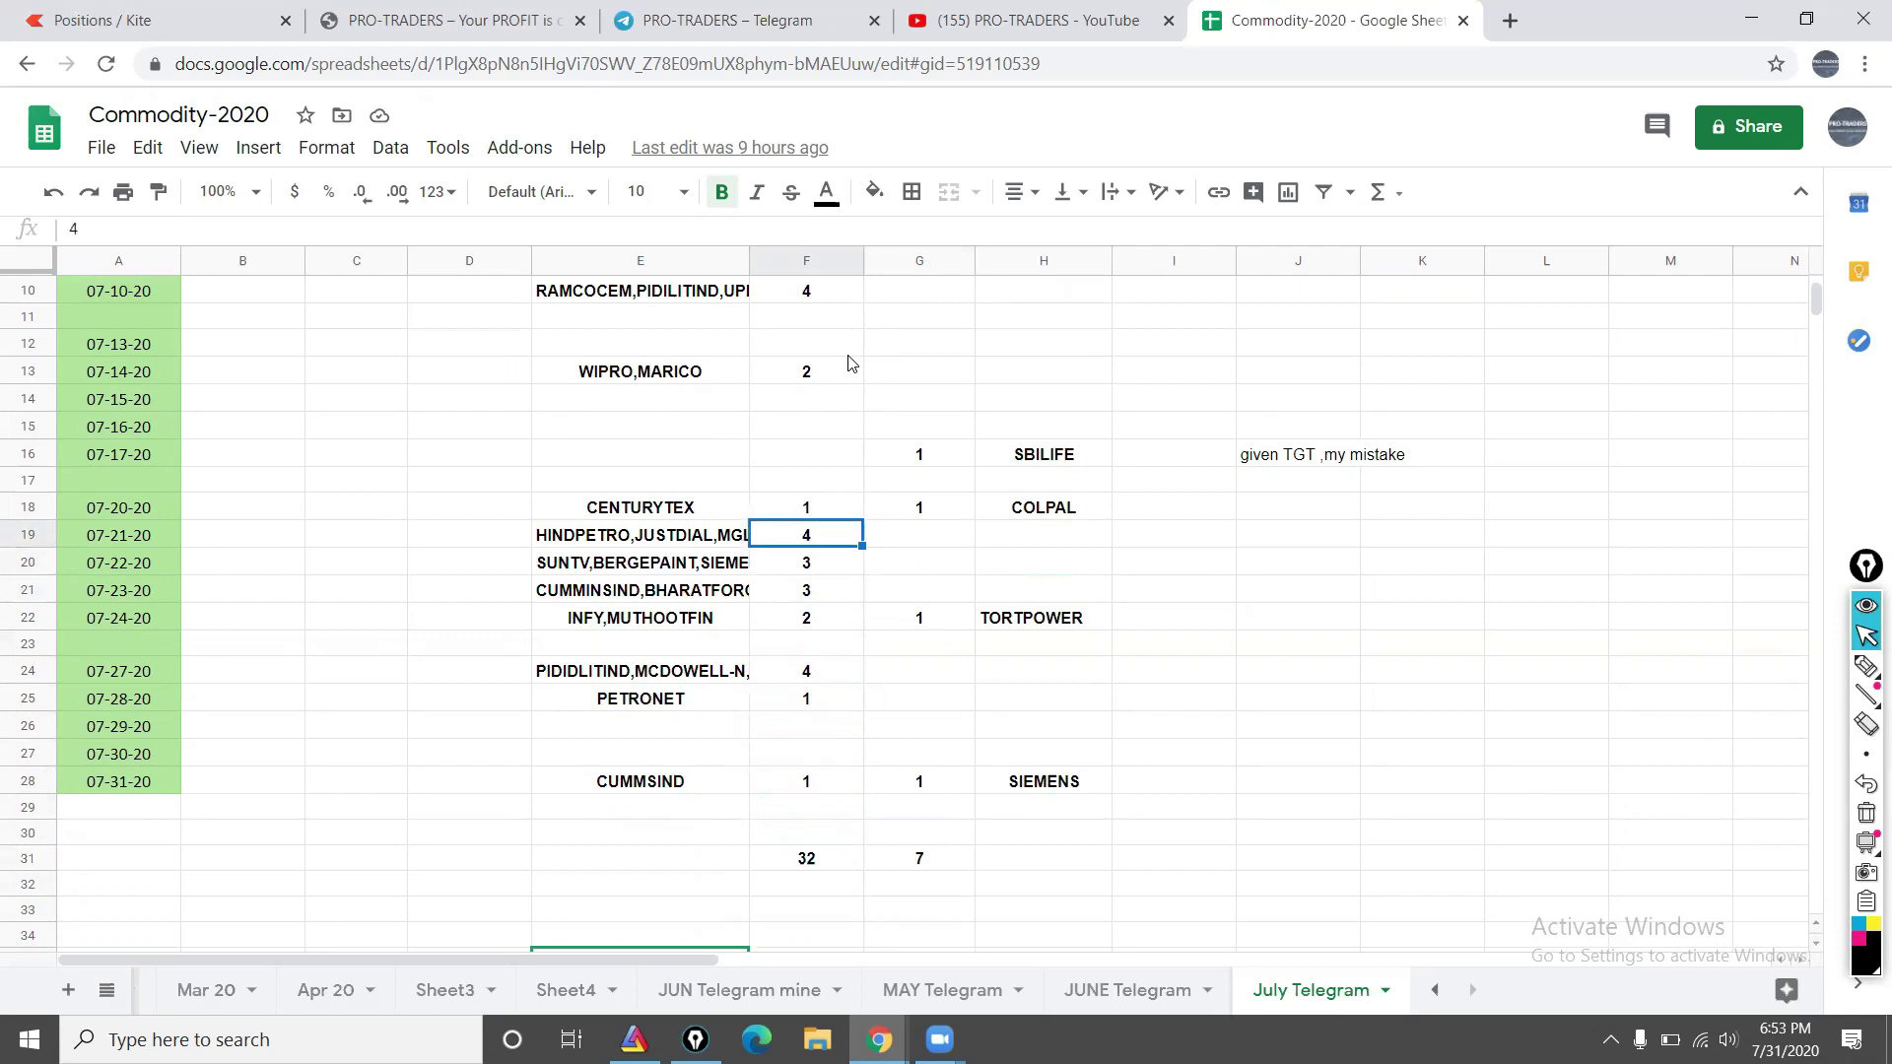
Step: Check the failed column below 07-24-20, then the success entries from 07-30-20 back up to 07-24-20
{"action": "key", "text": "Down"}
{"action": "key", "text": "Down"}
{"action": "key", "text": "Right"}
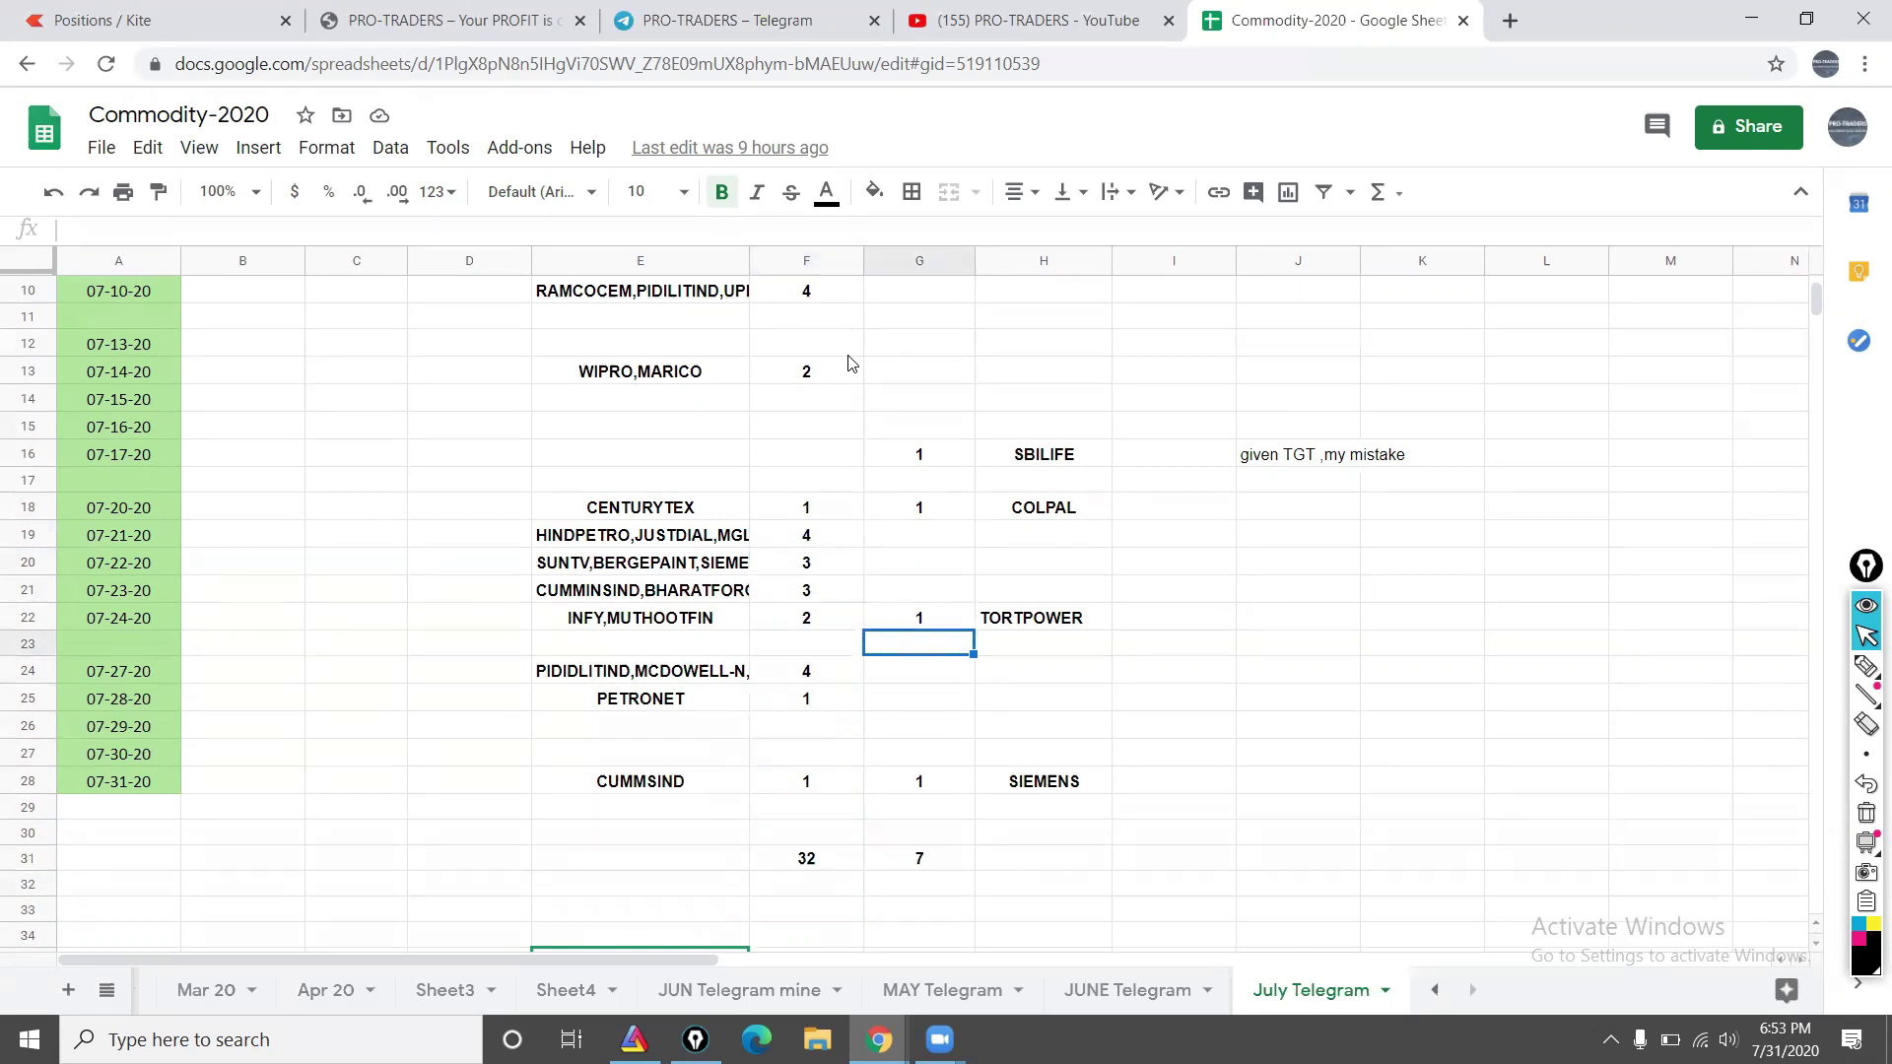
{"action": "key", "text": "Down"}
{"action": "key", "text": "Down"}
{"action": "key", "text": "Down"}
{"action": "key", "text": "Left"}
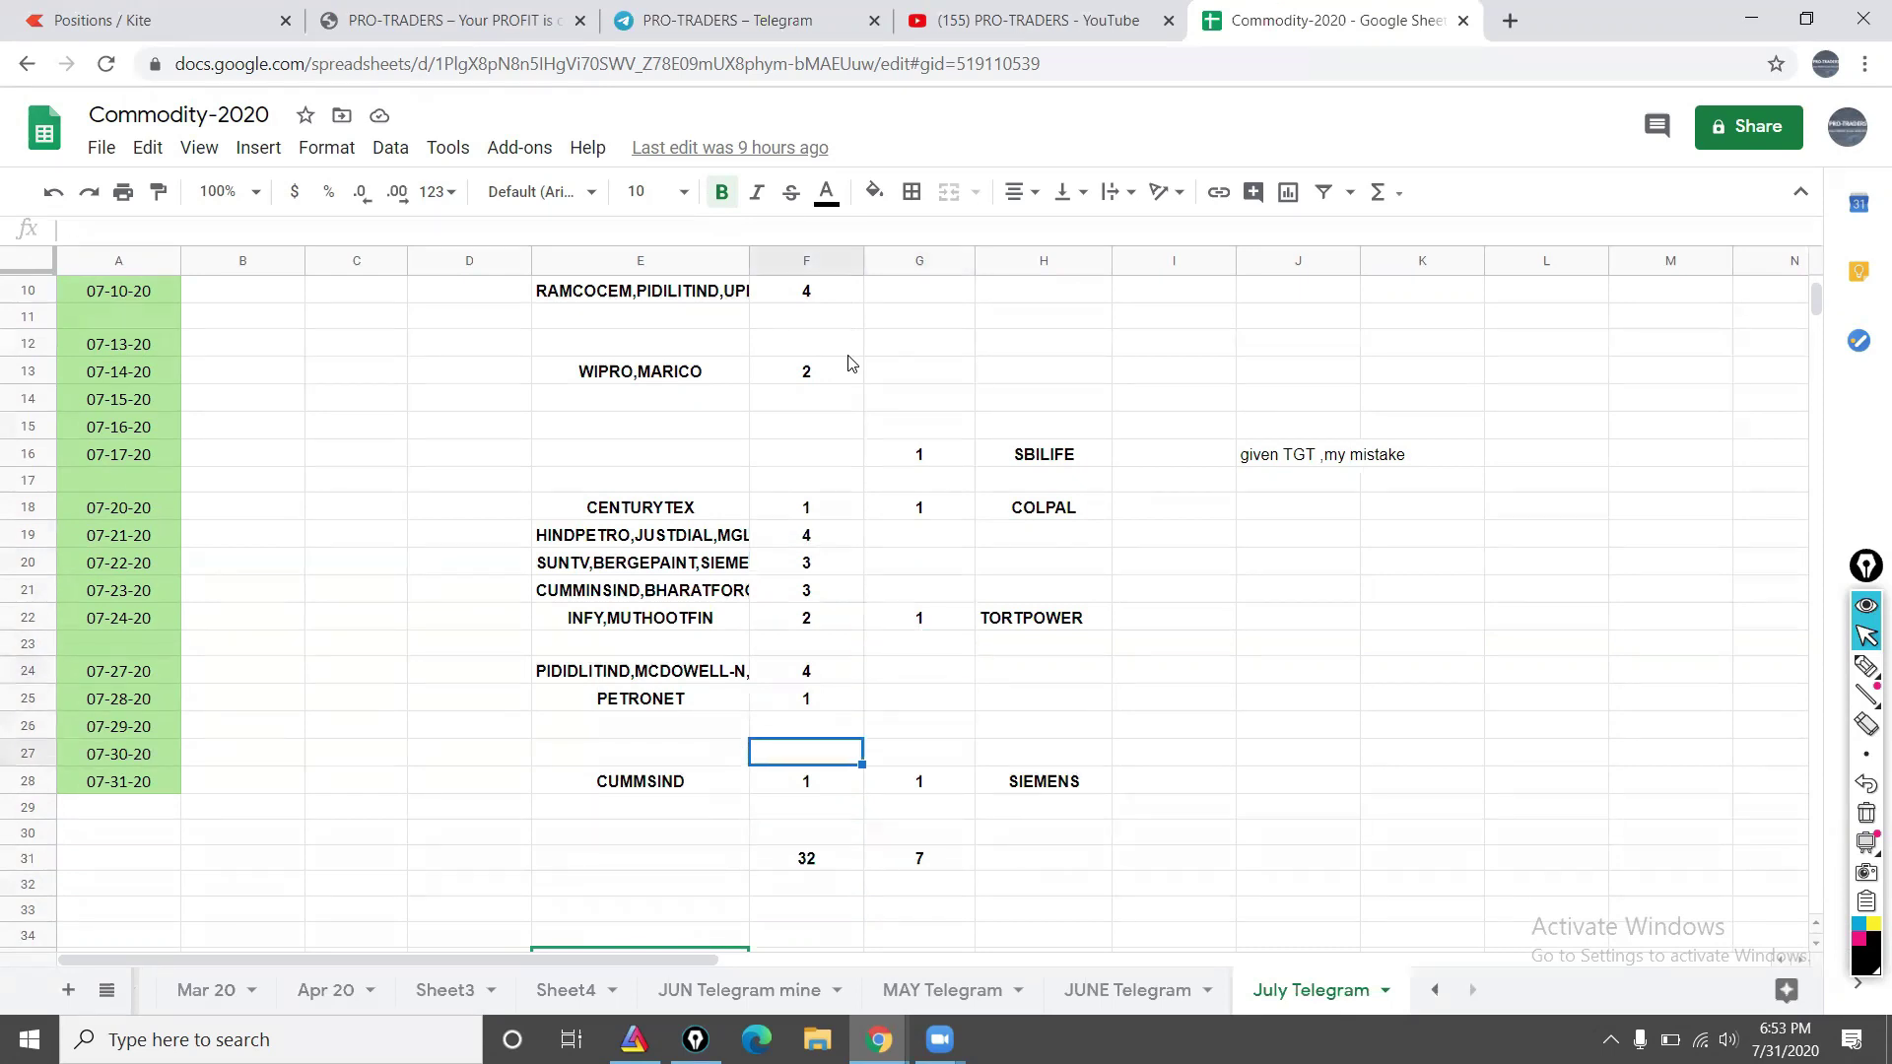
{"action": "key", "text": "Up"}
{"action": "key", "text": "Up"}
{"action": "key", "text": "Up"}
{"action": "key", "text": "Up"}
{"action": "key", "text": "Up"}
{"action": "key", "text": "Up"}
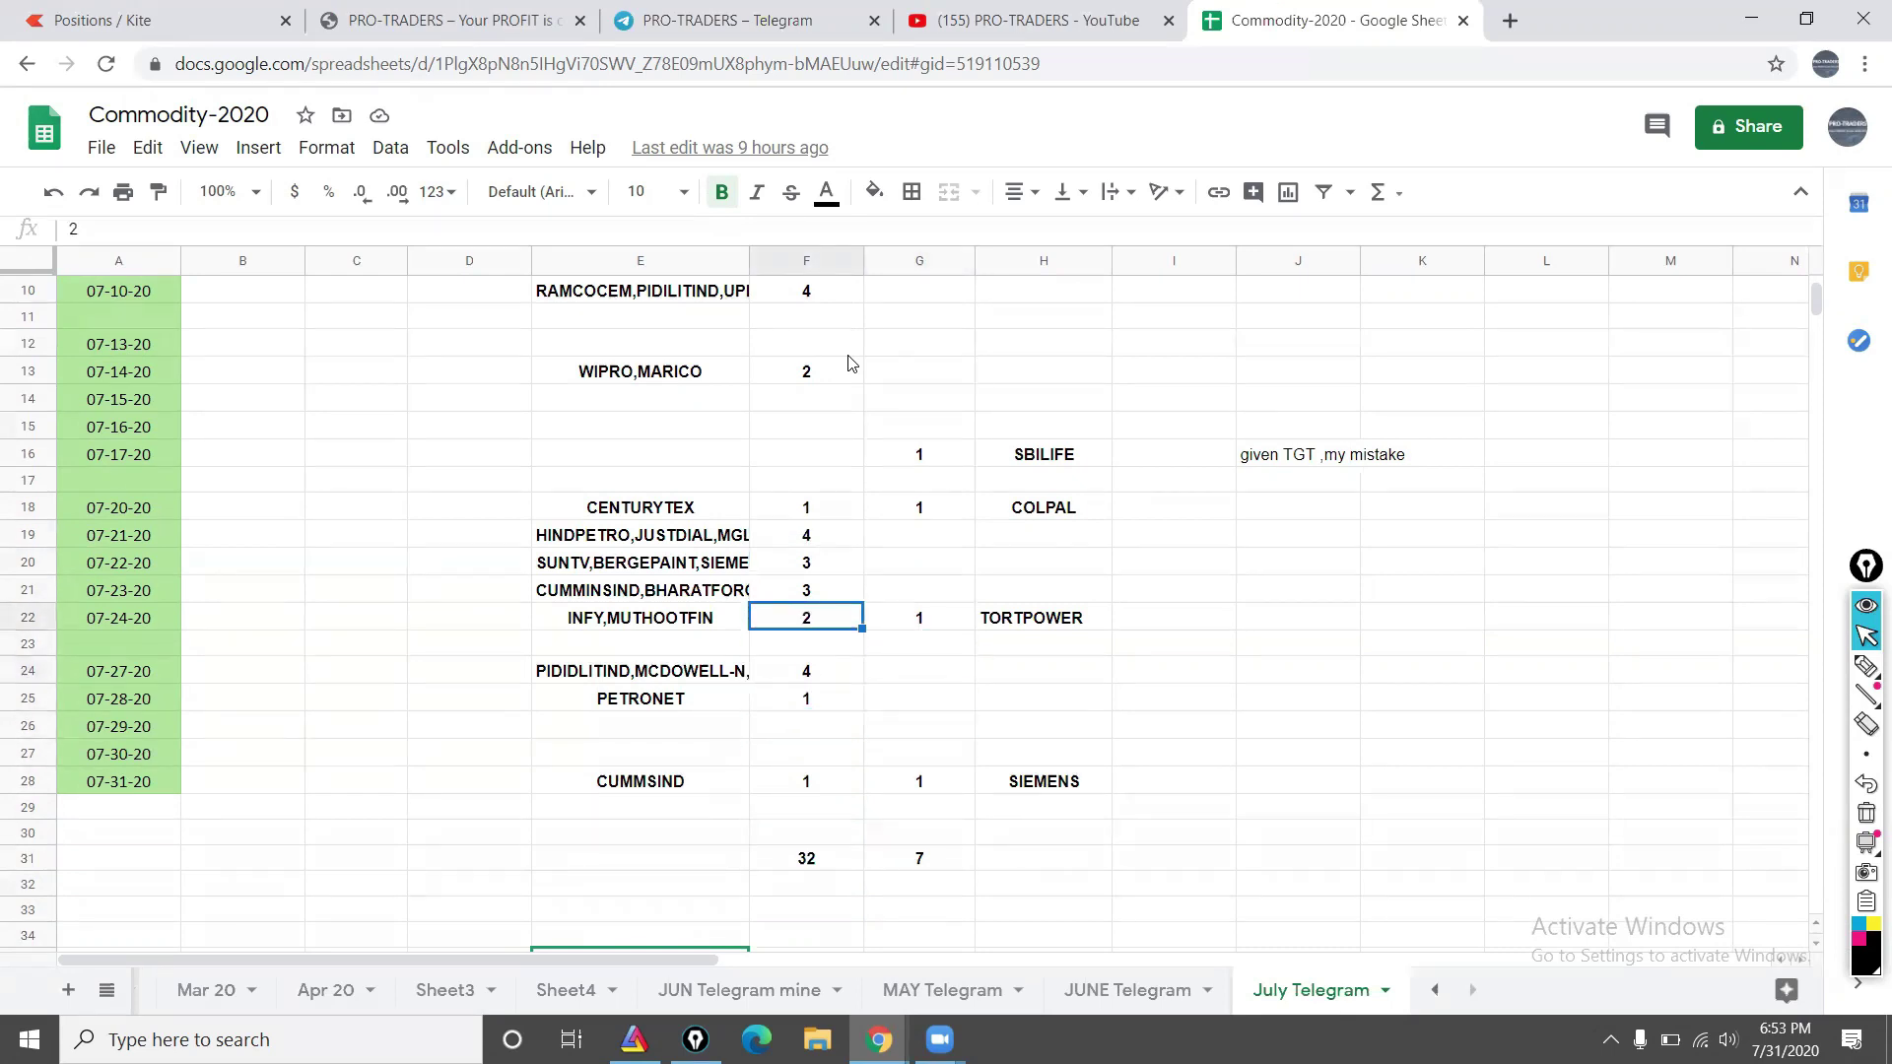
Step: Select the July success total in F31
{"action": "key", "text": "Down"}
{"action": "key", "text": "Down"}
{"action": "key", "text": "Down"}
{"action": "key", "text": "Down"}
{"action": "key", "text": "Down"}
{"action": "key", "text": "Down"}
{"action": "key", "text": "Down"}
{"action": "key", "text": "Down"}
{"action": "key", "text": "Down"}
{"action": "key", "text": "Down"}
{"action": "key", "text": "Down"}
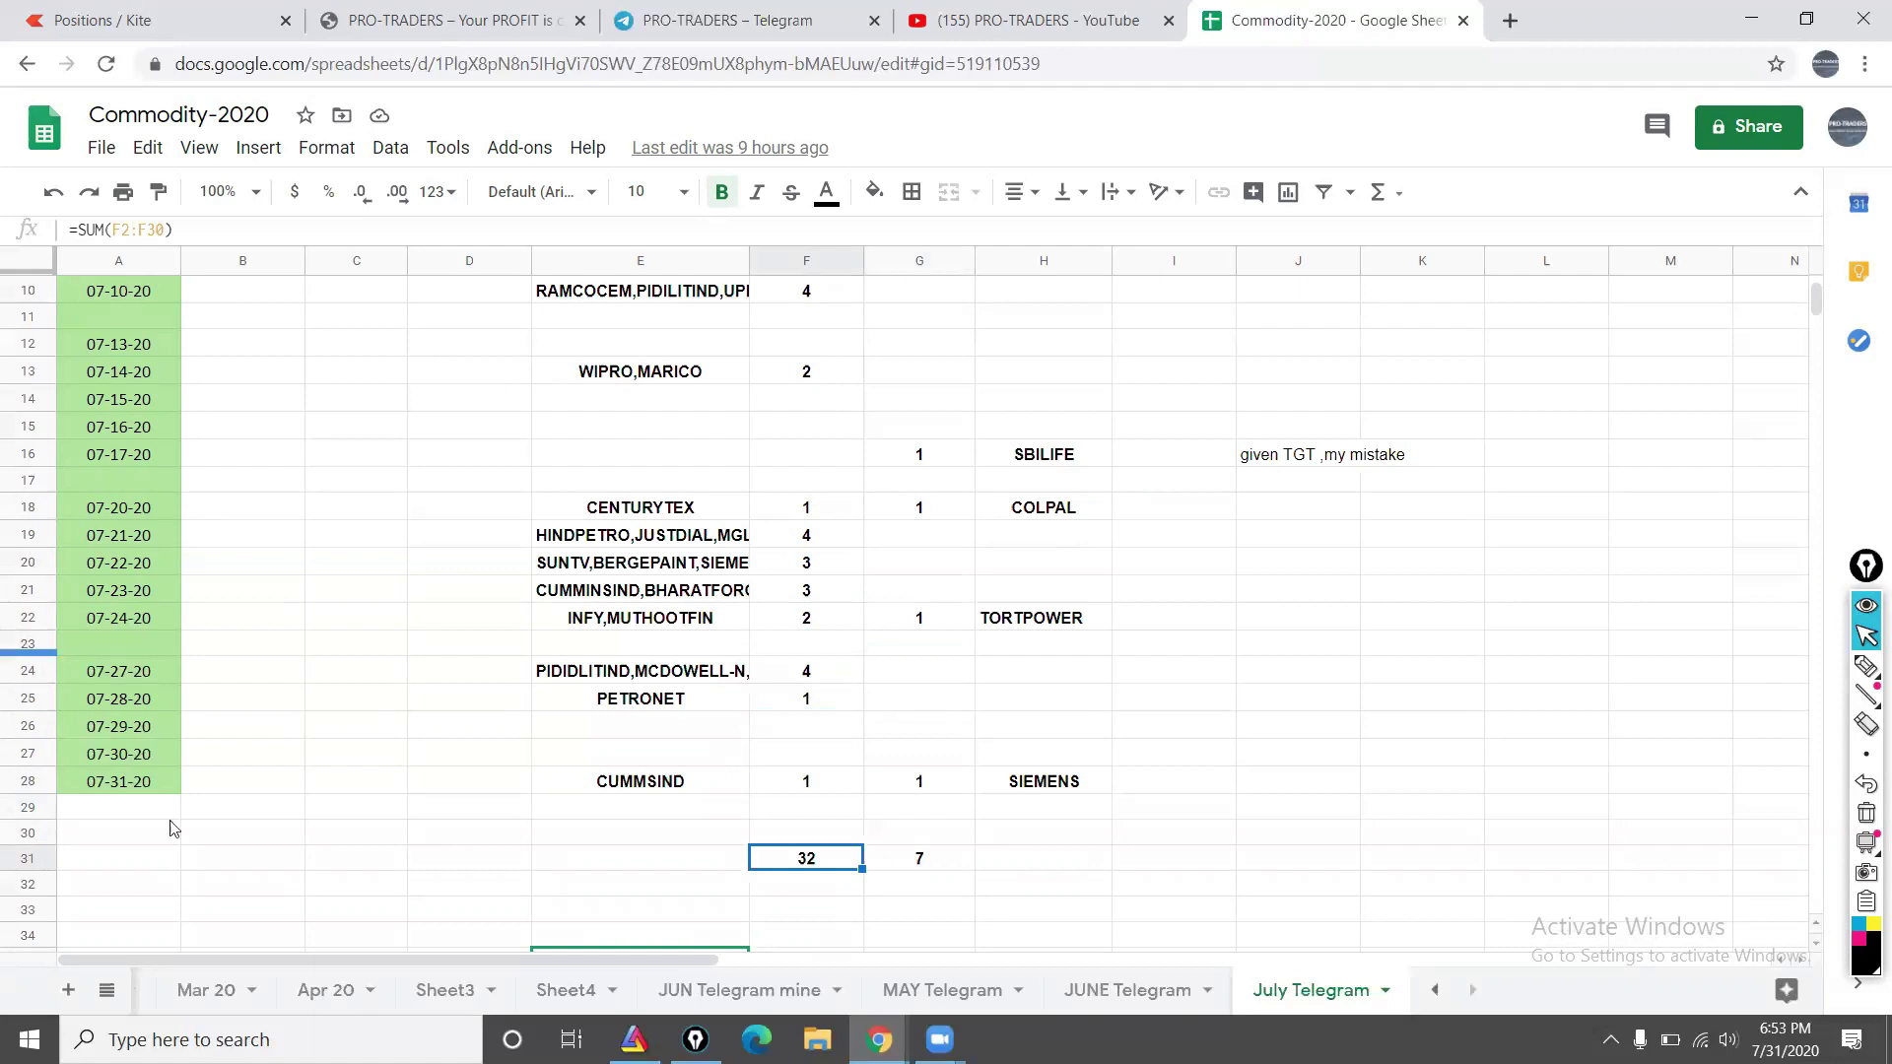
Step: Open Calculator and place its window clear of the success and failed columns
{"action": "left_click", "coordinate": [197, 1039]}
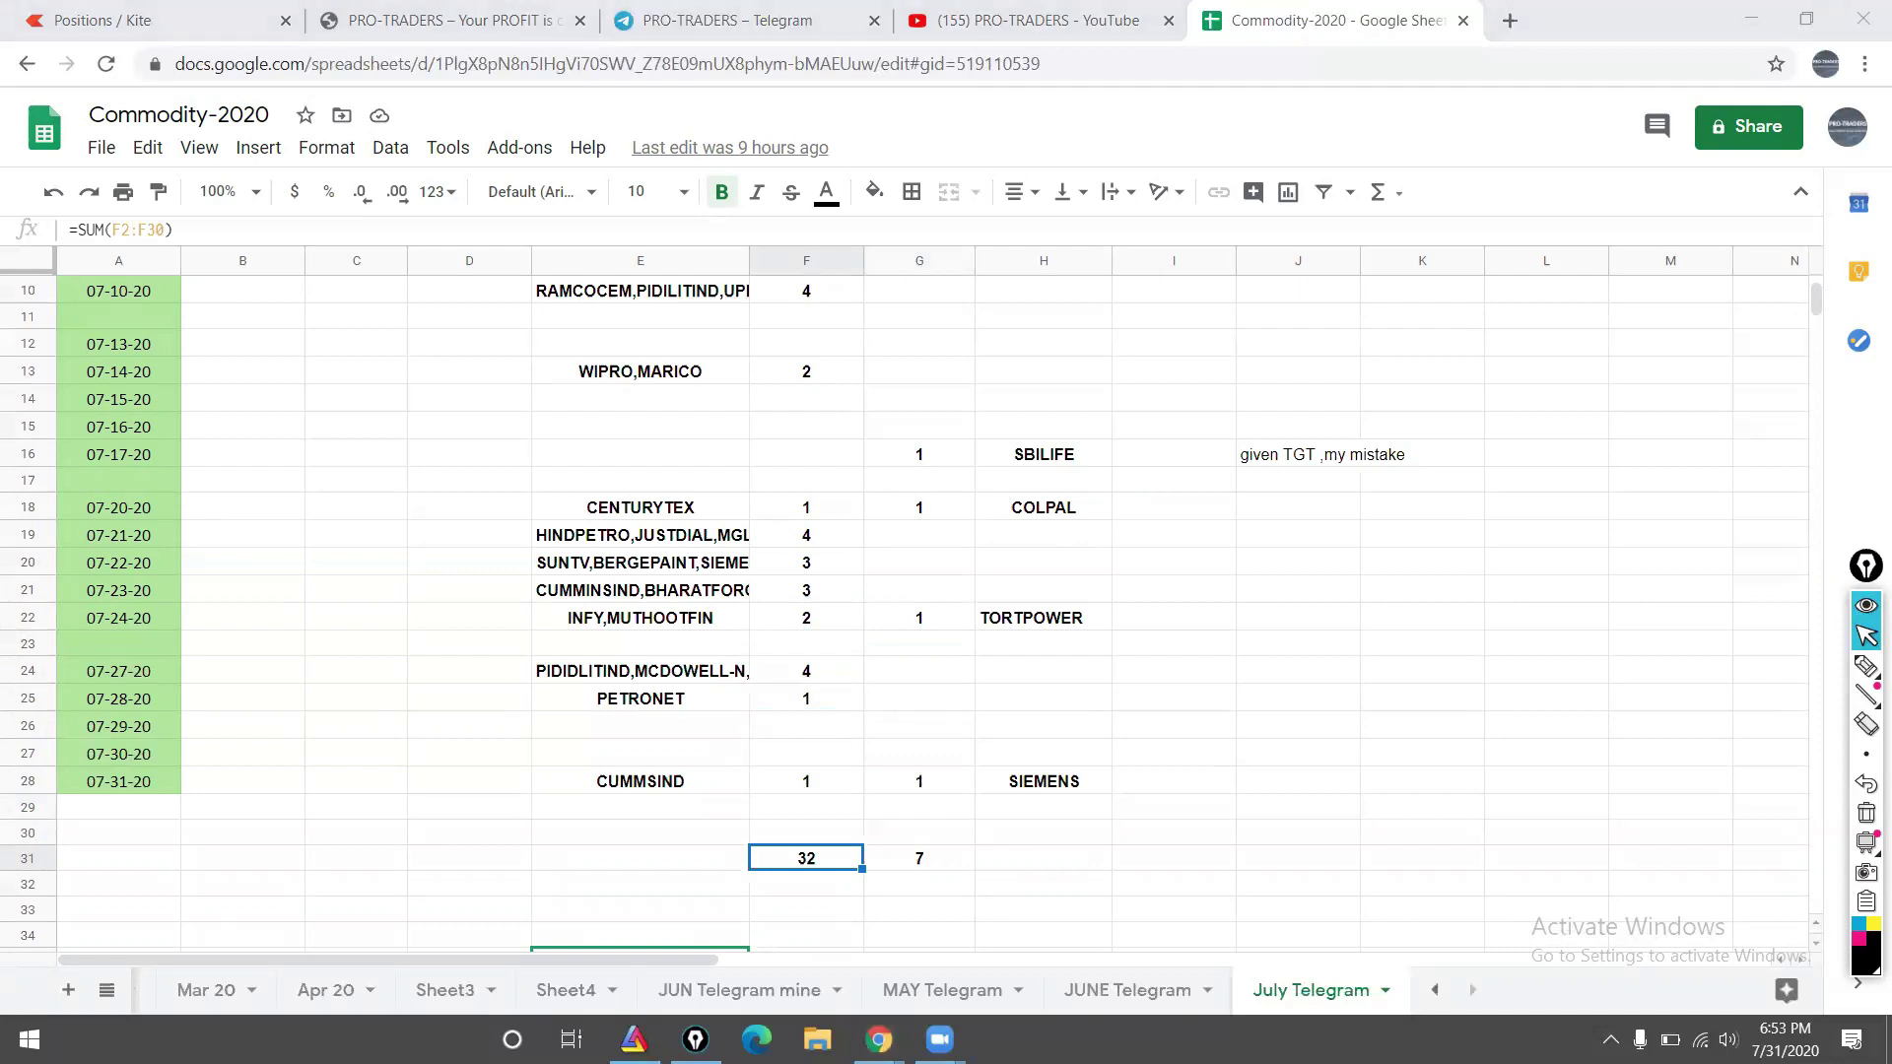
{"action": "type", "text": "cal"}
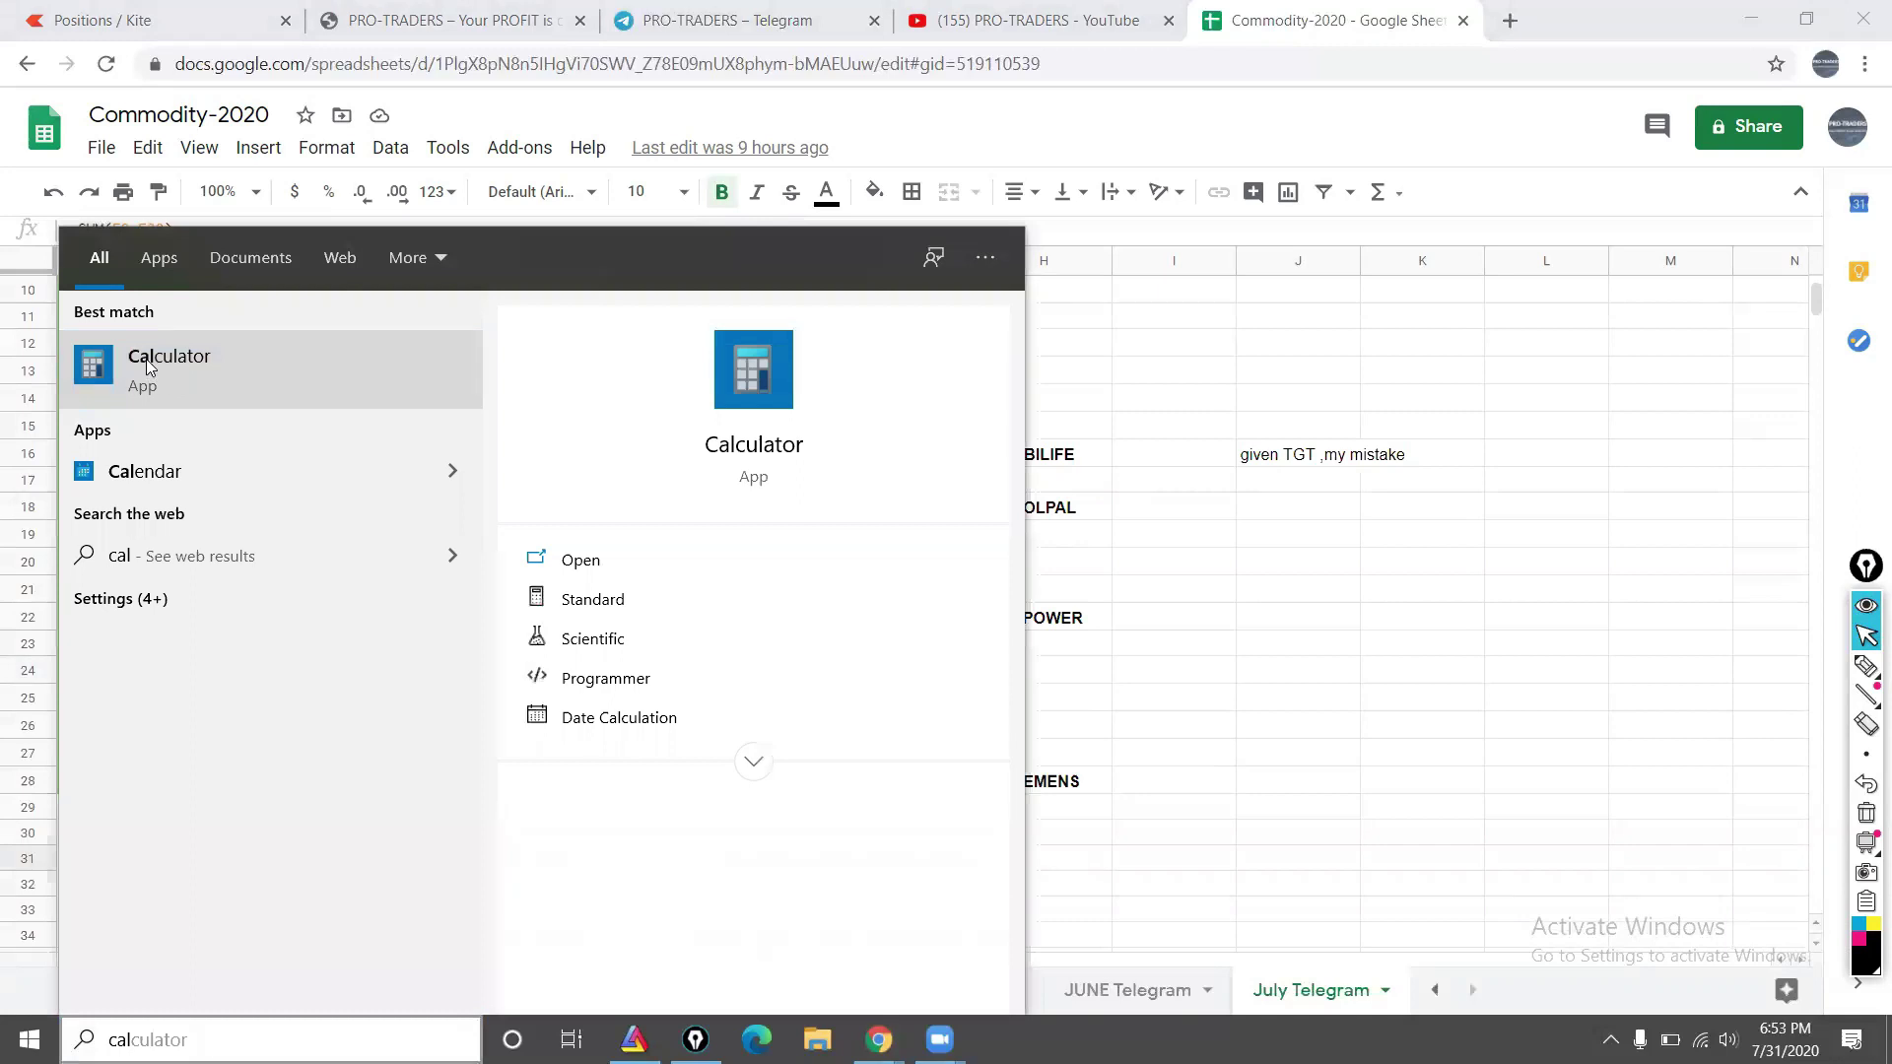
{"action": "left_click", "coordinate": [152, 366]}
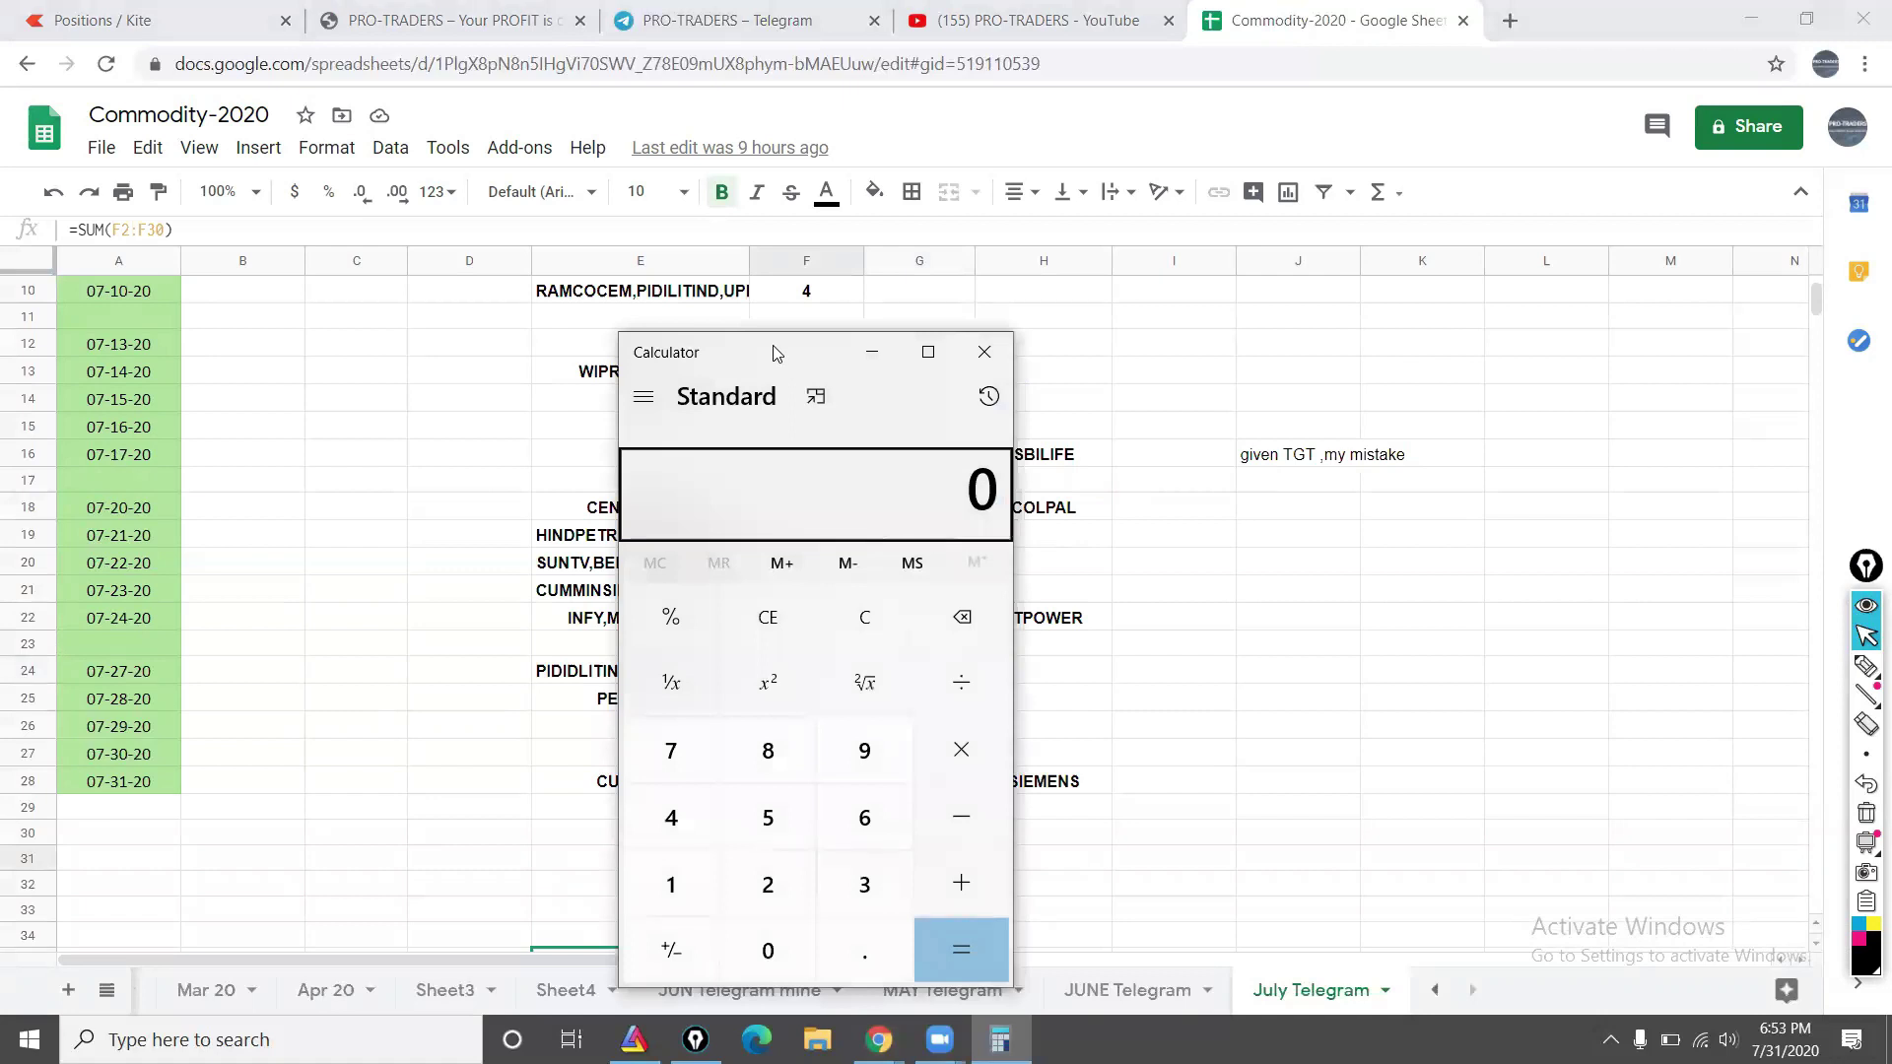
{"action": "left_click_drag", "start_coordinate": [775, 352], "coordinate": [1364, 311]}
{"action": "key", "text": "4"}
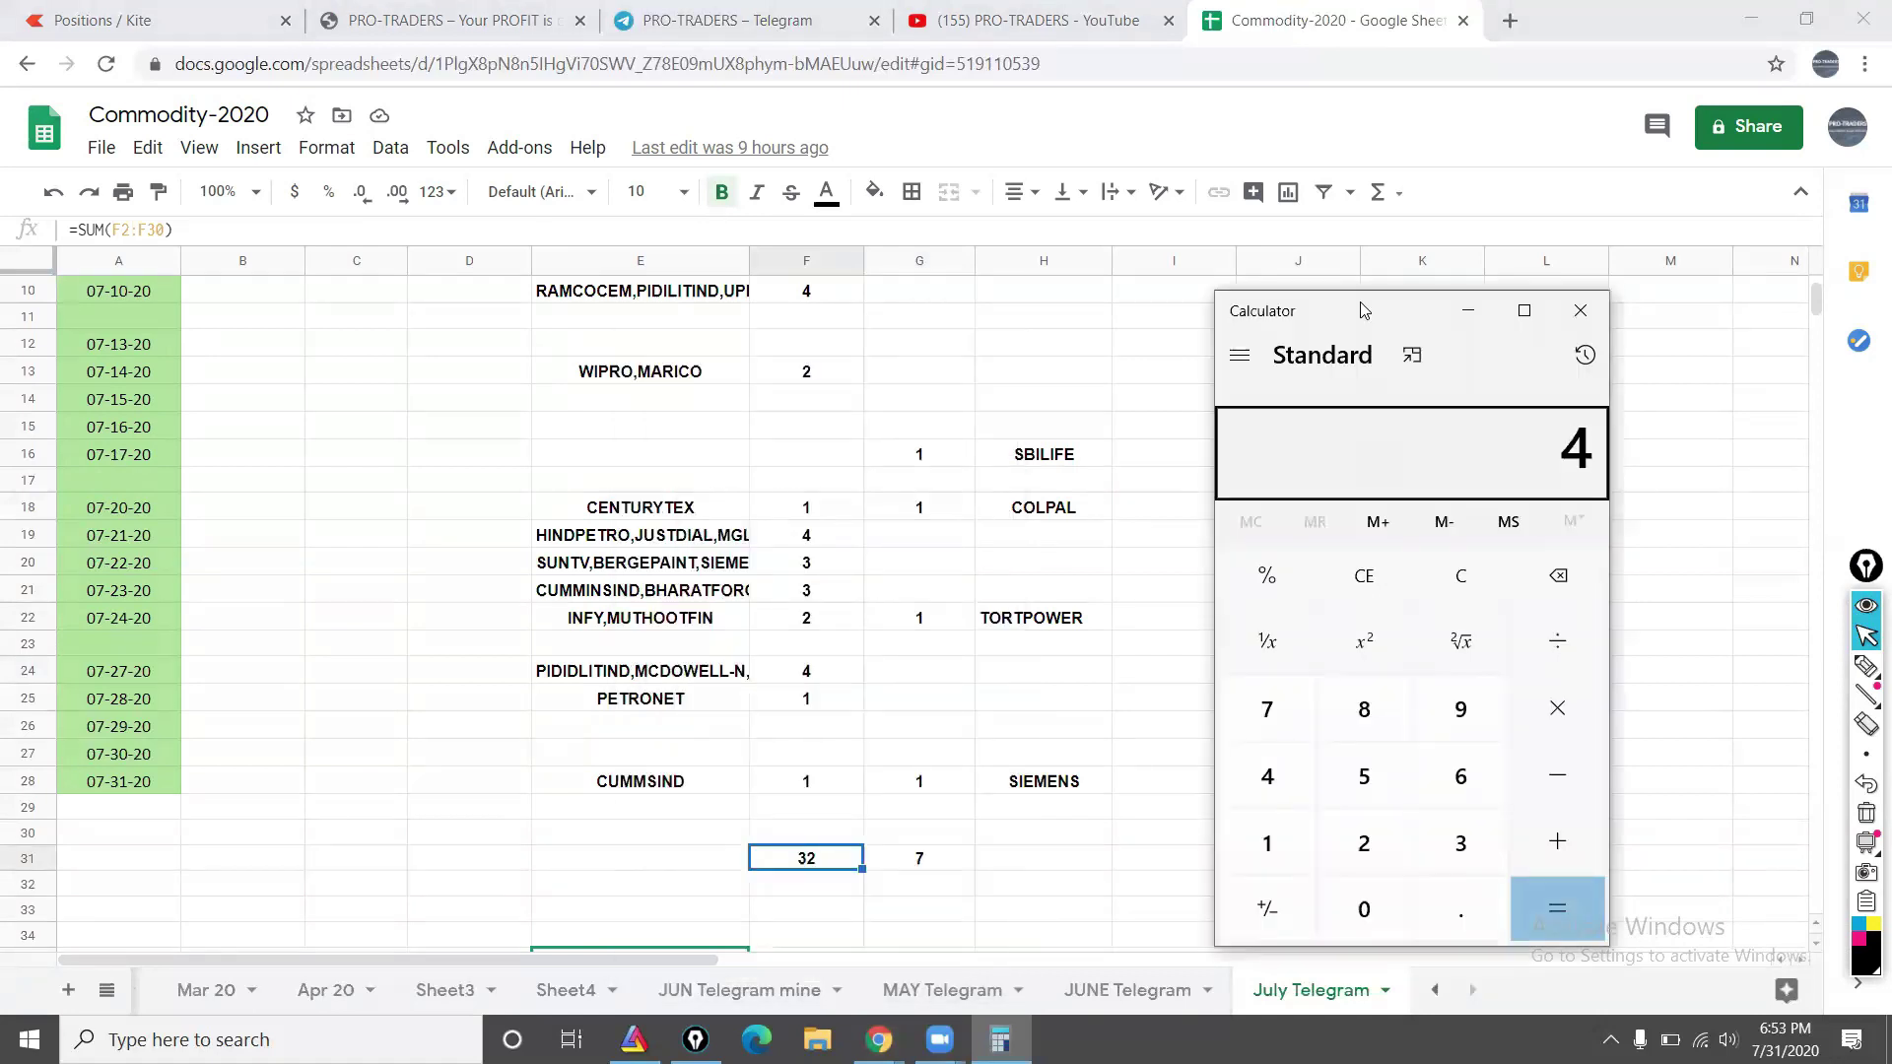
{"action": "key", "text": "0"}
{"action": "key", "text": "0"}
{"action": "key", "text": "0"}
{"action": "key", "text": "Escape"}
Step: Calculate 32 times 4000 in Calculator for the successful July trades
{"action": "key", "text": "3"}
{"action": "key", "text": "2"}
{"action": "key", "text": "asterisk"}
{"action": "type", "text": "4000"}
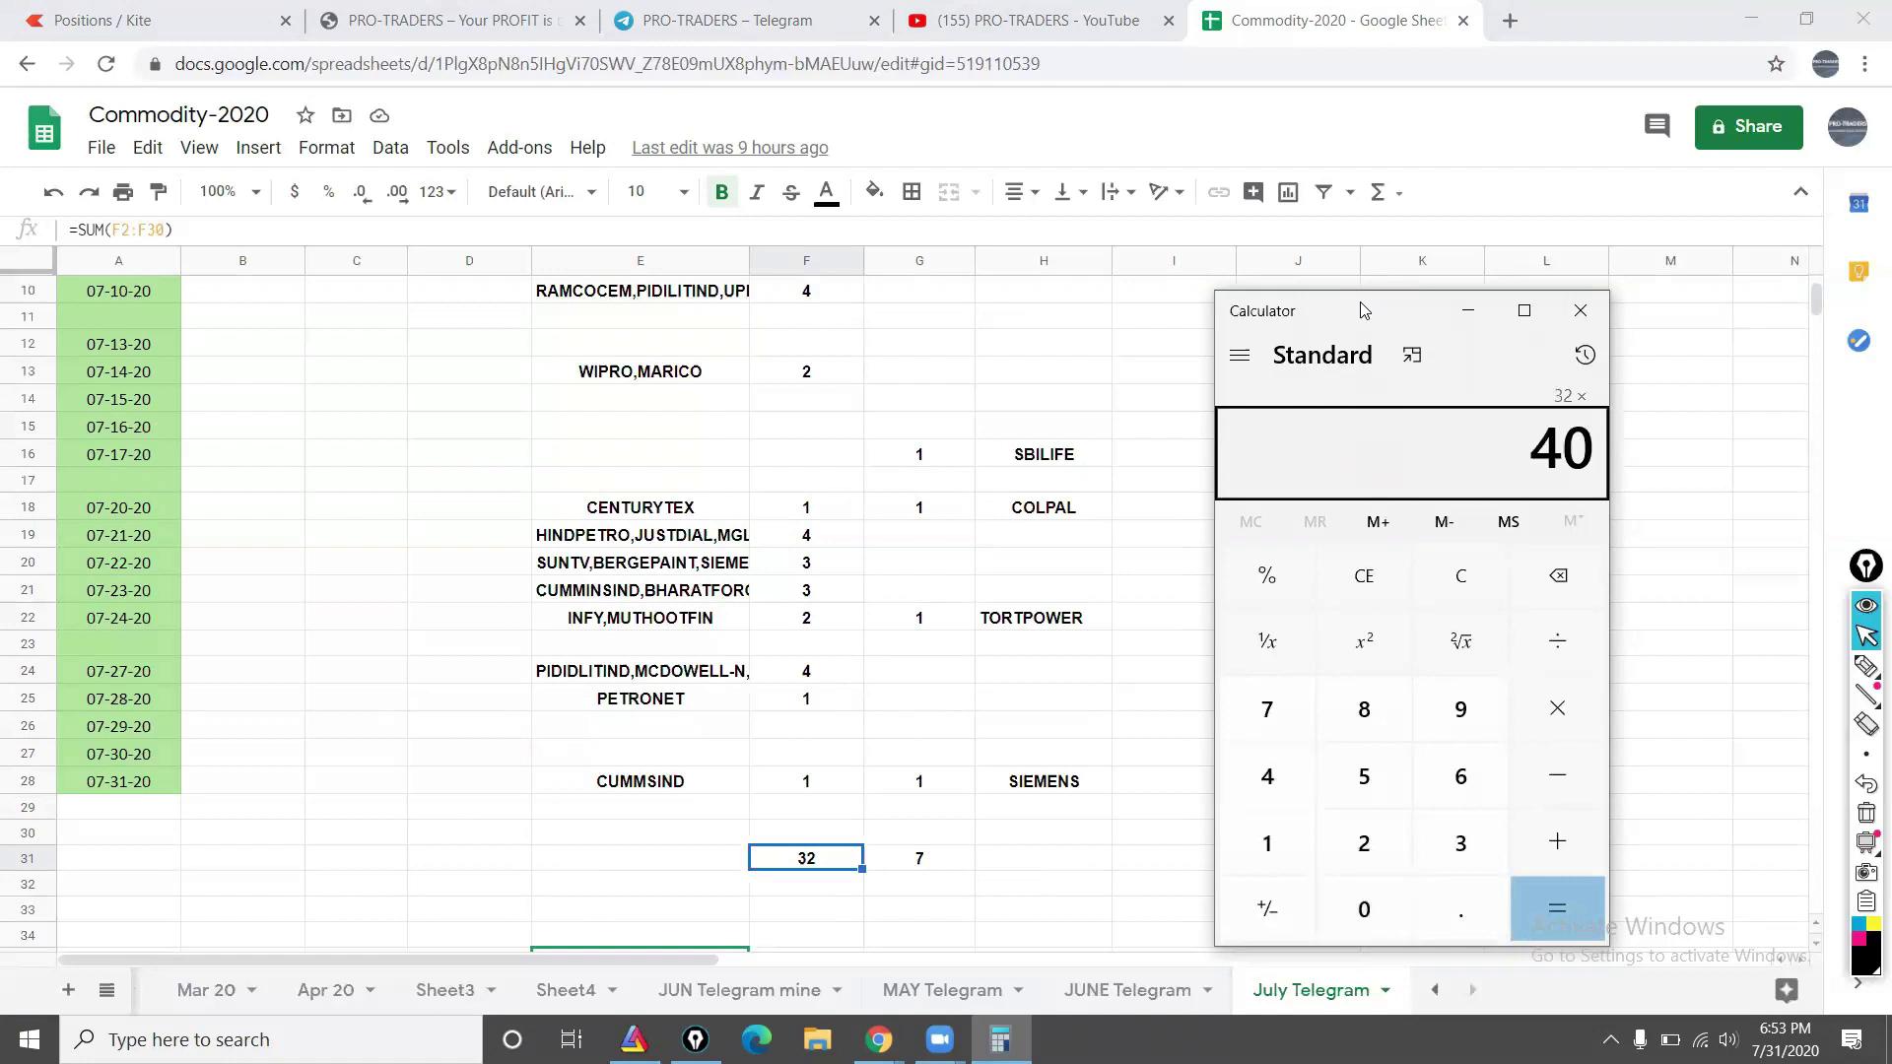
{"action": "key", "text": "Return"}
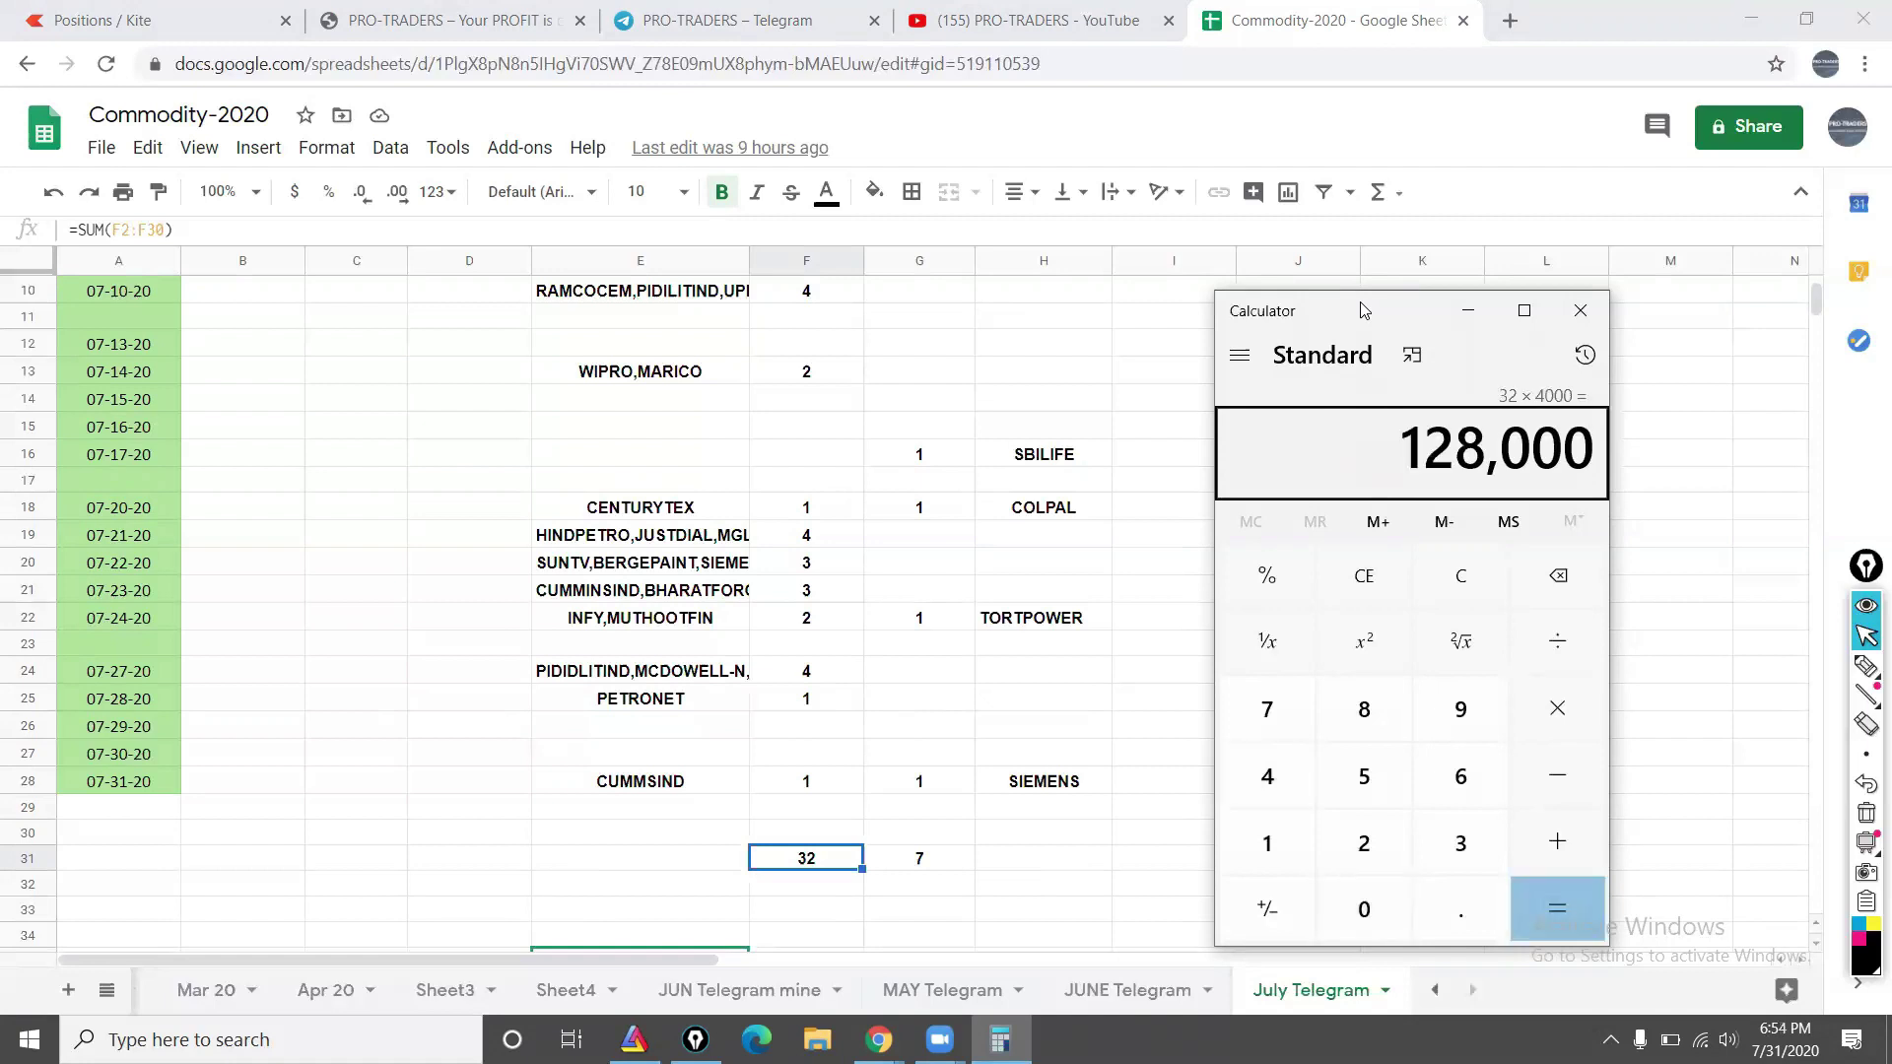
Step: Clear the result and calculate 7 times 4000 for the failed July trades
{"action": "key", "text": "Escape"}
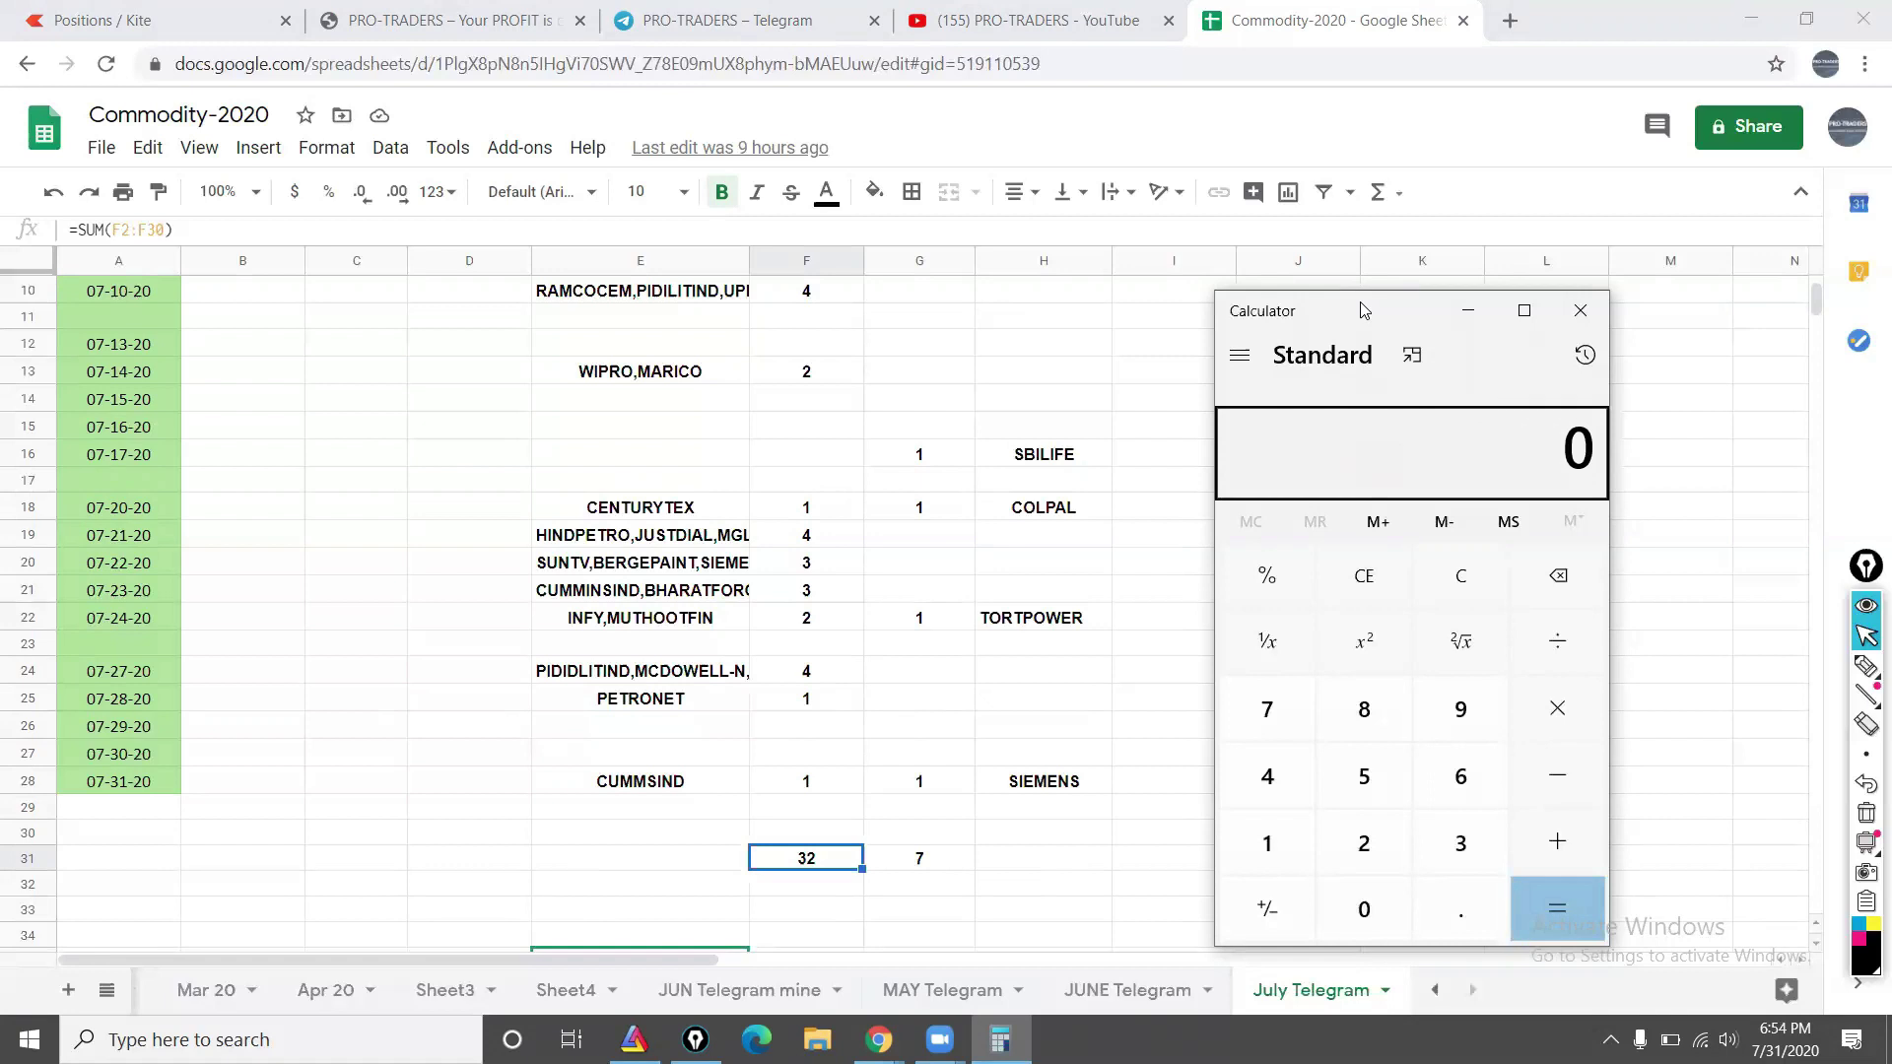
{"action": "key", "text": "7"}
{"action": "key", "text": "4"}
{"action": "key", "text": "0"}
{"action": "key", "text": "0"}
{"action": "key", "text": "0"}
{"action": "key", "text": "Return"}
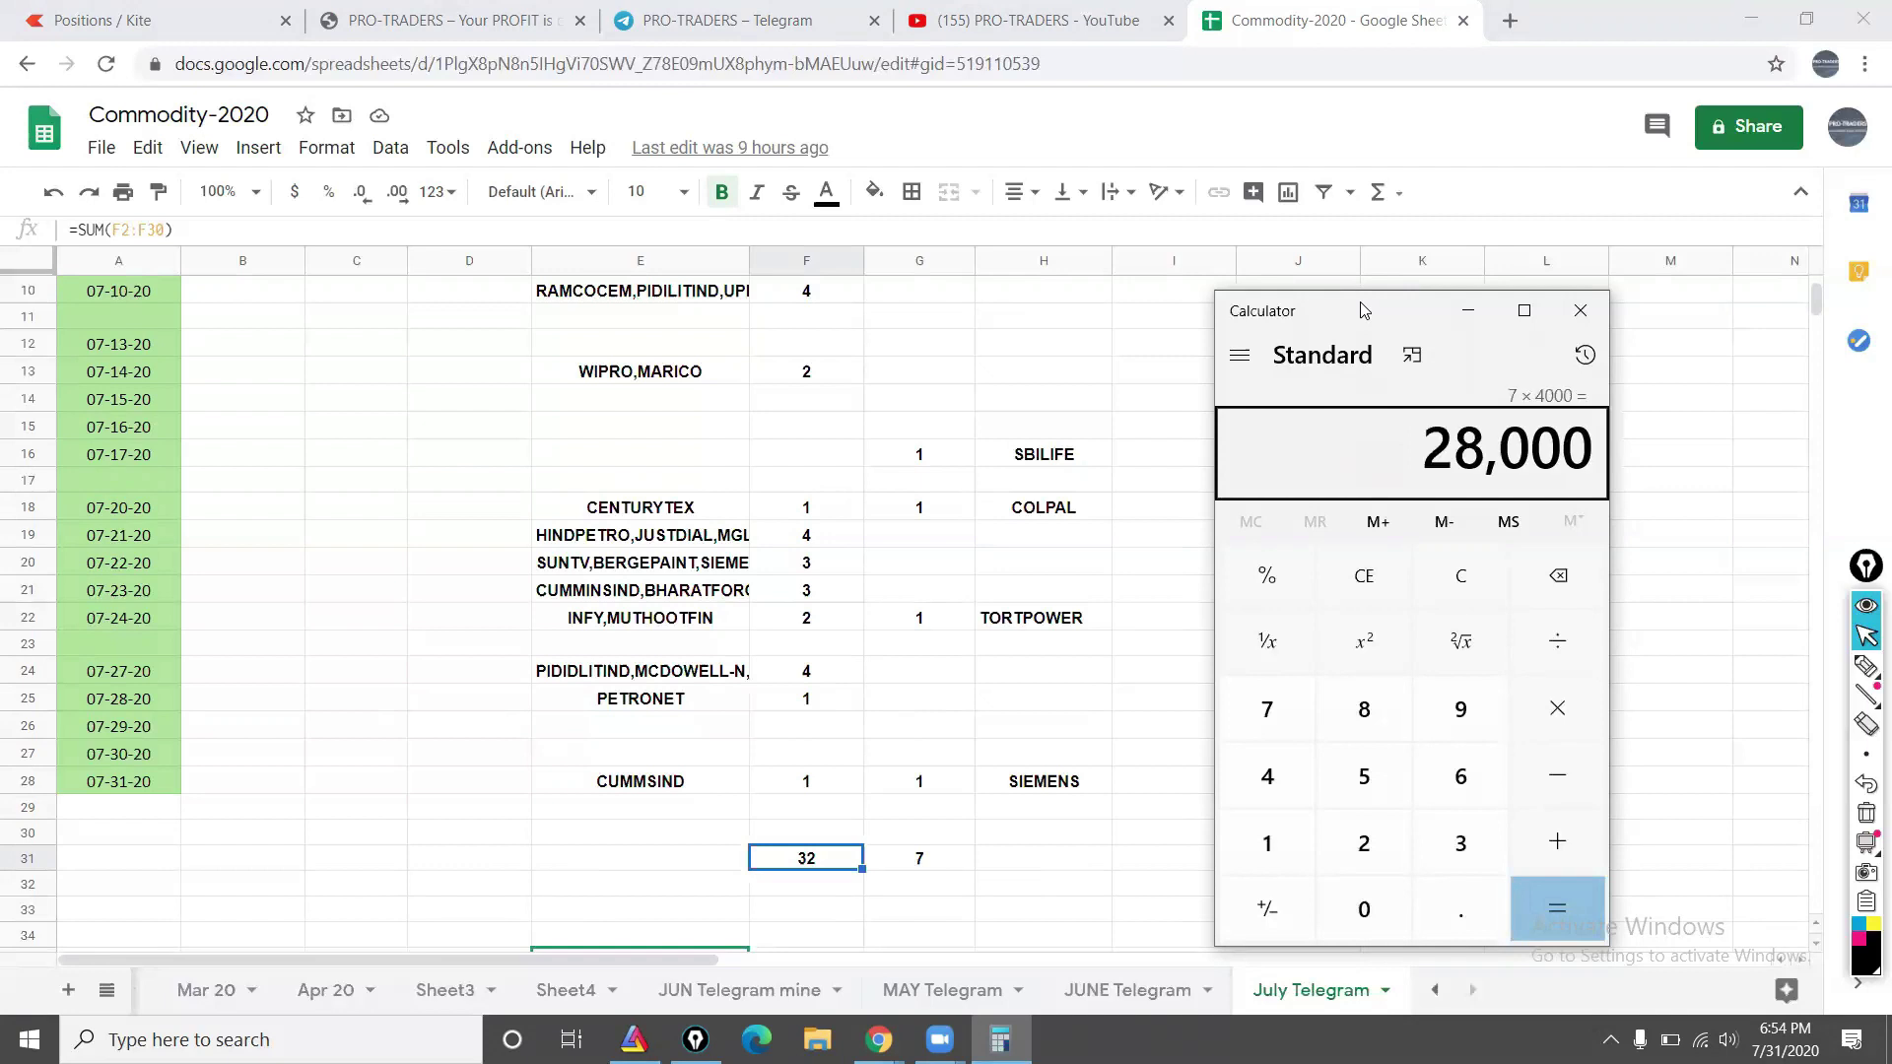
Step: Subtract 28000 from 128000 in Calculator to get the net July profit
{"action": "key", "text": "Escape"}
{"action": "key", "text": "1"}
{"action": "key", "text": "2"}
{"action": "key", "text": "8"}
{"action": "key", "text": "0"}
{"action": "key", "text": "0"}
{"action": "key", "text": "0"}
{"action": "key", "text": "minus"}
{"action": "key", "text": "2"}
{"action": "key", "text": "8"}
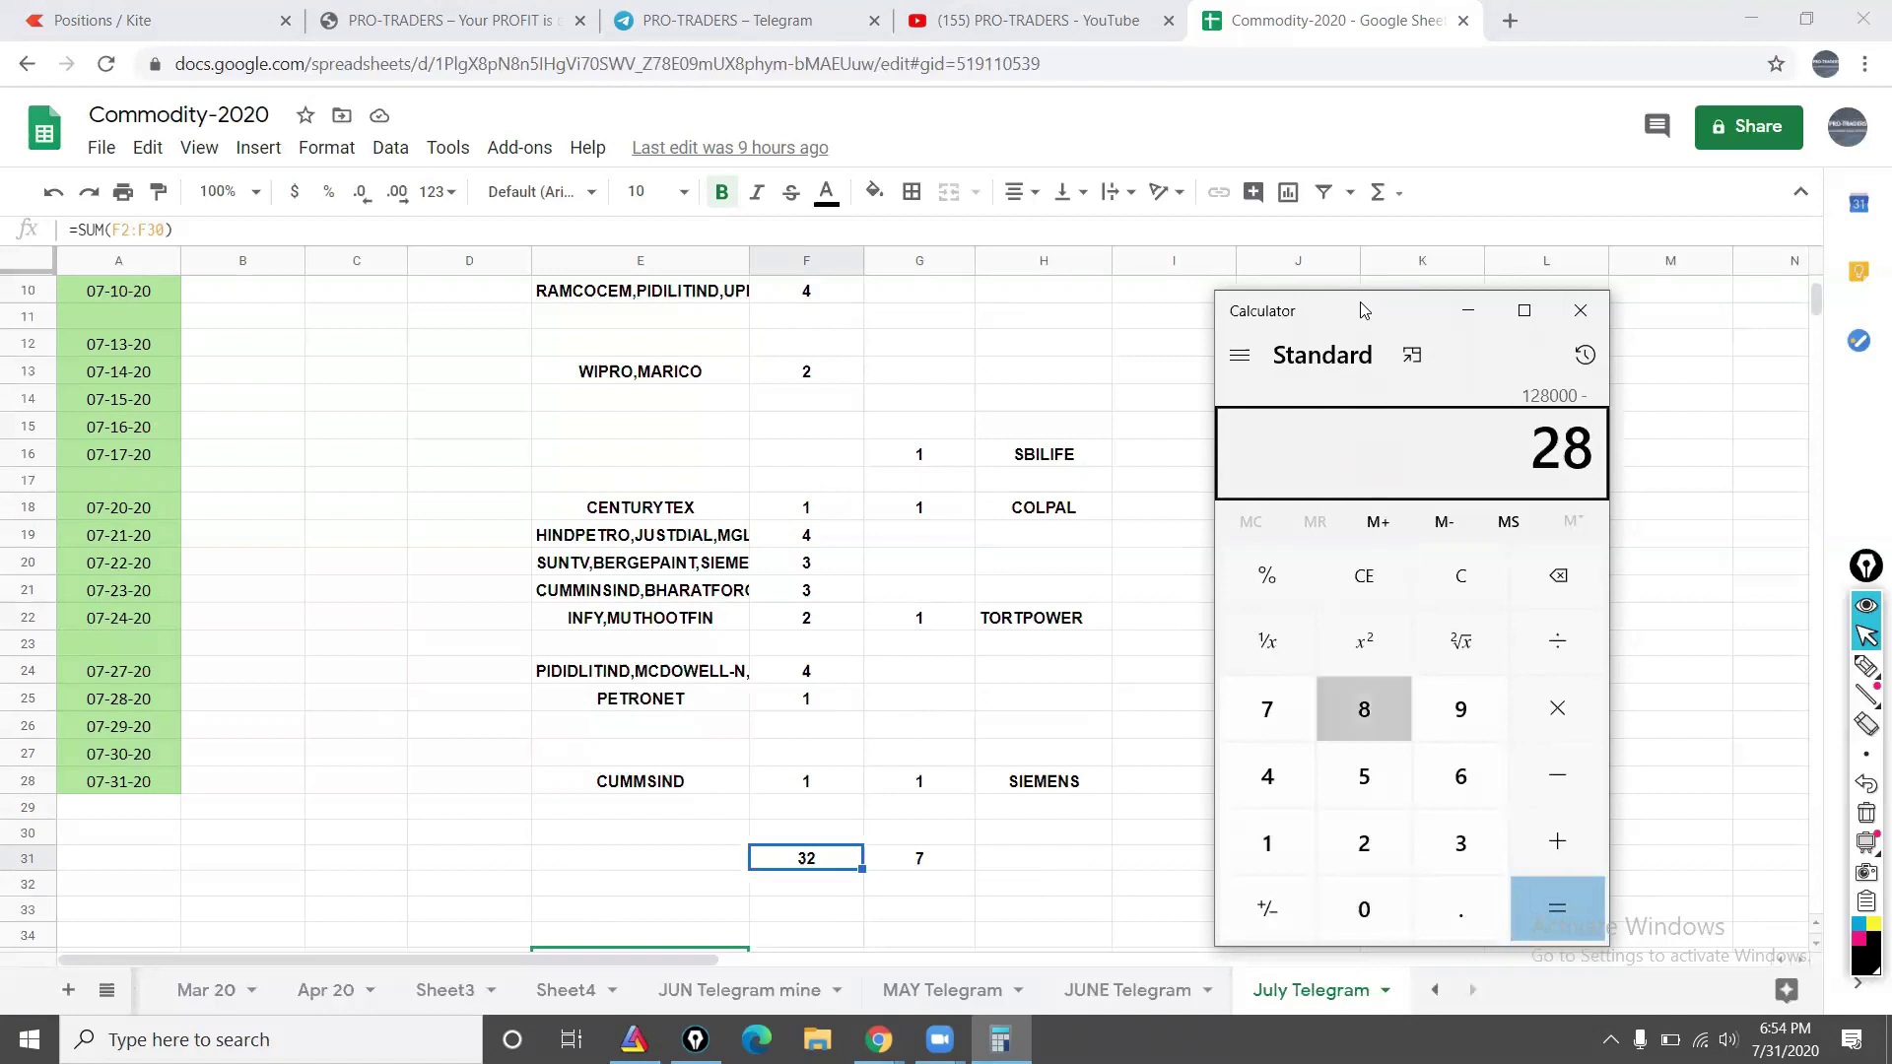
{"action": "key", "text": "0"}
{"action": "key", "text": "0"}
{"action": "key", "text": "0"}
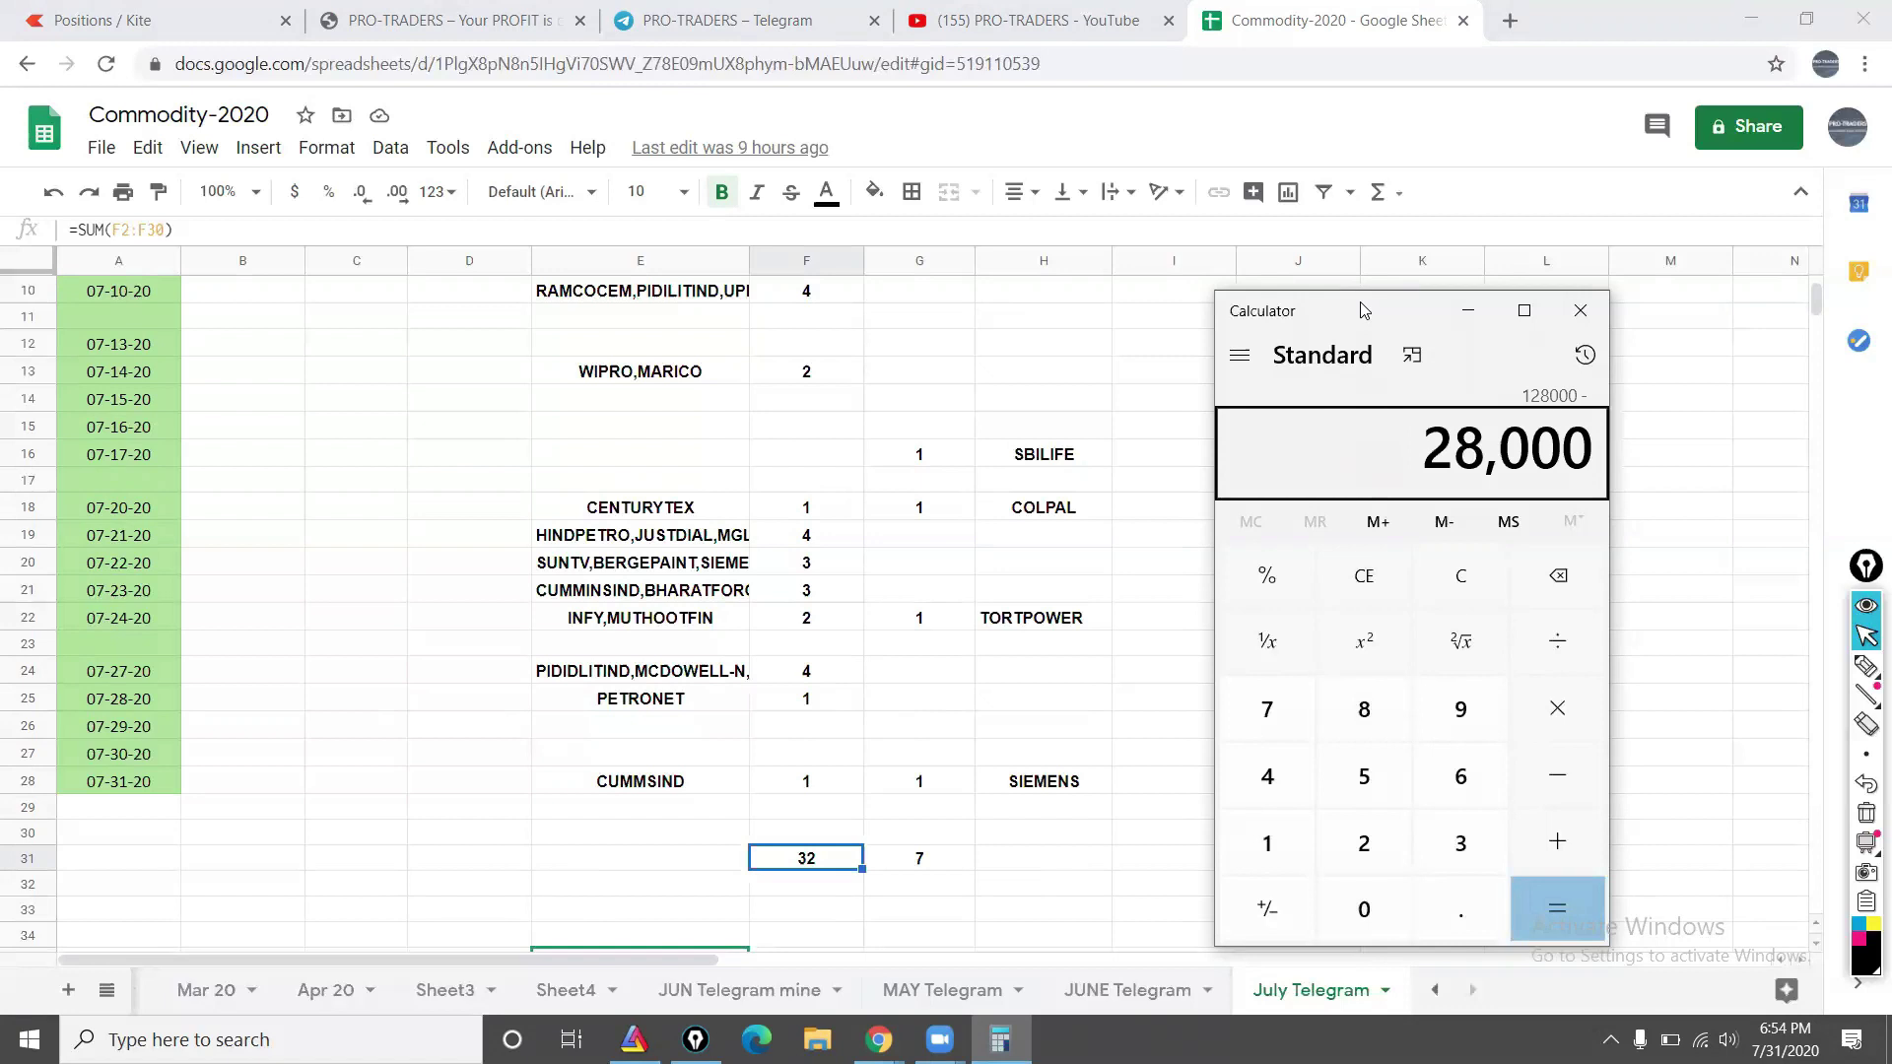
{"action": "key", "text": "Return"}
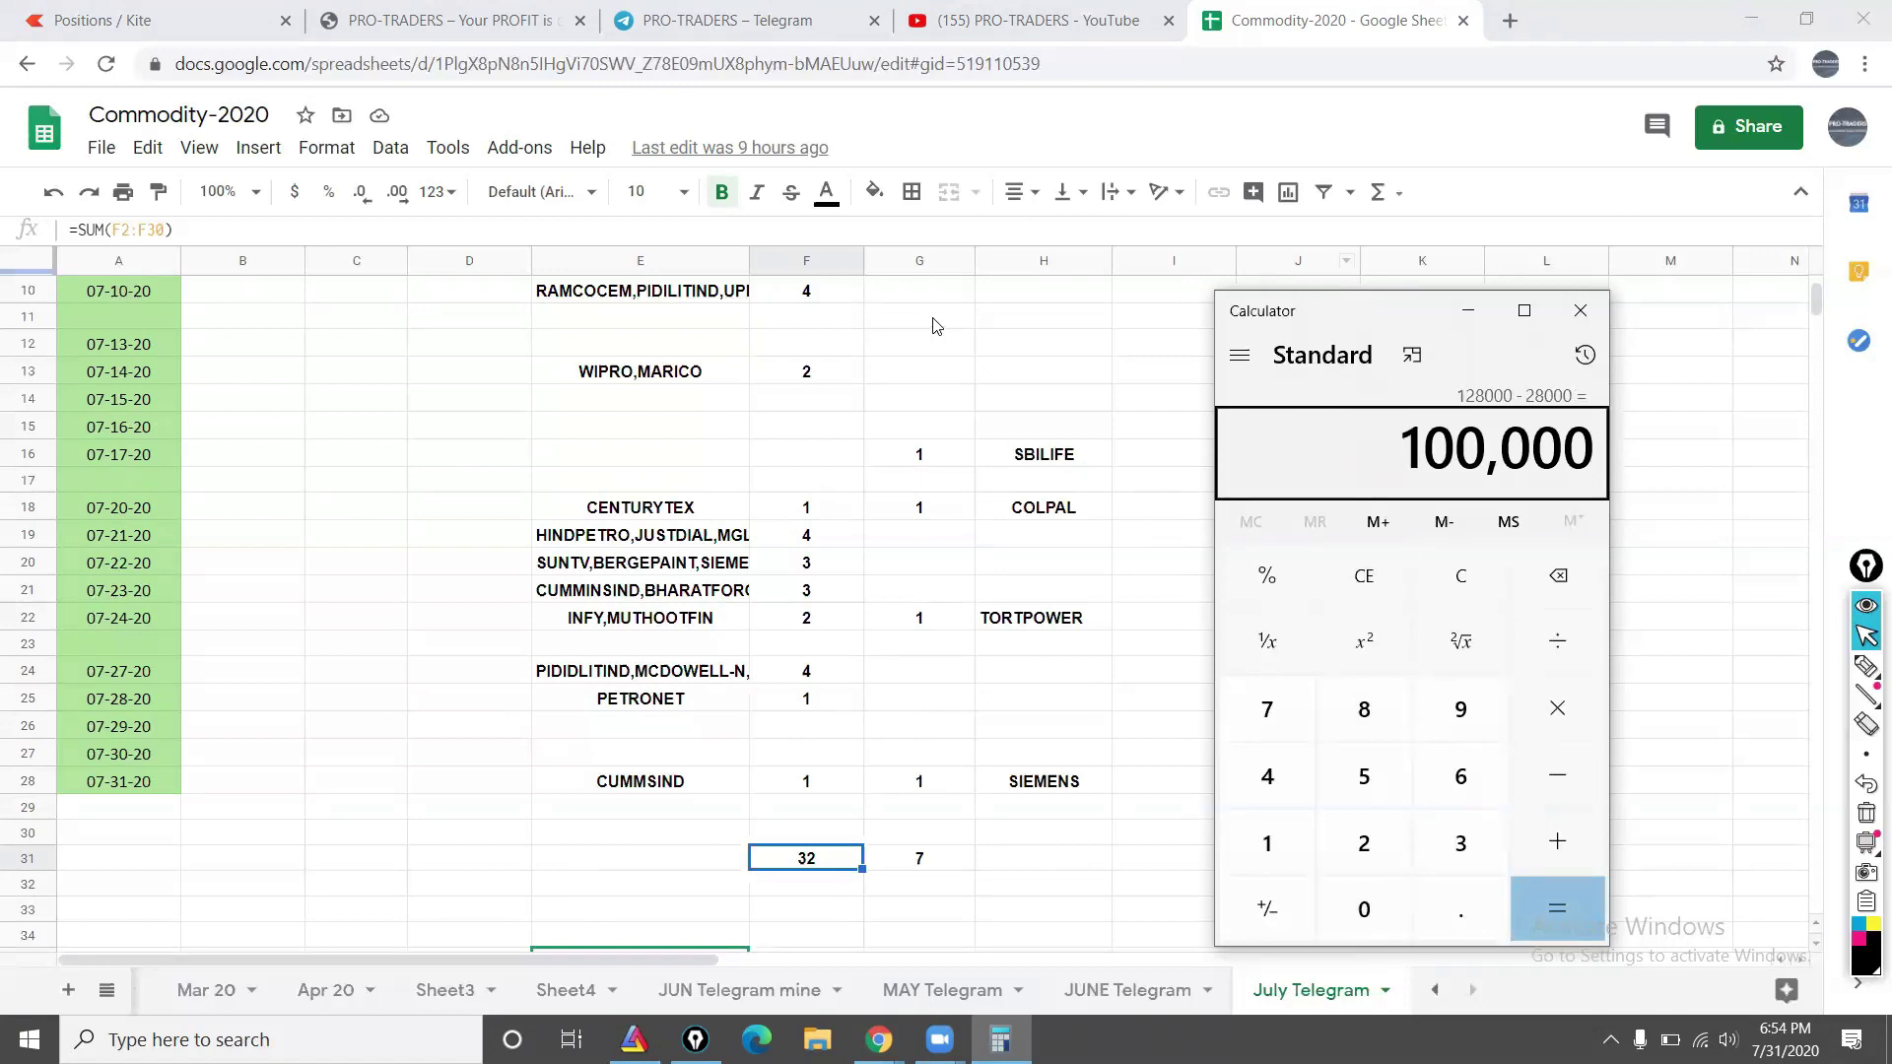
Step: Return to the July Telegram sheet and point out the success counts for 07-21-20, 07-27-20, 07-24-20, 07-20-20 and 07-14-20
{"action": "left_click", "coordinate": [816, 537]}
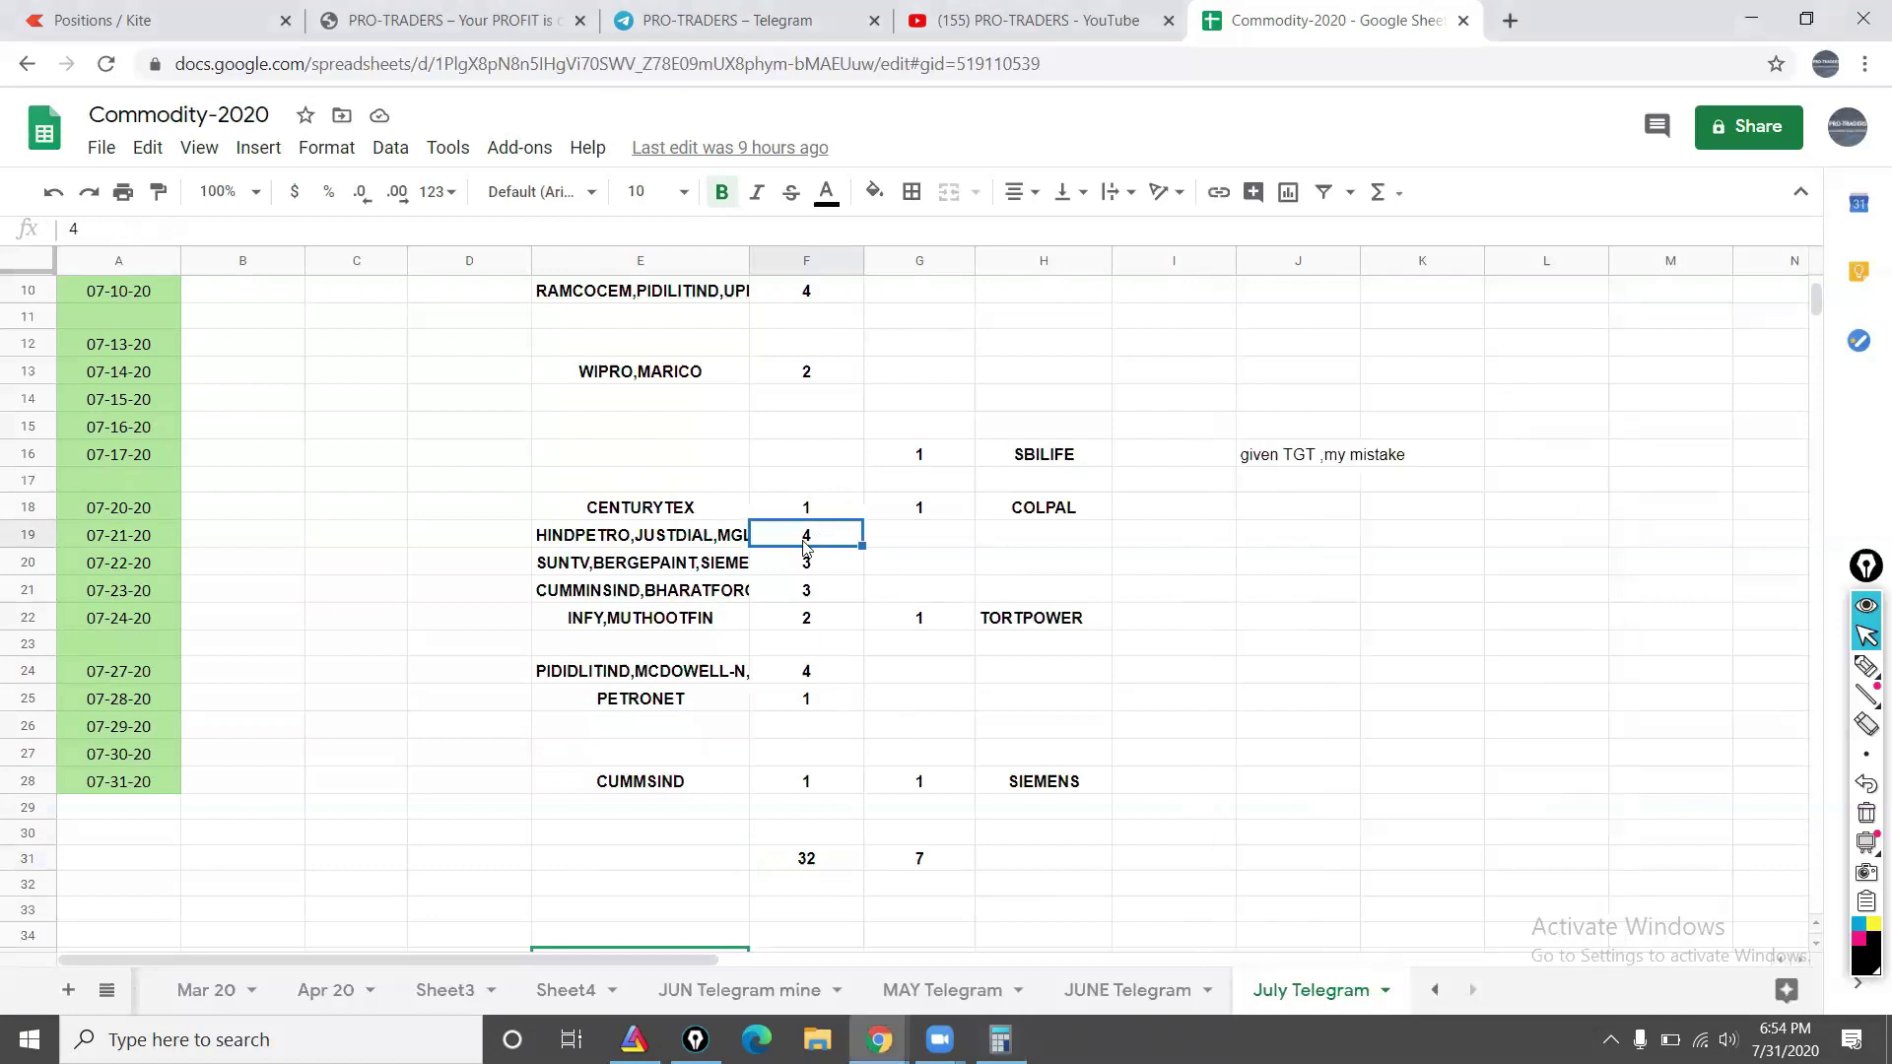
{"action": "left_click", "coordinate": [806, 677]}
{"action": "left_click", "coordinate": [824, 619]}
{"action": "left_click", "coordinate": [851, 507]}
{"action": "left_click", "coordinate": [831, 369]}
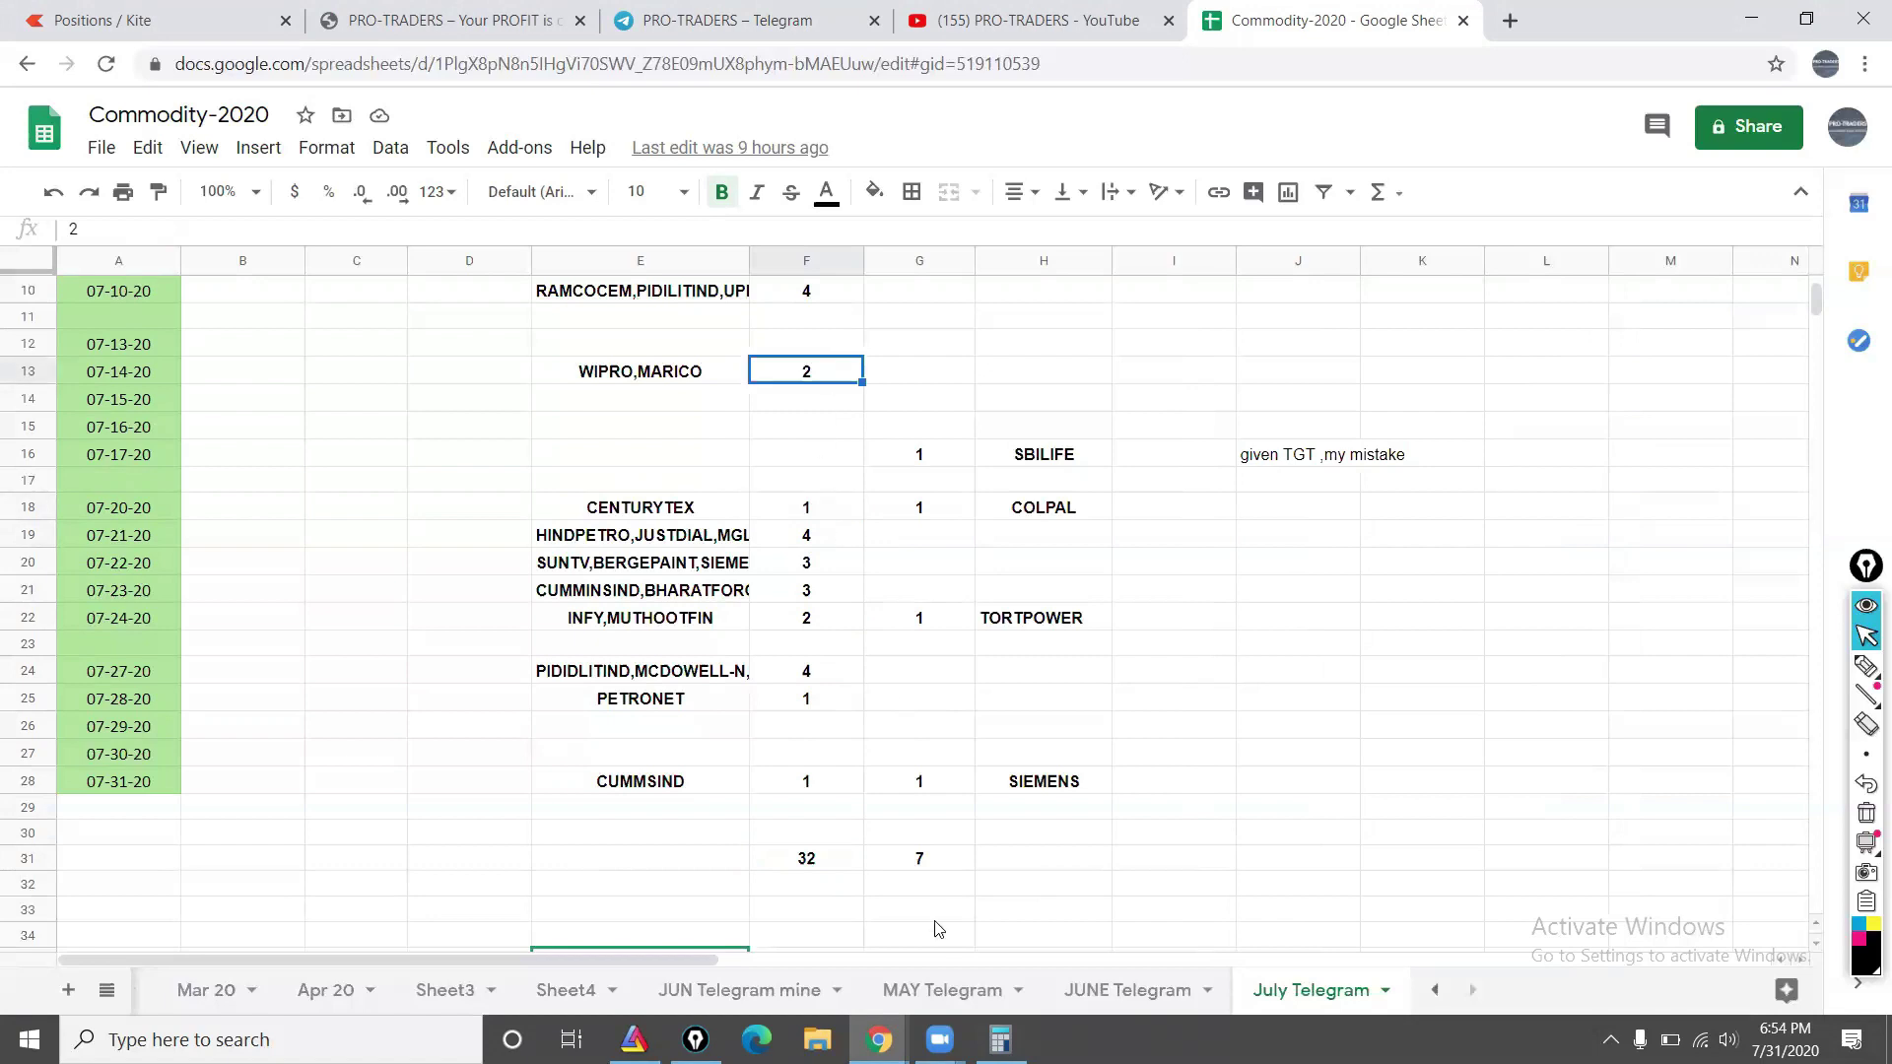
{"action": "left_click", "coordinate": [999, 1040]}
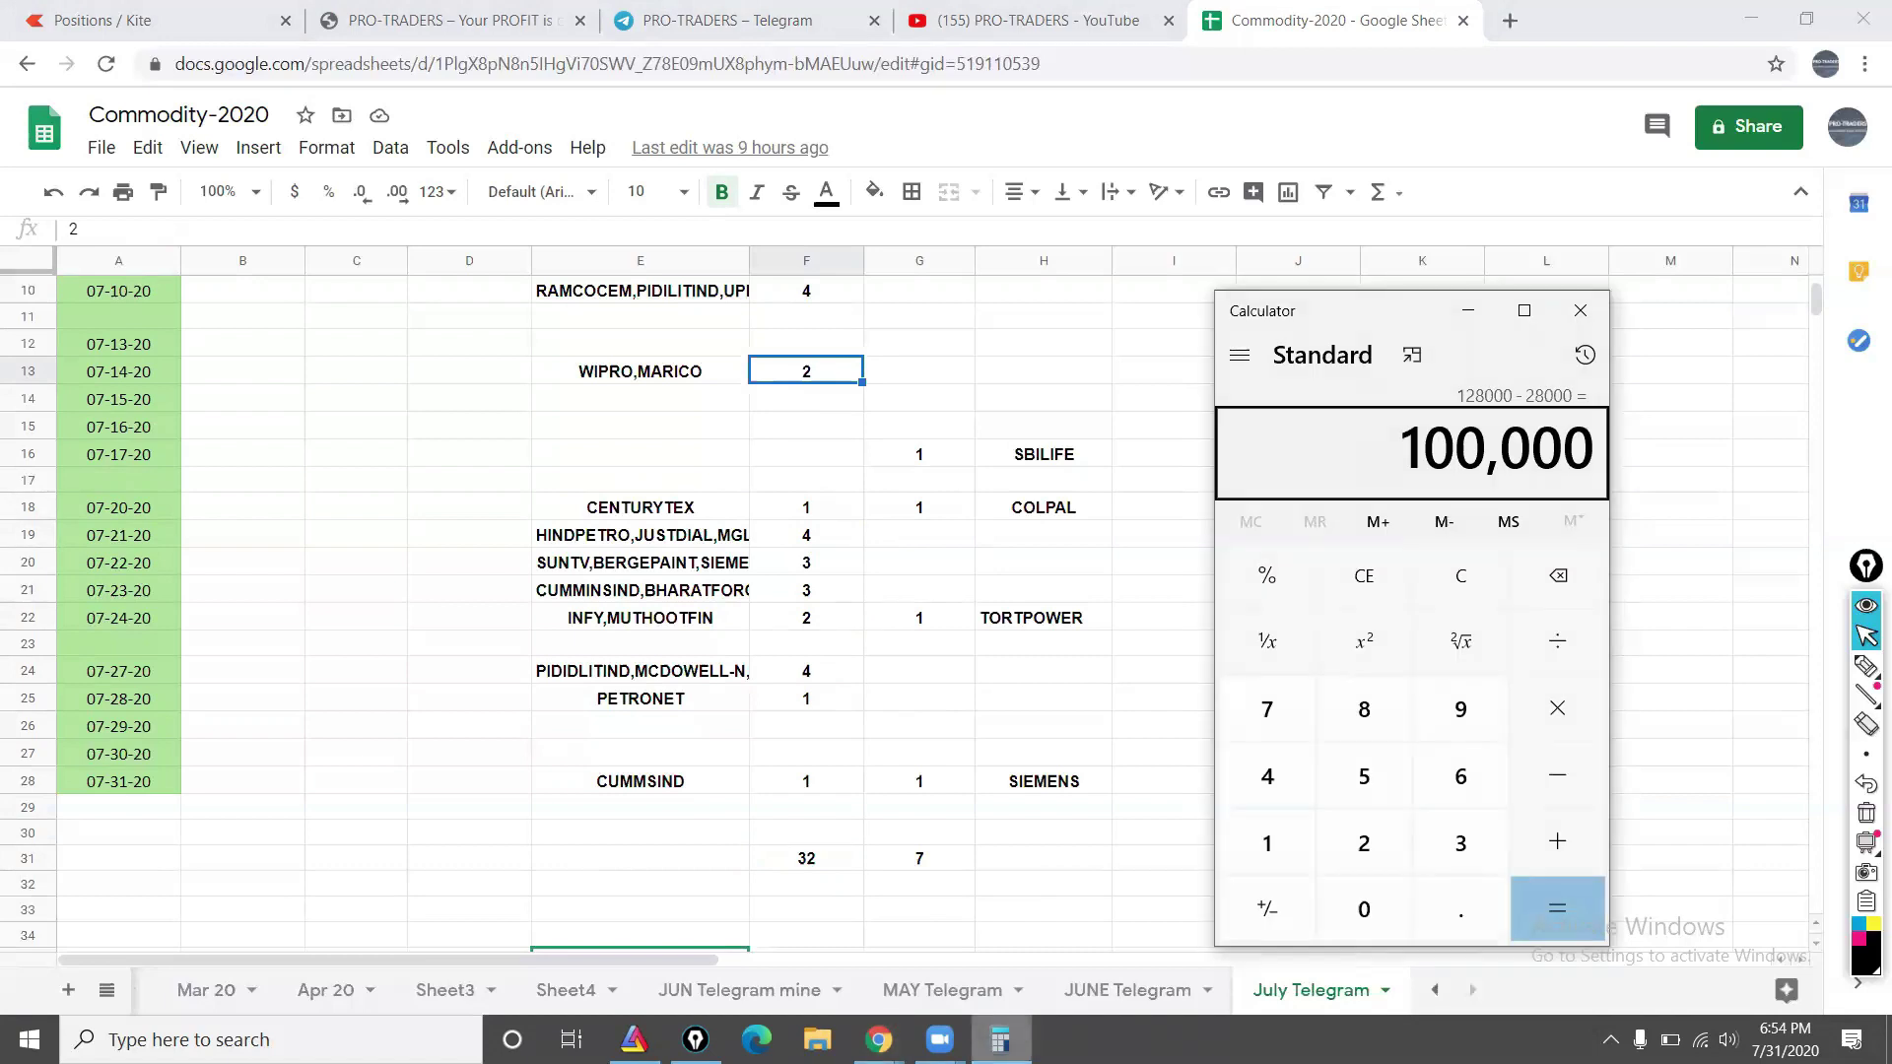
{"action": "key", "text": "Escape"}
{"action": "type", "text": "50000"}
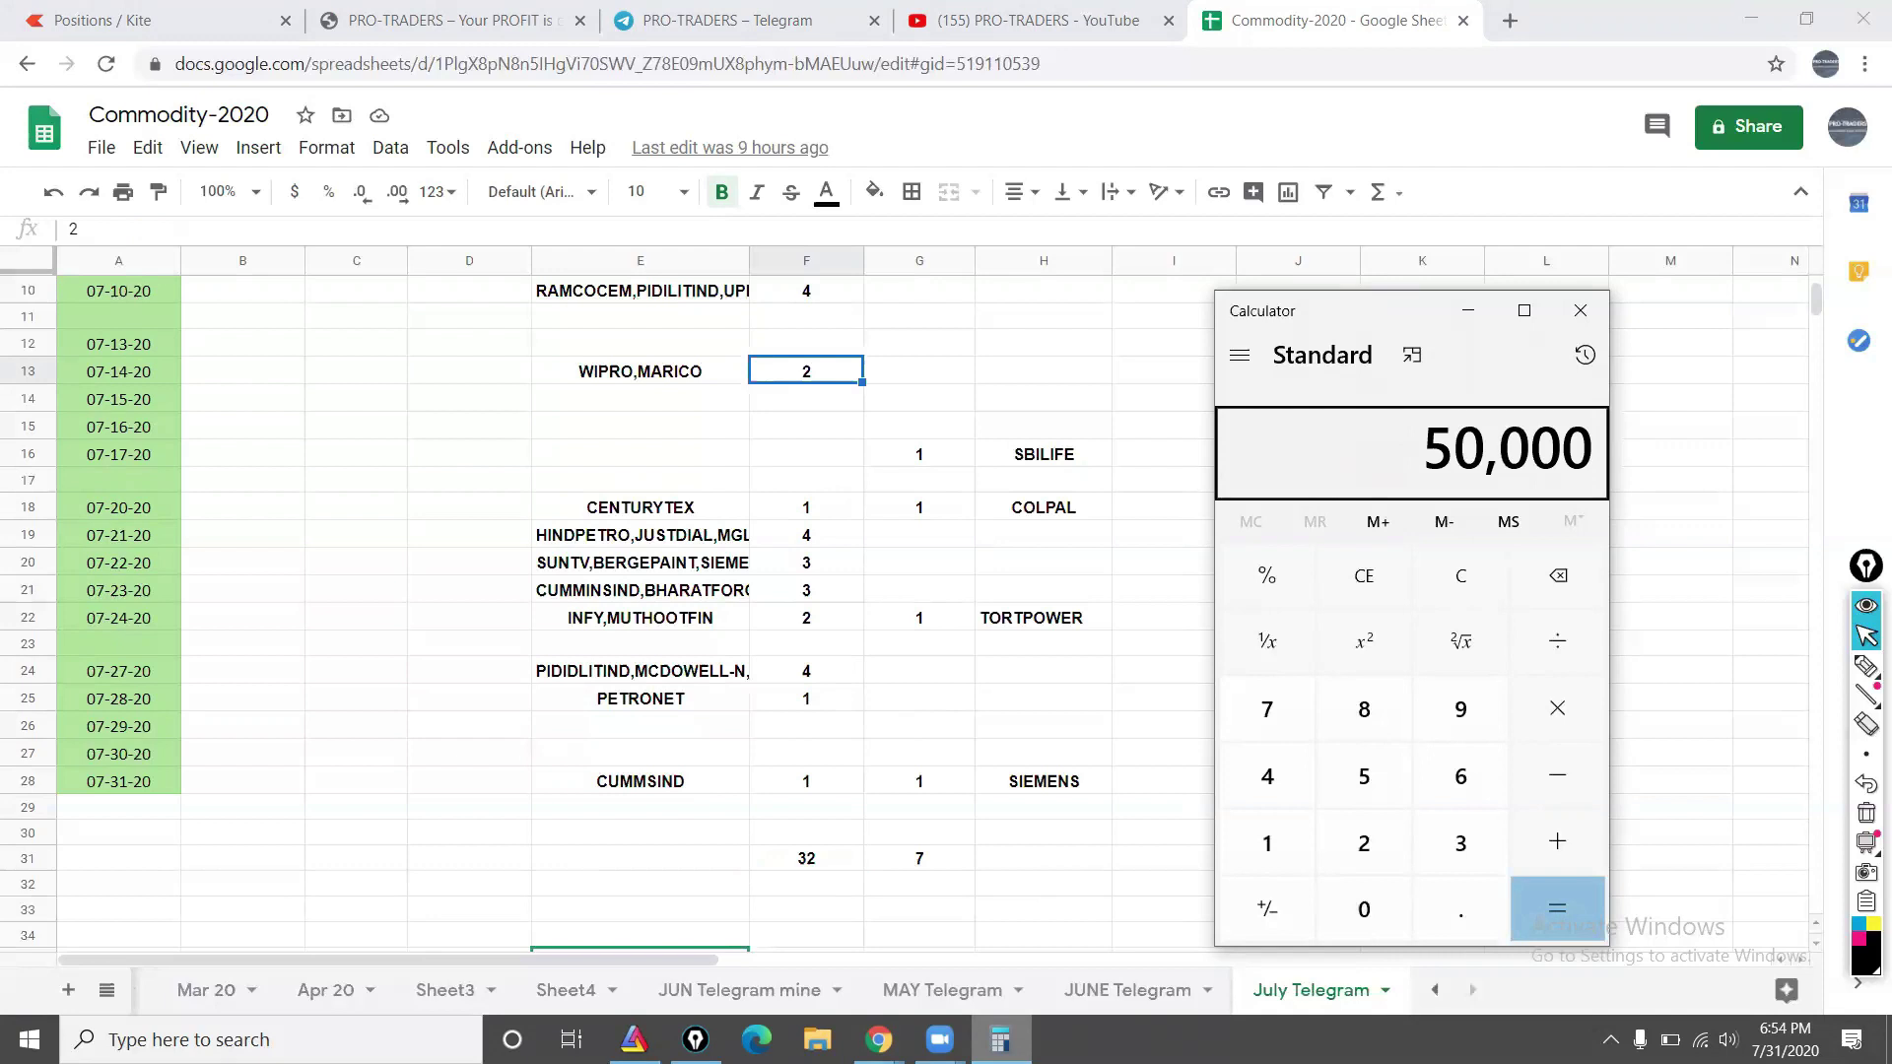
{"action": "key", "text": "Escape"}
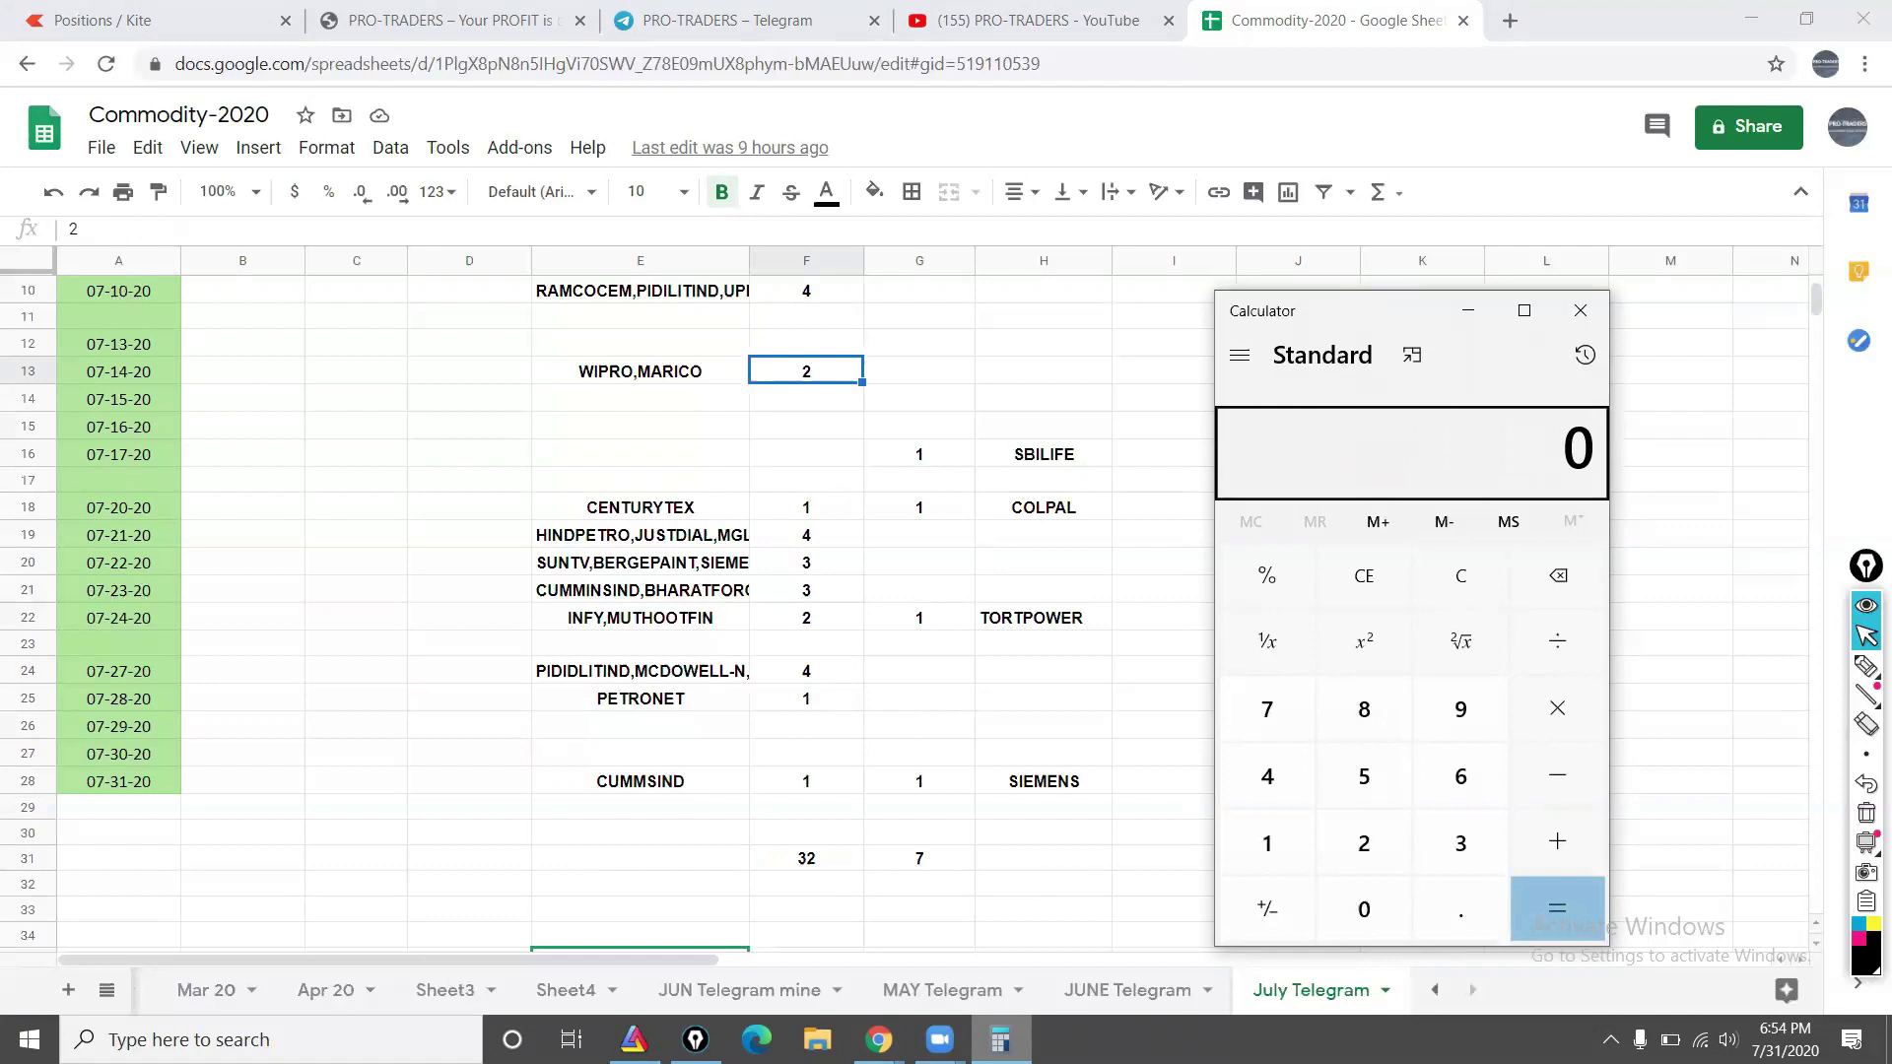
Step: Open a blank Notepad note and enter "July - " on the first line
{"action": "left_click", "coordinate": [170, 1039]}
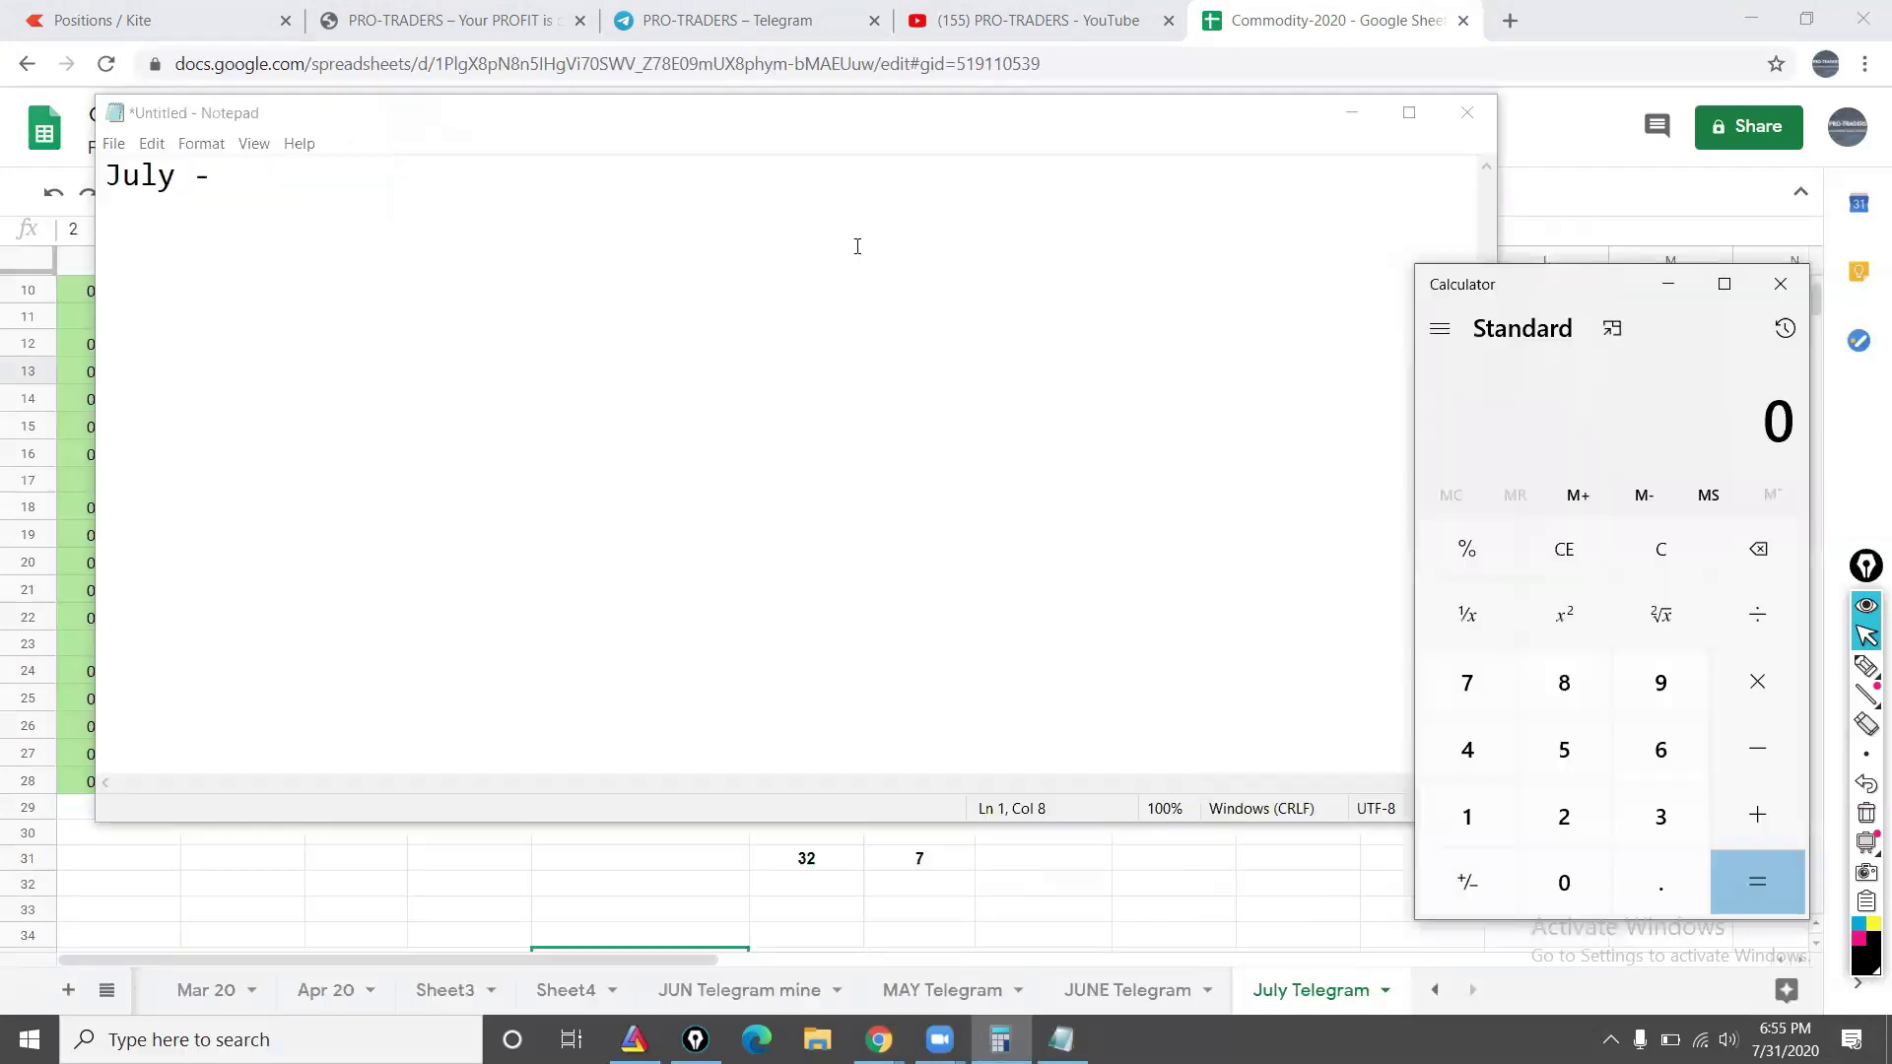
{"action": "left_click", "coordinate": [856, 245]}
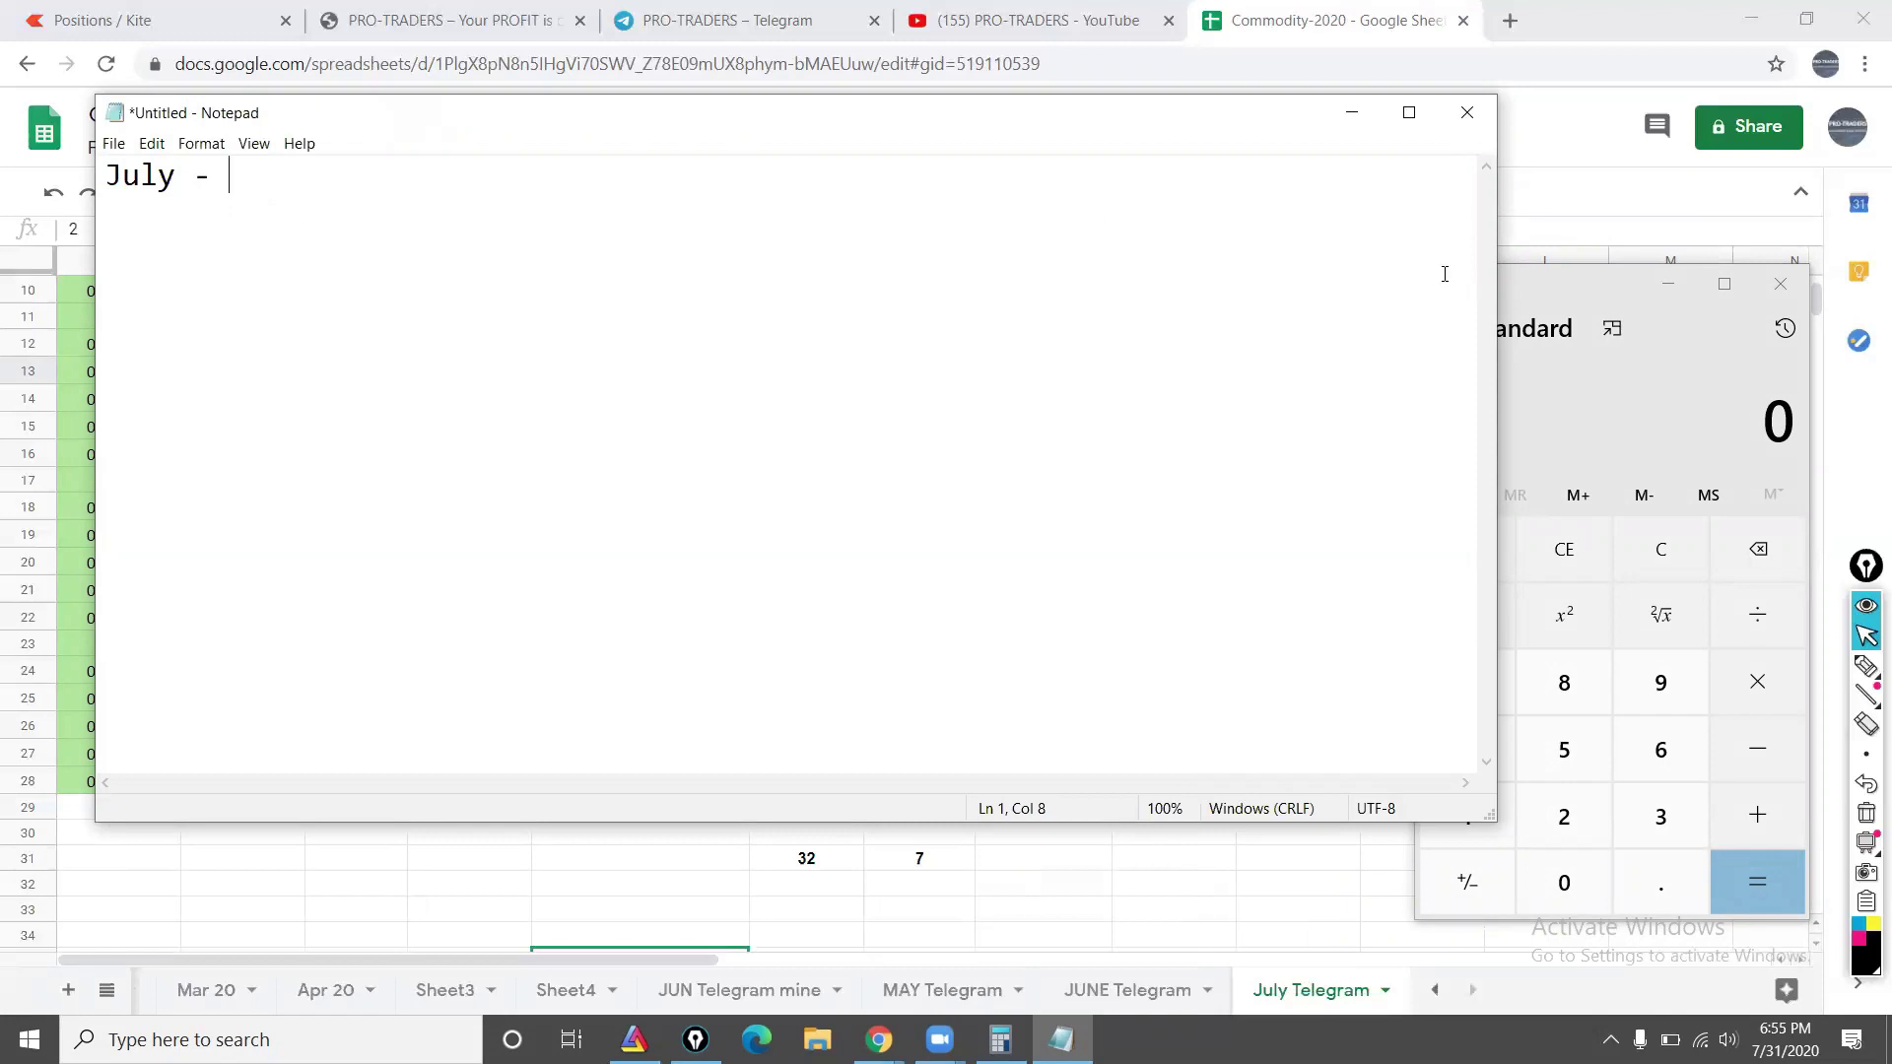
Step: Calculate 32 minus 7 in Calculator for the July net successful trades
{"action": "left_click", "coordinate": [1561, 289]}
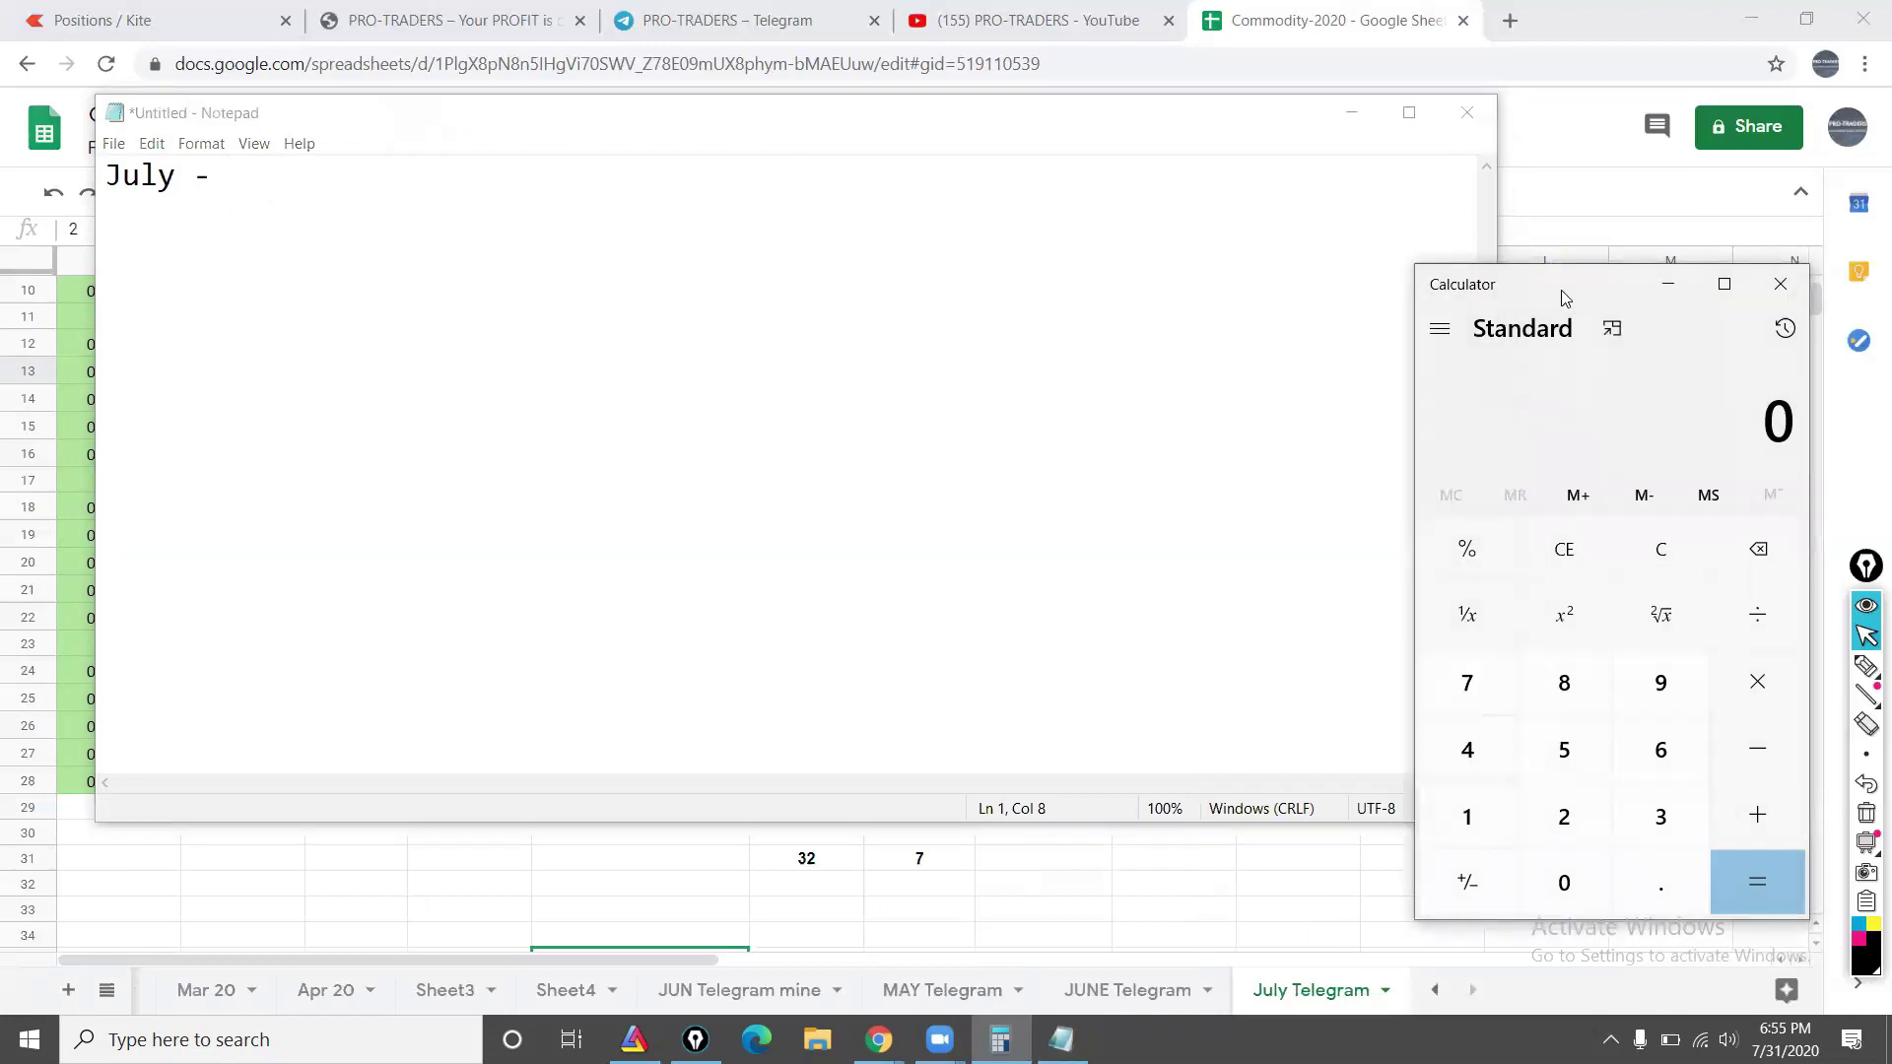
{"action": "type", "text": "32"}
{"action": "key", "text": "minus"}
{"action": "type", "text": "7 ="}
{"action": "key", "text": "Return"}
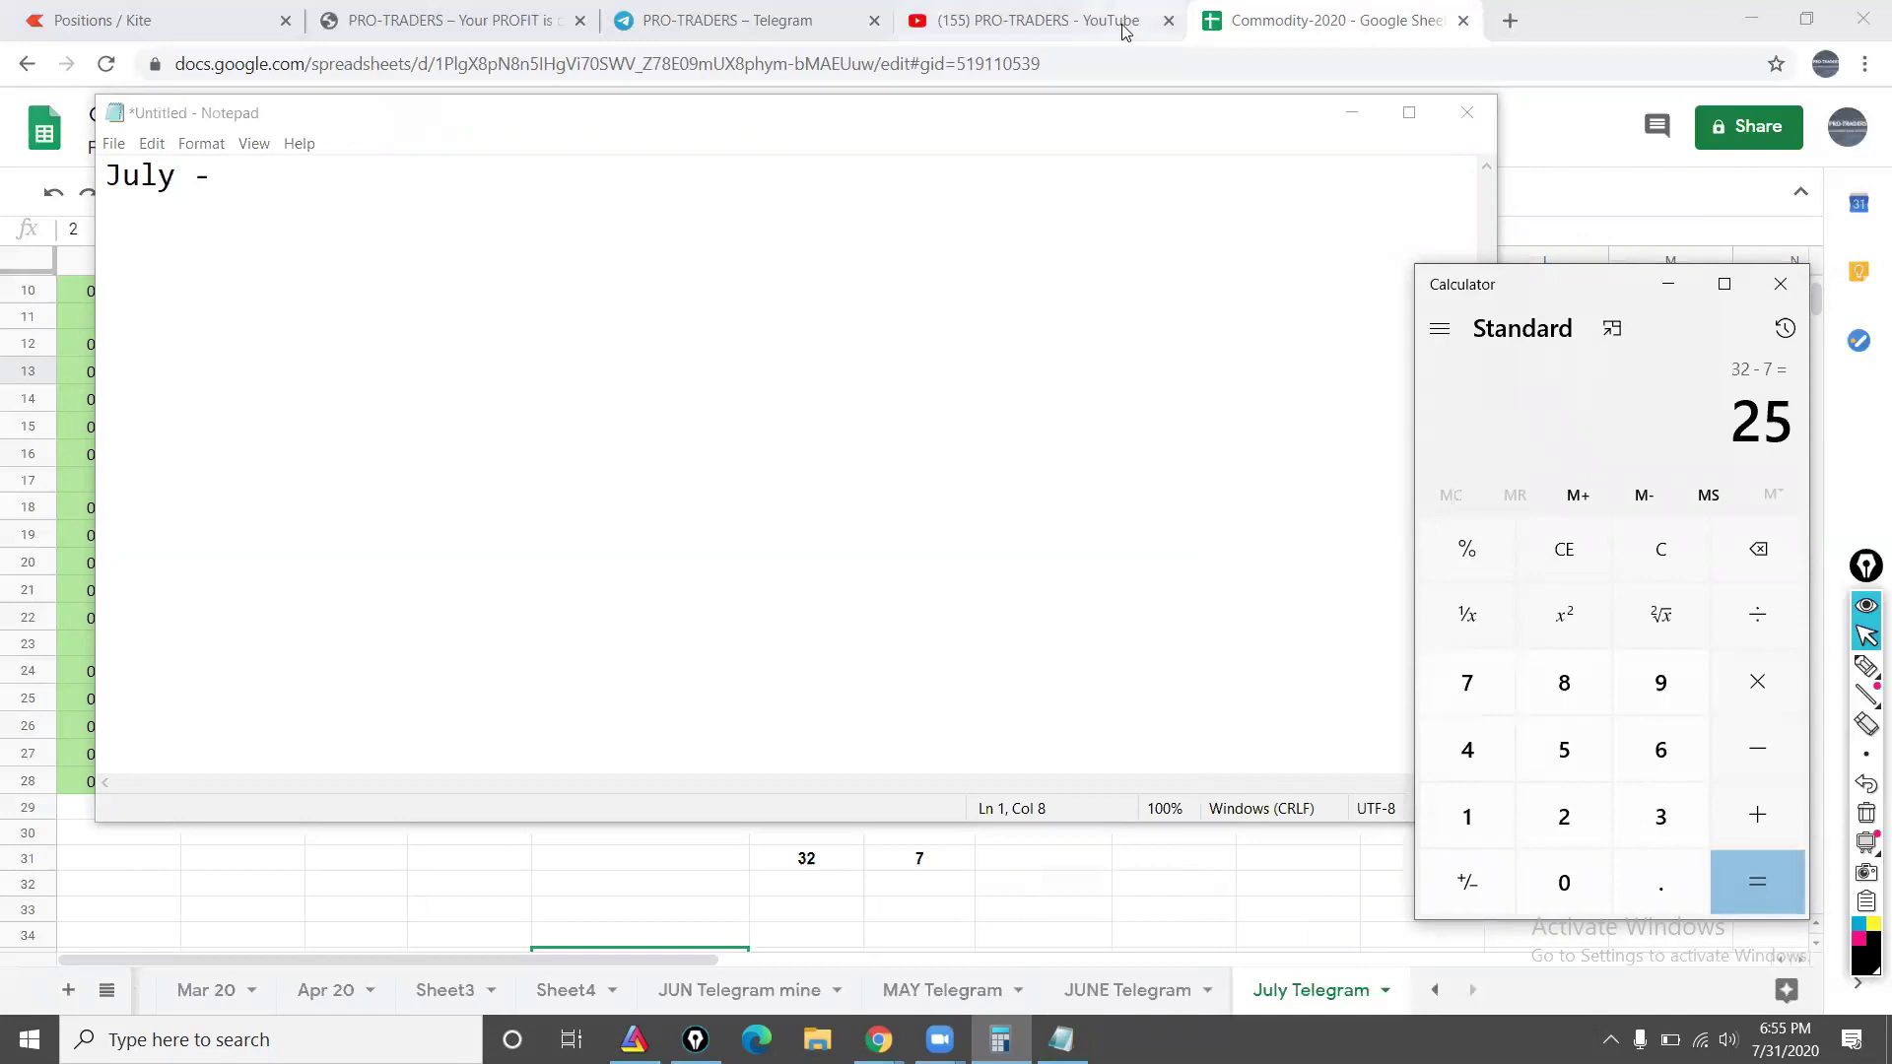
Step: Complete the July line in Notepad with "25*4000 - 1,00,000" and start a "June -" line below it
{"action": "left_click", "coordinate": [248, 192]}
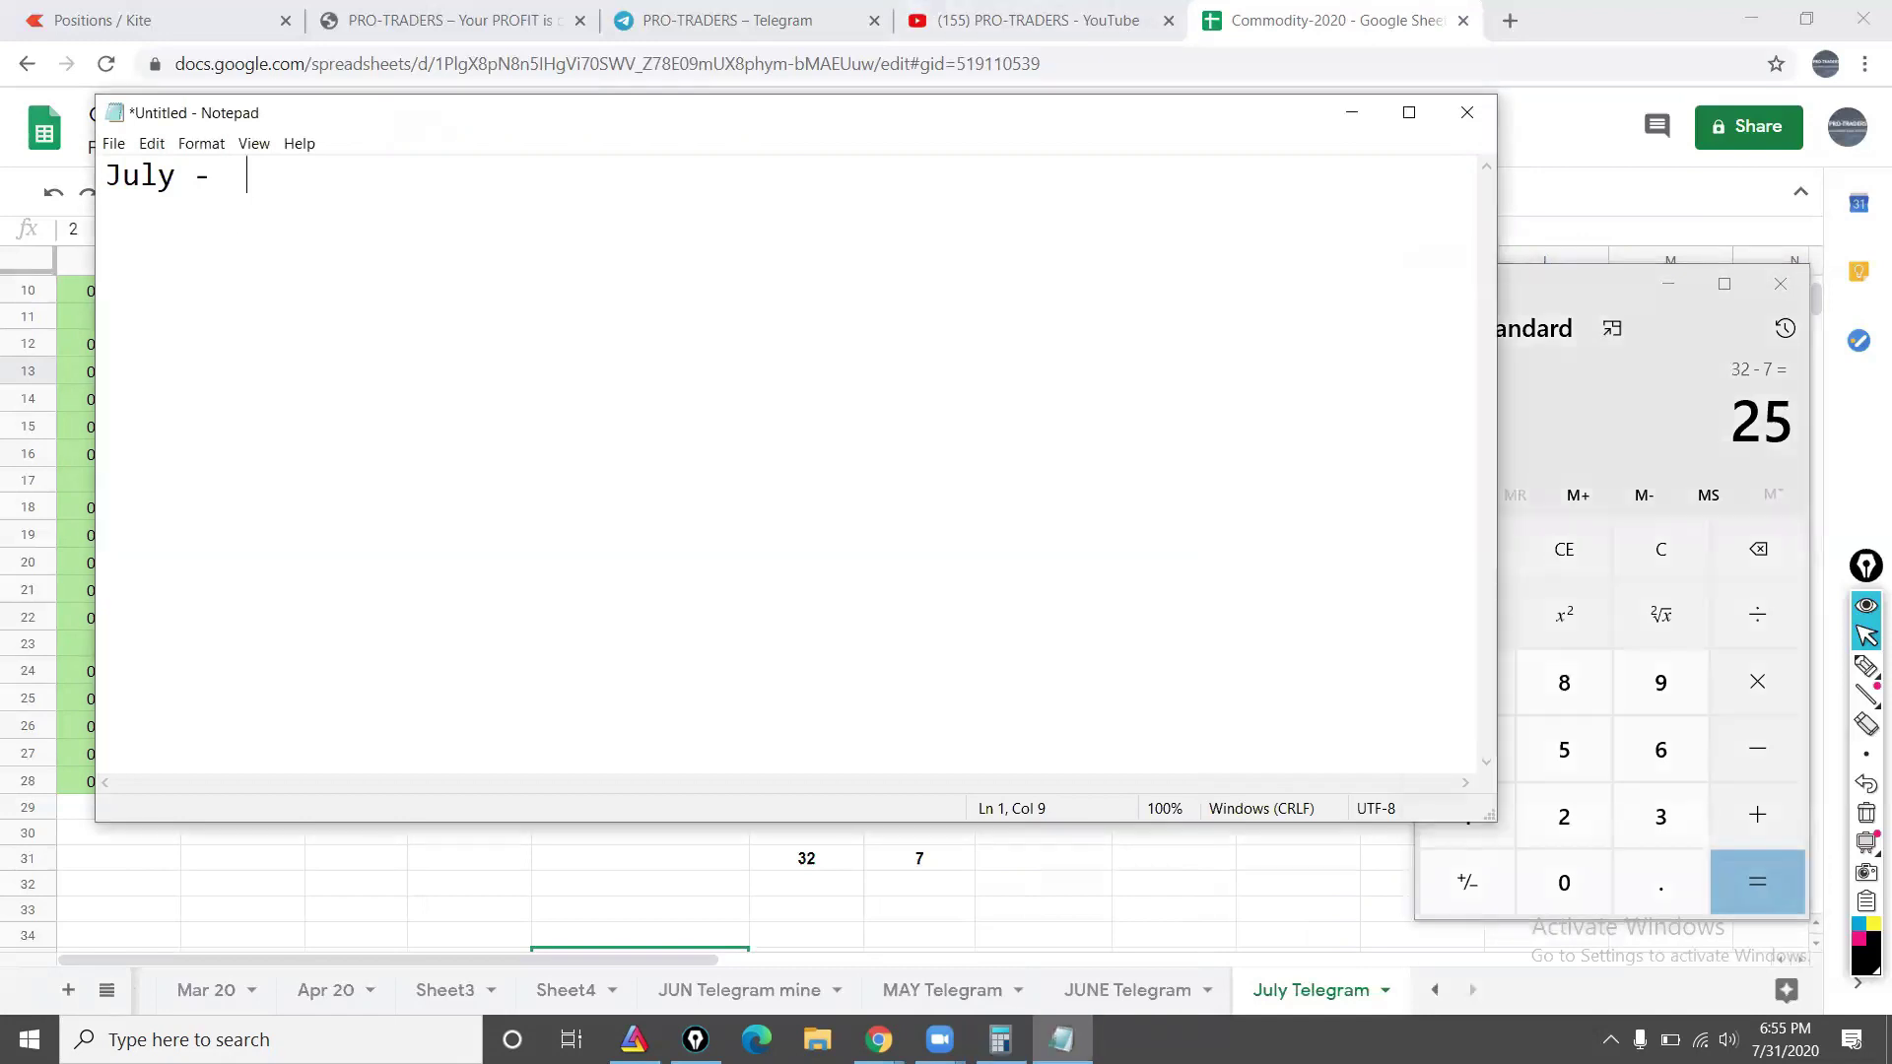
{"action": "key", "text": "BackSpace"}
{"action": "type", "text": "25#"}
{"action": "key", "text": "BackSpace"}
{"action": "type", "text": "84000"}
{"action": "key", "text": "BackSpace"}
{"action": "key", "text": "BackSpace"}
{"action": "key", "text": "BackSpace"}
{"action": "key", "text": "BackSpace"}
{"action": "key", "text": "BackSpace"}
{"action": "type", "text": "*4000 - 1"}
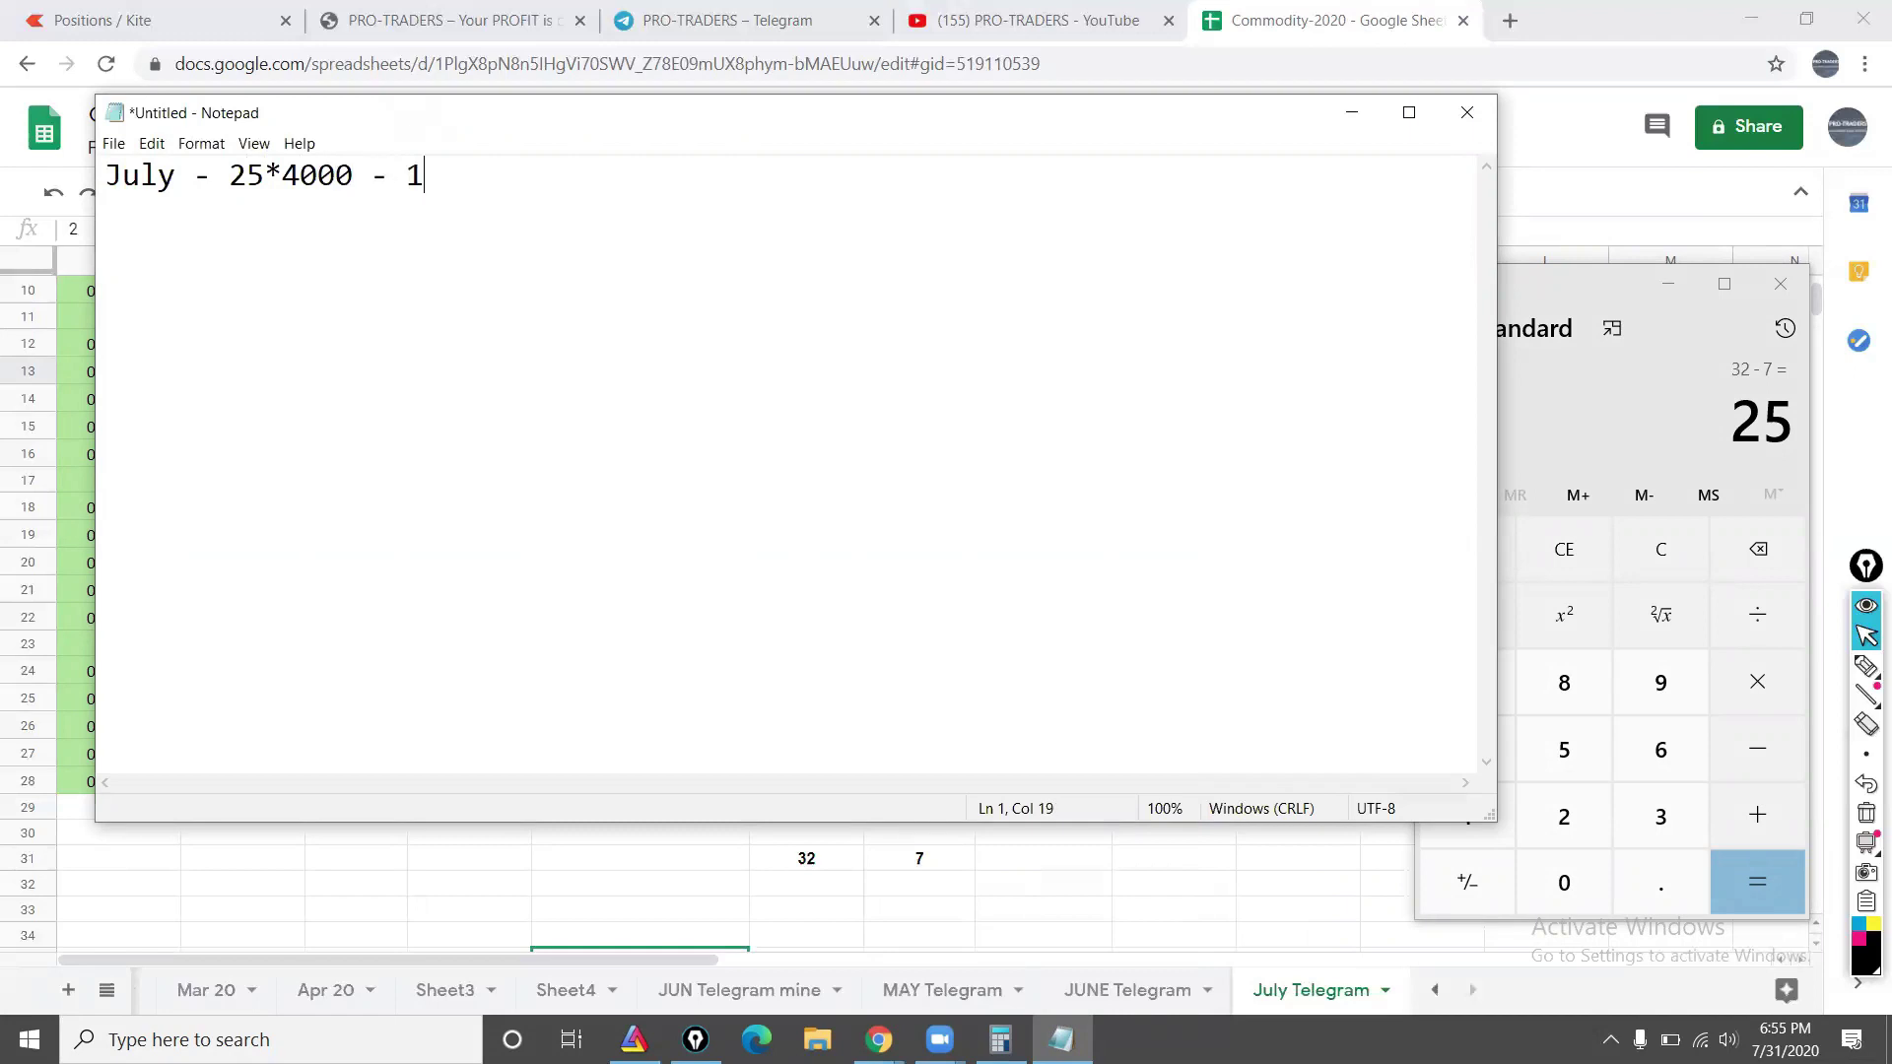
{"action": "type", "text": ",00,000"}
{"action": "key", "text": "Return"}
{"action": "type", "text": "June -"}
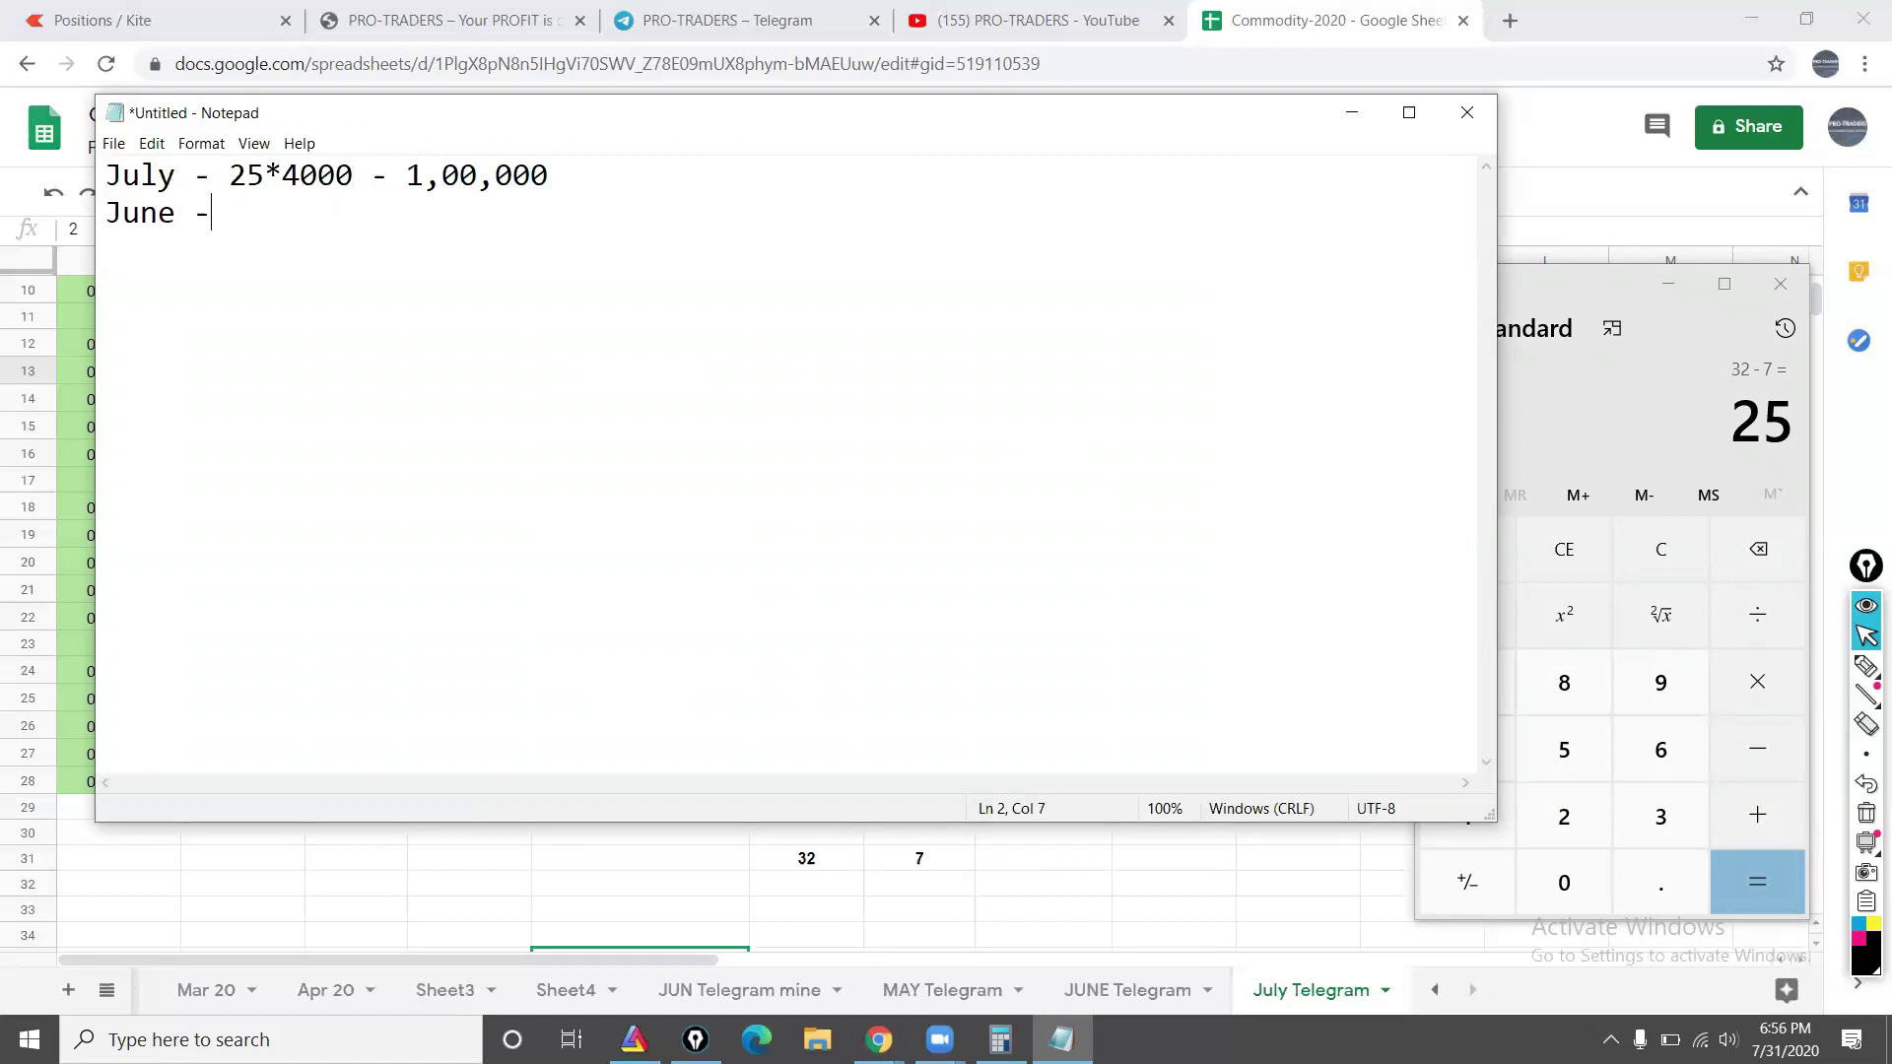
Step: Return to the July Telegram sheet and point out the success and failed totals in row 31
{"action": "left_click", "coordinate": [1034, 907]}
{"action": "left_click", "coordinate": [803, 858]}
{"action": "left_click", "coordinate": [933, 867]}
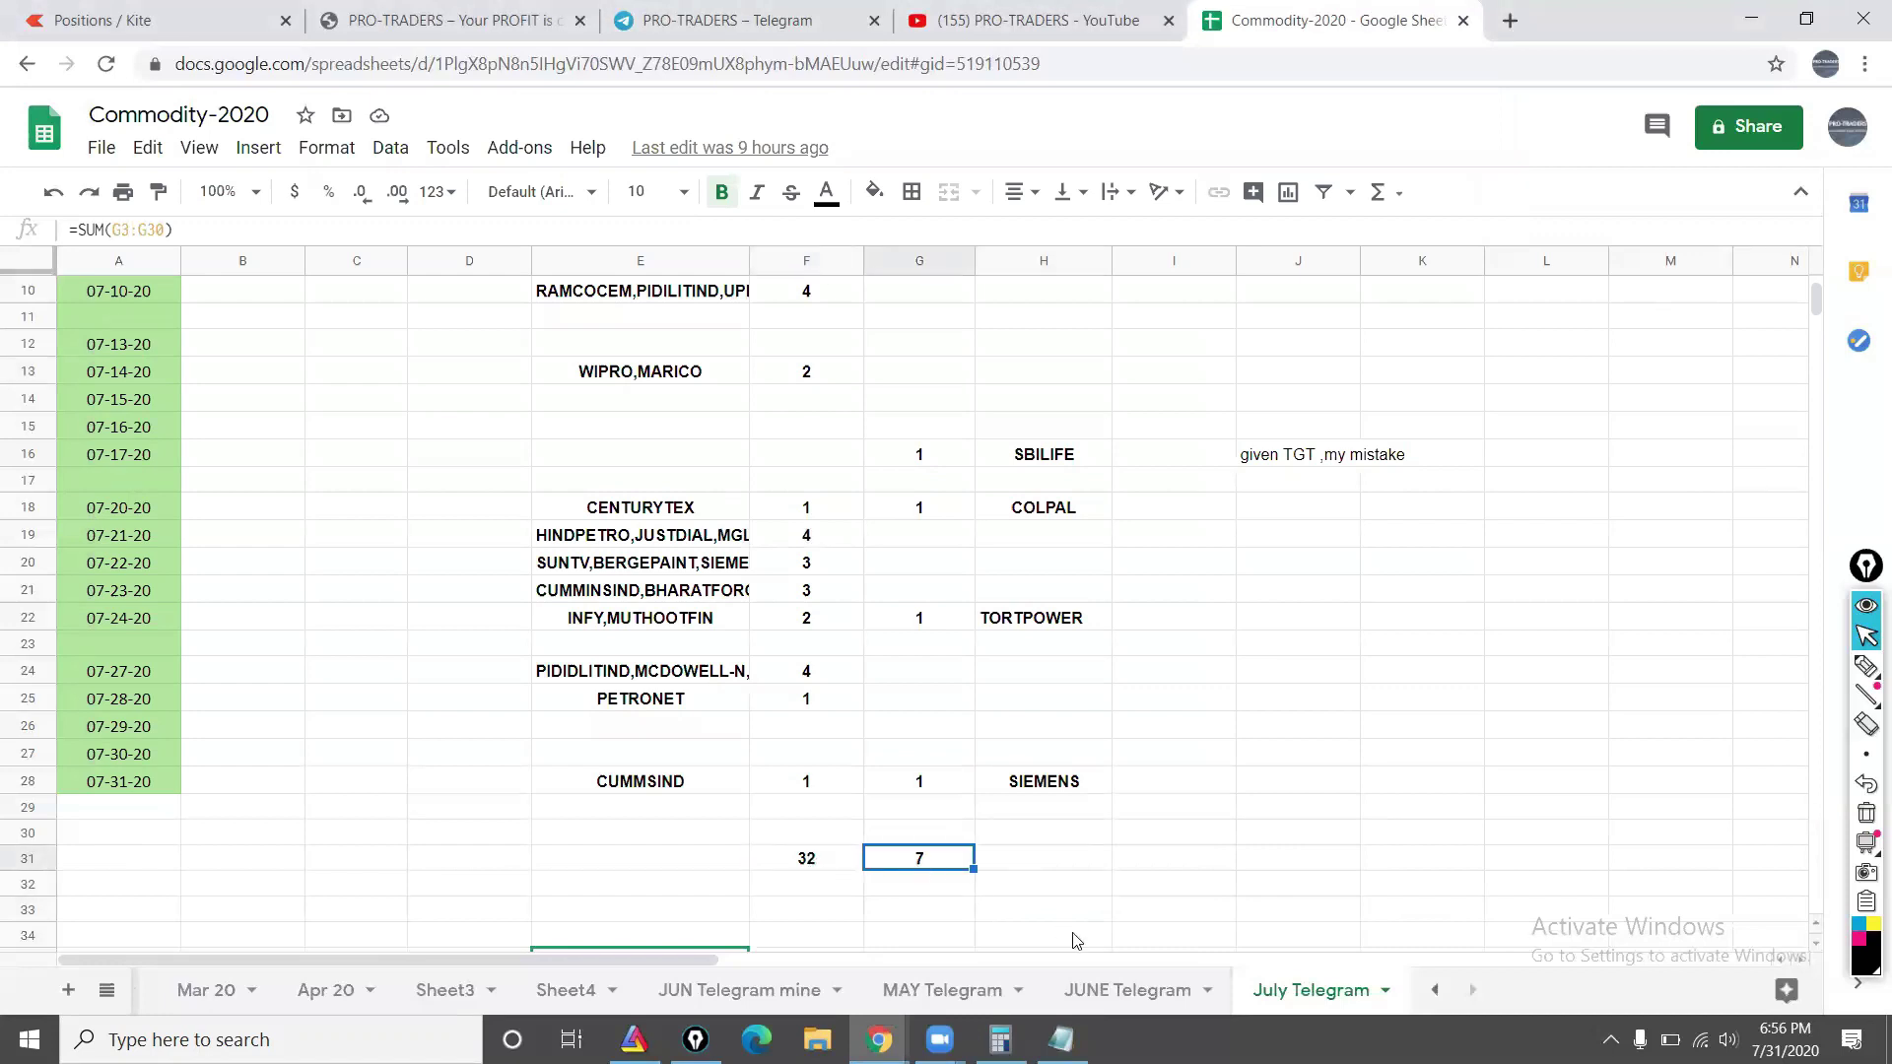
Step: Open the JUNE Telegram sheet and go to the success total in row 29
{"action": "left_click", "coordinate": [1097, 995]}
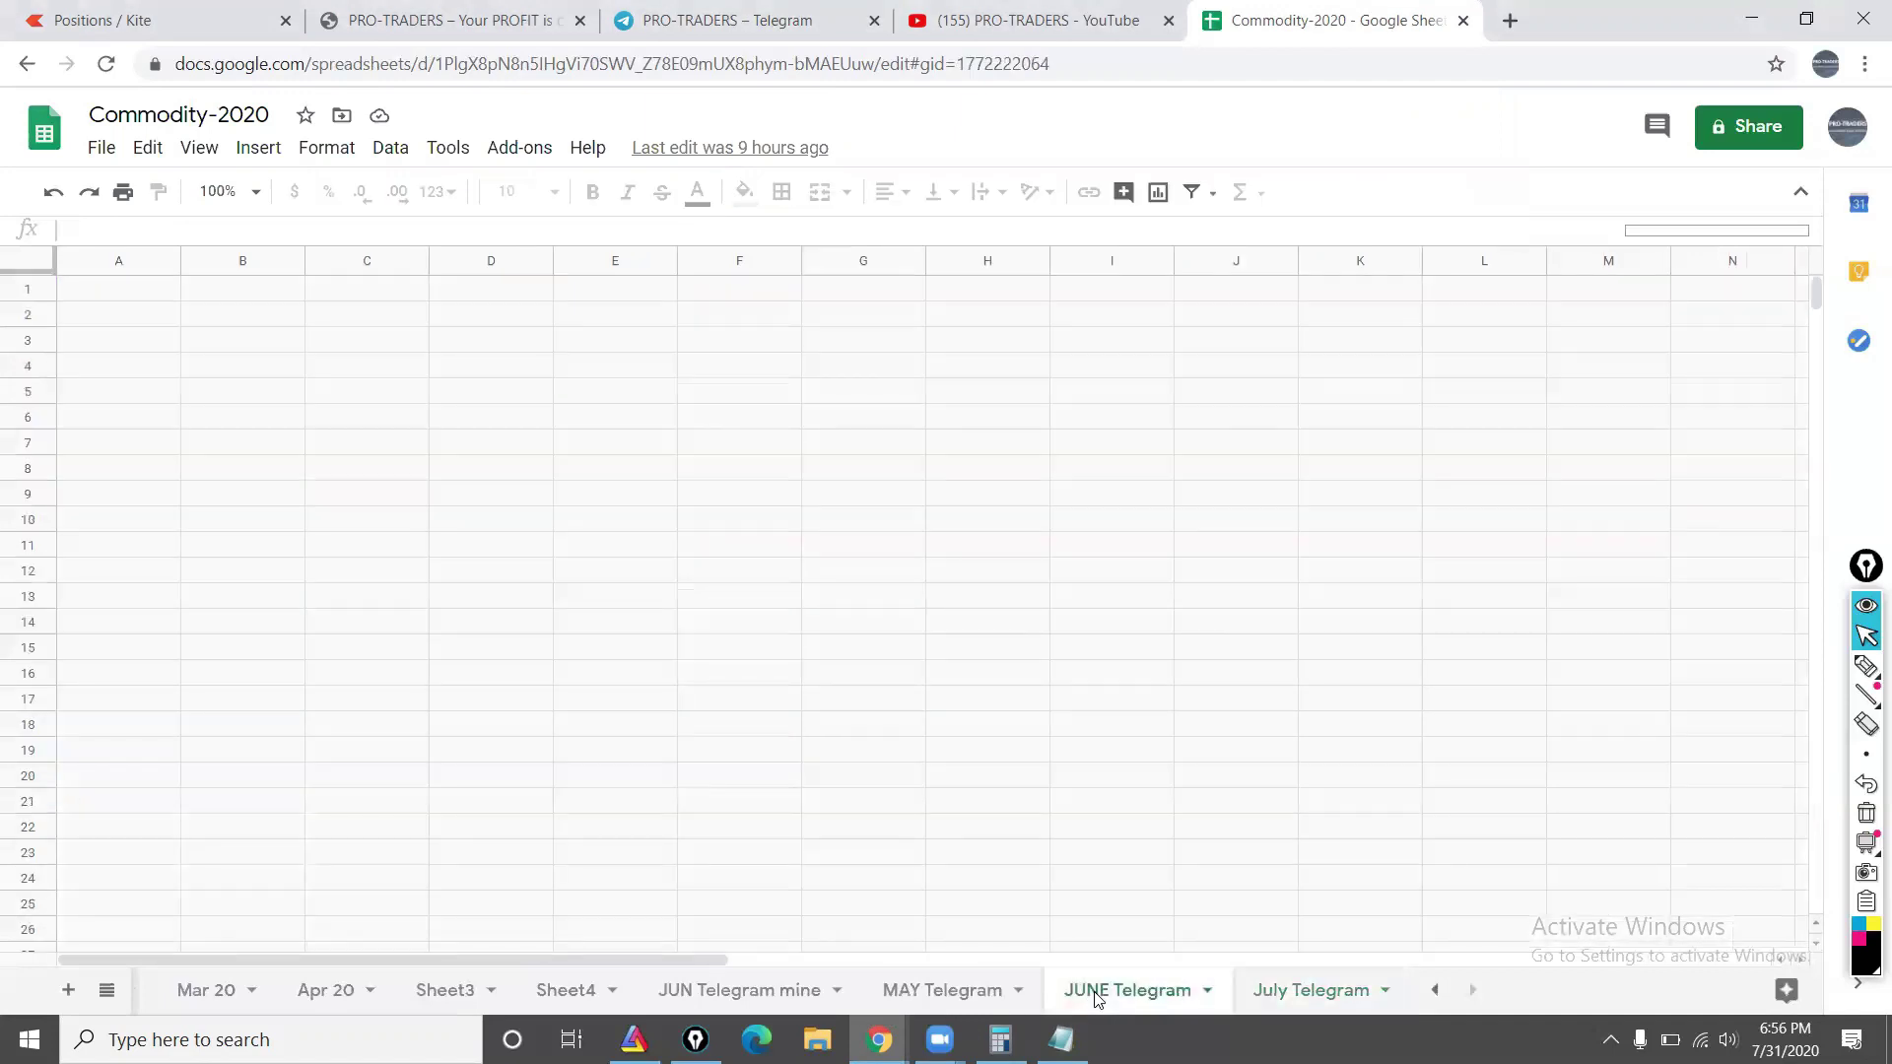
{"action": "left_click", "coordinate": [757, 497]}
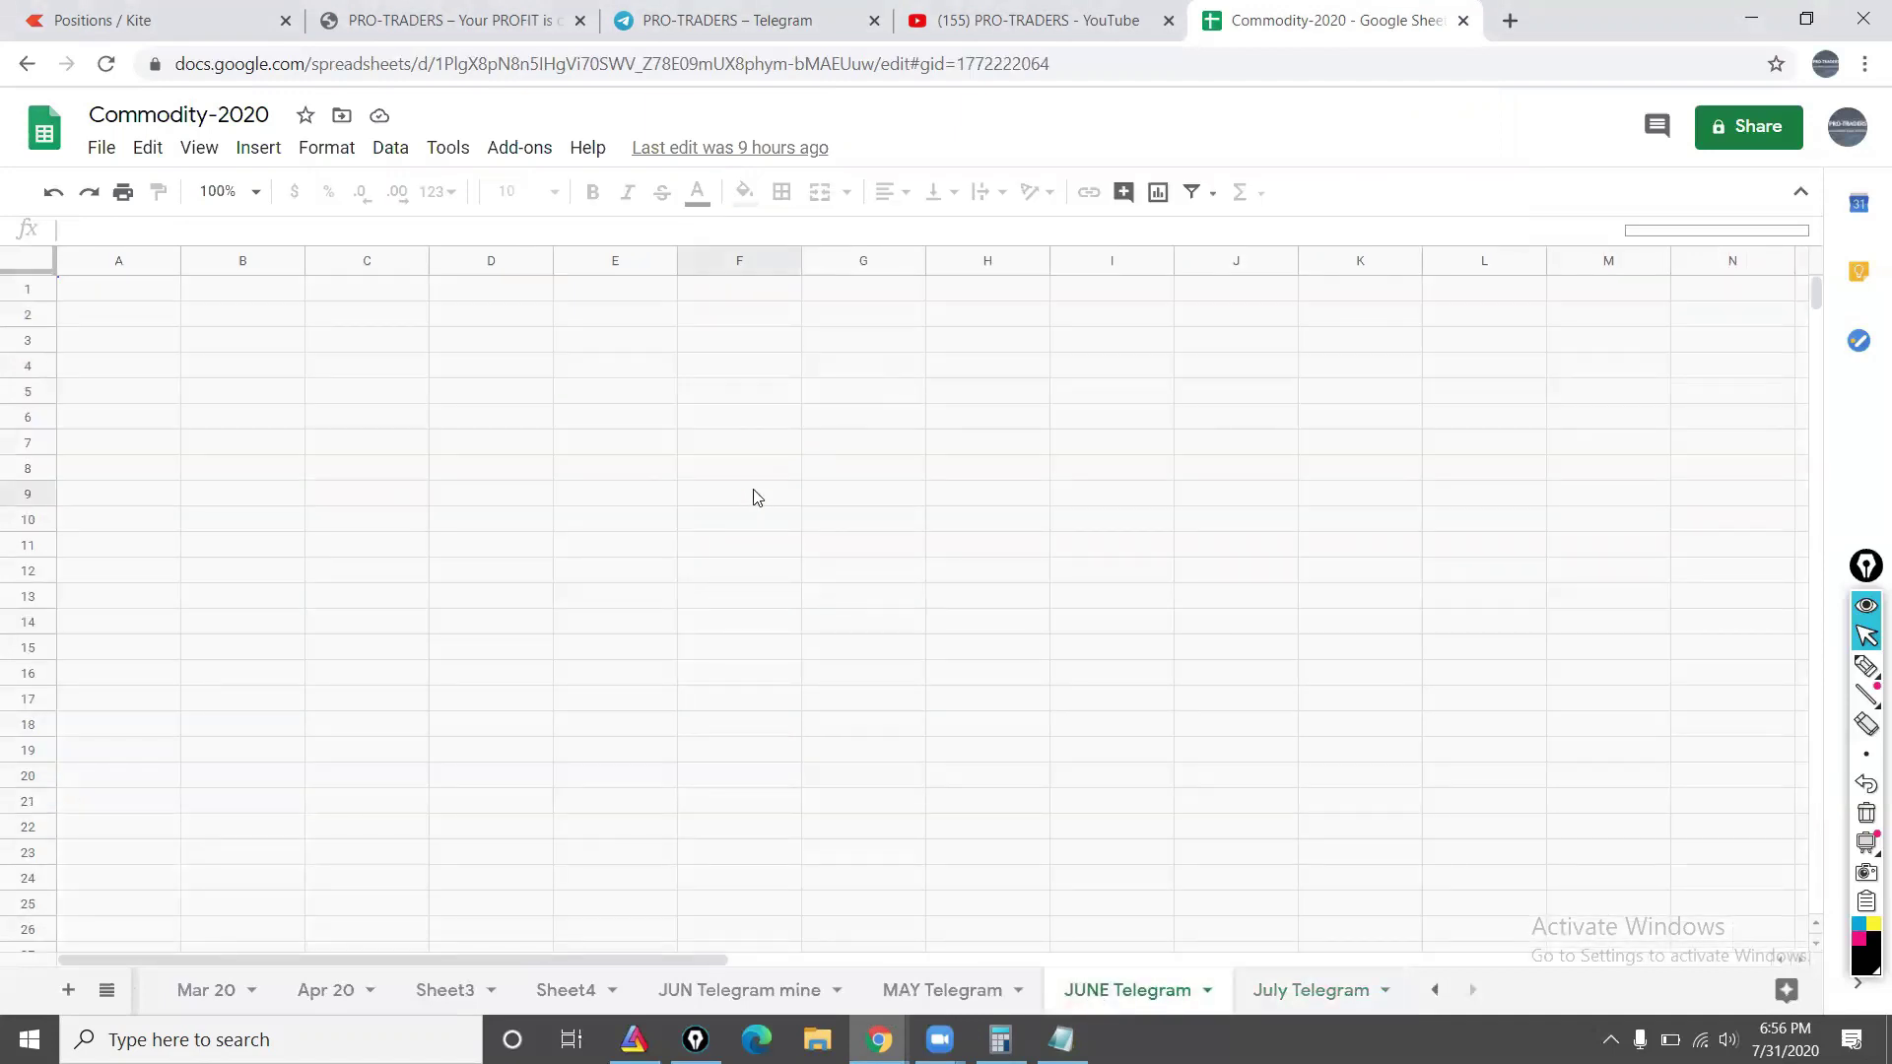
{"action": "left_click", "coordinate": [1152, 394]}
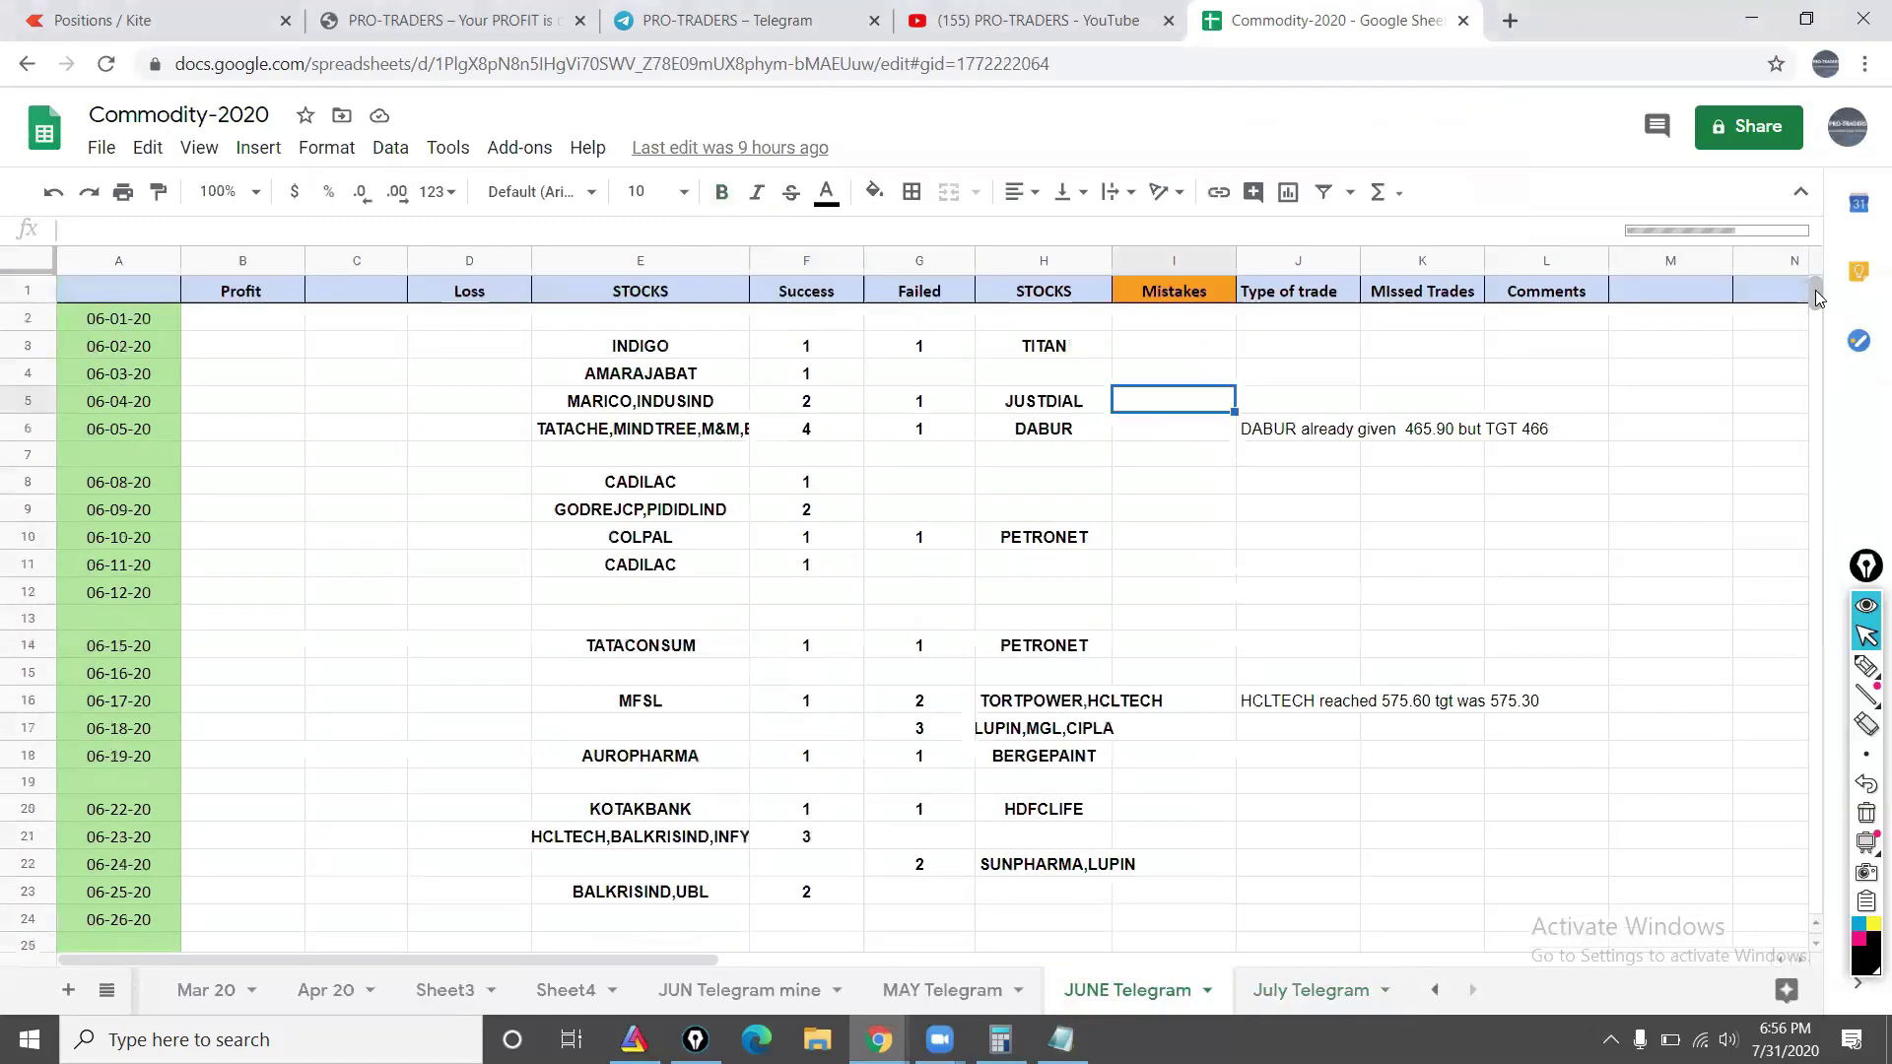
{"action": "left_click", "coordinate": [860, 545]}
{"action": "key", "text": "Down"}
{"action": "key", "text": "Down"}
{"action": "key", "text": "Down"}
{"action": "key", "text": "Down"}
{"action": "key", "text": "Down"}
{"action": "key", "text": "Down"}
{"action": "key", "text": "Down"}
{"action": "key", "text": "Down"}
{"action": "key", "text": "Down"}
{"action": "key", "text": "Down"}
{"action": "key", "text": "Down"}
{"action": "key", "text": "Down"}
{"action": "key", "text": "Down"}
{"action": "key", "text": "Down"}
{"action": "key", "text": "Down"}
{"action": "key", "text": "Down"}
{"action": "key", "text": "Down"}
{"action": "key", "text": "Down"}
{"action": "key", "text": "Down"}
{"action": "key", "text": "Down"}
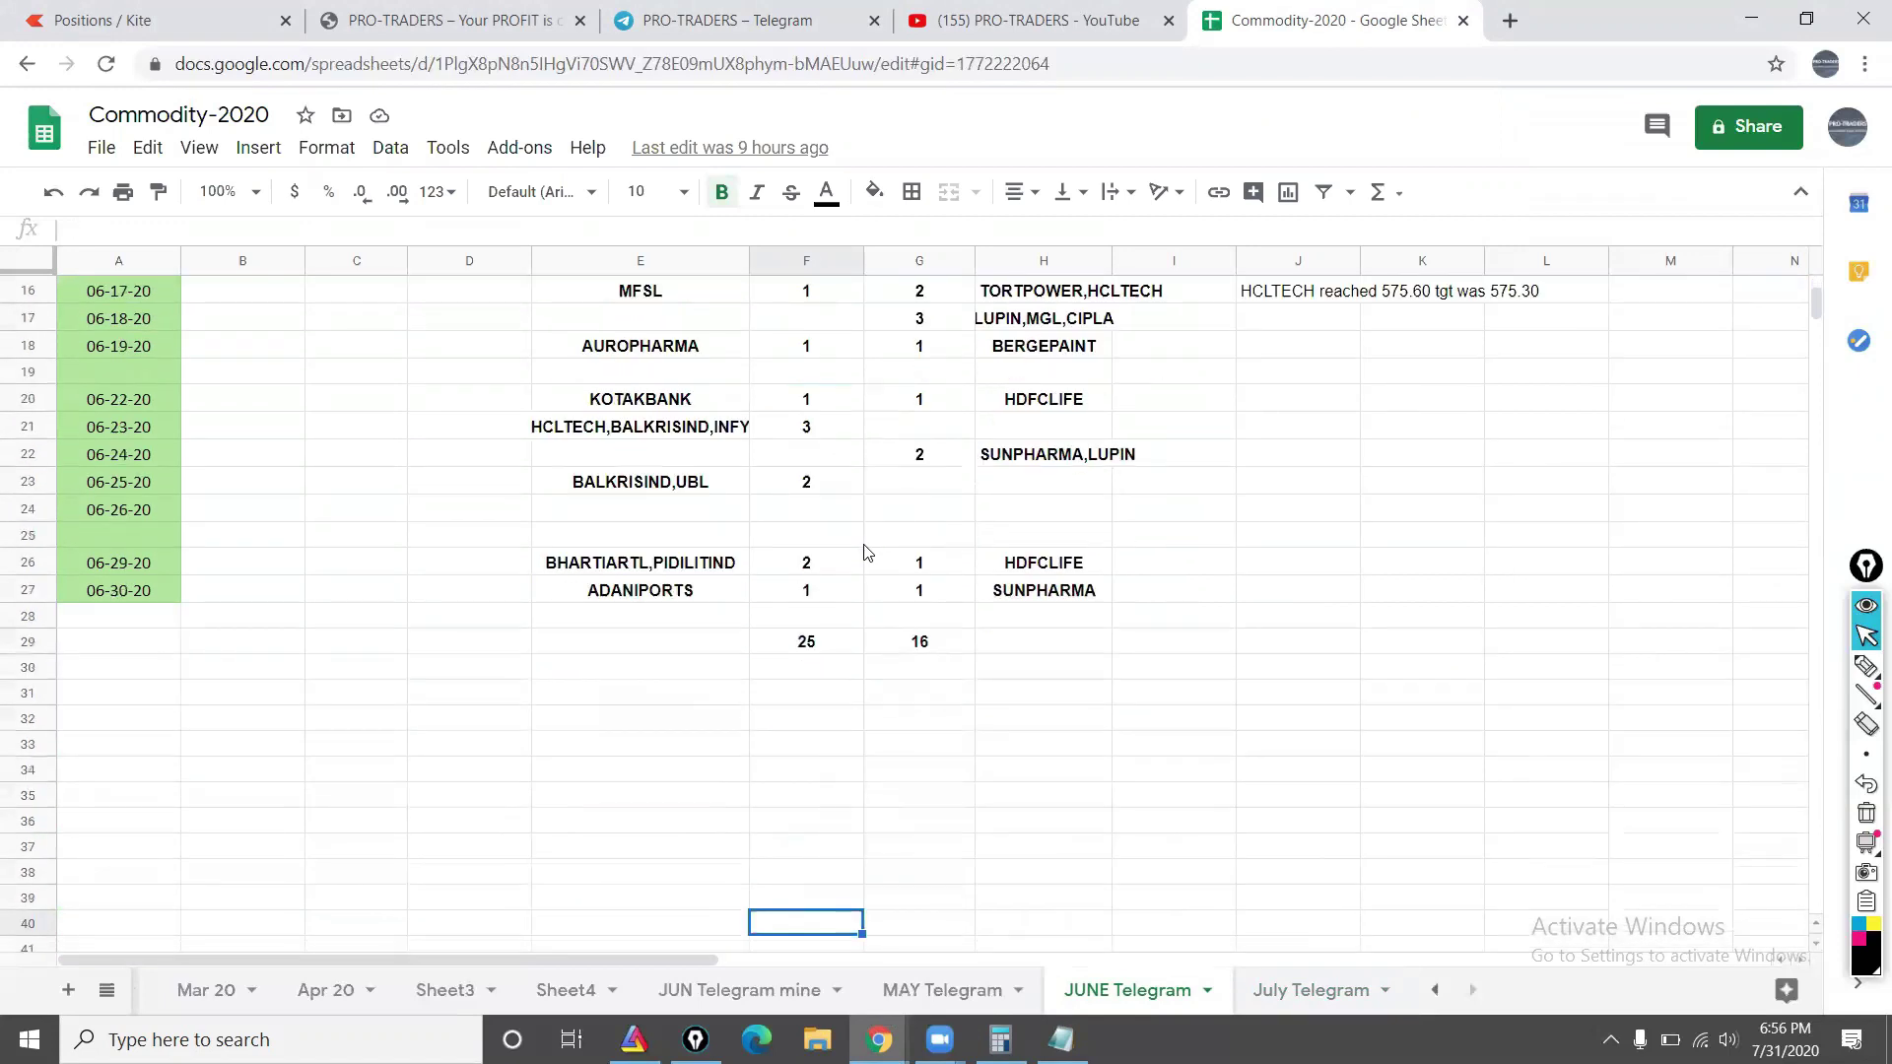
{"action": "key", "text": "Up"}
{"action": "key", "text": "Up"}
{"action": "key", "text": "Up"}
{"action": "key", "text": "Up"}
{"action": "key", "text": "Up"}
{"action": "key", "text": "Up"}
{"action": "key", "text": "Up"}
{"action": "key", "text": "Up"}
{"action": "key", "text": "Up"}
{"action": "key", "text": "Up"}
{"action": "key", "text": "Up"}
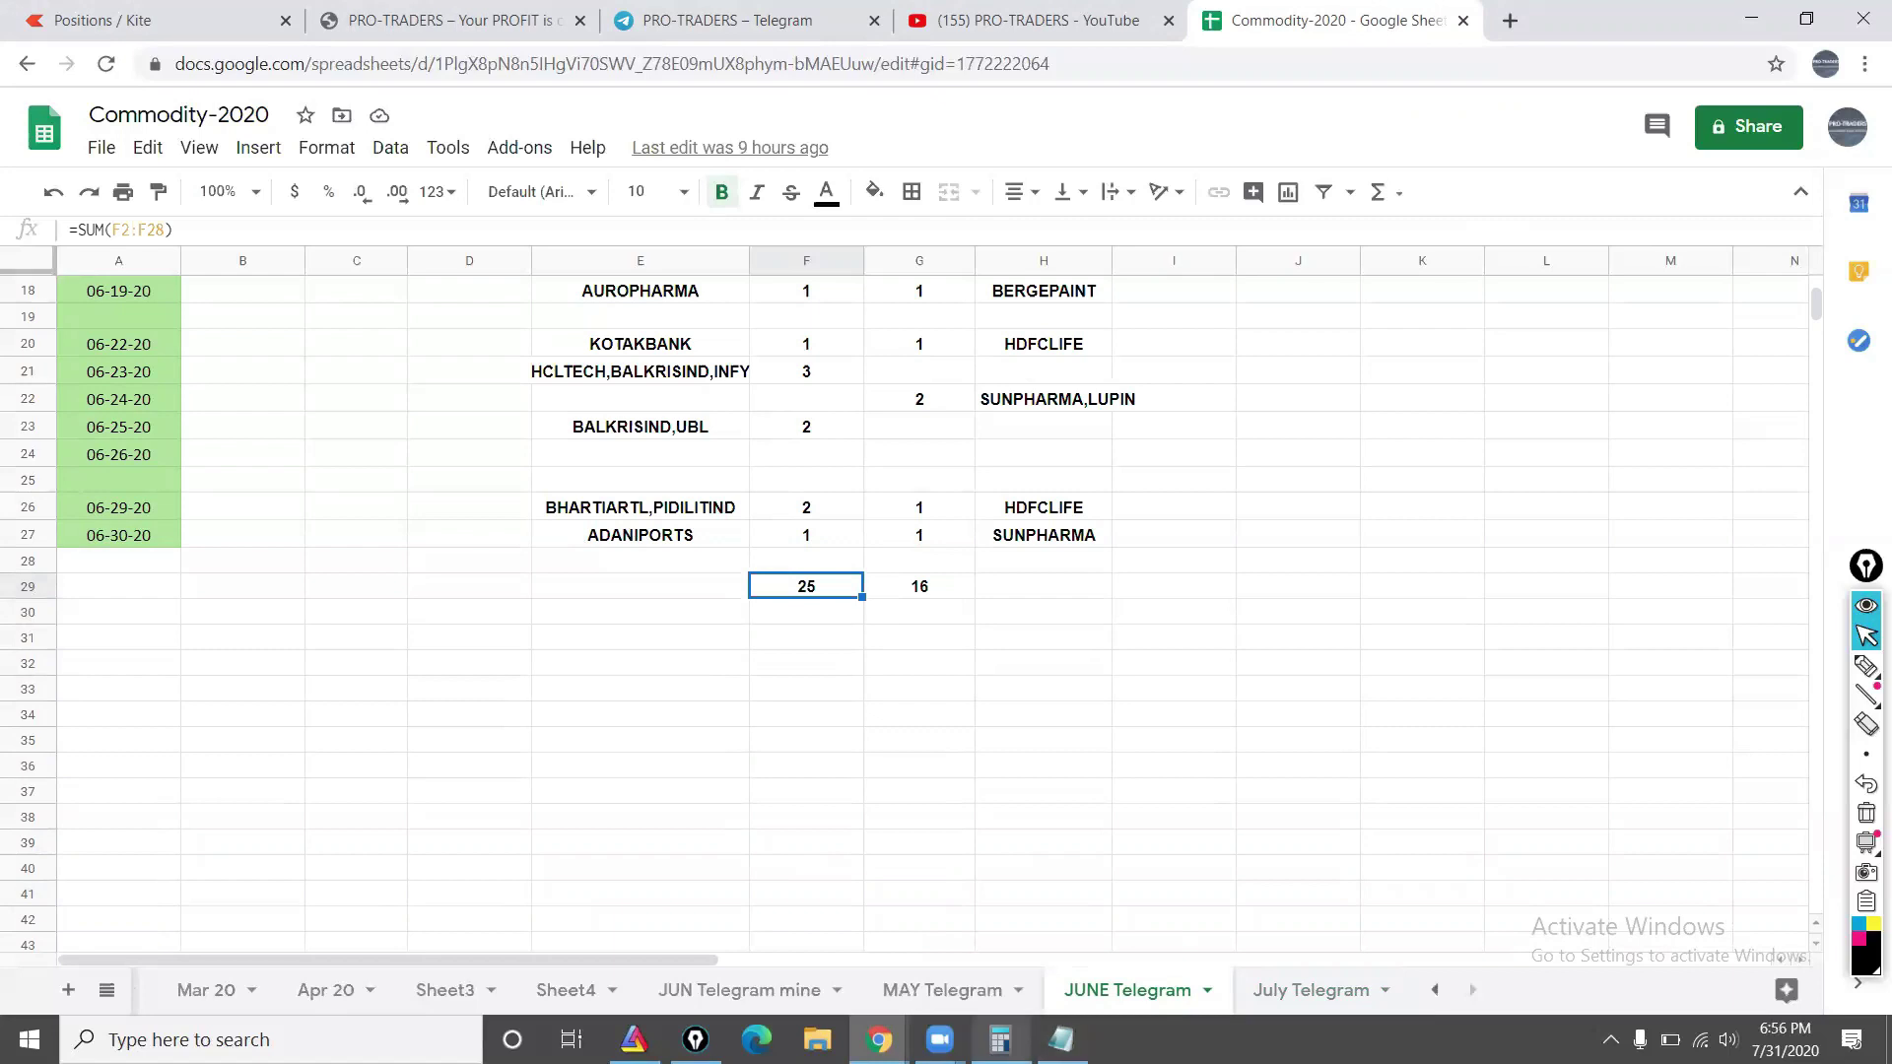
Step: Calculate 25 minus 16 in Calculator for June and multiply the result by 4000
{"action": "left_click", "coordinate": [1000, 1039]}
{"action": "key", "text": "Escape"}
{"action": "type", "text": "25"}
{"action": "key", "text": "minus"}
{"action": "type", "text": "16"}
{"action": "key", "text": "Return"}
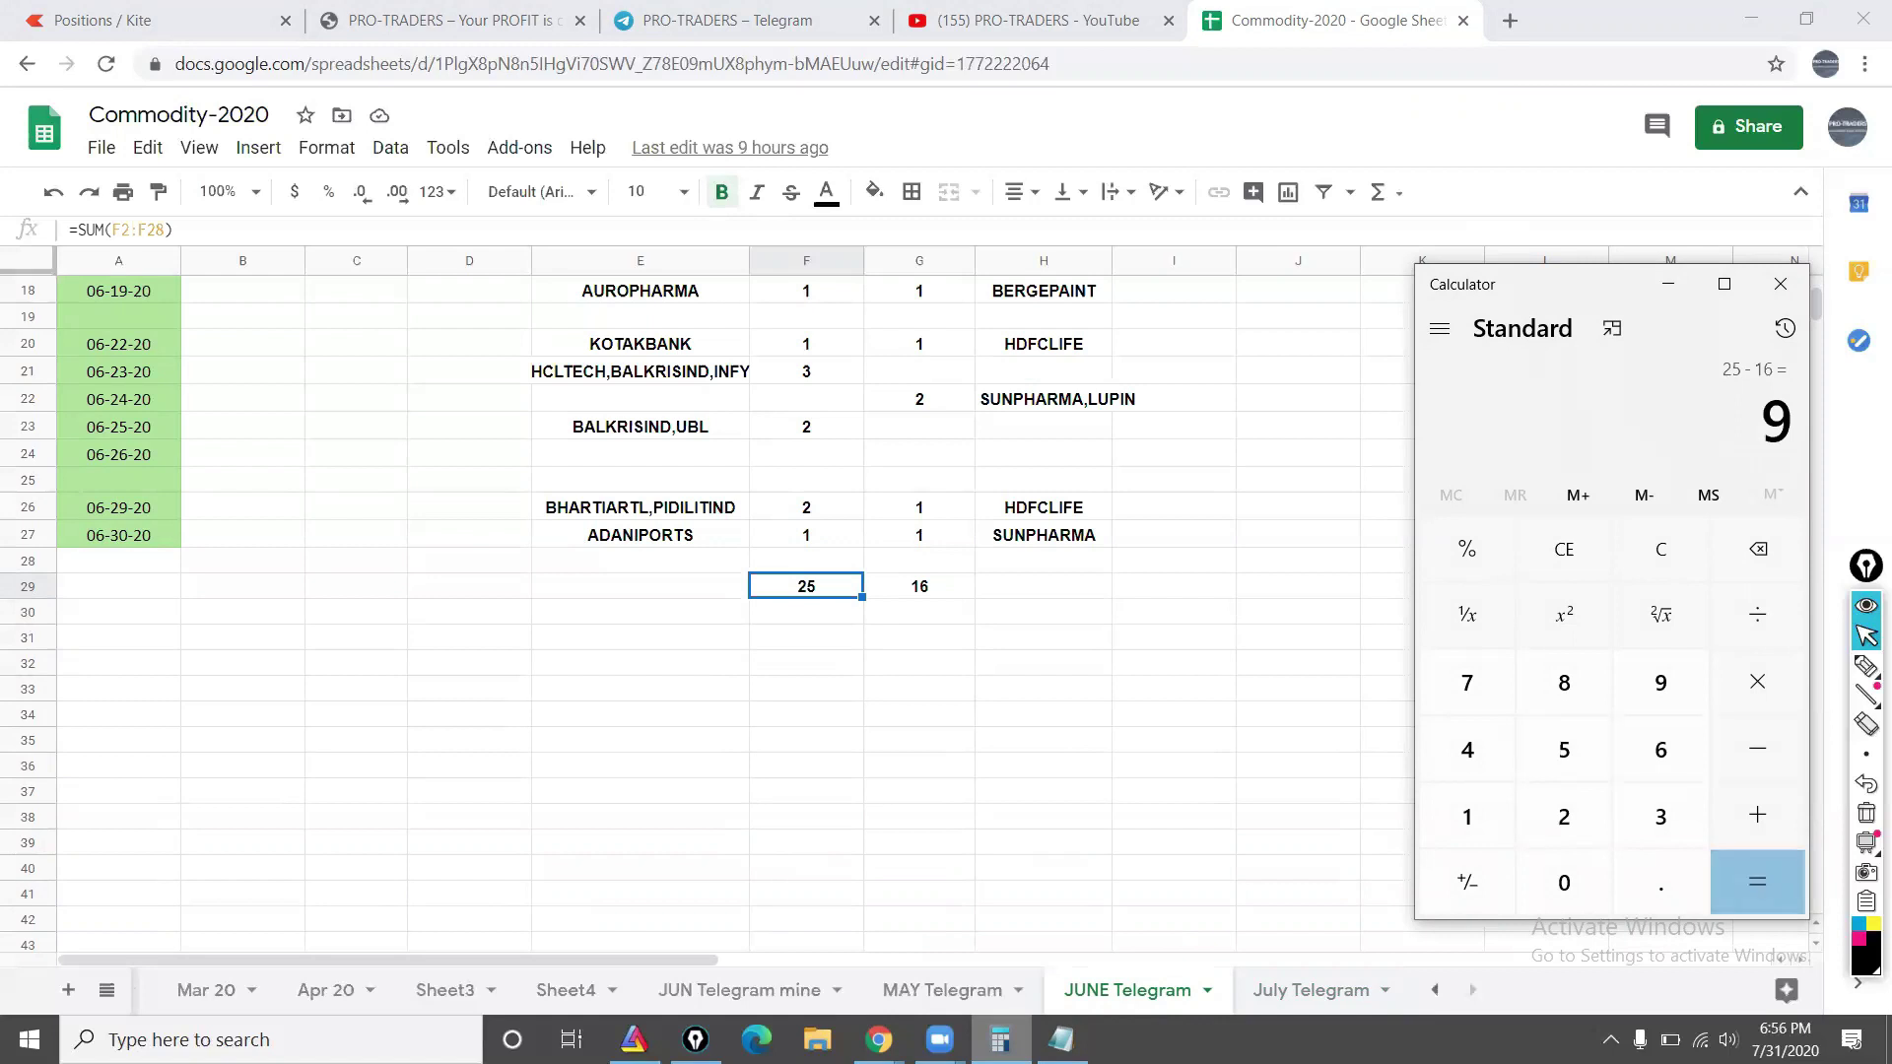
{"action": "key", "text": "asterisk"}
{"action": "type", "text": "4"}
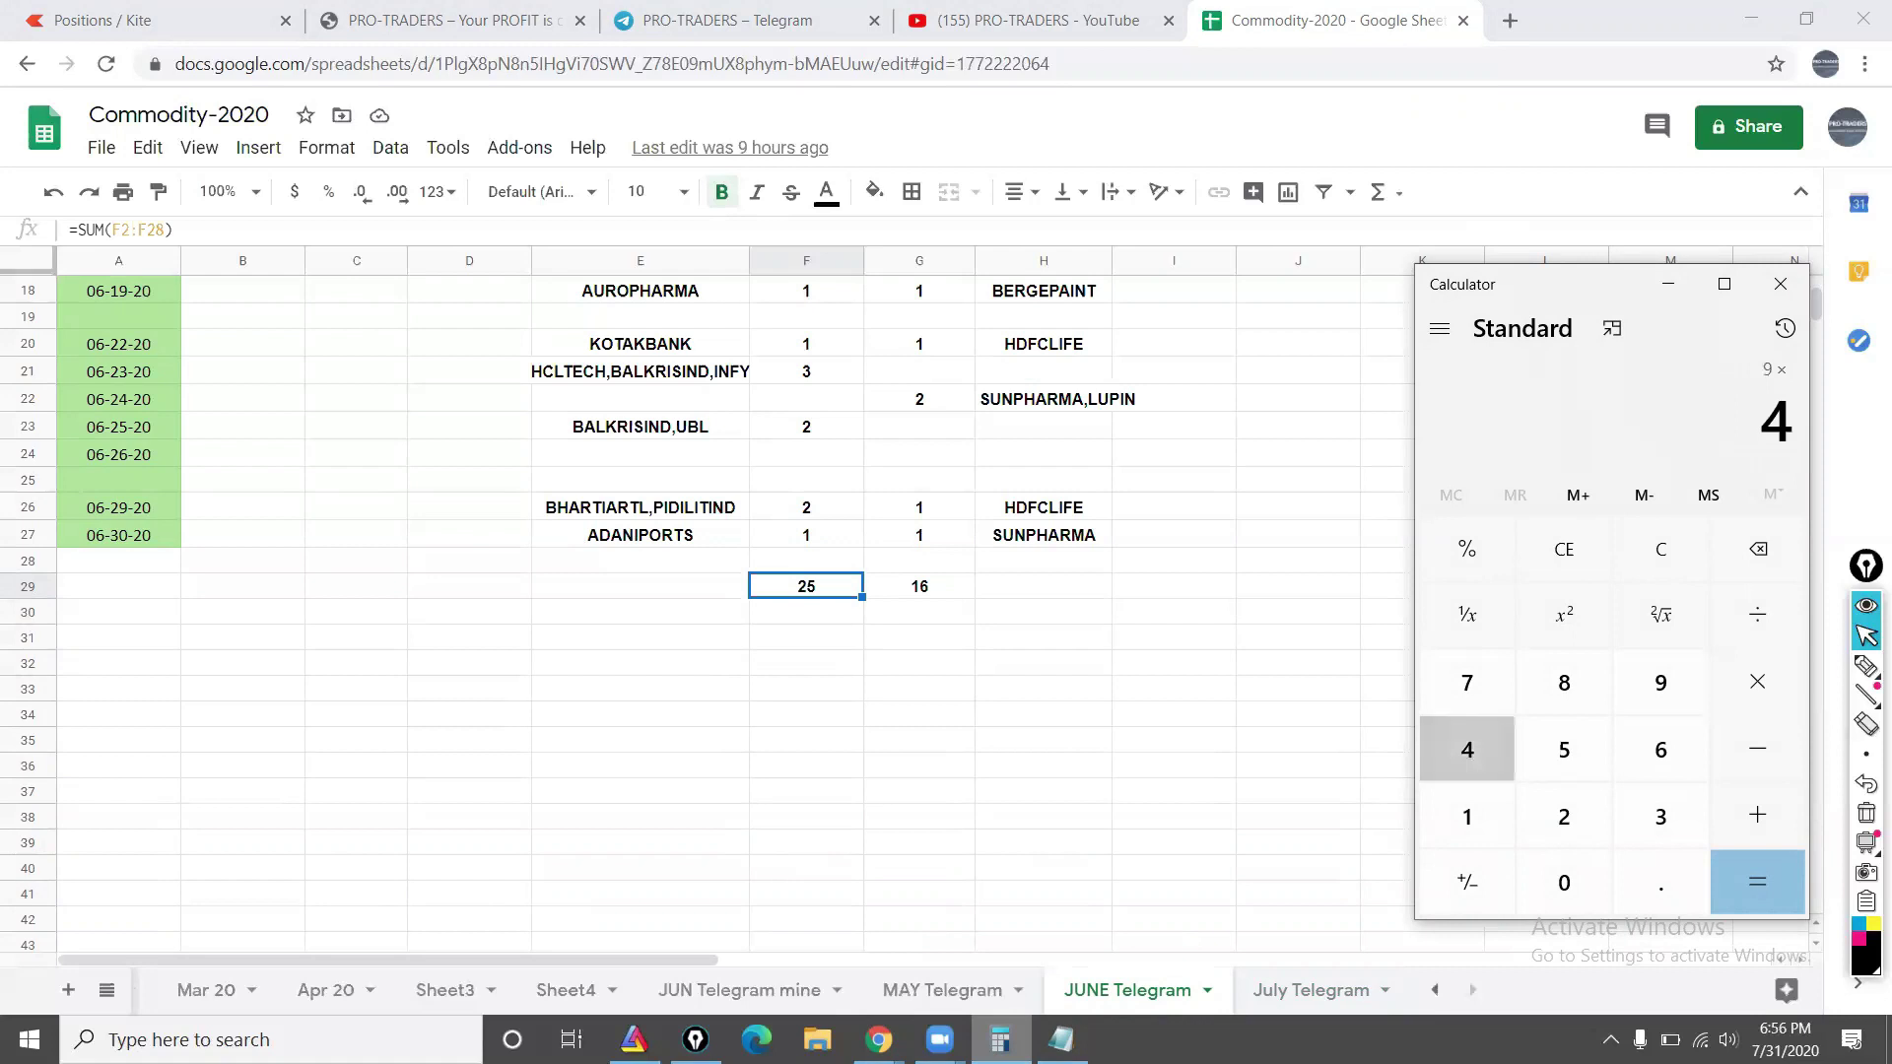
{"action": "type", "text": "0000"}
{"action": "key", "text": "Return"}
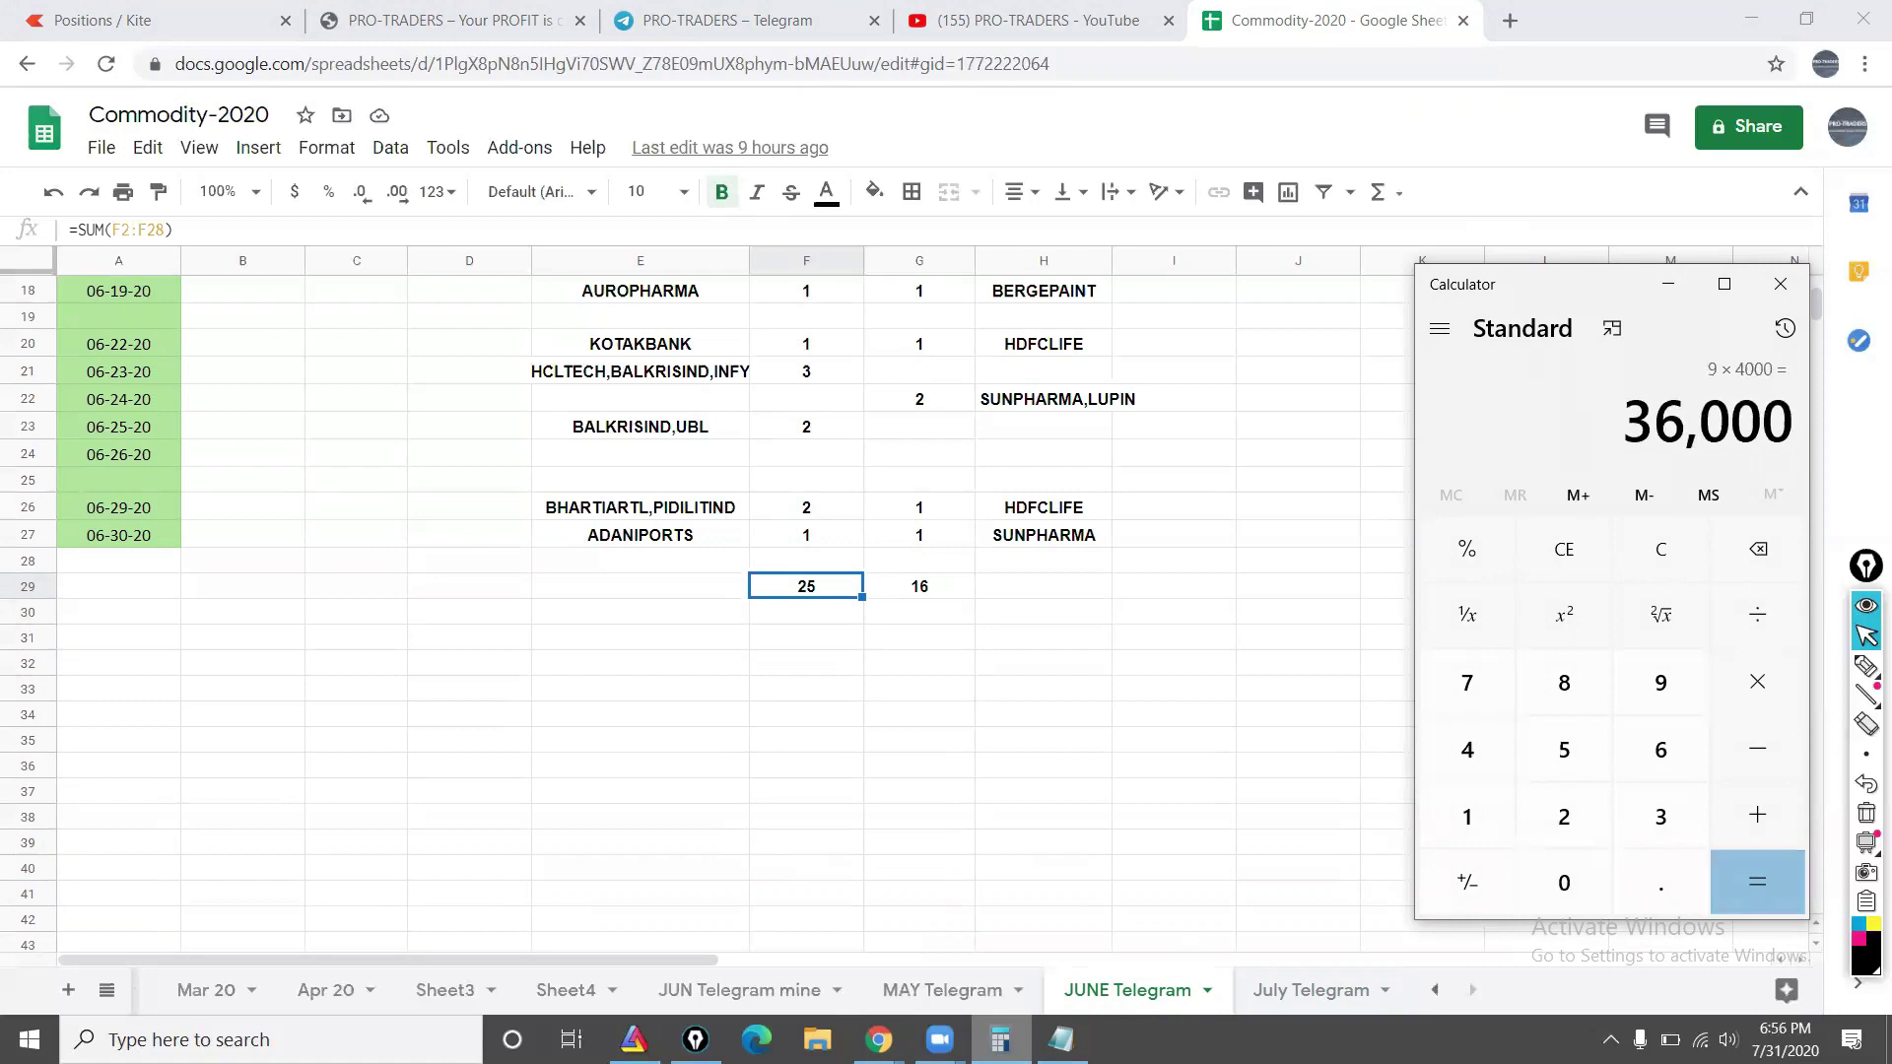
Step: Complete the June line in Notepad with "9 * 4000 - 36000" and start a "MAY -" line below it
{"action": "left_click", "coordinate": [1061, 1040]}
{"action": "type", "text": "9 * "}
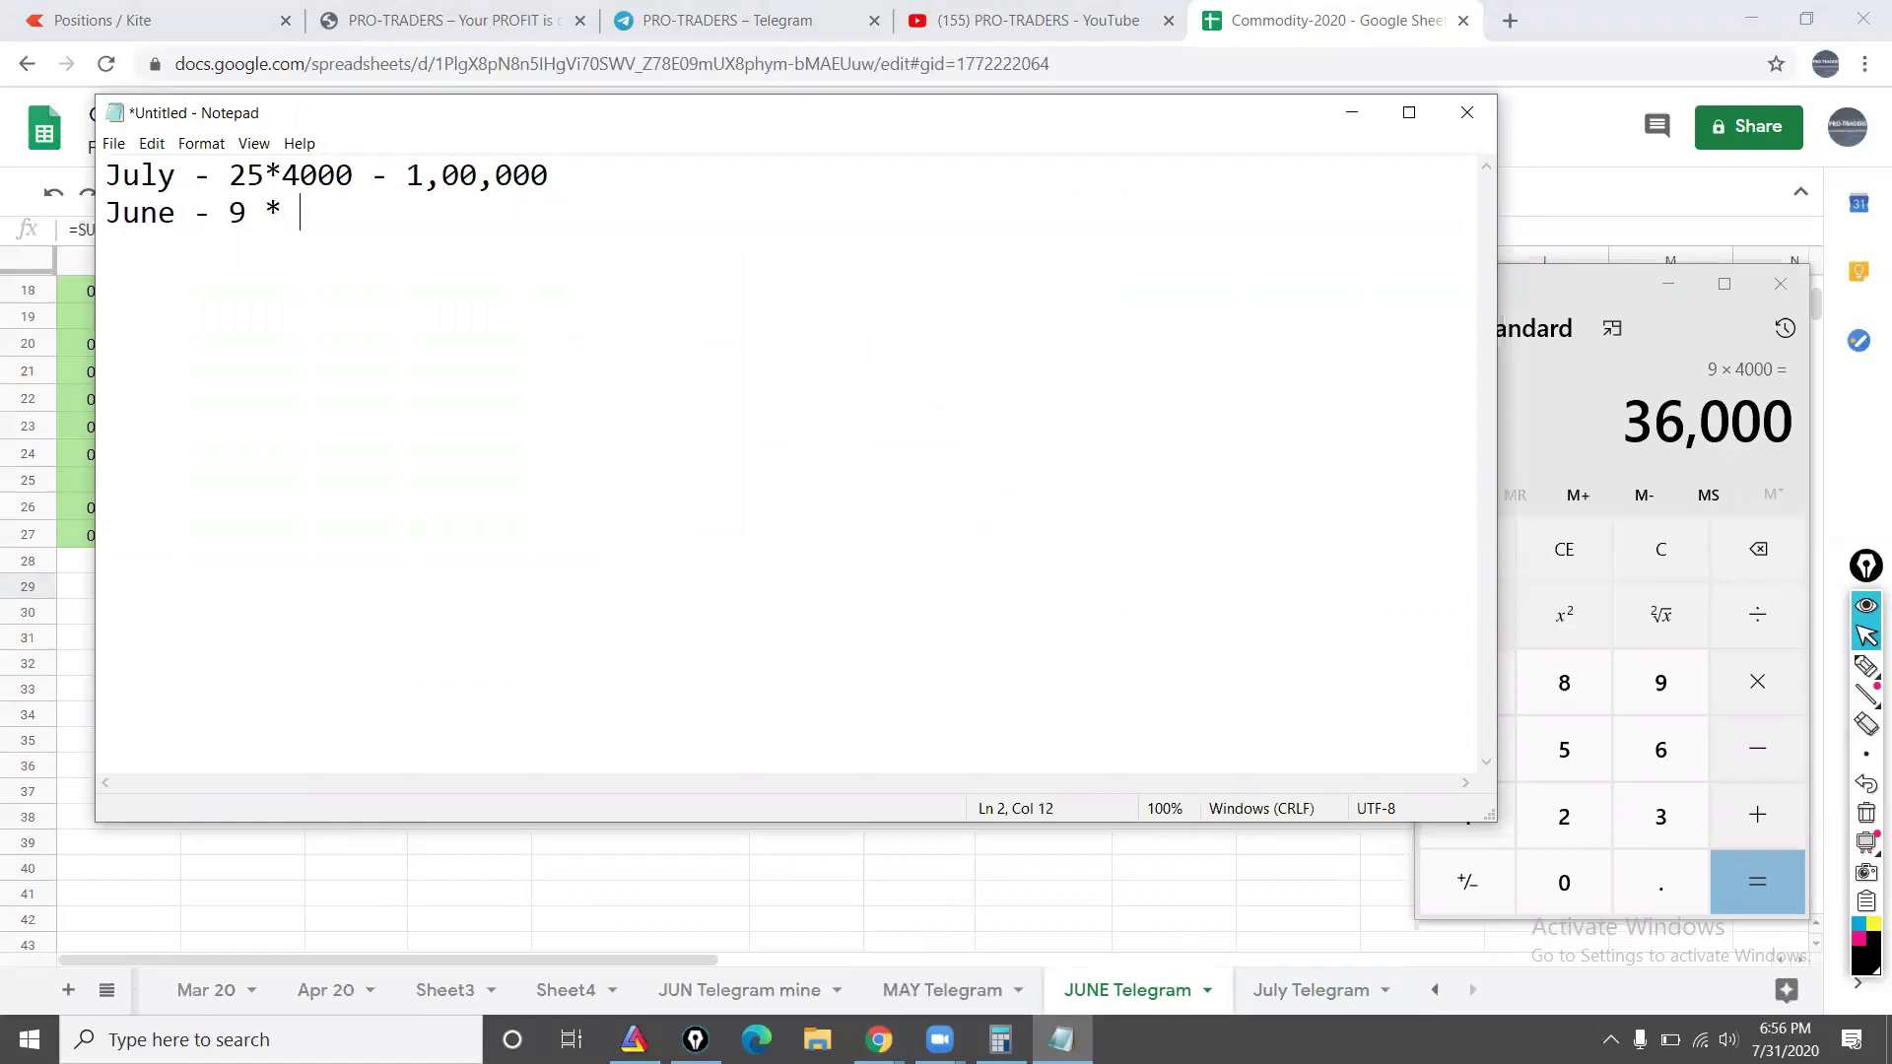
{"action": "type", "text": "4000 - 36000"}
{"action": "key", "text": "Return"}
{"action": "type", "text": "MA"}
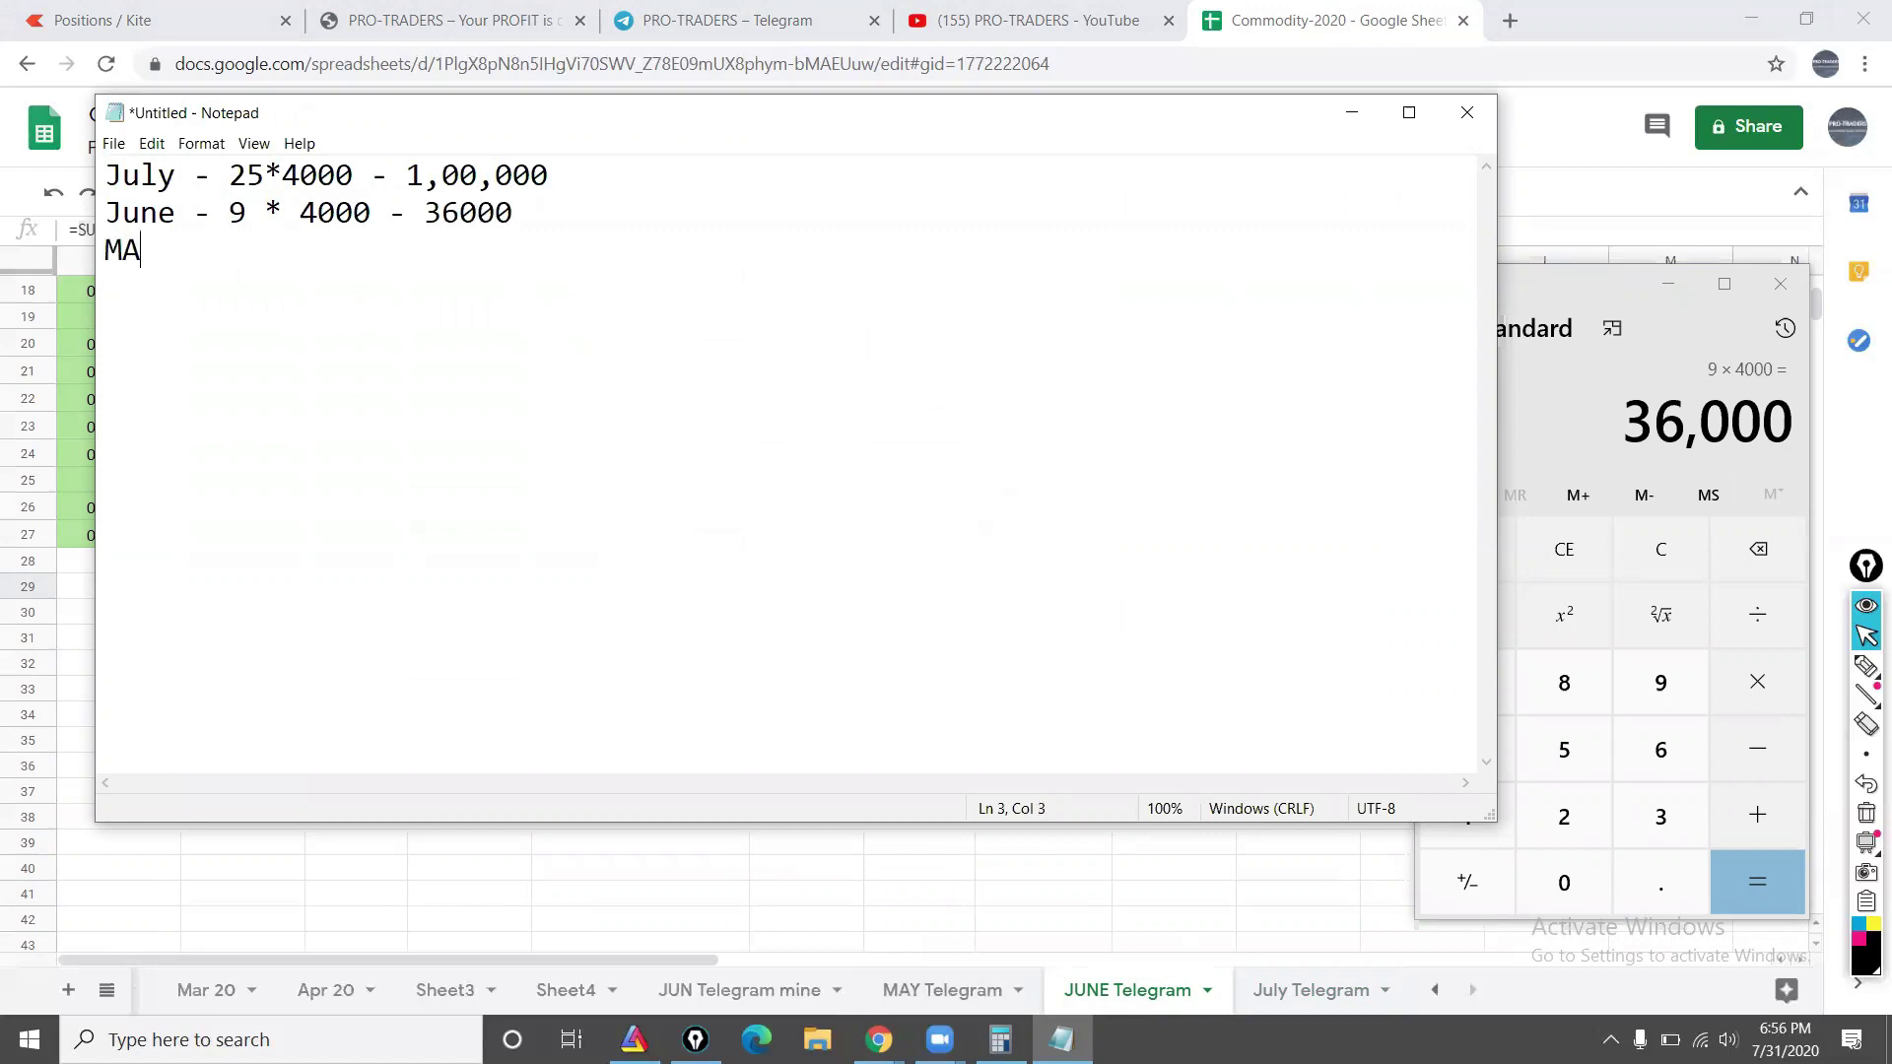
{"action": "type", "text": "Y -"}
Step: Open the MAY Telegram sheet and examine the success and failed totals in row 27
{"action": "left_click", "coordinate": [1037, 871]}
{"action": "left_click", "coordinate": [946, 991]}
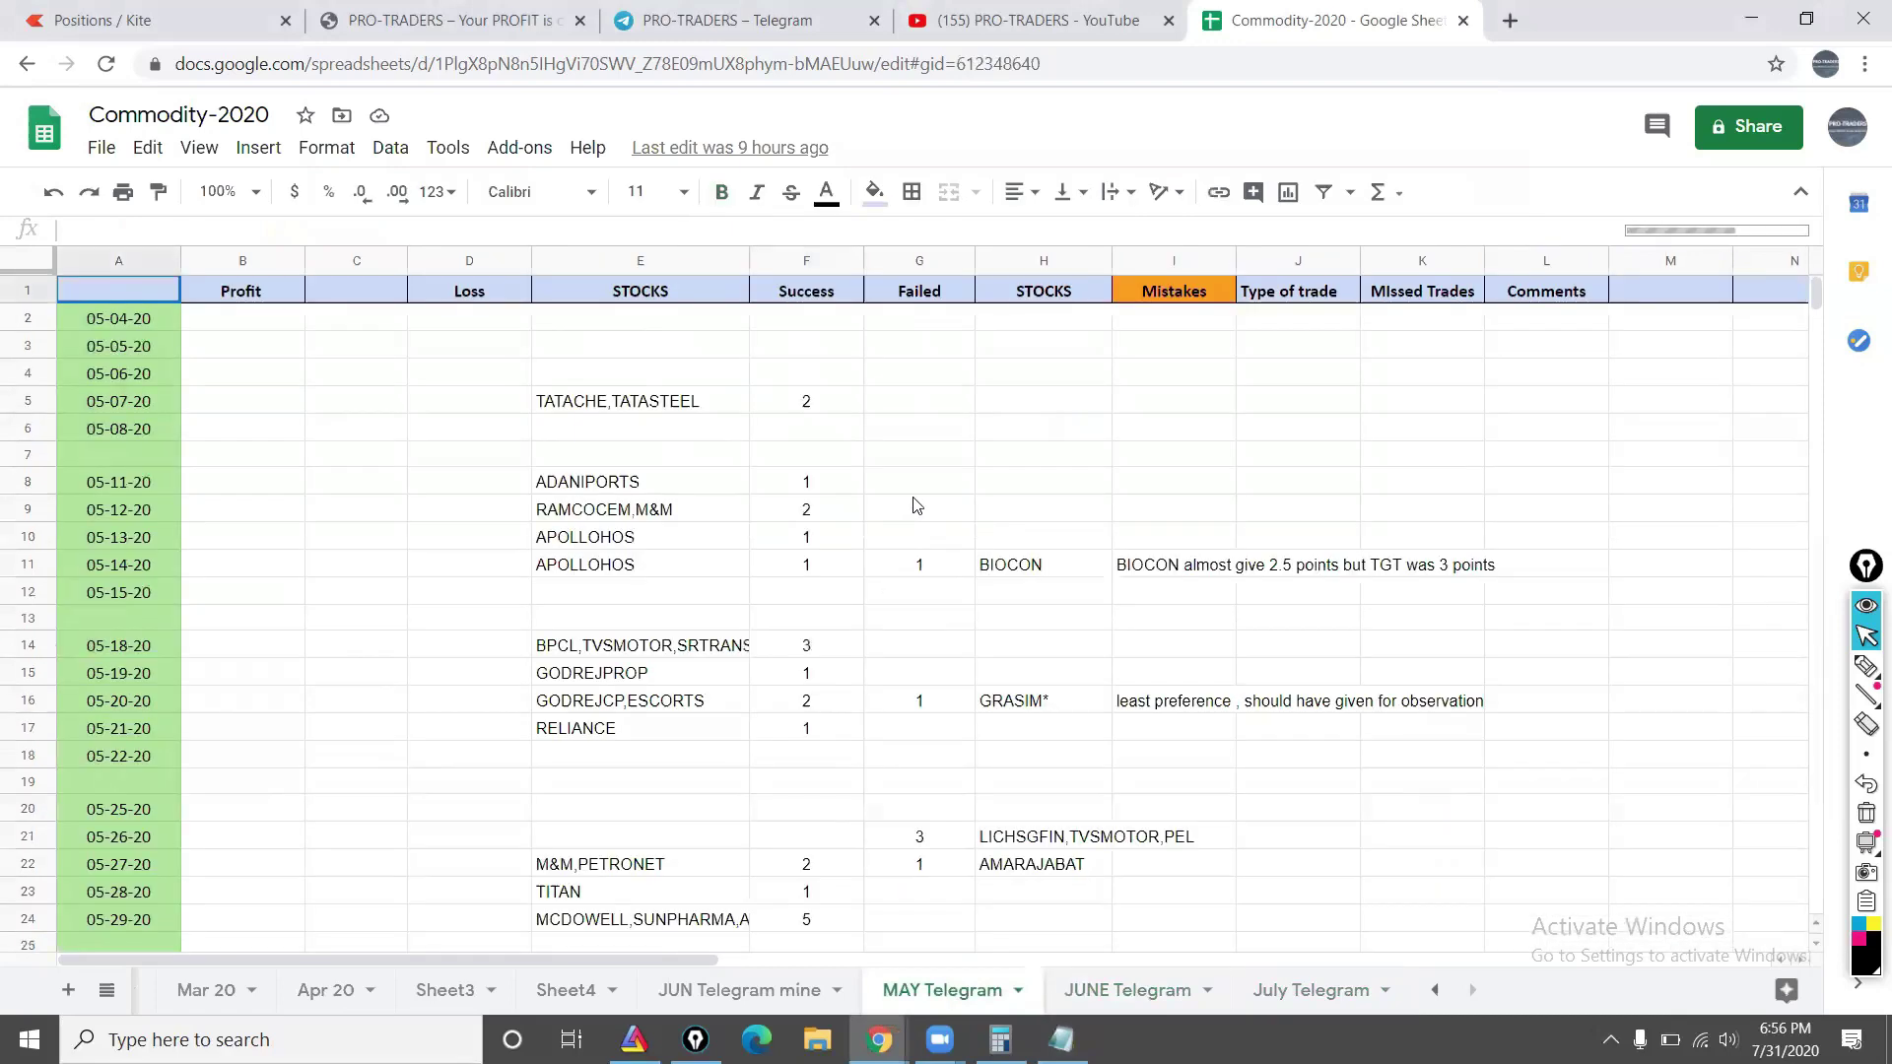
{"action": "left_click", "coordinate": [915, 503]}
{"action": "key", "text": "Up"}
{"action": "key", "text": "Up"}
{"action": "key", "text": "Up"}
{"action": "key", "text": "Up"}
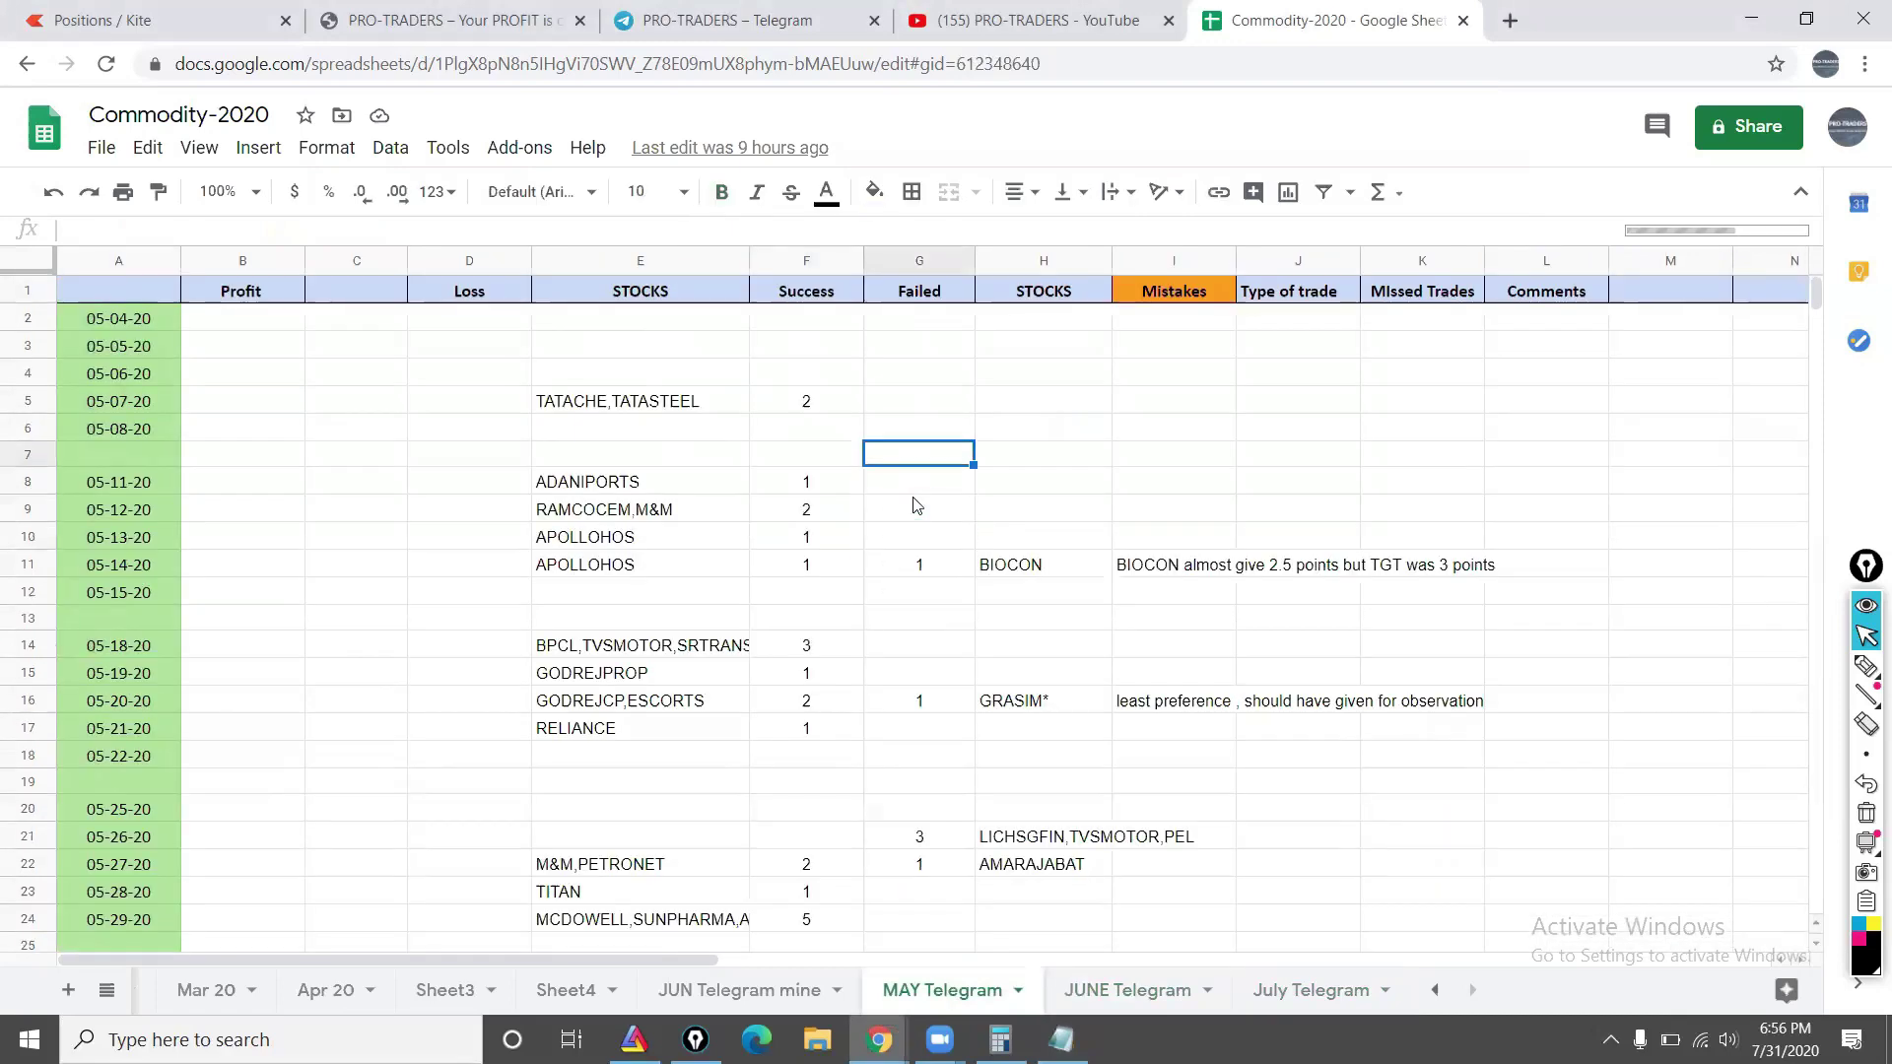
{"action": "key", "text": "Down"}
{"action": "key", "text": "Down"}
{"action": "key", "text": "Down"}
{"action": "key", "text": "Down"}
{"action": "key", "text": "Down"}
{"action": "key", "text": "Down"}
{"action": "key", "text": "Down"}
{"action": "key", "text": "Down"}
{"action": "key", "text": "Down"}
{"action": "key", "text": "Down"}
{"action": "key", "text": "Down"}
{"action": "key", "text": "Down"}
{"action": "key", "text": "Down"}
{"action": "key", "text": "Down"}
{"action": "key", "text": "Down"}
{"action": "key", "text": "Down"}
{"action": "key", "text": "Down"}
{"action": "key", "text": "Down"}
{"action": "key", "text": "Down"}
{"action": "key", "text": "Down"}
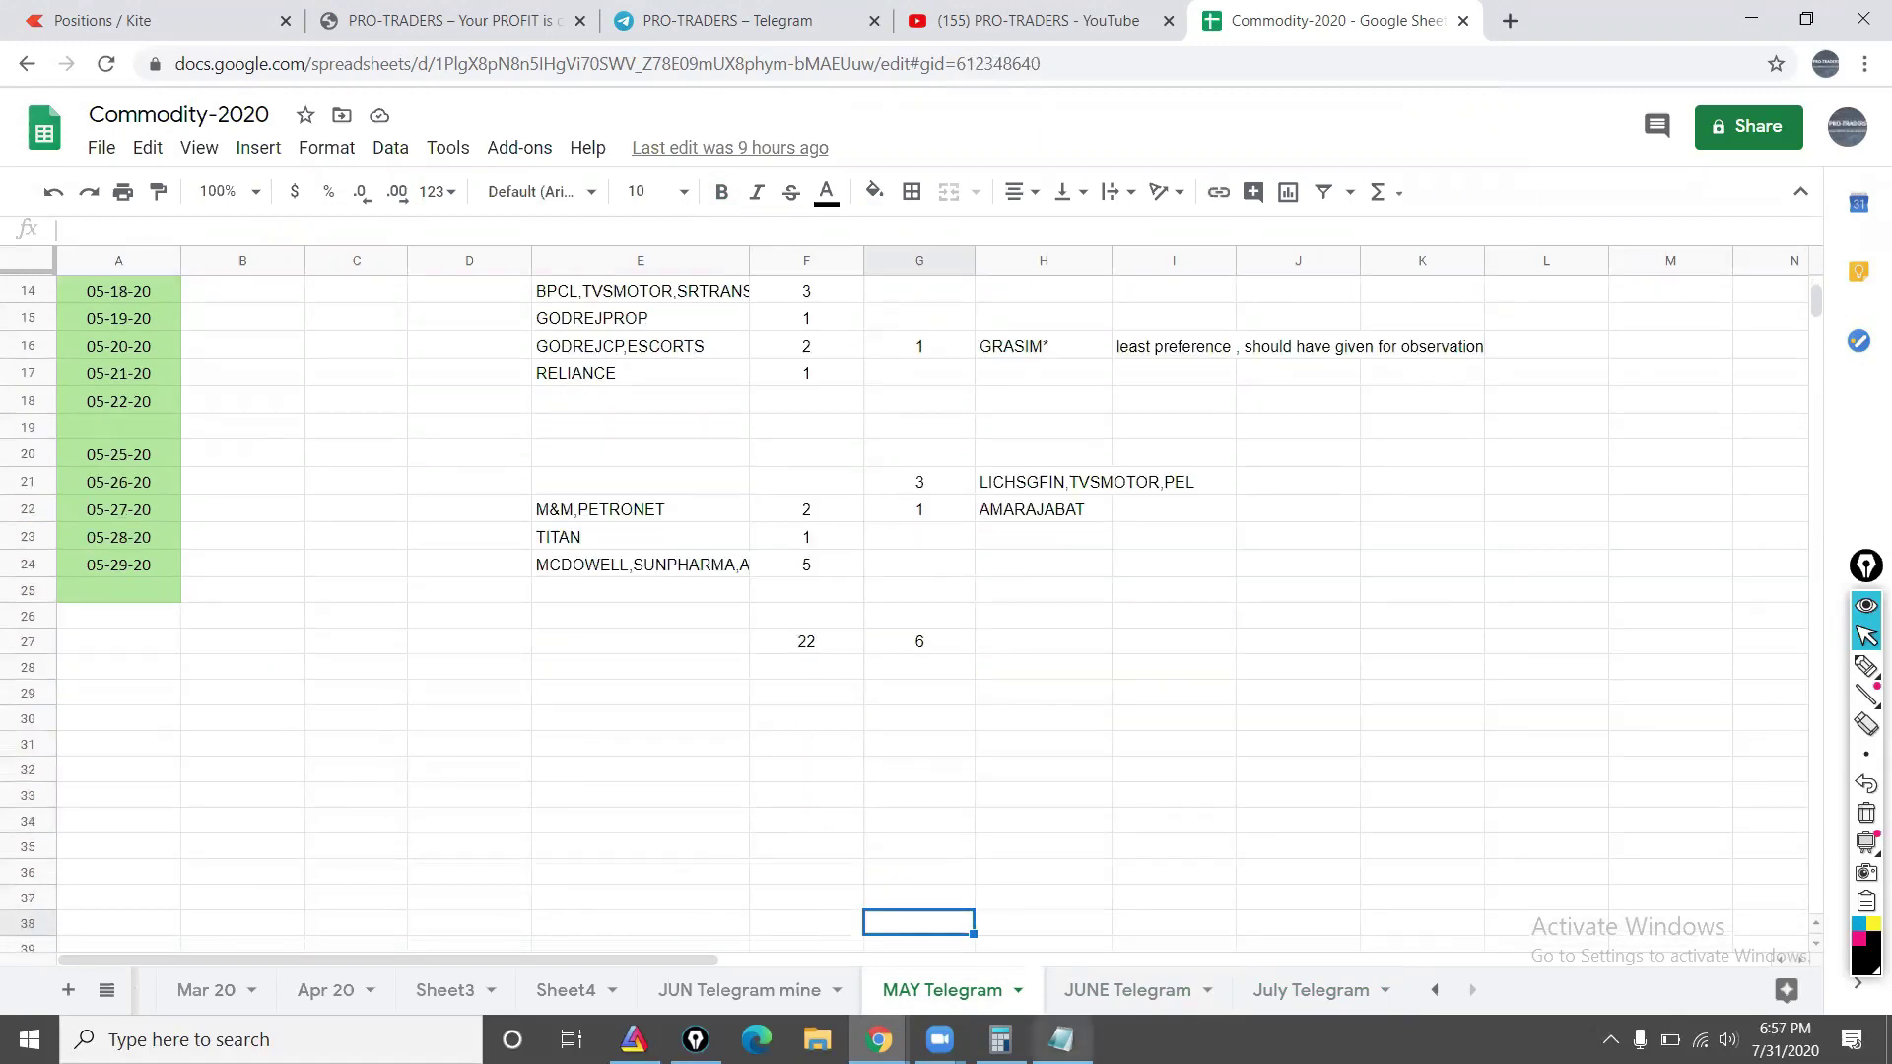
Step: Calculate 22 minus 6 in Calculator for May and multiply the result by 4000
{"action": "left_click", "coordinate": [1061, 1039]}
{"action": "left_click", "coordinate": [1061, 1040]}
{"action": "key", "text": "super+7"}
{"action": "key", "text": "Escape"}
{"action": "type", "text": "22"}
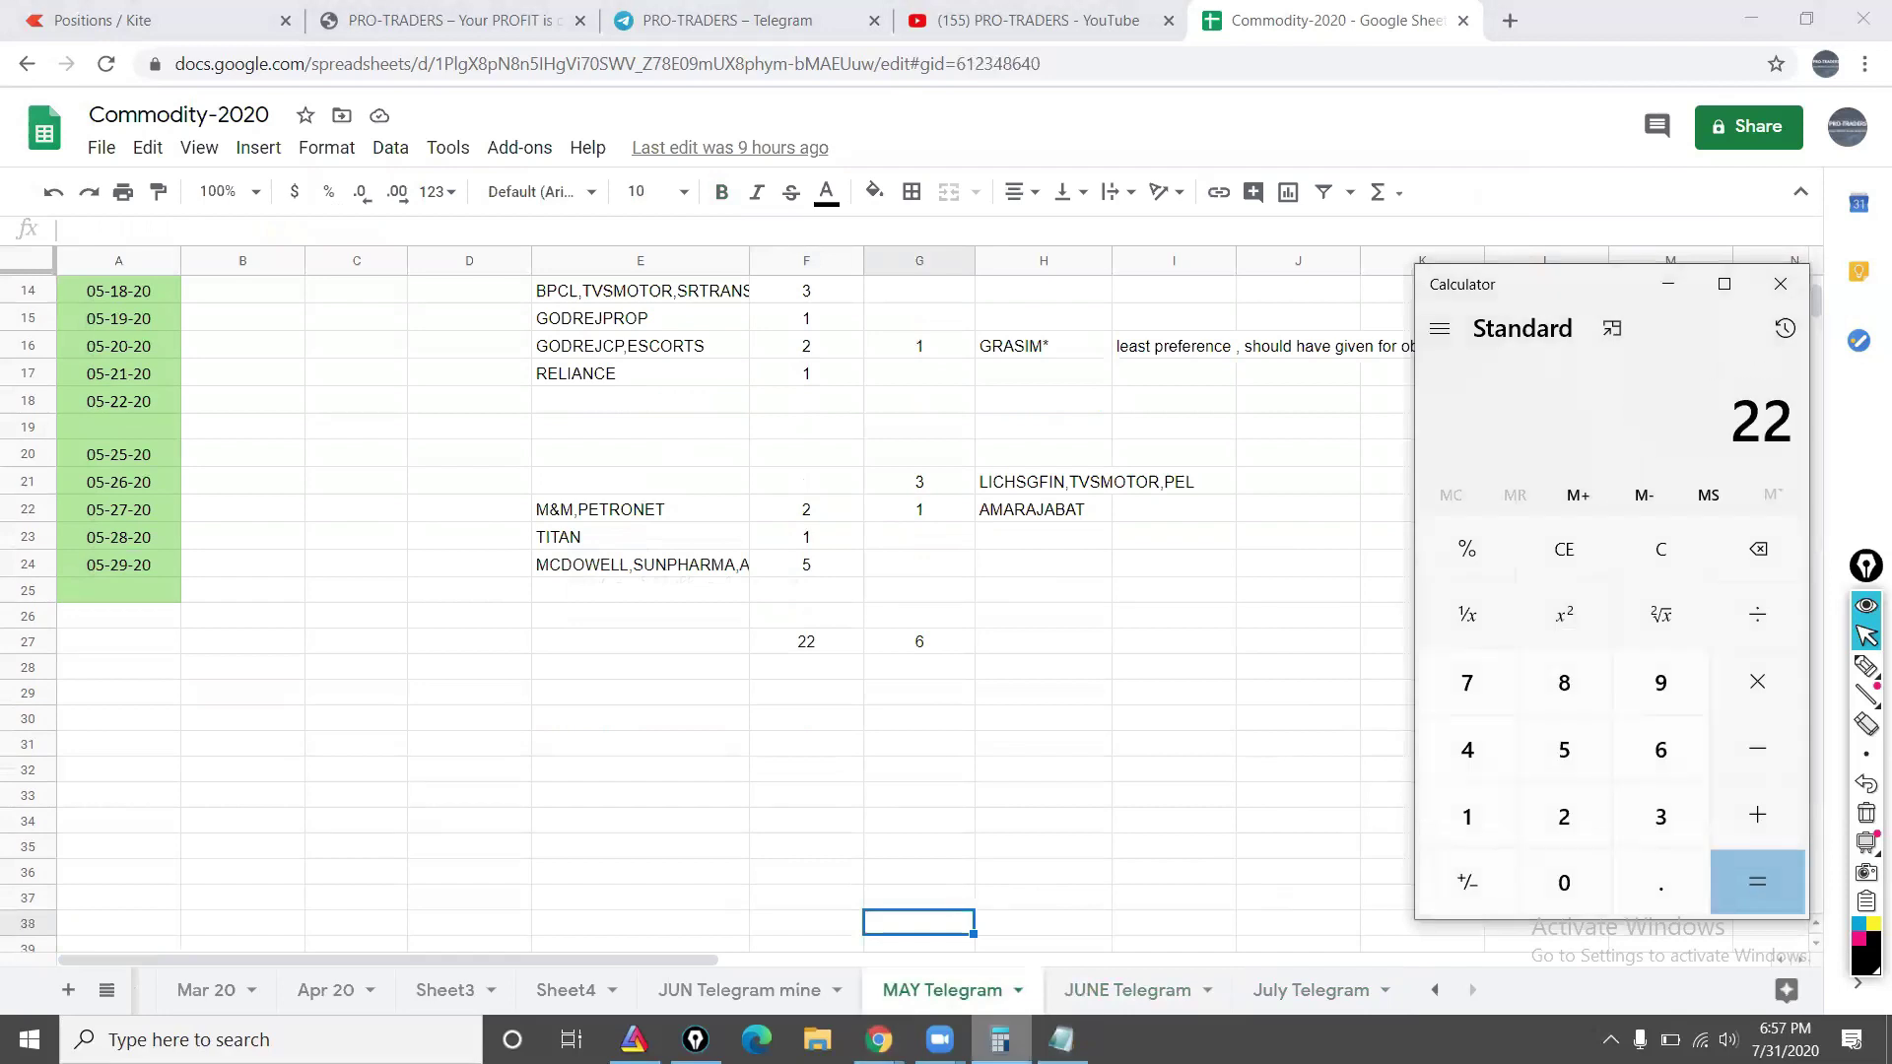
{"action": "key", "text": "minus"}
{"action": "type", "text": "6"}
{"action": "key", "text": "Return"}
{"action": "key", "text": "asterisk"}
{"action": "type", "text": "4000"}
{"action": "key", "text": "Return"}
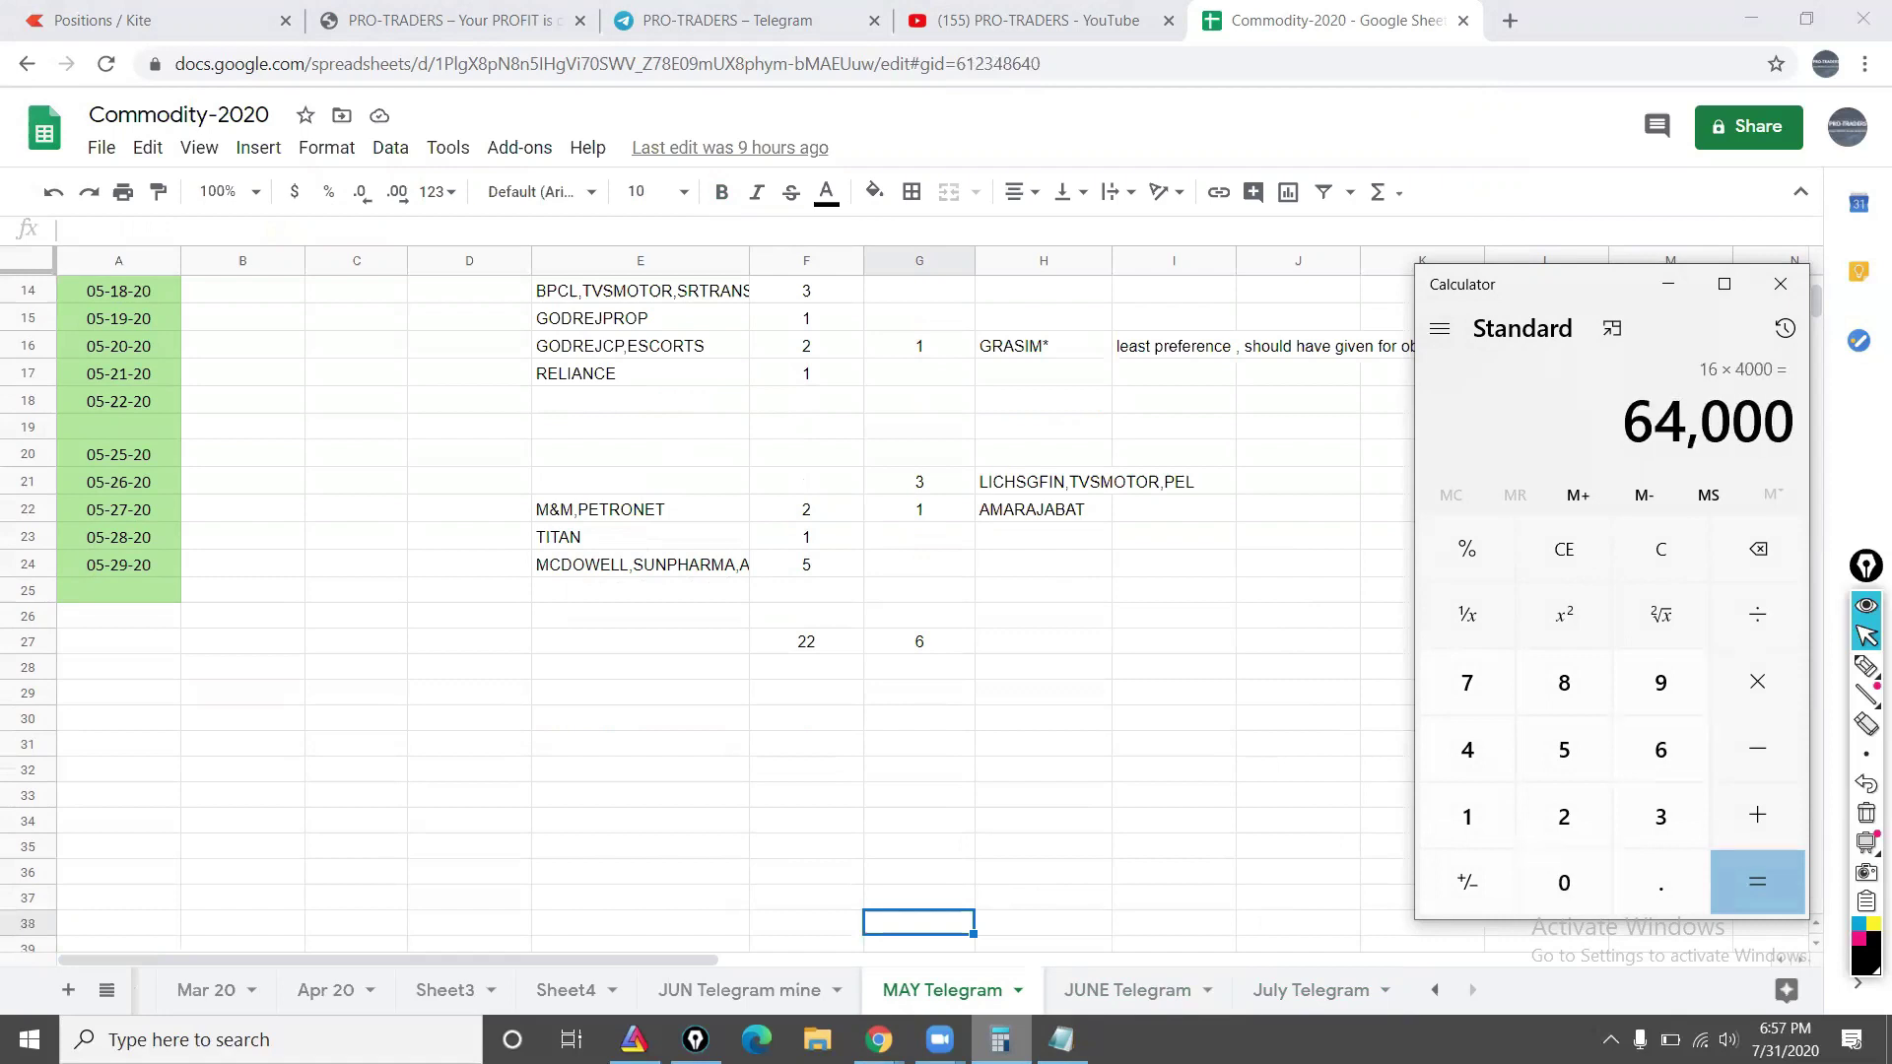
Step: Complete the MAY line in Notepad with "16*4000 -64000"
{"action": "key", "text": "alt+Tab"}
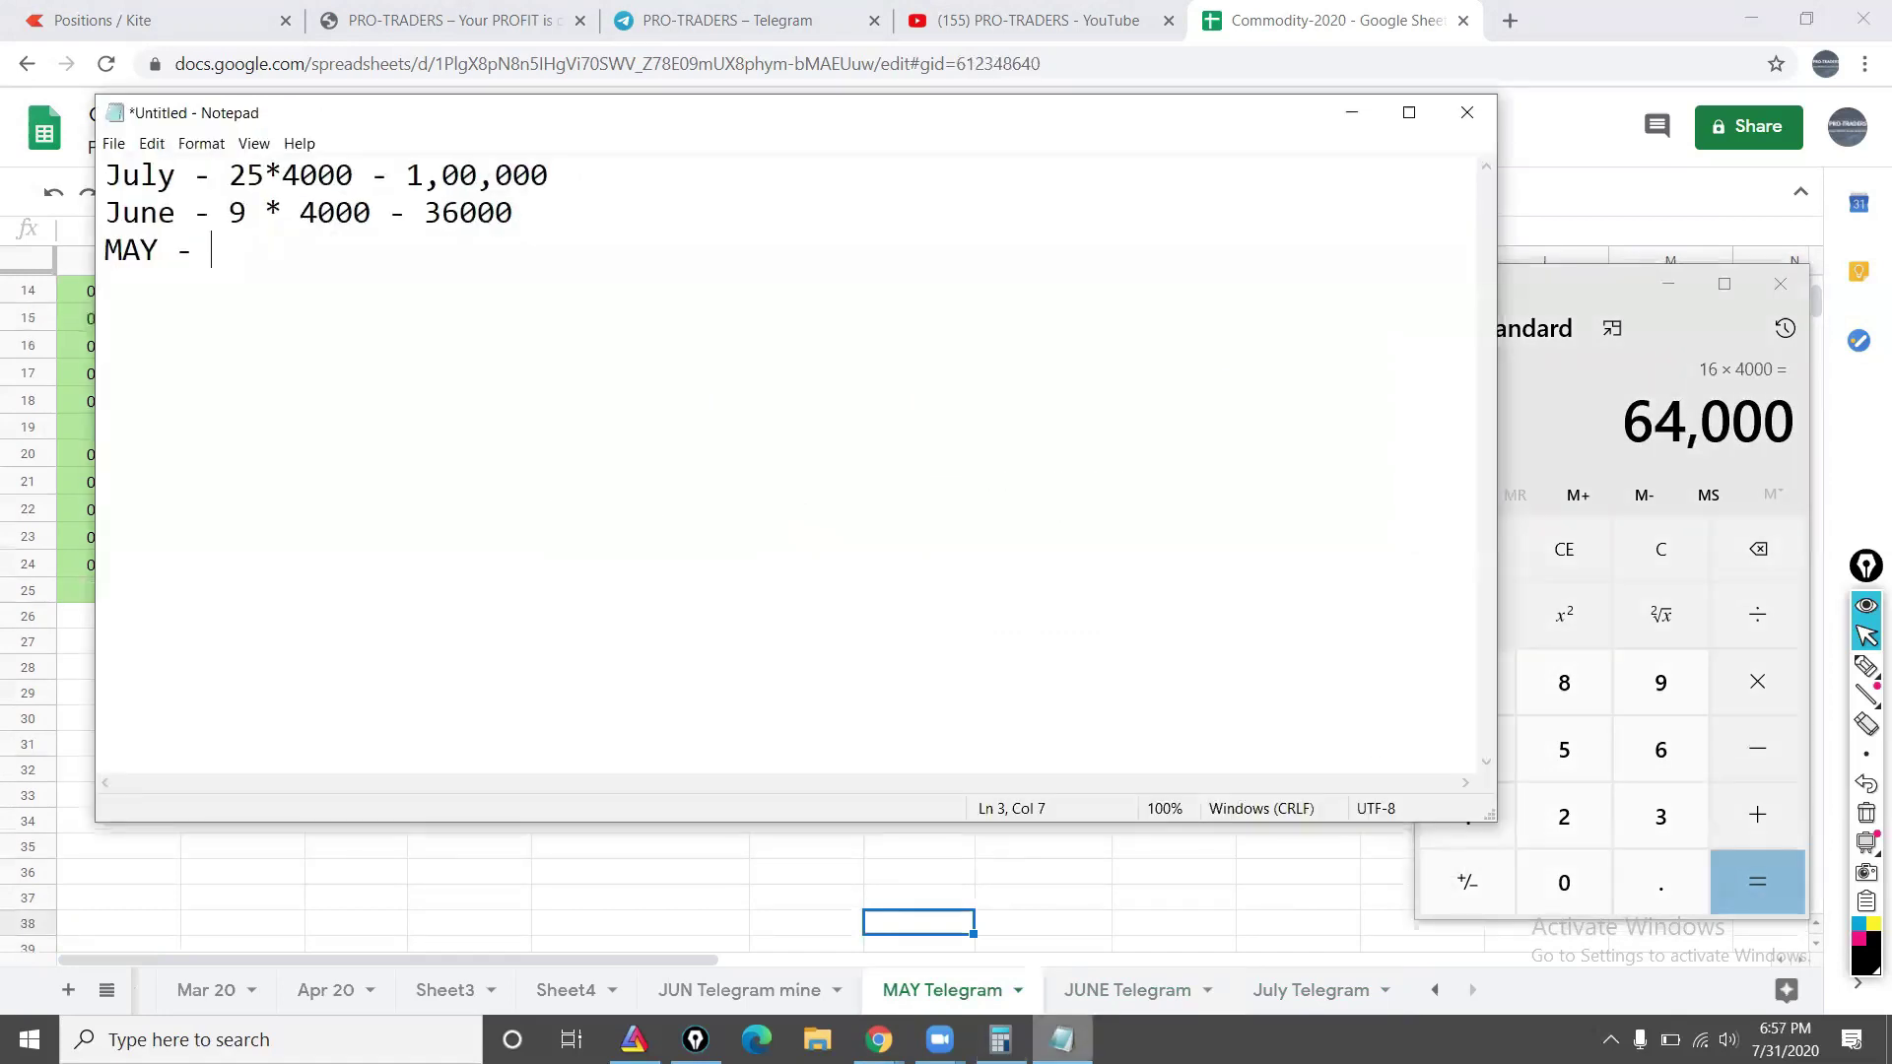
{"action": "type", "text": "16*4000 "}
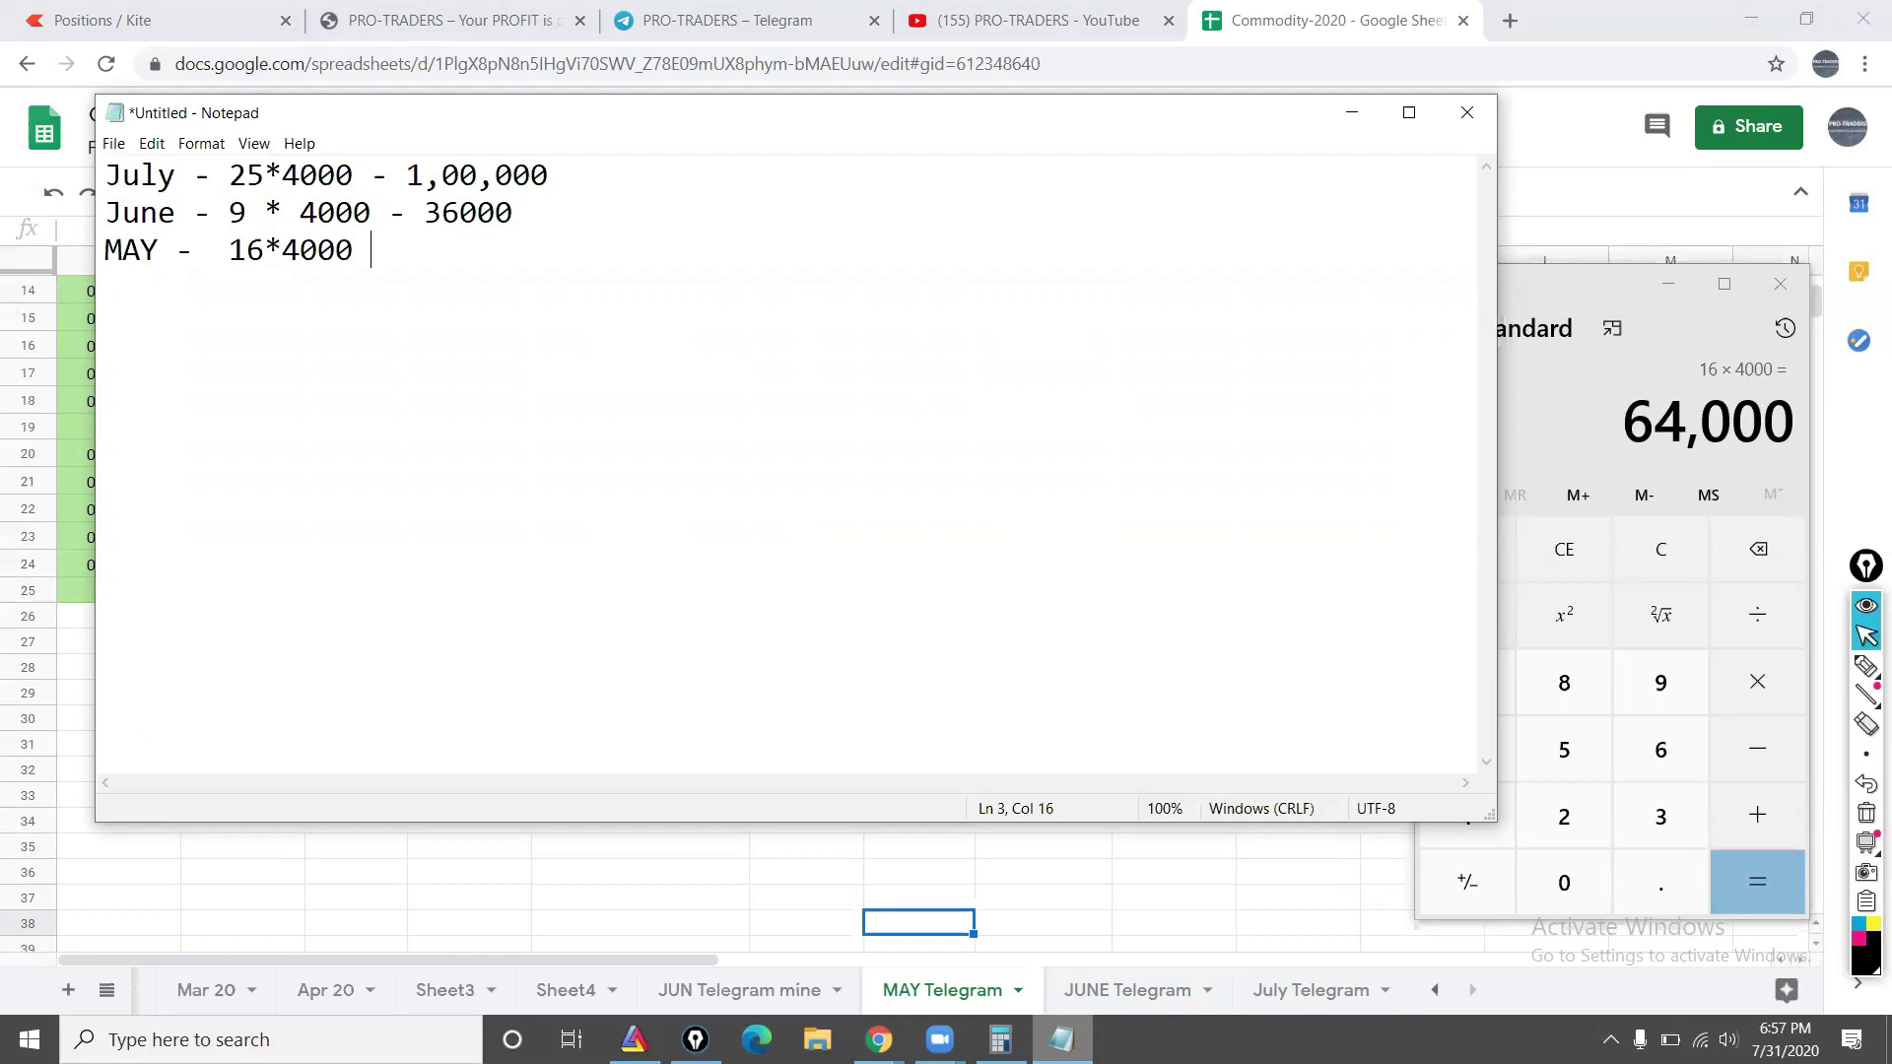
{"action": "type", "text": "-64000"}
Step: Add a "Total --" line below the monthly figures, separated by blank lines, and clear the Calculator result
{"action": "key", "text": "Return"}
{"action": "key", "text": "Return"}
{"action": "key", "text": "Return"}
{"action": "key", "text": "Return"}
{"action": "type", "text": "Total --"}
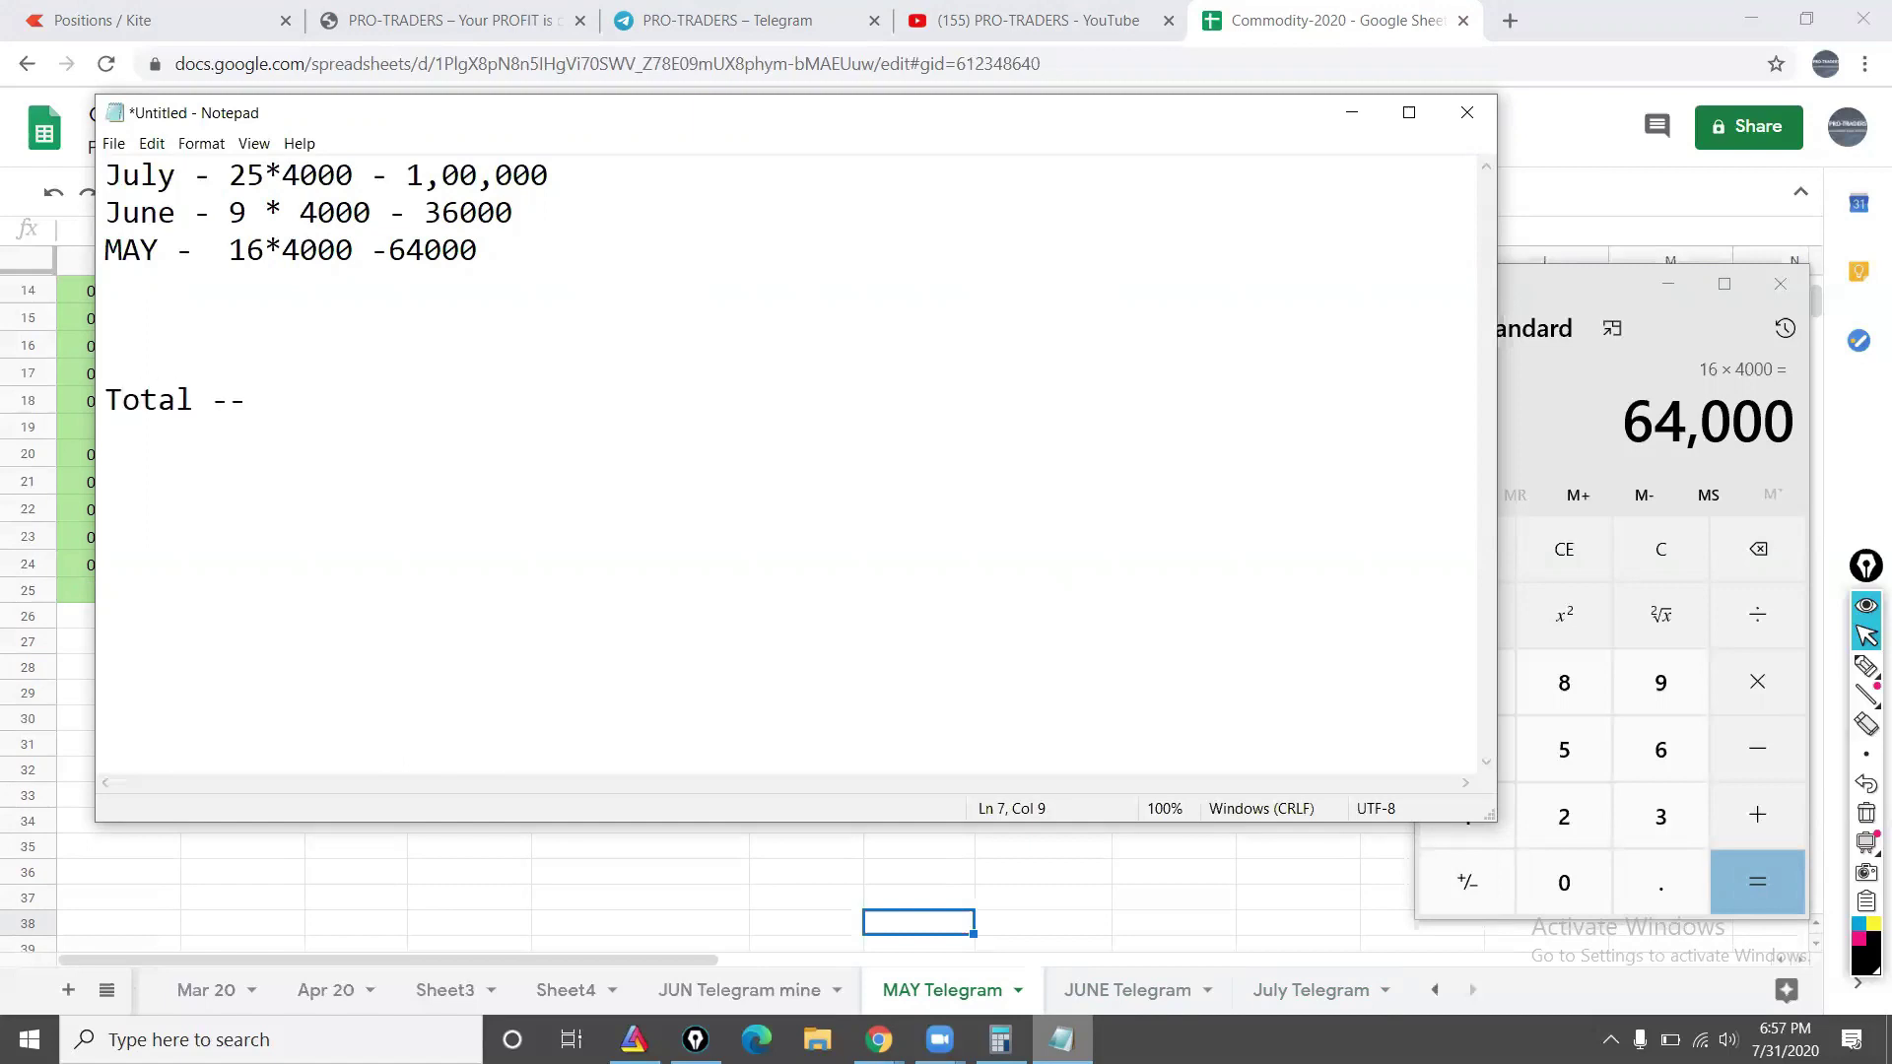
{"action": "key", "text": "alt+Tab"}
{"action": "key", "text": "Escape"}
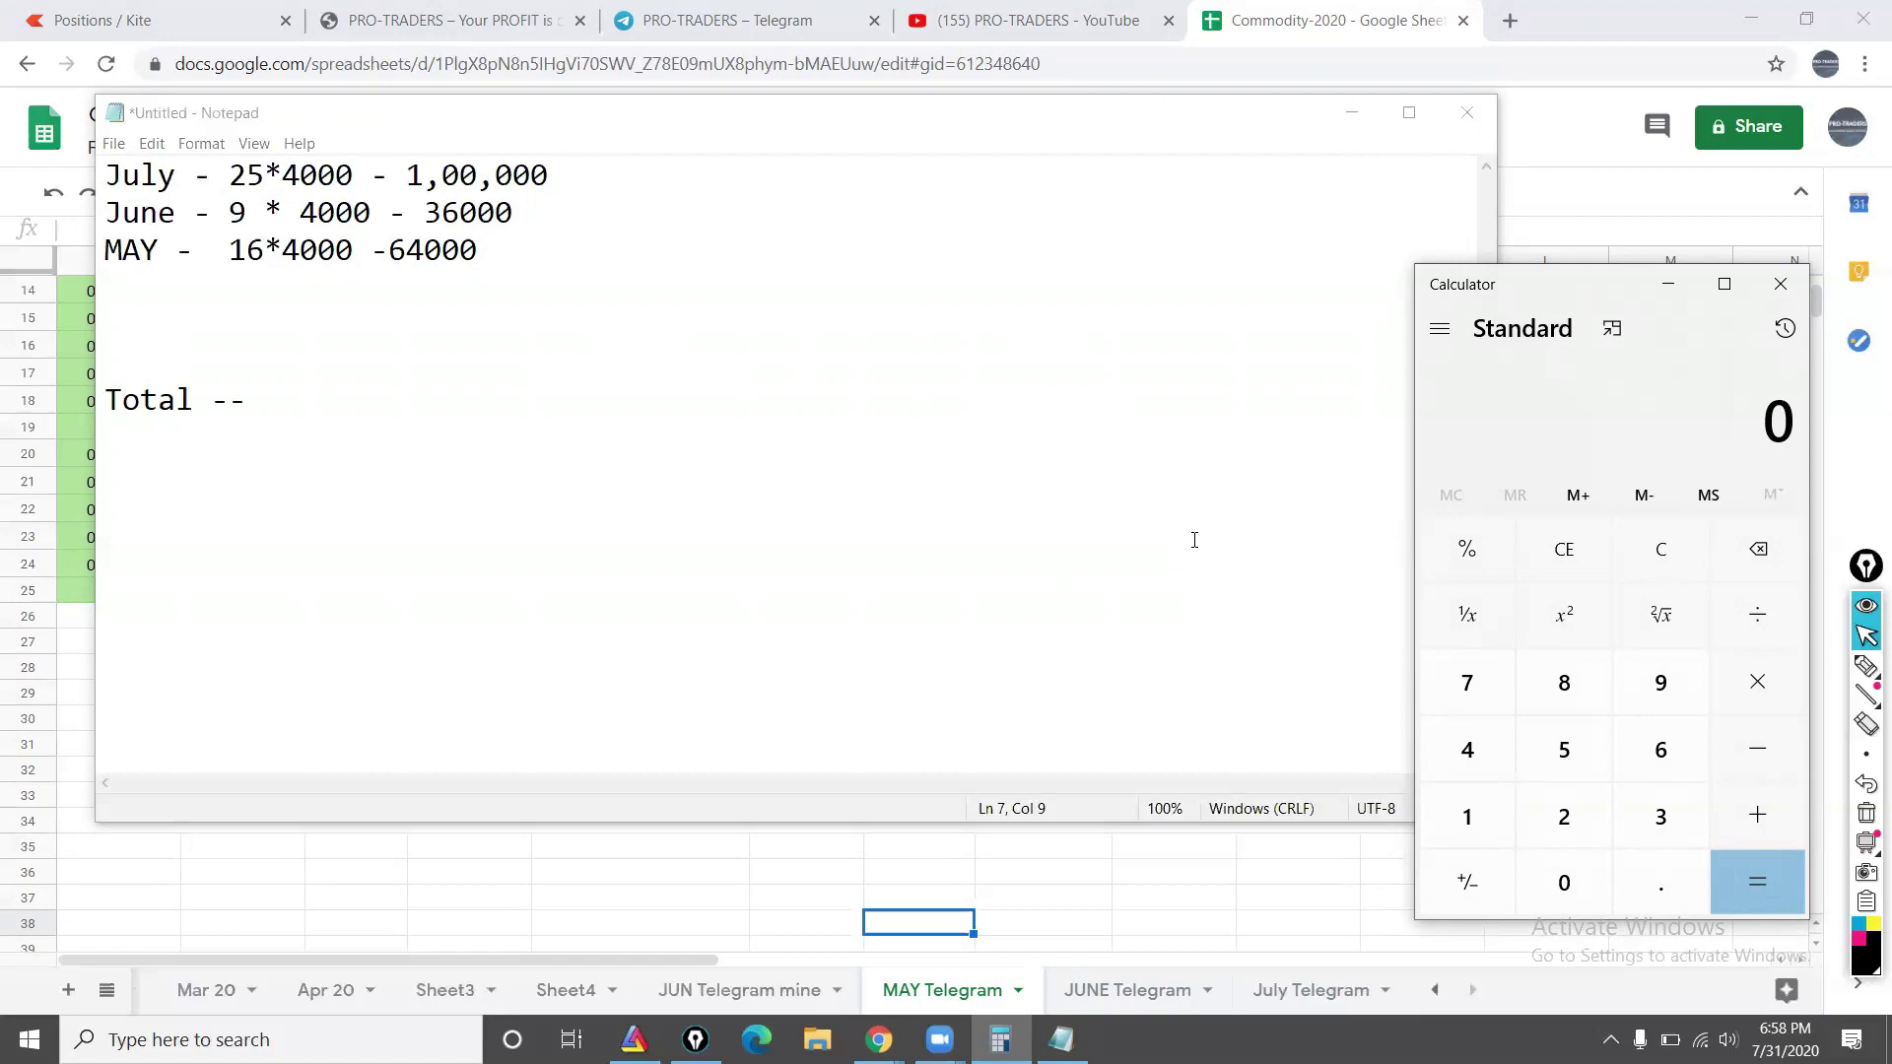
Step: Show the PRO-TRADERS website and highlight the "RULE + DISCIPLINE + PATIENCE" part of its slogan
{"action": "left_click", "coordinate": [448, 20]}
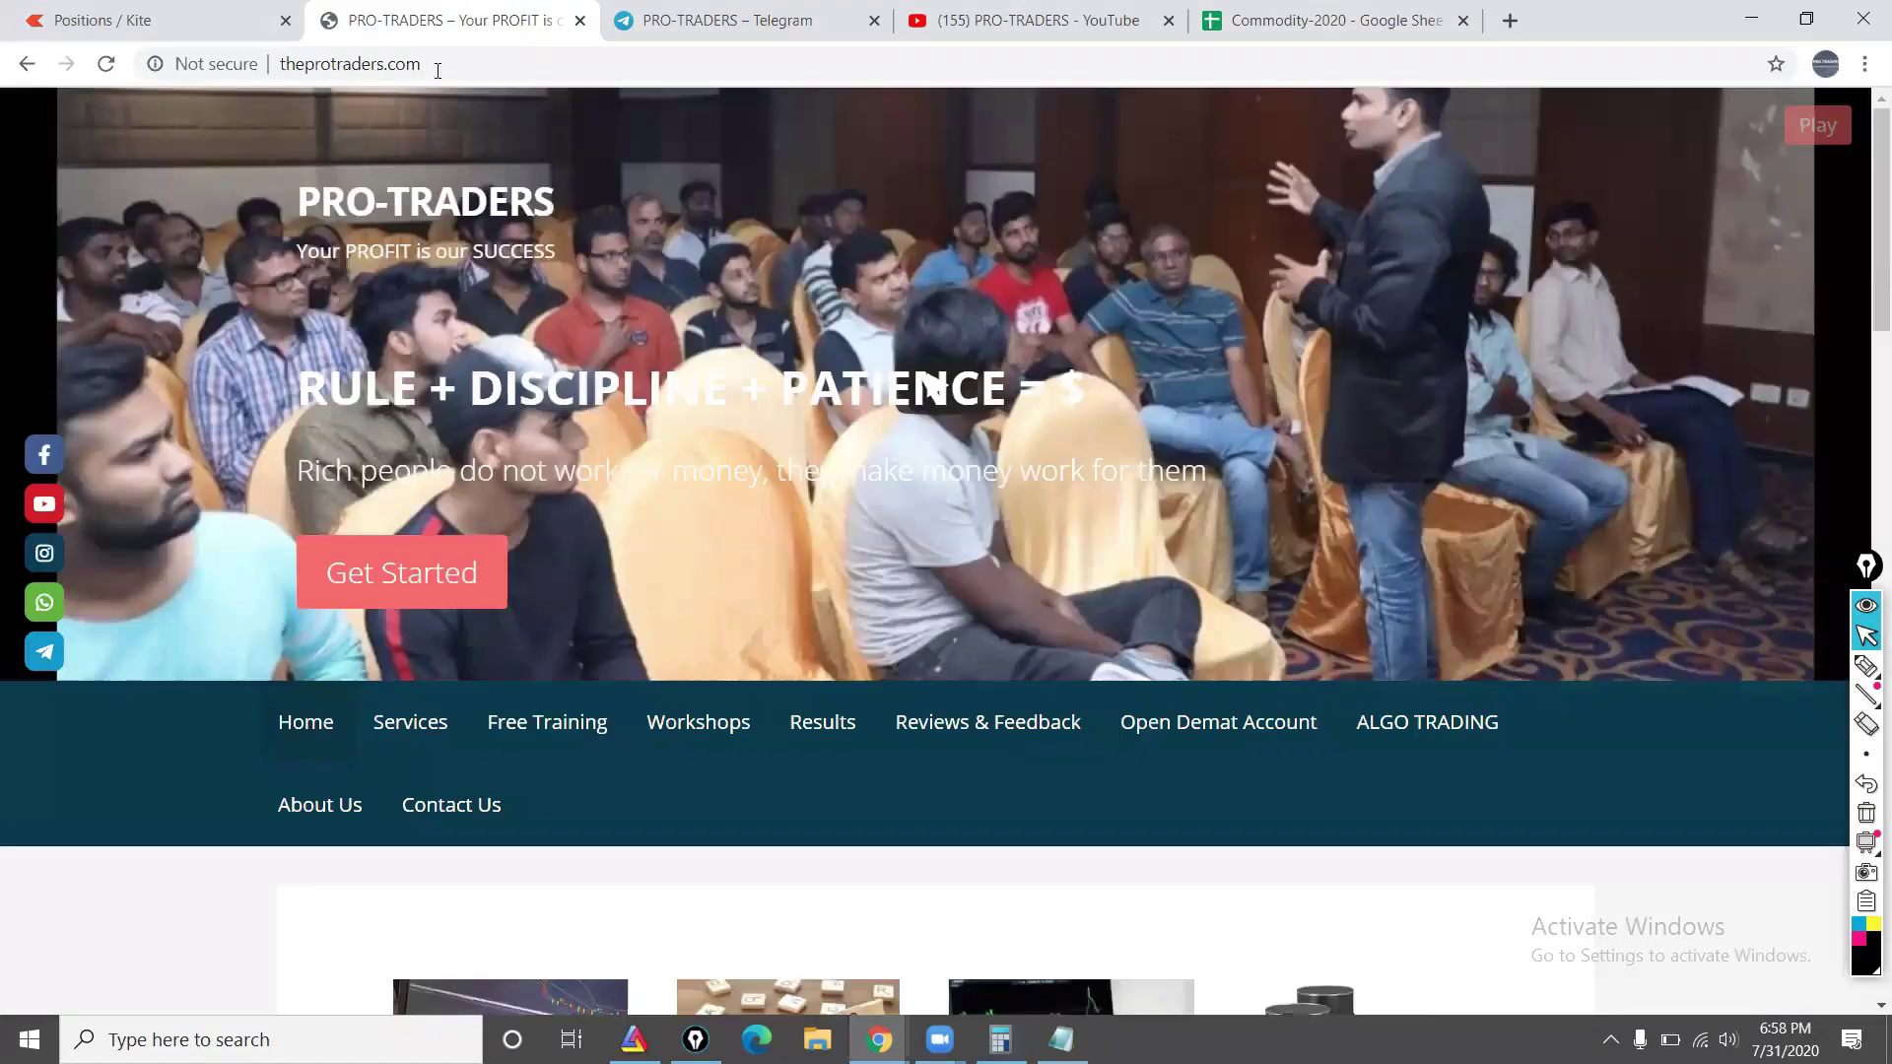
{"action": "left_click_drag", "start_coordinate": [300, 388], "coordinate": [863, 405]}
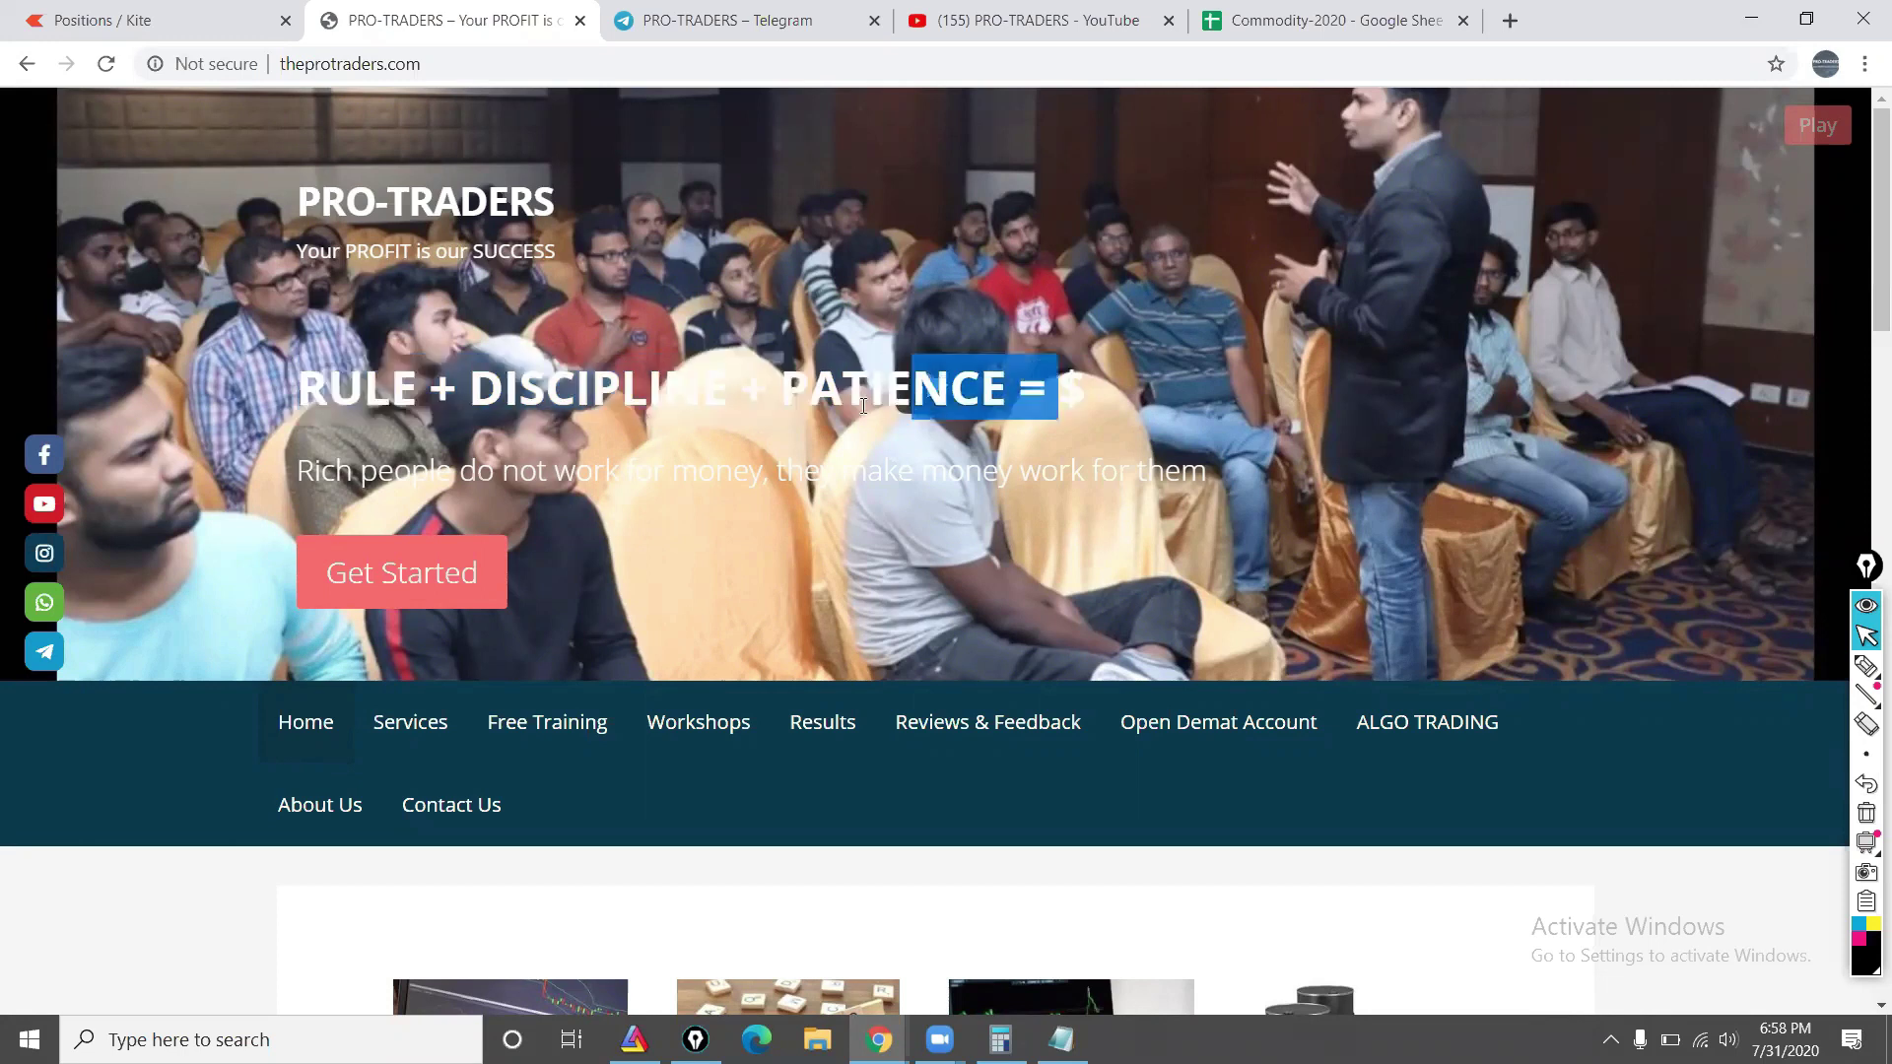
{"action": "left_click_drag", "start_coordinate": [298, 390], "coordinate": [1012, 407]}
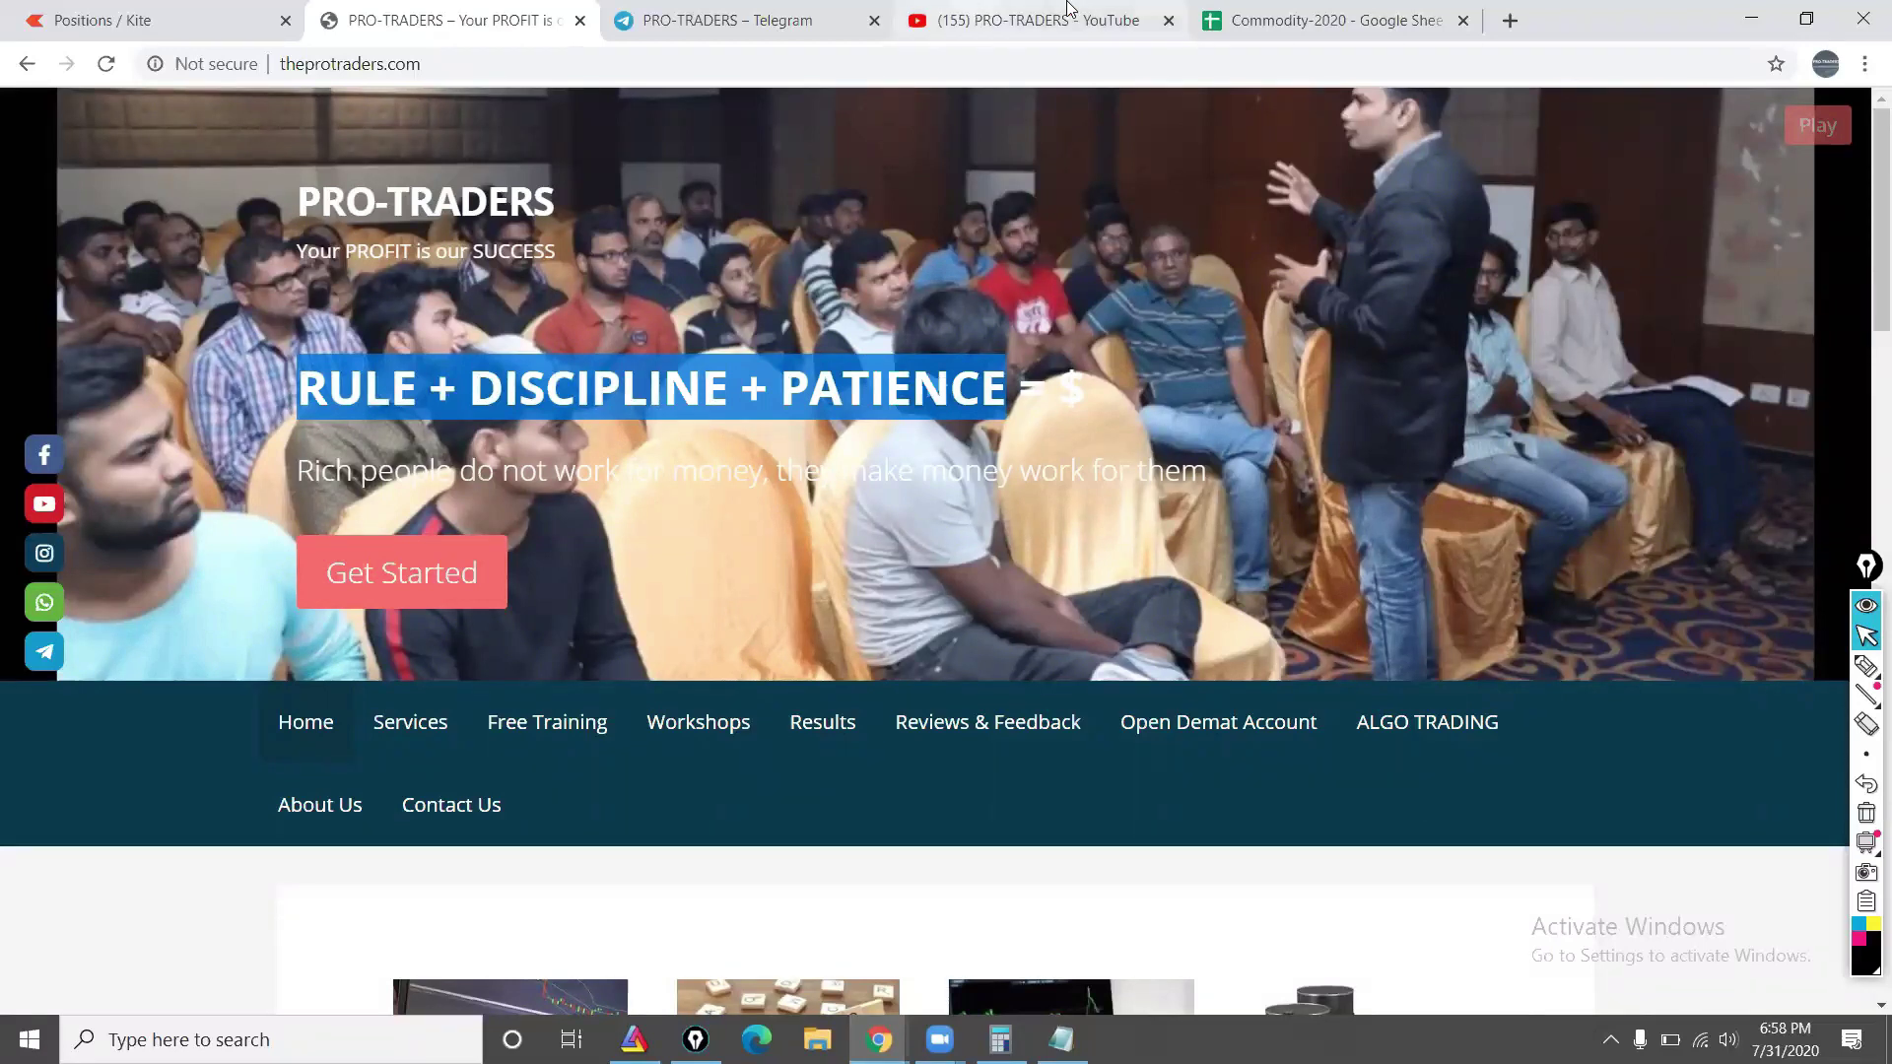
Step: View the PRO-TRADERS Telegram channel page and return to the Commodity-2020 spreadsheet
{"action": "left_click", "coordinate": [759, 12]}
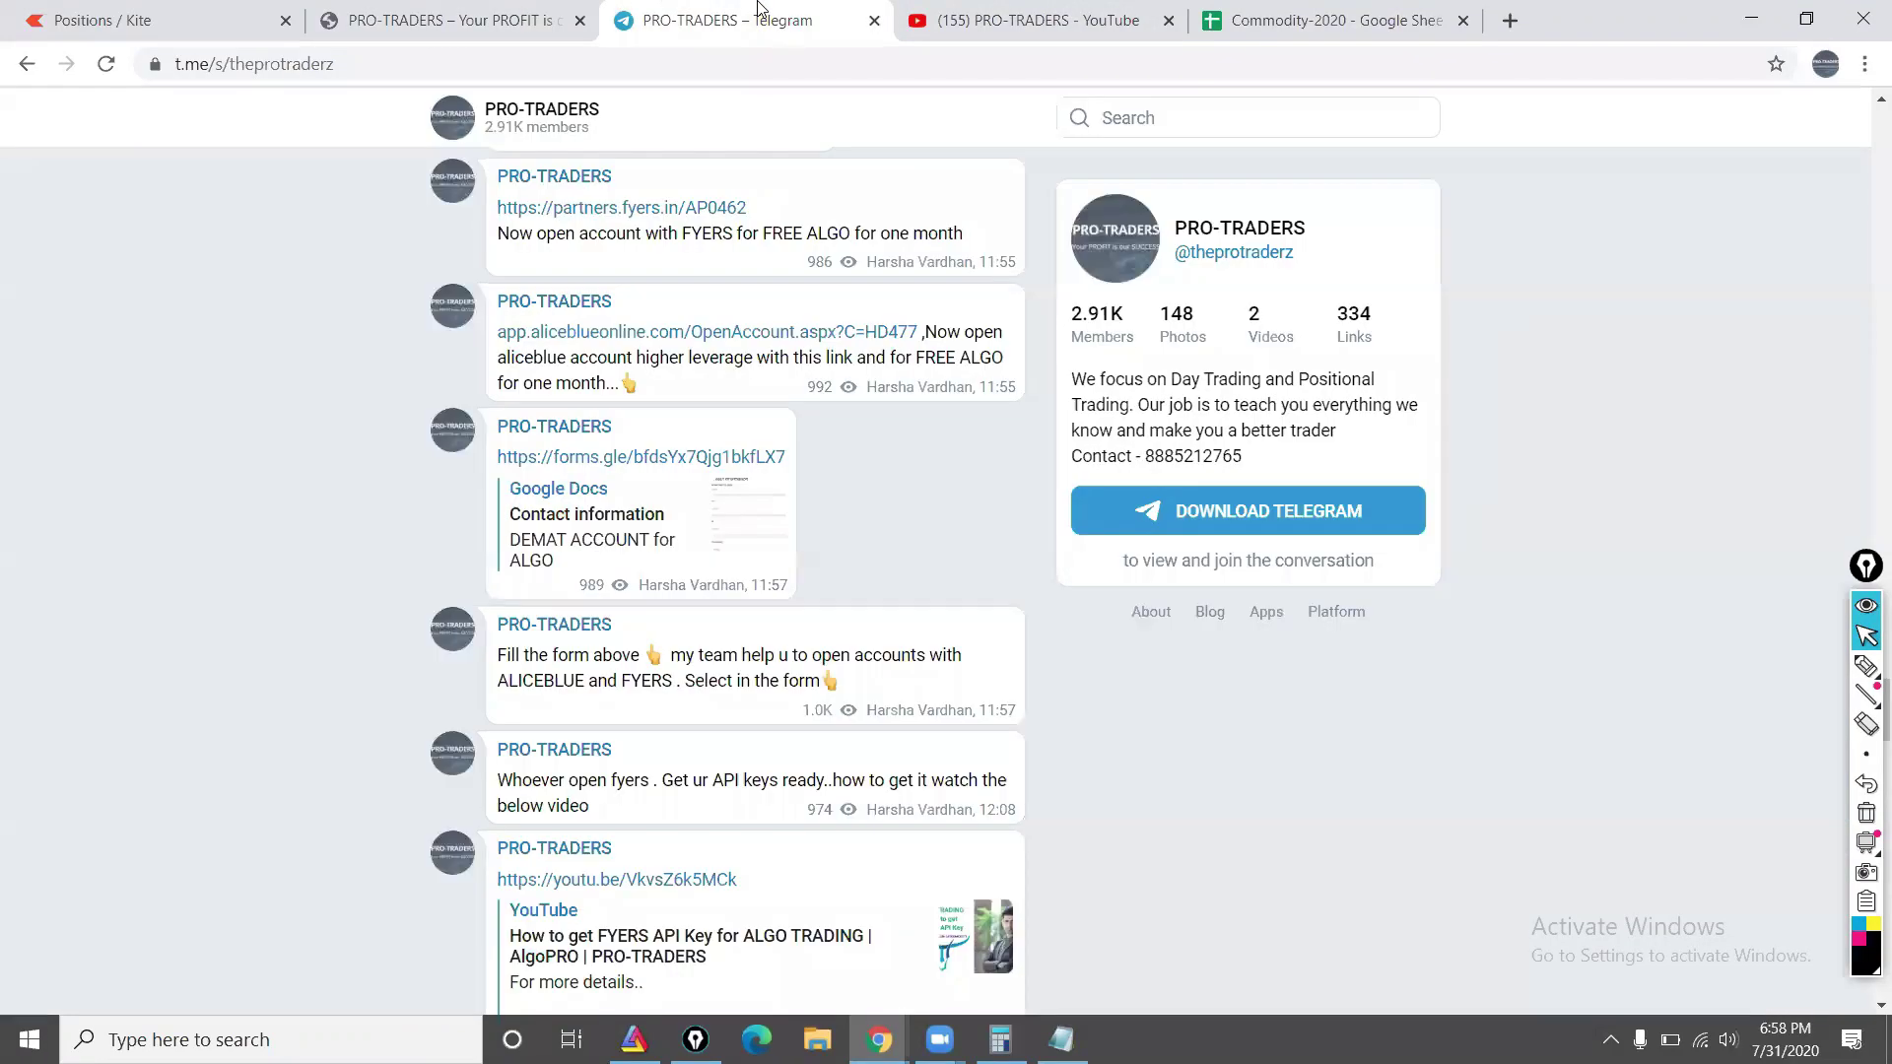
{"action": "left_click", "coordinate": [1278, 12]}
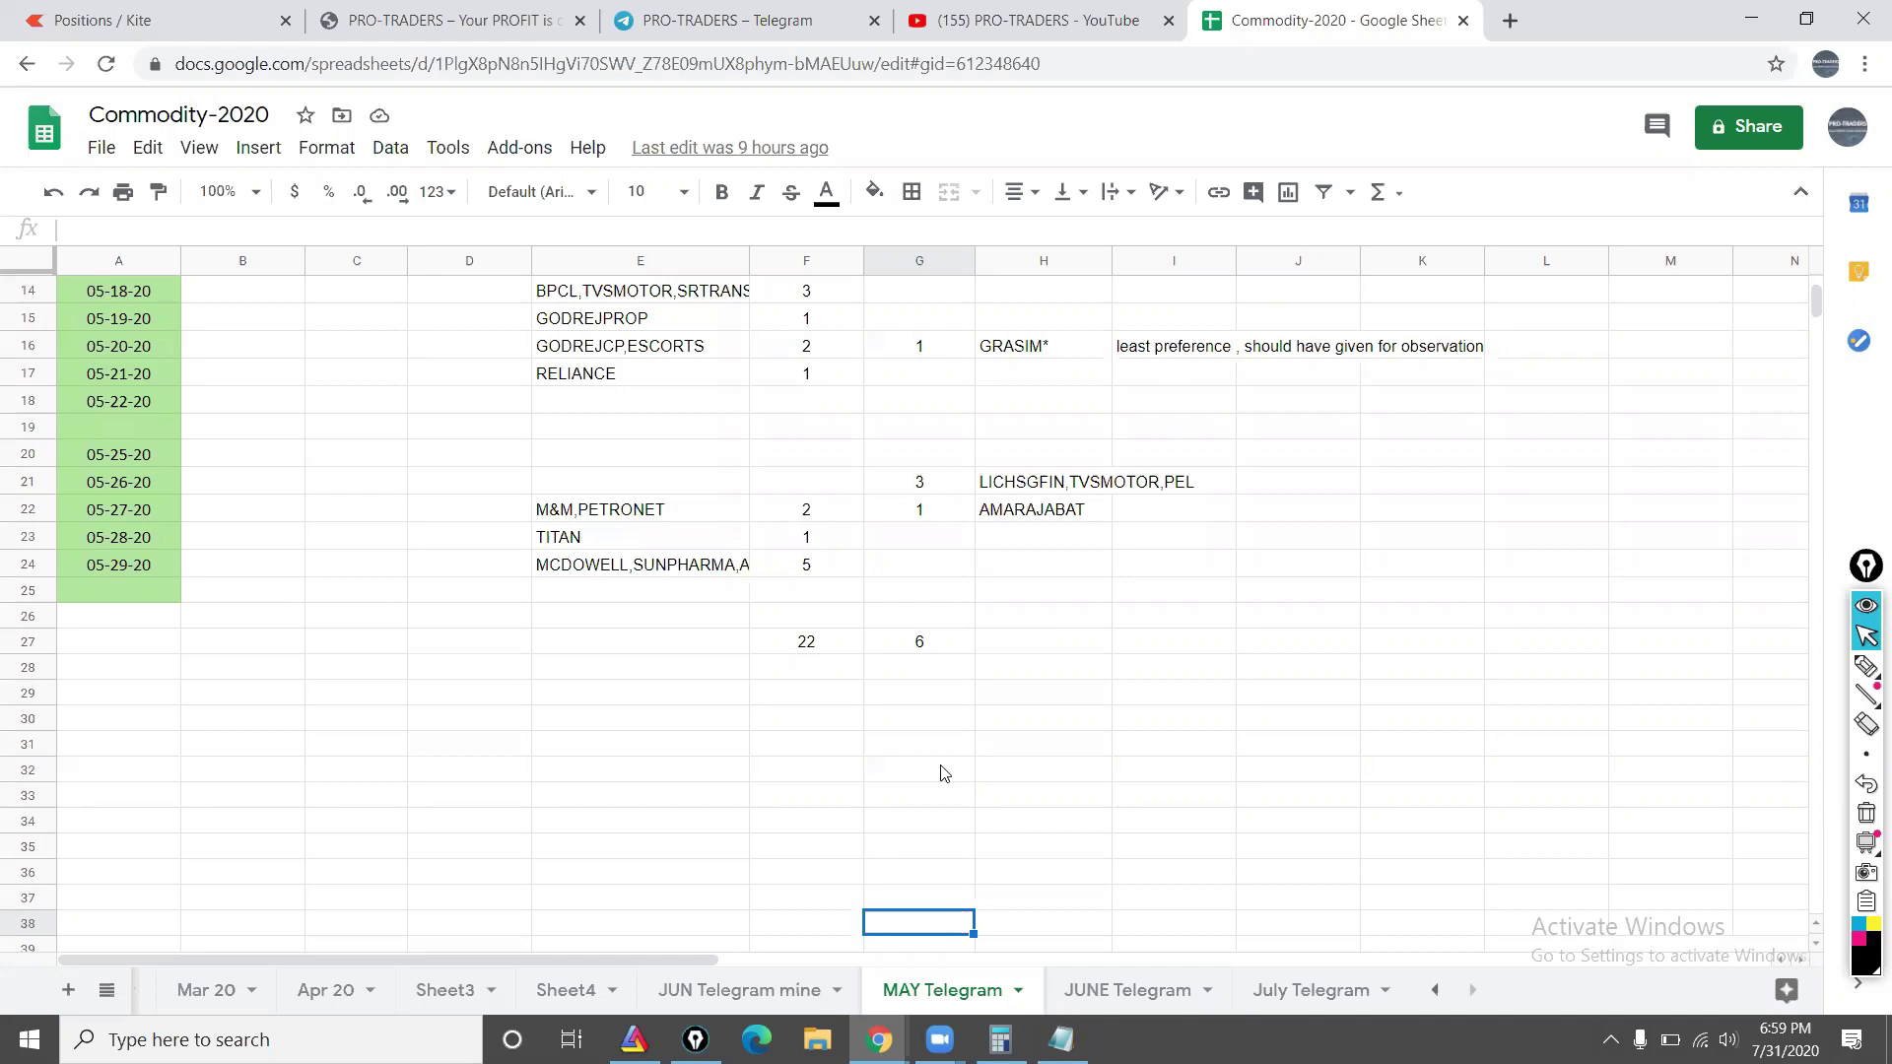
Step: Switch to Notepad and Calculator, and add the three monthly profits 100000 + 36000 + 64000
{"action": "key", "text": "alt+Tab"}
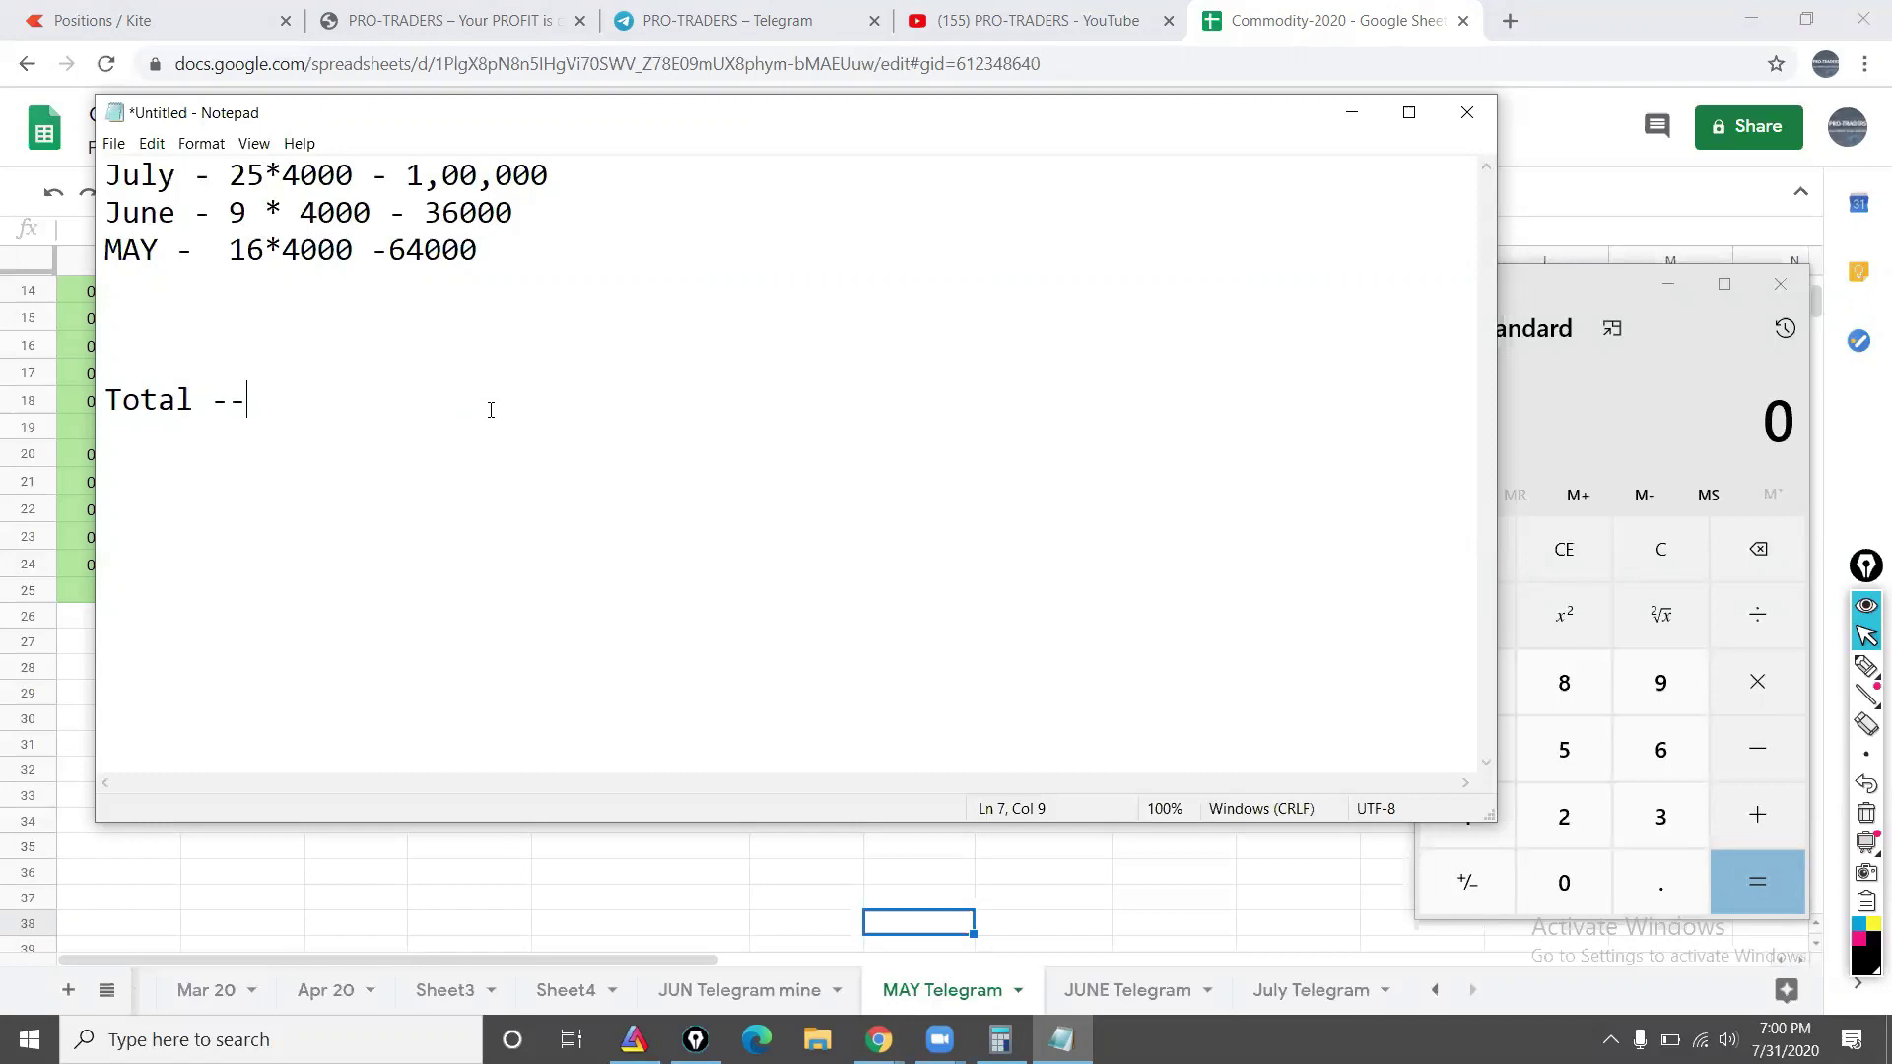
{"action": "left_click", "coordinate": [1552, 283]}
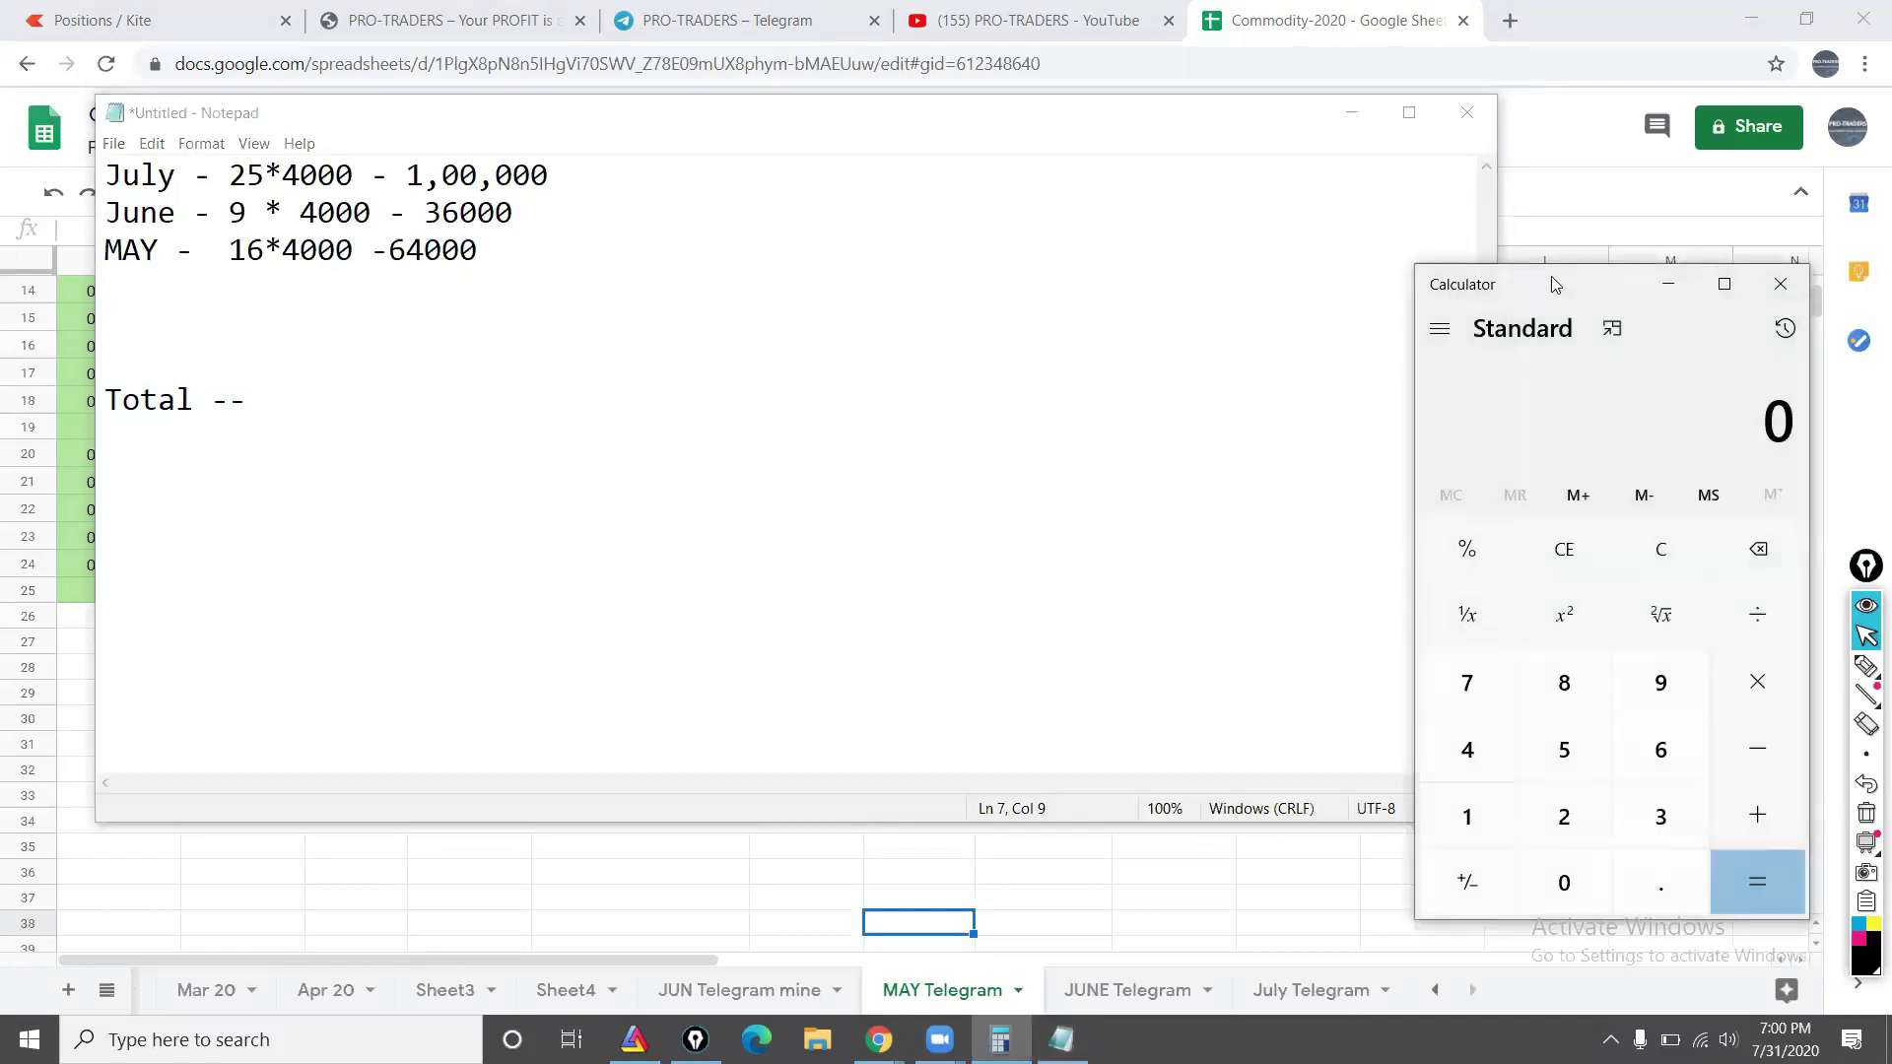
{"action": "type", "text": "100000 + 36000 "}
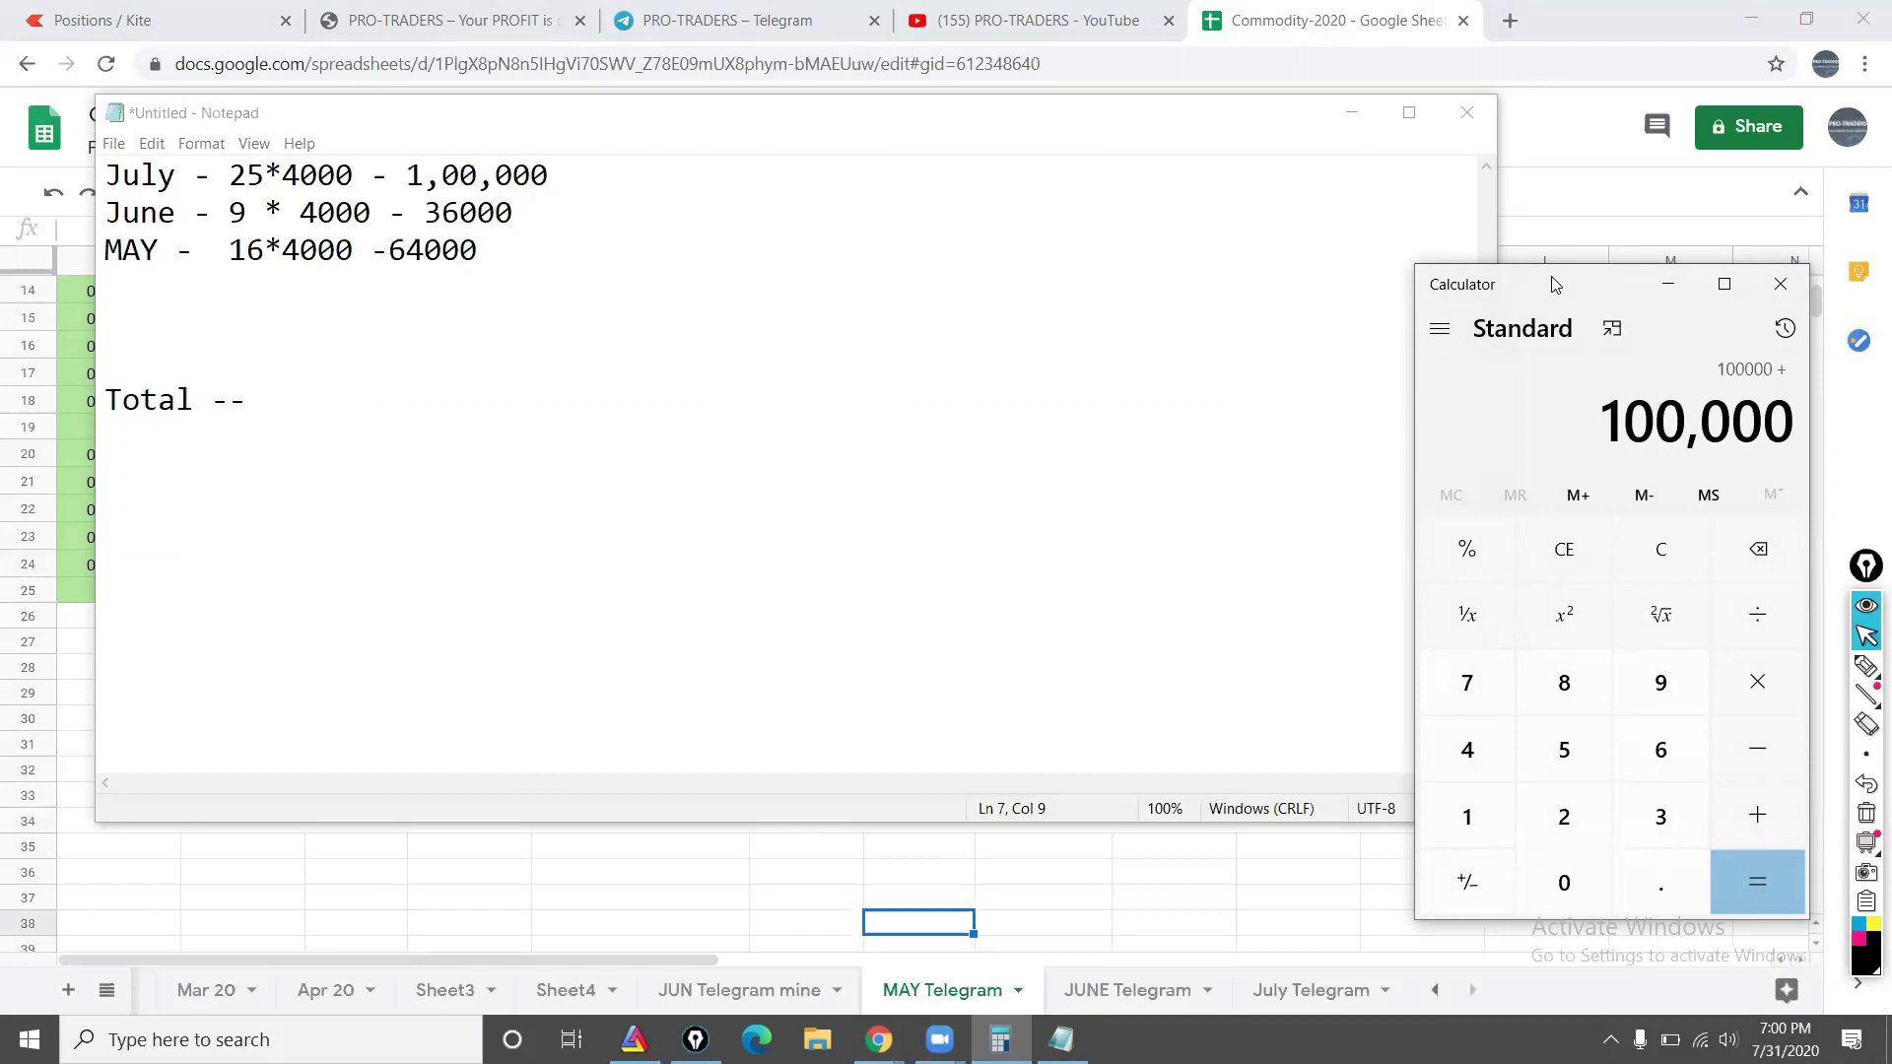
{"action": "type", "text": "+ 64,000"}
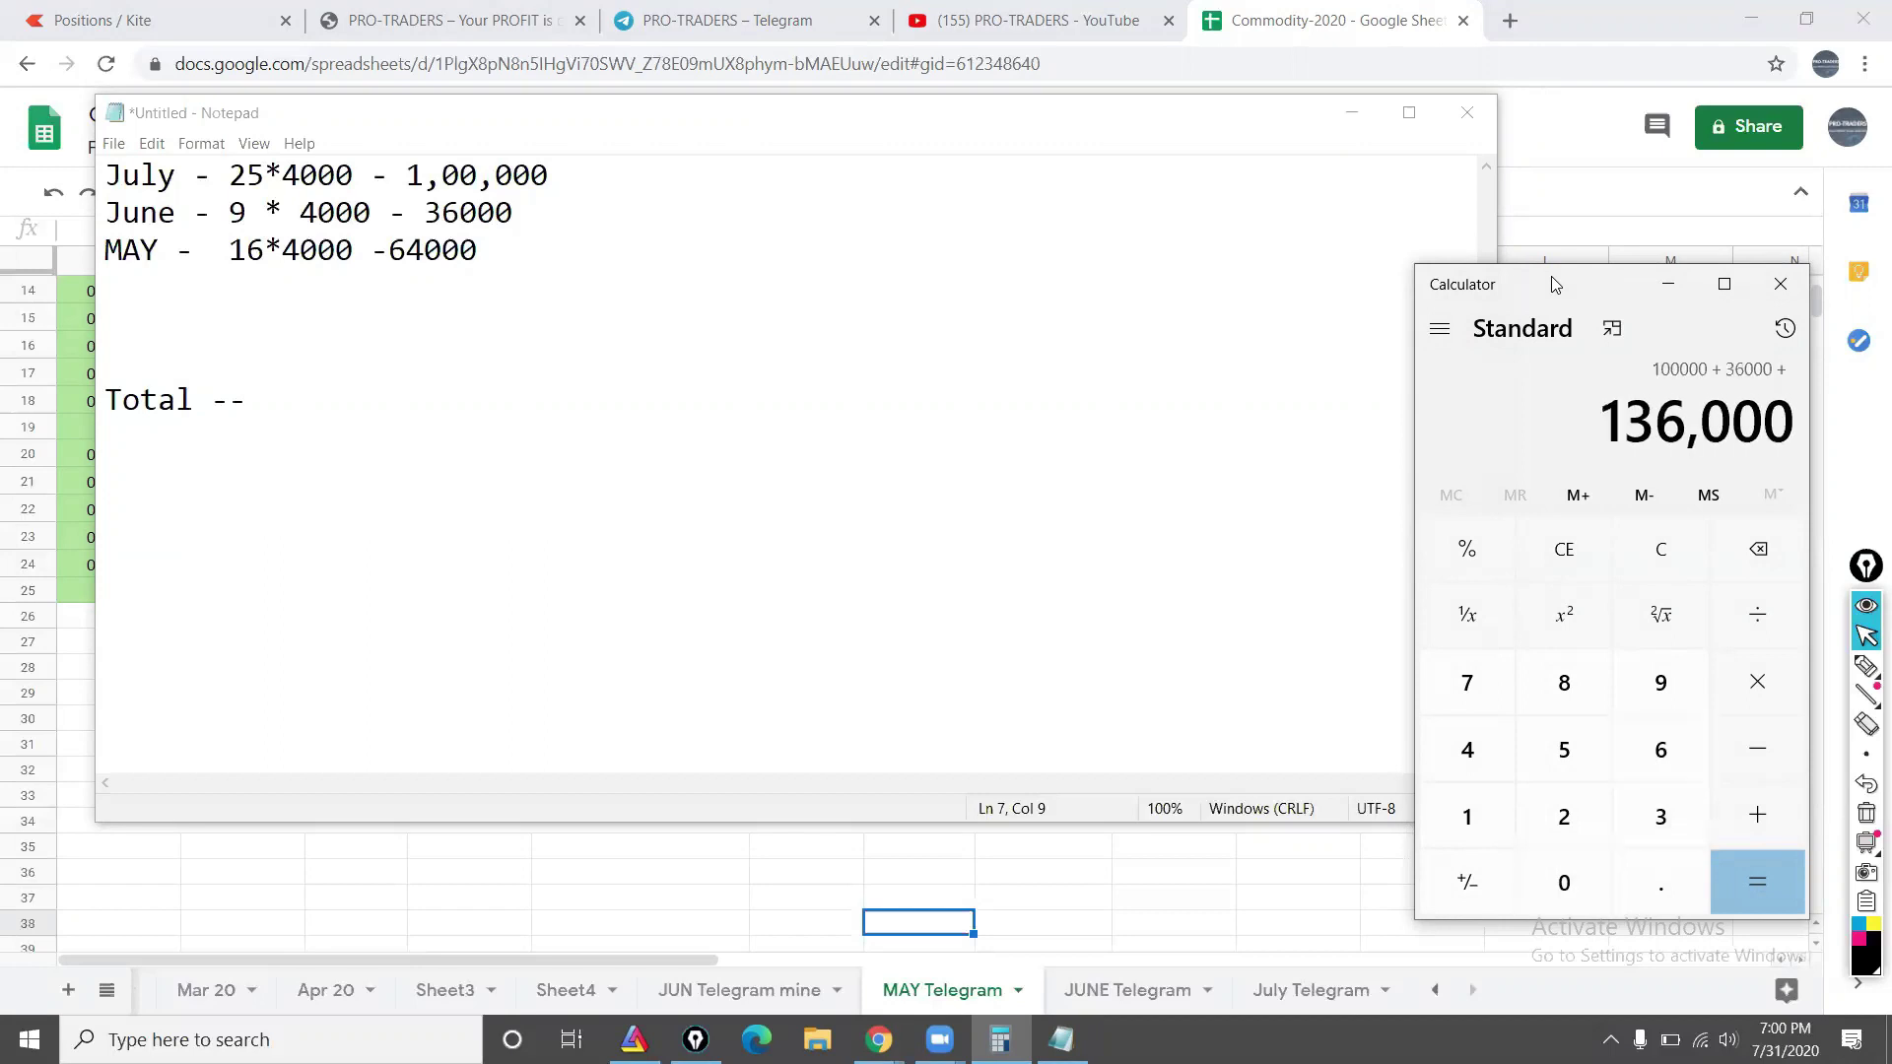
{"action": "key", "text": "Return"}
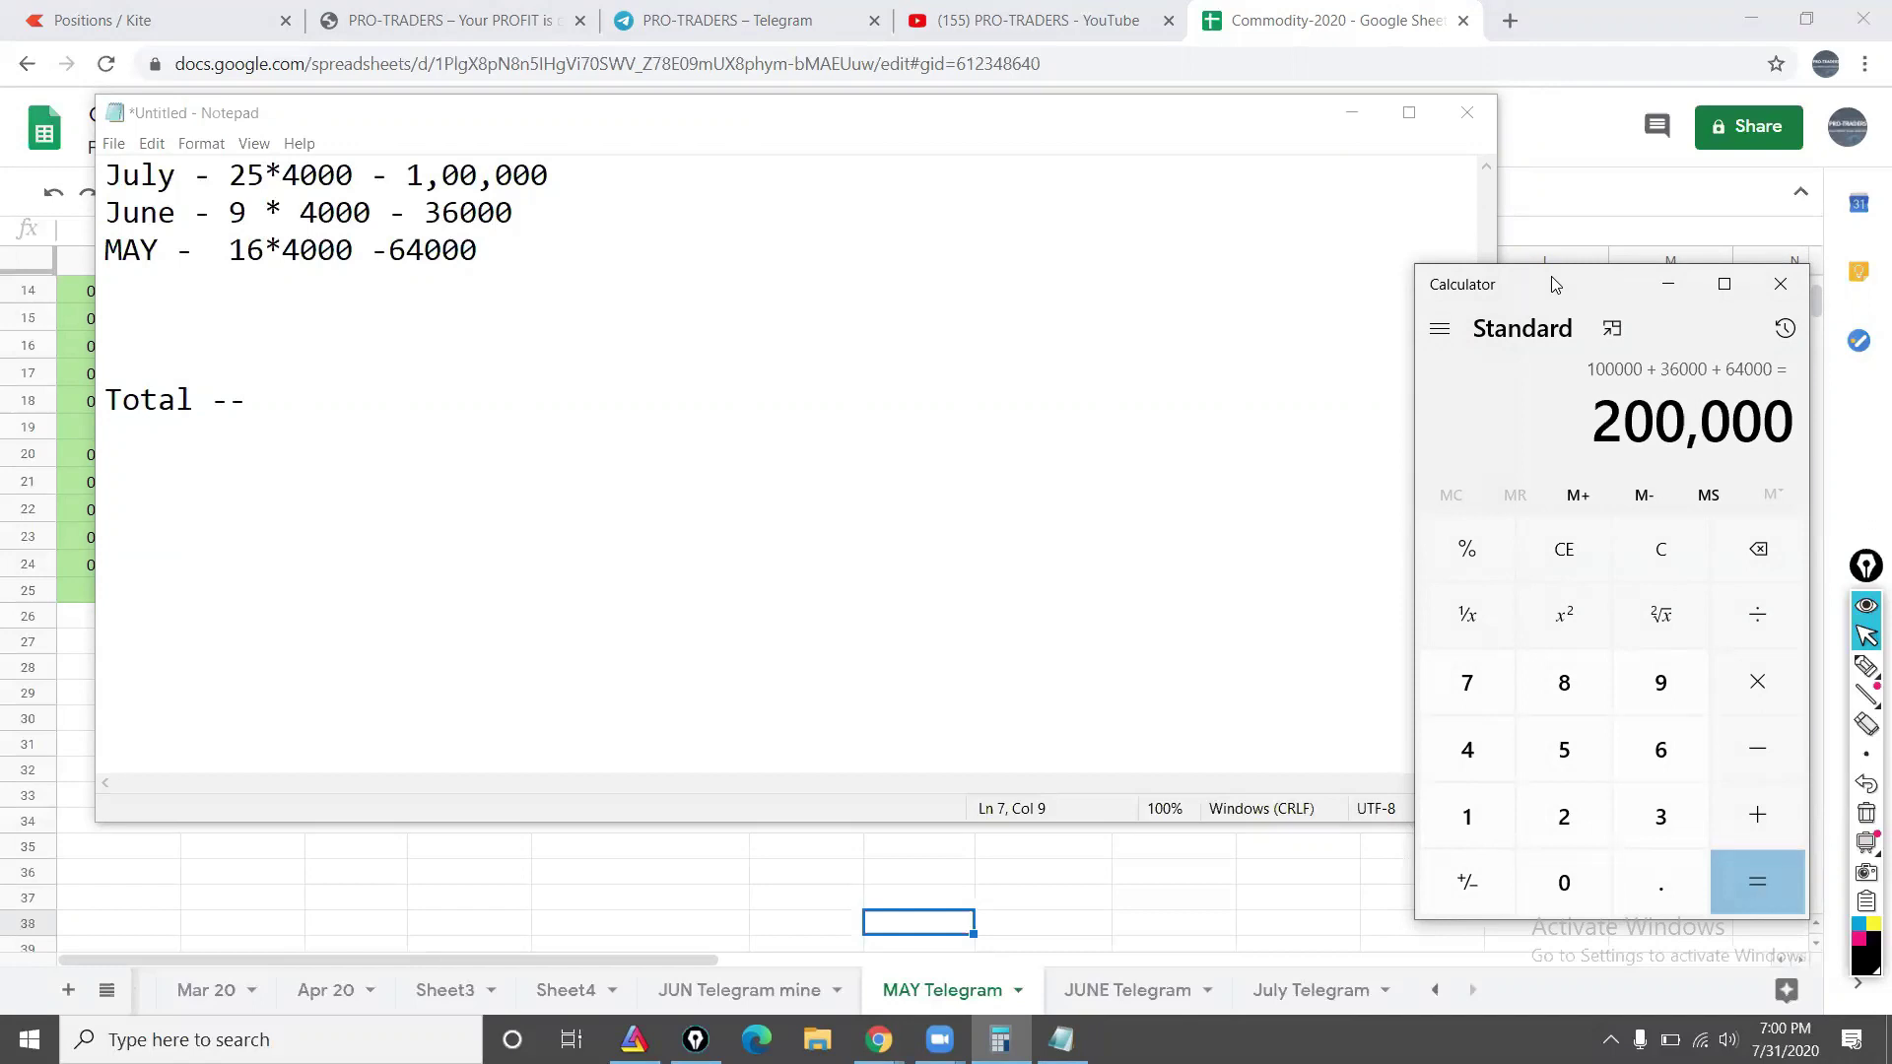
Step: Divide the three-month total by 3 in Calculator to get the monthly average
{"action": "type", "text": "/"}
{"action": "type", "text": "3"}
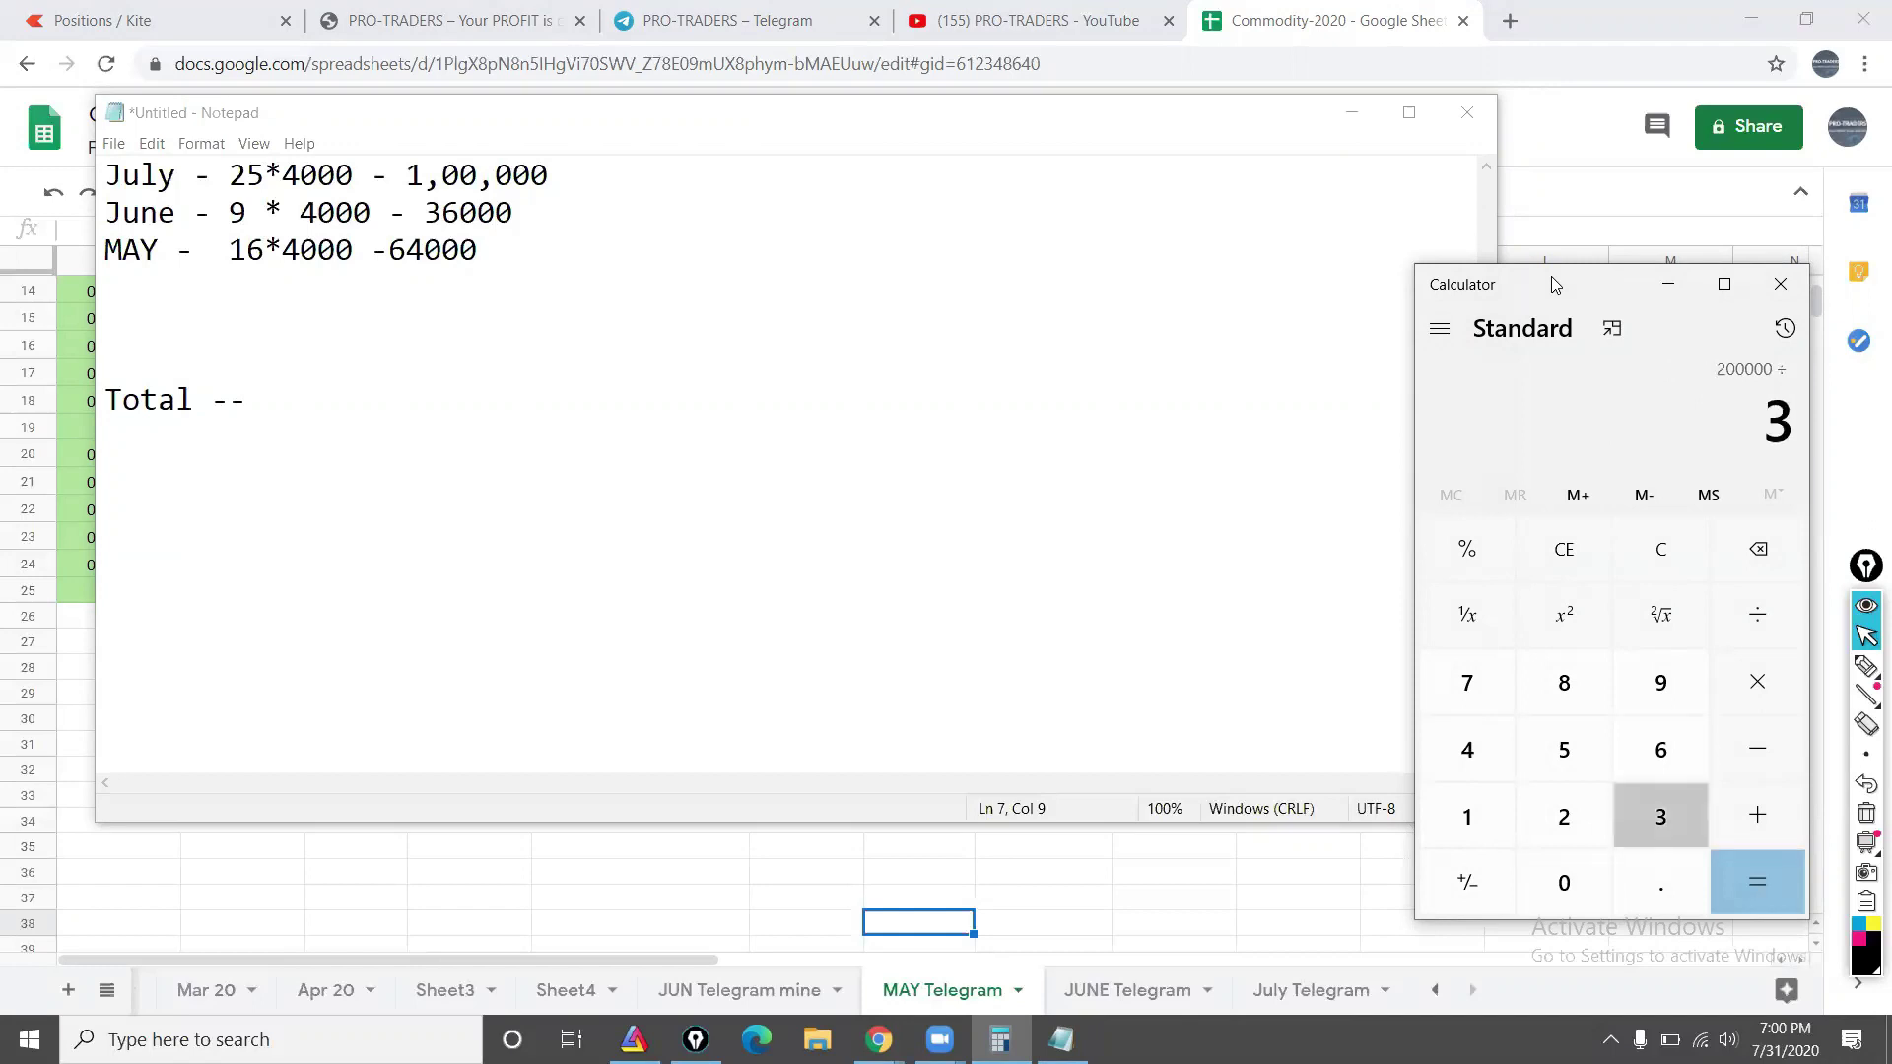
{"action": "key", "text": "Return"}
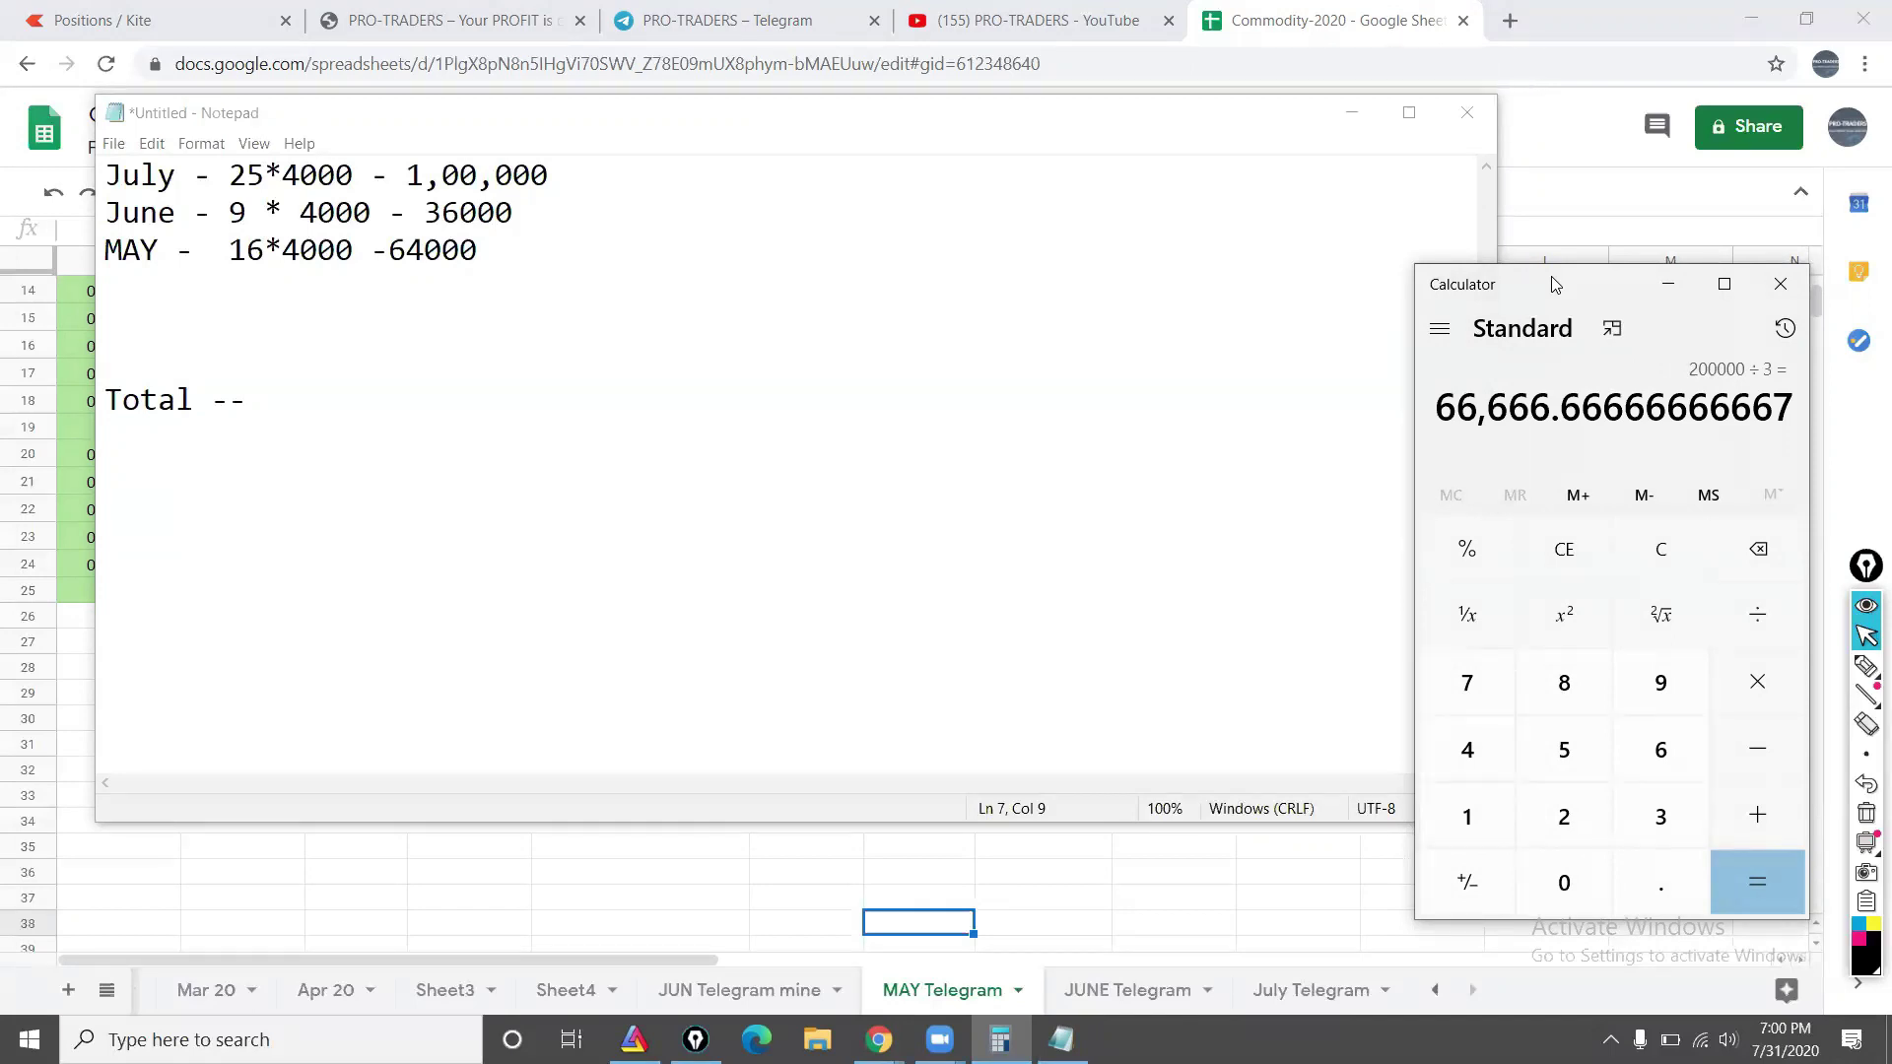
Step: Enter the amounts 50,000, 100,000 and again 50,000 in turn in Calculator, clearing each one
{"action": "key", "text": "Escape"}
{"action": "type", "text": "50"}
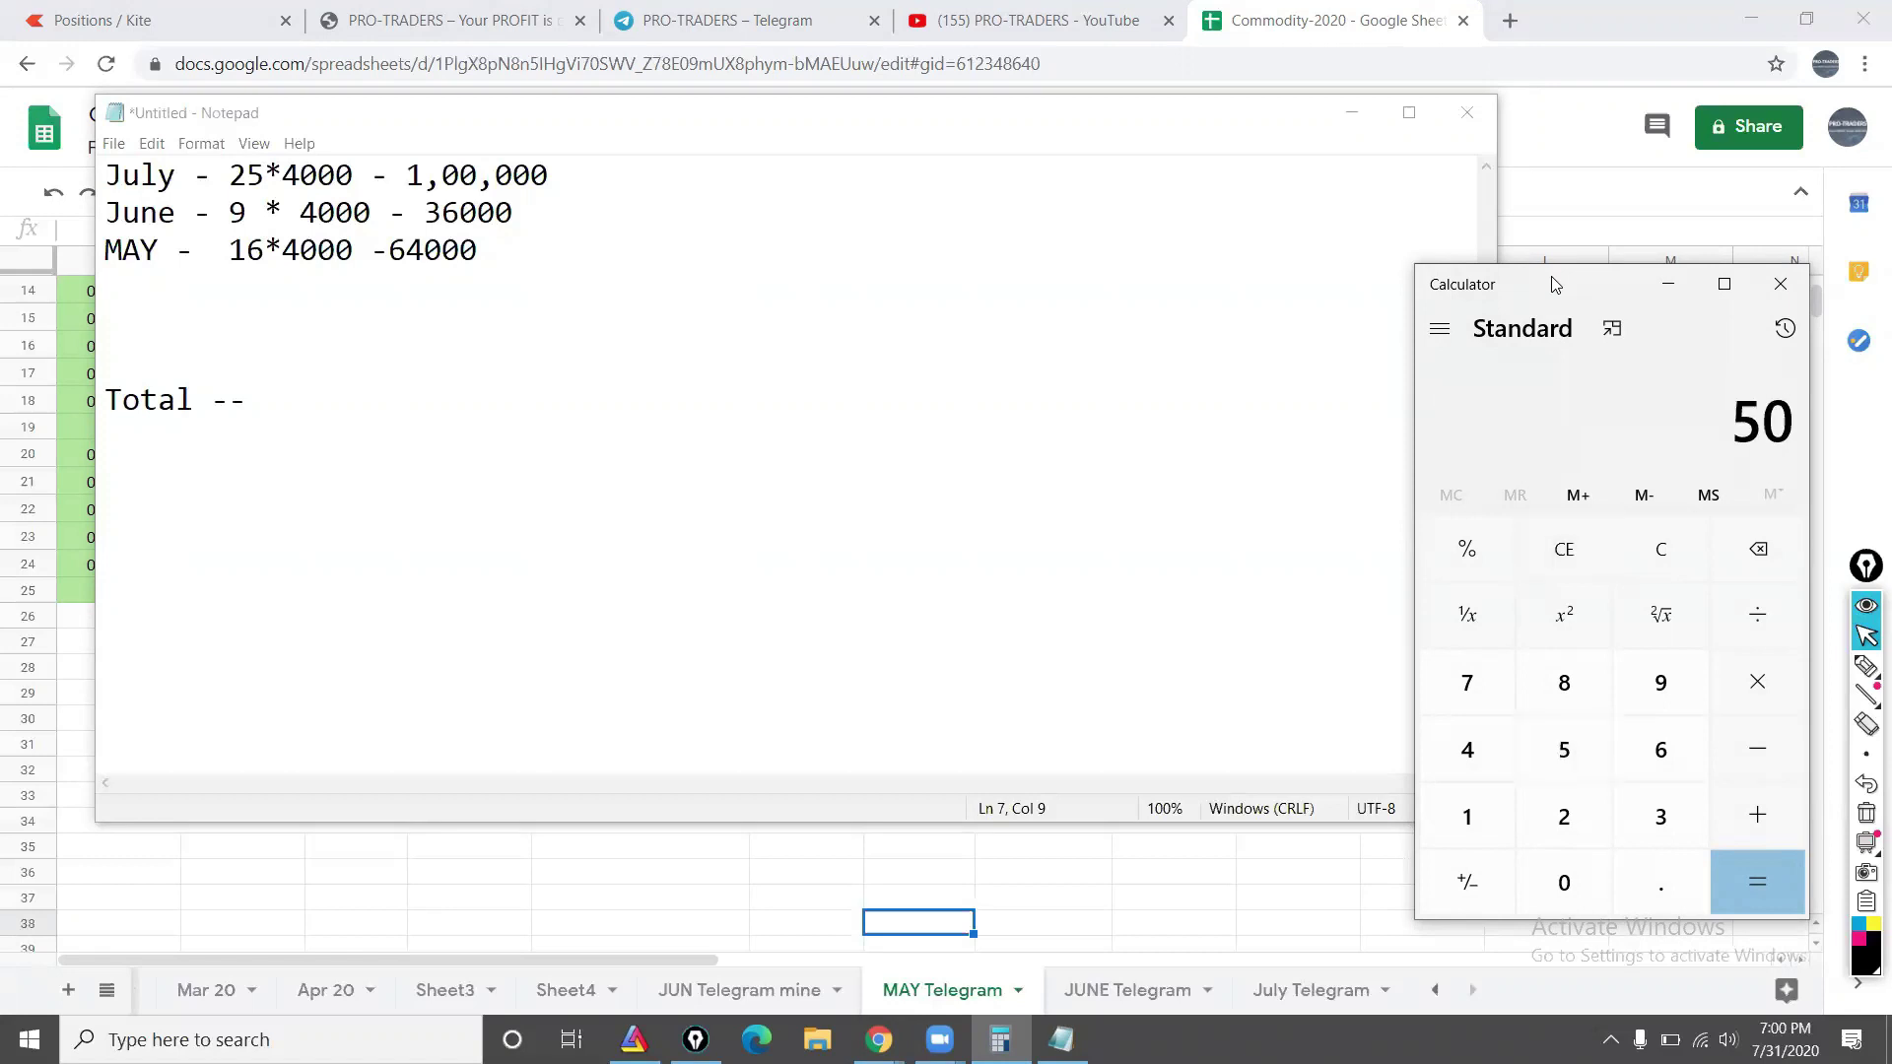
{"action": "type", "text": ",000"}
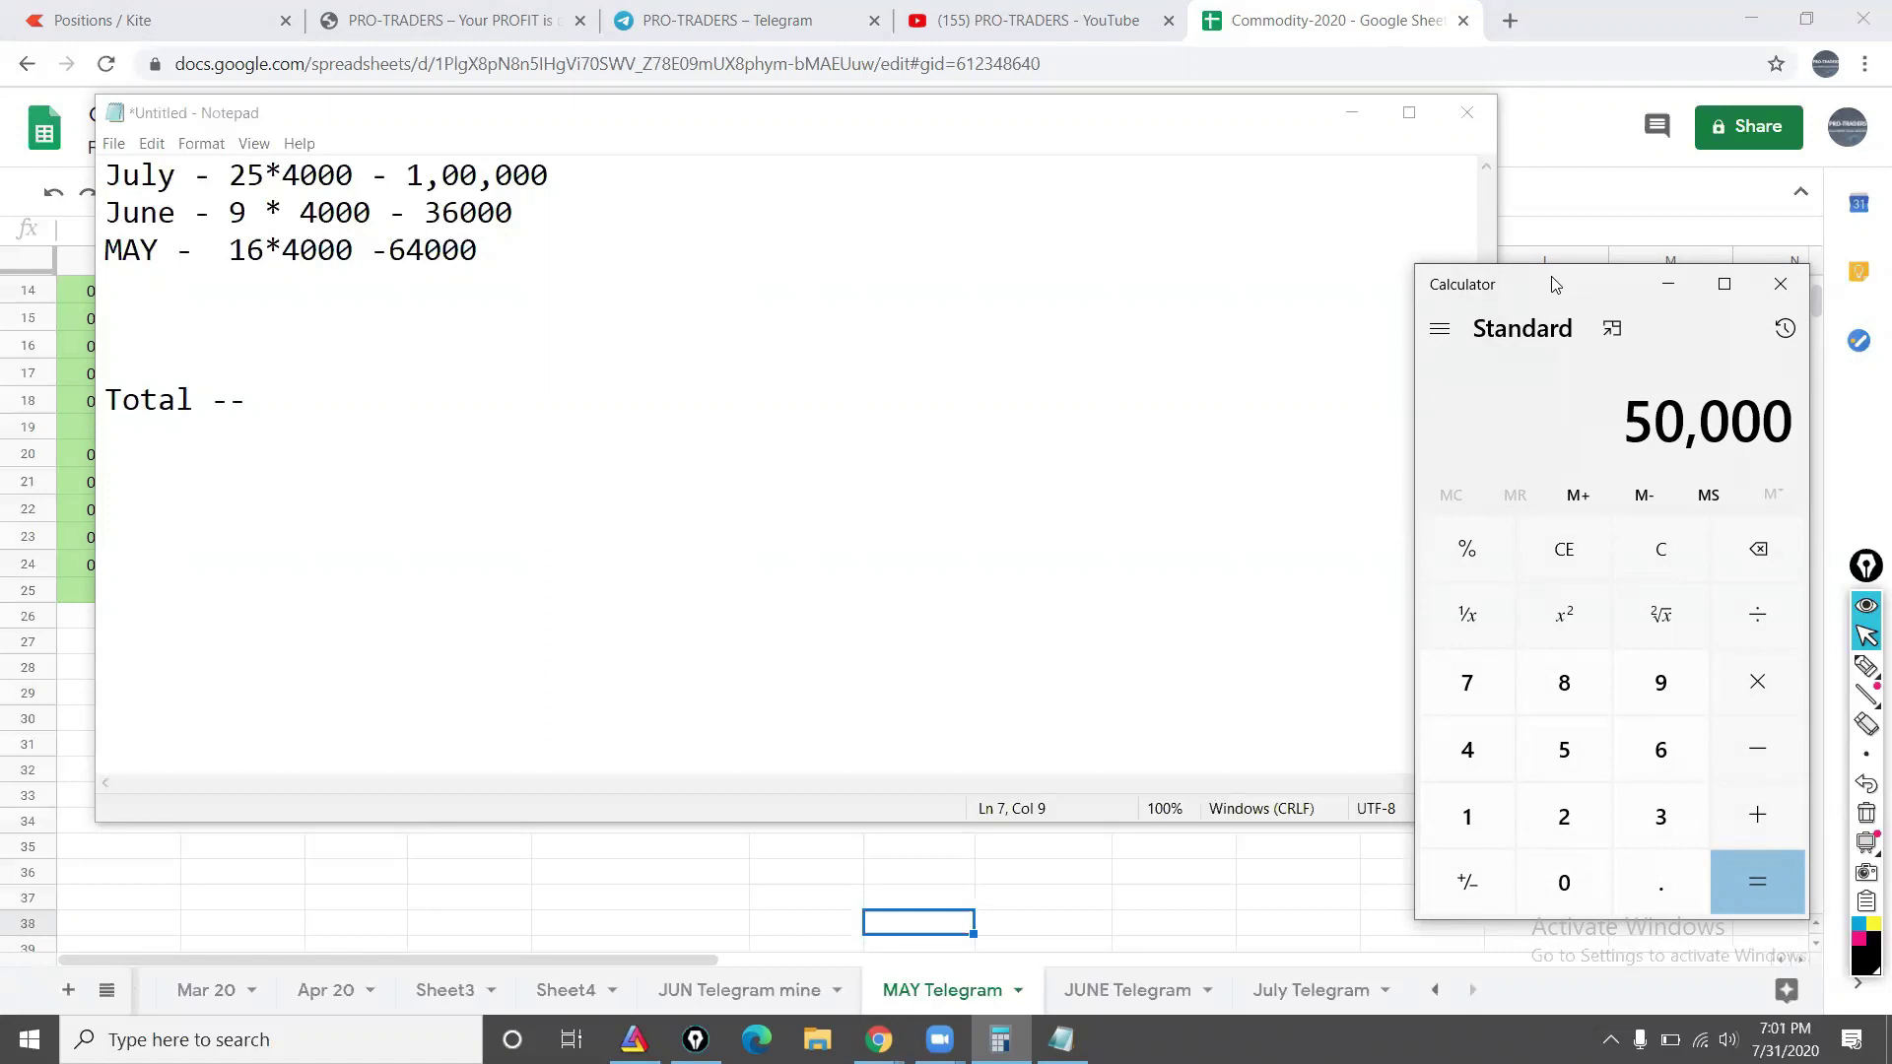
{"action": "key", "text": "Escape"}
{"action": "type", "text": "100000"}
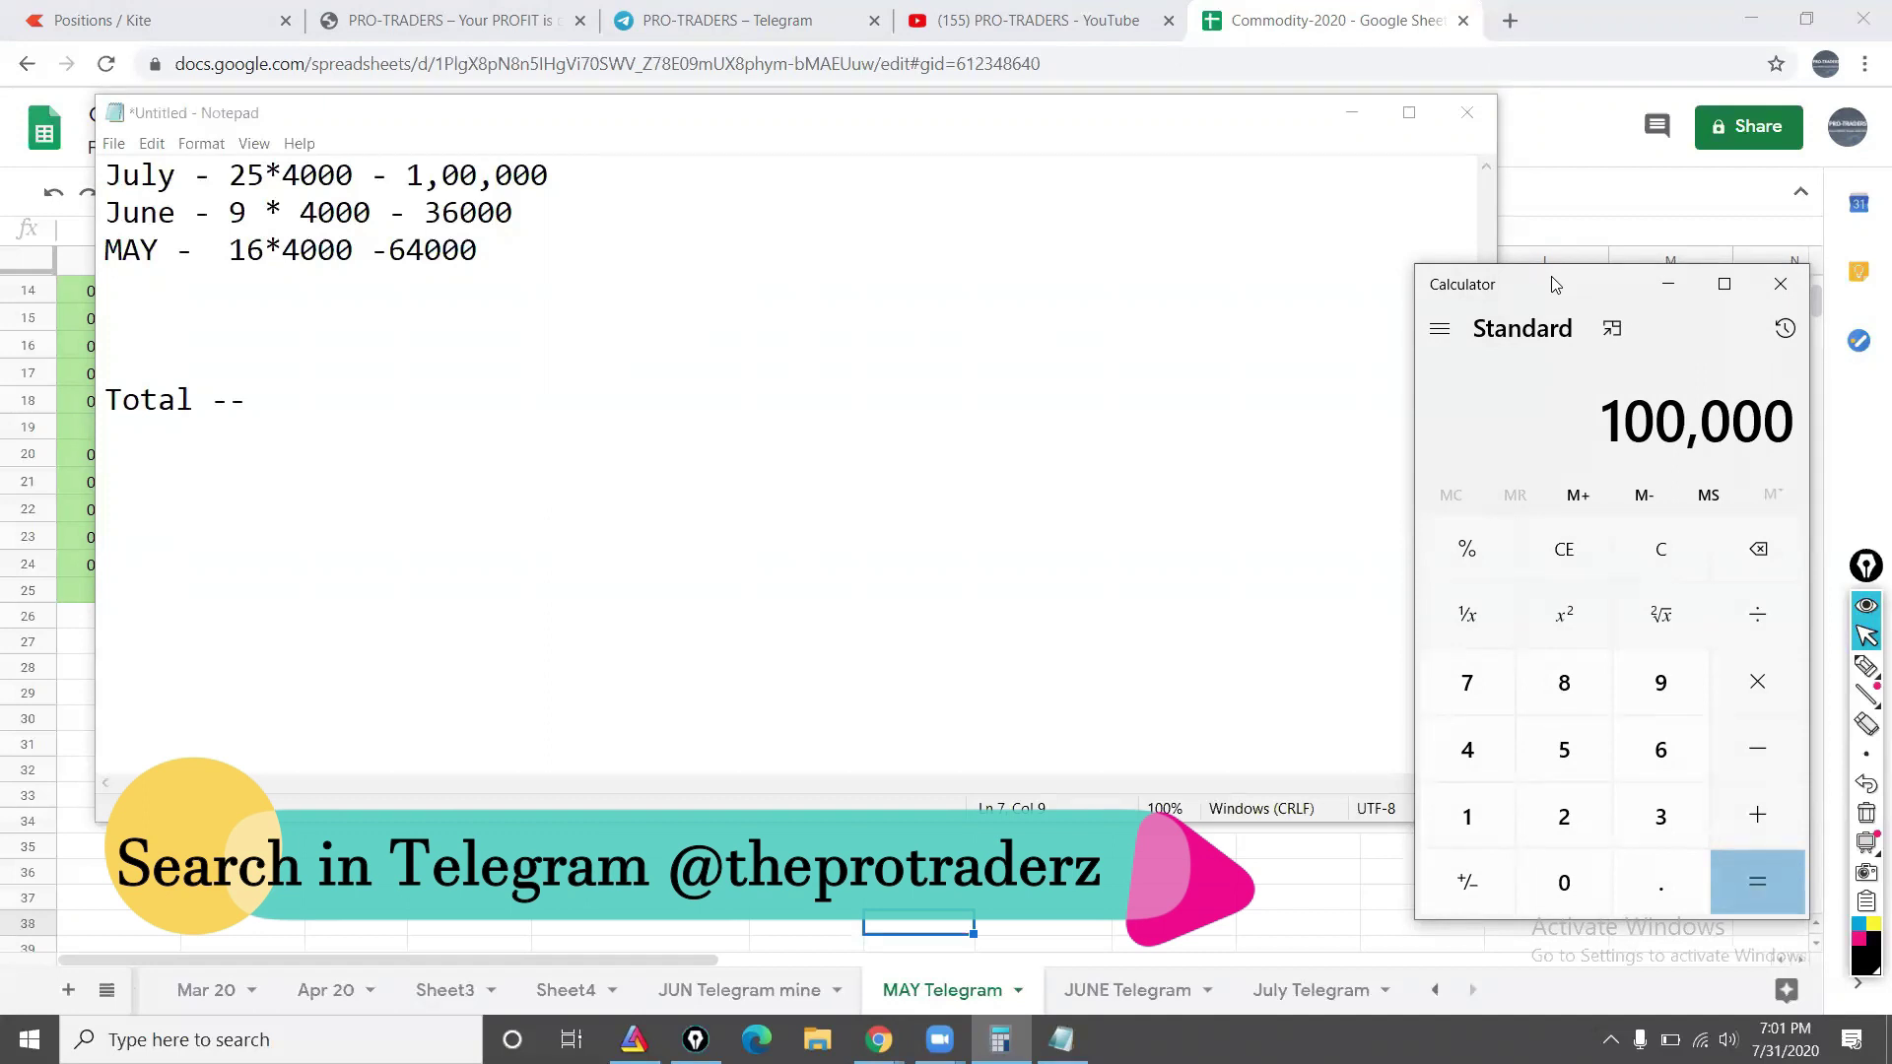
{"action": "key", "text": "Escape"}
{"action": "type", "text": "50000"}
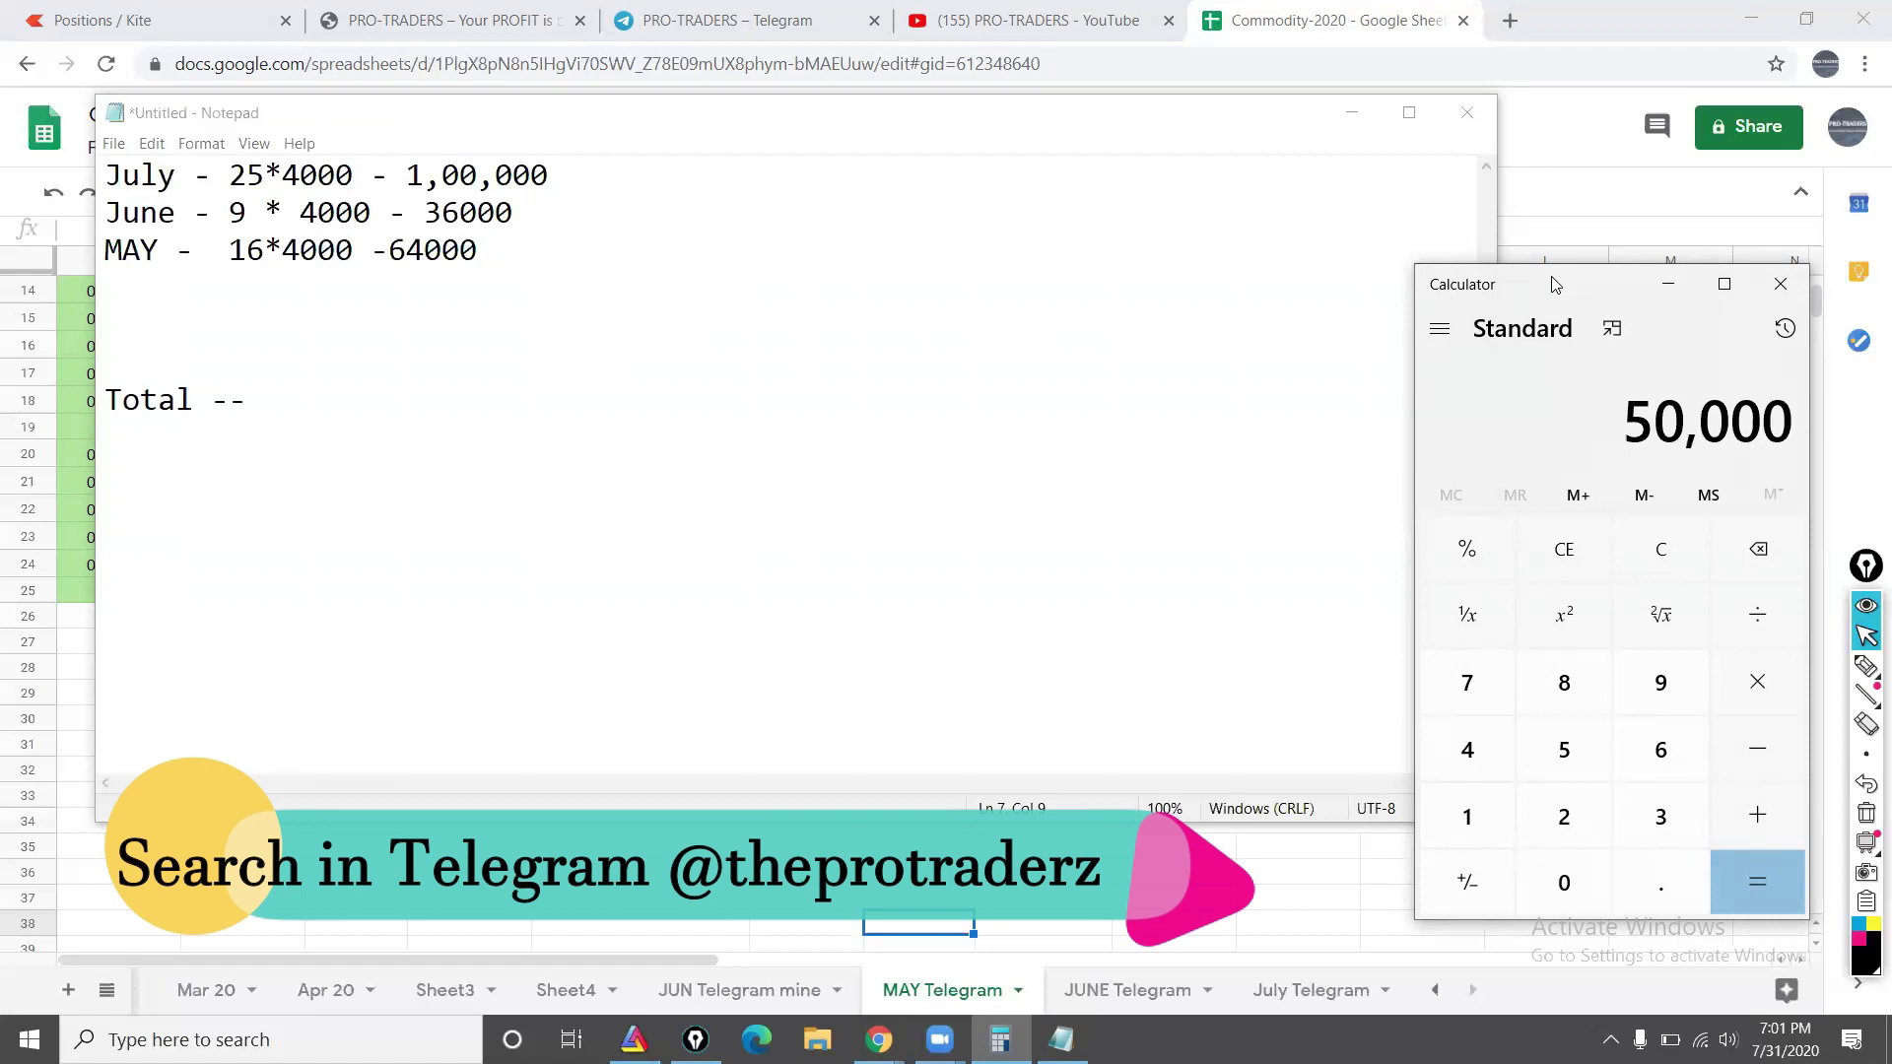
{"action": "key", "text": "Delete"}
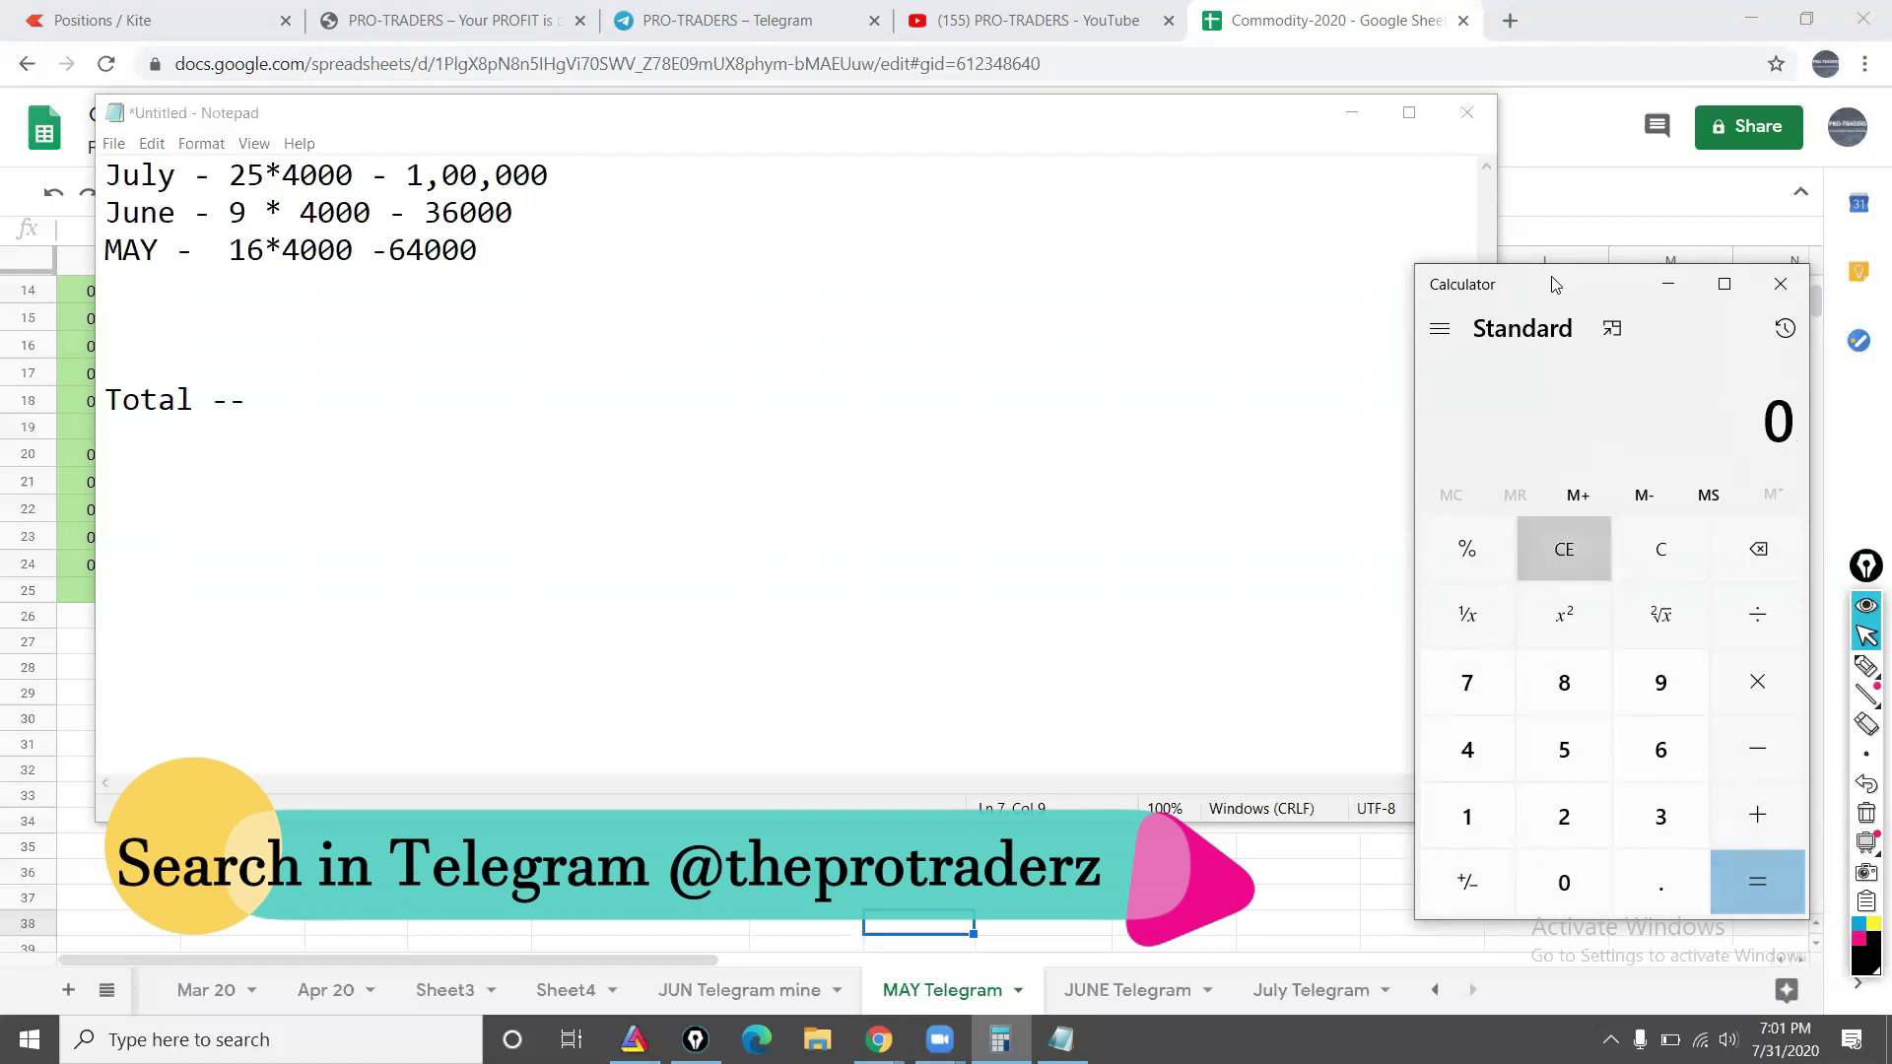
Step: Divide 150,000 by 3 in Calculator and clear the result
{"action": "type", "text": "150,000"}
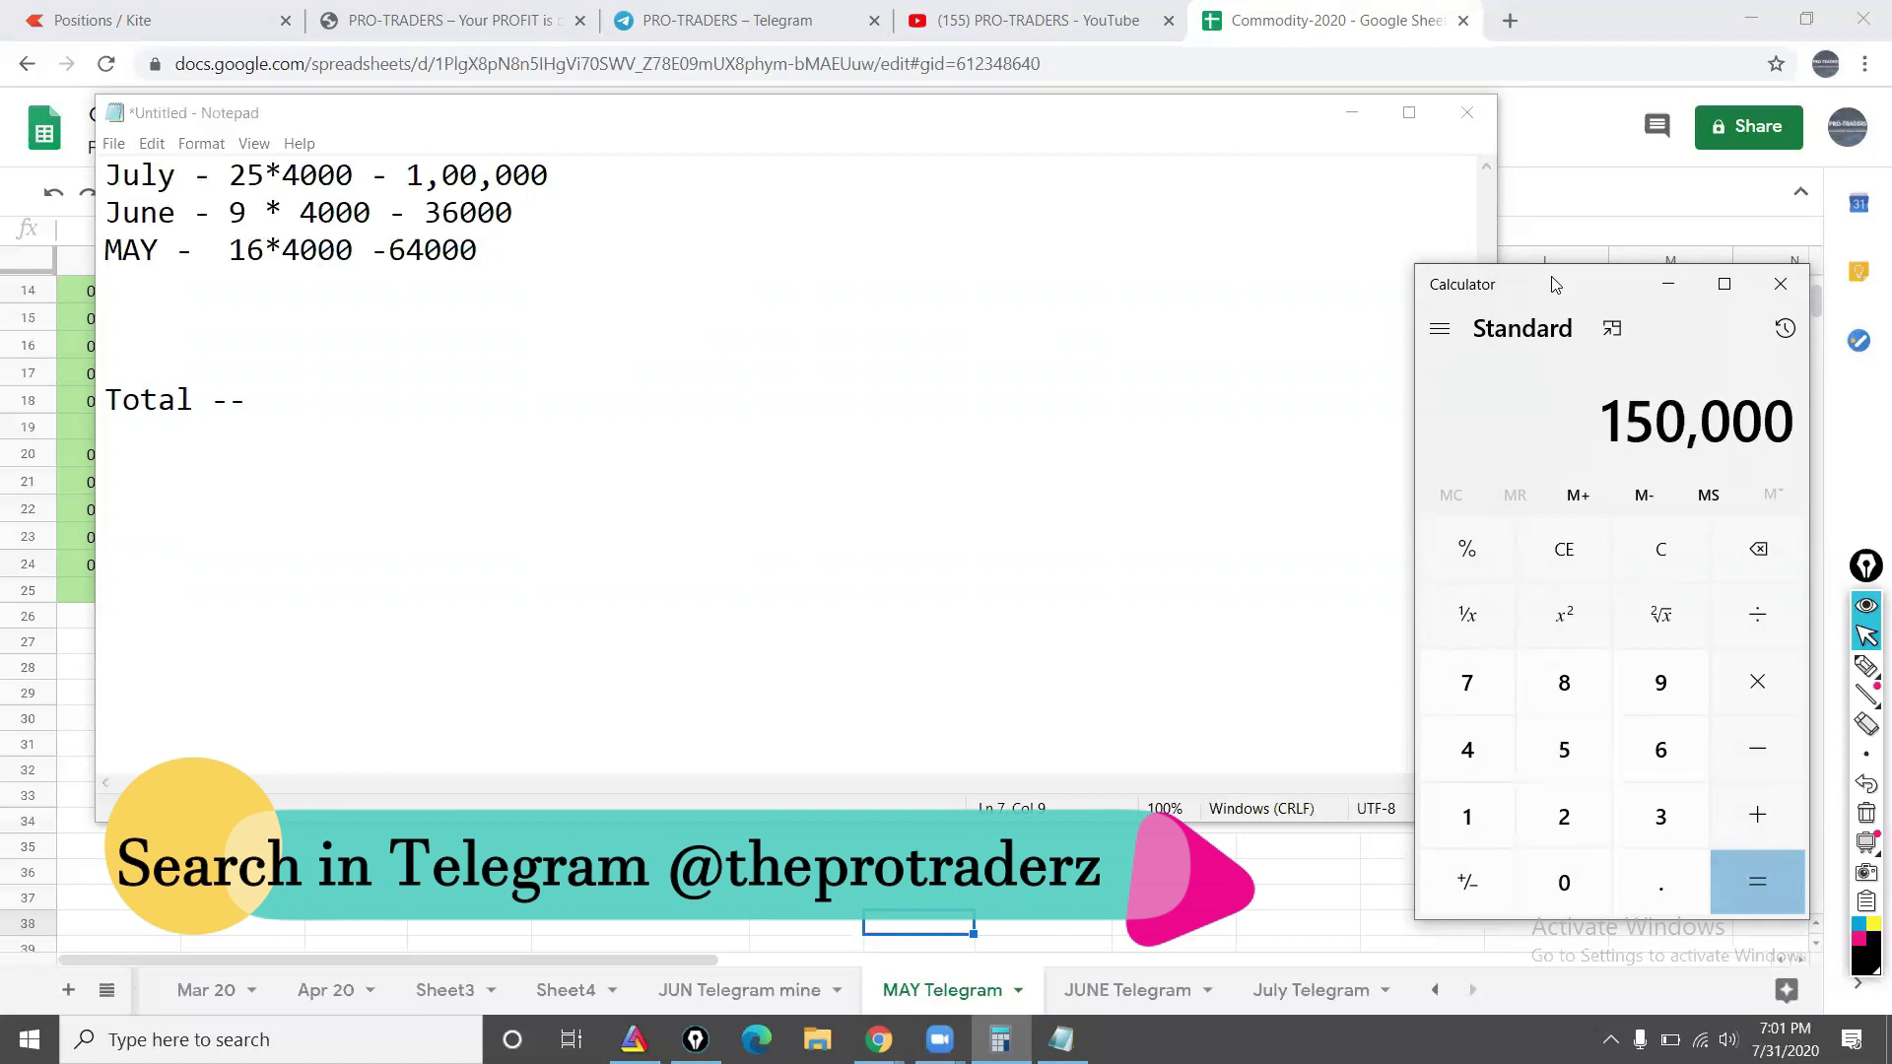
{"action": "type", "text": "/3"}
{"action": "key", "text": "Return"}
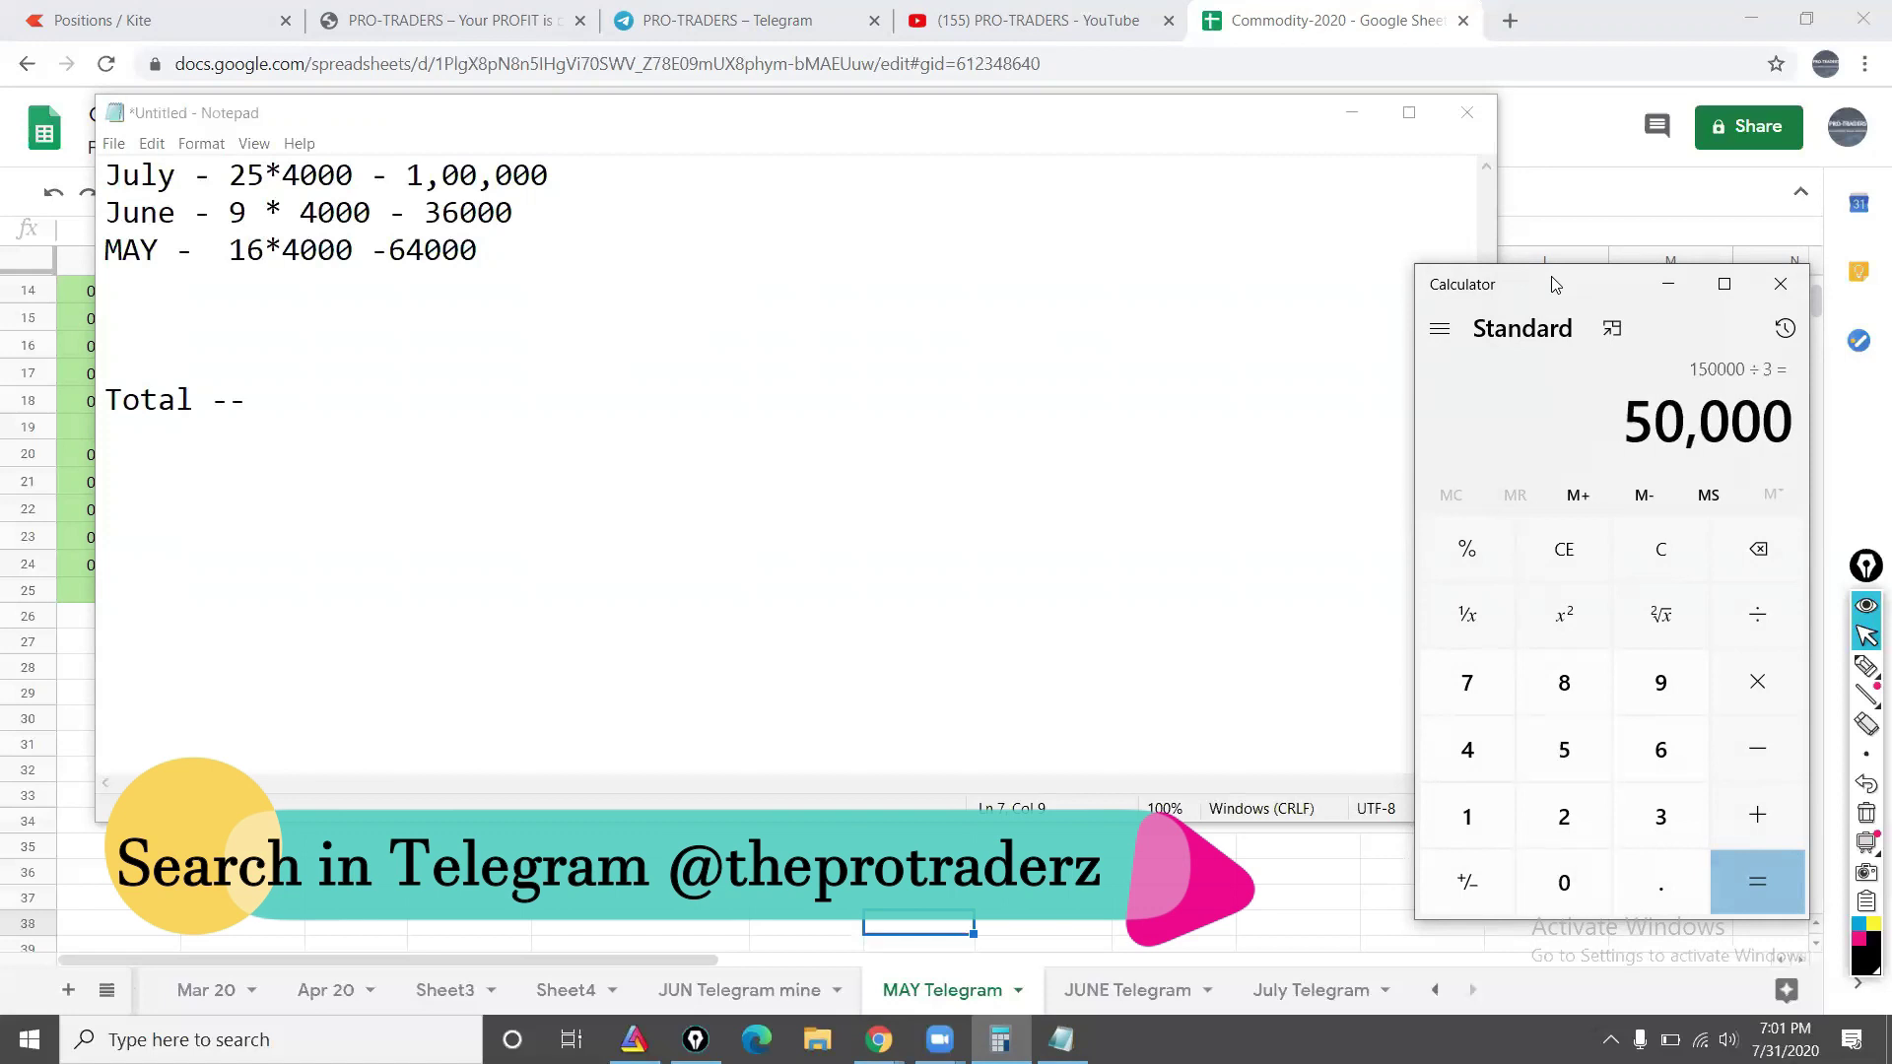
{"action": "key", "text": "Escape"}
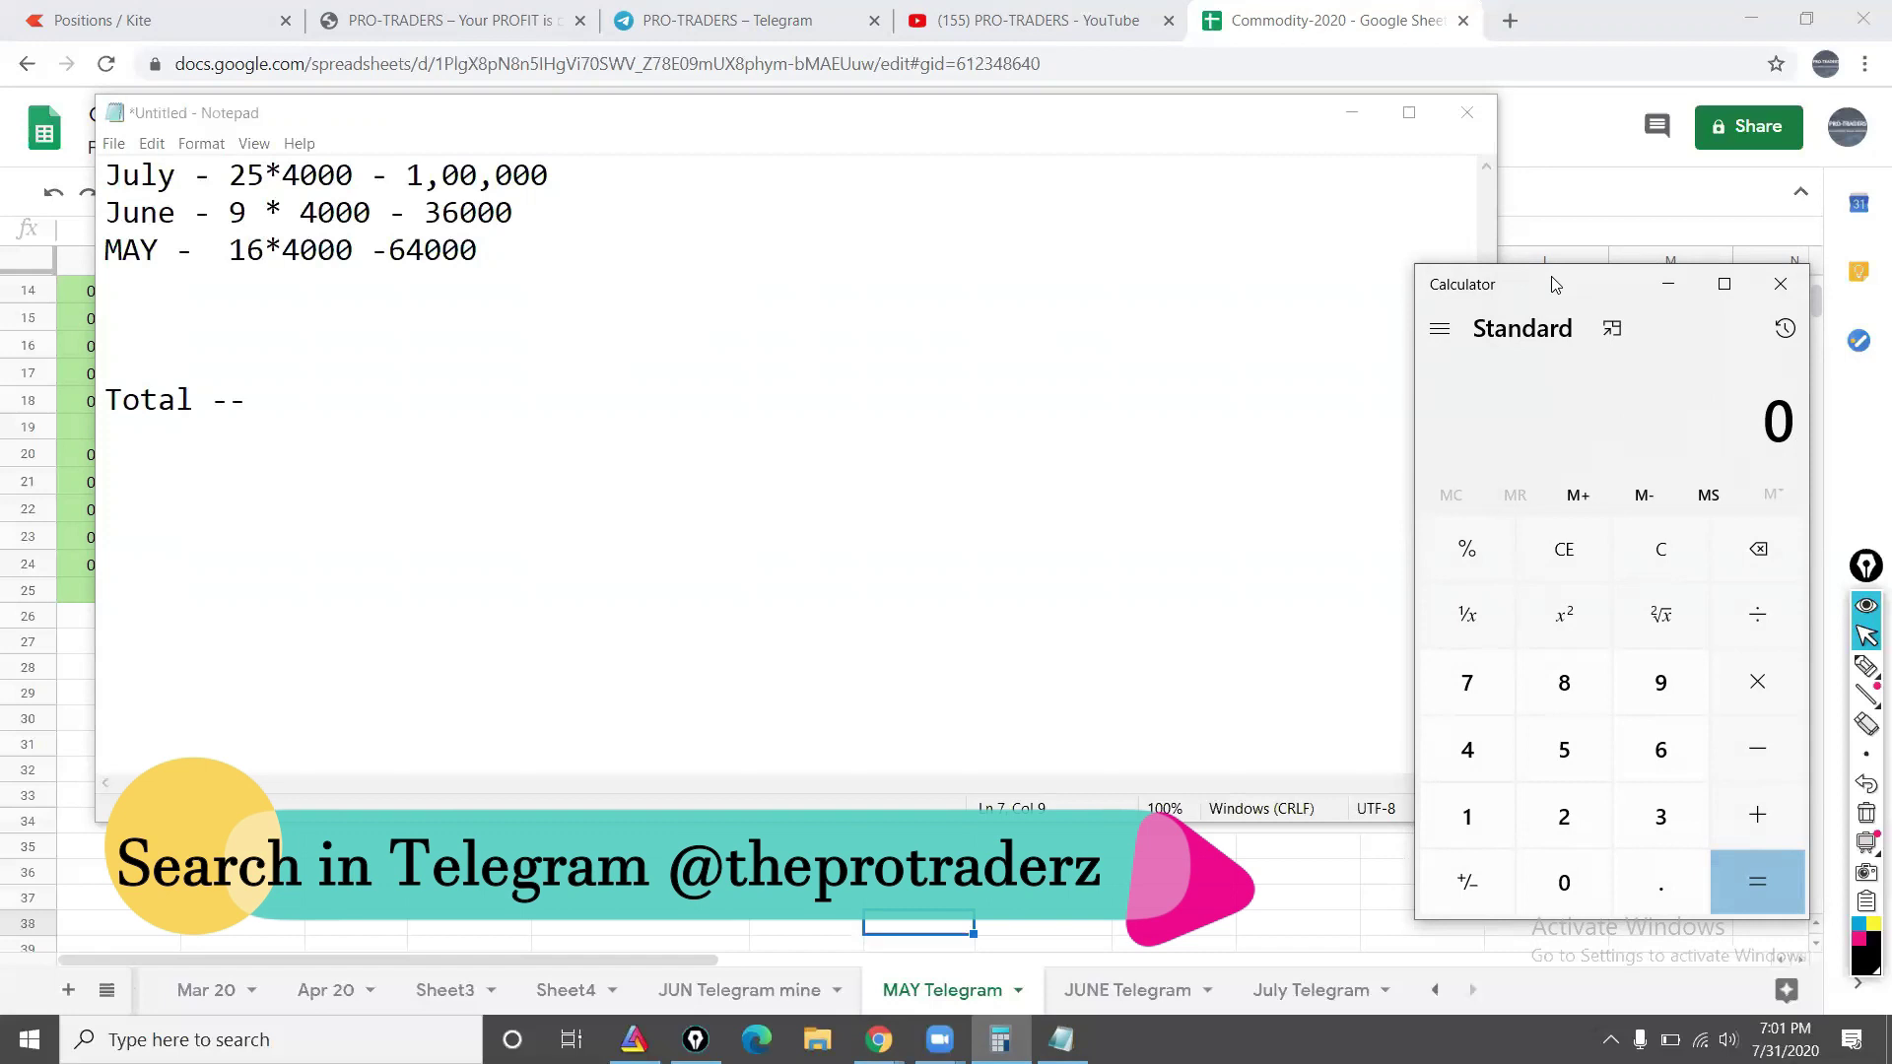
Step: Minimise Calculator and Notepad, and look through the MAY Telegram results up to the start of the sheet
{"action": "left_click", "coordinate": [1668, 284]}
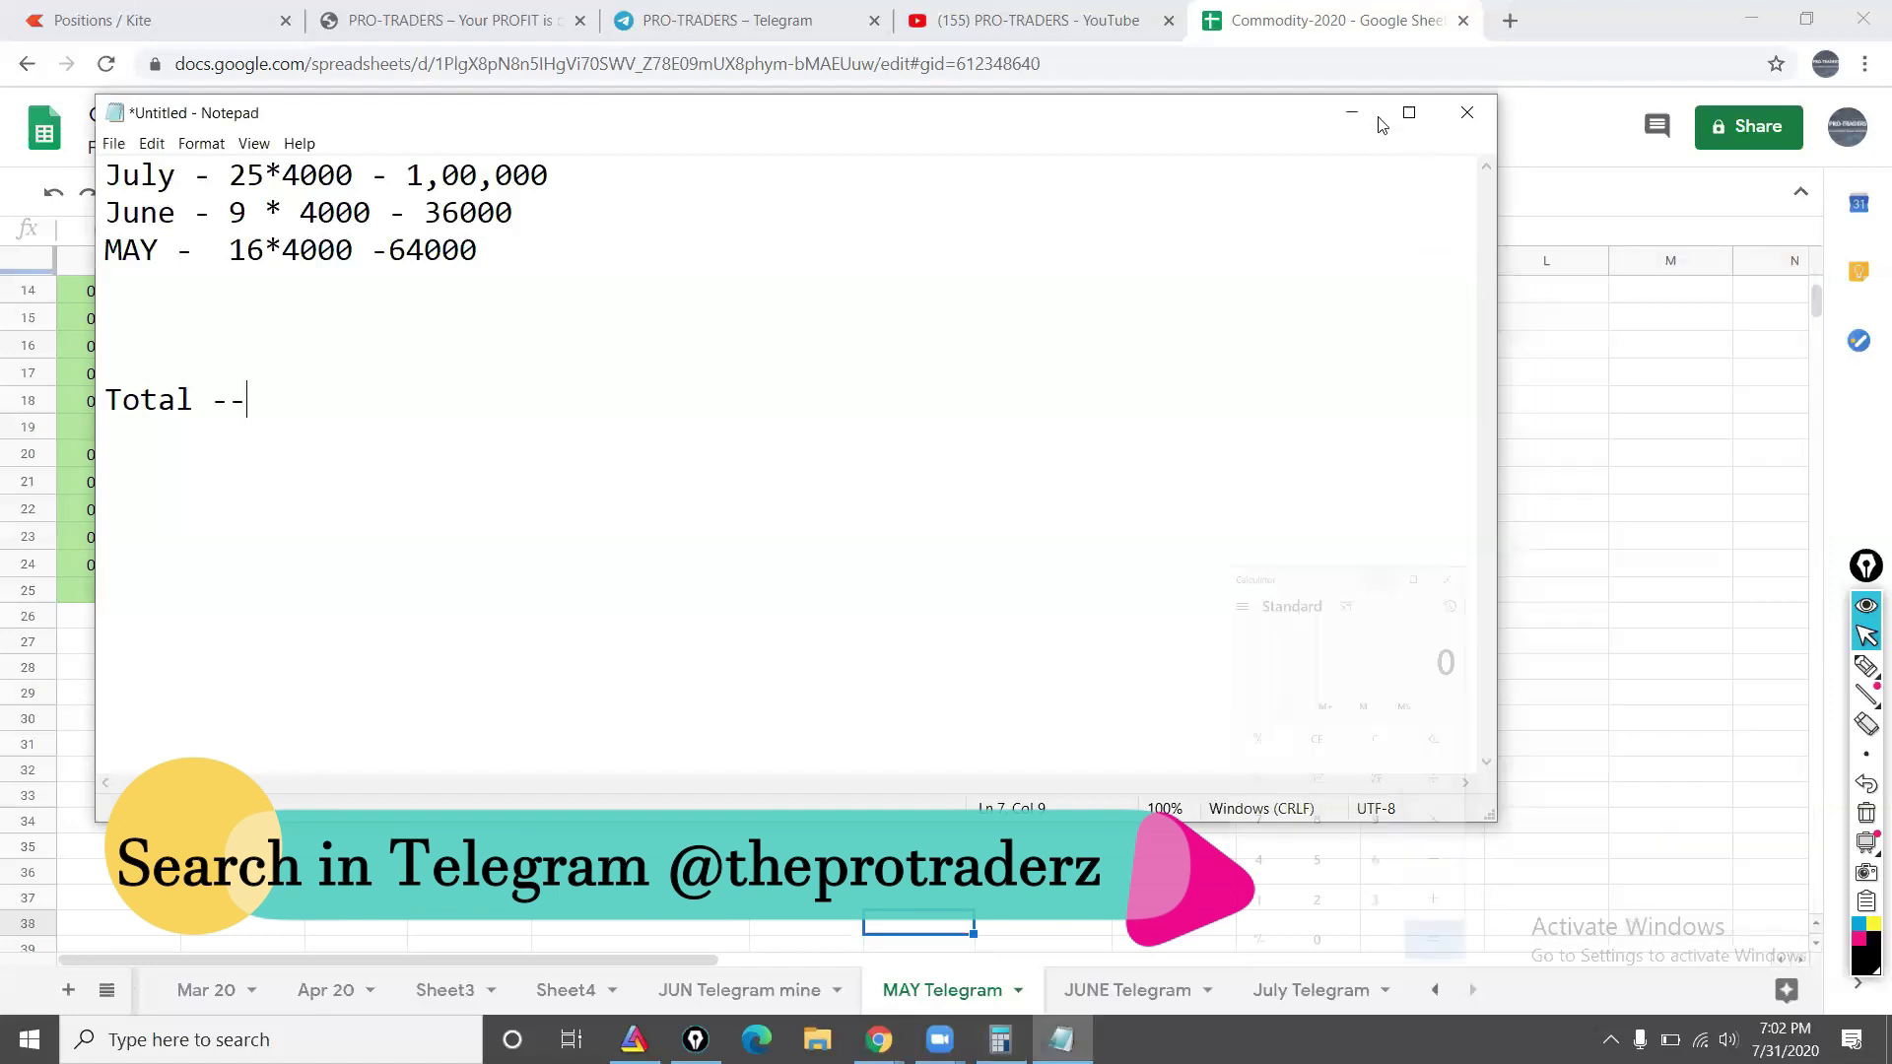
{"action": "left_click", "coordinate": [1368, 114]}
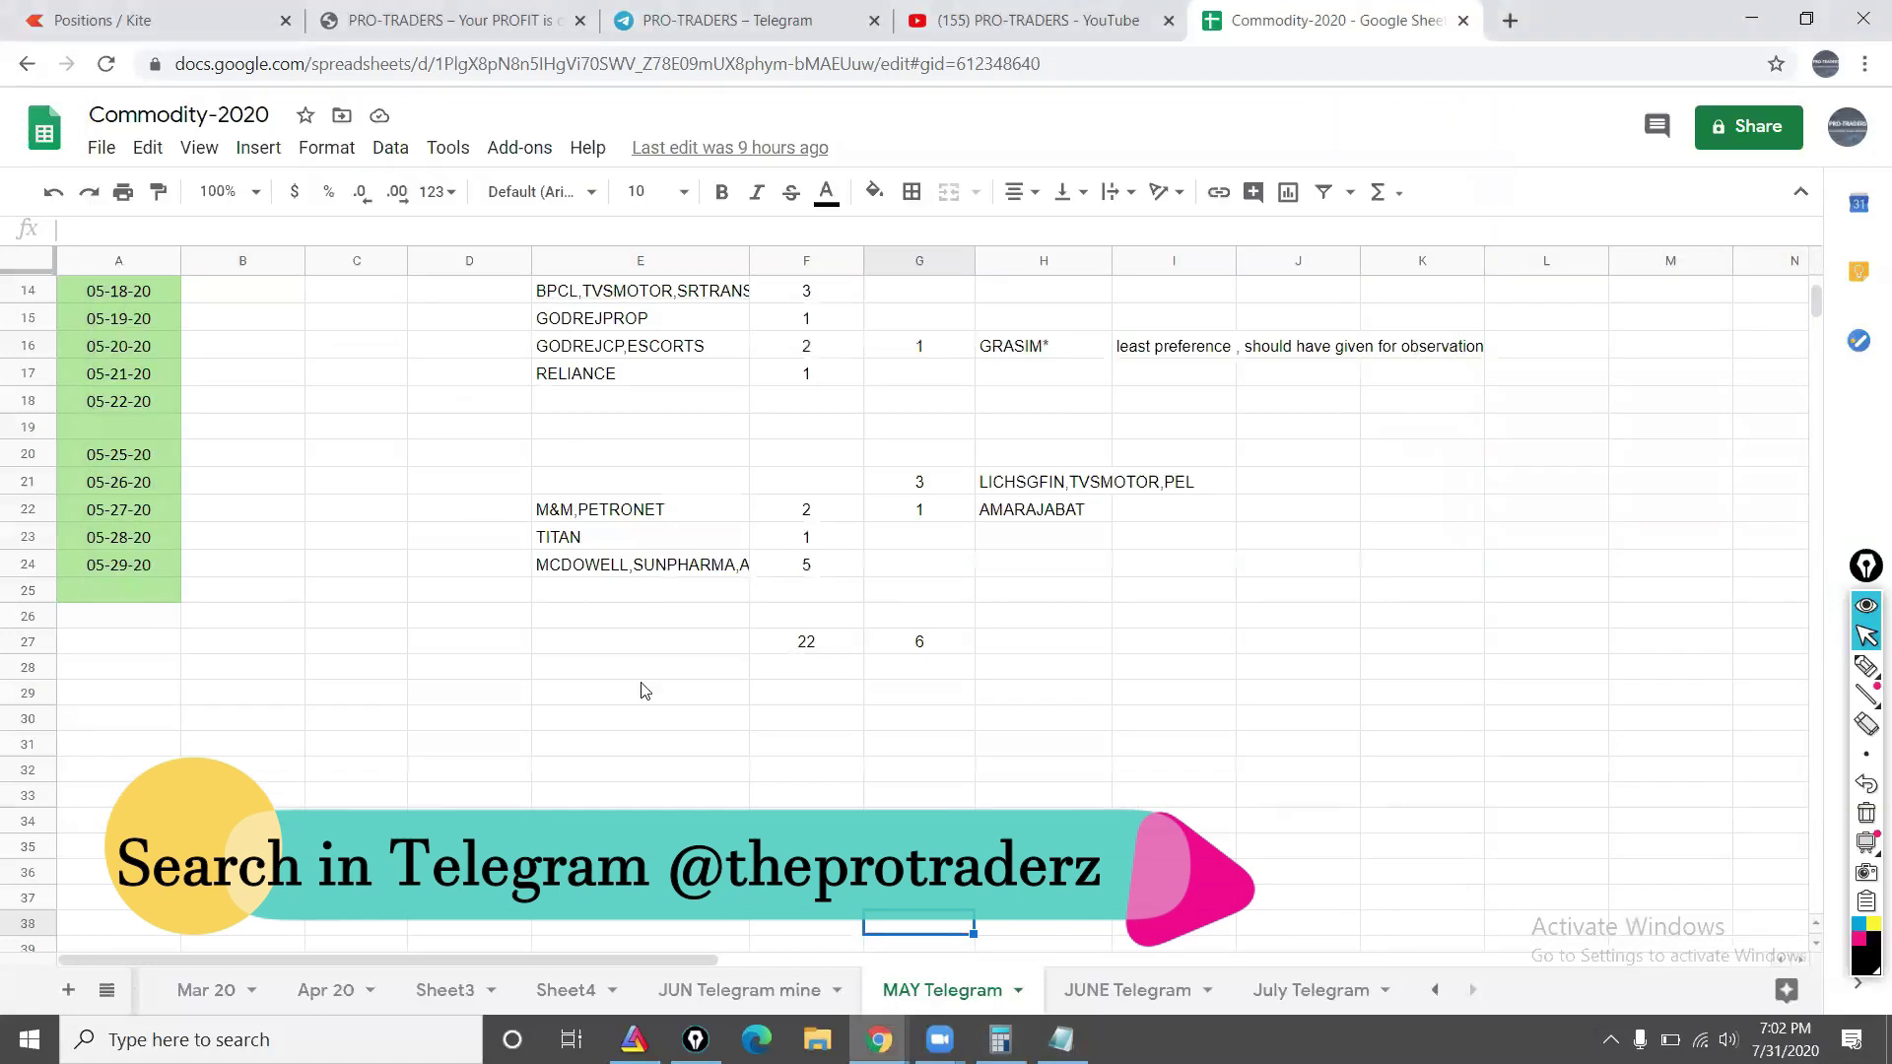
{"action": "left_click", "coordinate": [542, 701]}
{"action": "key", "text": "Up"}
{"action": "key", "text": "Up"}
{"action": "key", "text": "Up"}
{"action": "key", "text": "Up"}
{"action": "key", "text": "Up"}
{"action": "key", "text": "Up"}
{"action": "key", "text": "Up"}
{"action": "key", "text": "Up"}
{"action": "key", "text": "Up"}
{"action": "key", "text": "Up"}
{"action": "key", "text": "Up"}
{"action": "key", "text": "Up"}
{"action": "key", "text": "Up"}
{"action": "key", "text": "Up"}
{"action": "key", "text": "Up"}
{"action": "key", "text": "Up"}
{"action": "key", "text": "Up"}
{"action": "key", "text": "Up"}
{"action": "key", "text": "Up"}
{"action": "key", "text": "Up"}
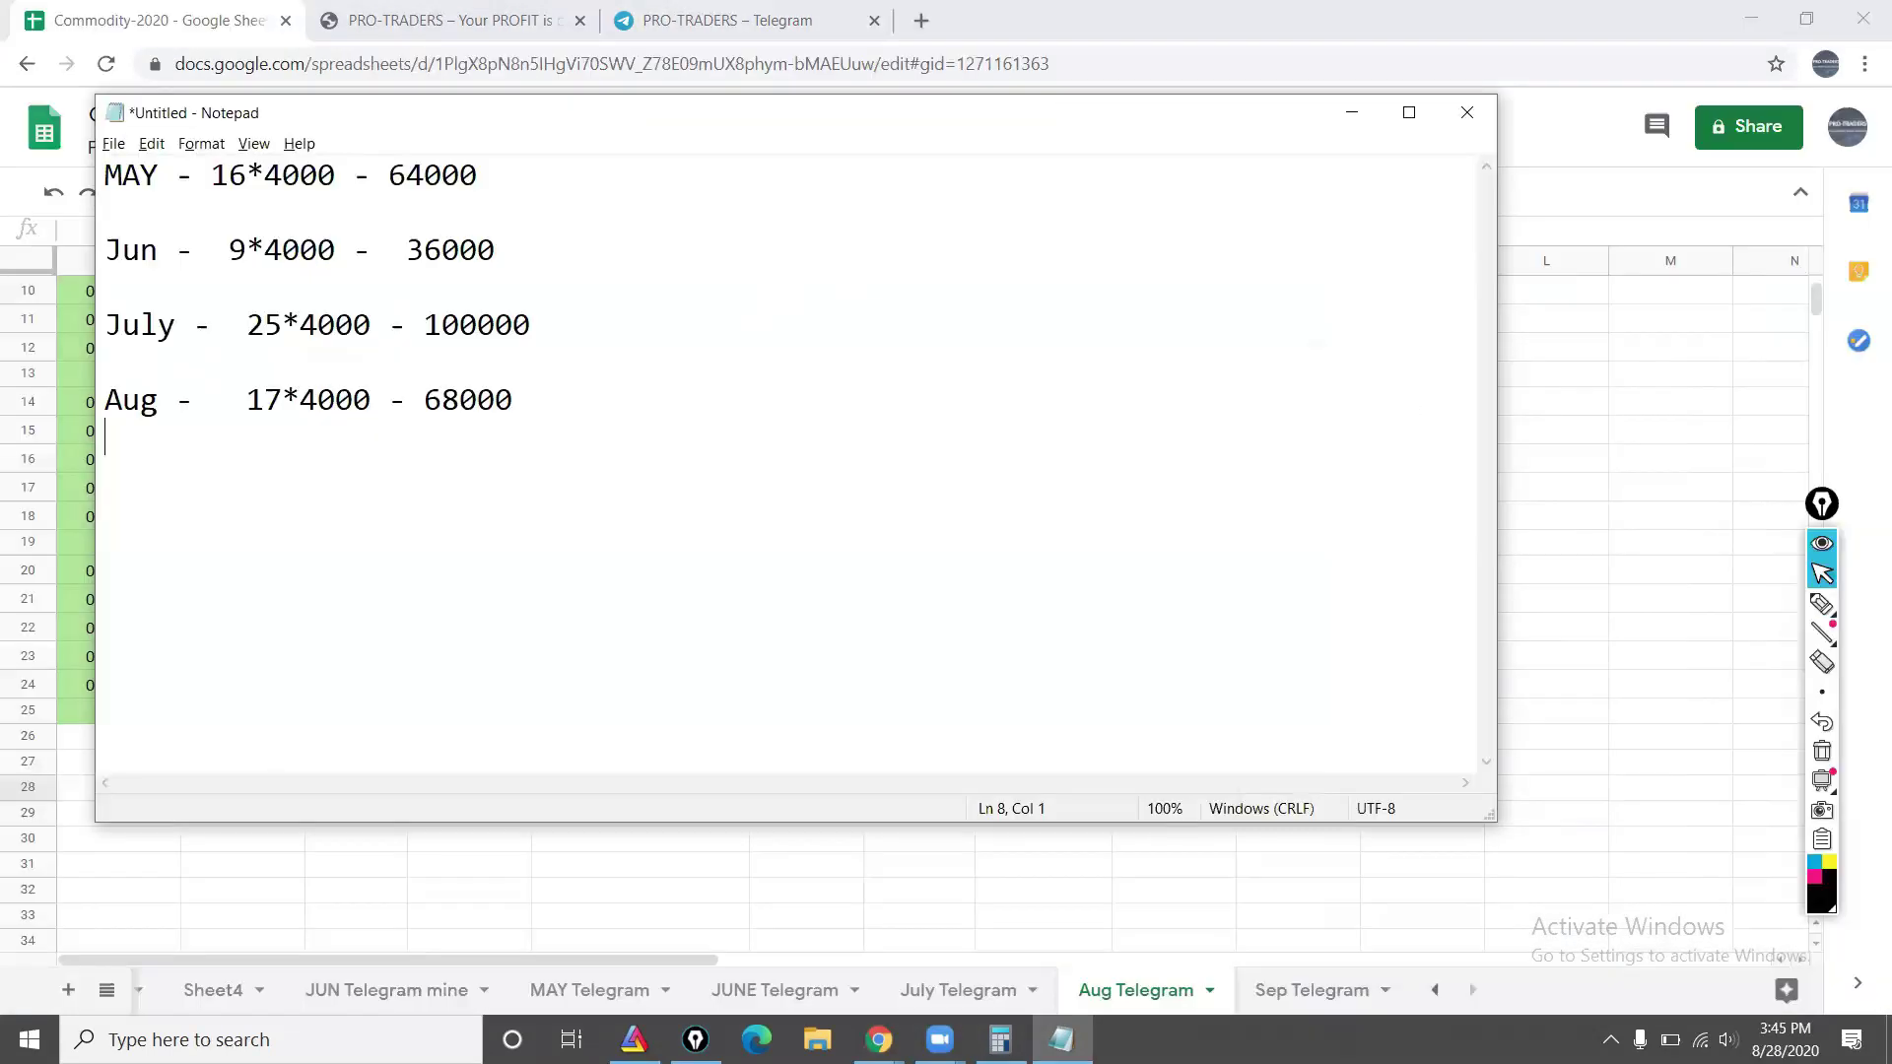
Step: Add the May to August profits from Notepad in Calculator: 64000 + 36000 + 100000 + 68000
{"action": "left_click", "coordinate": [463, 401]}
{"action": "left_click", "coordinate": [1000, 1039]}
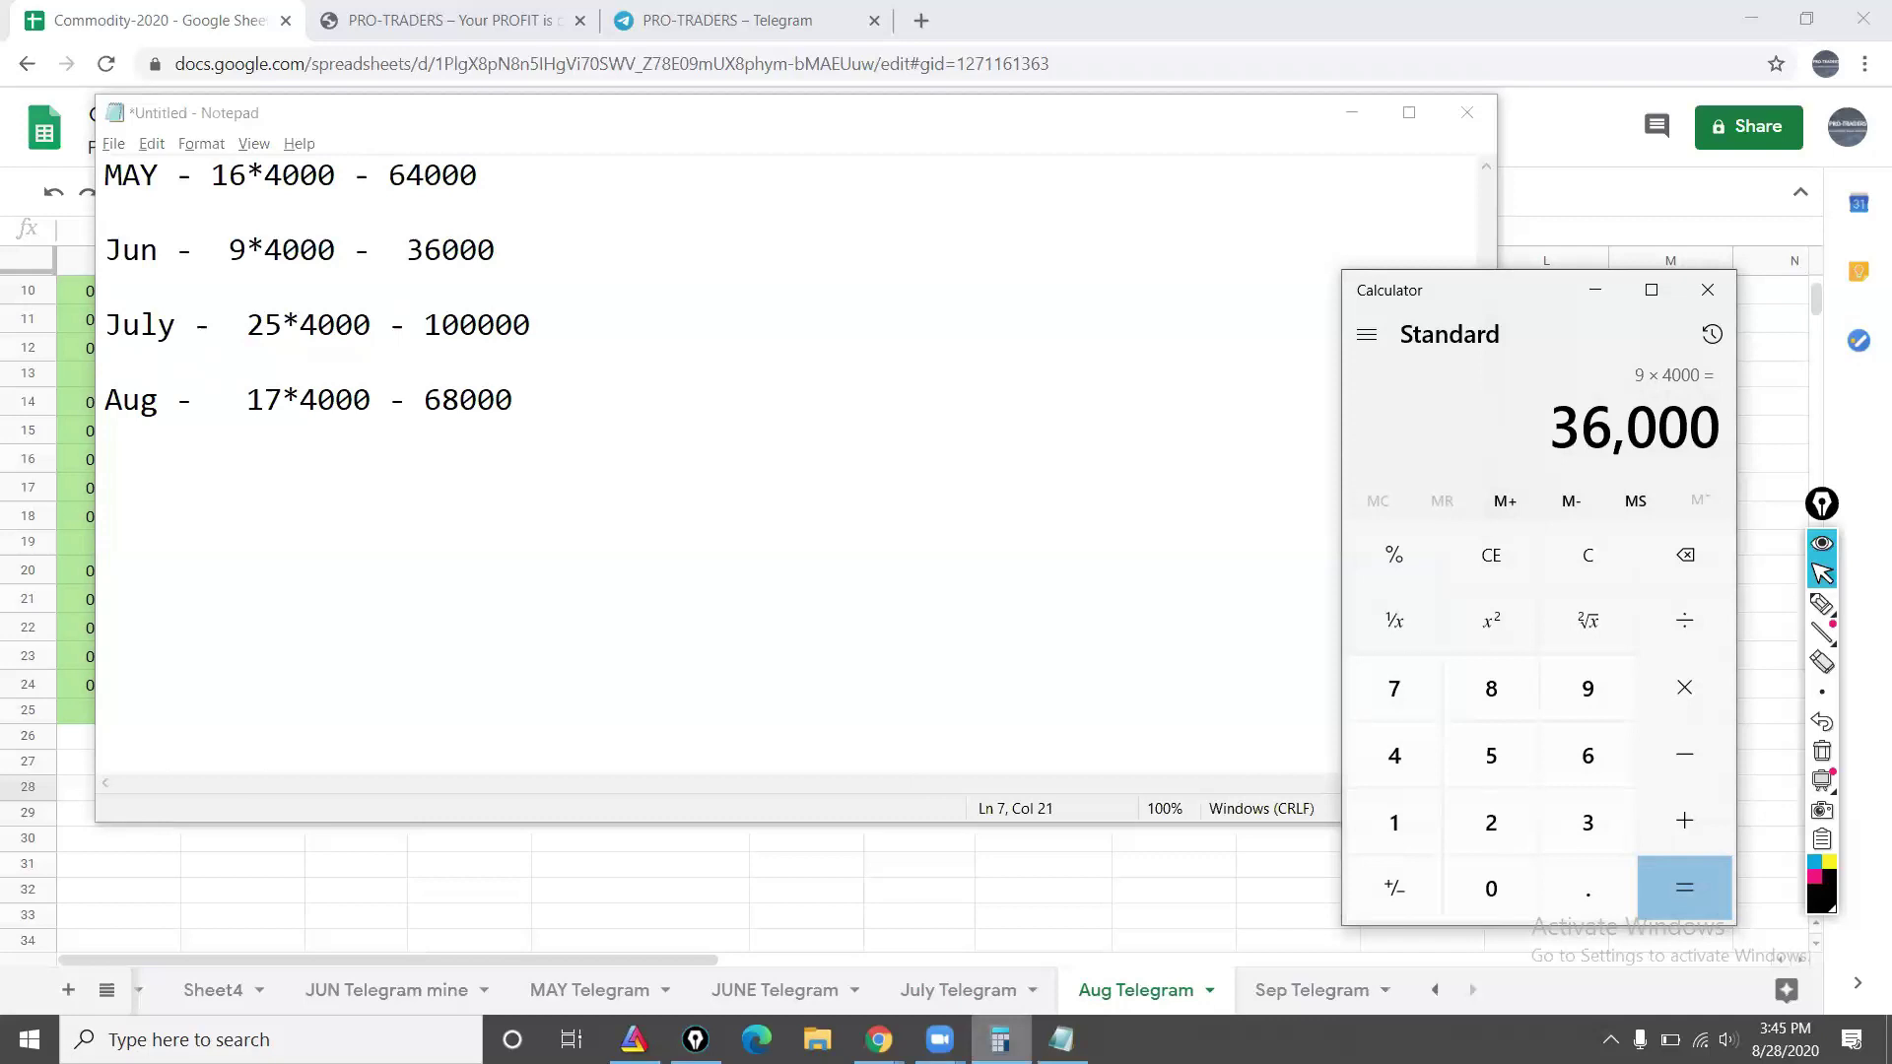
{"action": "key", "text": "Delete"}
{"action": "type", "text": "640000"}
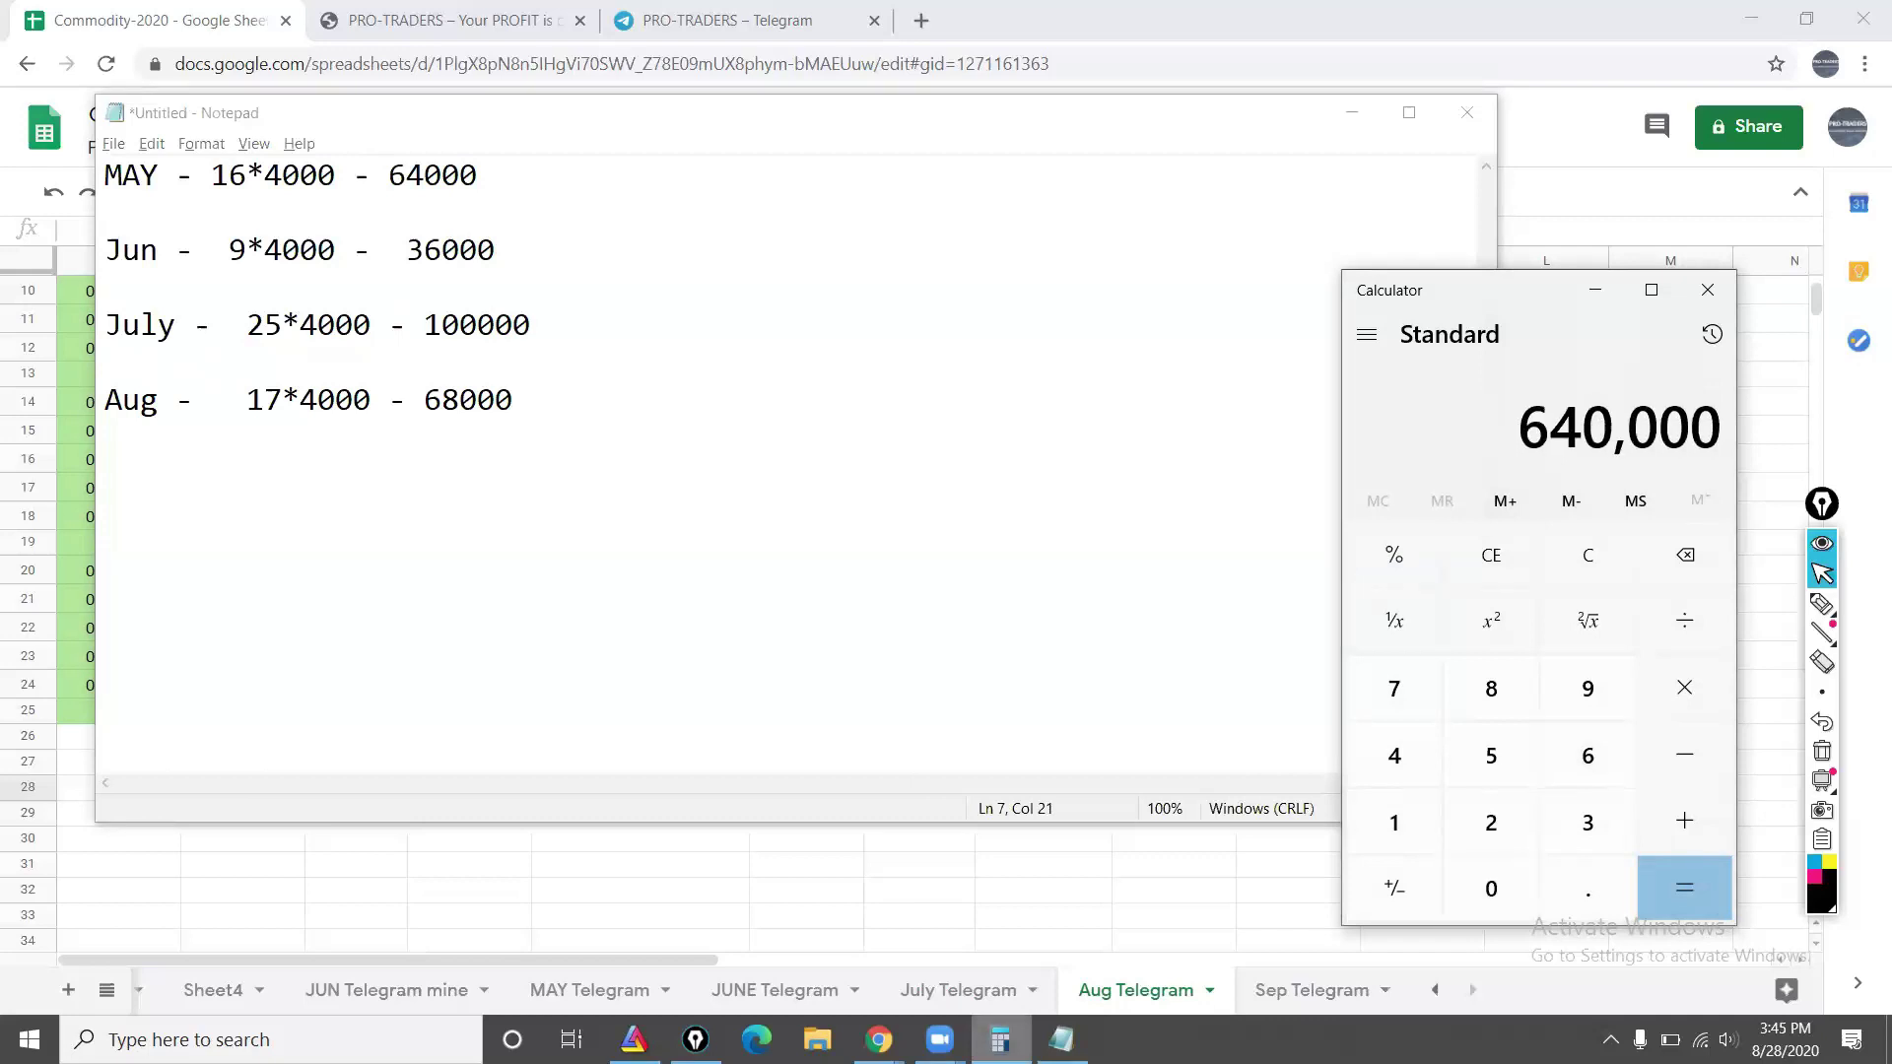
{"action": "key", "text": "BackSpace"}
{"action": "key", "text": "plus"}
{"action": "type", "text": "36000"}
{"action": "key", "text": "plus"}
{"action": "type", "text": "100000"}
{"action": "key", "text": "plus"}
{"action": "type", "text": "68000"}
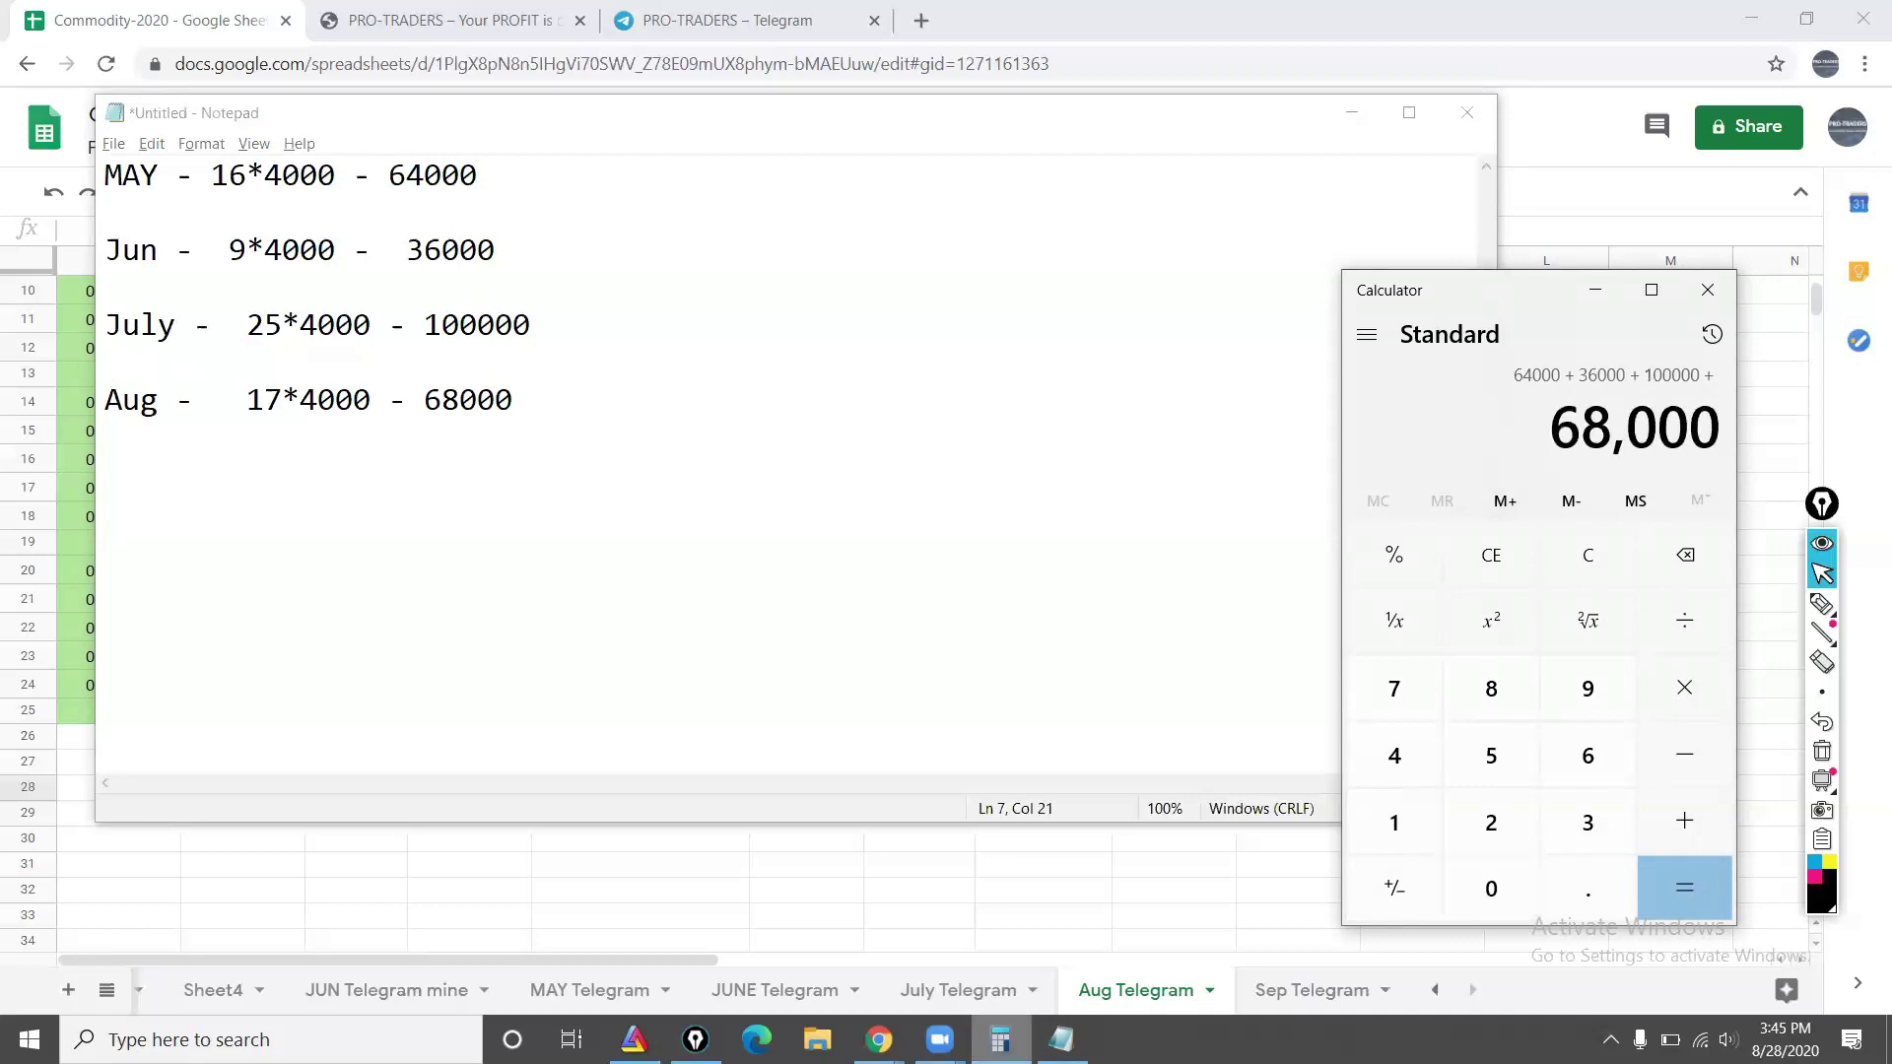
{"action": "key", "text": "Return"}
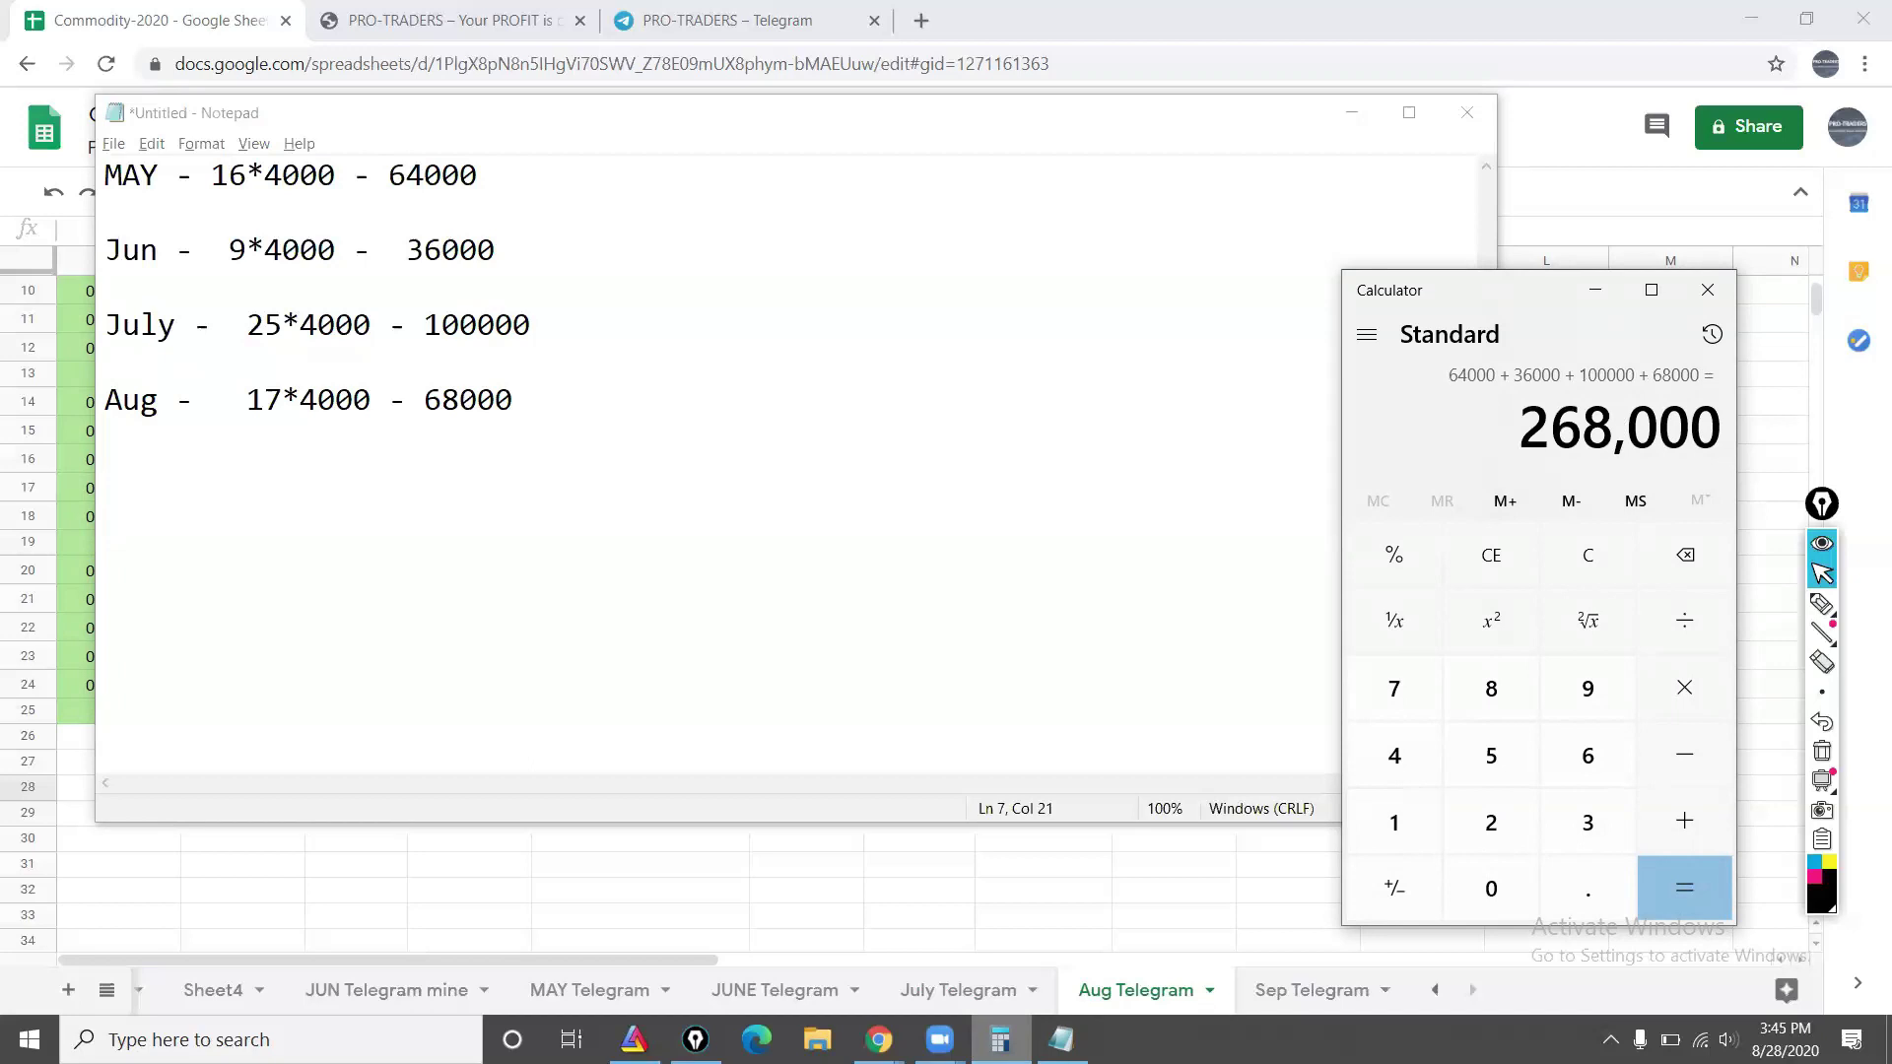
Step: Subtract August's 68000 from the four-month total in Calculator, and replace the result with 100000
{"action": "key", "text": "minus"}
{"action": "type", "text": "68000"}
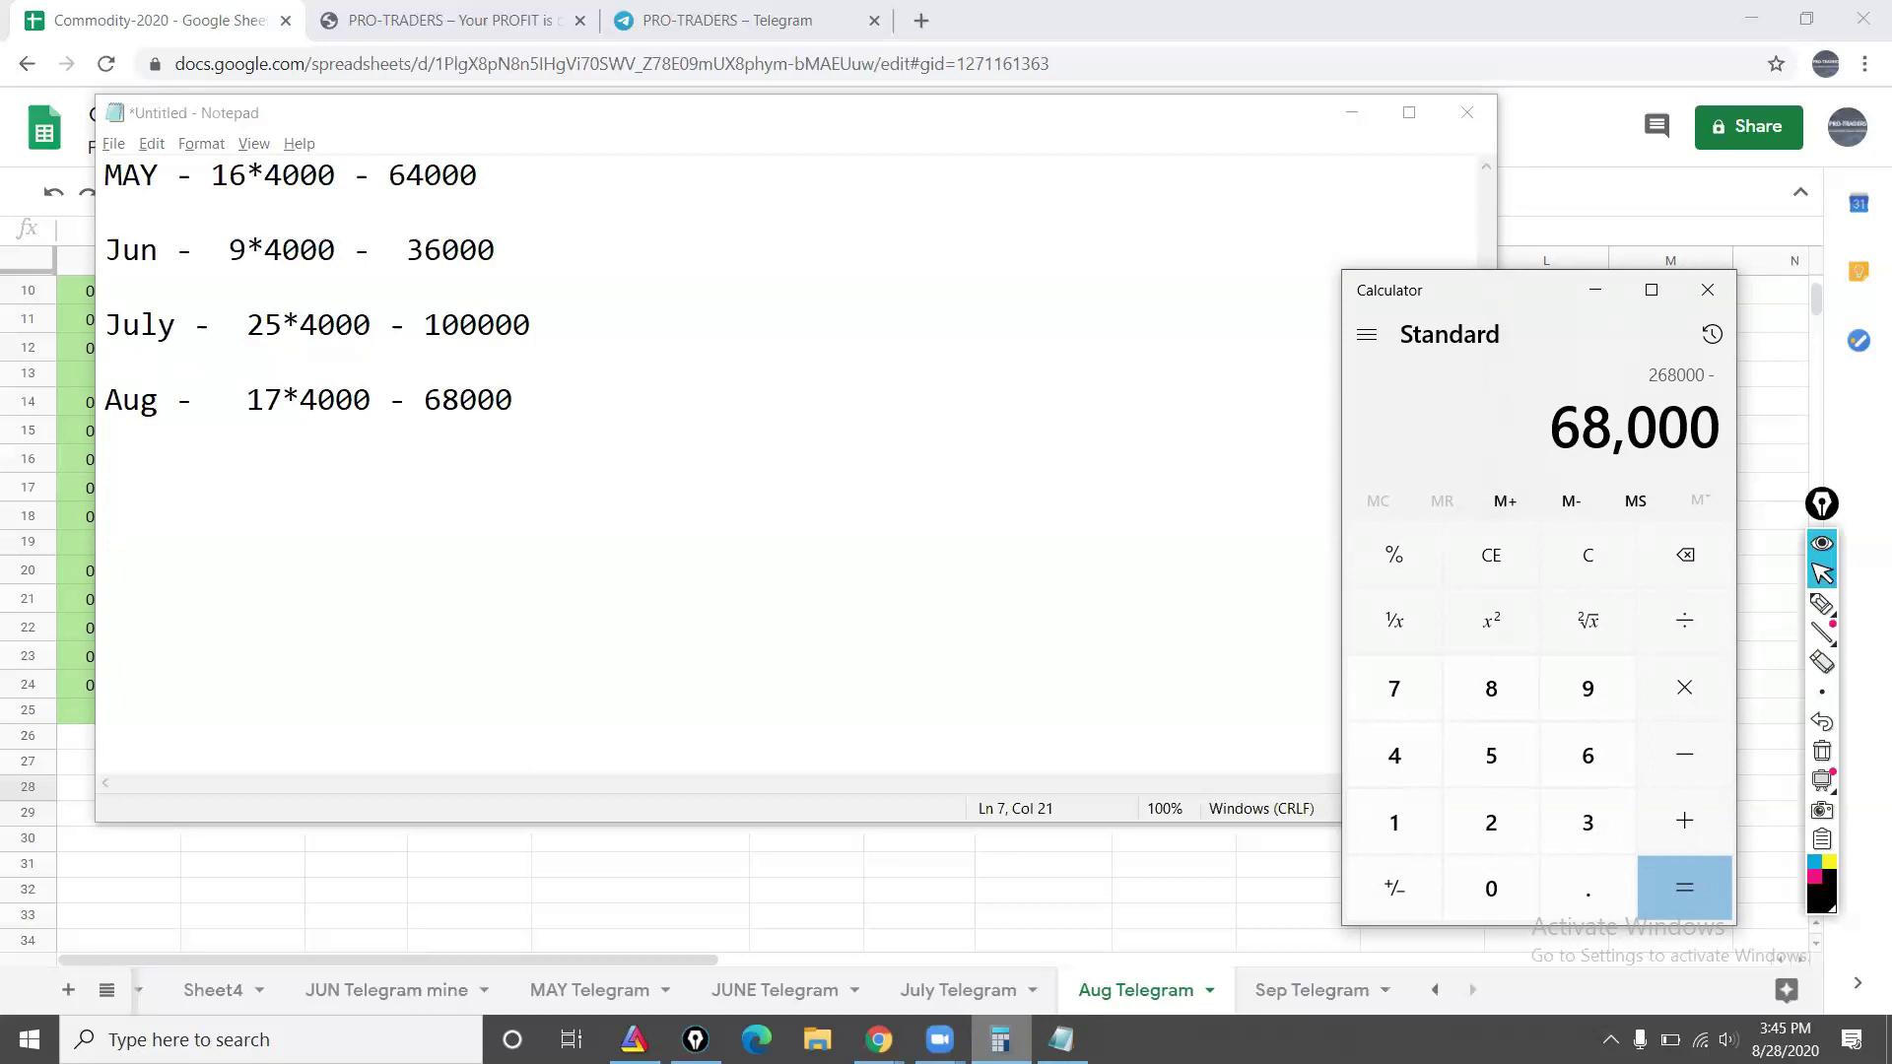
{"action": "key", "text": "Return"}
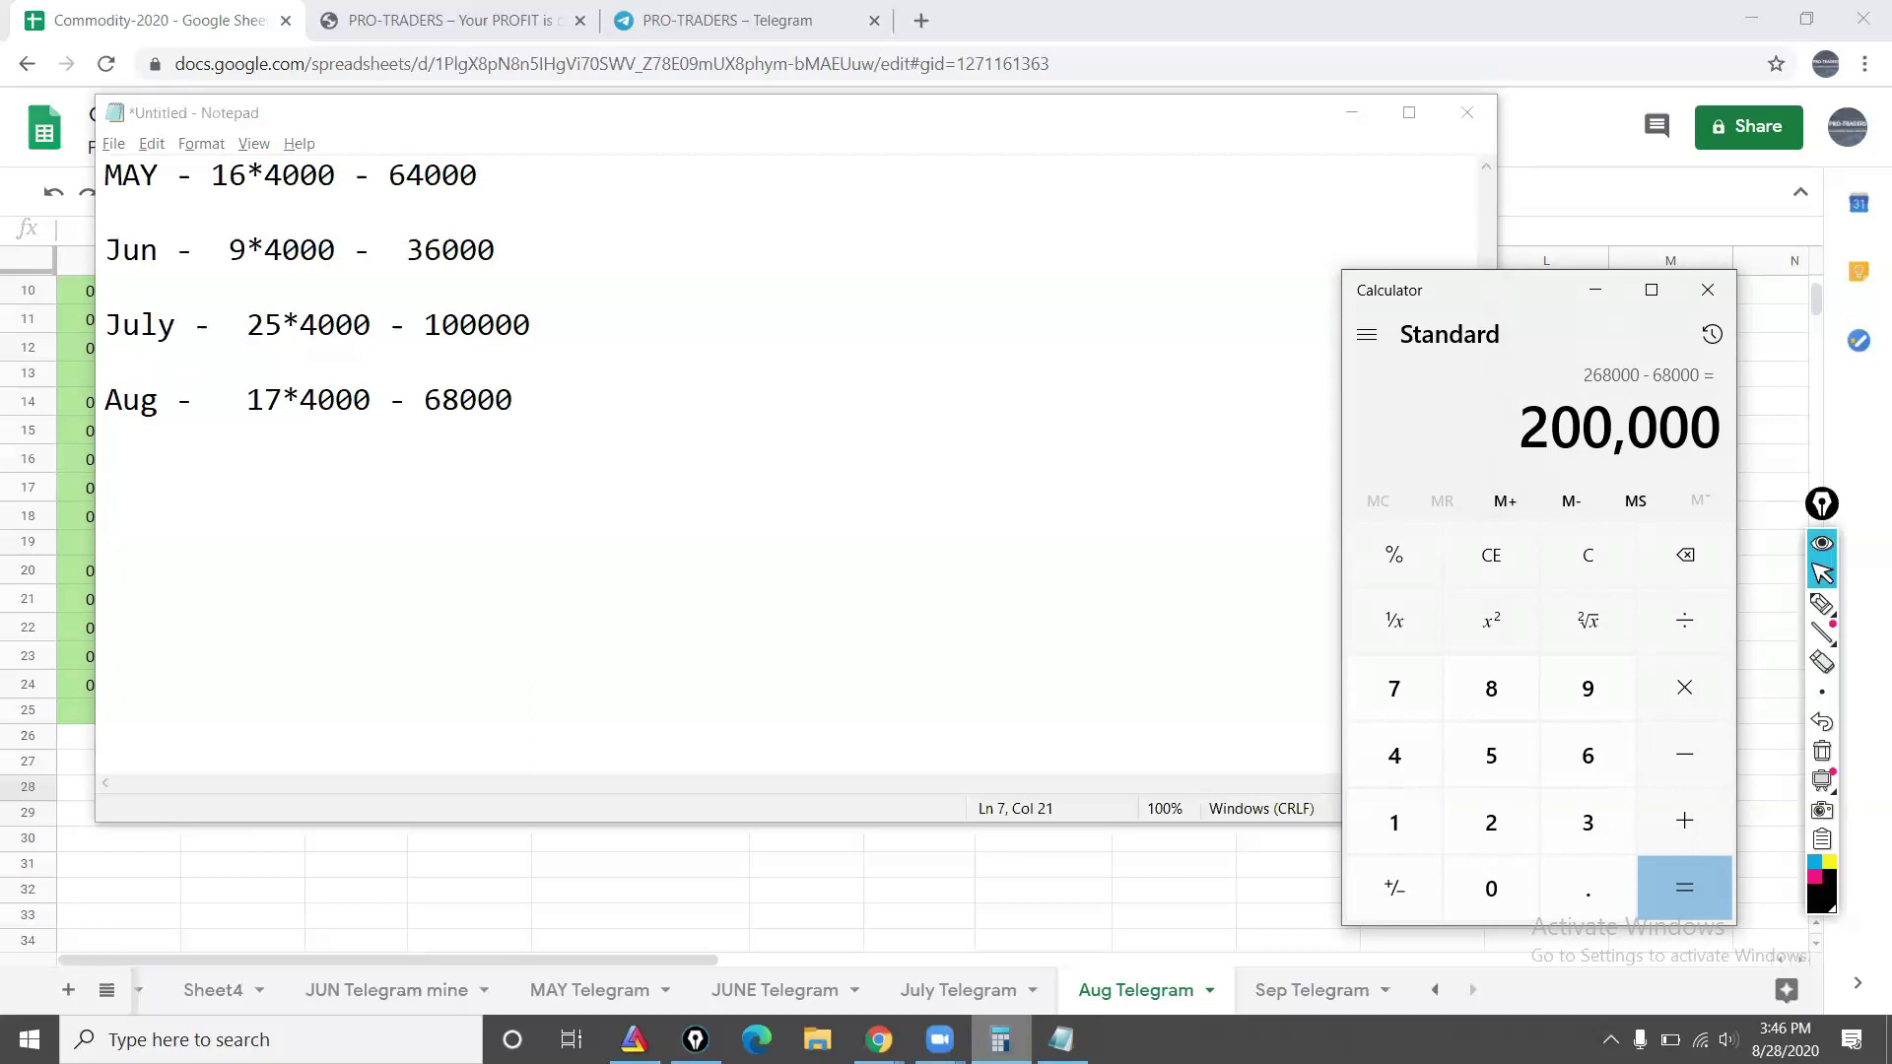
{"action": "key", "text": "Delete"}
{"action": "type", "text": "100000"}
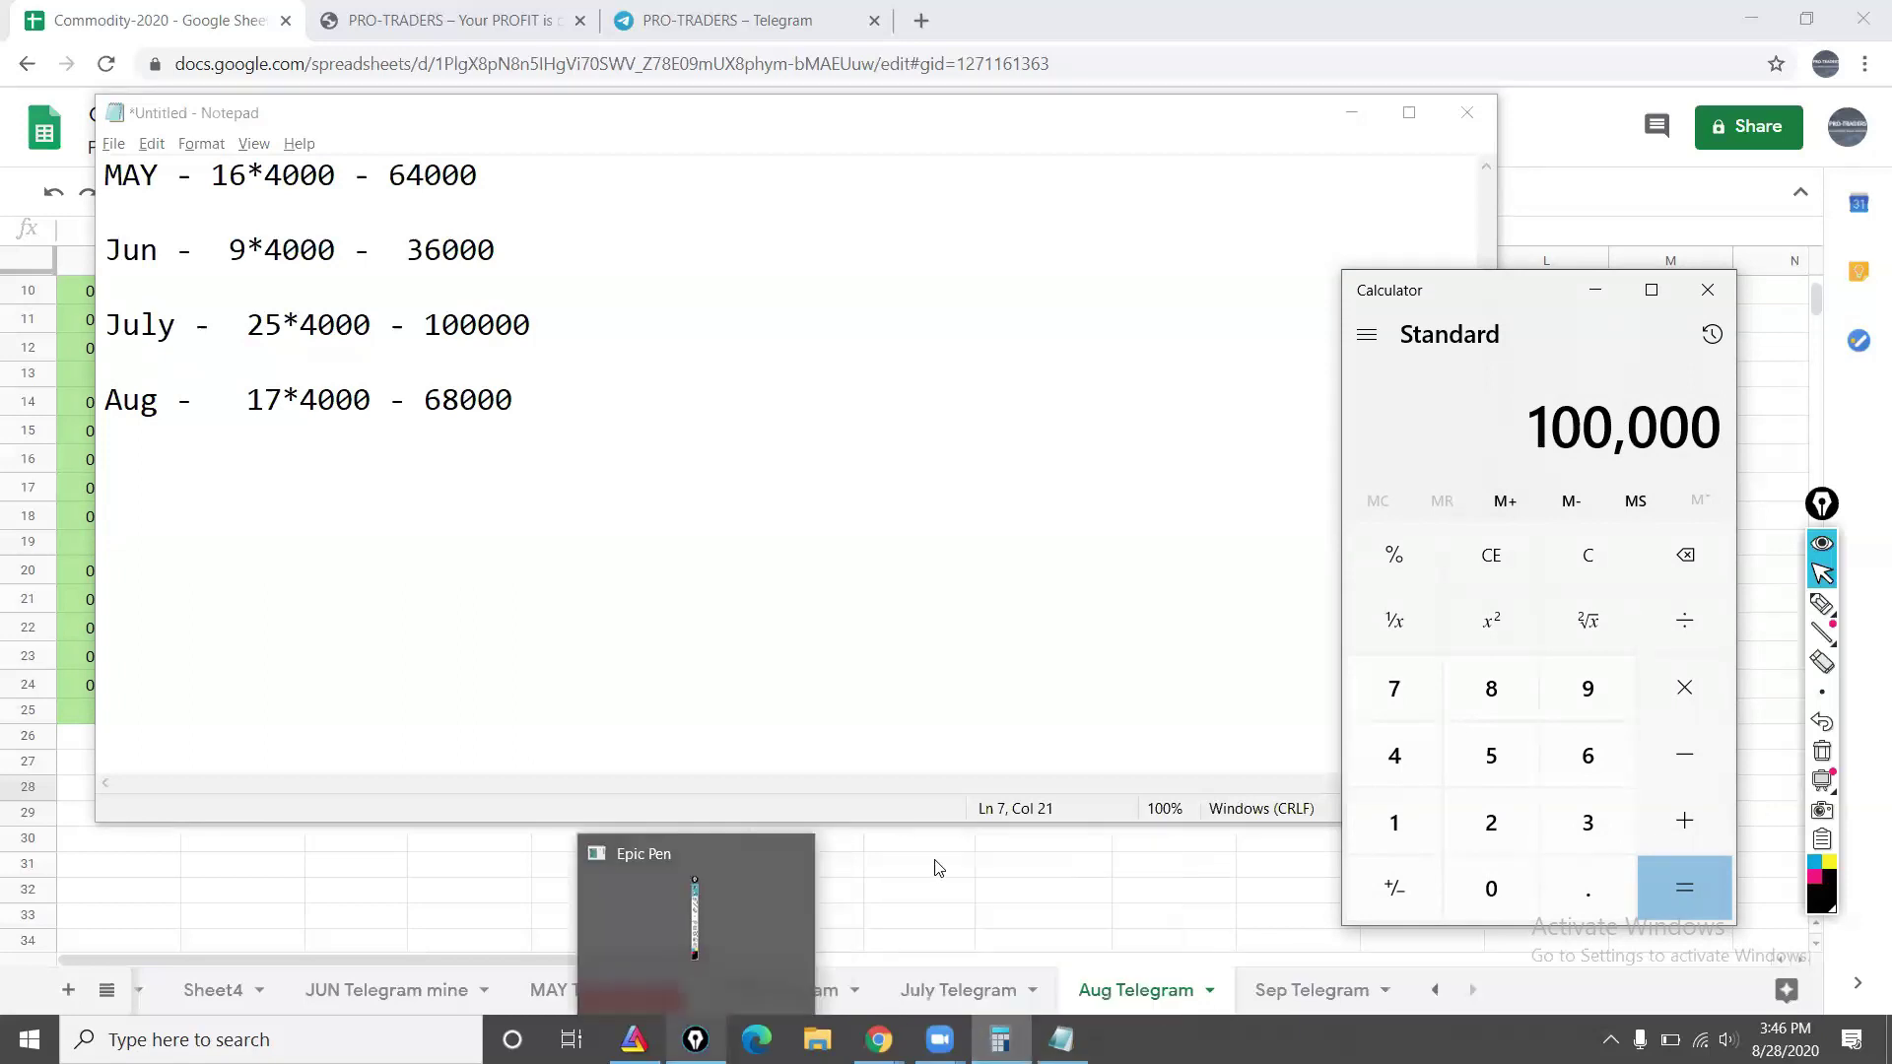
Step: View the August 28 posts on the PRO-TRADERS Telegram channel and the PRO-TRADERS website
{"action": "left_click", "coordinate": [970, 872]}
{"action": "left_click", "coordinate": [697, 27]}
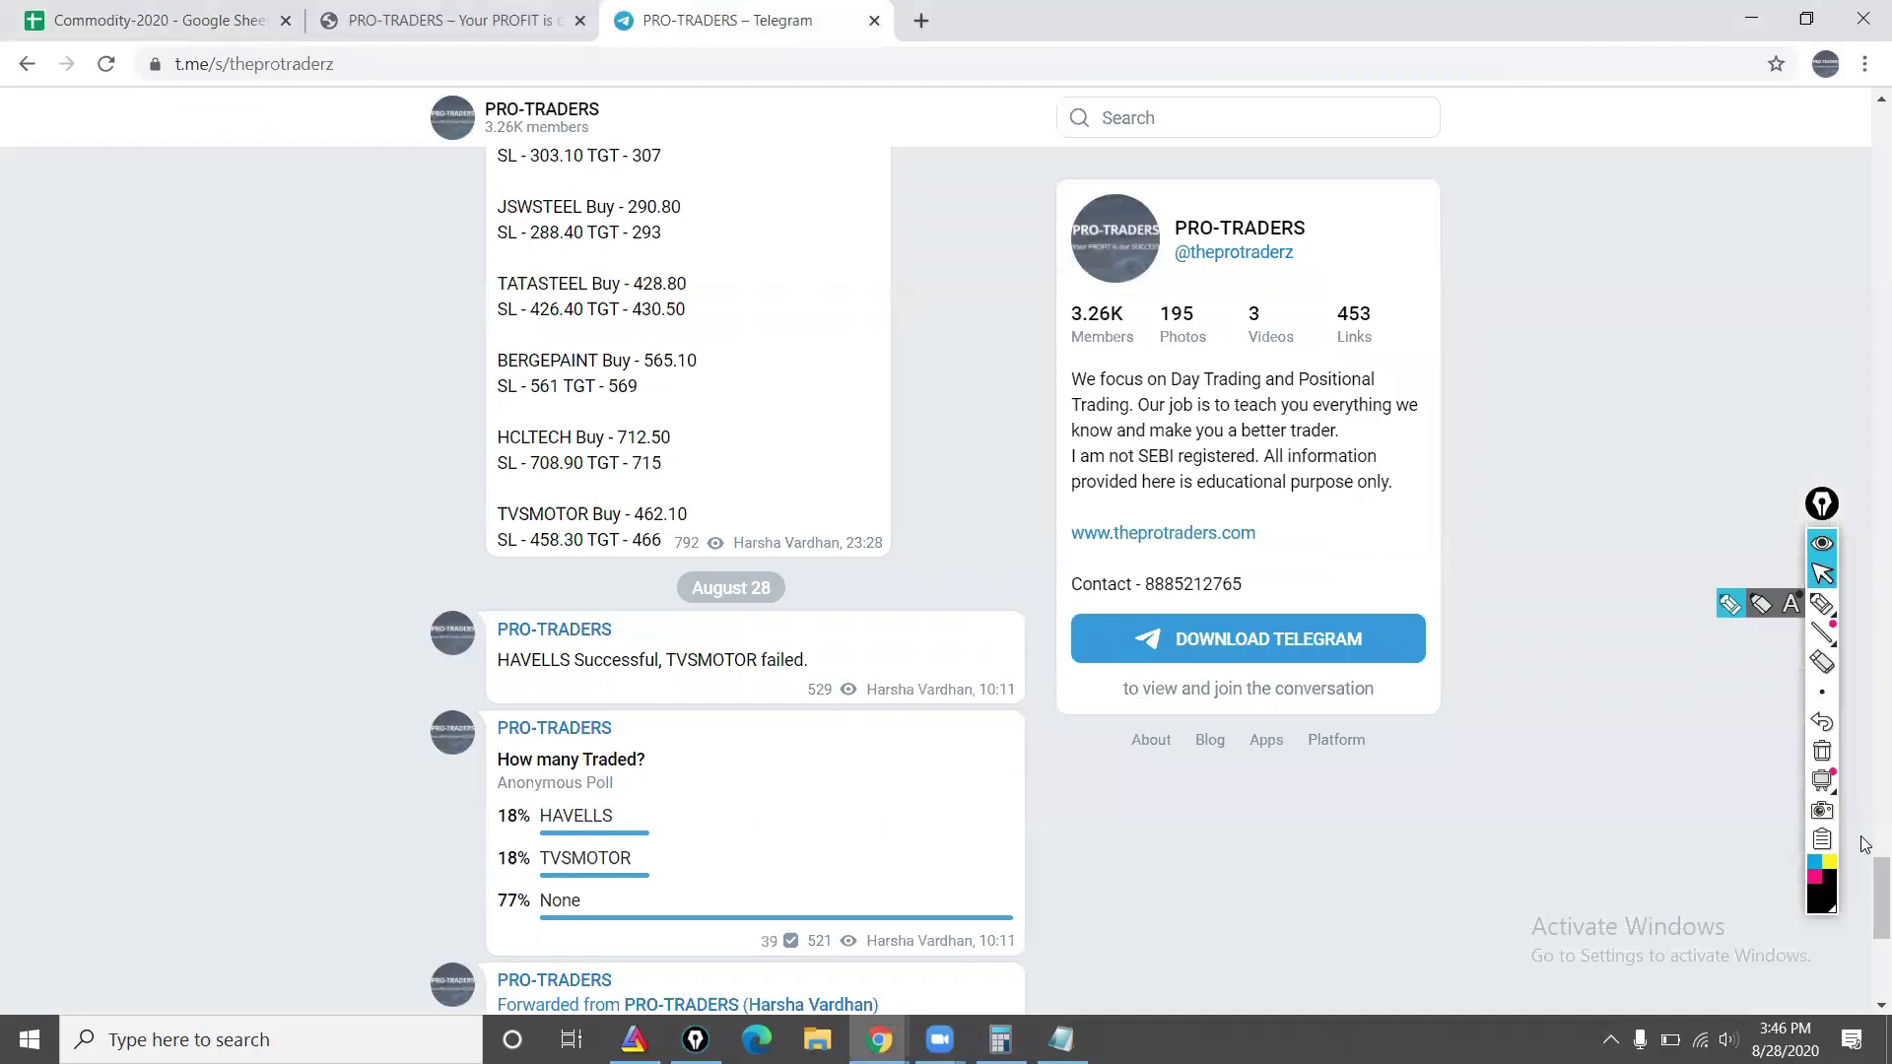
{"action": "scroll", "coordinate": [1865, 923], "scroll_direction": "down", "scroll_amount": 1}
{"action": "scroll", "coordinate": [1865, 923], "scroll_direction": "down", "scroll_amount": 2}
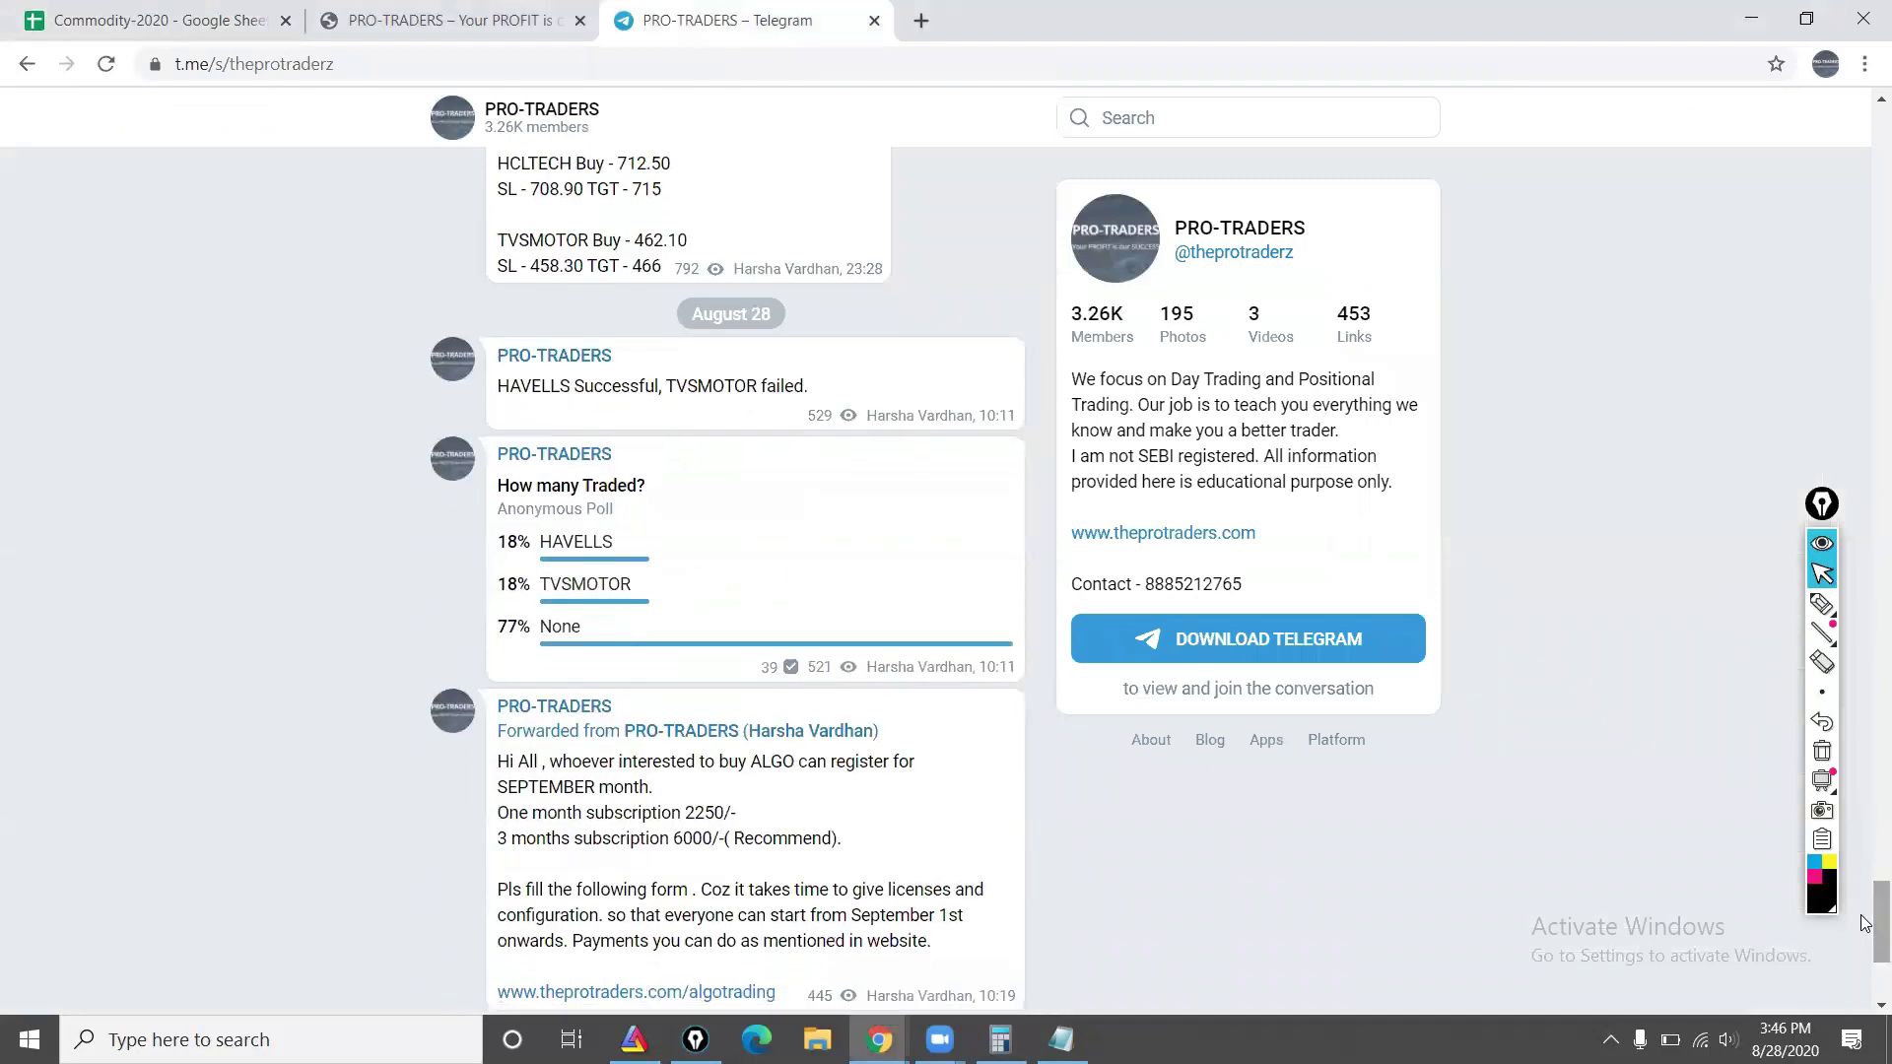
{"action": "left_click", "coordinate": [429, 14]}
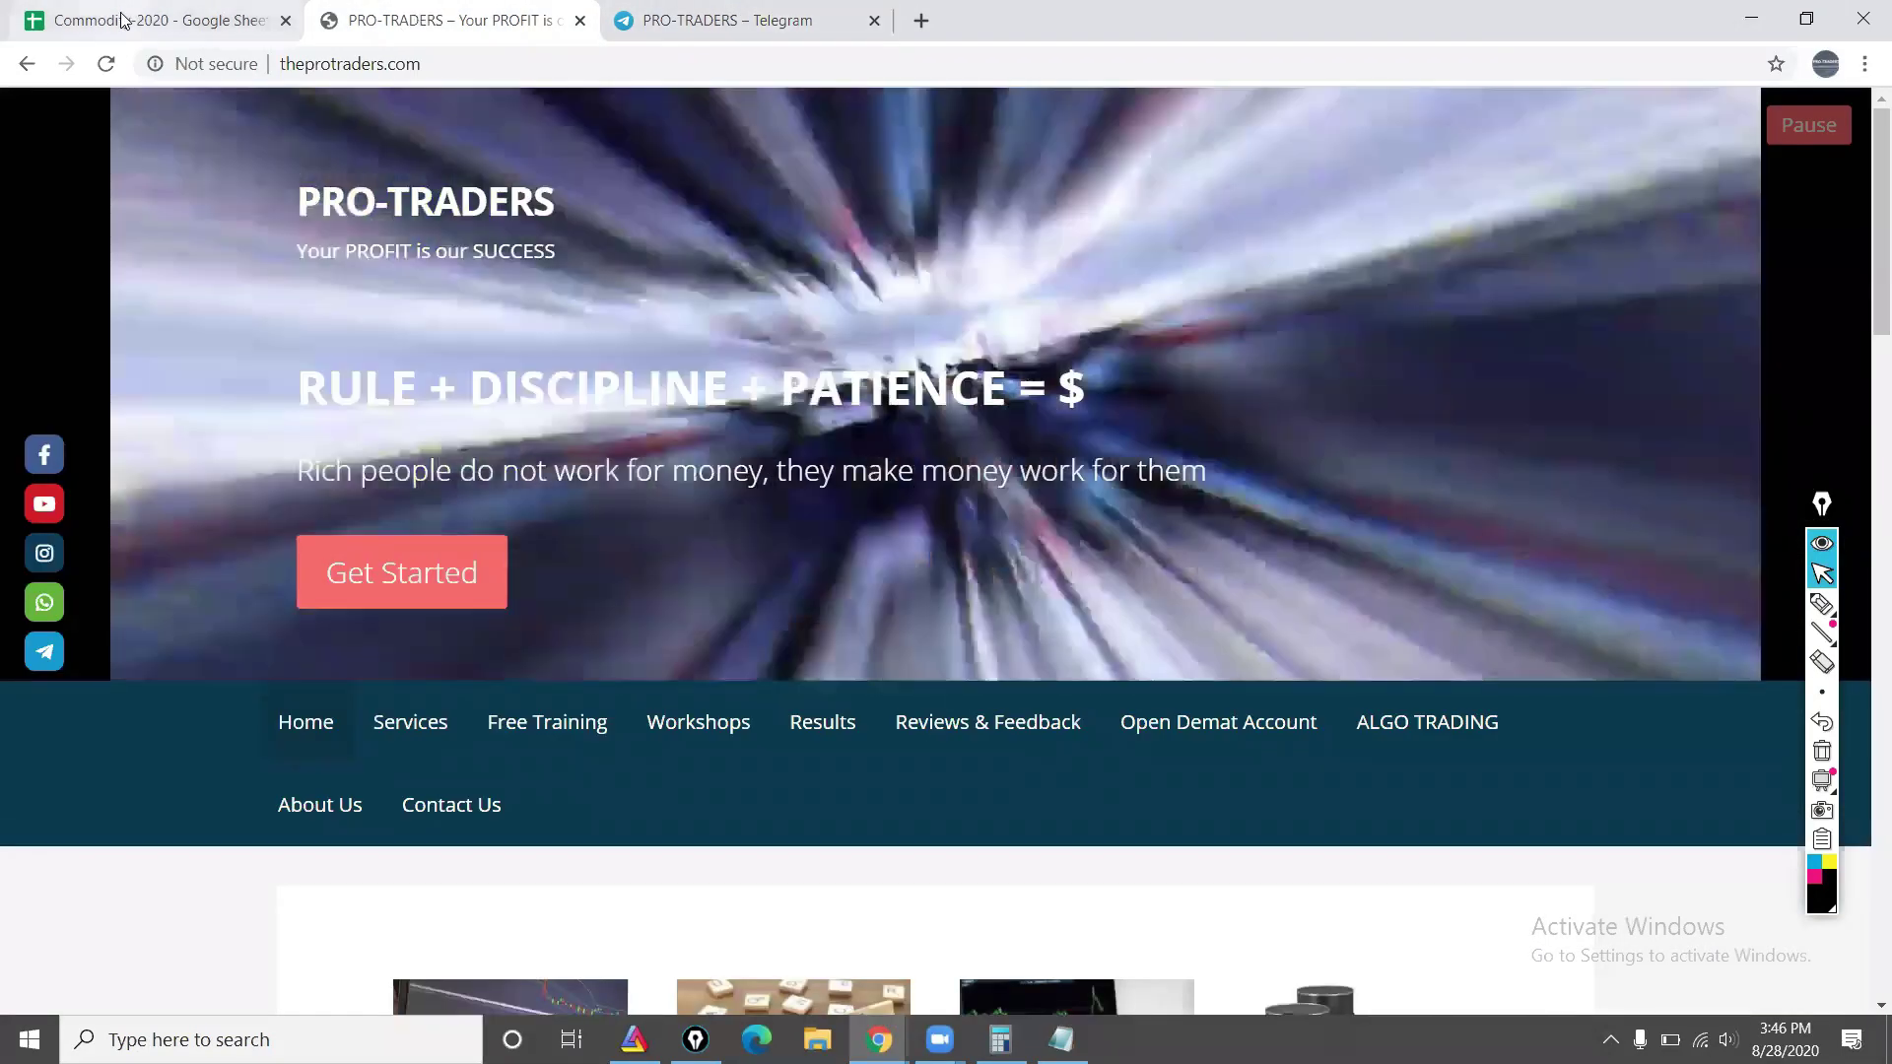
Step: Return to the Commodity-2020 spreadsheet and point out the late-August success and failed counts on the Aug Telegram sheet
{"action": "left_click", "coordinate": [122, 20]}
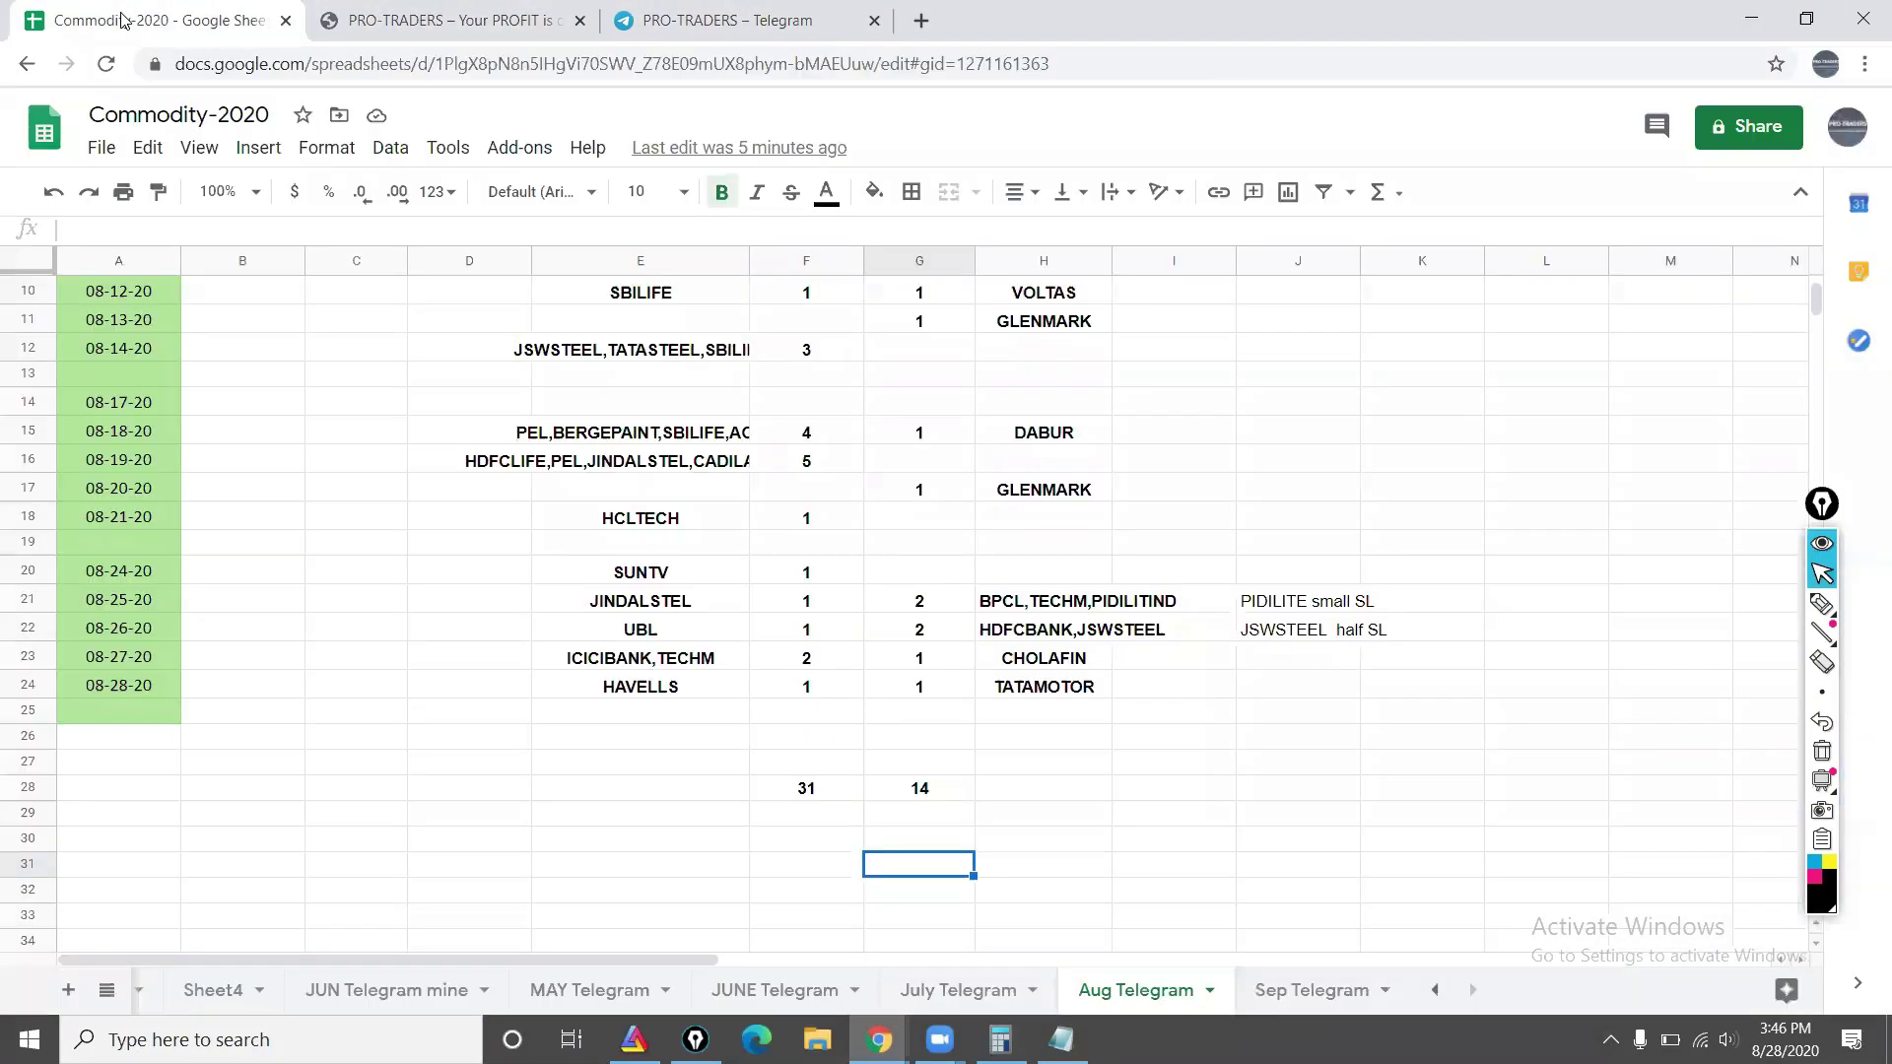
{"action": "left_click", "coordinate": [869, 572]}
{"action": "left_click", "coordinate": [895, 601]}
{"action": "left_click", "coordinate": [904, 633]}
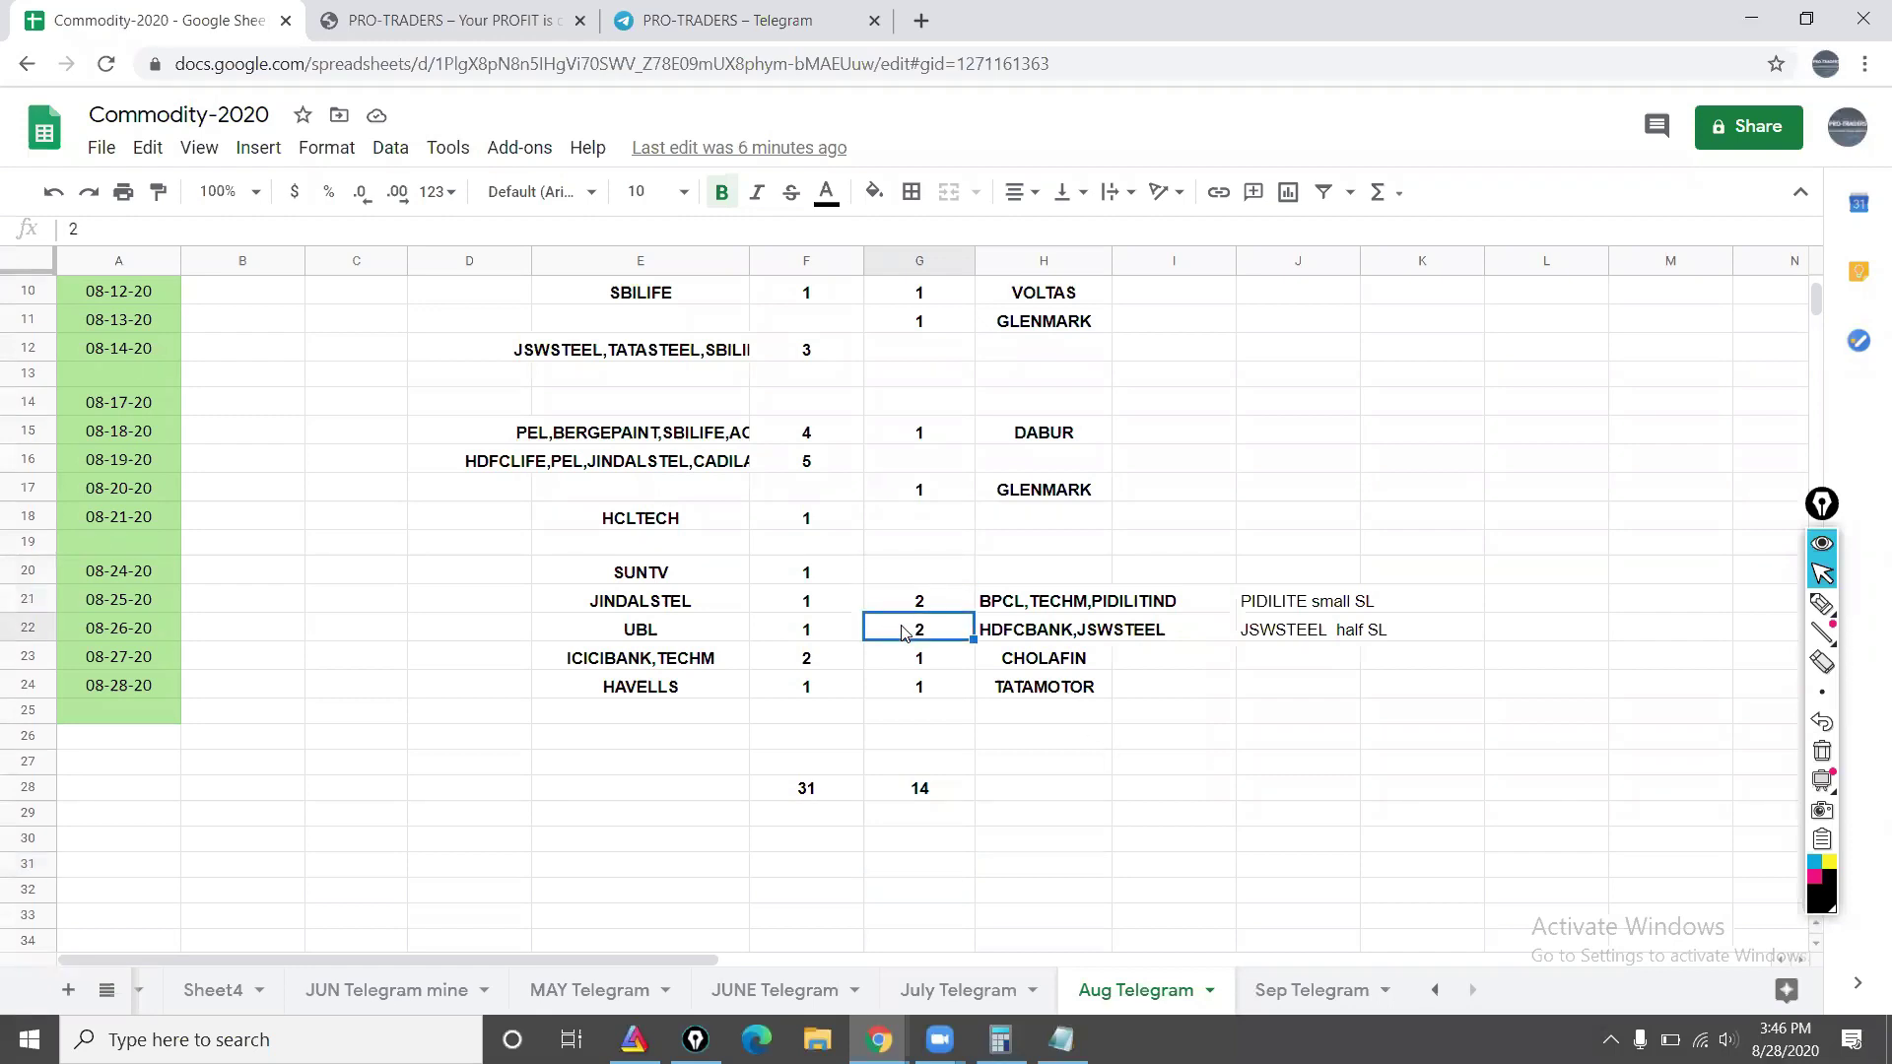
{"action": "left_click", "coordinate": [834, 692]}
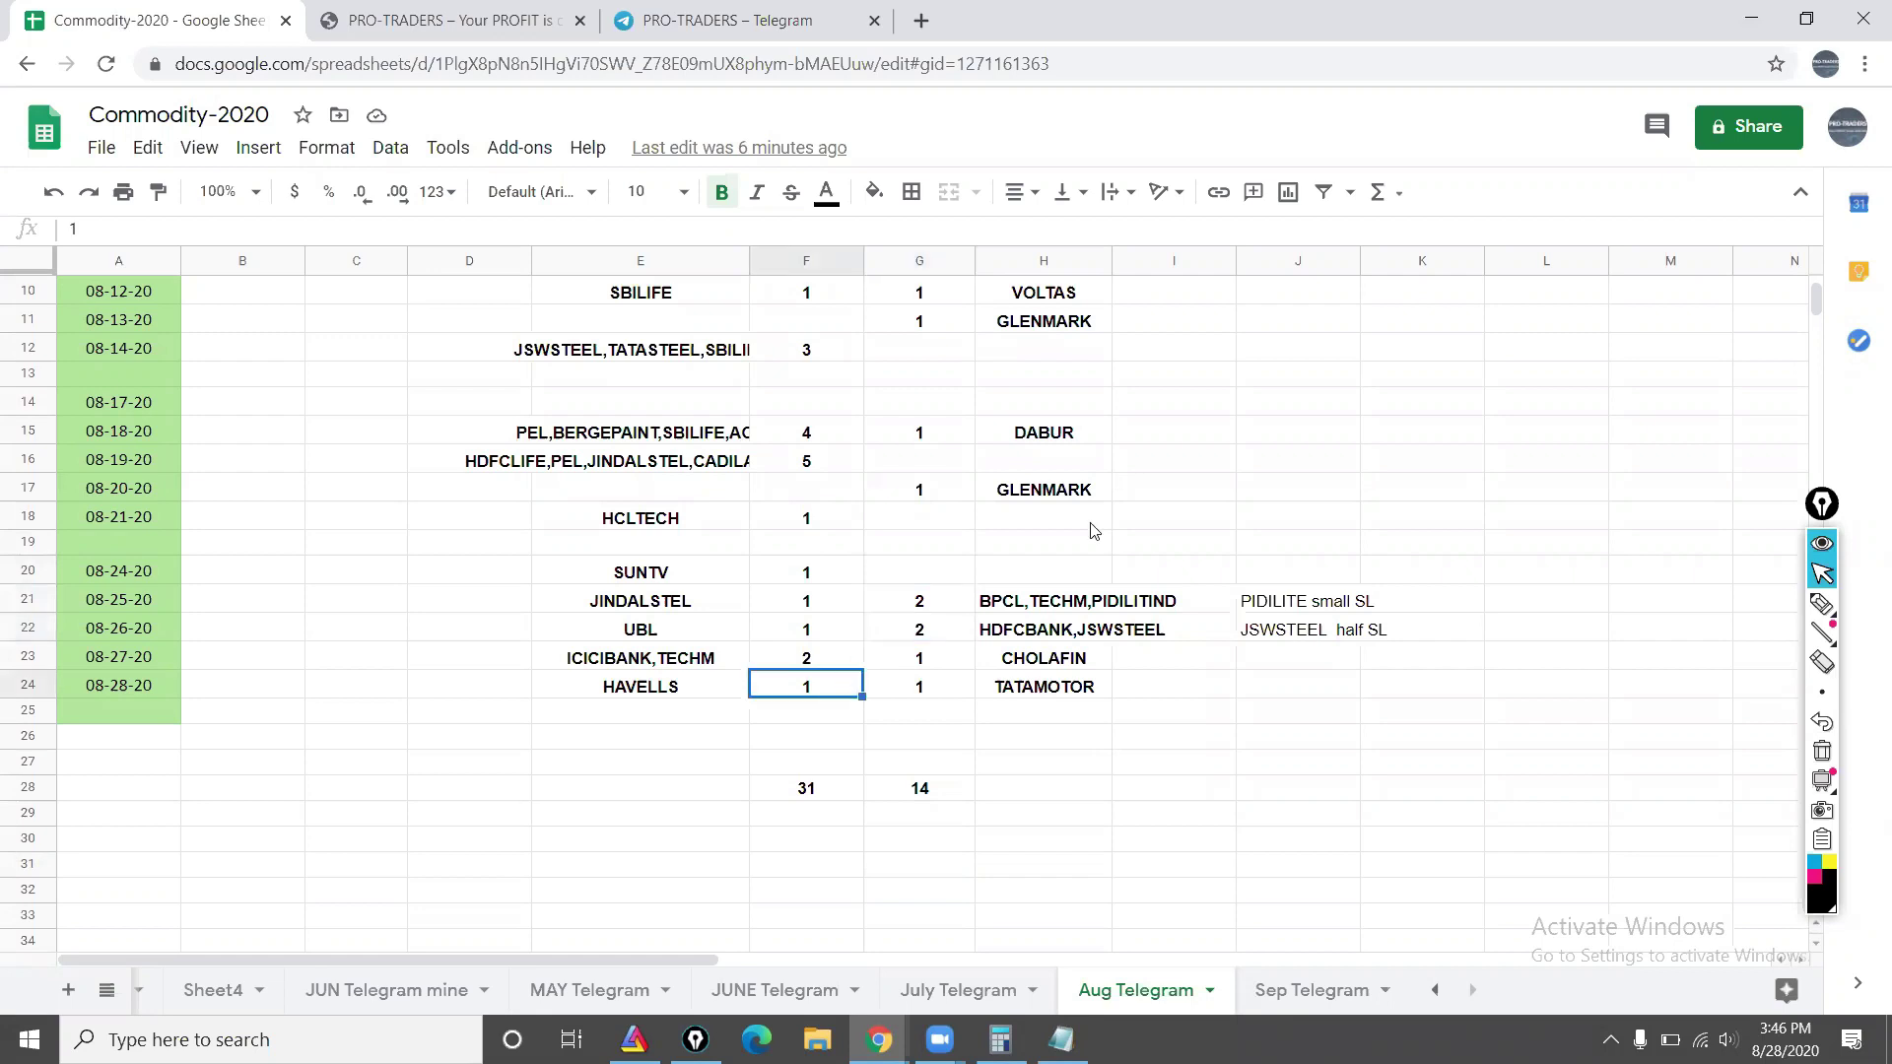
Step: Examine the August Telegram results from the header row down past the totals, and select the failed counts for 08-25 and 08-26
{"action": "left_click", "coordinate": [1222, 479]}
{"action": "key", "text": "Up"}
{"action": "key", "text": "Up"}
{"action": "key", "text": "Up"}
{"action": "key", "text": "Up"}
{"action": "key", "text": "Up"}
{"action": "key", "text": "Up"}
{"action": "key", "text": "Up"}
{"action": "key", "text": "Up"}
{"action": "key", "text": "Up"}
{"action": "key", "text": "Up"}
{"action": "key", "text": "Up"}
{"action": "key", "text": "Up"}
{"action": "key", "text": "Up"}
{"action": "key", "text": "Up"}
{"action": "key", "text": "Up"}
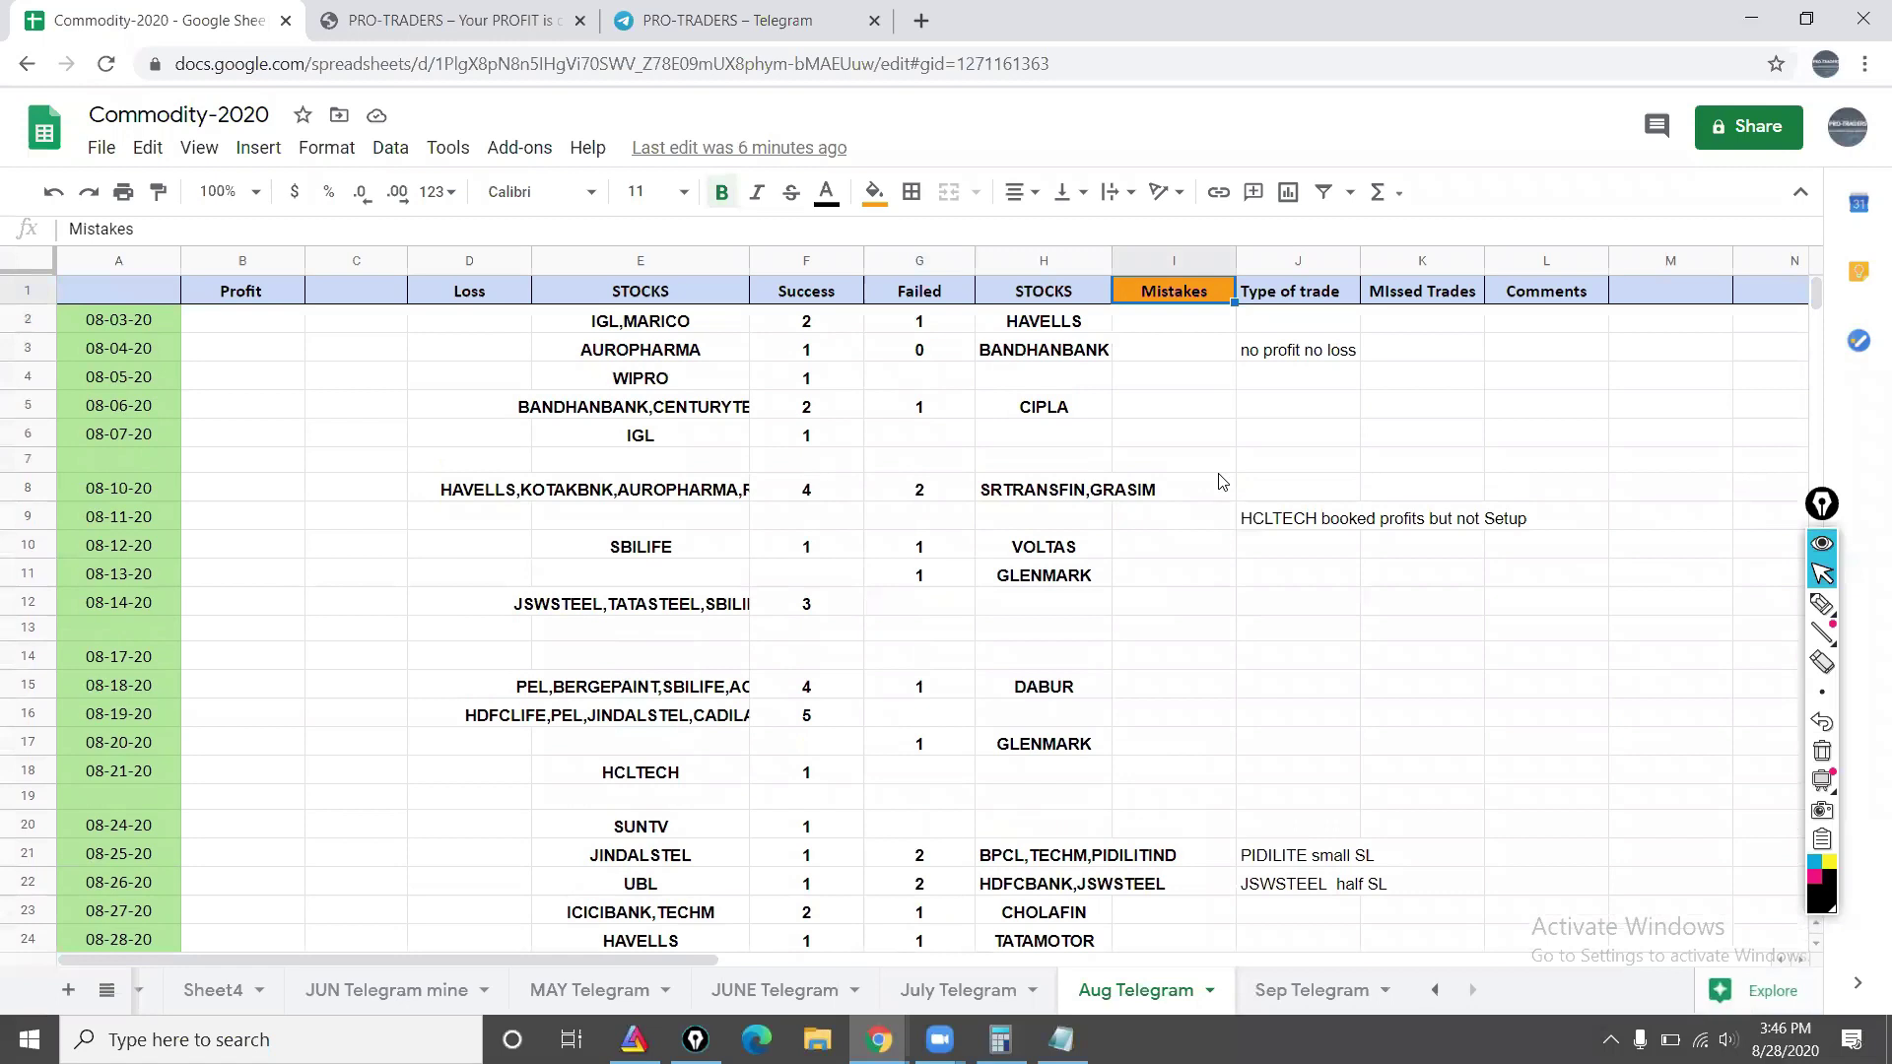
{"action": "key", "text": "Down"}
{"action": "key", "text": "Down"}
{"action": "key", "text": "Down"}
{"action": "key", "text": "Down"}
{"action": "key", "text": "Down"}
{"action": "key", "text": "Down"}
{"action": "key", "text": "Down"}
{"action": "key", "text": "Down"}
{"action": "key", "text": "Down"}
{"action": "key", "text": "Down"}
{"action": "key", "text": "Down"}
{"action": "key", "text": "Down"}
{"action": "key", "text": "Down"}
{"action": "key", "text": "Down"}
{"action": "key", "text": "Down"}
{"action": "key", "text": "Down"}
{"action": "key", "text": "Down"}
{"action": "key", "text": "Down"}
{"action": "key", "text": "Down"}
{"action": "key", "text": "Down"}
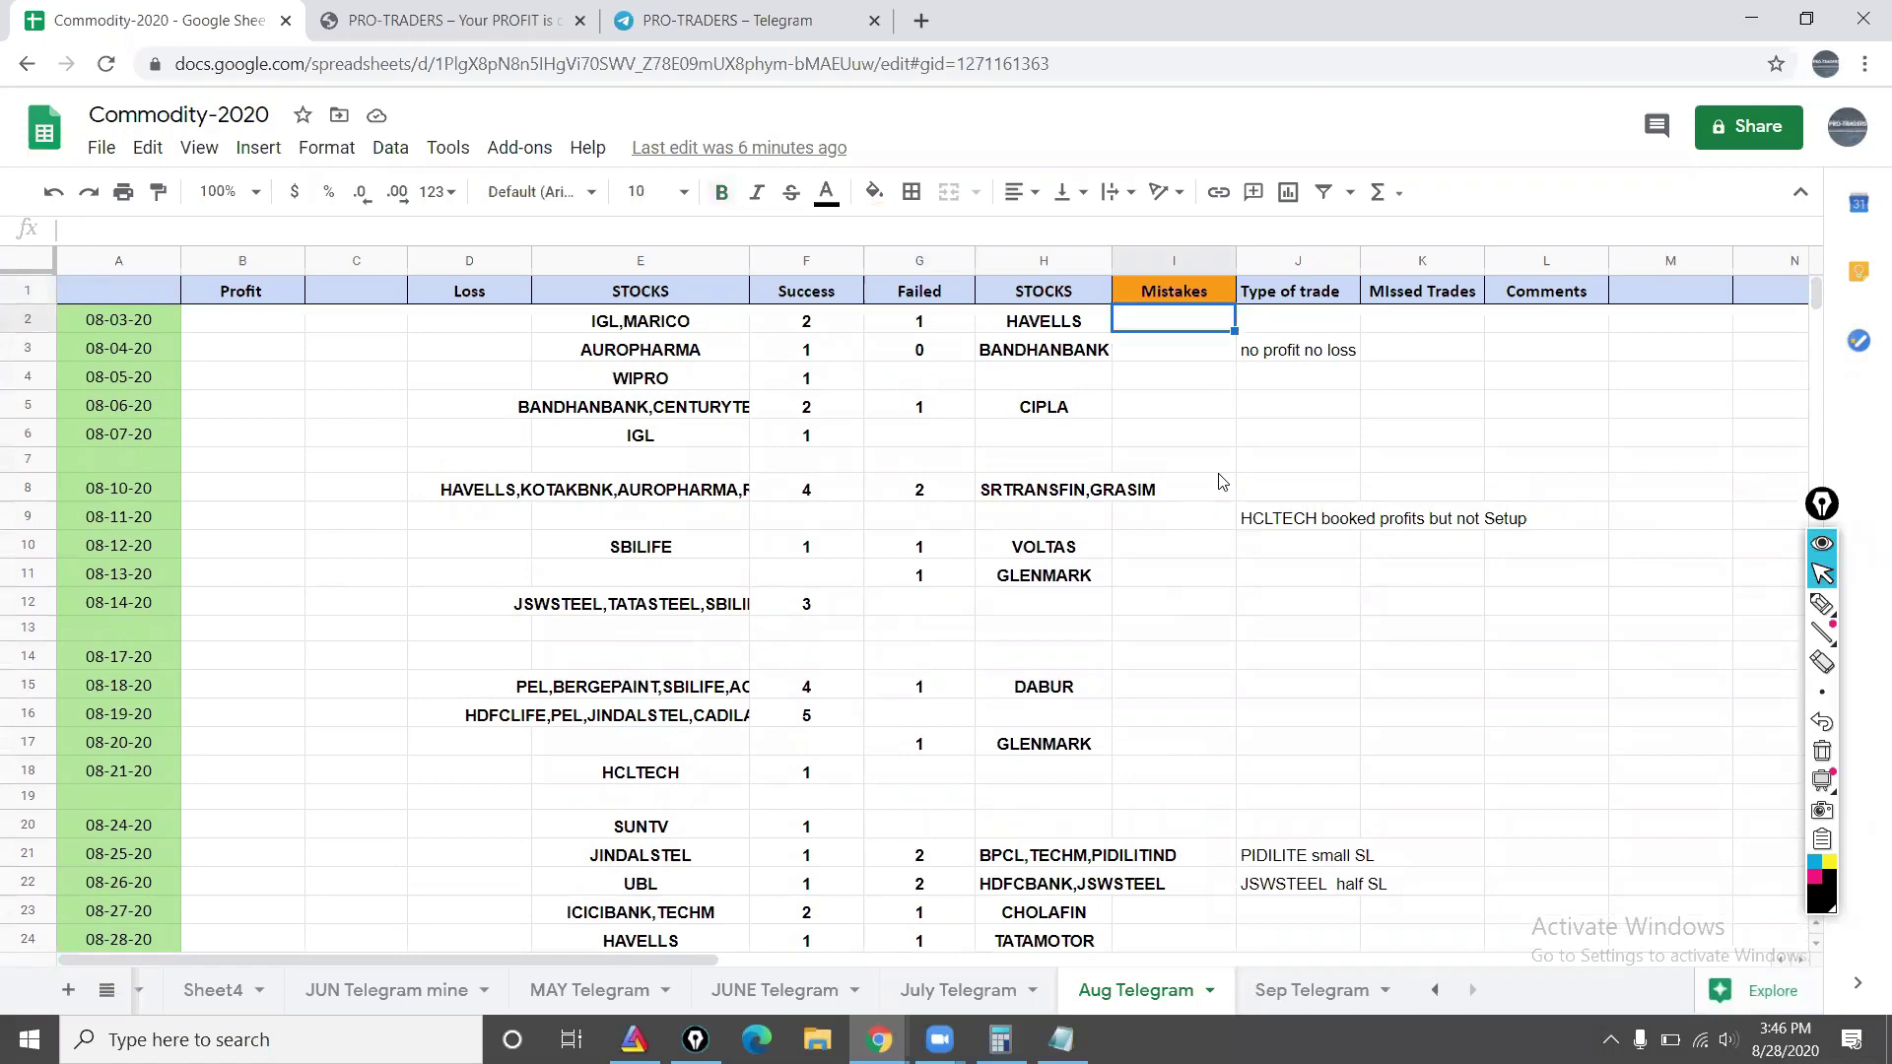
{"action": "key", "text": "Down"}
{"action": "key", "text": "Down"}
{"action": "key", "text": "Down"}
{"action": "key", "text": "Down"}
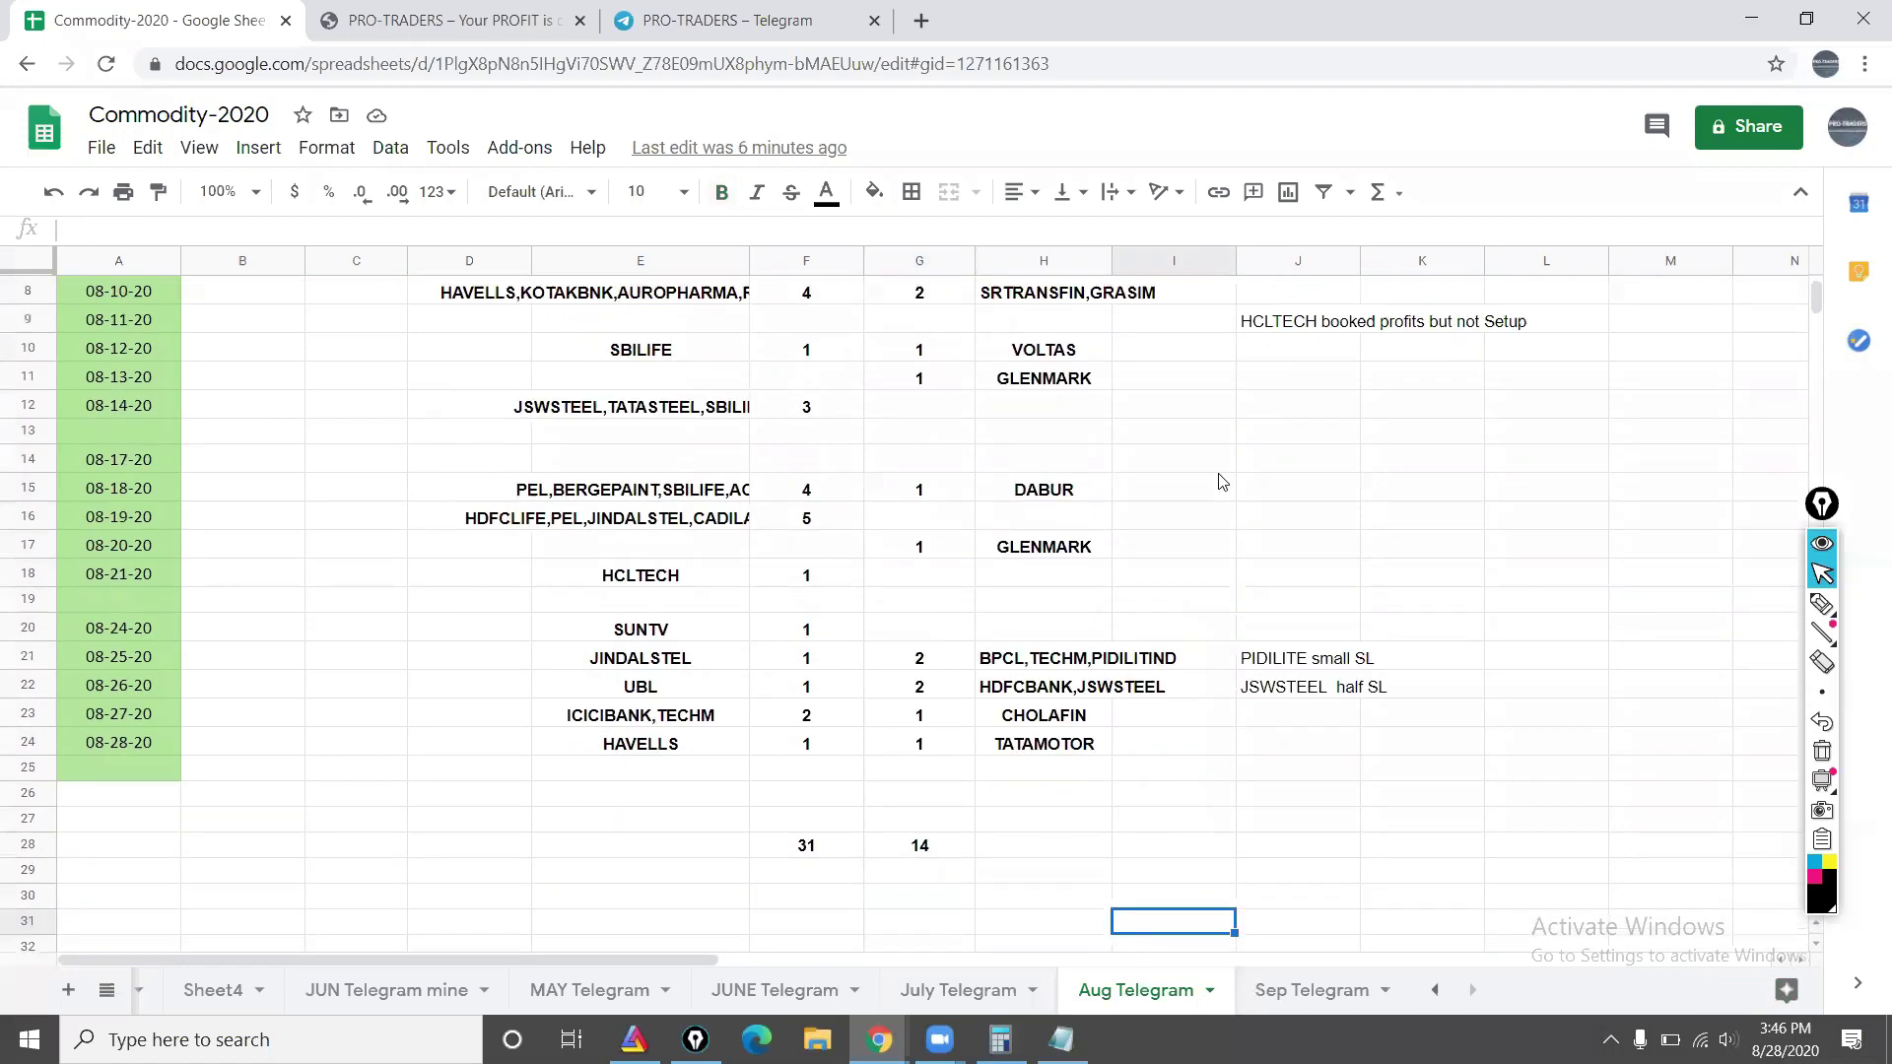
{"action": "left_click", "coordinate": [924, 660]}
{"action": "left_click", "coordinate": [924, 689]}
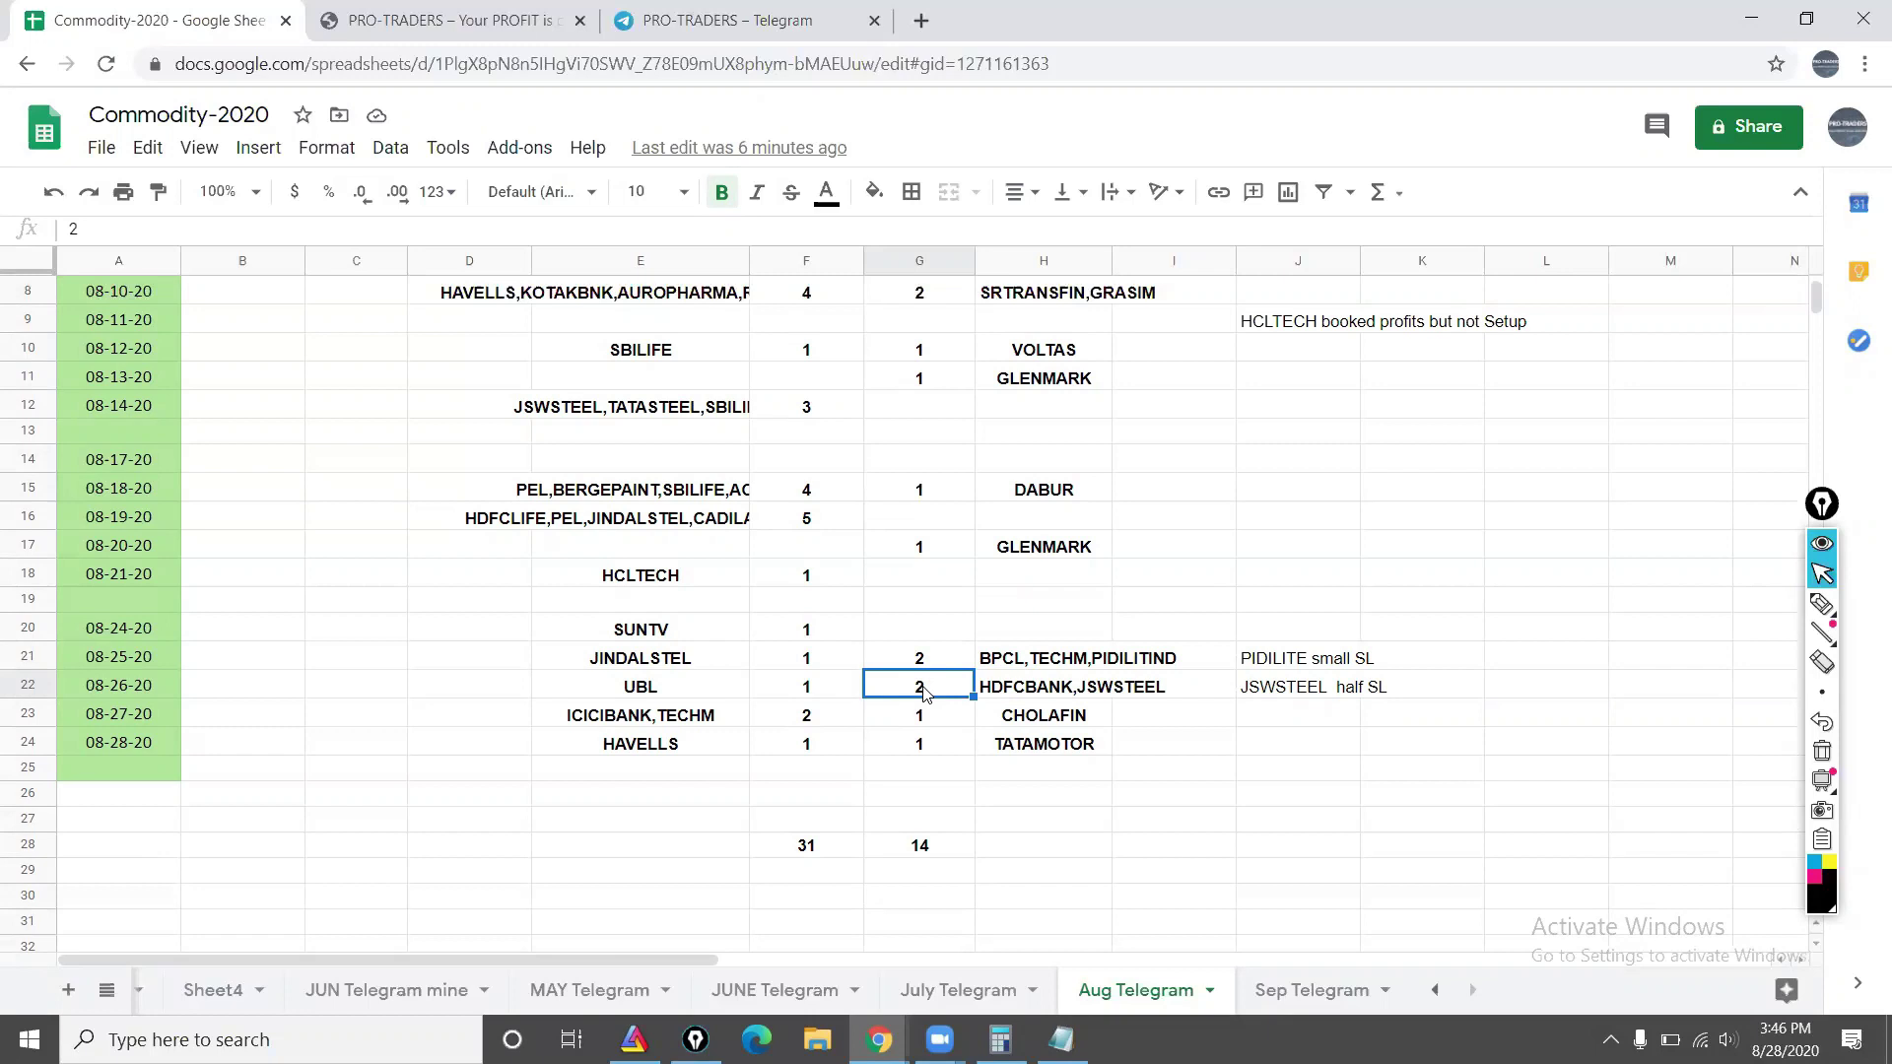
{"action": "key", "text": "Up"}
{"action": "key", "text": "Up"}
{"action": "key", "text": "Down"}
{"action": "key", "text": "Down"}
{"action": "left_click", "coordinate": [1000, 1039]}
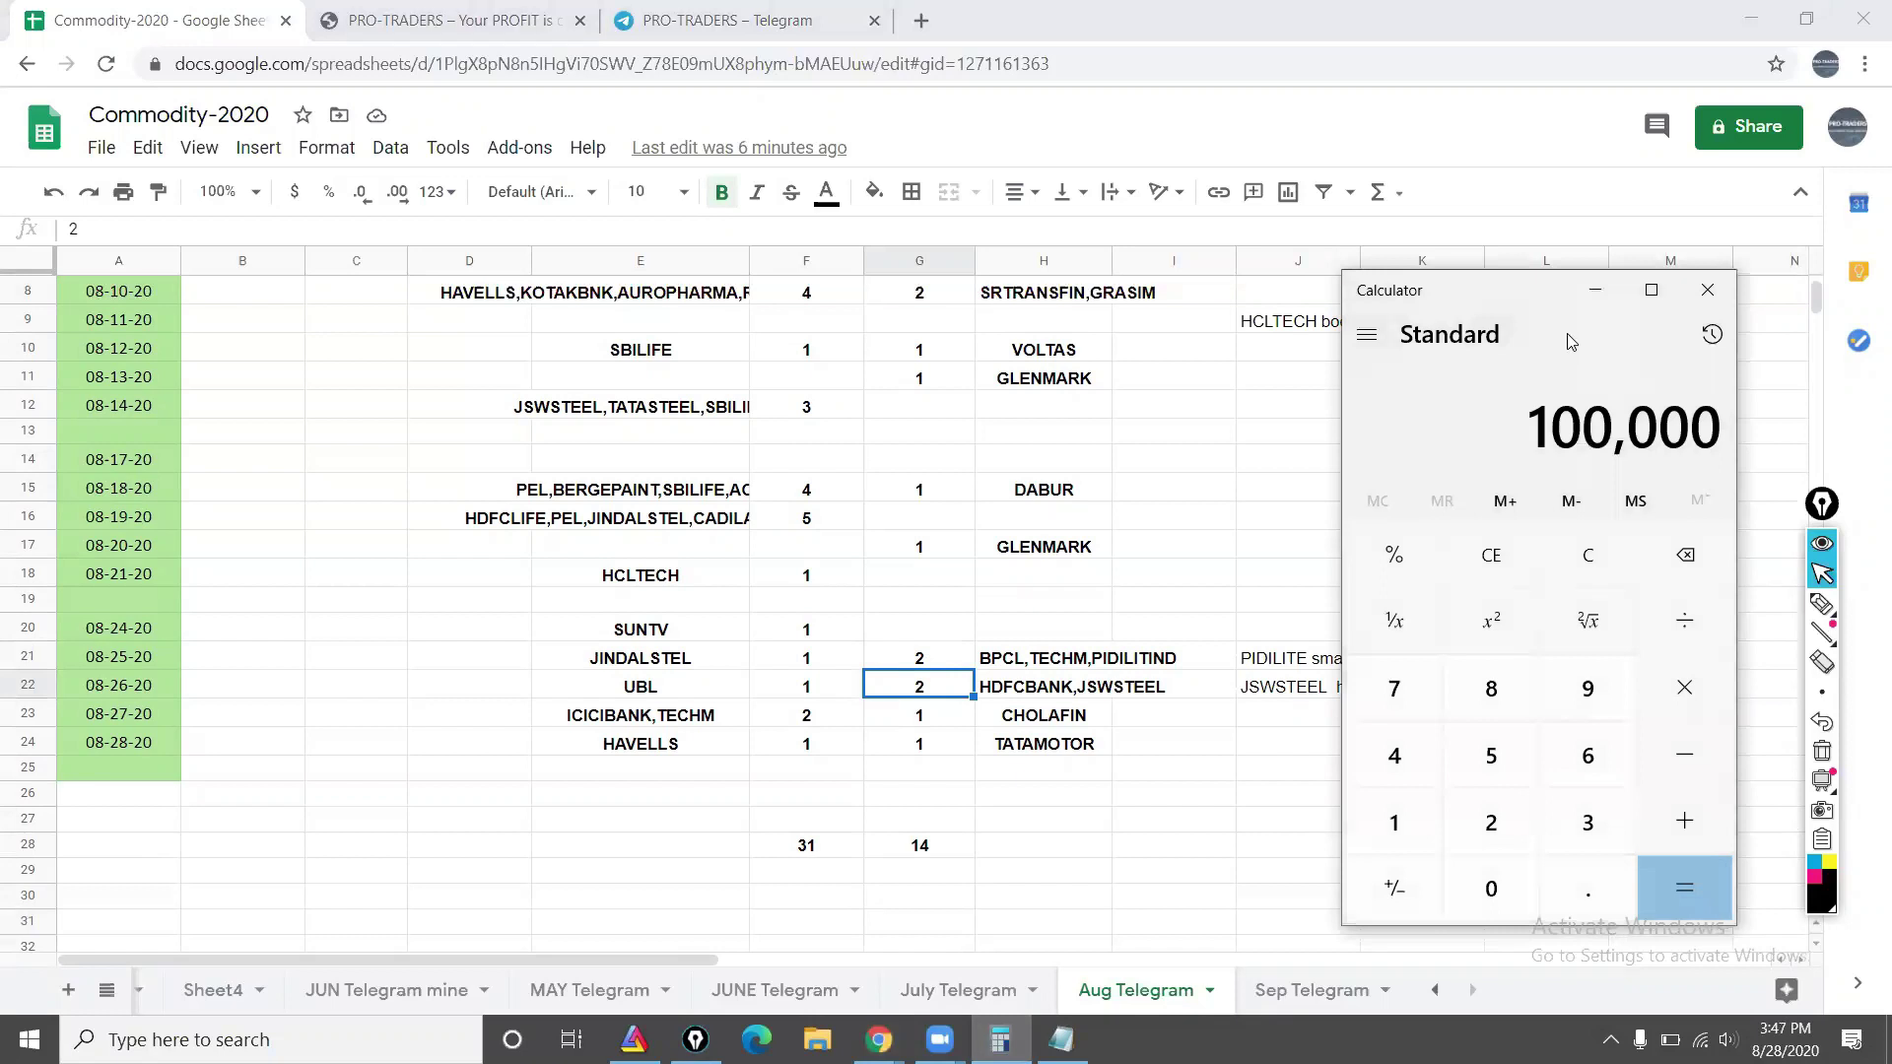
{"action": "left_click", "coordinate": [1162, 633]}
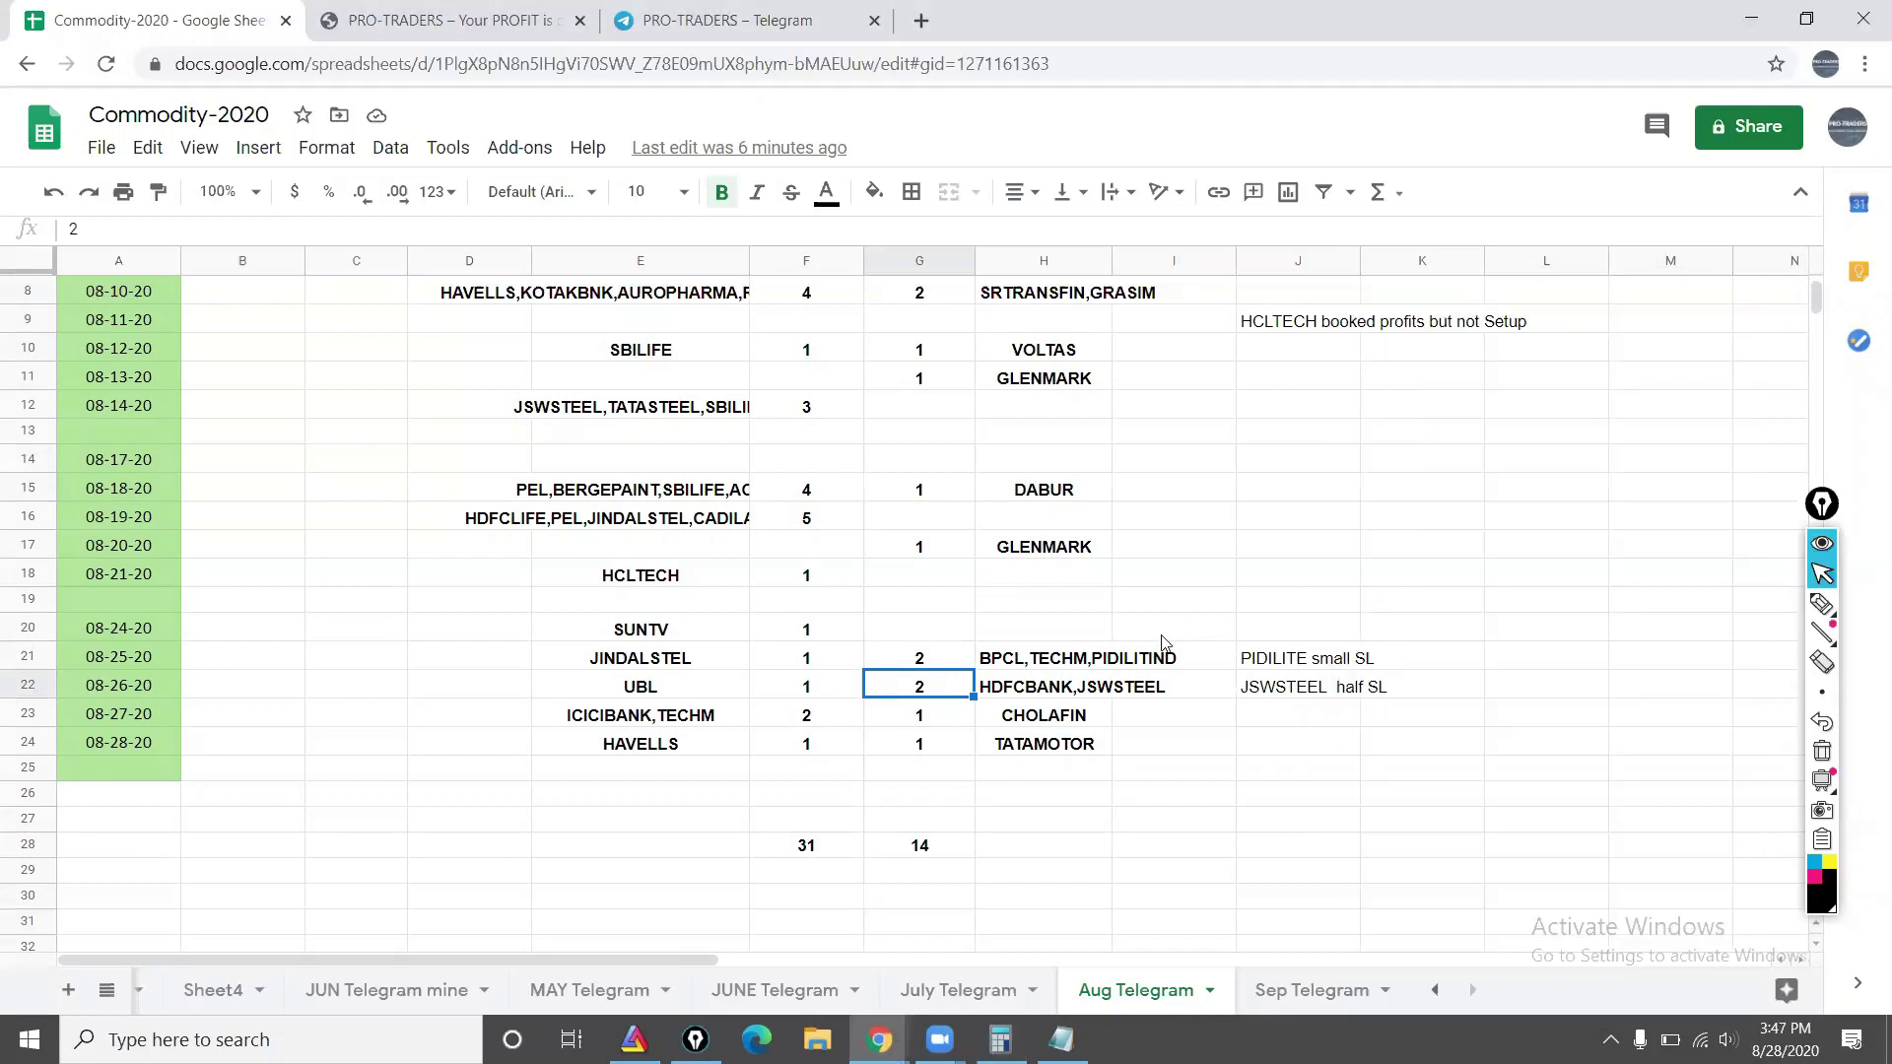
{"action": "left_click", "coordinate": [1133, 783]}
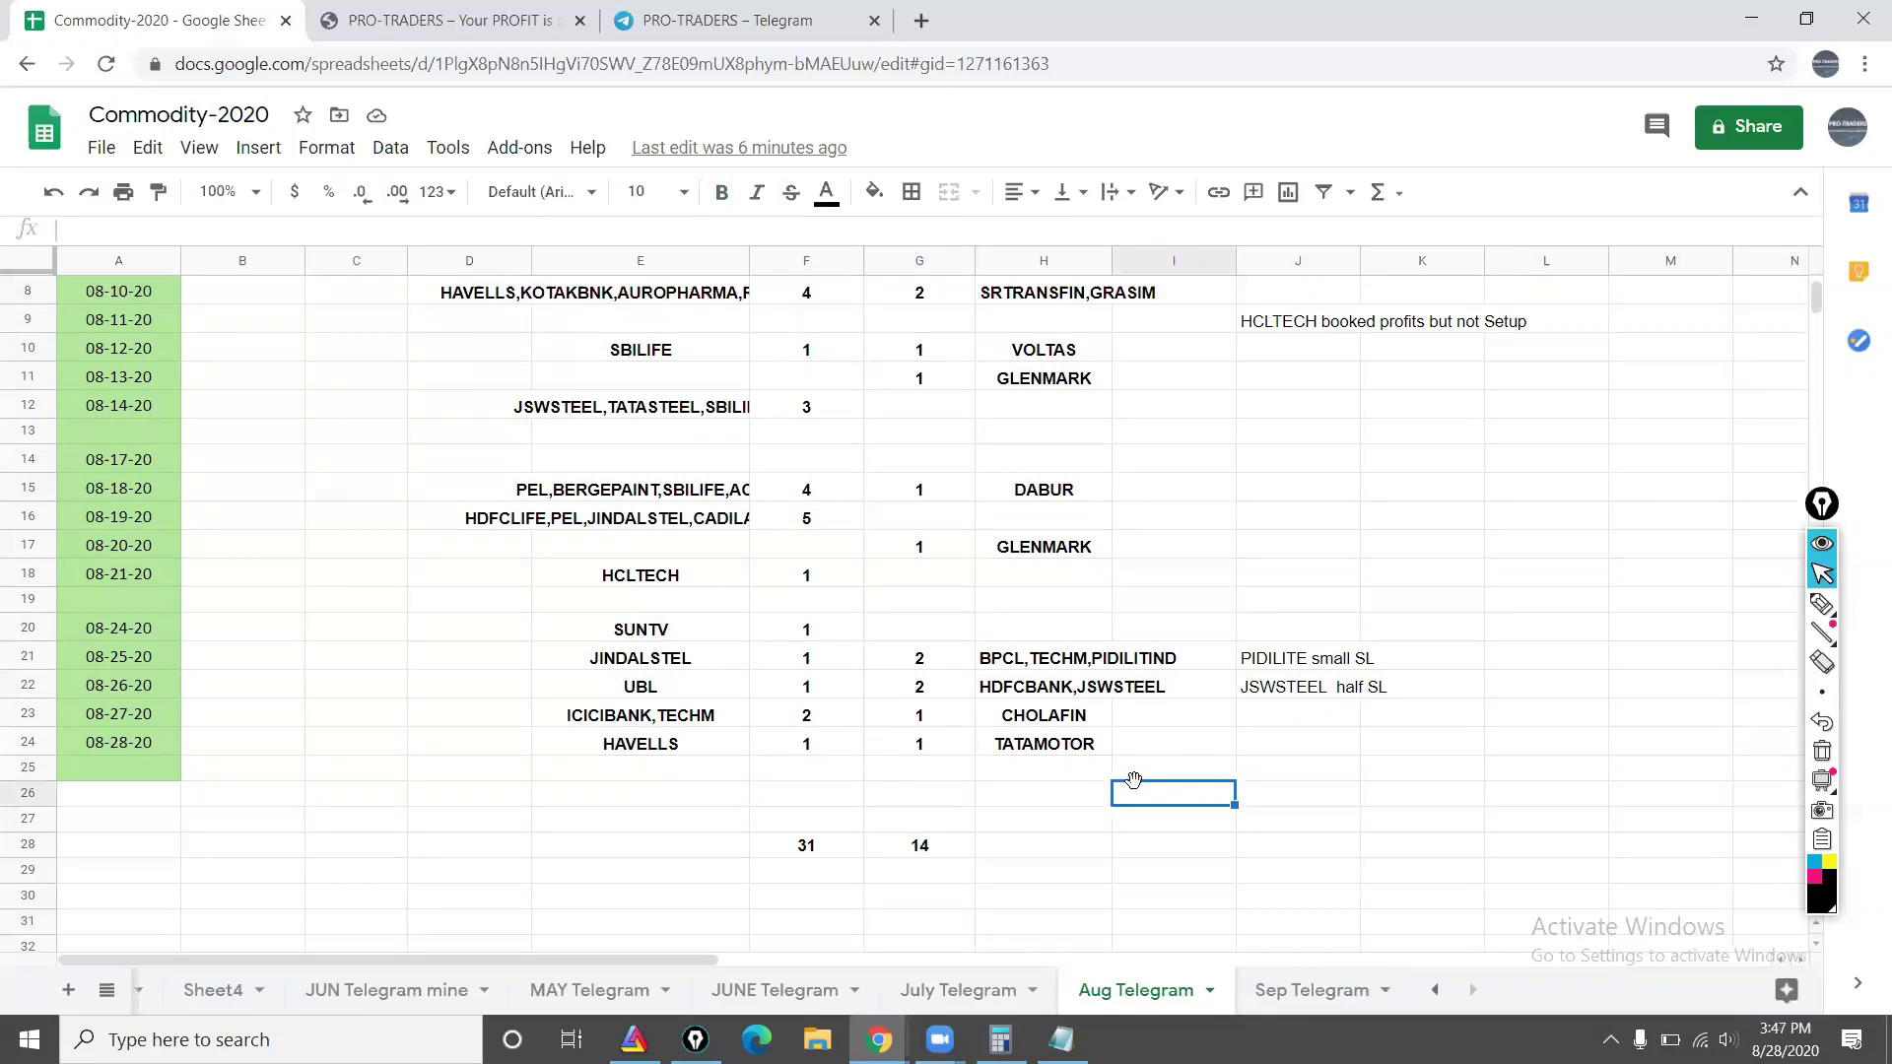
{"action": "left_click", "coordinate": [716, 9]}
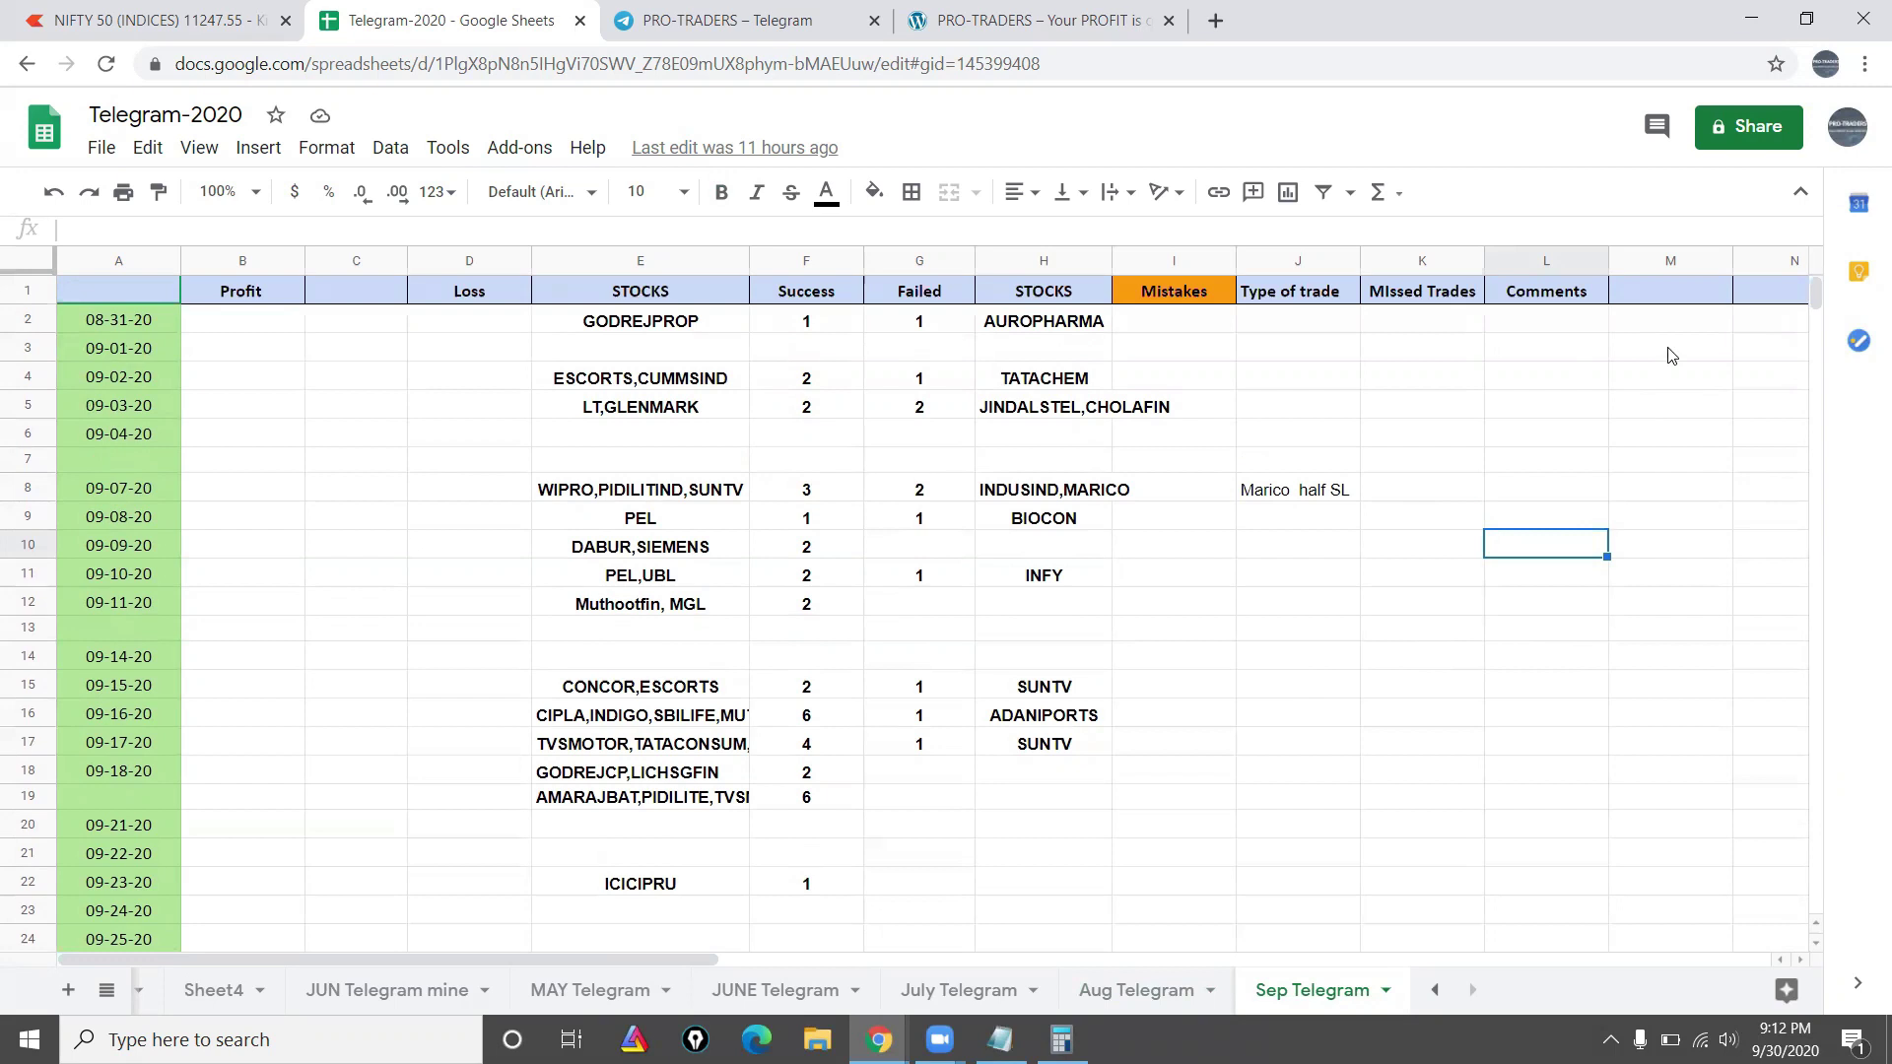
Step: Look through the Aug, July, JUNE and MAY Telegram sheets of Telegram-2020, and return to the Sep Telegram sheet
{"action": "left_click", "coordinate": [1101, 975]}
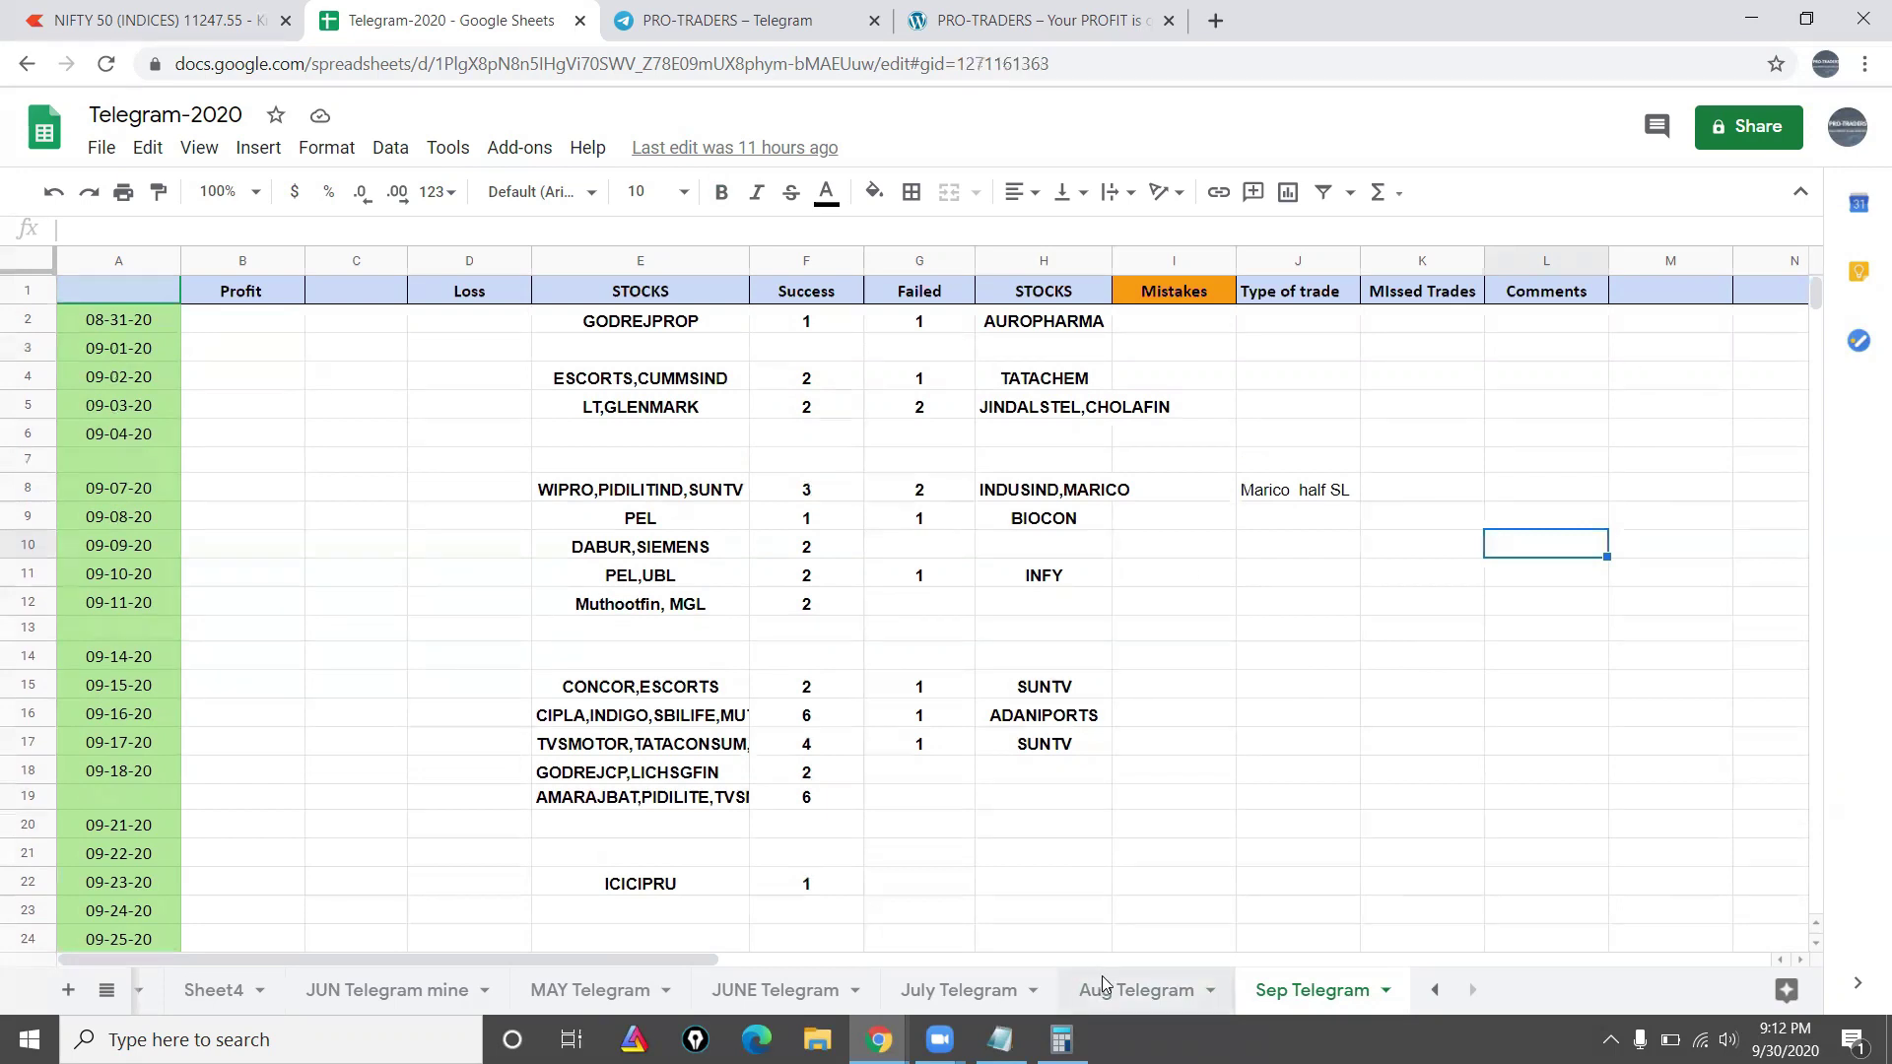
{"action": "left_click", "coordinate": [971, 994]}
{"action": "left_click", "coordinate": [798, 995]}
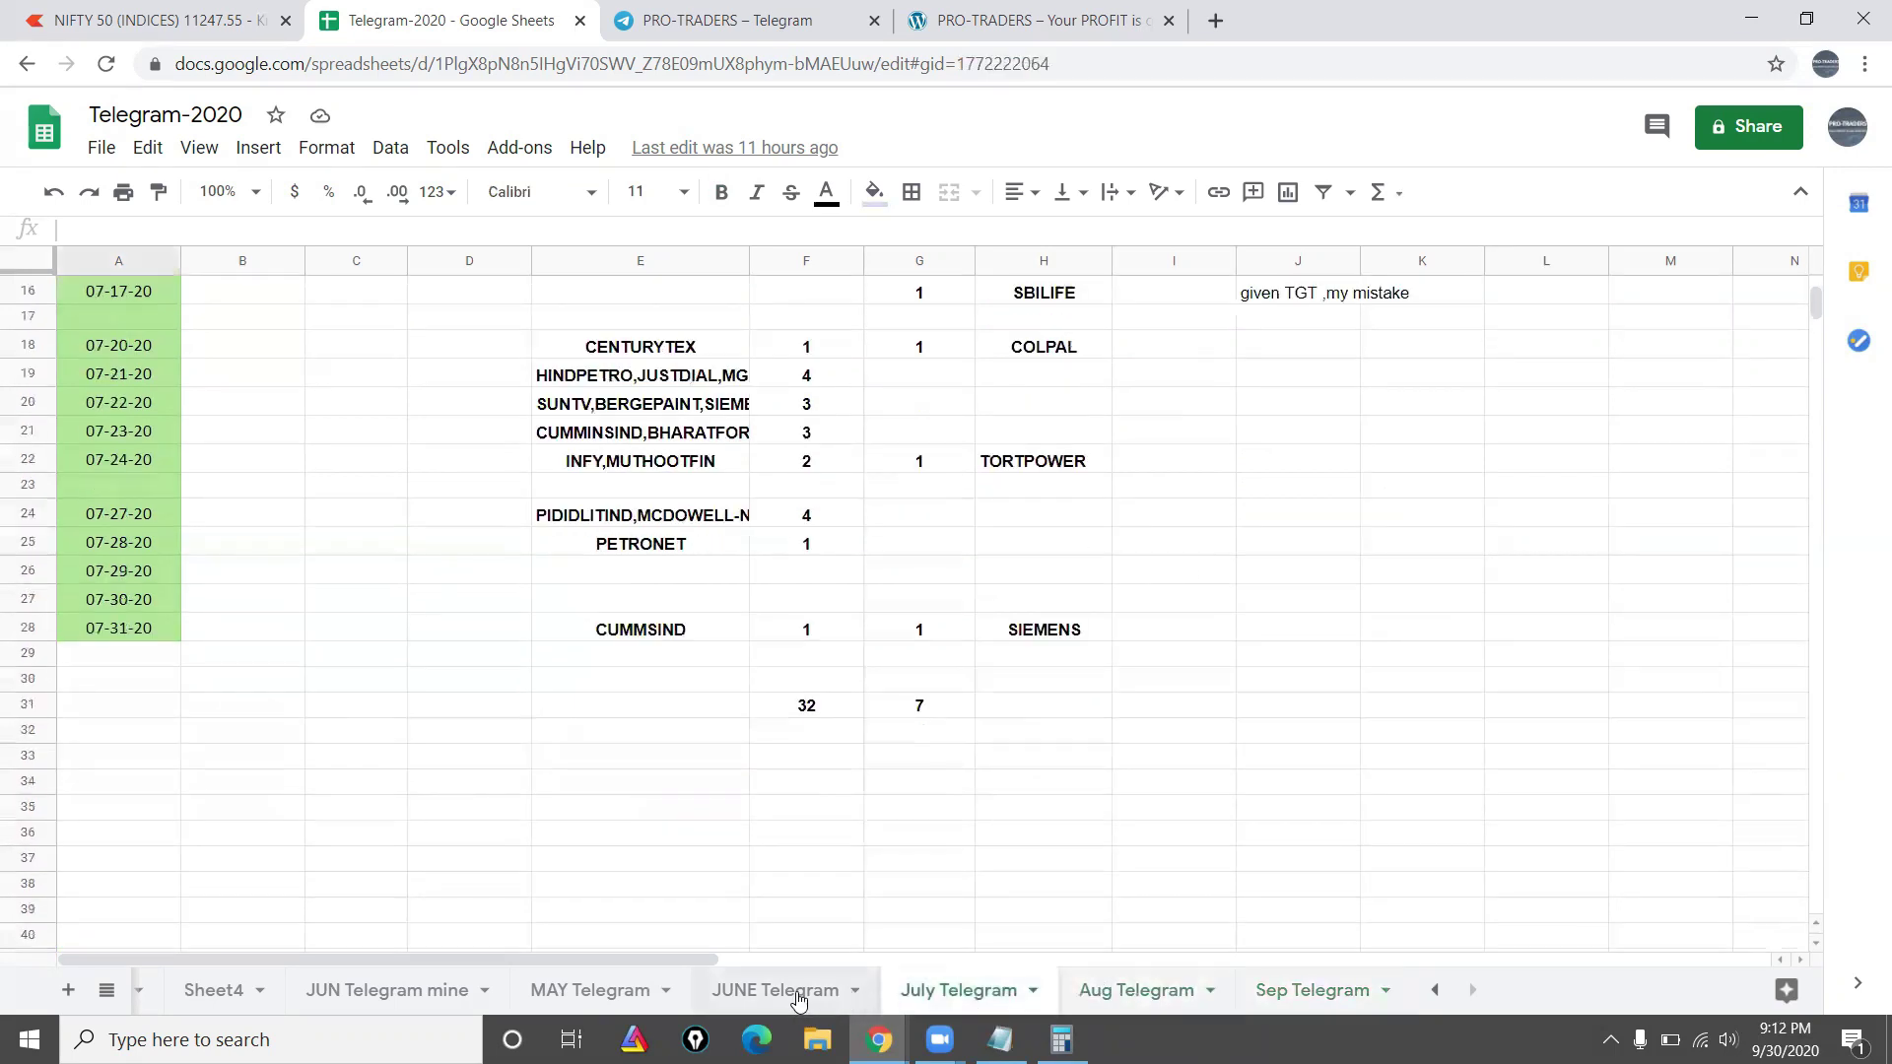
{"action": "left_click", "coordinate": [645, 997]}
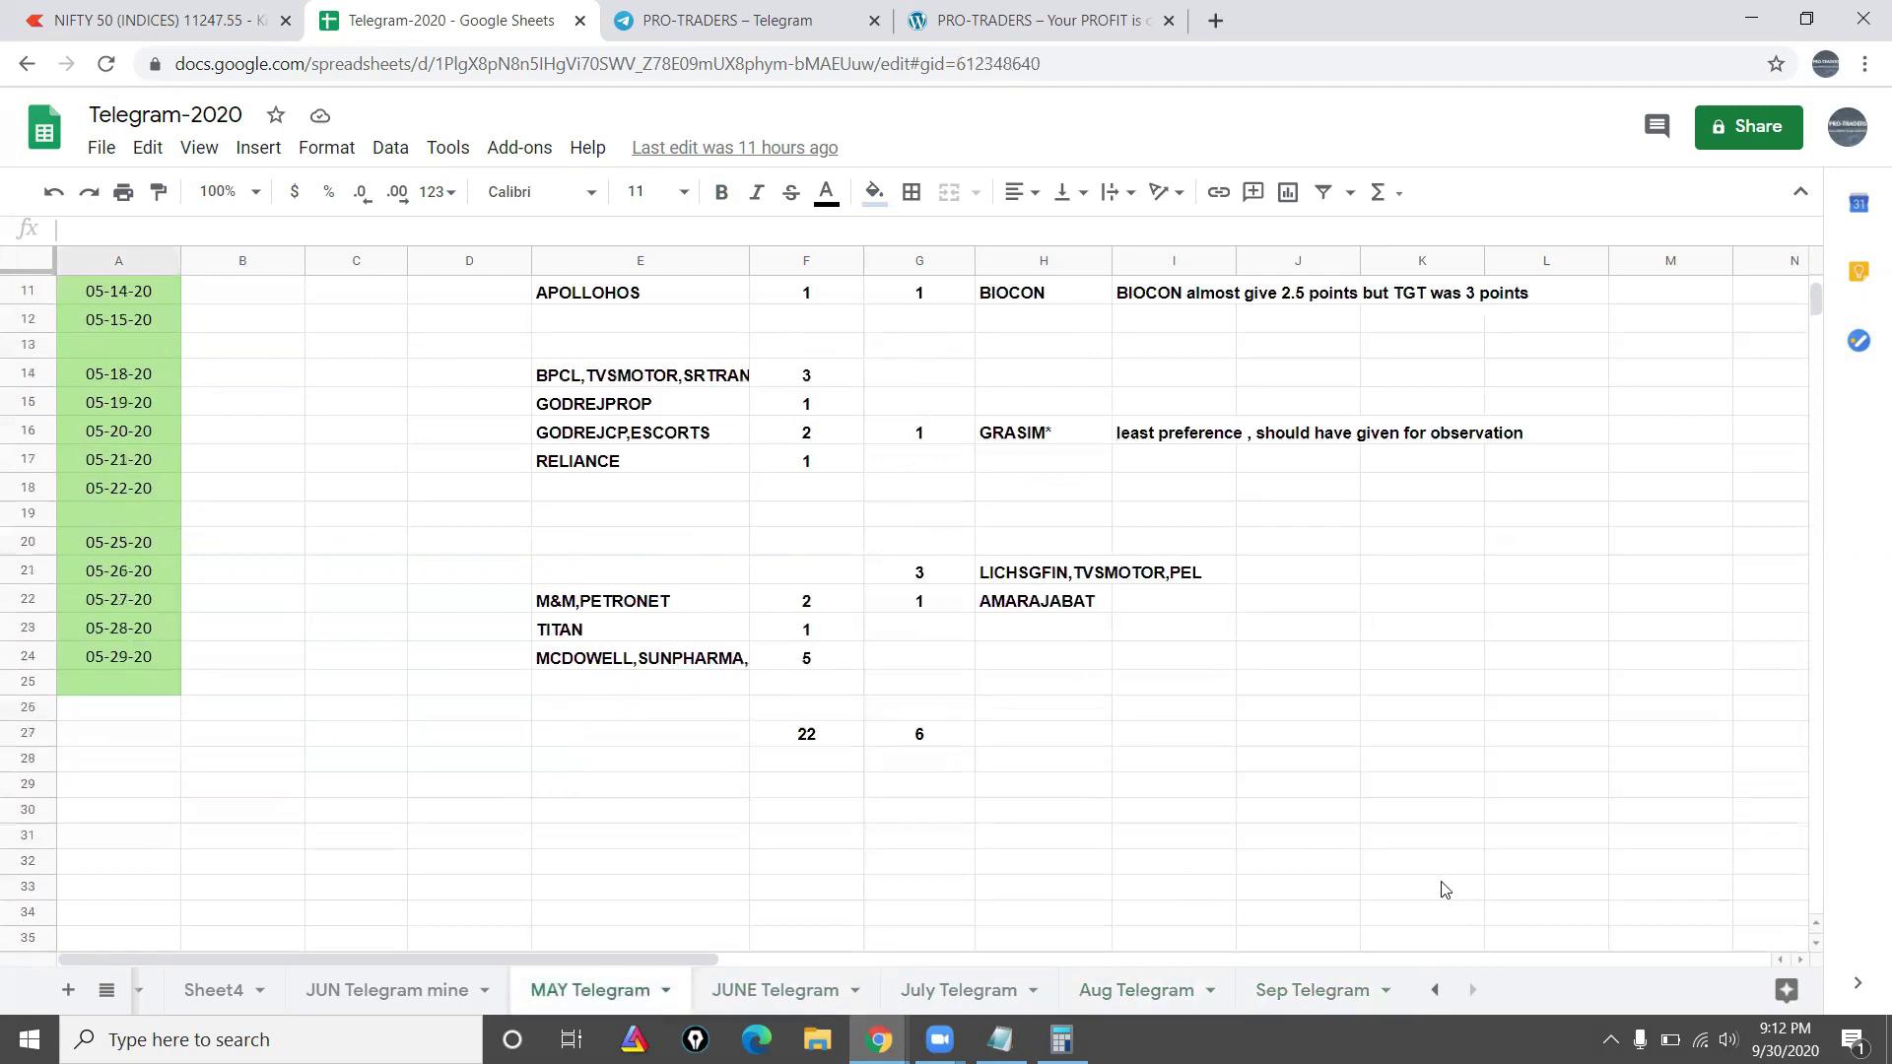
{"action": "left_click", "coordinate": [1317, 993]}
Step: Examine the September stocks and success counts from 08-31 downward past the last date, and select the success and failed totals
{"action": "left_click", "coordinate": [702, 328]}
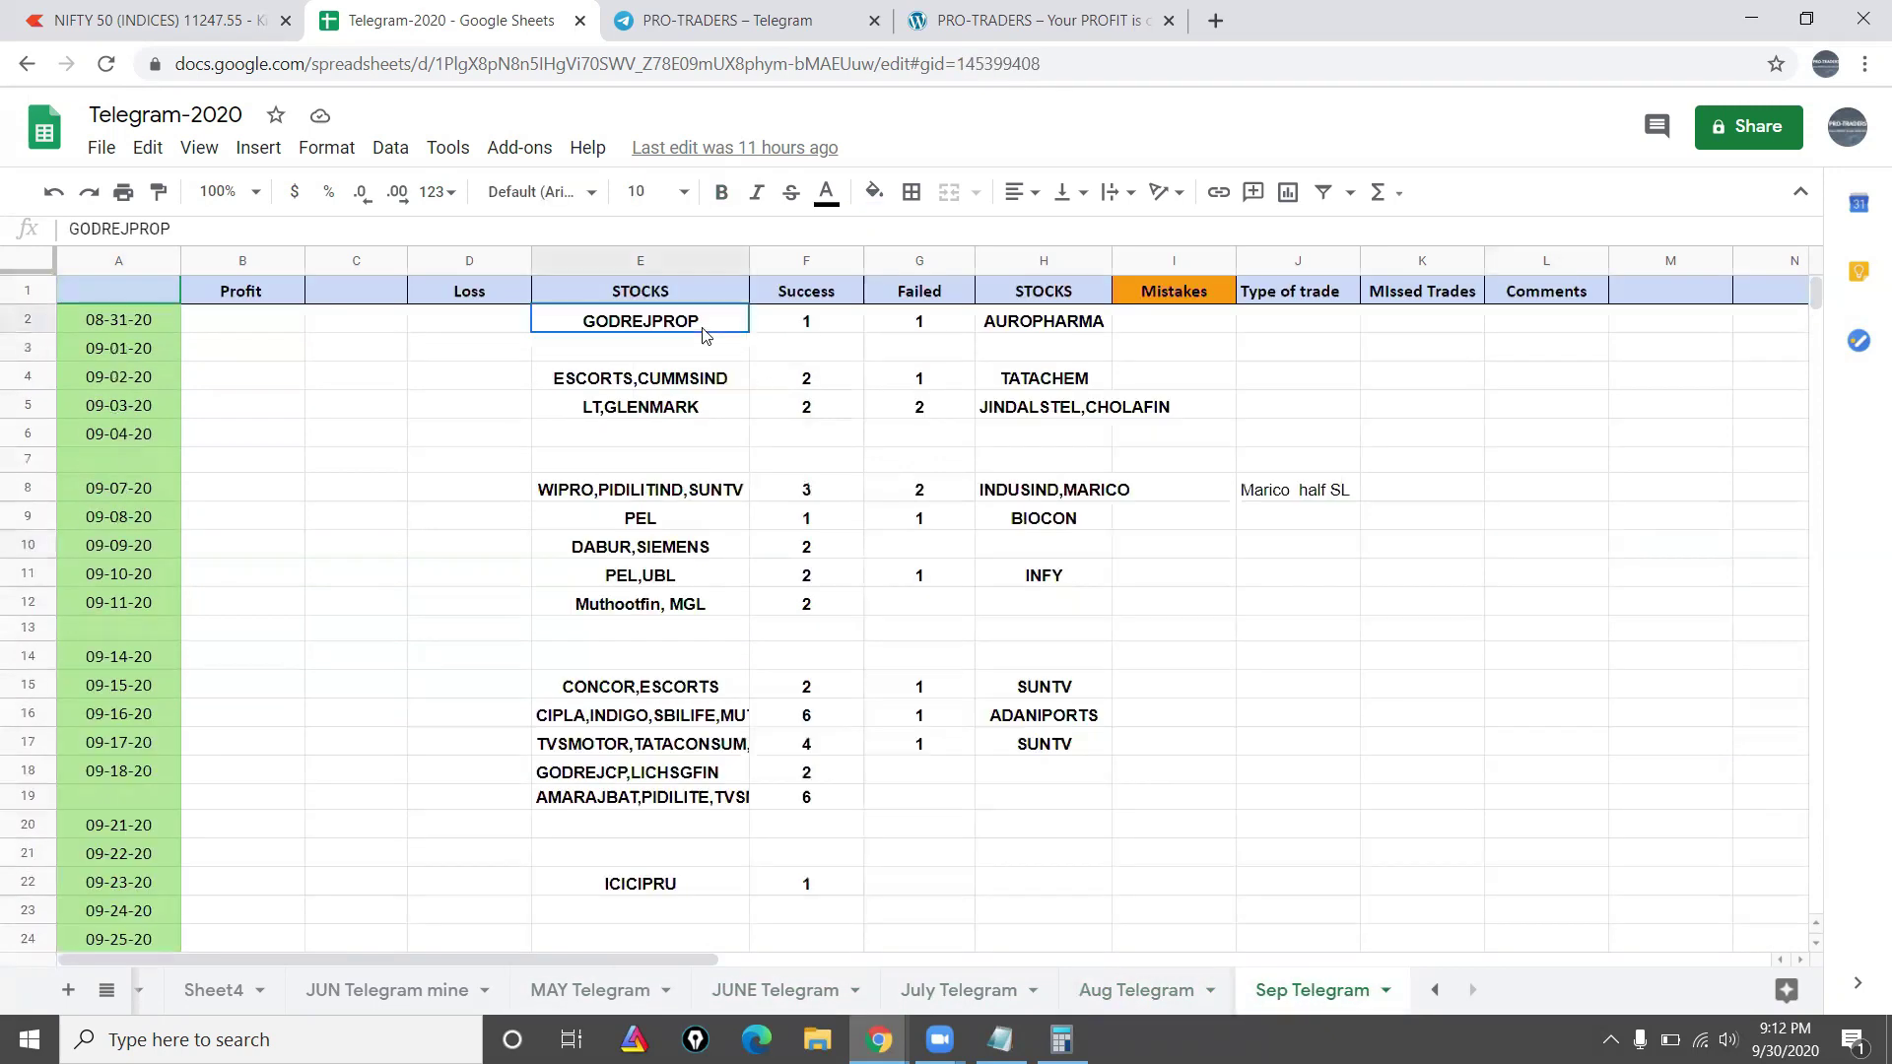
{"action": "left_click", "coordinate": [800, 382]}
{"action": "left_click", "coordinate": [798, 410]}
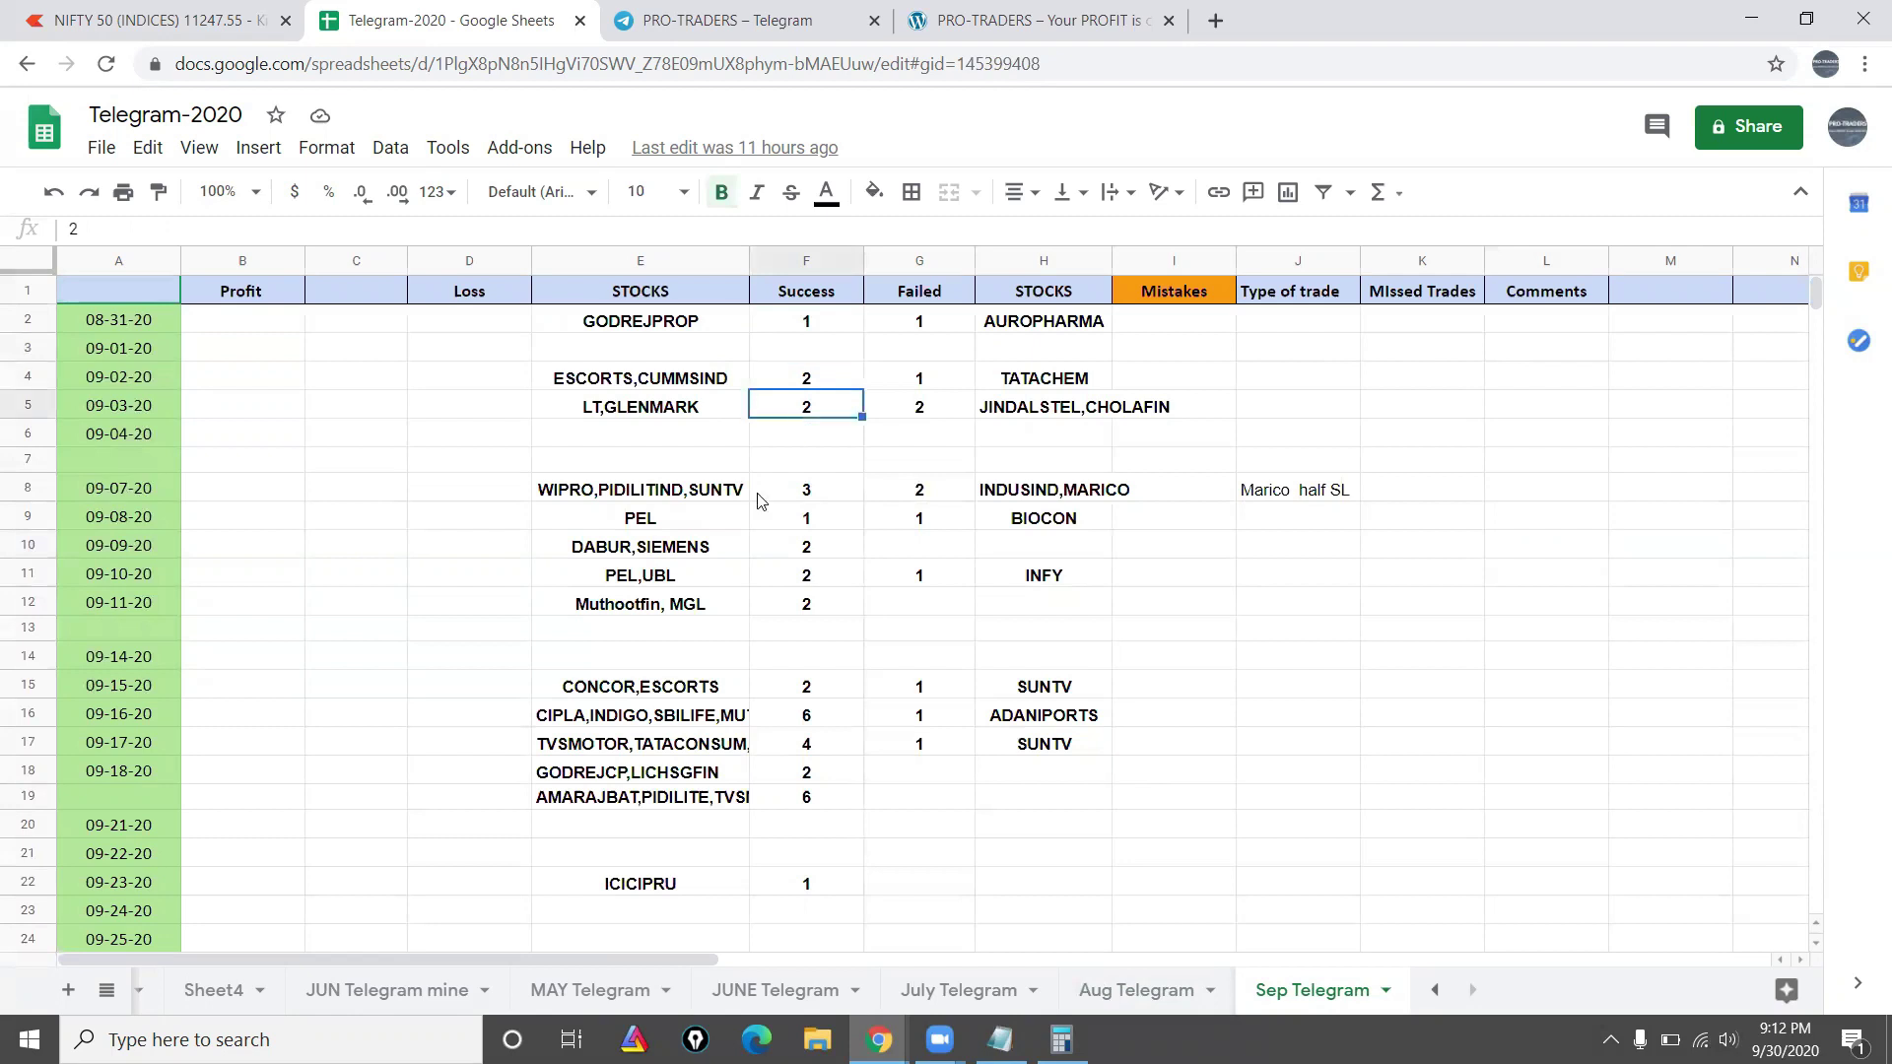
{"action": "left_click", "coordinate": [631, 493]}
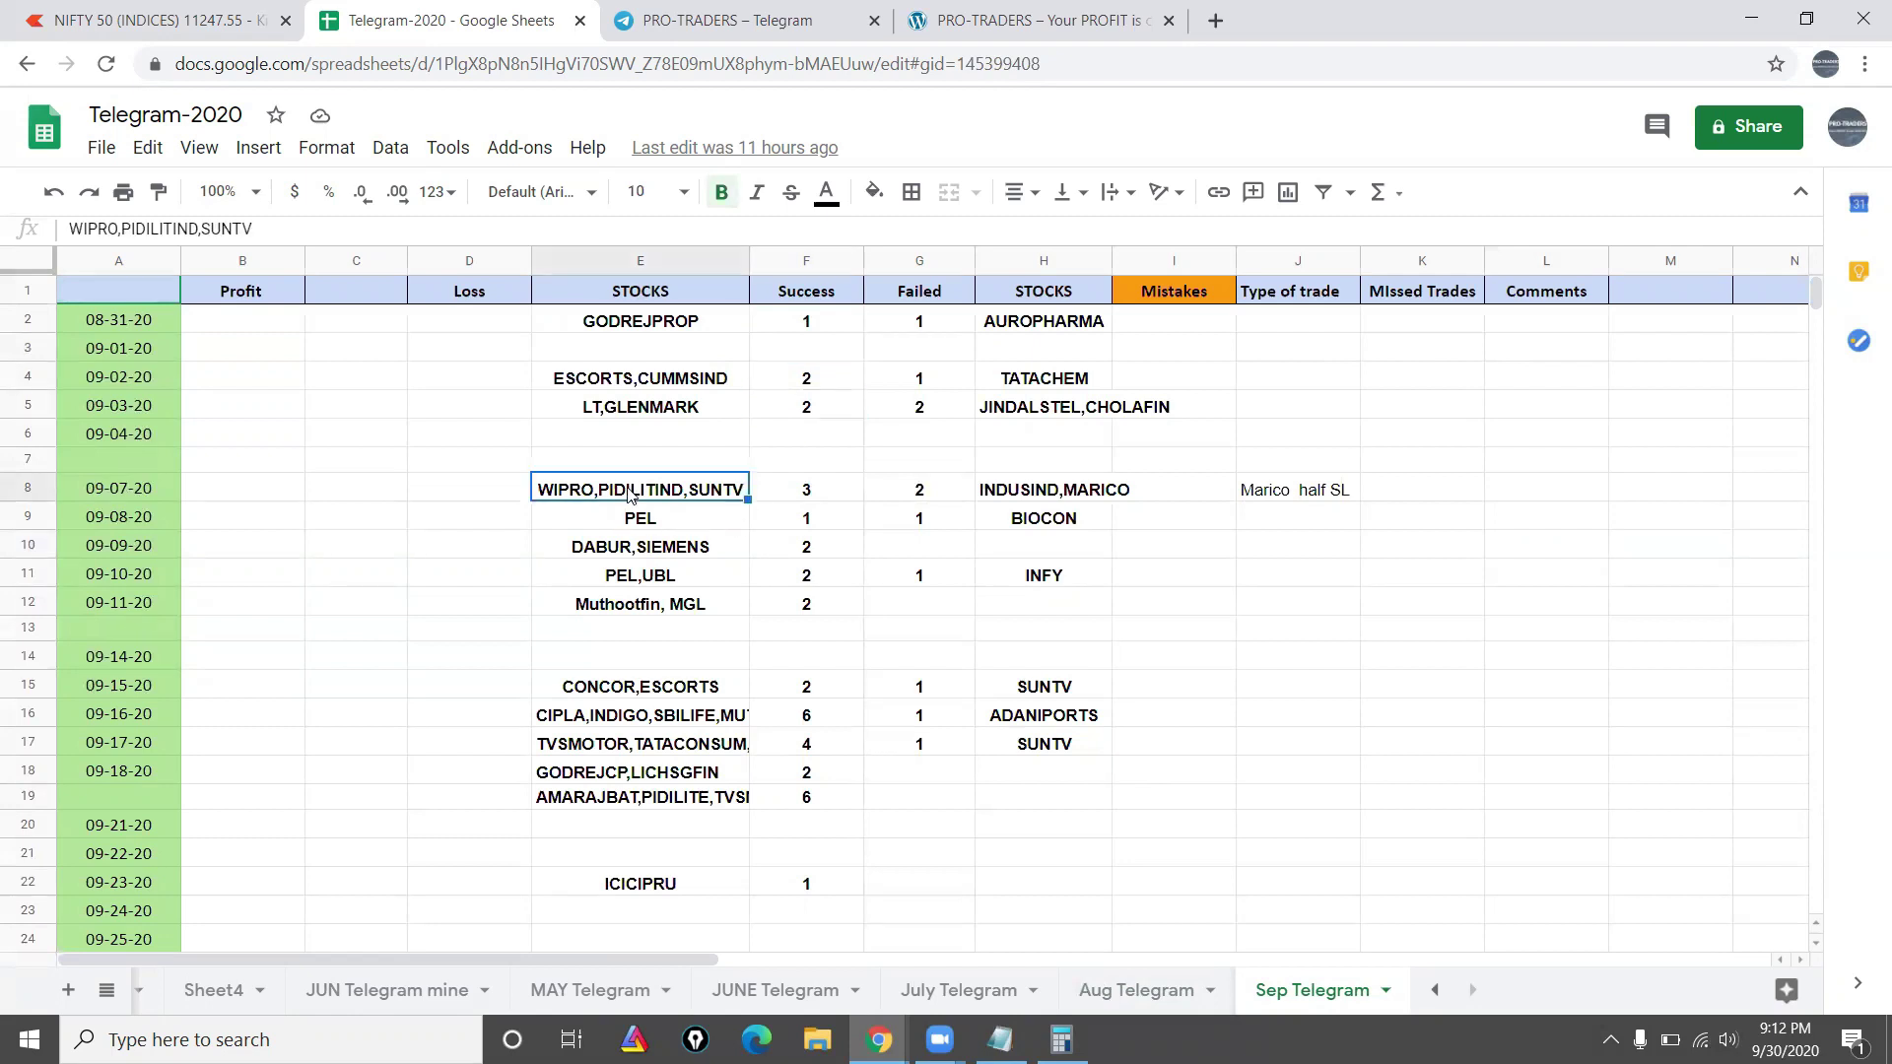
{"action": "key", "text": "Down"}
{"action": "key", "text": "Down"}
{"action": "key", "text": "Down"}
{"action": "key", "text": "Down"}
{"action": "key", "text": "Down"}
{"action": "key", "text": "Down"}
{"action": "key", "text": "Down"}
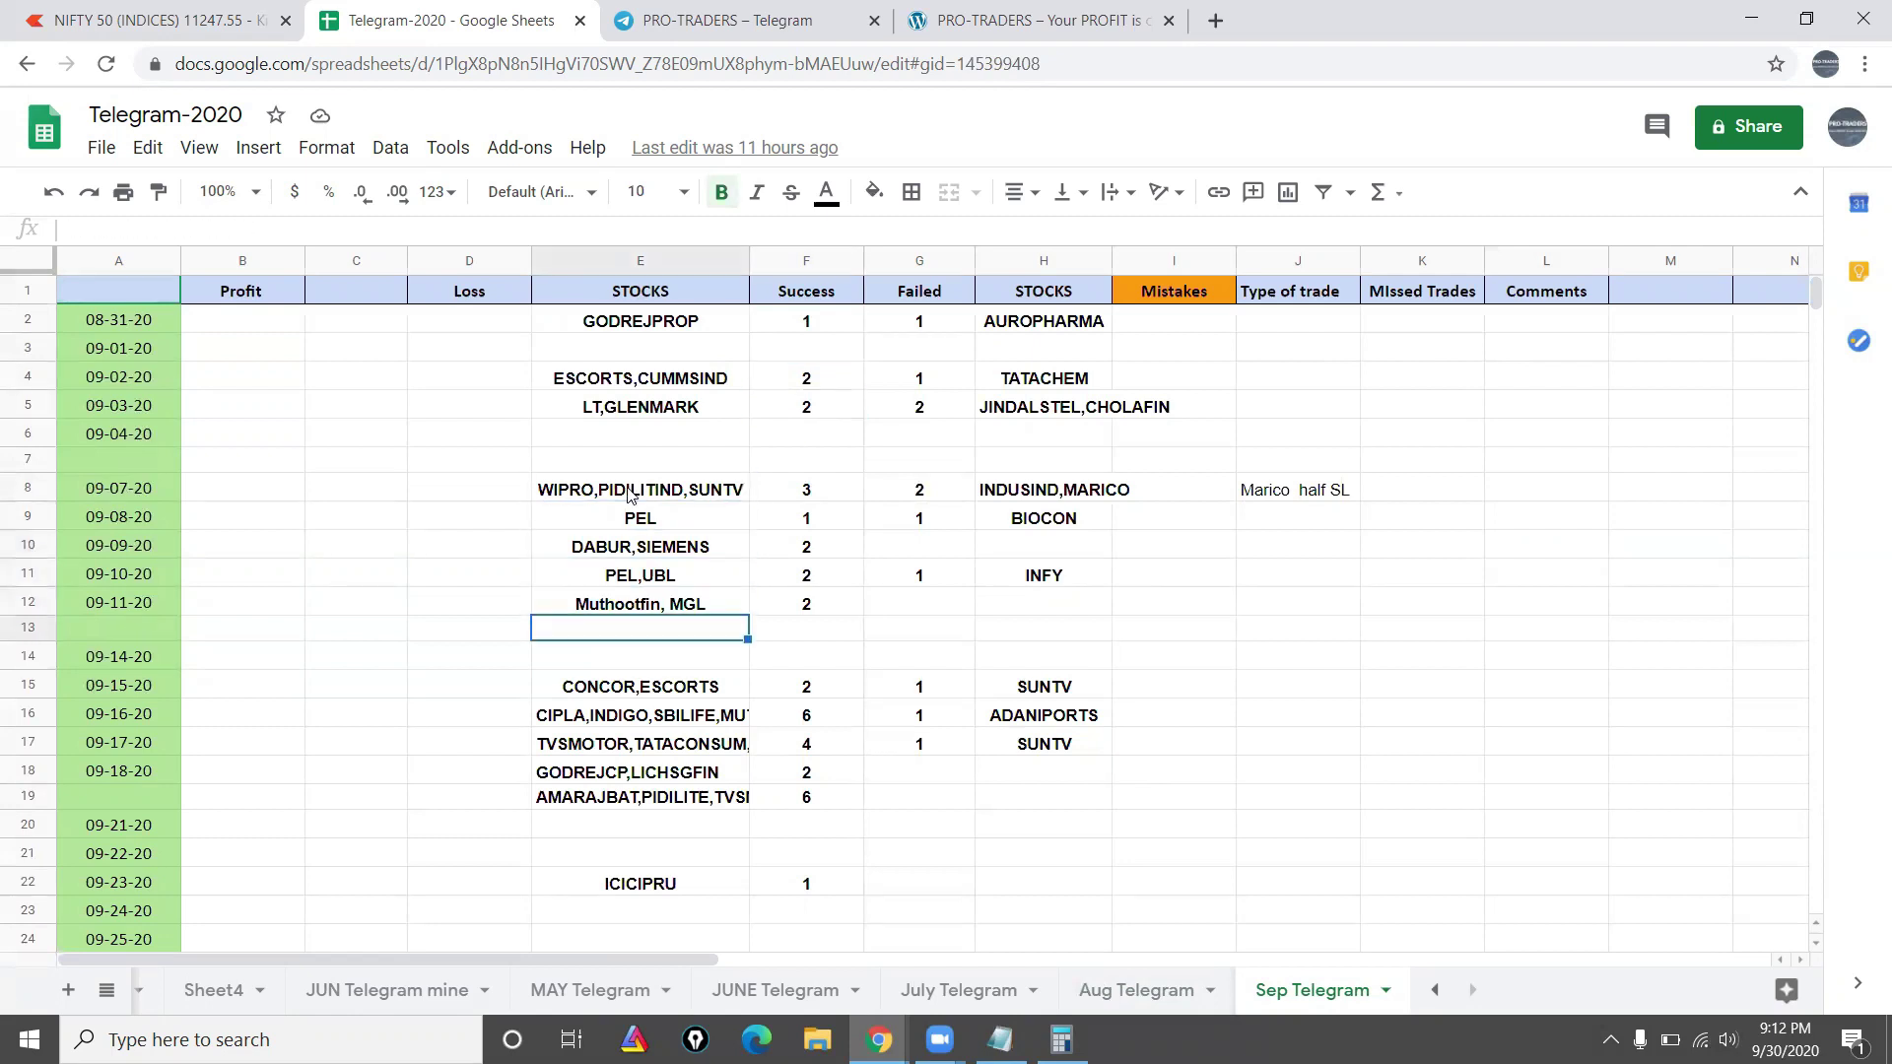
{"action": "key", "text": "Down"}
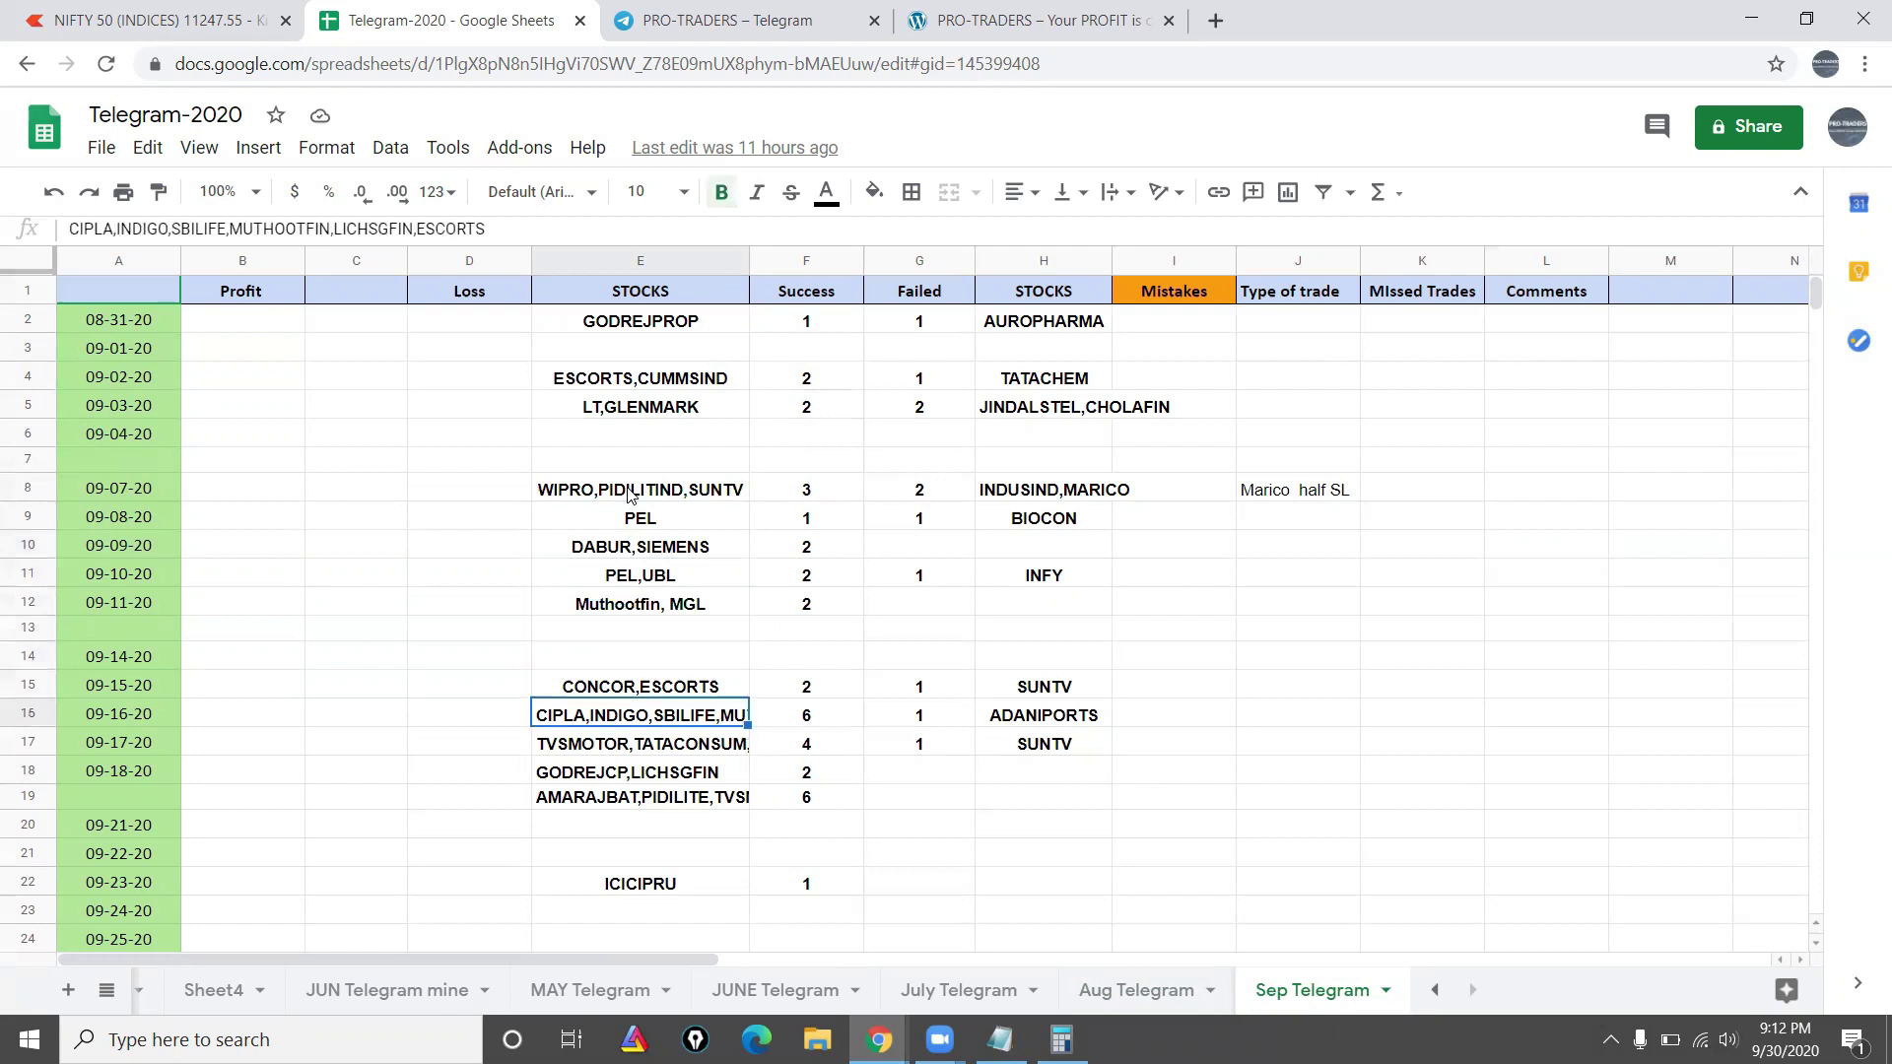
{"action": "key", "text": "Down"}
{"action": "key", "text": "Down"}
{"action": "key", "text": "Down"}
{"action": "key", "text": "Down"}
{"action": "key", "text": "Down"}
{"action": "key", "text": "Down"}
{"action": "key", "text": "Down"}
{"action": "key", "text": "Down"}
{"action": "key", "text": "Down"}
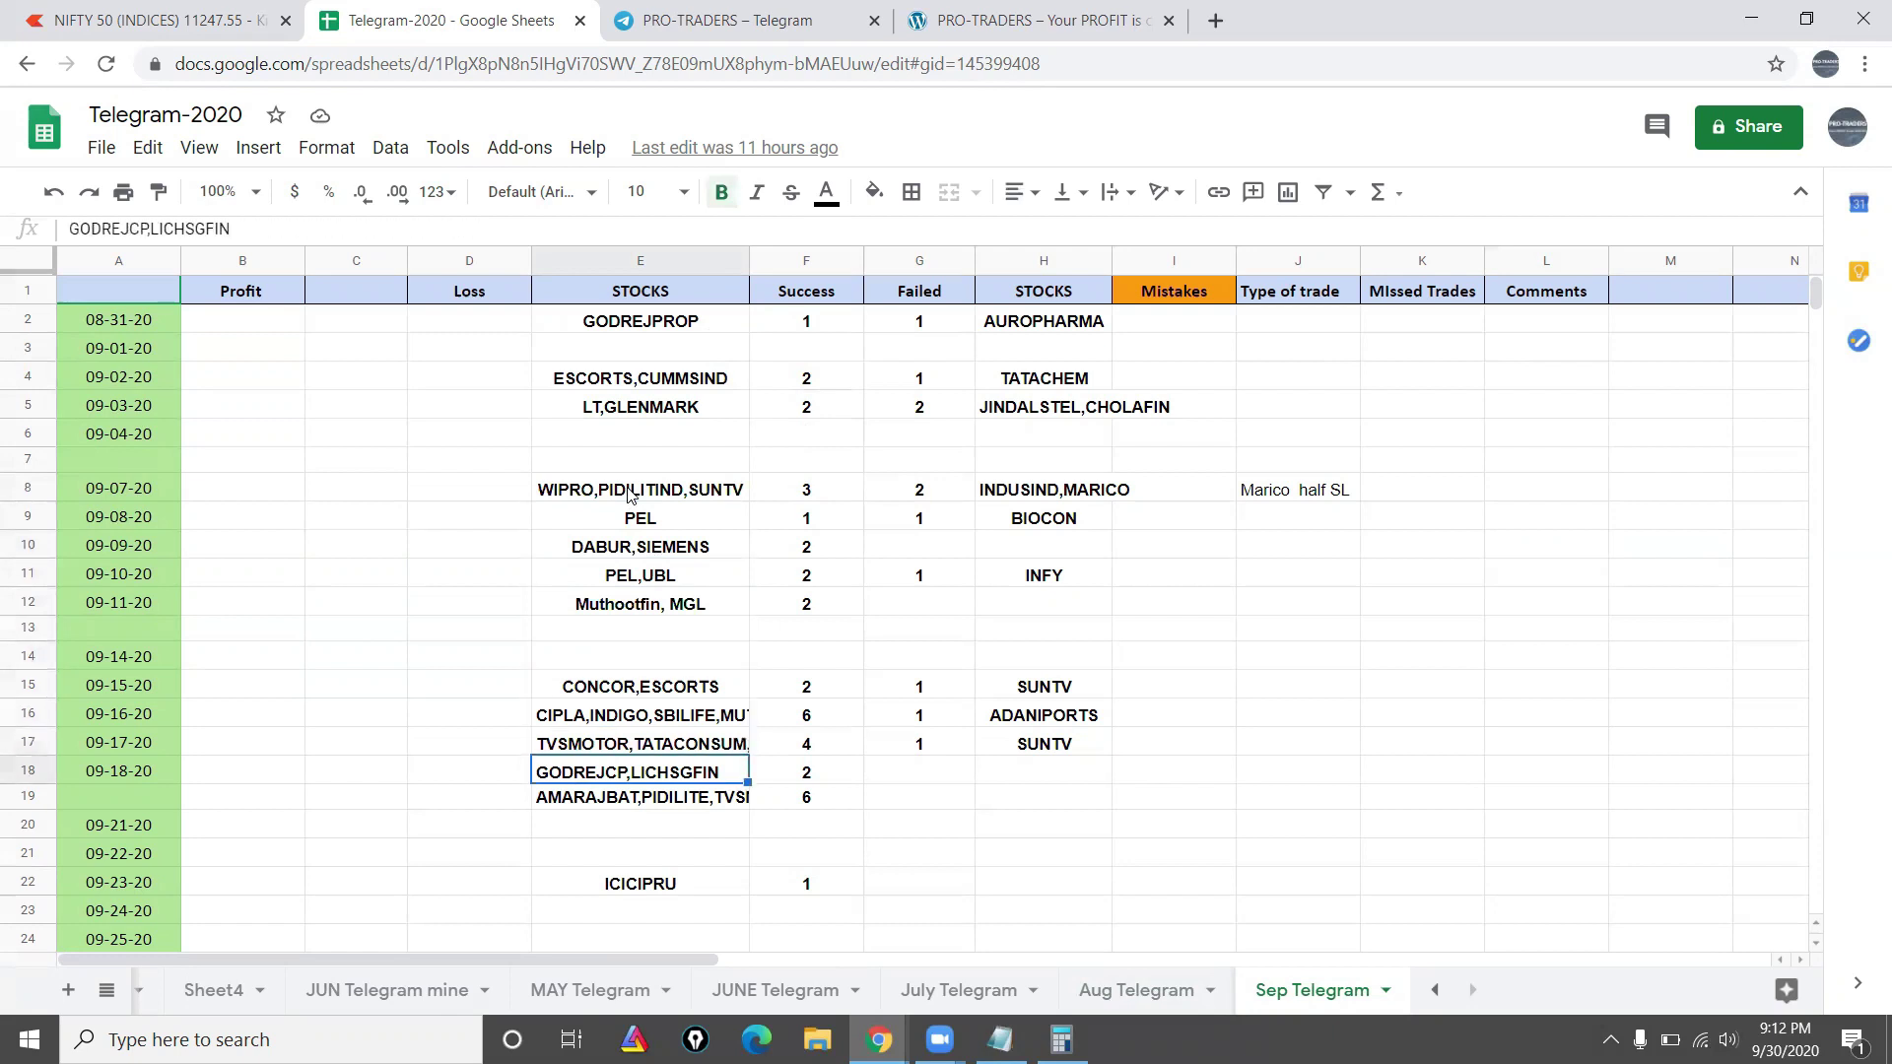
{"action": "key", "text": "Down"}
{"action": "key", "text": "Down"}
{"action": "key", "text": "Down"}
{"action": "key", "text": "Down"}
{"action": "key", "text": "Down"}
{"action": "key", "text": "Down"}
{"action": "key", "text": "Down"}
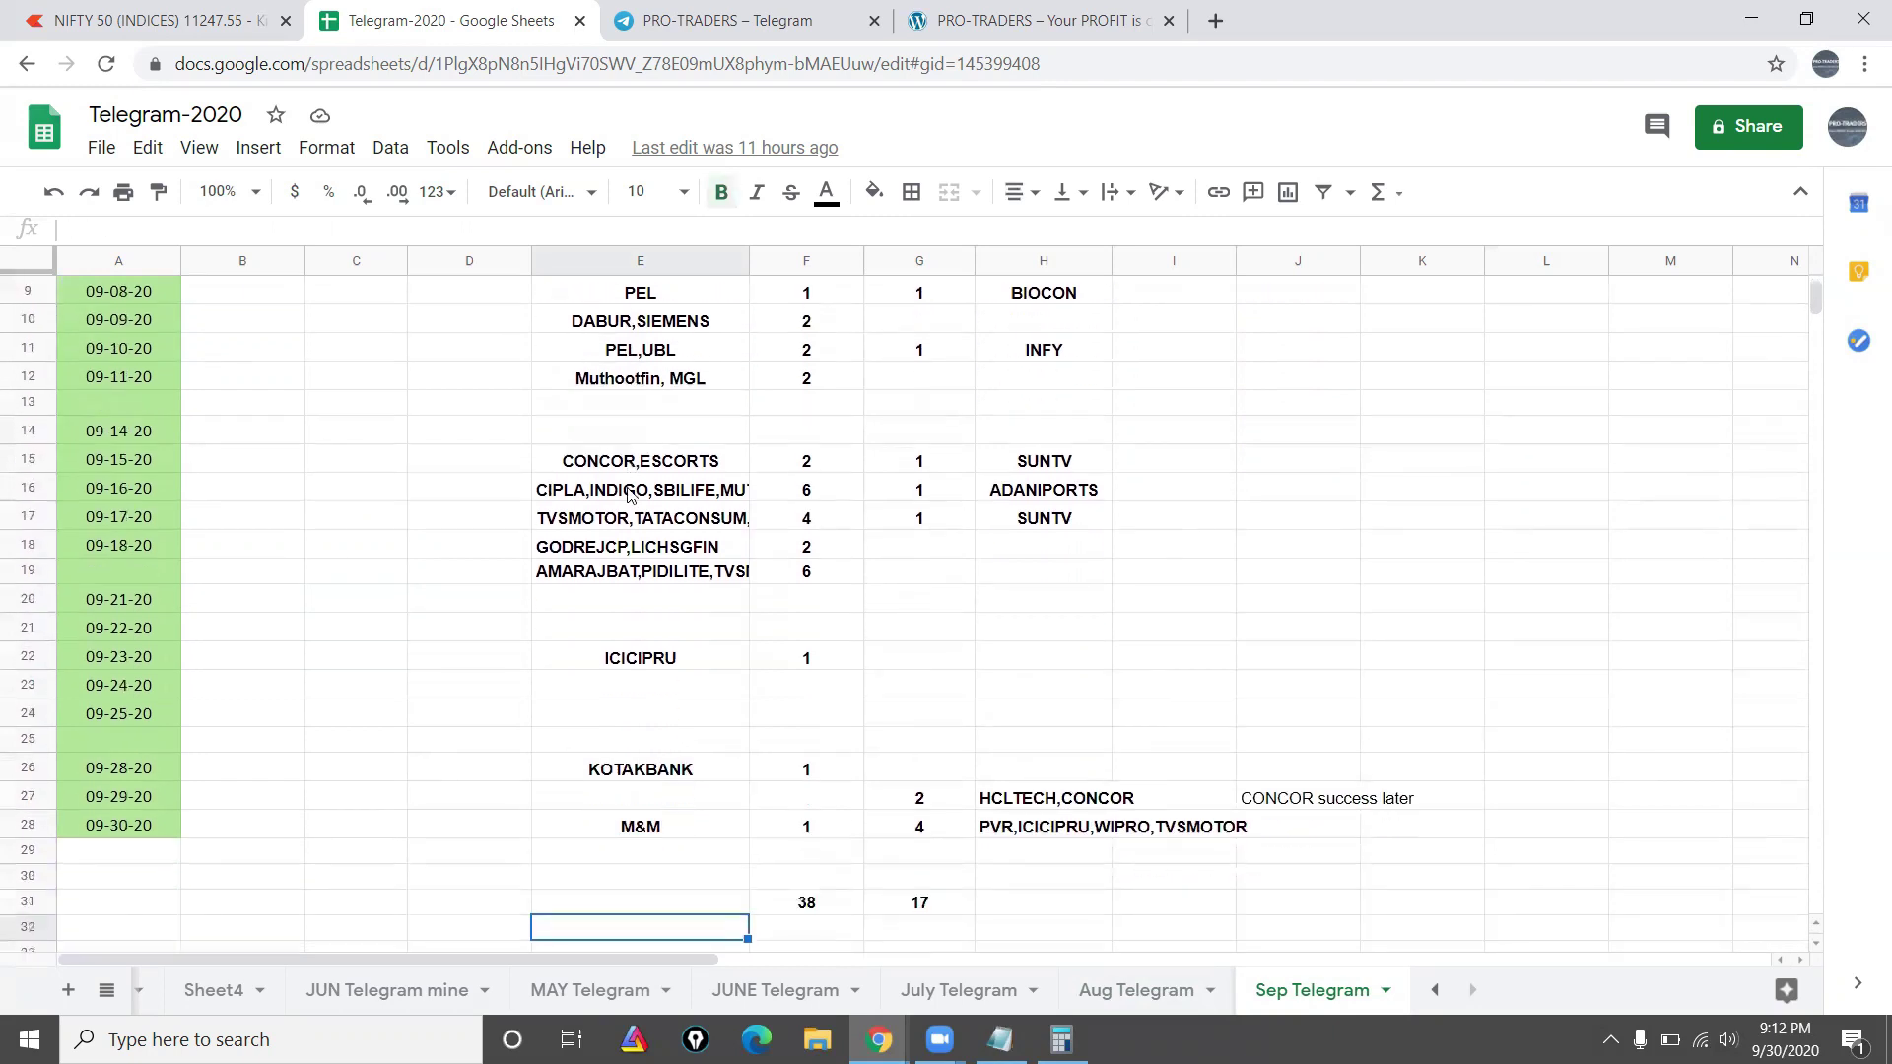
{"action": "left_click", "coordinate": [801, 907]}
{"action": "left_click", "coordinate": [925, 908]}
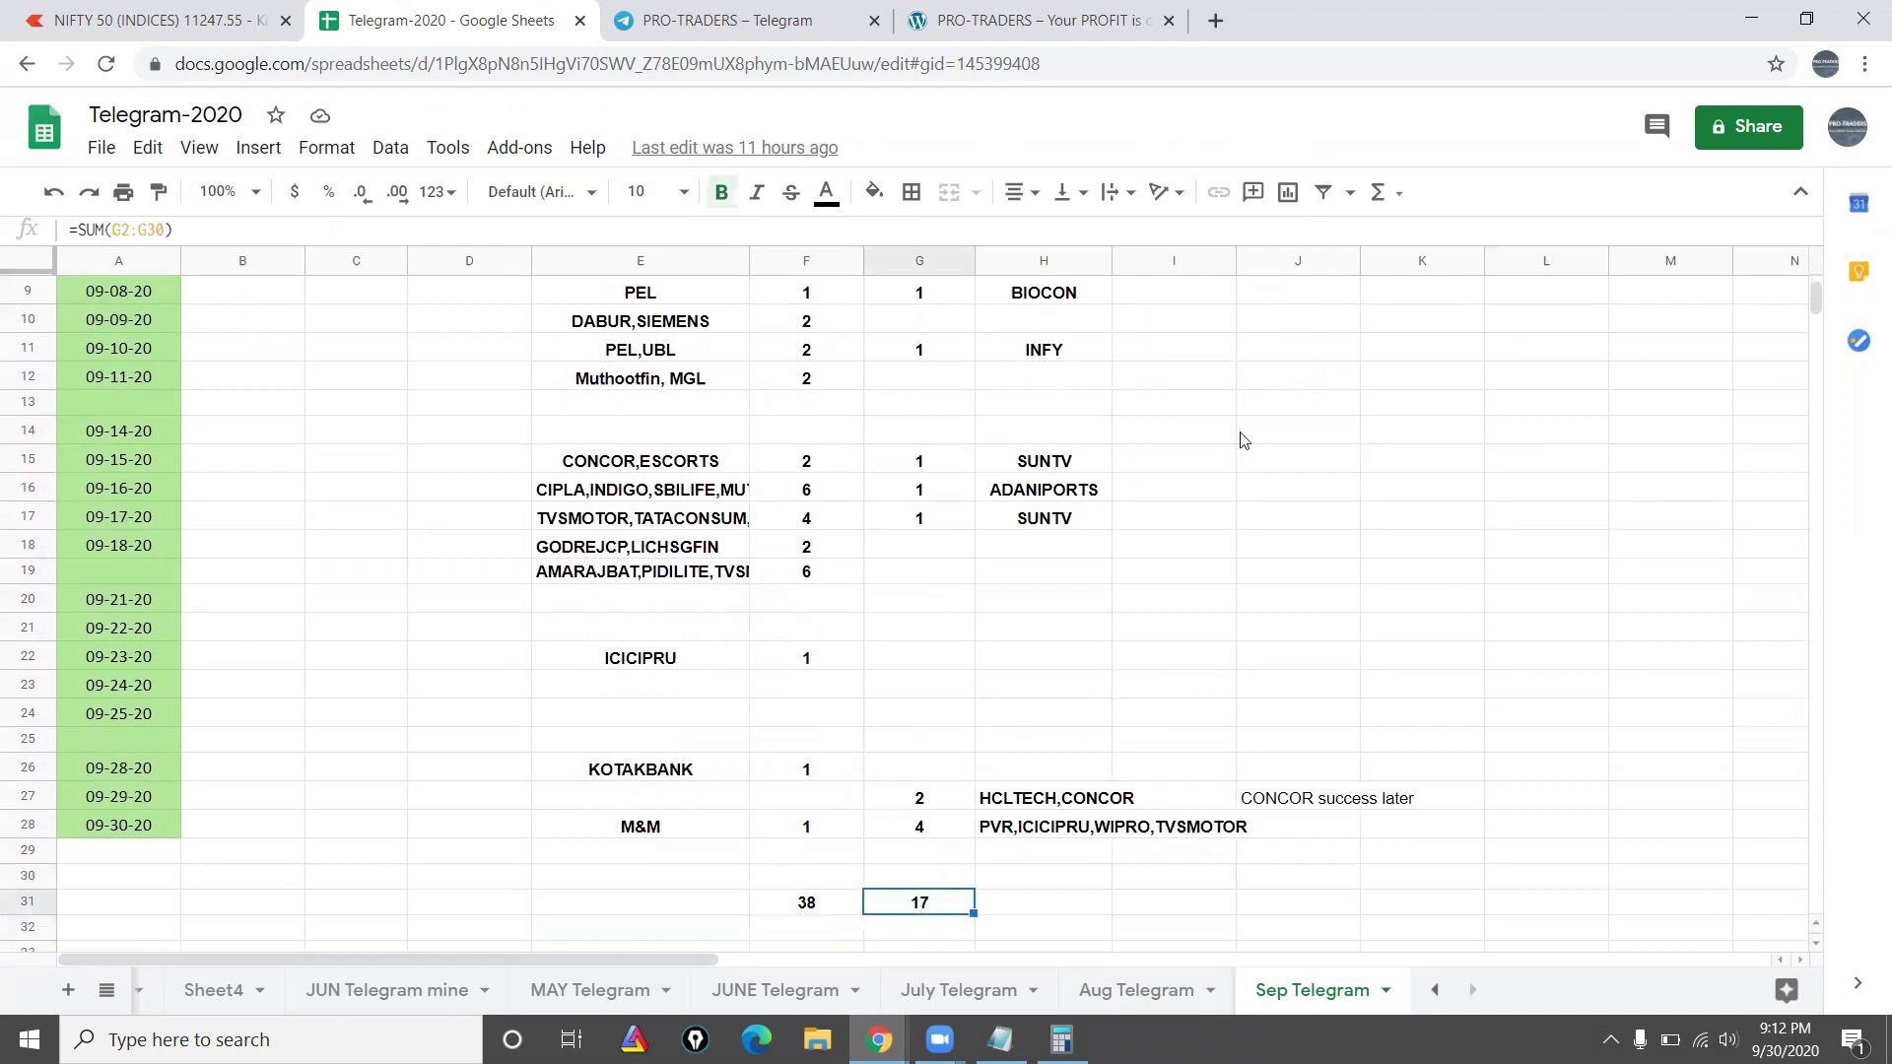
Step: Review the September trade rows from the totals back up to the header row
{"action": "left_click", "coordinate": [1241, 434]}
{"action": "key", "text": "Up"}
{"action": "key", "text": "Up"}
{"action": "key", "text": "Up"}
{"action": "key", "text": "Up"}
{"action": "key", "text": "Up"}
{"action": "key", "text": "Up"}
{"action": "key", "text": "Up"}
{"action": "key", "text": "Up"}
{"action": "key", "text": "Up"}
{"action": "key", "text": "Up"}
{"action": "key", "text": "Up"}
{"action": "key", "text": "Up"}
{"action": "key", "text": "Up"}
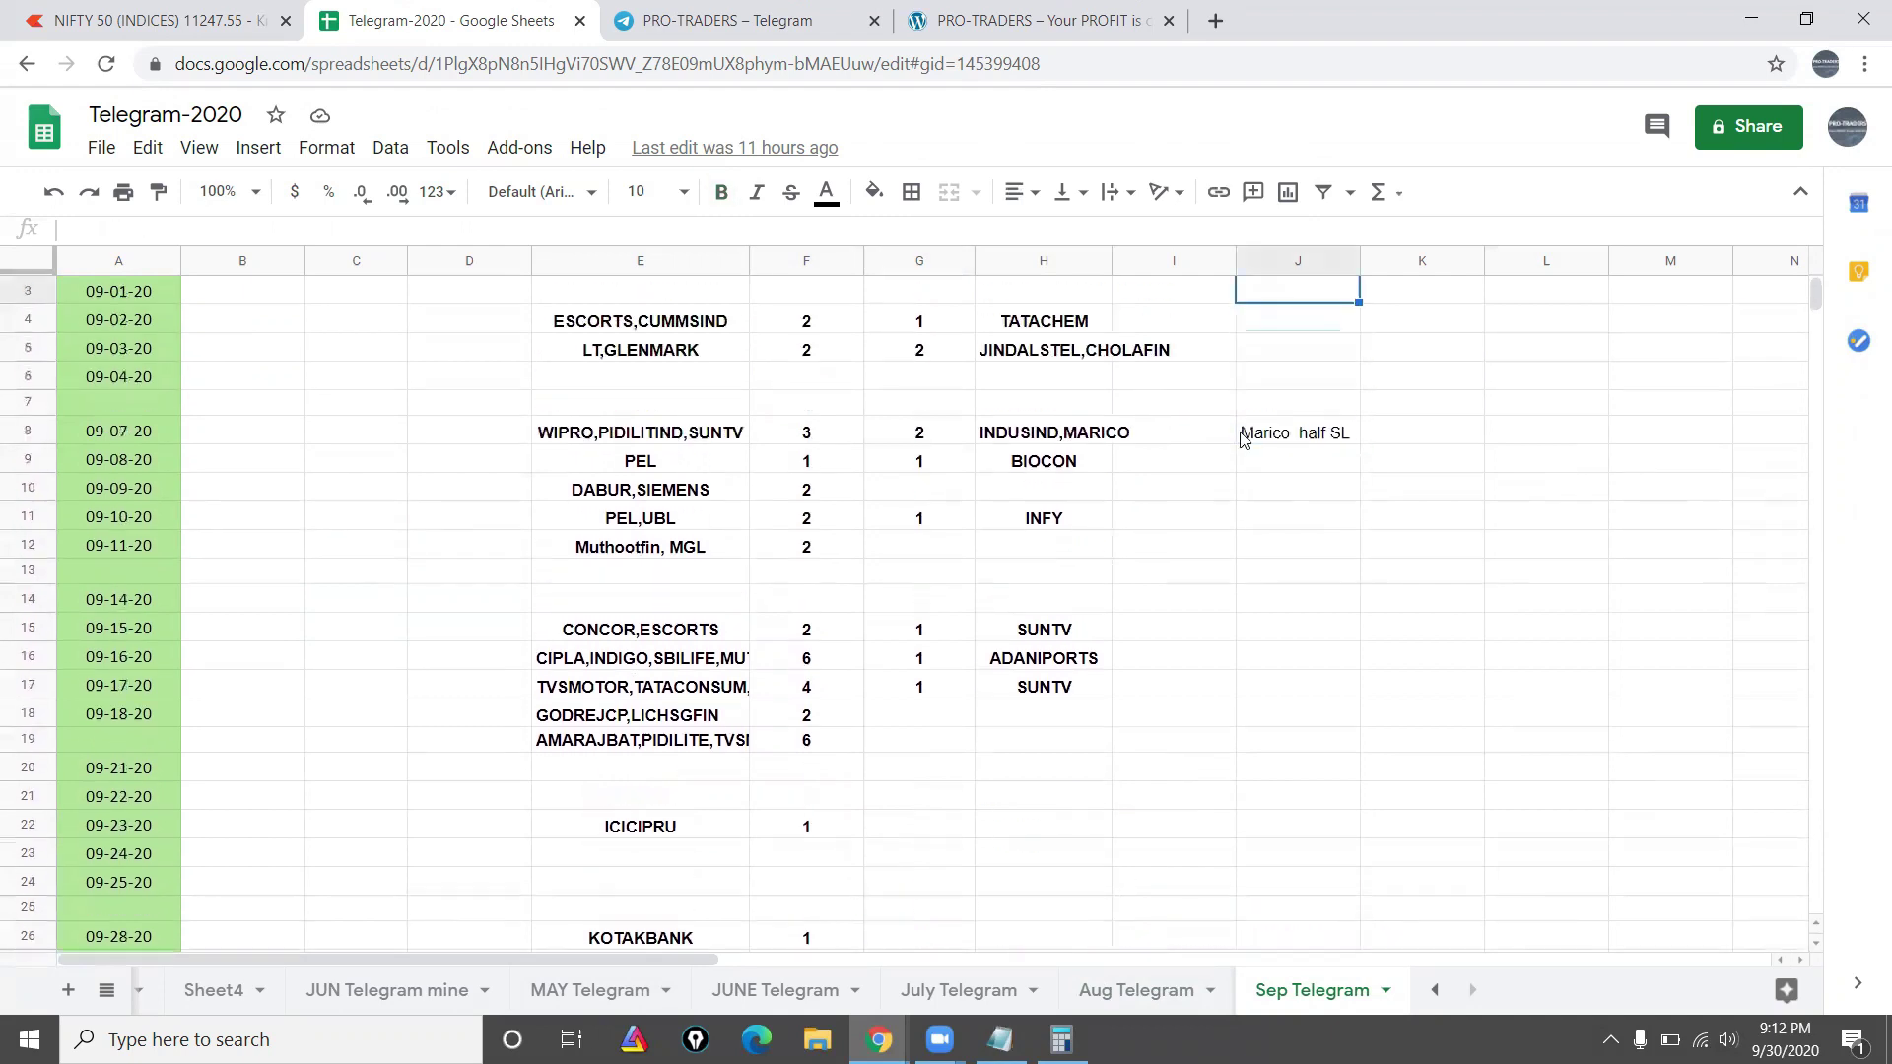
Step: Calculate September's net profit in Calculator by subtracting 17 failed from 38 successful trades and multiplying by 4000
{"action": "left_click", "coordinate": [1060, 1040]}
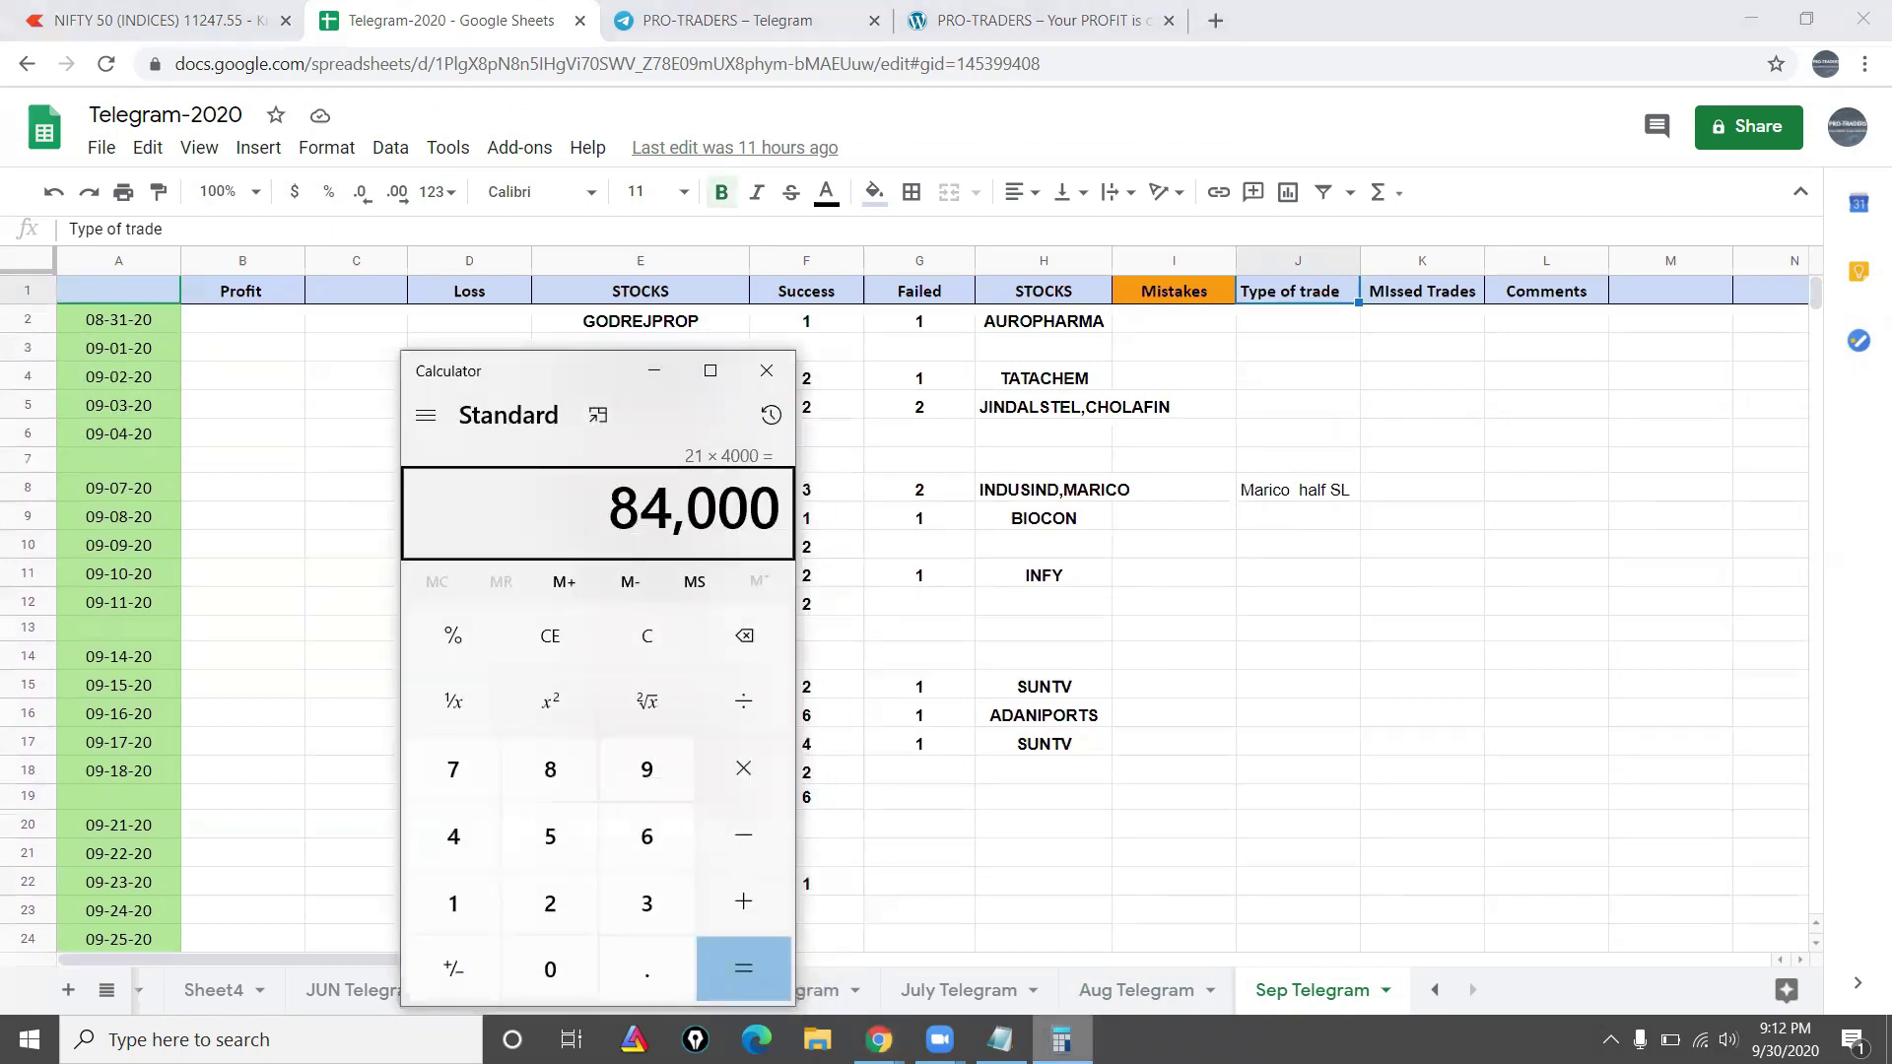
{"action": "key", "text": "Escape"}
{"action": "left_click", "coordinate": [1016, 919]}
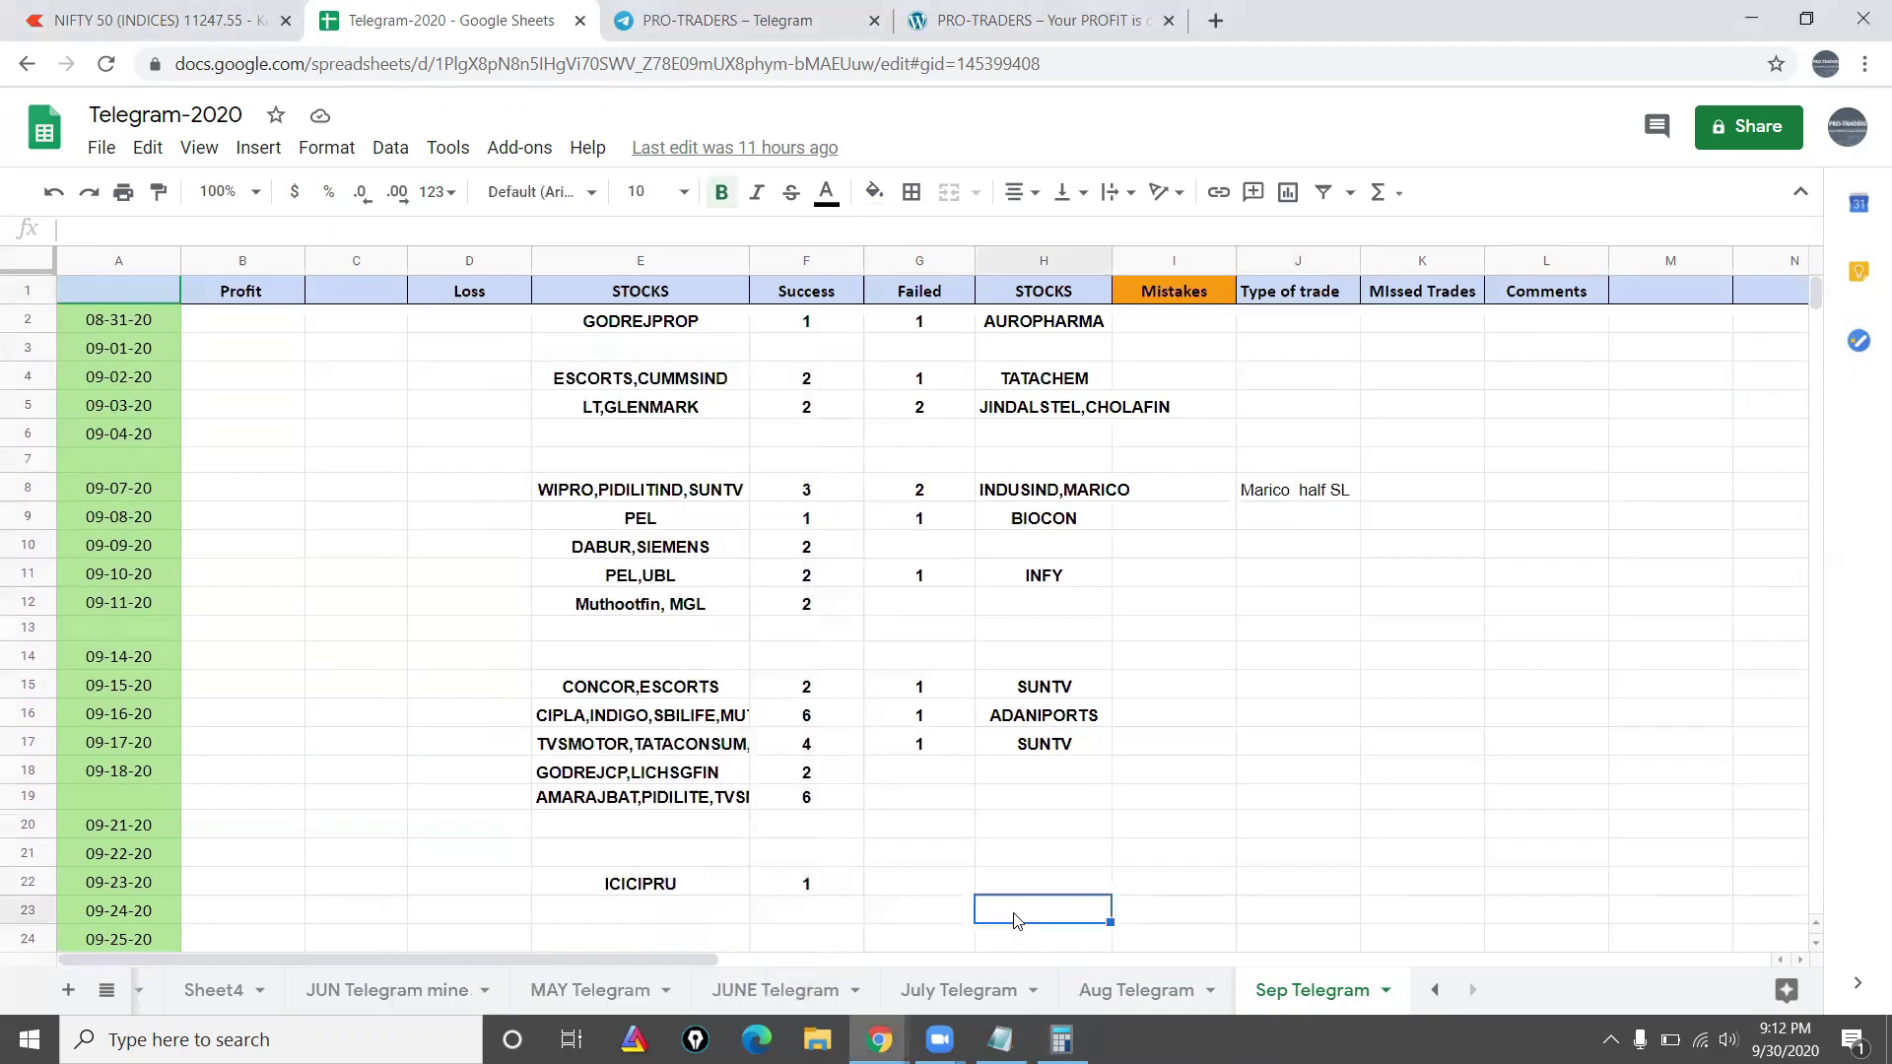
{"action": "key", "text": "Down"}
{"action": "key", "text": "Down"}
{"action": "key", "text": "Down"}
{"action": "key", "text": "Down"}
{"action": "key", "text": "Down"}
{"action": "key", "text": "Down"}
{"action": "key", "text": "Down"}
{"action": "key", "text": "Down"}
{"action": "key", "text": "Down"}
{"action": "key", "text": "Down"}
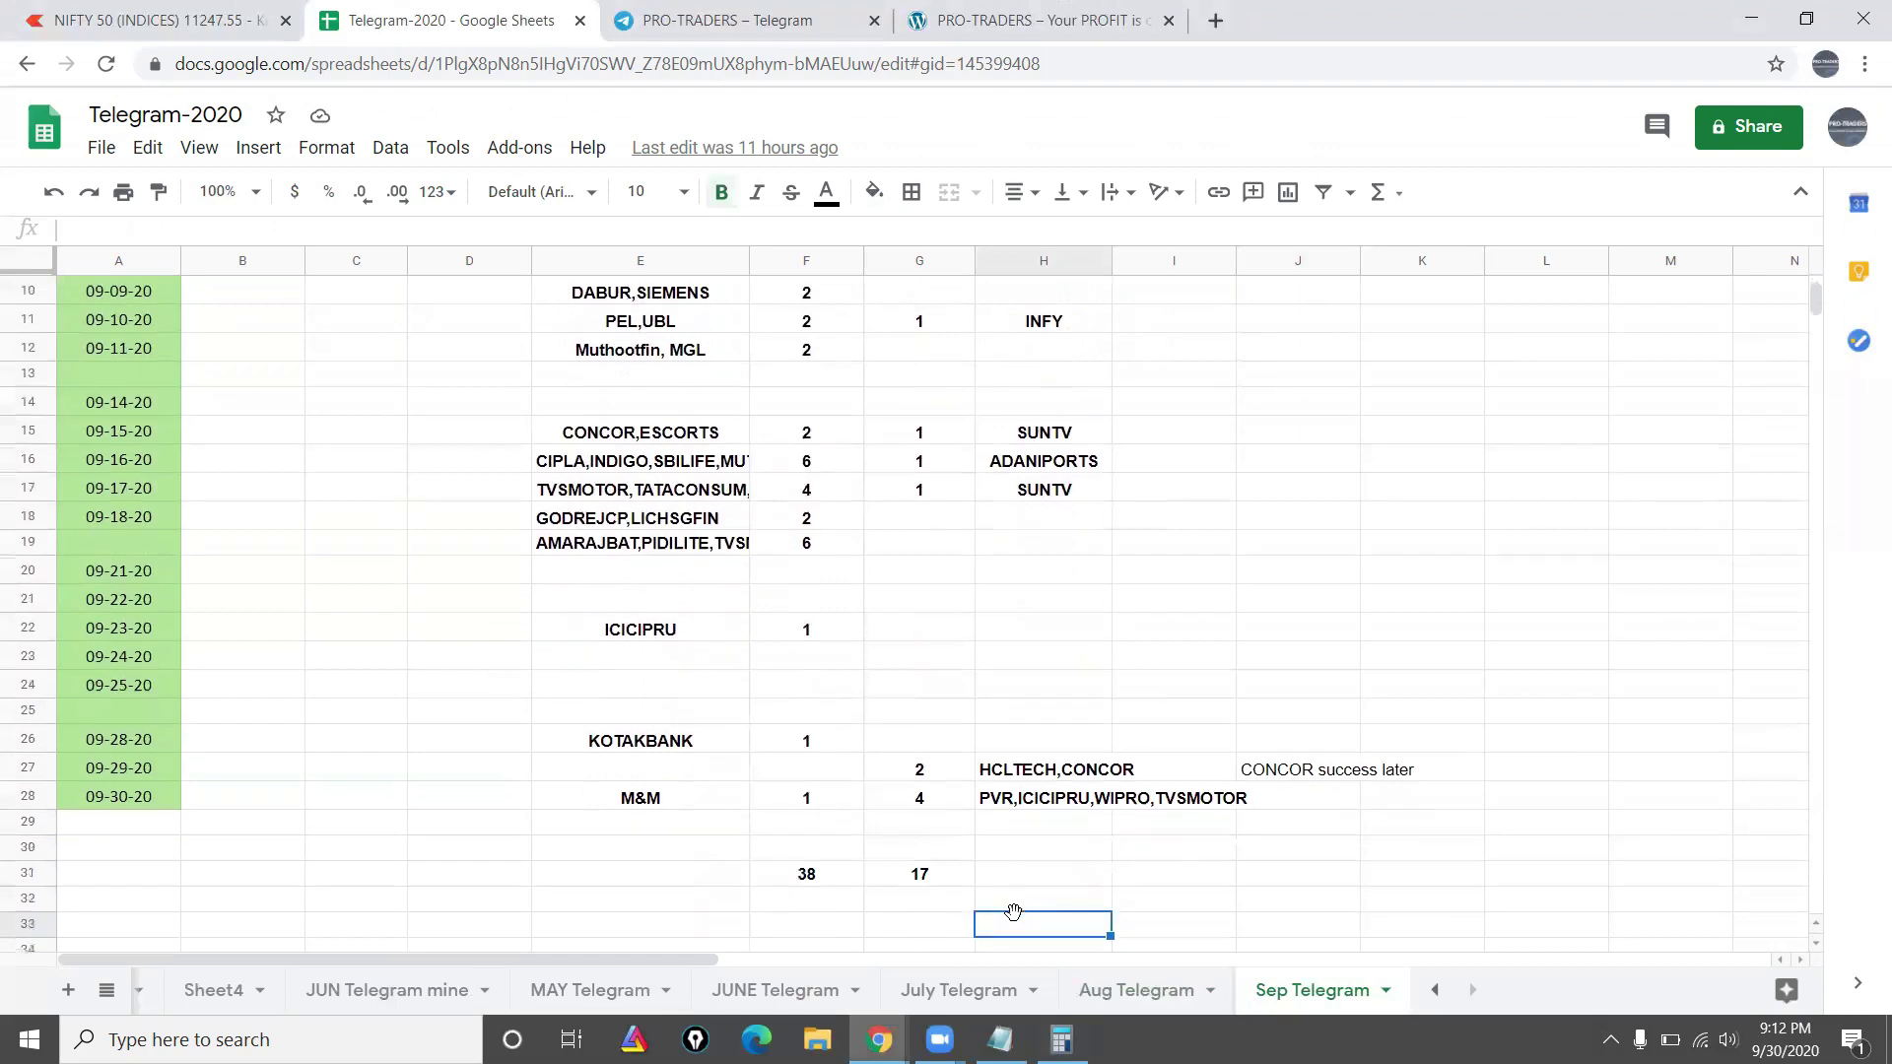
{"action": "left_click", "coordinate": [1061, 1039]}
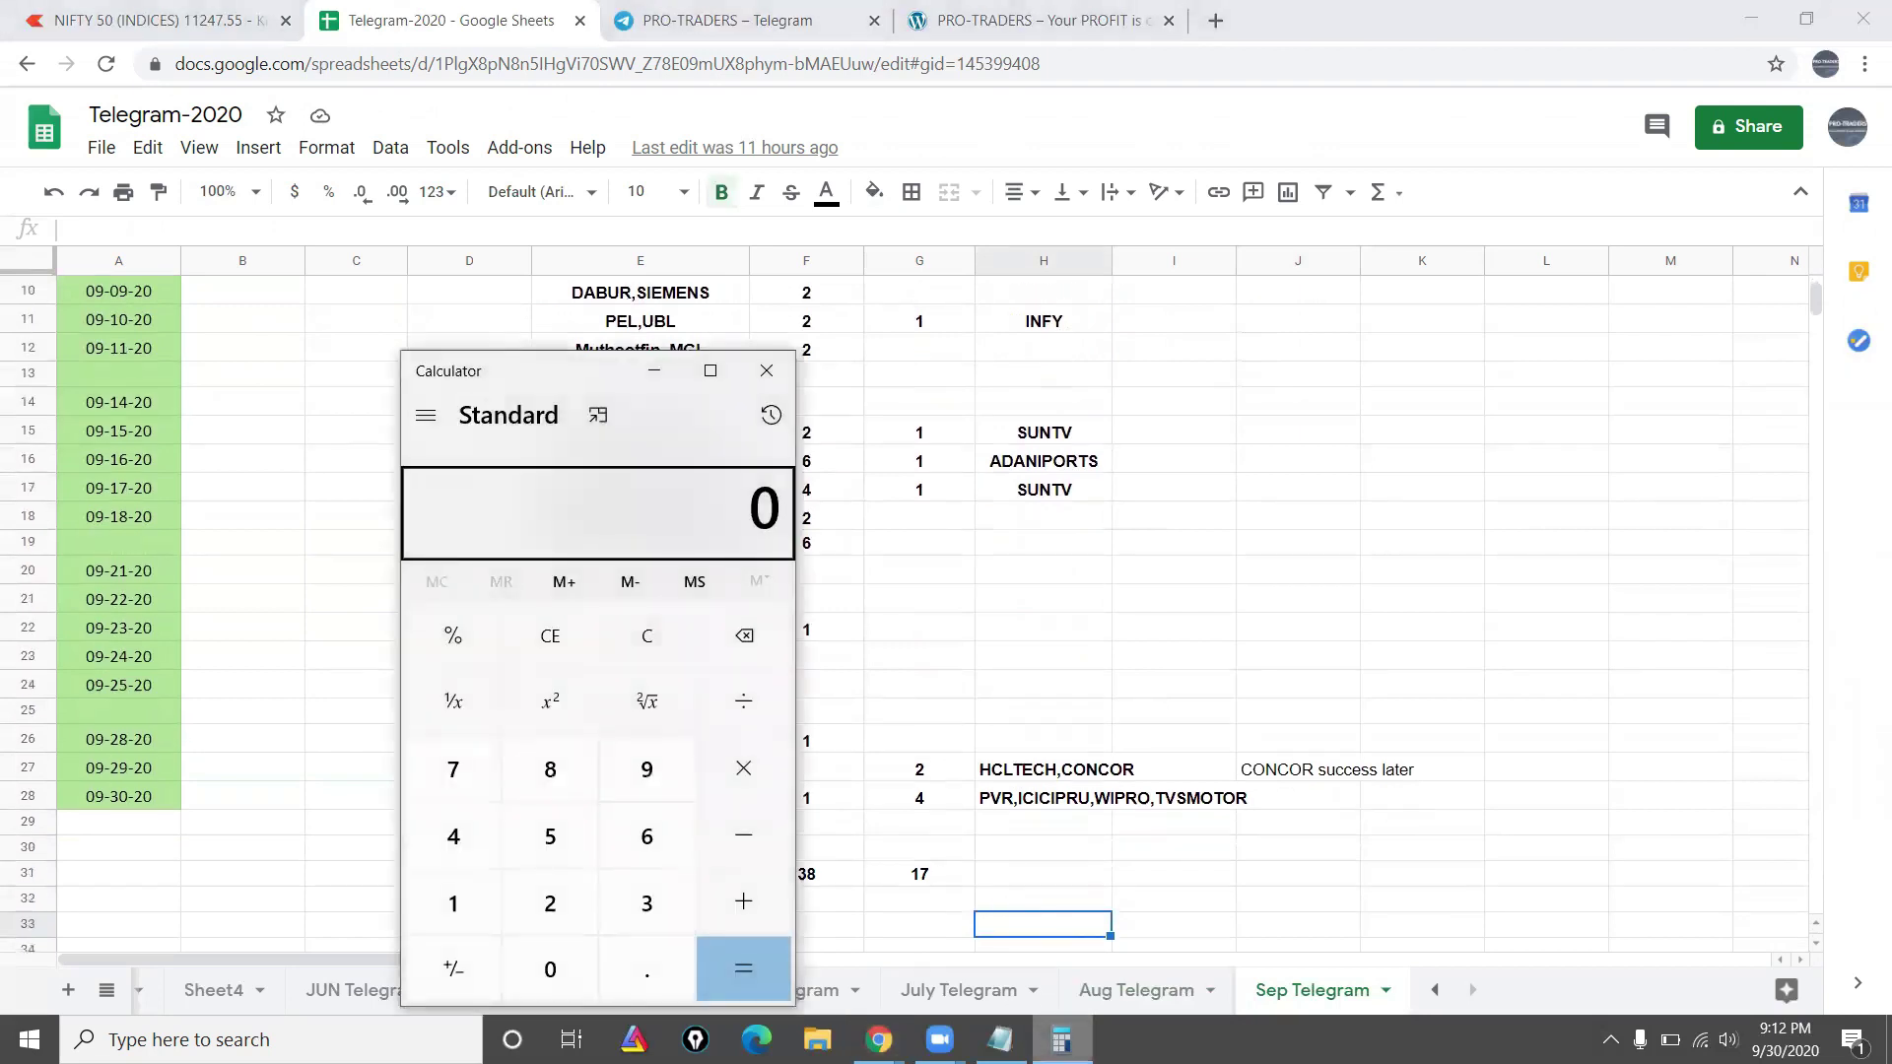
{"action": "type", "text": "38-17"}
{"action": "key", "text": "Return"}
{"action": "type", "text": "4000"}
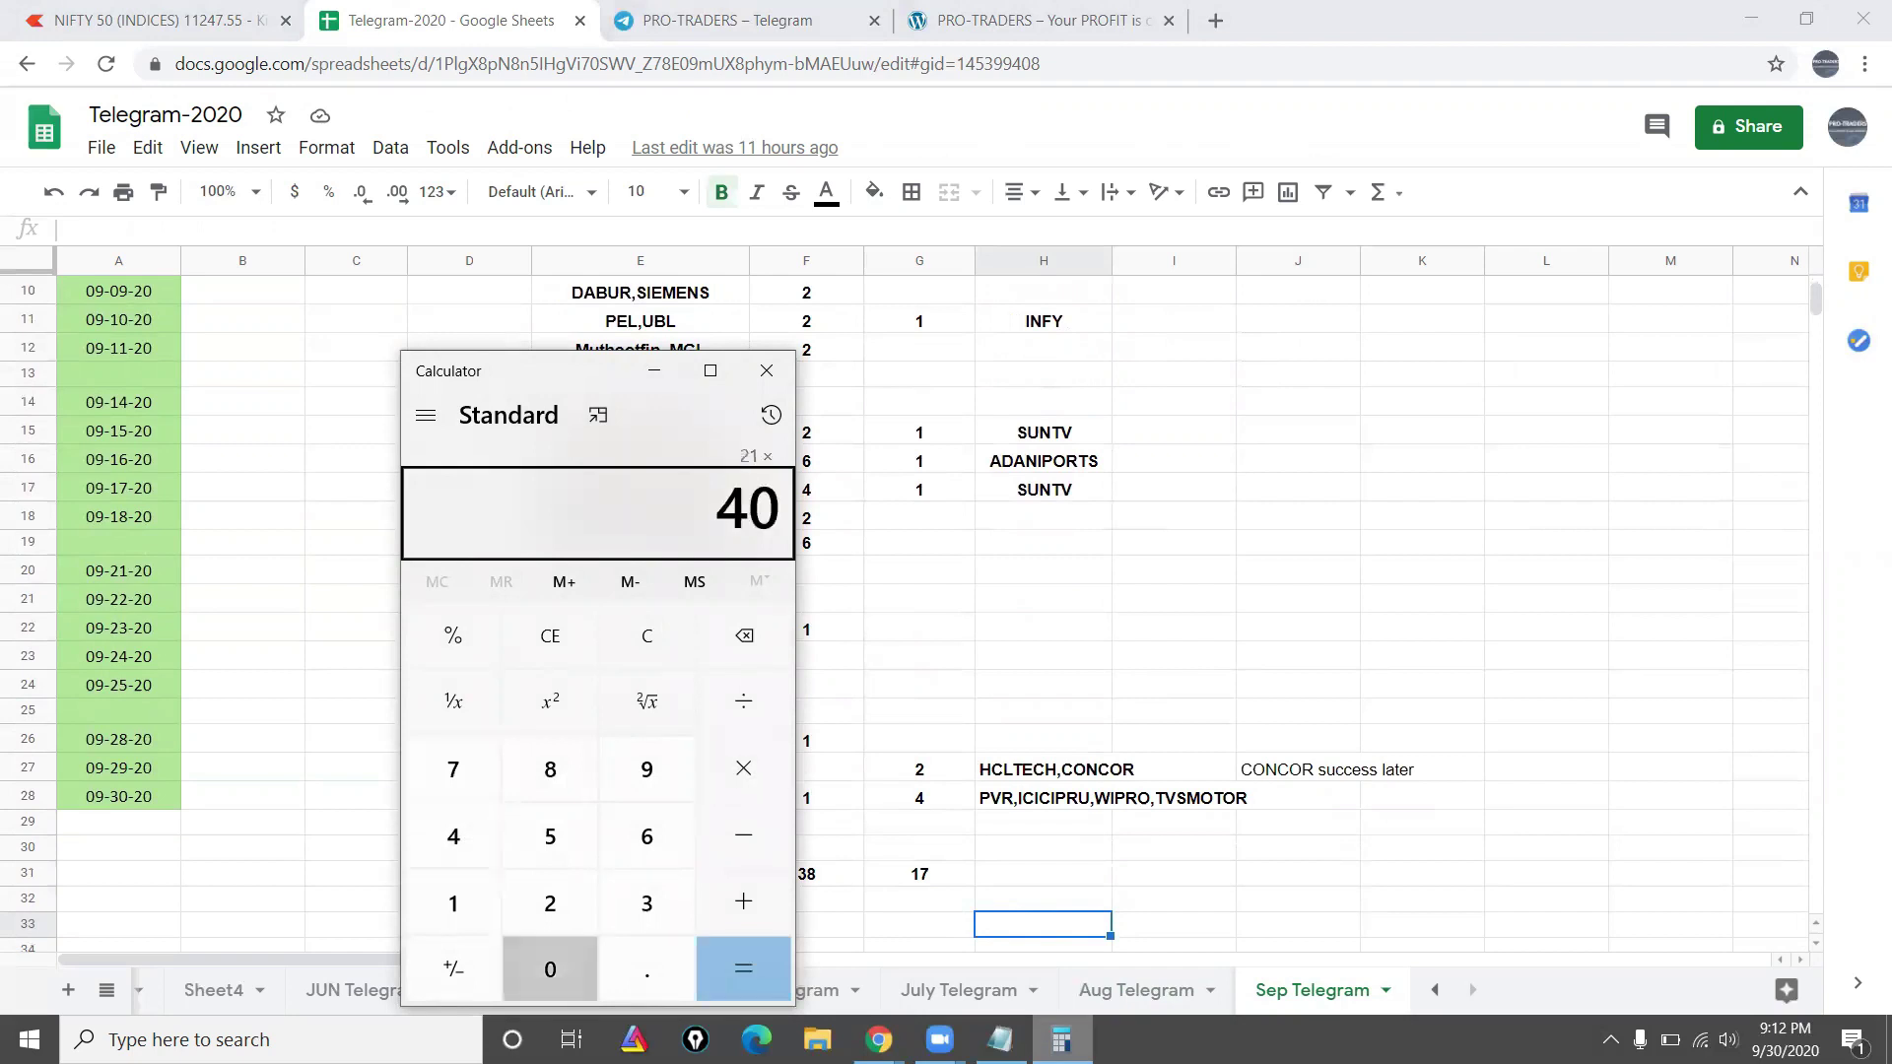
{"action": "key", "text": "Return"}
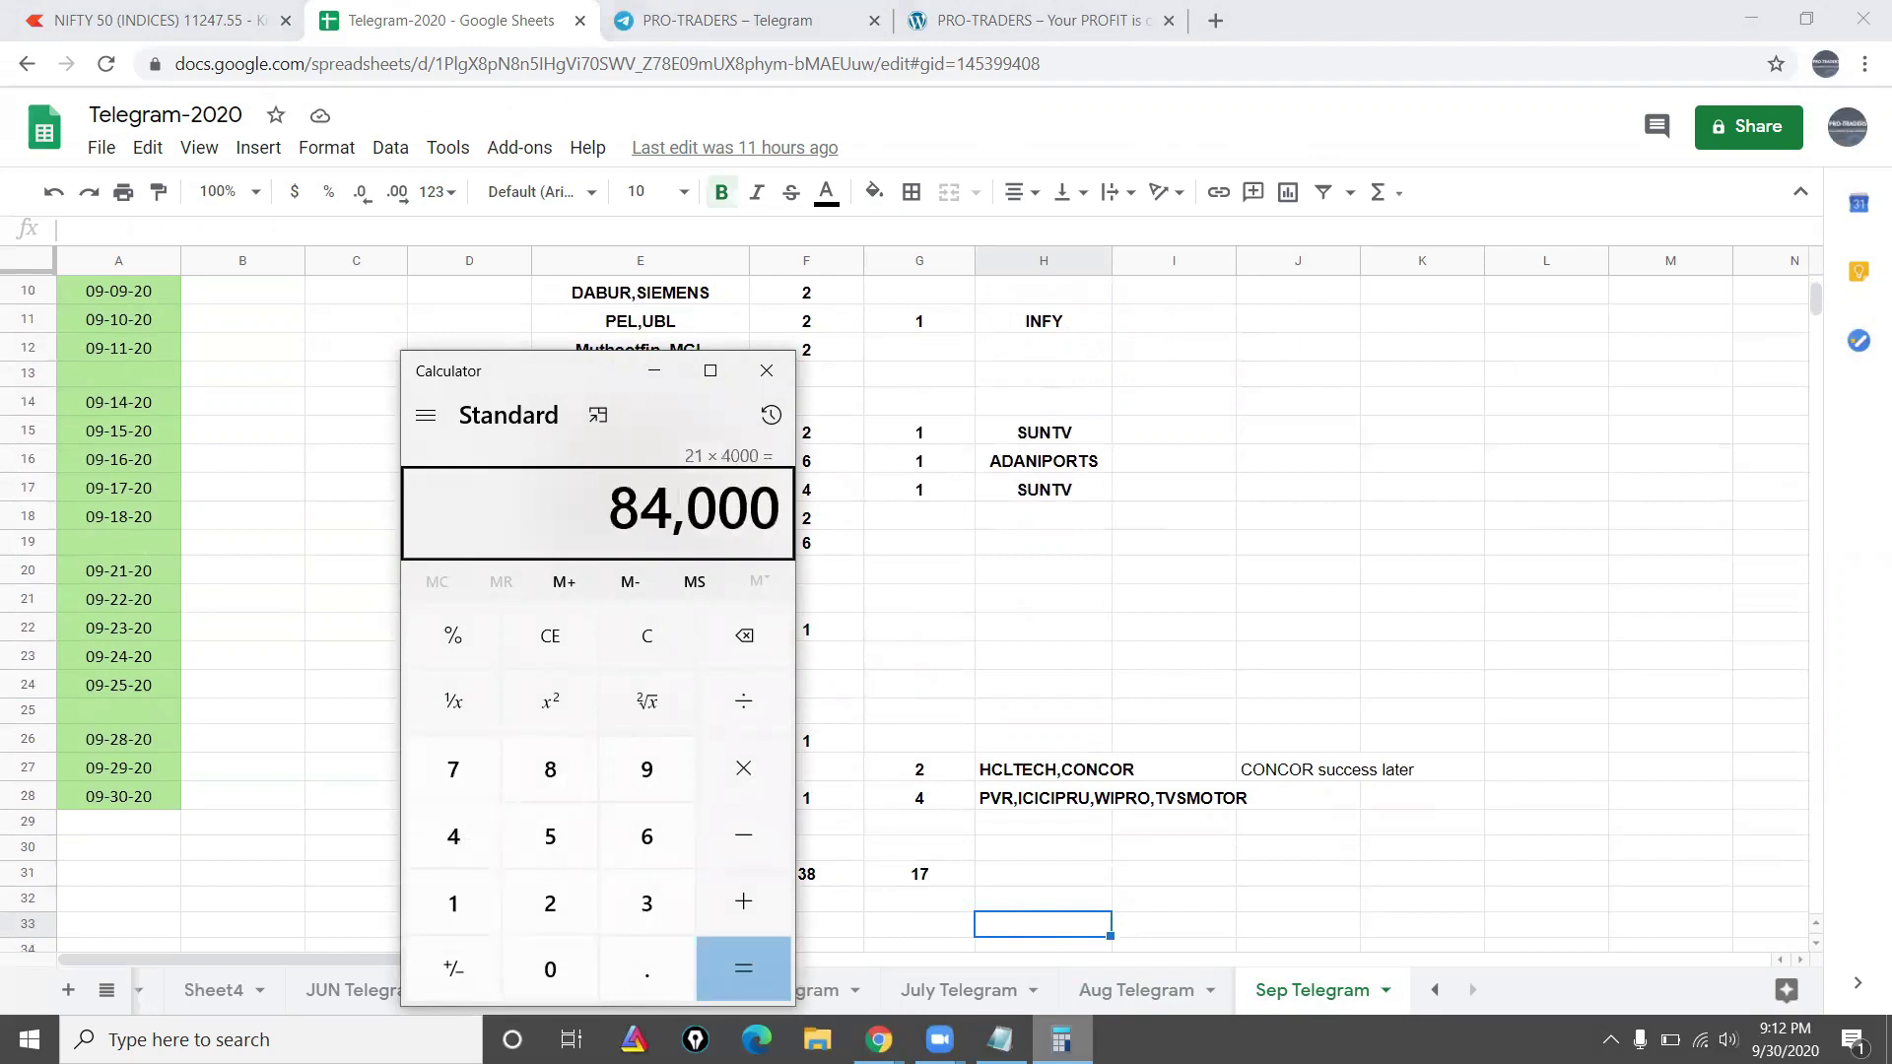
{"action": "left_click", "coordinate": [654, 371]}
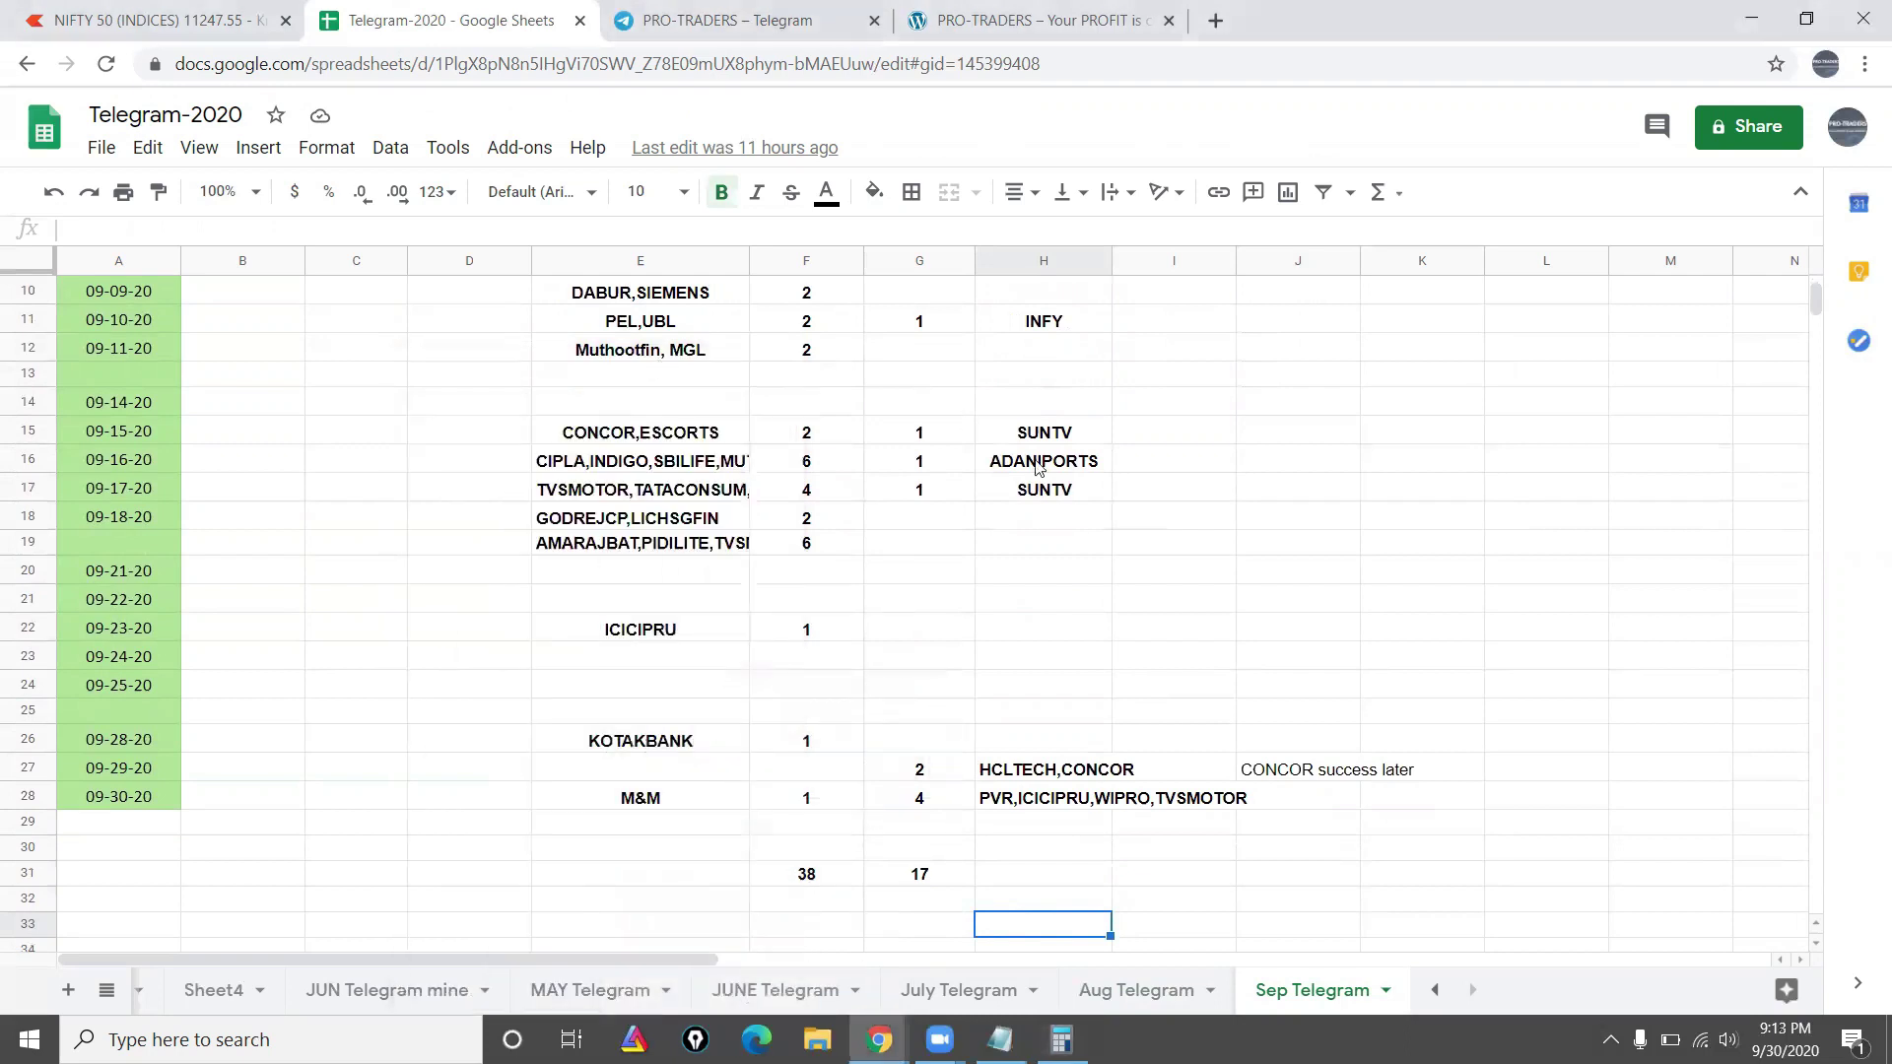
Step: Point out the mid-September success counts for 09-11, 09-16, 09-17 and the row below 09-18
{"action": "left_click", "coordinate": [811, 544]}
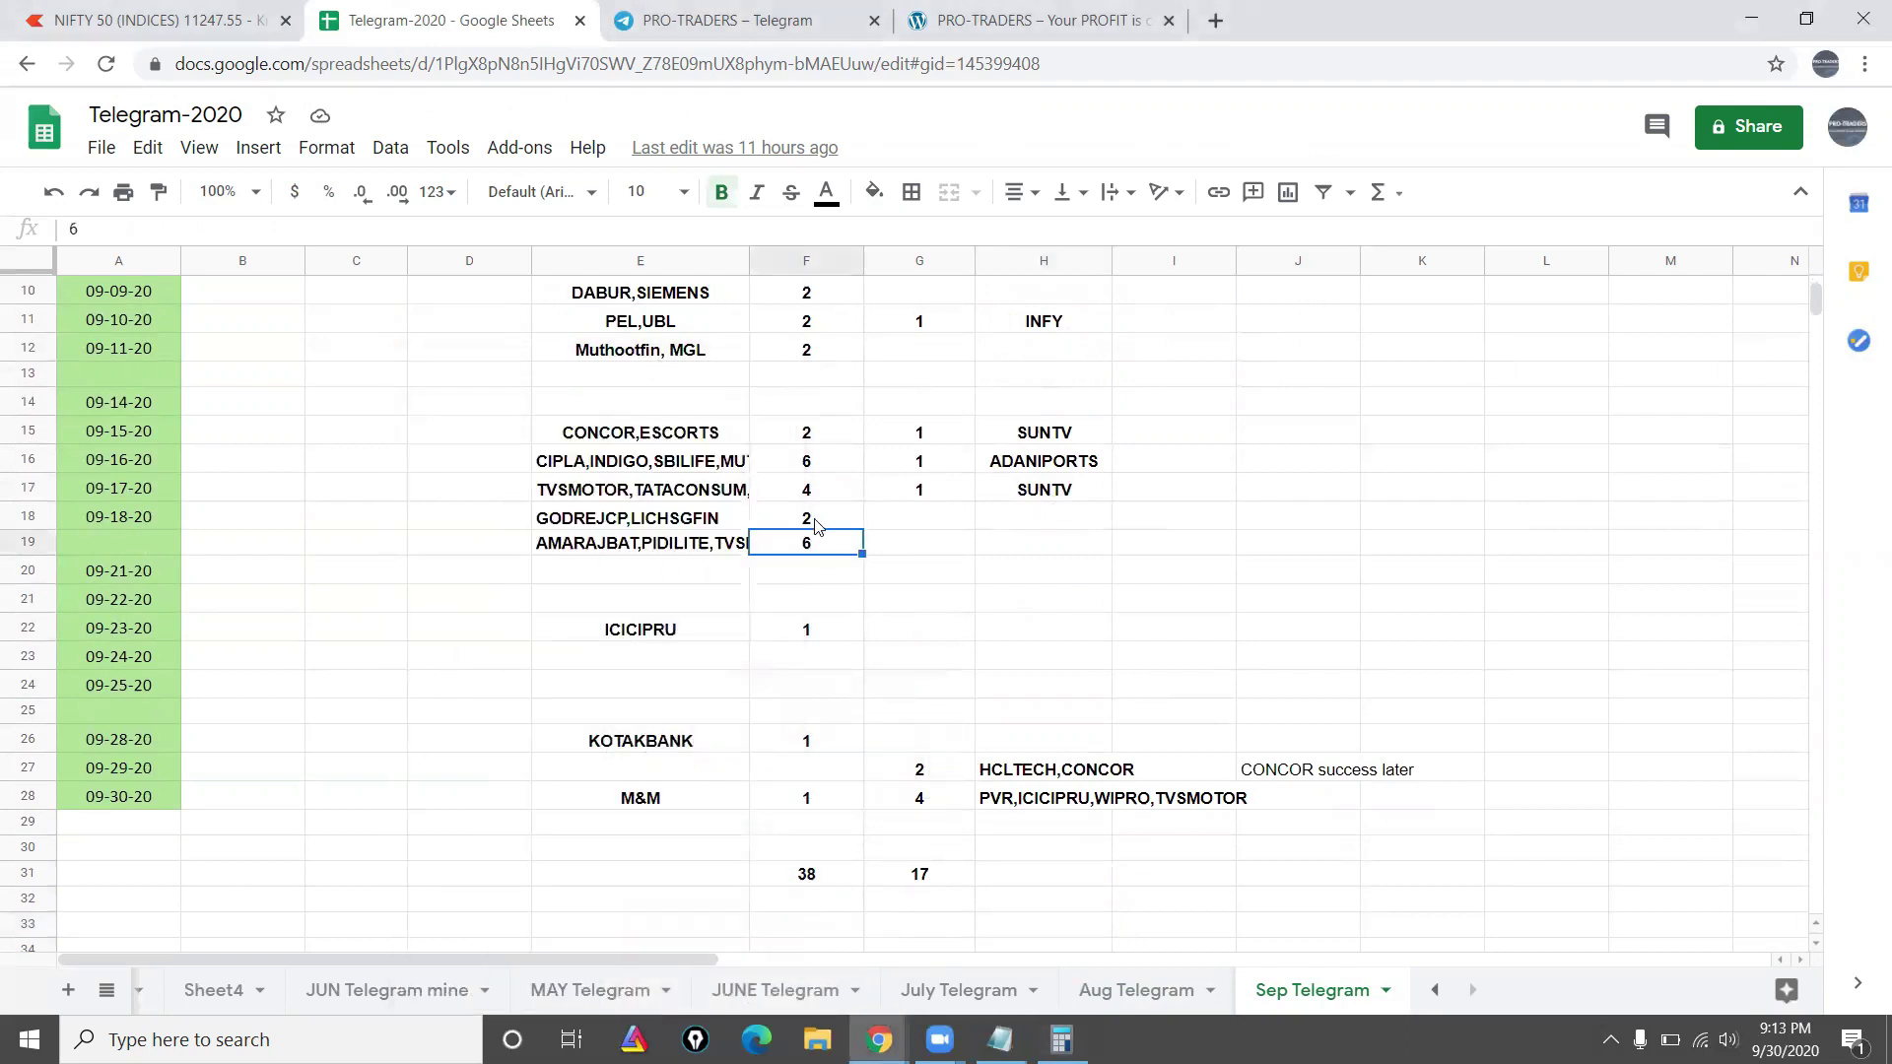
{"action": "left_click", "coordinate": [816, 470]}
{"action": "left_click", "coordinate": [810, 551]}
{"action": "left_click", "coordinate": [808, 352]}
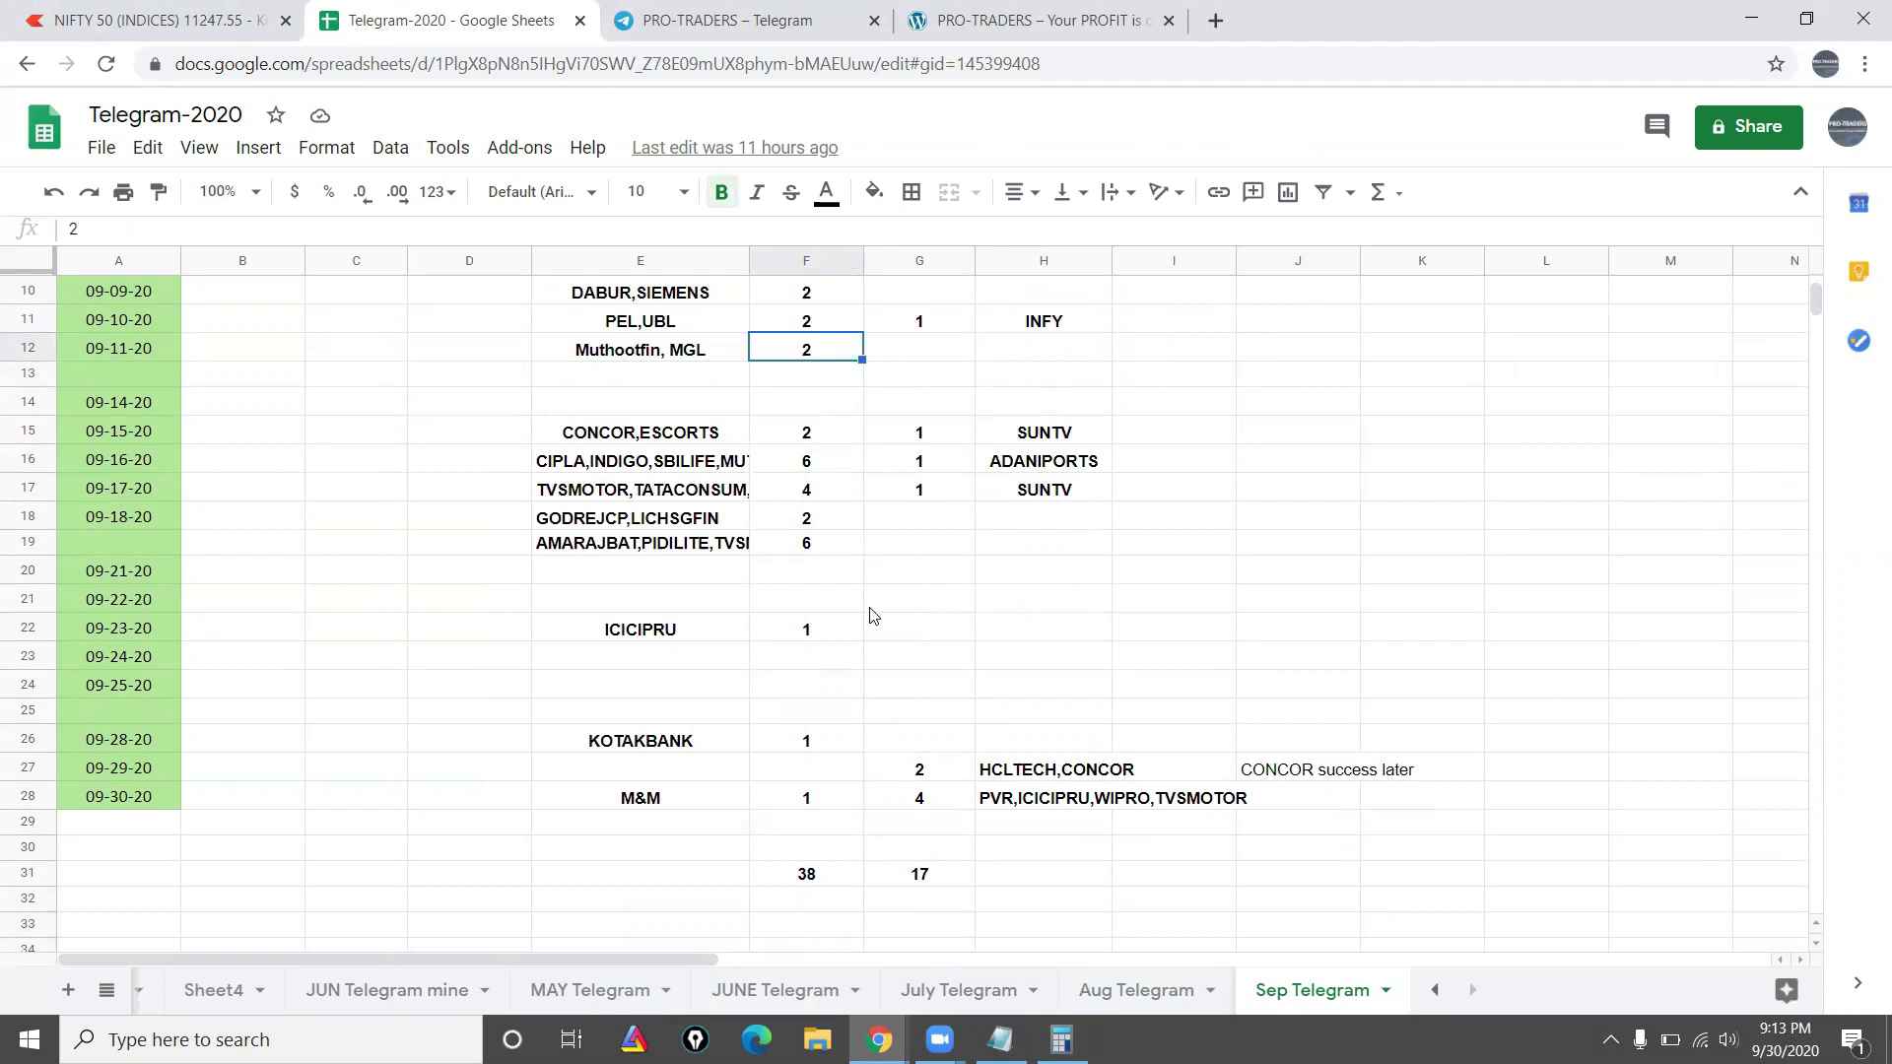
{"action": "left_click", "coordinate": [793, 489]}
{"action": "left_click", "coordinate": [824, 470]}
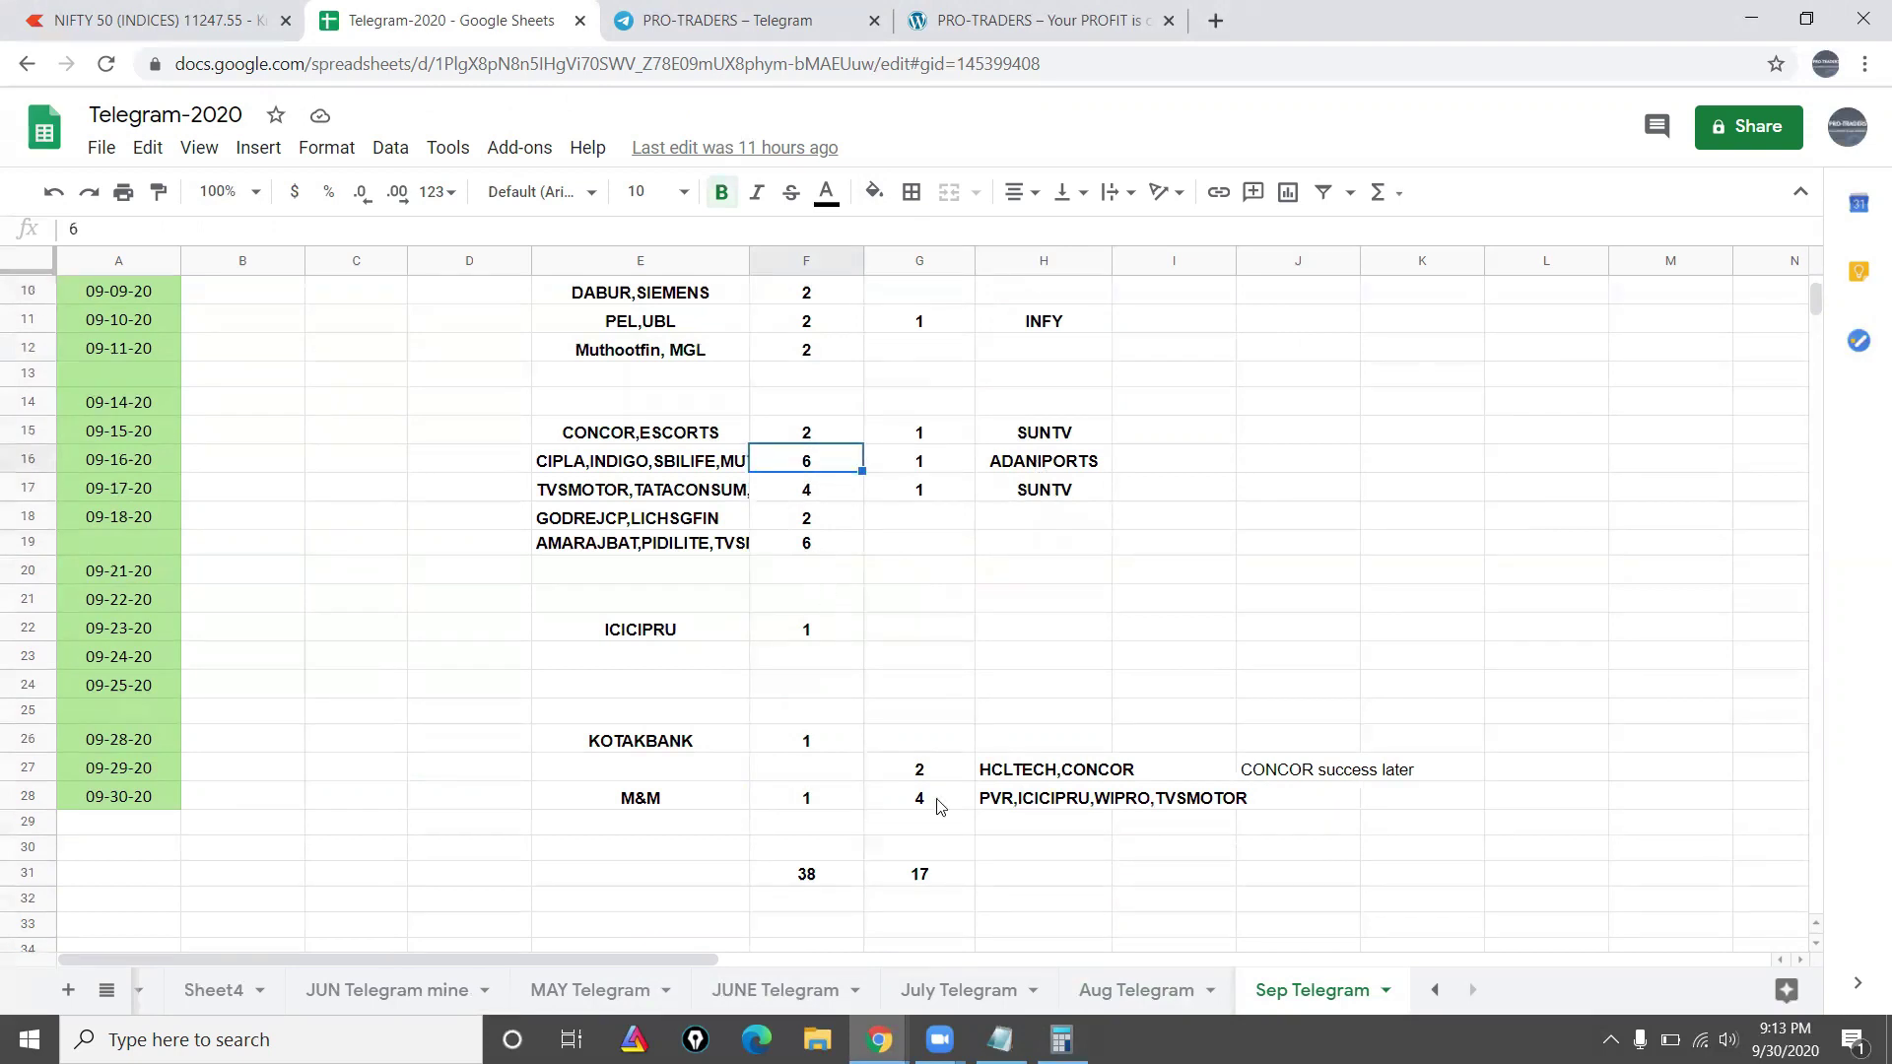
Step: Clear Calculator, subtract 12 from the 21 net trades, and multiply the remaining 9 by 4000
{"action": "left_click", "coordinate": [1060, 1039]}
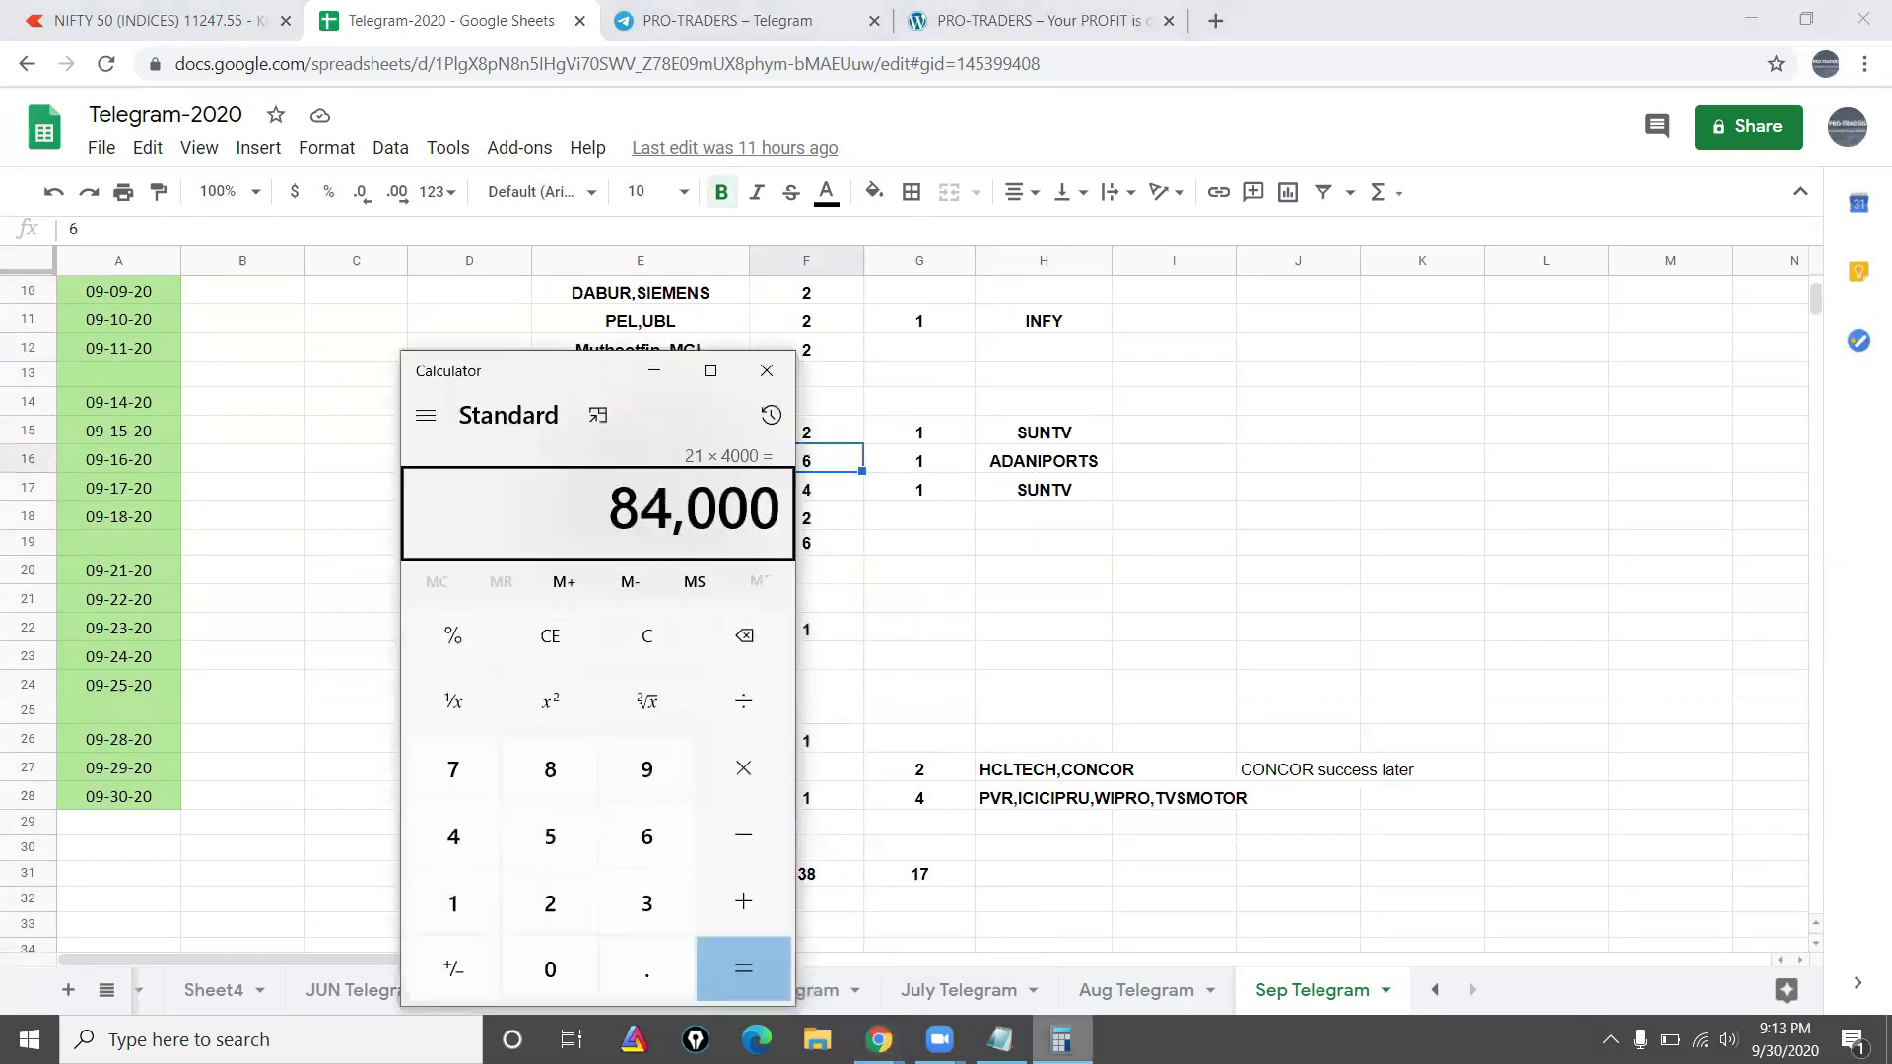
{"action": "key", "text": "Delete"}
{"action": "type", "text": "21 - 12"}
{"action": "key", "text": "Return"}
{"action": "key", "text": "Delete"}
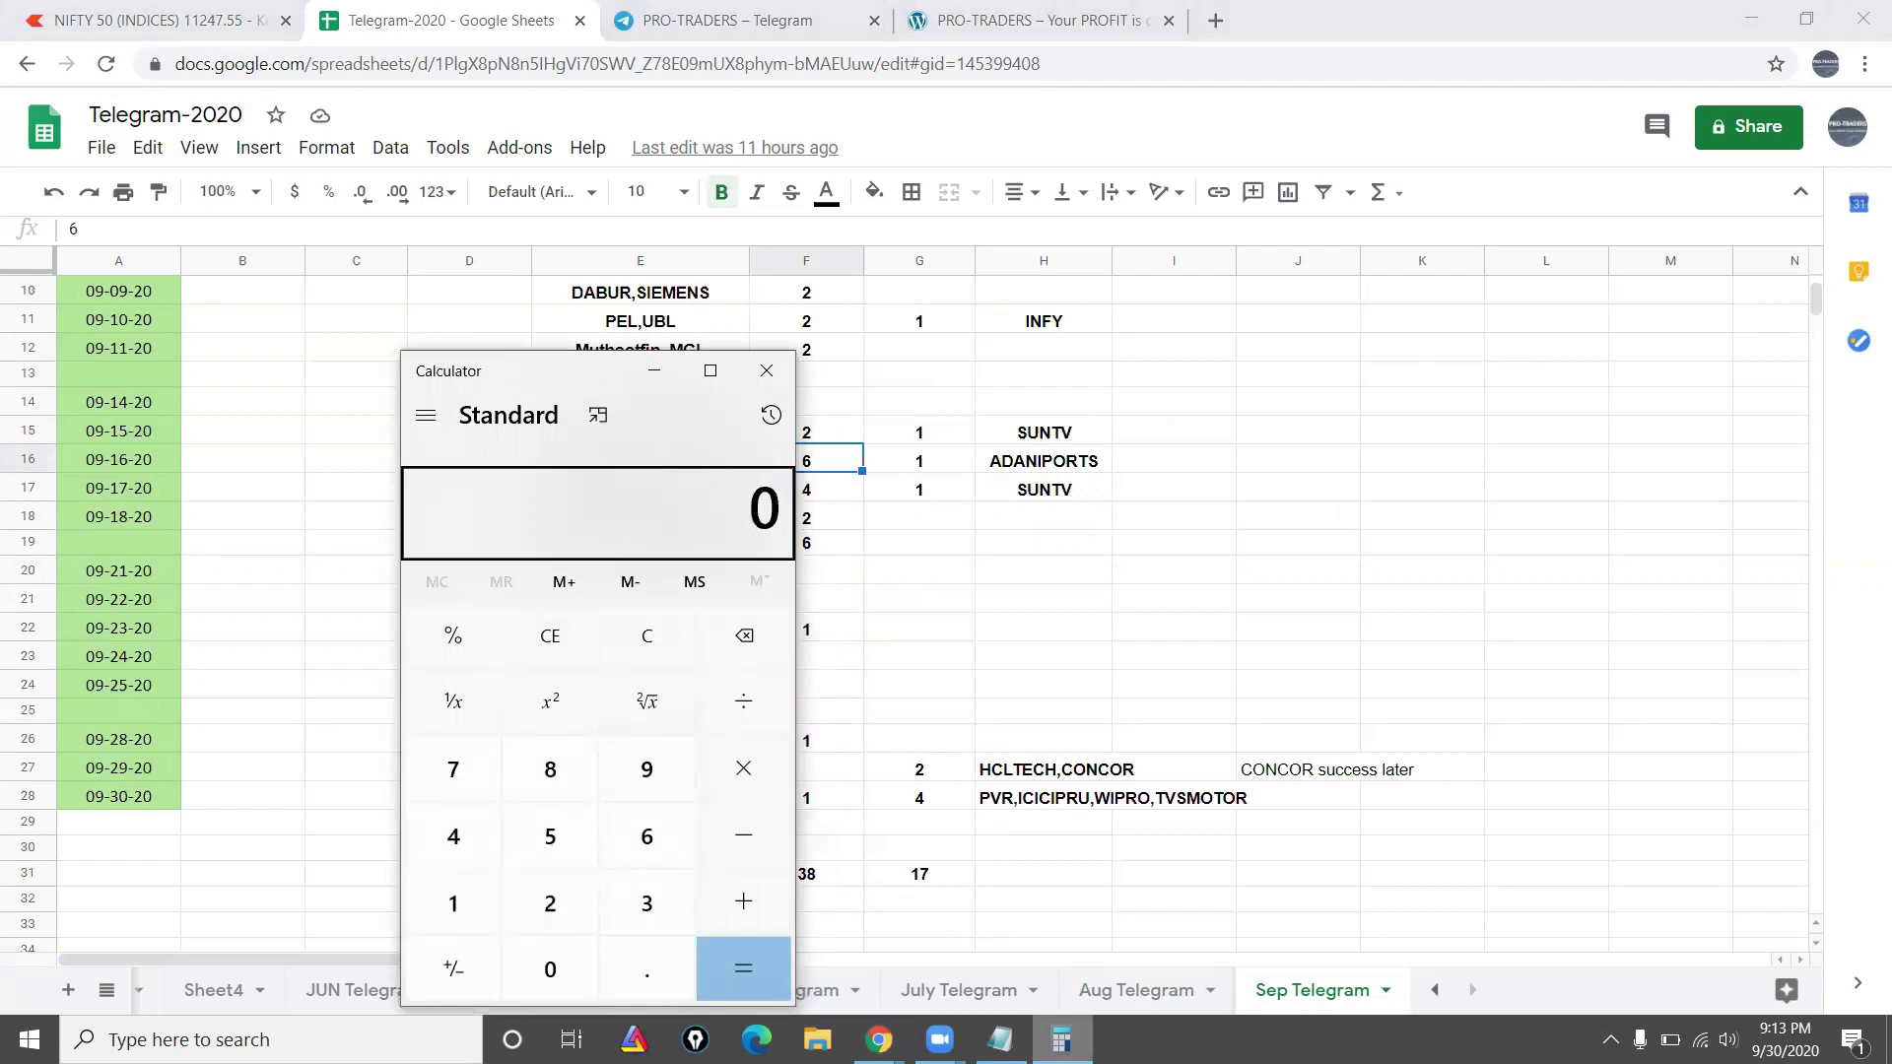
{"action": "type", "text": "9*4000"}
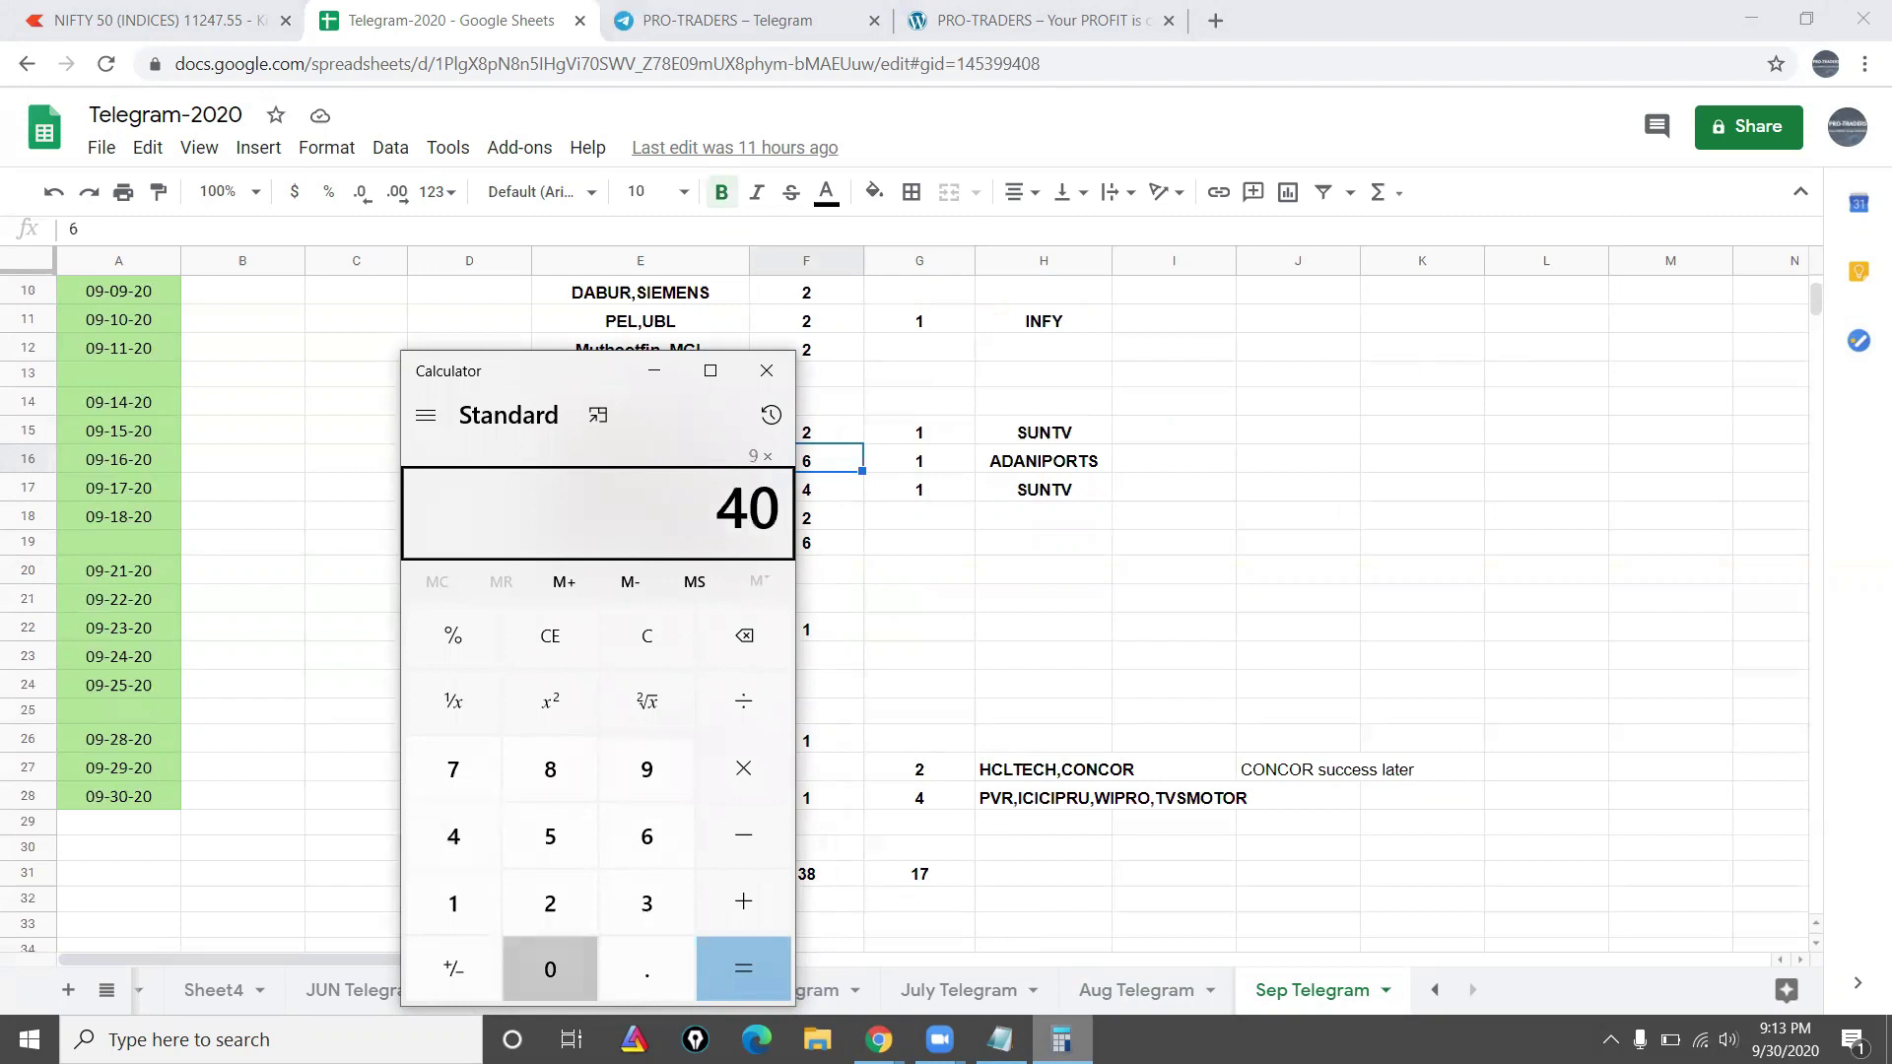
{"action": "key", "text": "Return"}
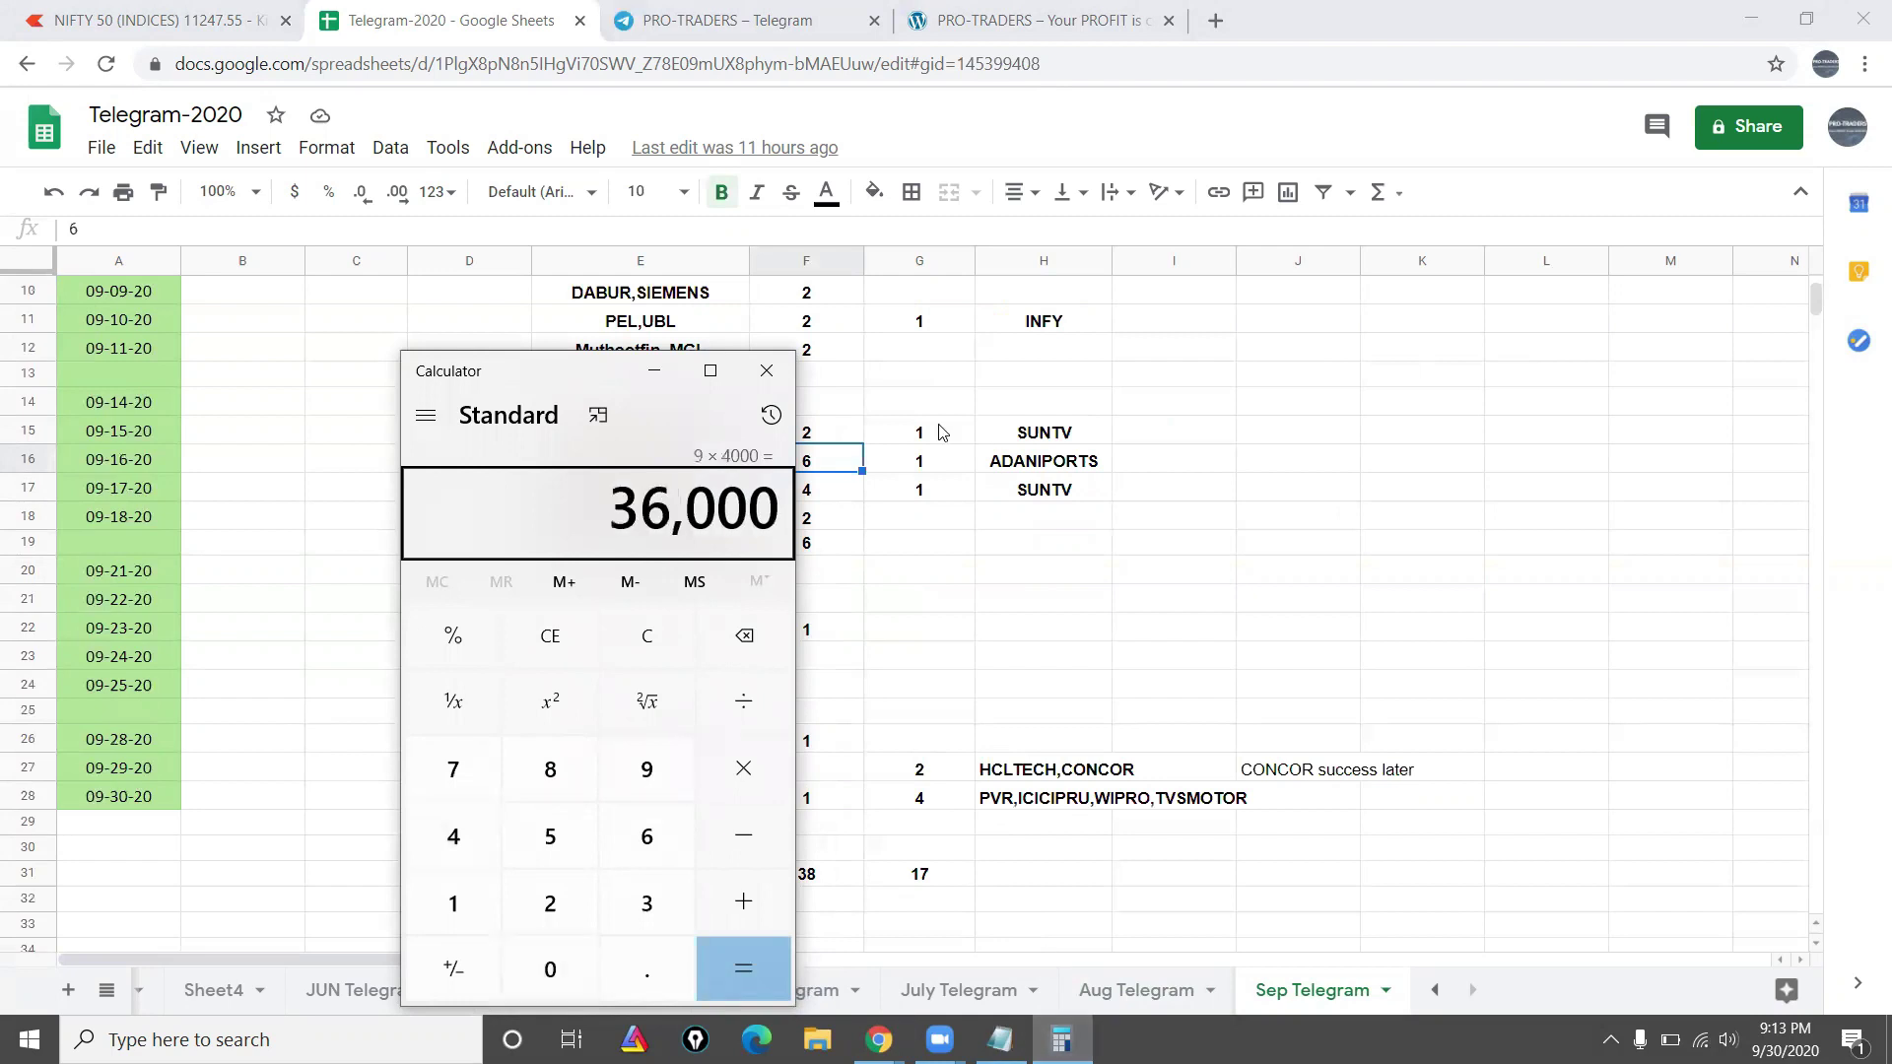
{"action": "left_click", "coordinate": [653, 371]}
Step: Examine the September Failed column up to its header and back down past the totals
{"action": "left_click", "coordinate": [966, 673]}
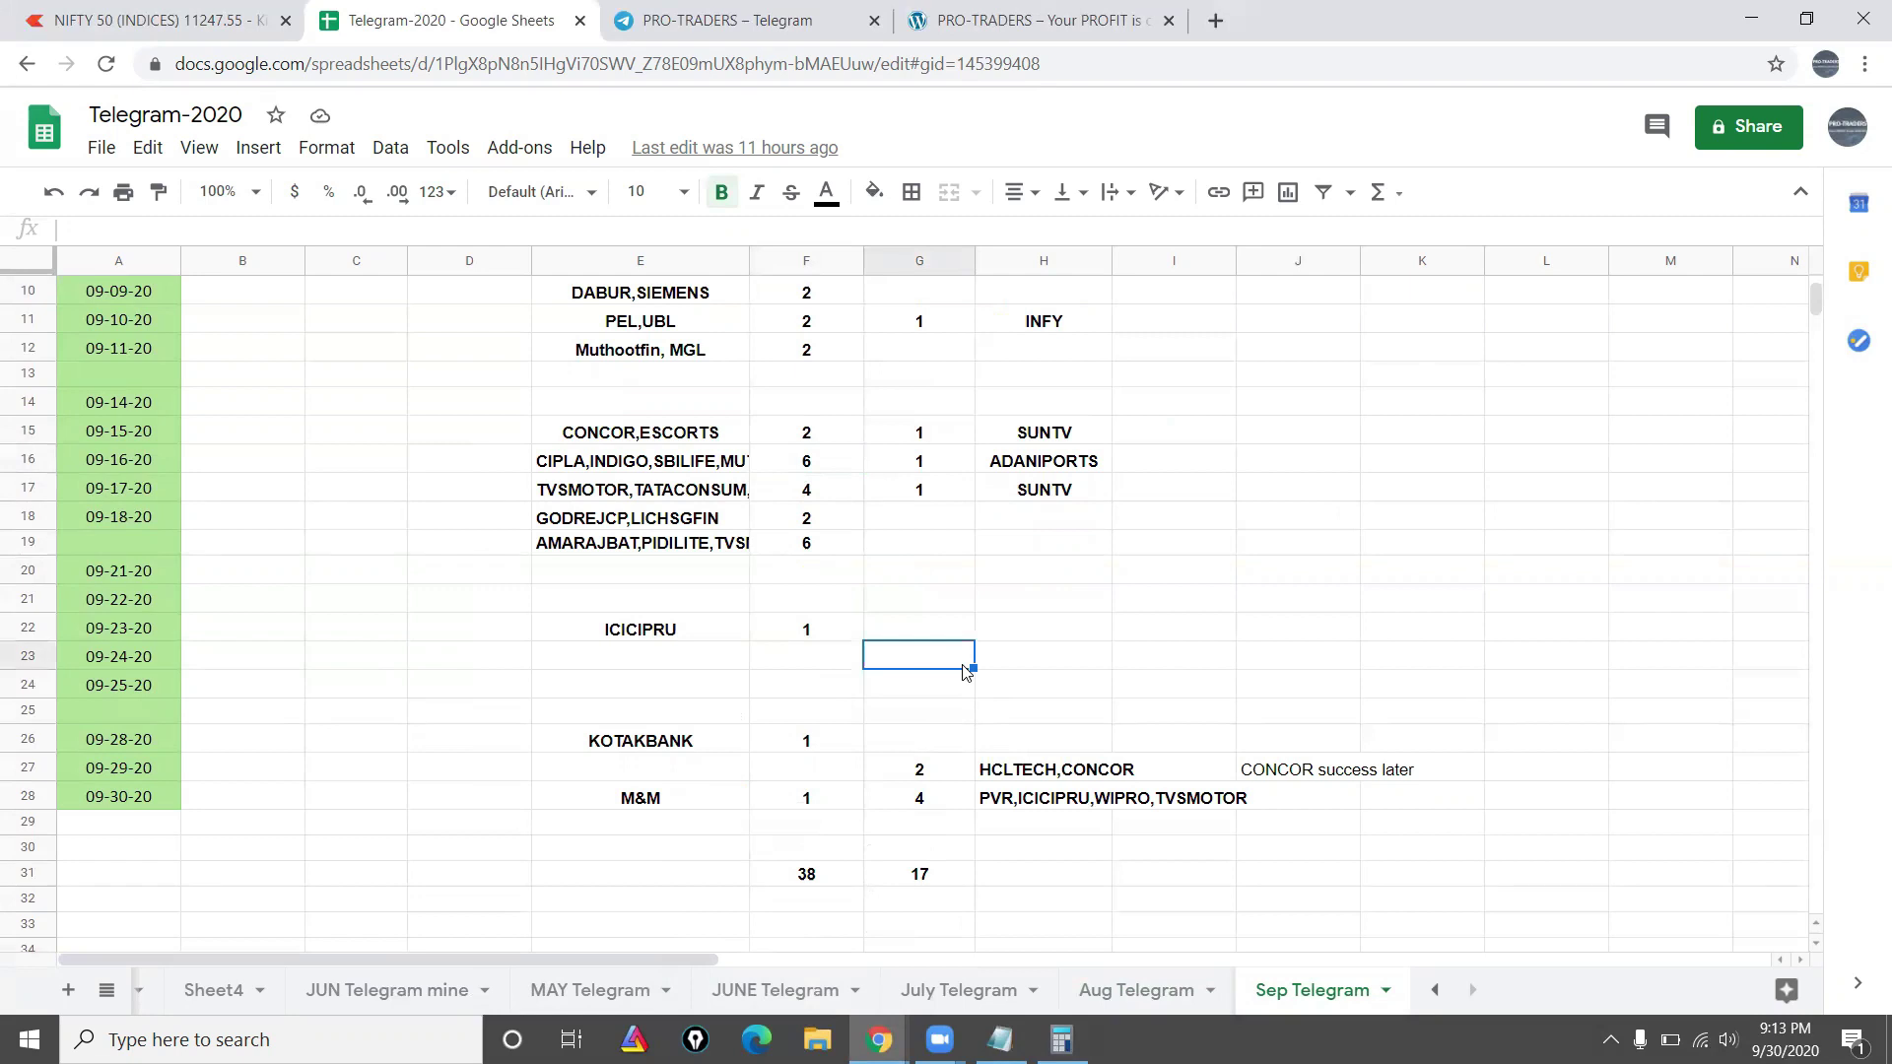
{"action": "left_click", "coordinate": [971, 527]}
{"action": "key", "text": "Up"}
{"action": "key", "text": "Up"}
{"action": "key", "text": "Up"}
{"action": "key", "text": "Up"}
{"action": "key", "text": "Up"}
{"action": "key", "text": "Up"}
{"action": "key", "text": "Up"}
{"action": "key", "text": "Up"}
{"action": "key", "text": "Up"}
{"action": "key", "text": "Up"}
{"action": "key", "text": "Up"}
{"action": "key", "text": "Up"}
{"action": "key", "text": "Up"}
{"action": "key", "text": "Up"}
{"action": "key", "text": "Up"}
{"action": "key", "text": "Up"}
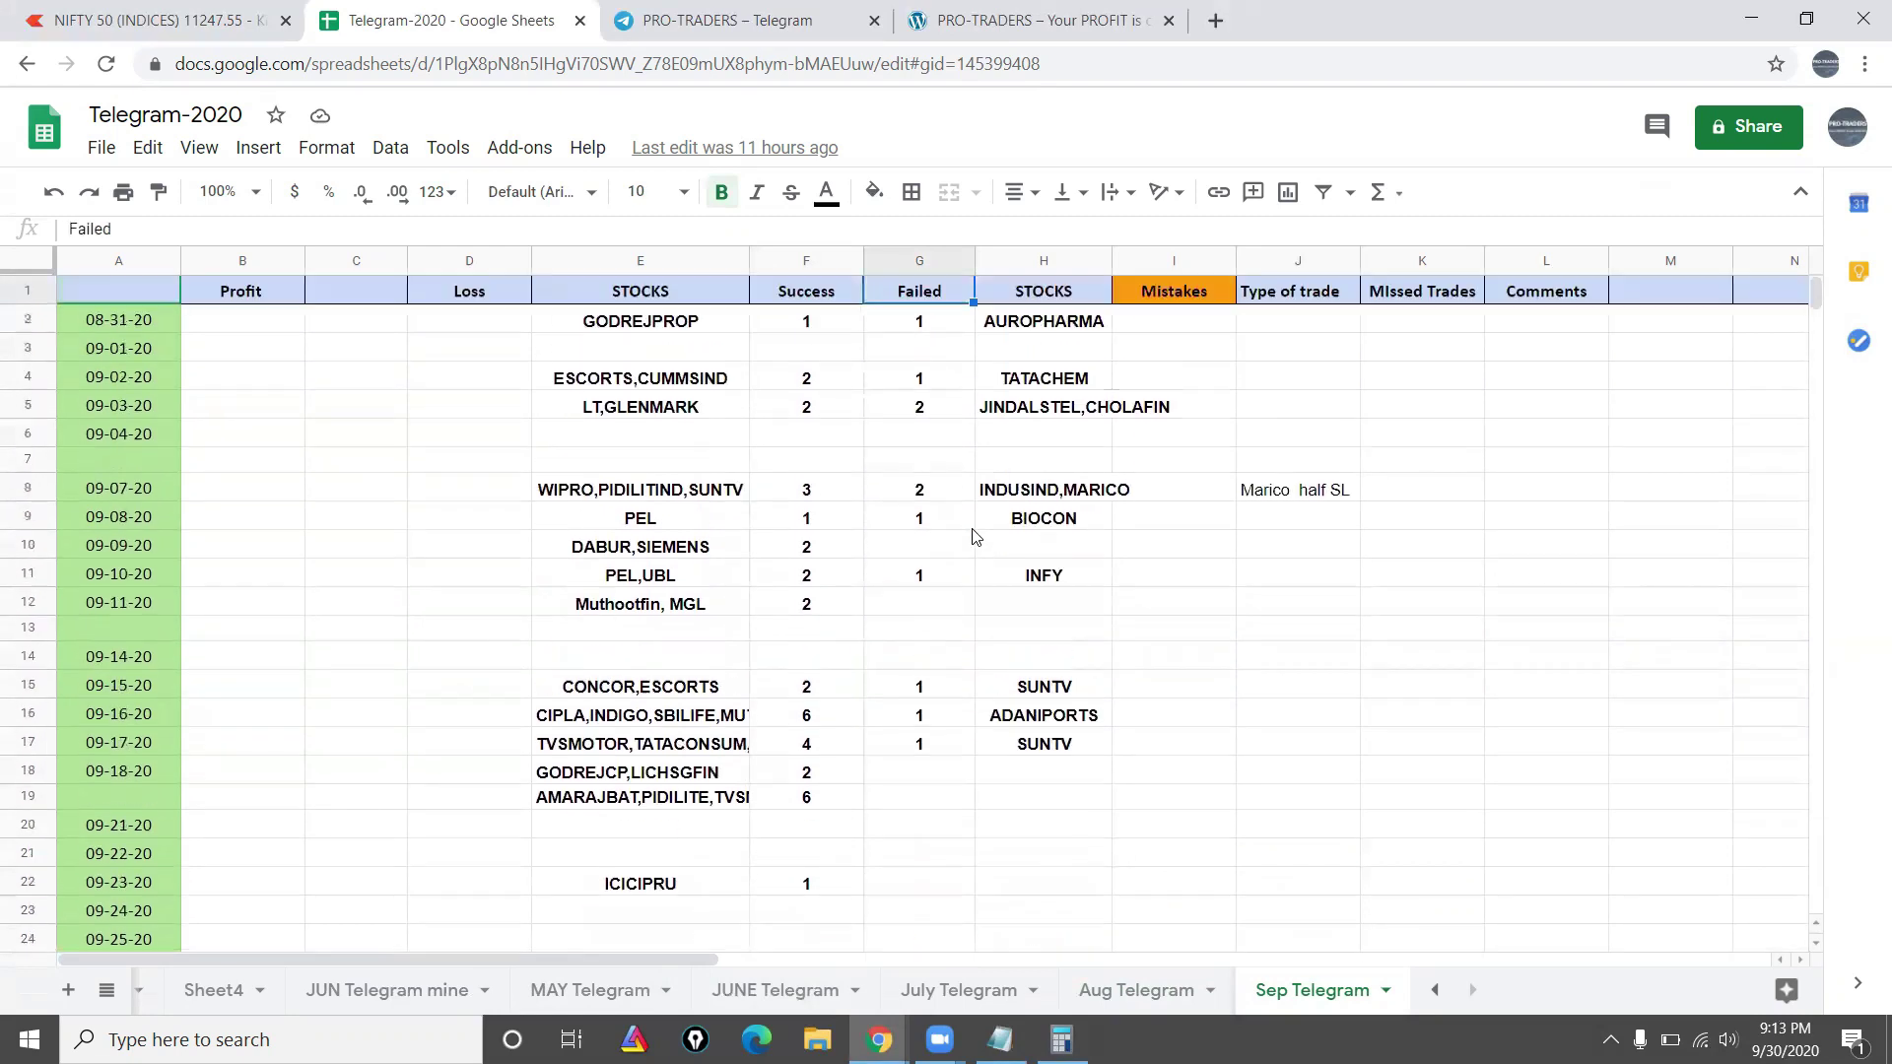
{"action": "key", "text": "Down"}
{"action": "key", "text": "Down"}
{"action": "key", "text": "Down"}
{"action": "key", "text": "Down"}
{"action": "key", "text": "Down"}
{"action": "key", "text": "Down"}
{"action": "key", "text": "Down"}
{"action": "key", "text": "Down"}
{"action": "key", "text": "Down"}
{"action": "key", "text": "Down"}
{"action": "key", "text": "Down"}
{"action": "key", "text": "Down"}
{"action": "key", "text": "Down"}
{"action": "key", "text": "Down"}
{"action": "key", "text": "Down"}
{"action": "key", "text": "Down"}
{"action": "key", "text": "Down"}
{"action": "key", "text": "Down"}
{"action": "key", "text": "Down"}
{"action": "key", "text": "Down"}
{"action": "key", "text": "Down"}
{"action": "key", "text": "Down"}
{"action": "key", "text": "Down"}
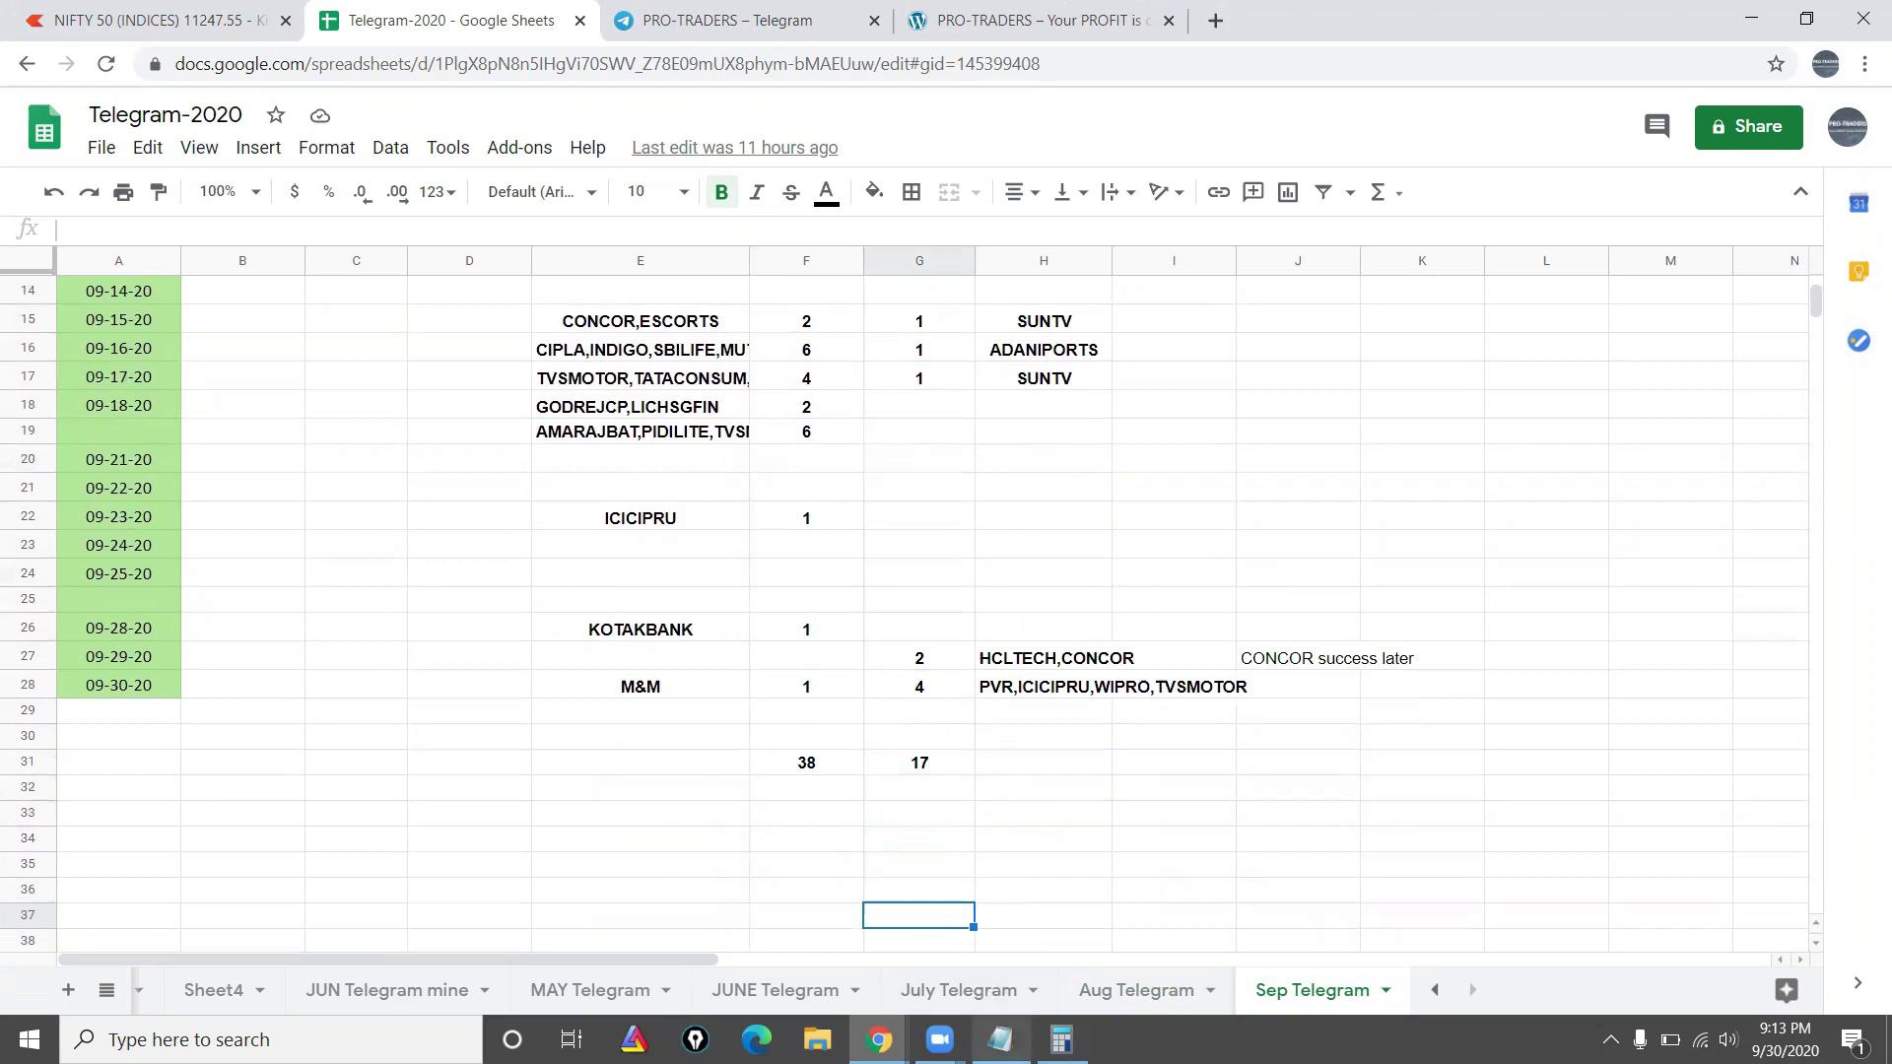
Step: Add the five monthly profits from the Notepad list in Calculator: 64000, 36000, 100000, 68000 and 84000
{"action": "left_click", "coordinate": [1000, 1040]}
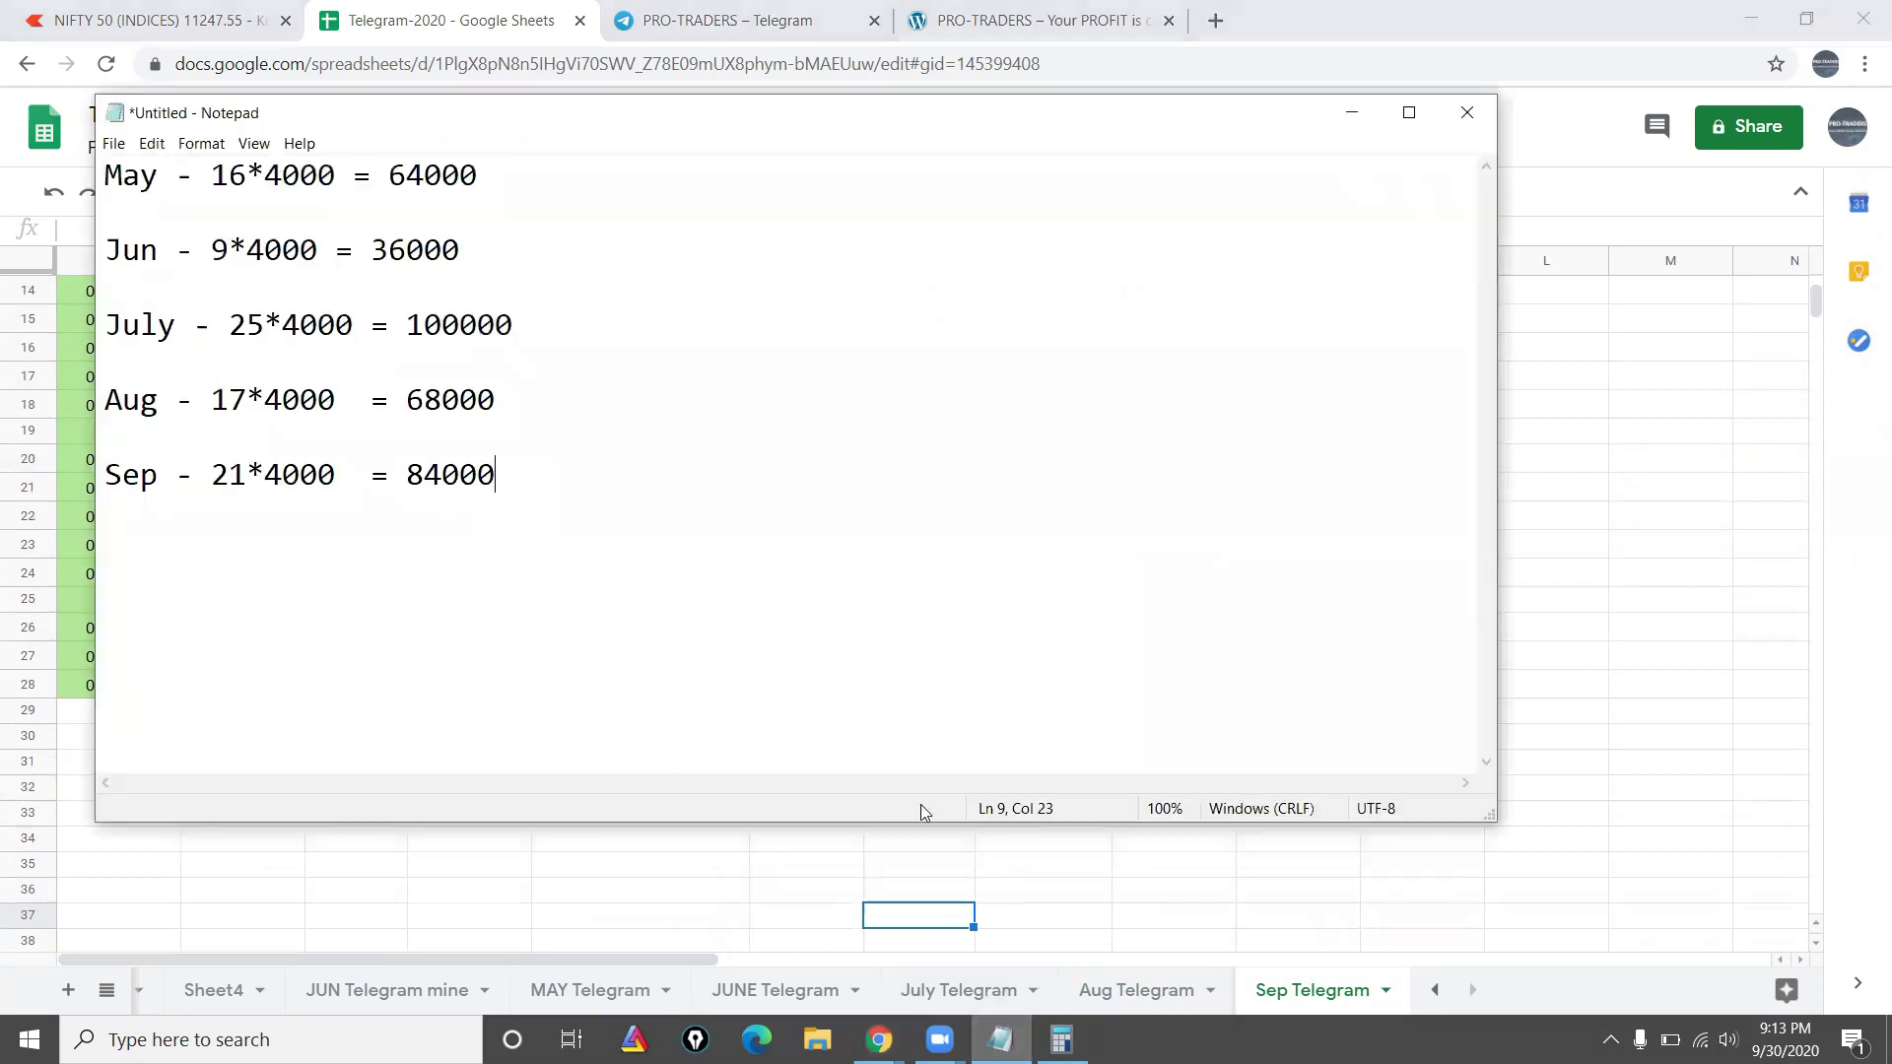
{"action": "left_click", "coordinate": [1060, 1039]}
{"action": "key", "text": "Escape"}
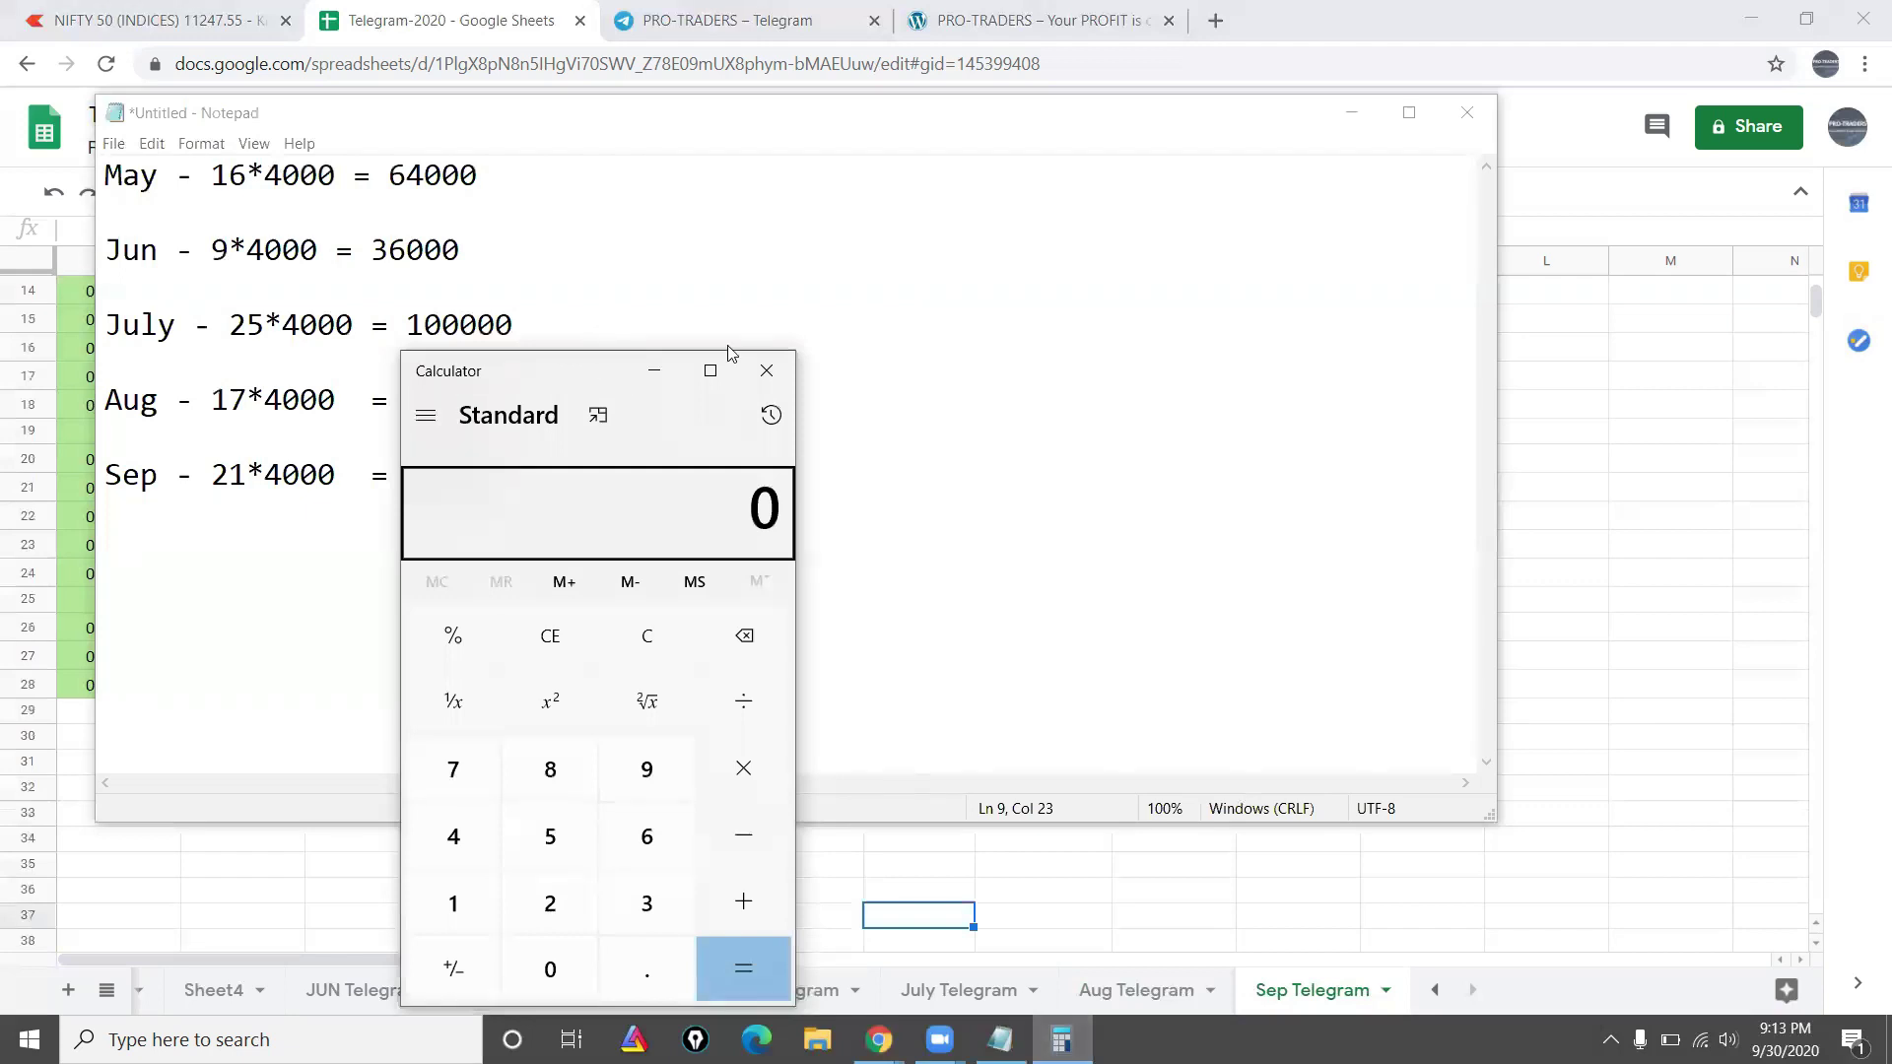
{"action": "left_click_drag", "start_coordinate": [589, 364], "coordinate": [1269, 290]}
{"action": "type", "text": "640000"}
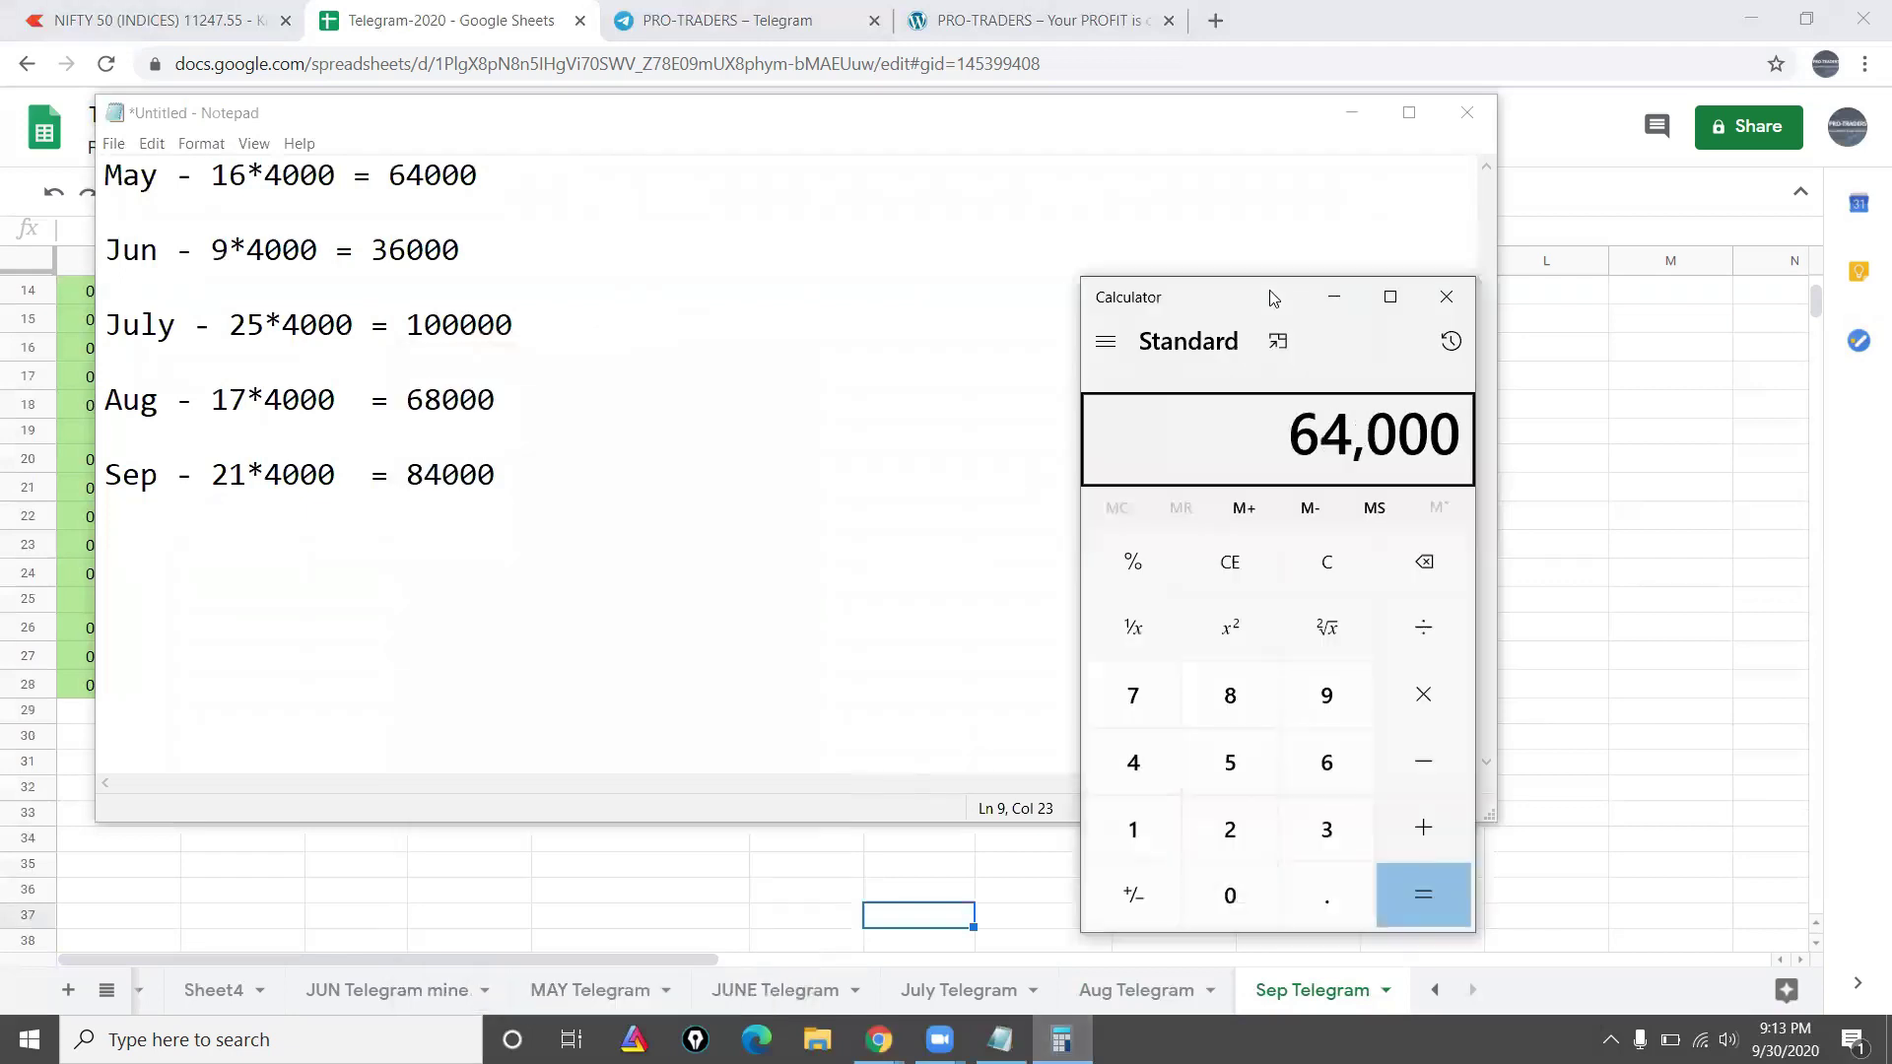
{"action": "type", "text": "+3600"}
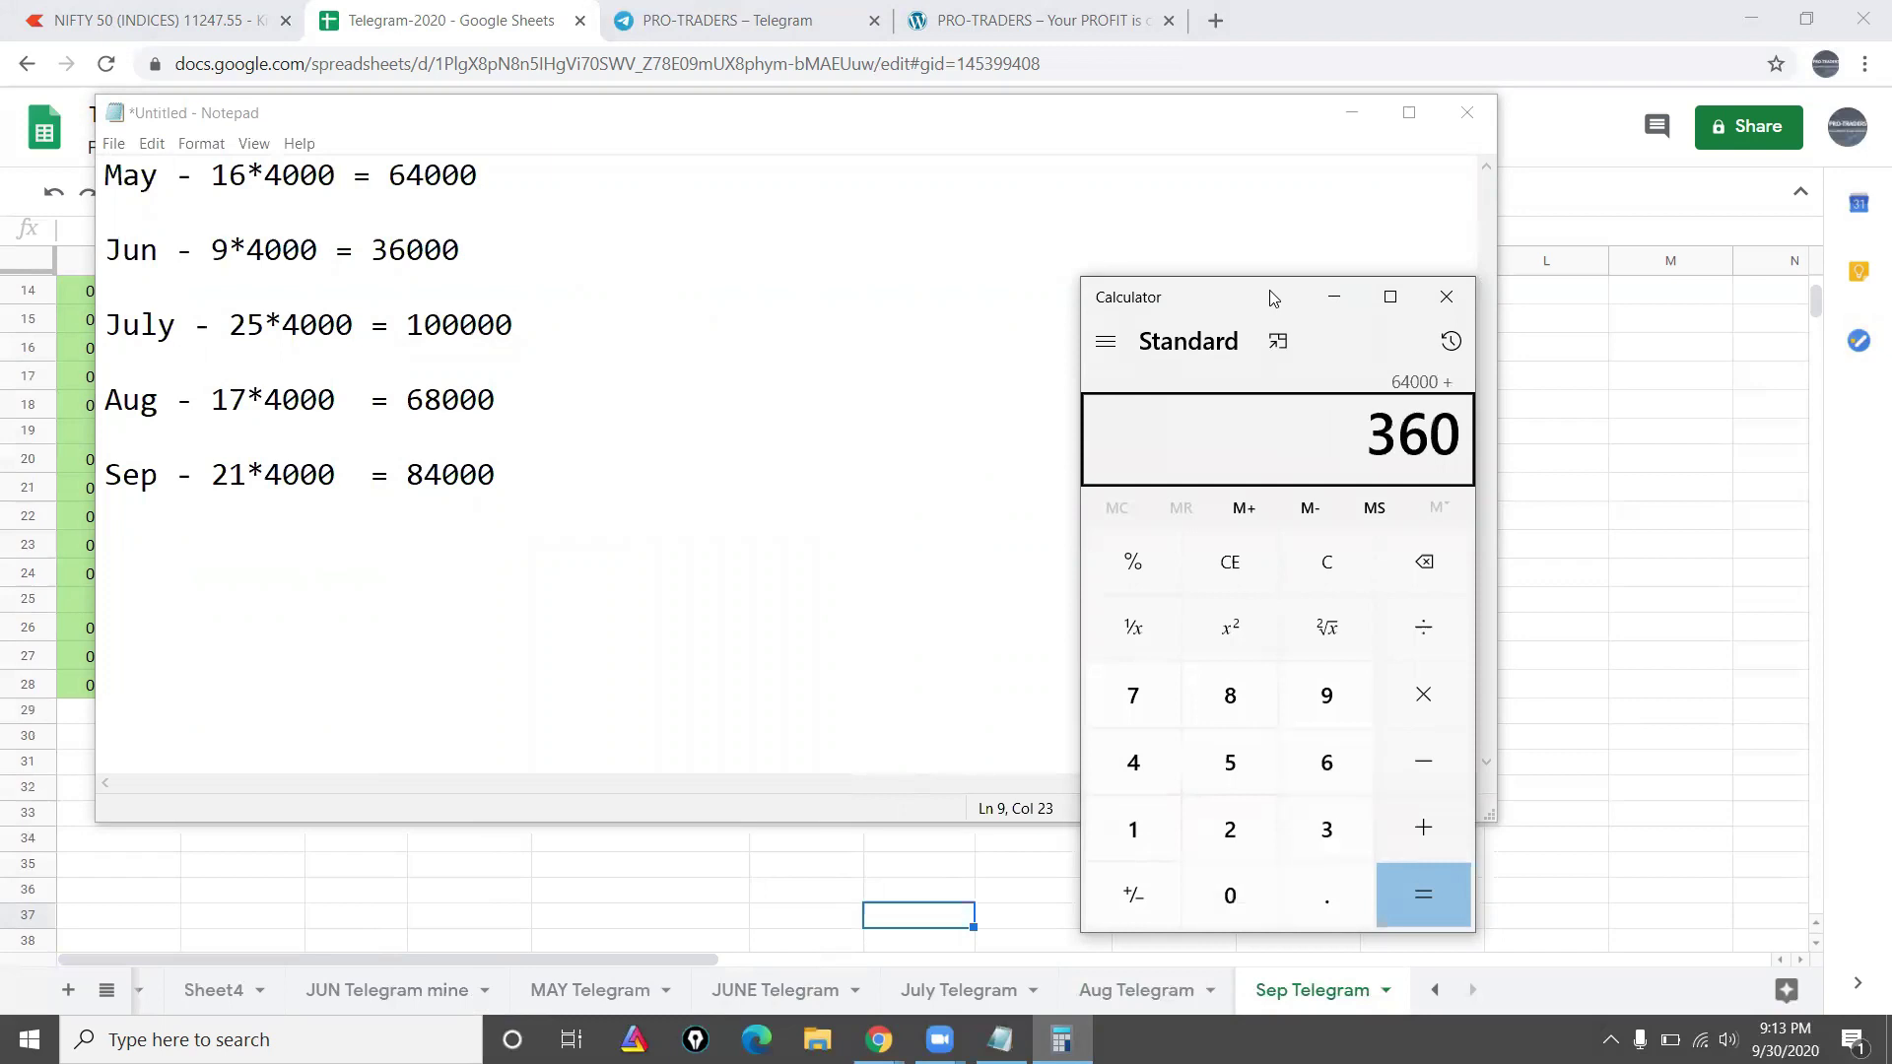
{"action": "type", "text": "0+"}
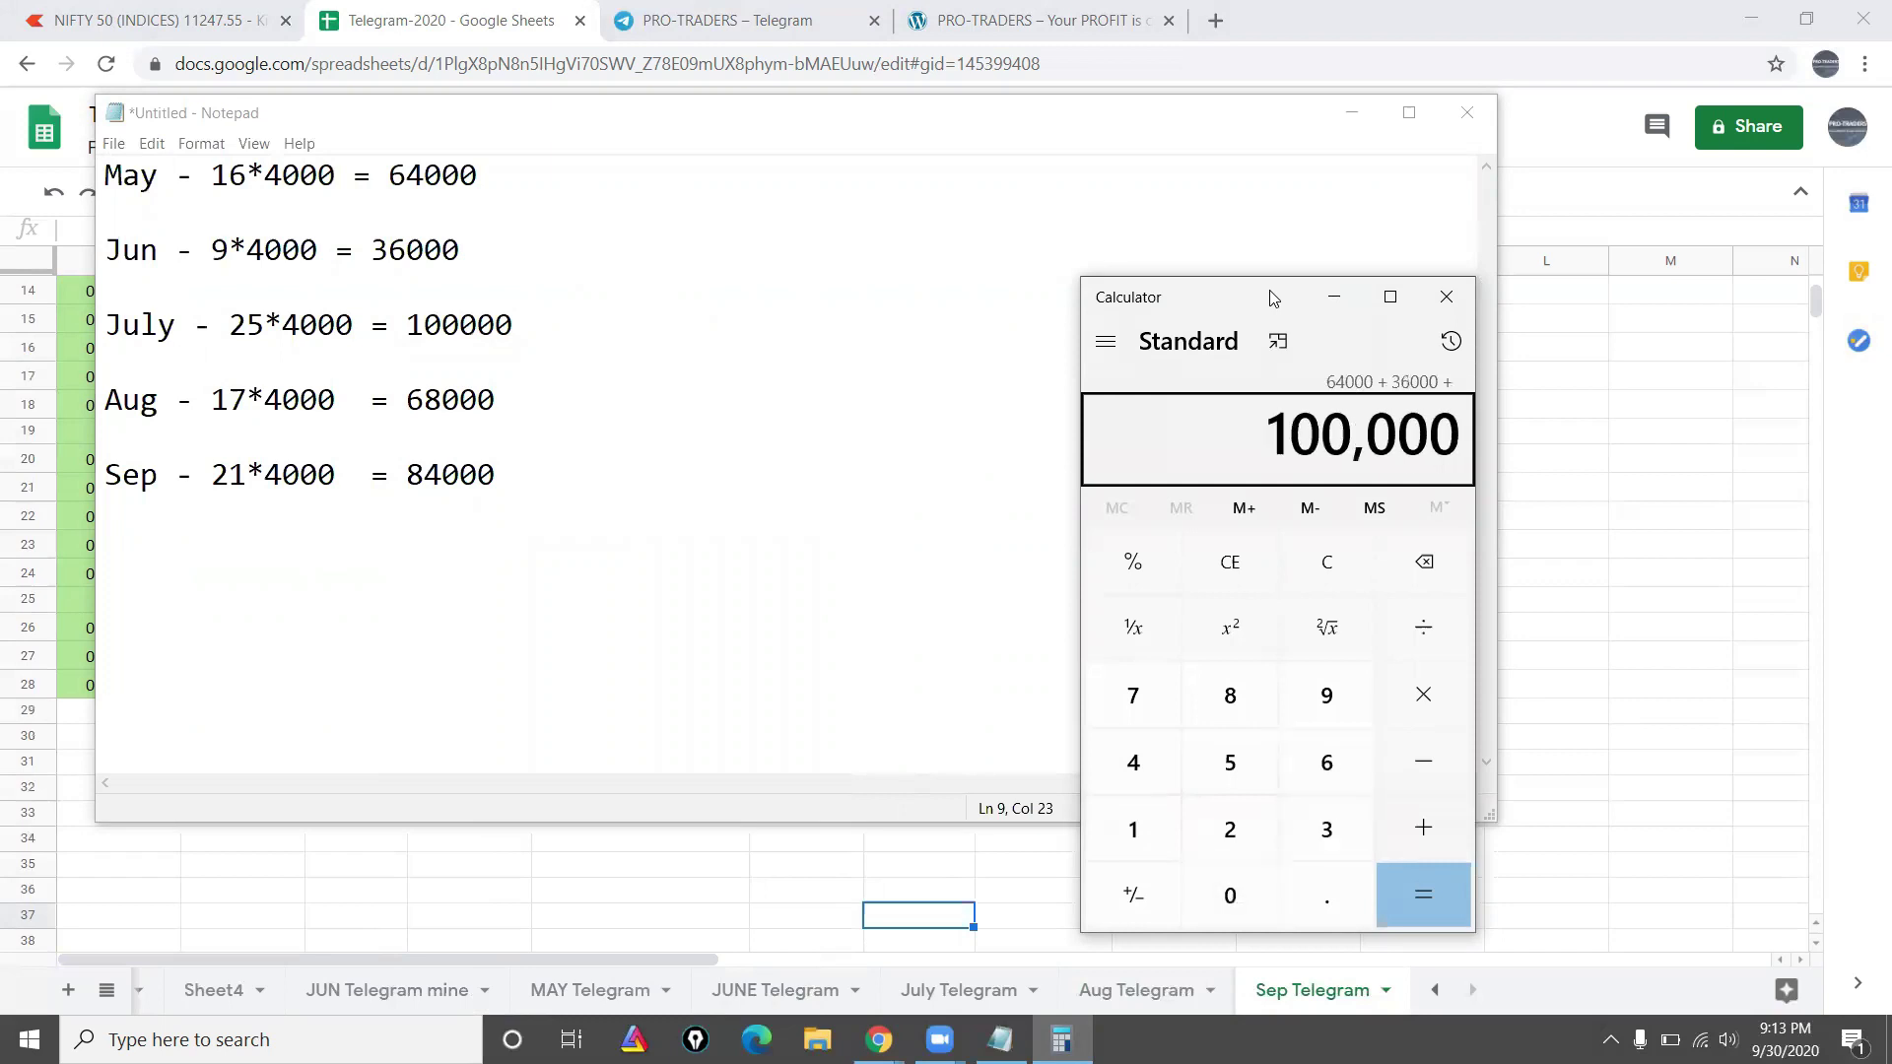
{"action": "type", "text": "100000+68000"}
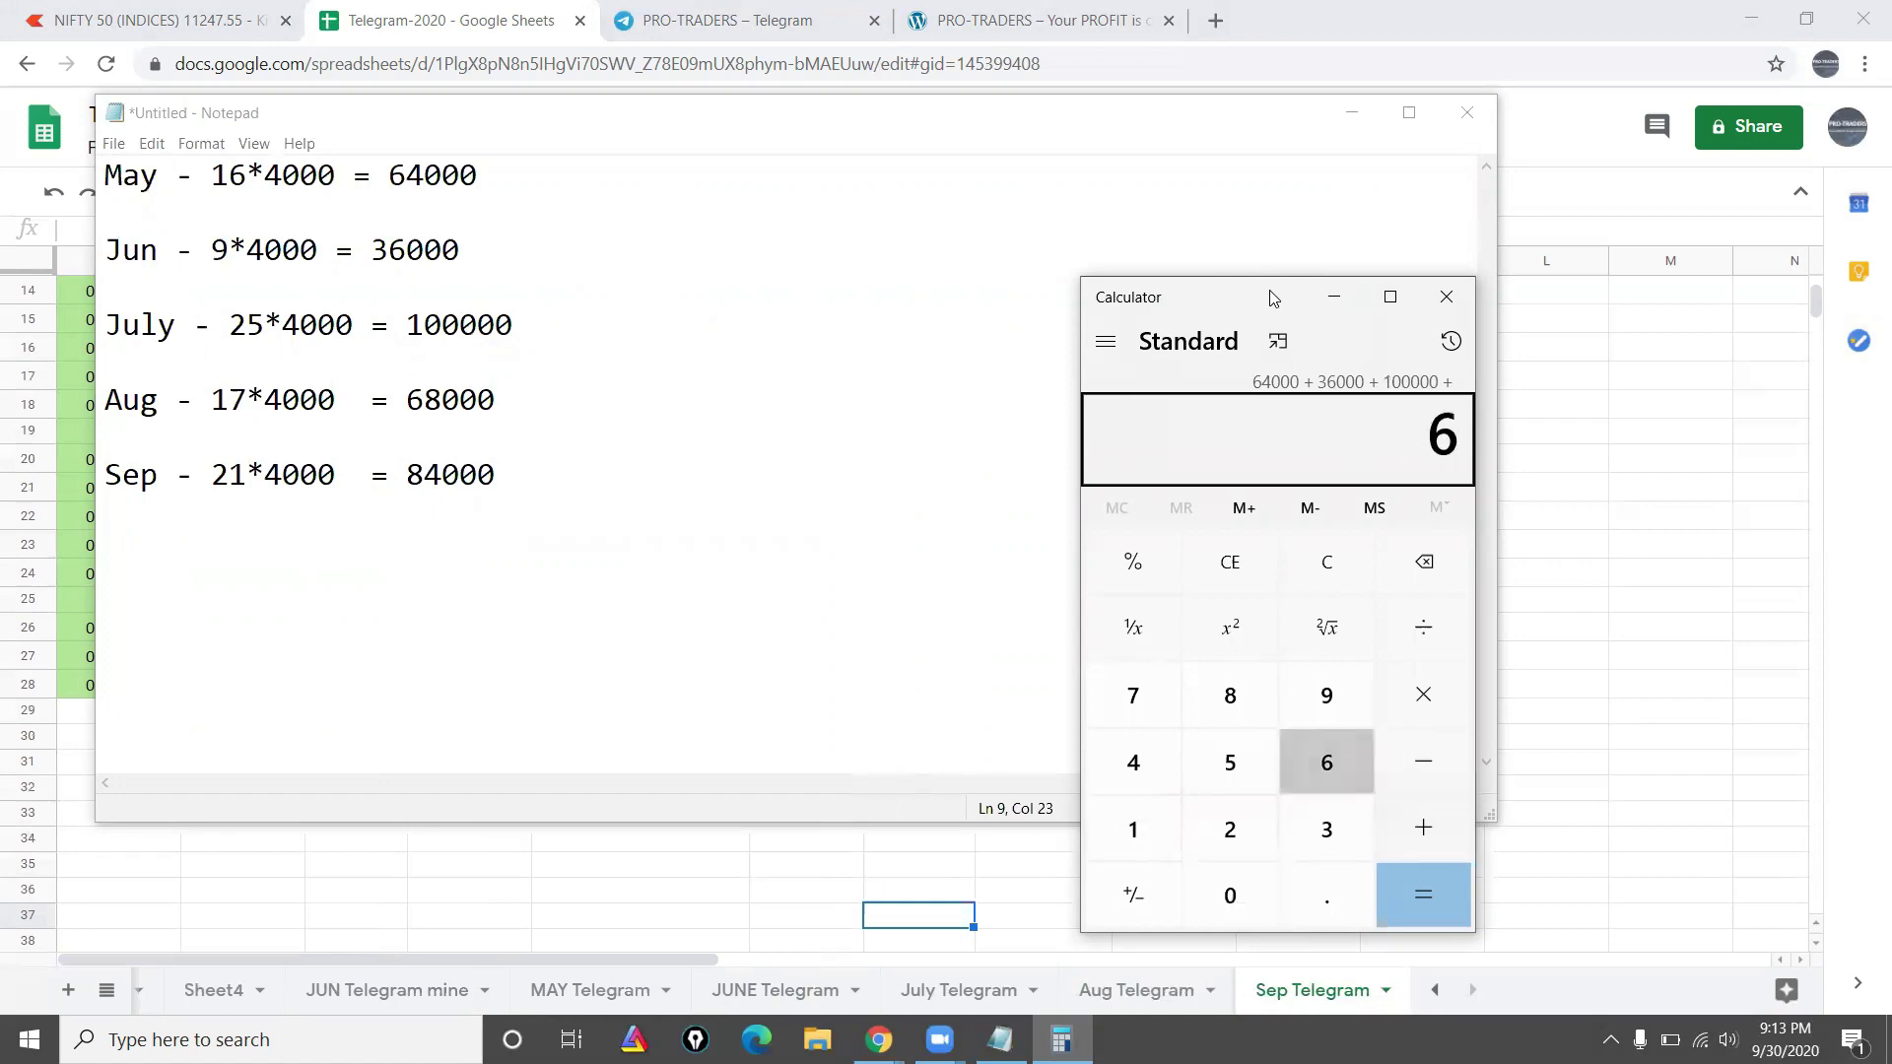
{"action": "type", "text": "+84000"}
{"action": "type", "text": "0"}
{"action": "key", "text": "BackSpace"}
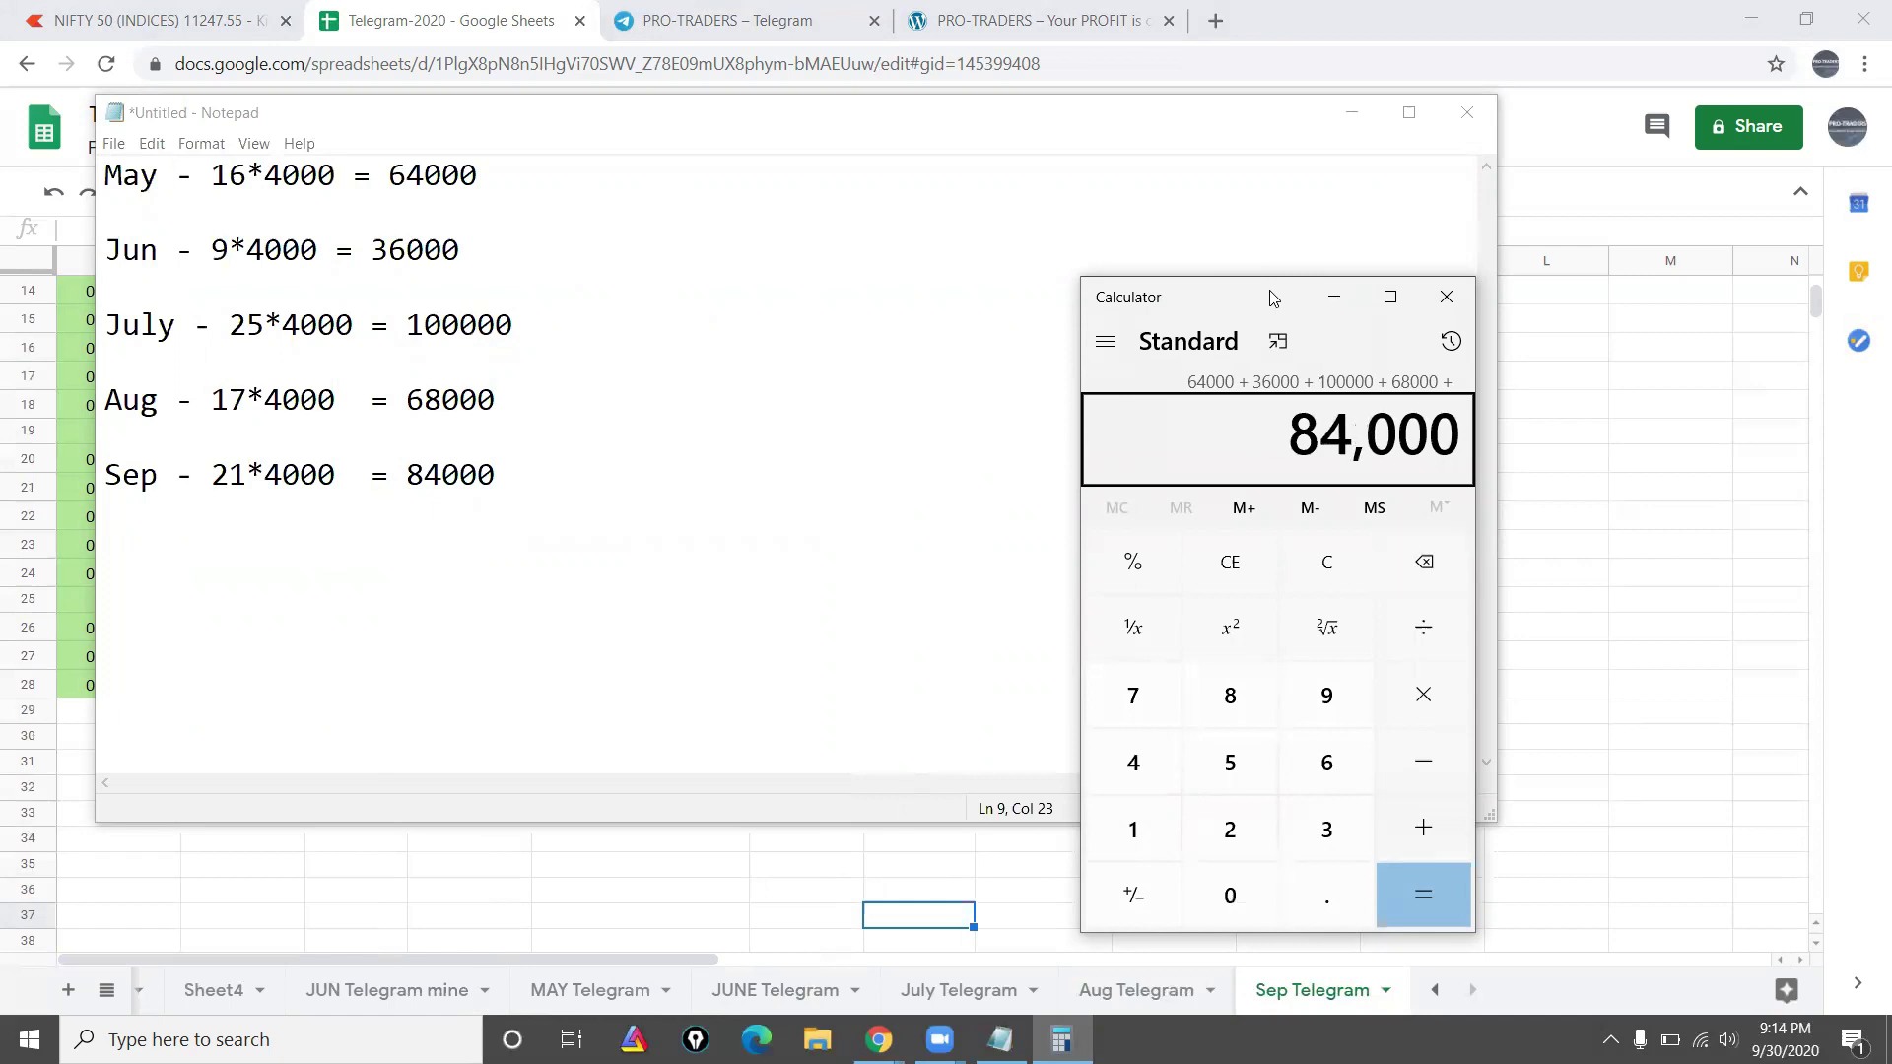
{"action": "key", "text": "Return"}
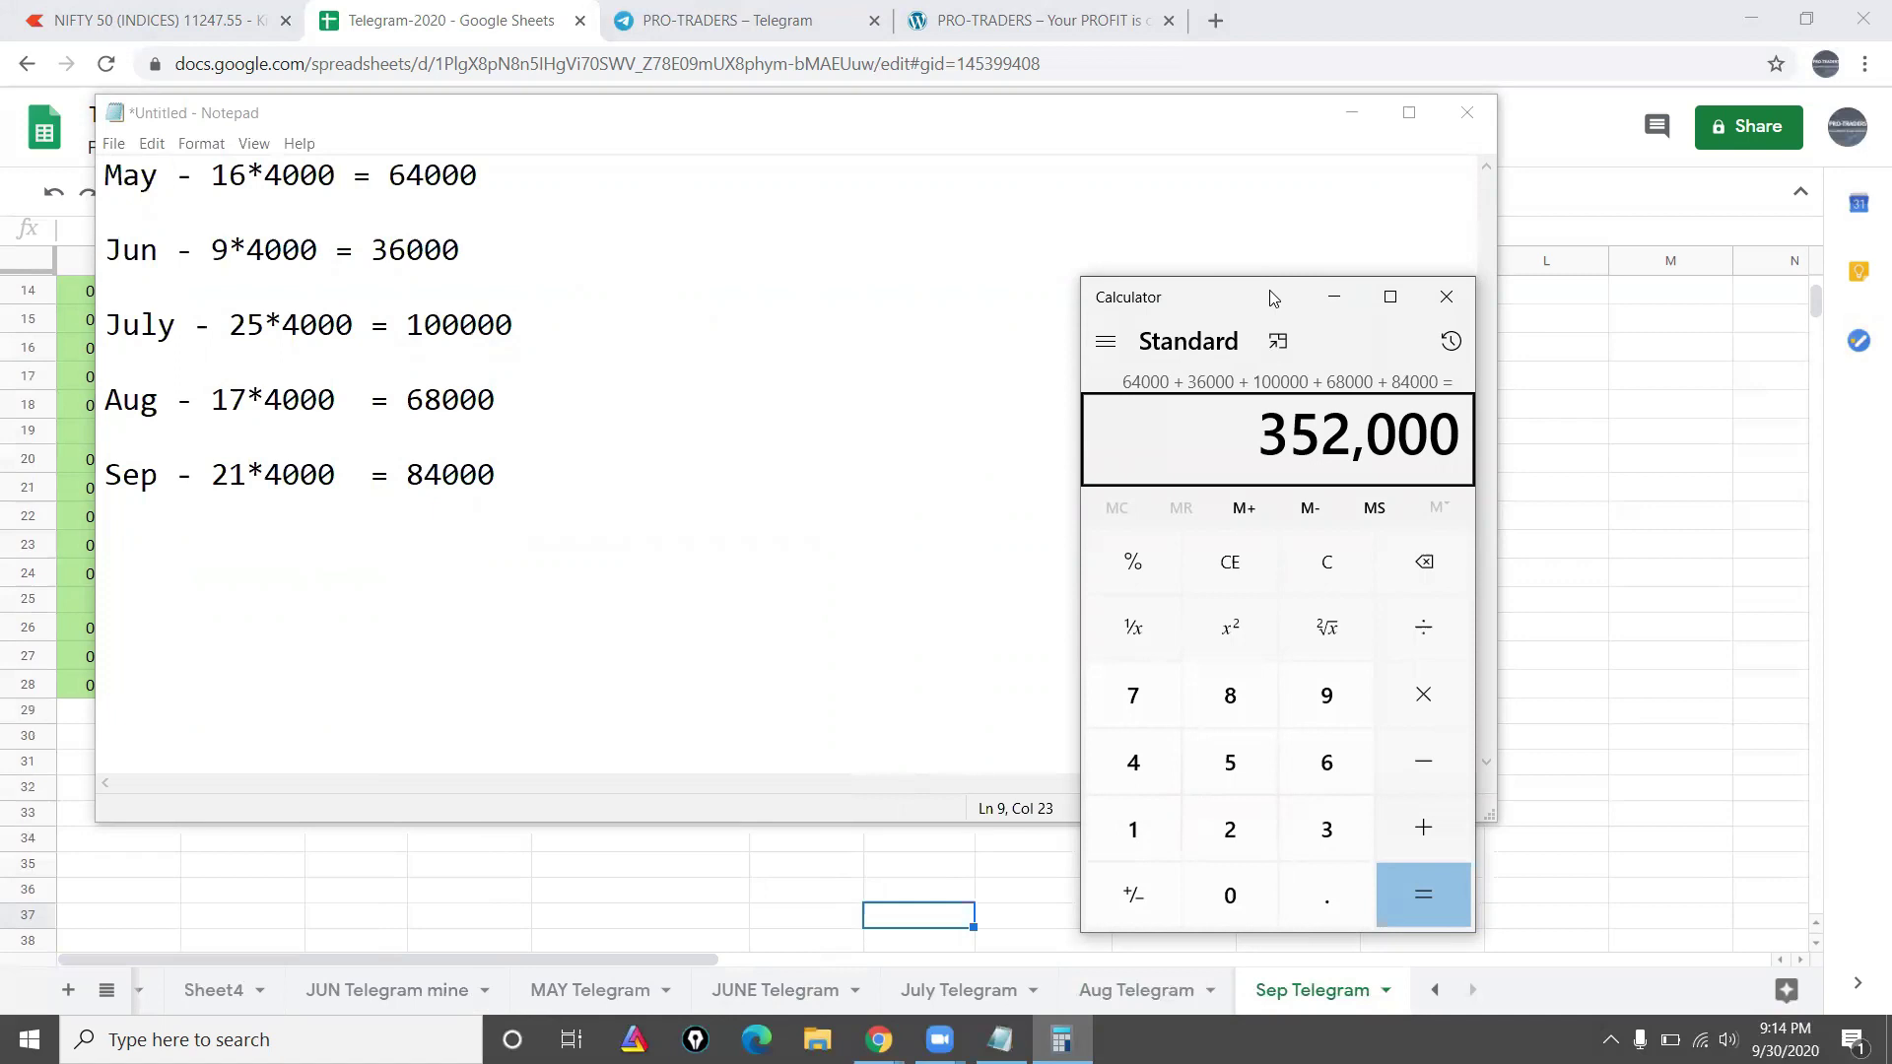
Step: Clear the Calculator total and minimise Calculator to leave the Notepad profit list in front
{"action": "key", "text": "BackSpace"}
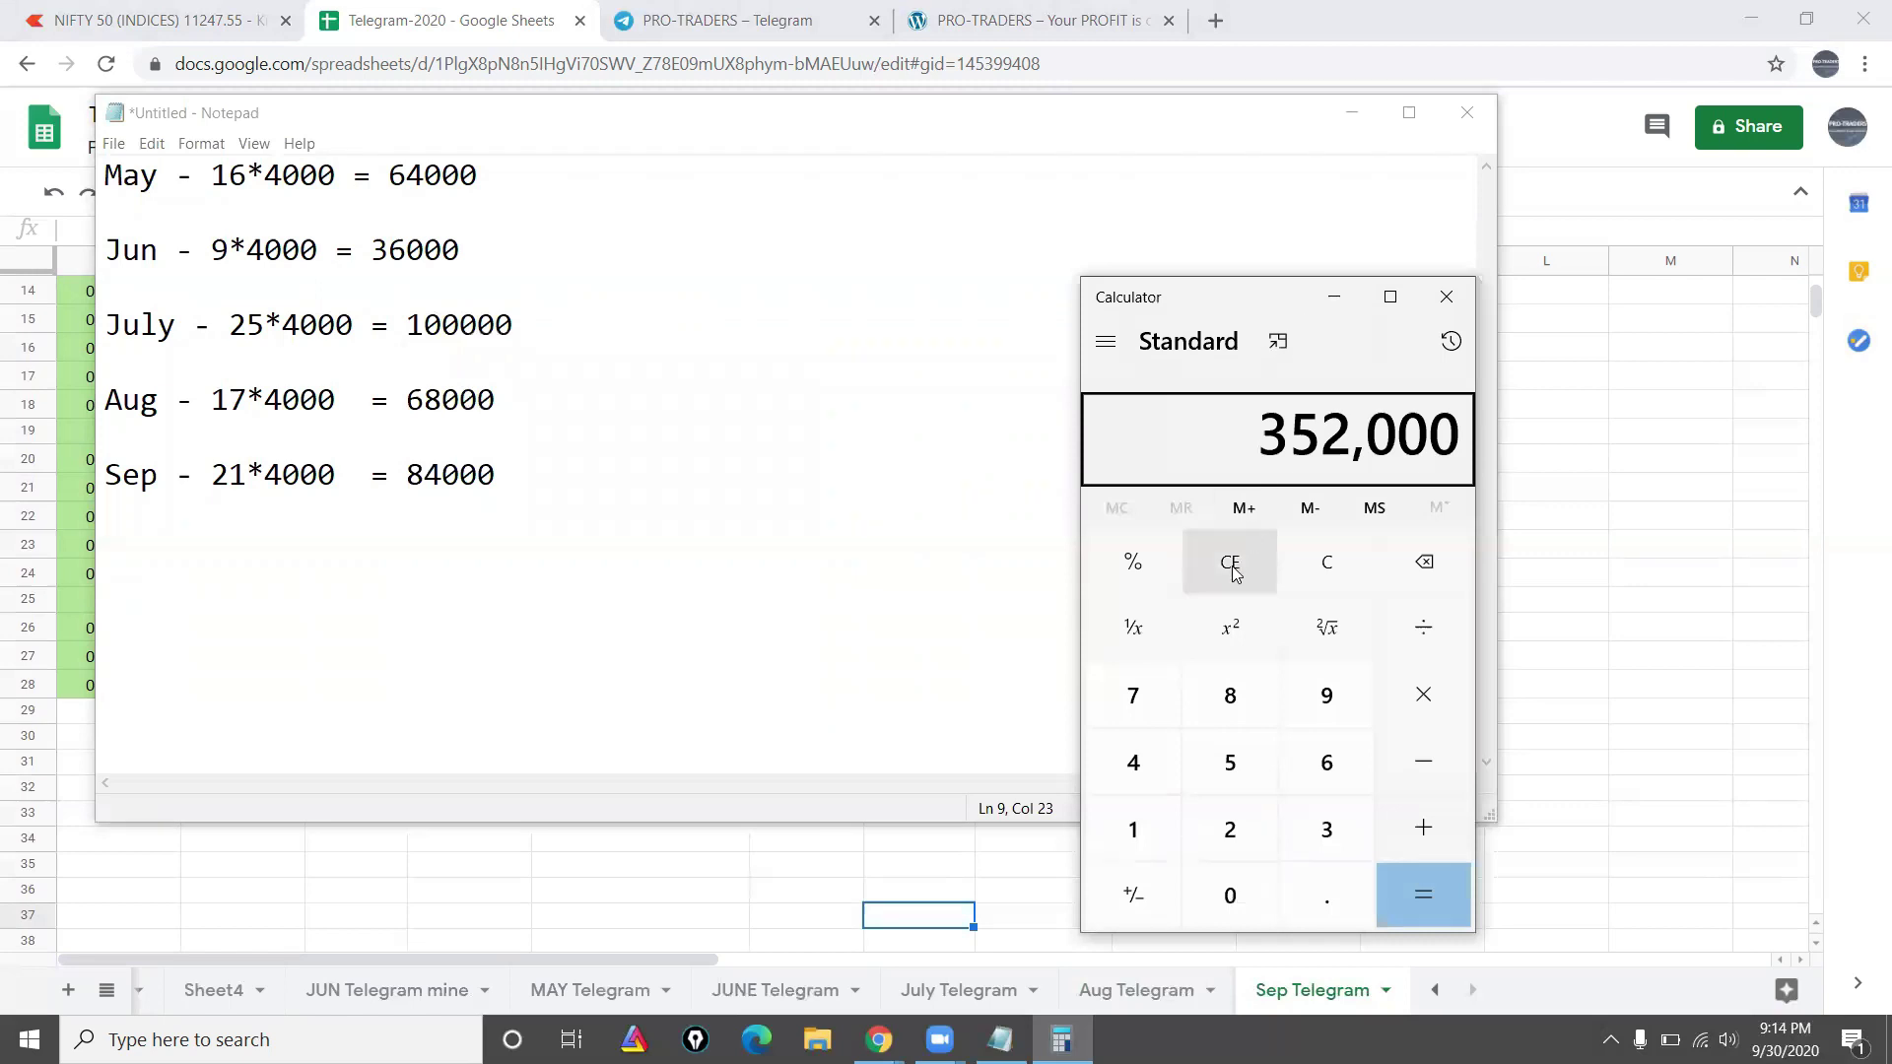
{"action": "left_click", "coordinate": [1299, 575]}
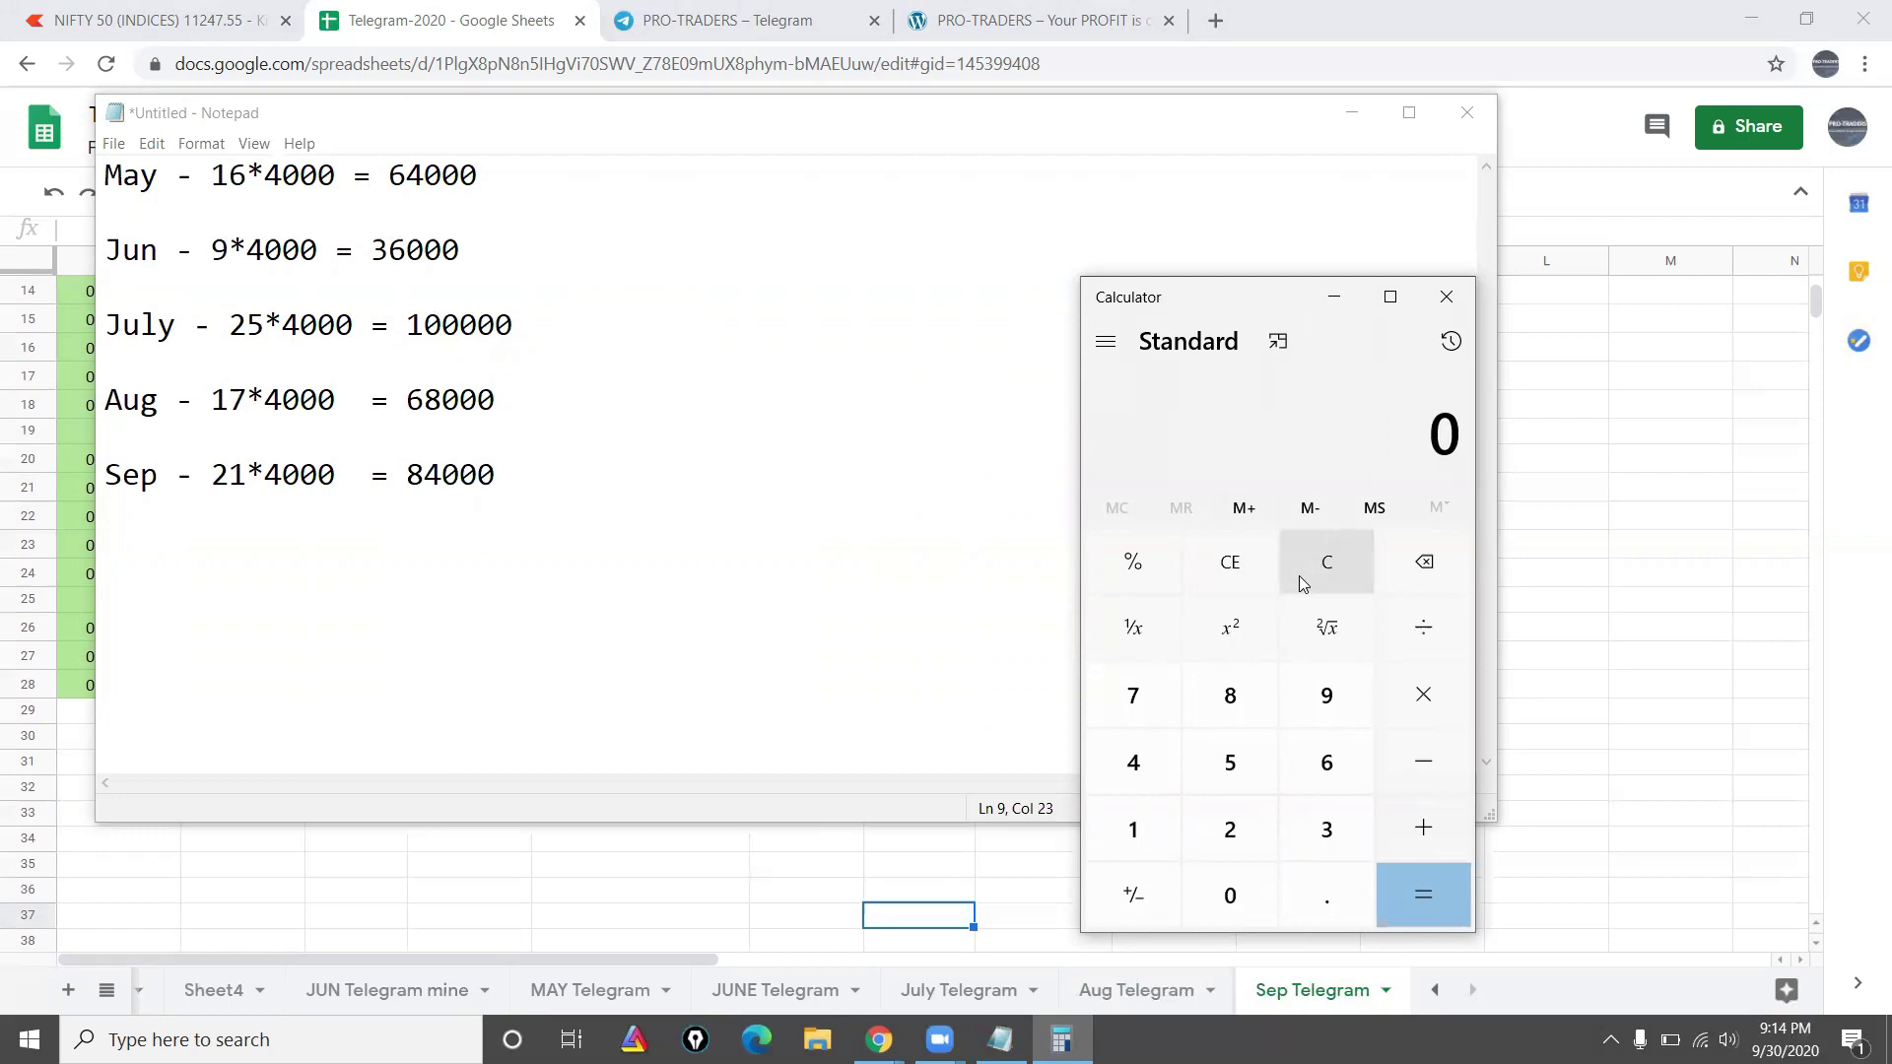
{"action": "left_click", "coordinate": [1334, 297]}
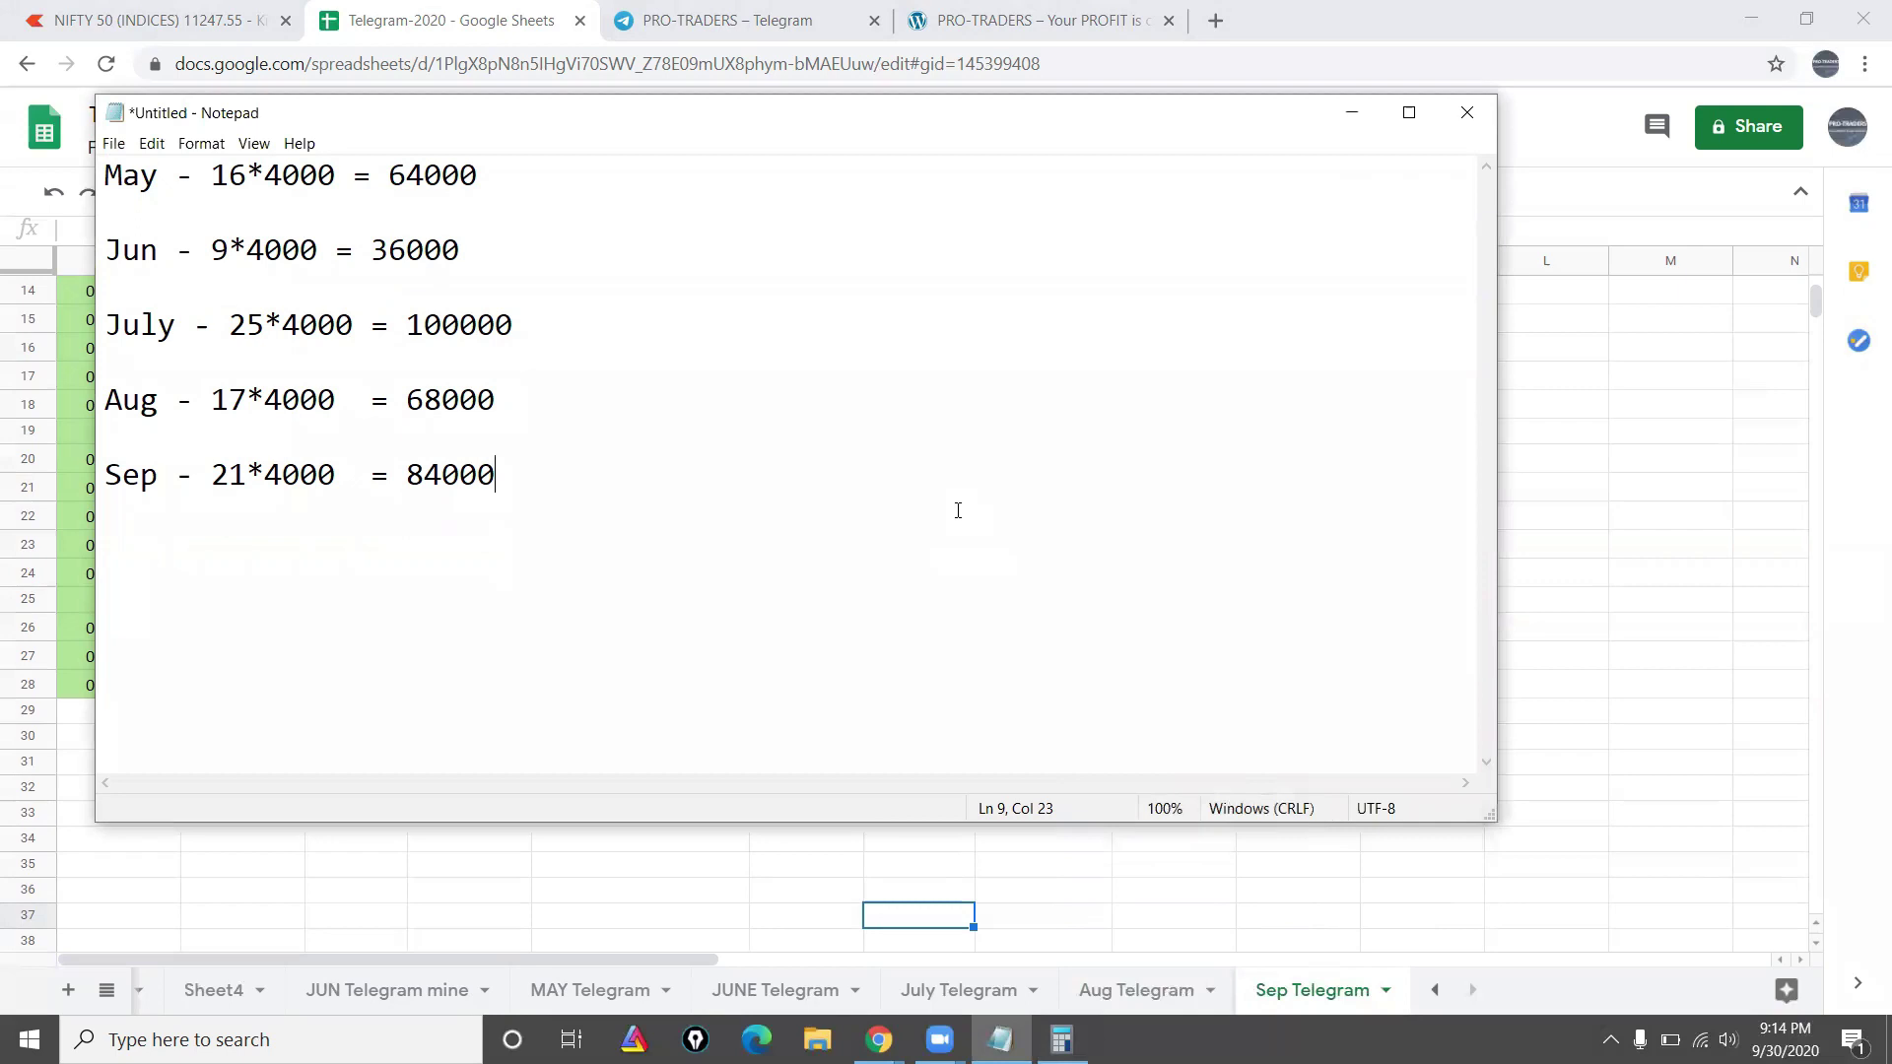
{"action": "left_click", "coordinate": [680, 14]}
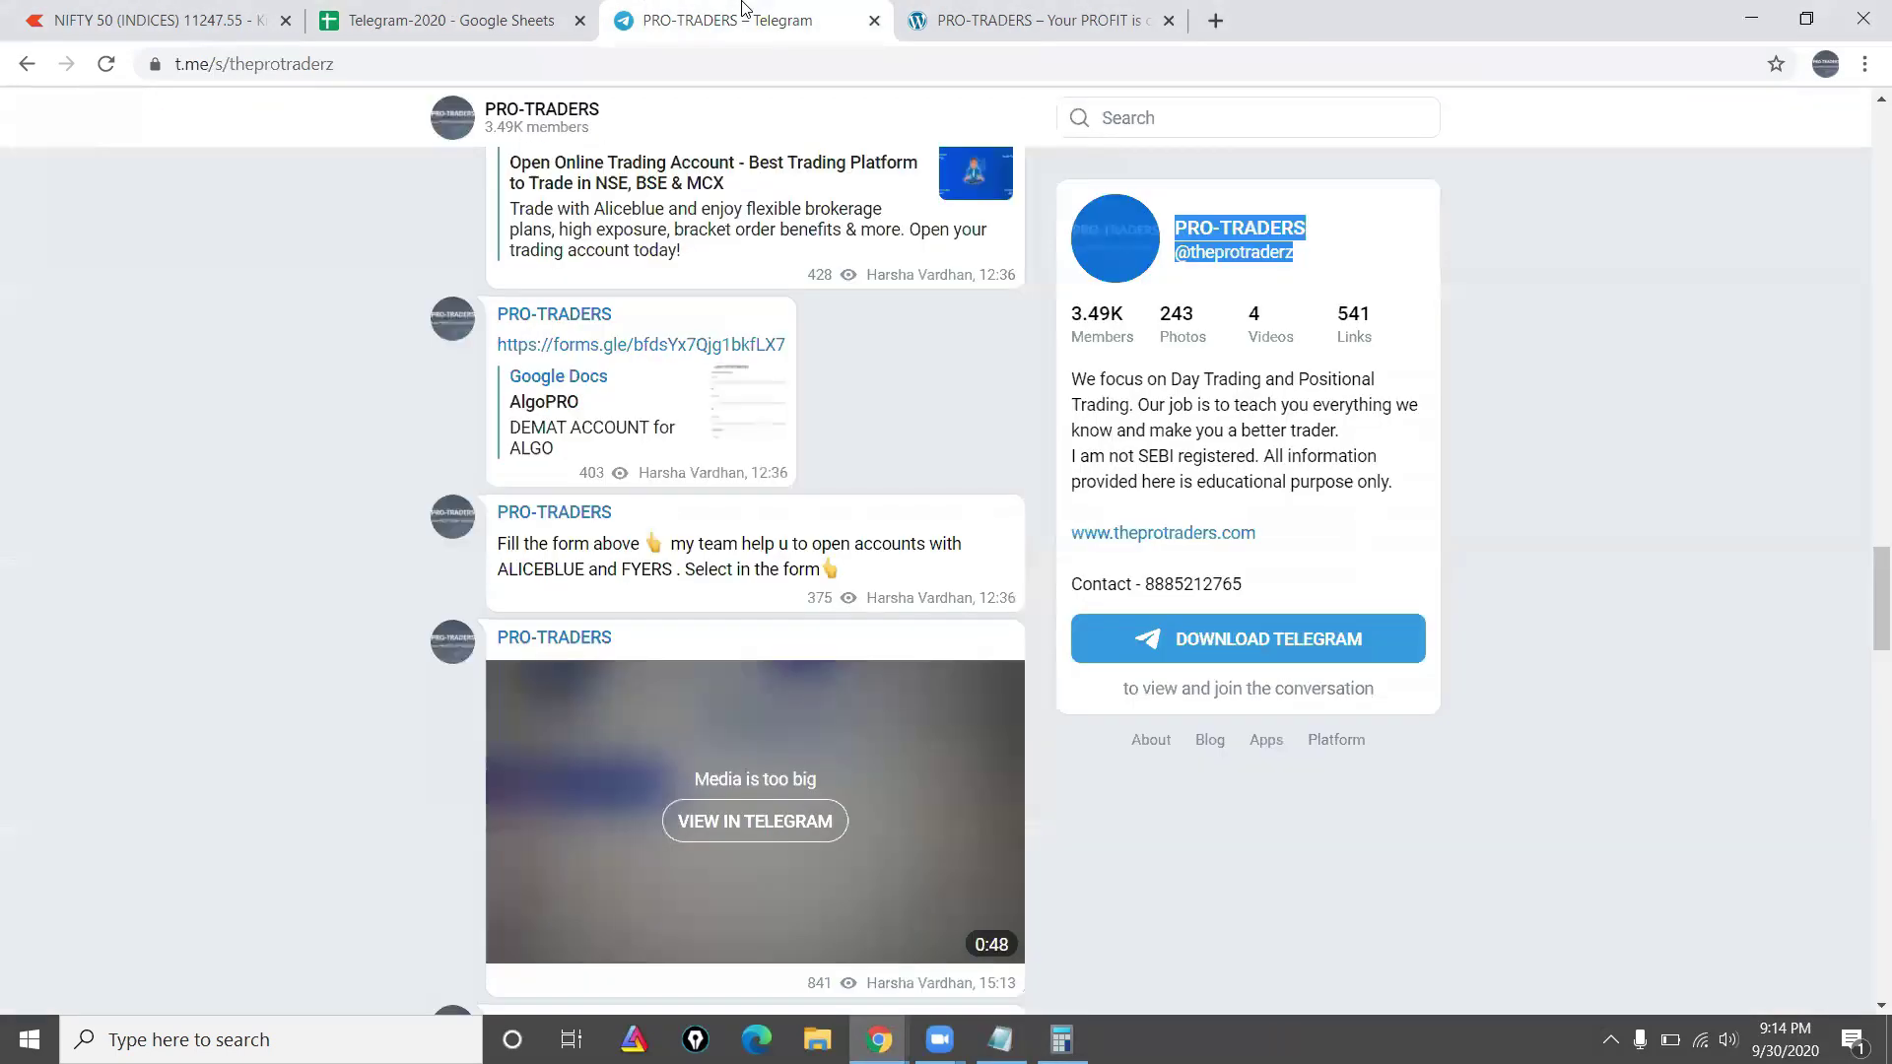
{"action": "left_click_drag", "start_coordinate": [1335, 254], "coordinate": [1174, 255]}
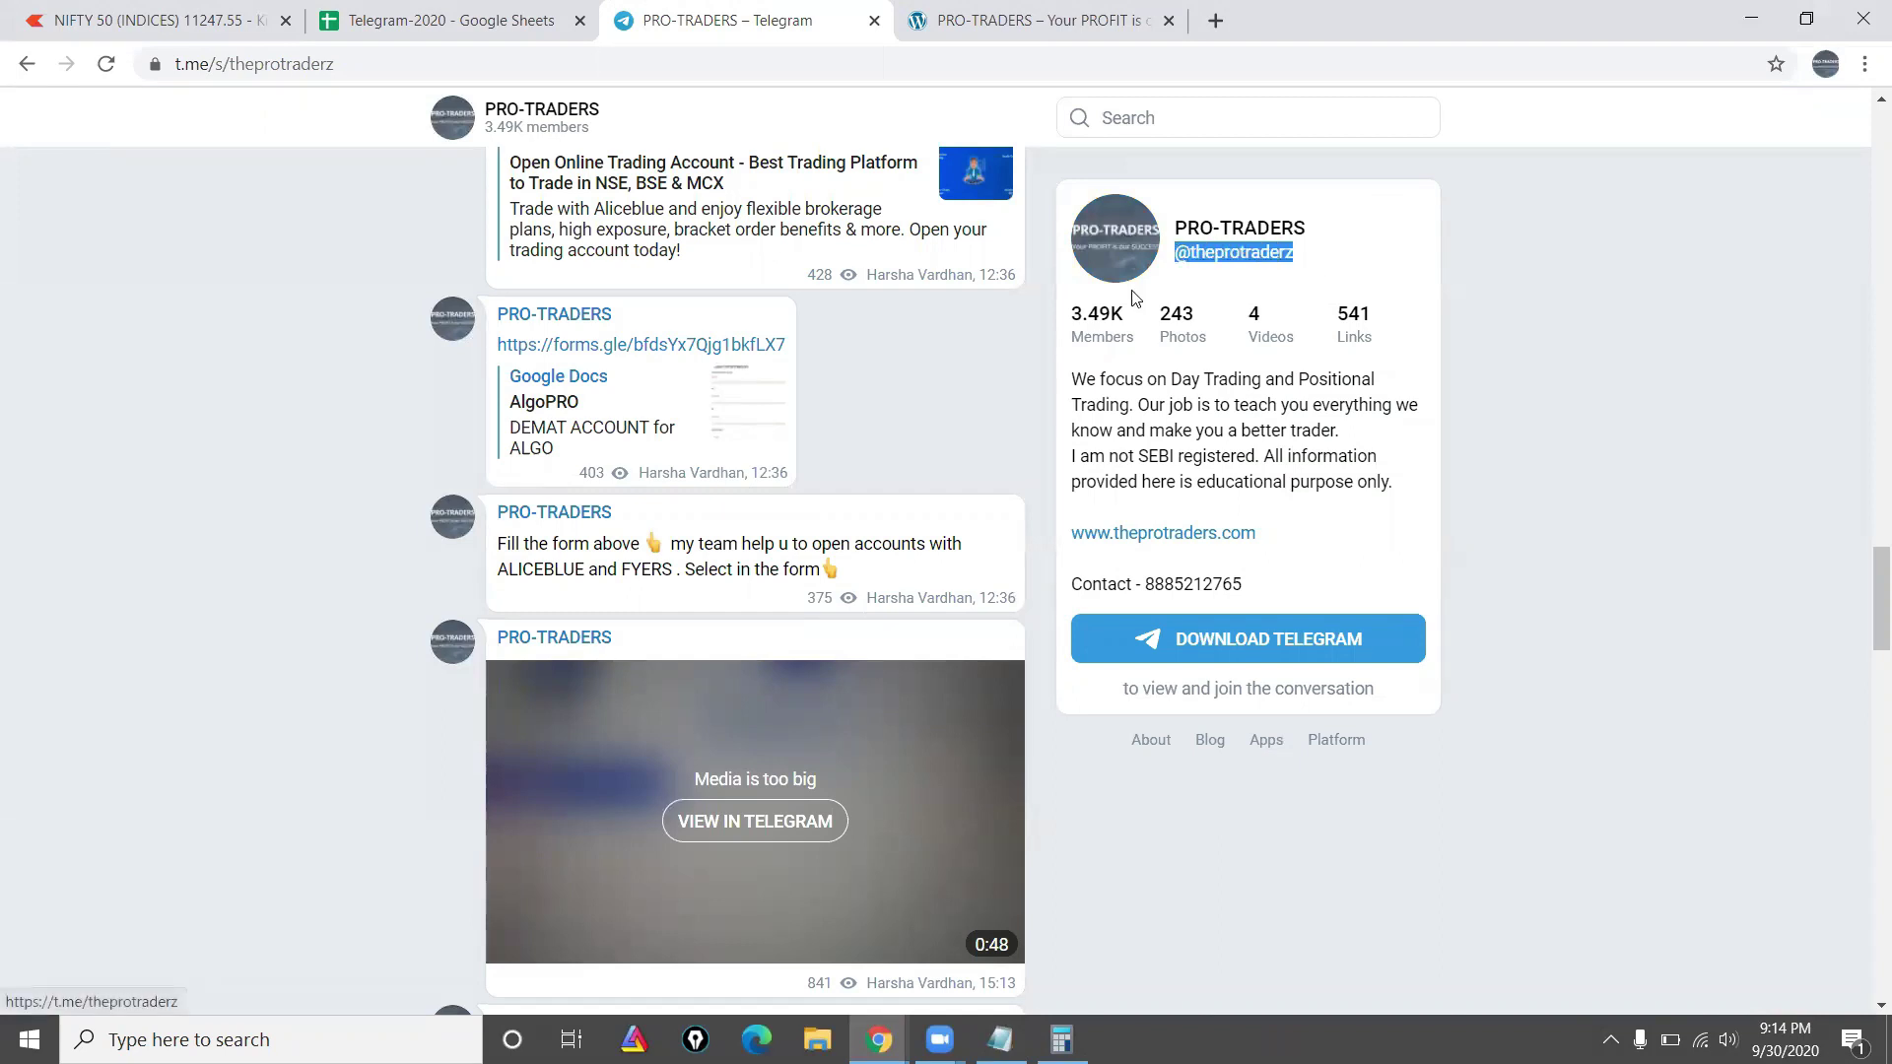
{"action": "left_click", "coordinate": [918, 14]}
{"action": "left_click", "coordinate": [694, 14]}
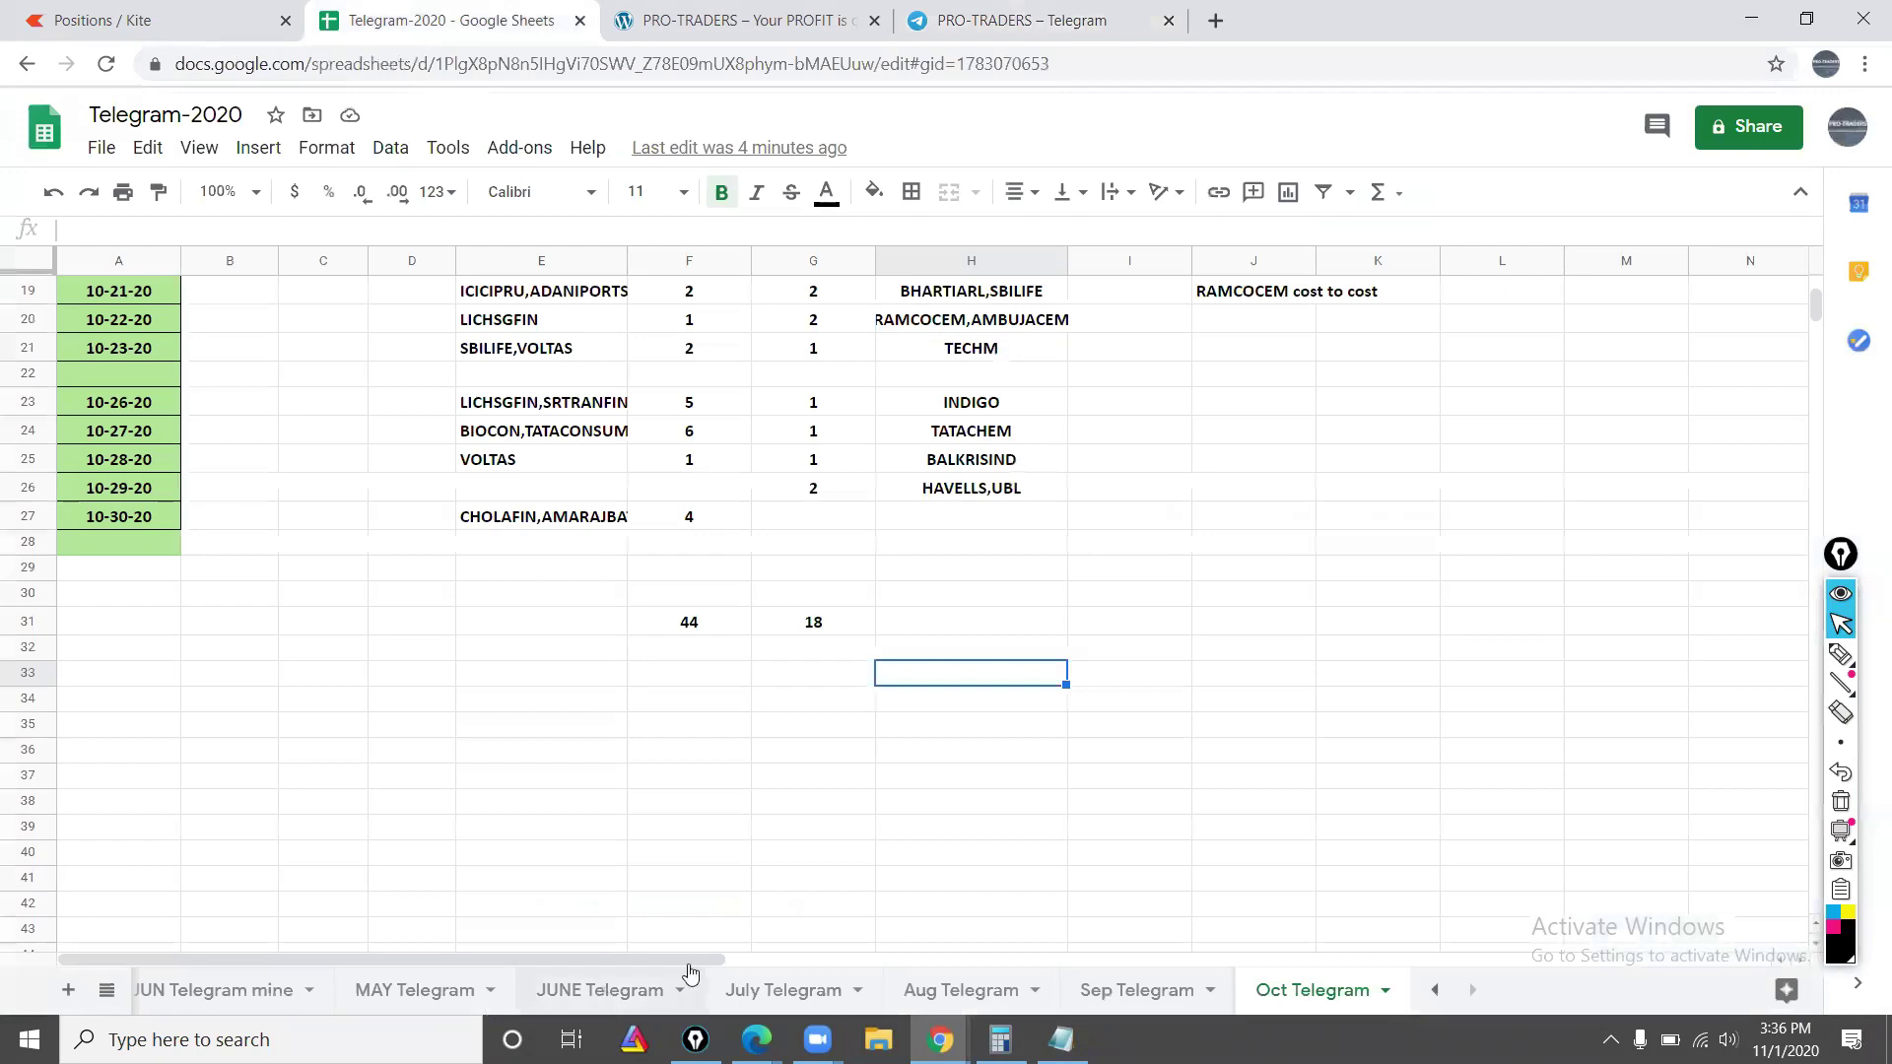
Step: Go up the Oct Telegram sheet from the late-October rows to the column headers
{"action": "left_click", "coordinate": [1249, 514]}
{"action": "key", "text": "Up"}
{"action": "key", "text": "Up"}
{"action": "key", "text": "Up"}
{"action": "key", "text": "Up"}
{"action": "key", "text": "Up"}
{"action": "key", "text": "Up"}
{"action": "key", "text": "Up"}
{"action": "key", "text": "Up"}
{"action": "key", "text": "Up"}
{"action": "key", "text": "Up"}
{"action": "key", "text": "Up"}
{"action": "key", "text": "Up"}
{"action": "key", "text": "Up"}
{"action": "key", "text": "Up"}
{"action": "key", "text": "Up"}
{"action": "key", "text": "Up"}
{"action": "key", "text": "Up"}
{"action": "key", "text": "Up"}
{"action": "key", "text": "Up"}
{"action": "key", "text": "Up"}
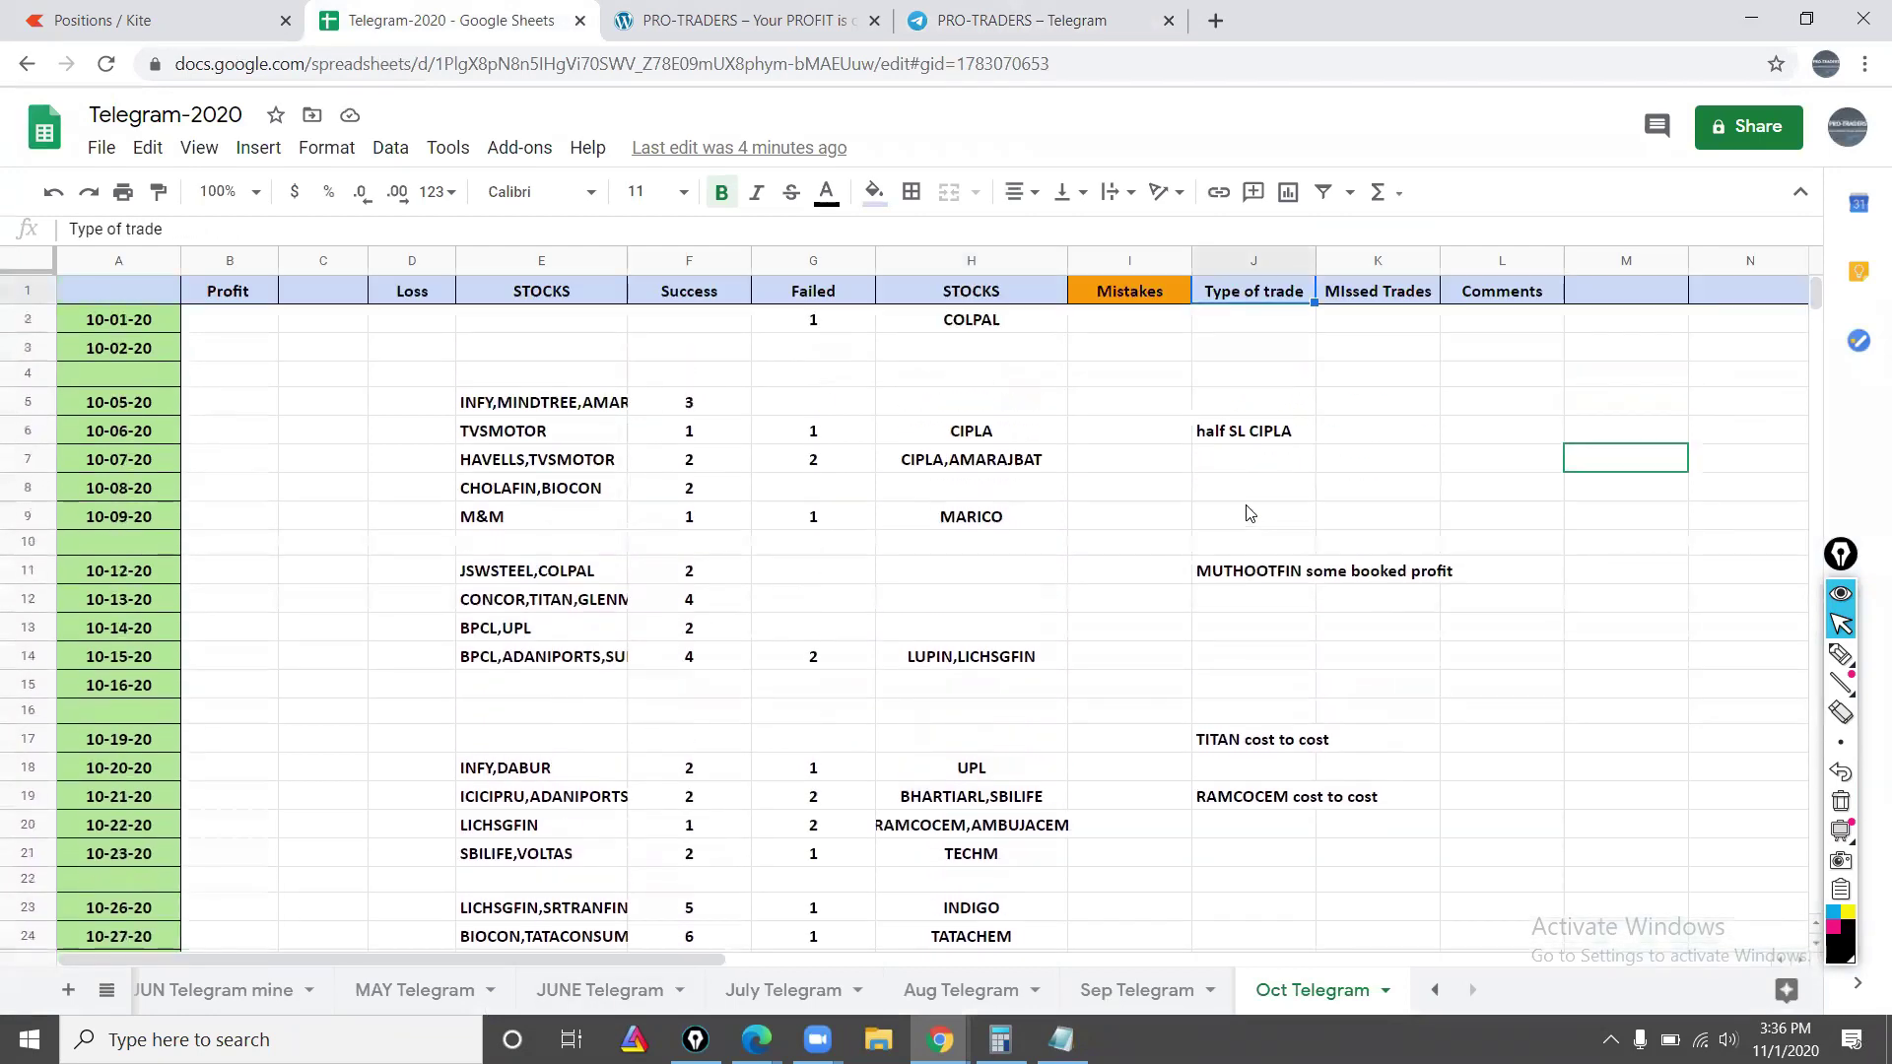
{"action": "left_click", "coordinate": [1079, 38]}
{"action": "left_click", "coordinate": [404, 37]}
Step: Point out the success cell, failed stock, failed count and date of the 10-01-20 row
{"action": "left_click", "coordinate": [710, 328]}
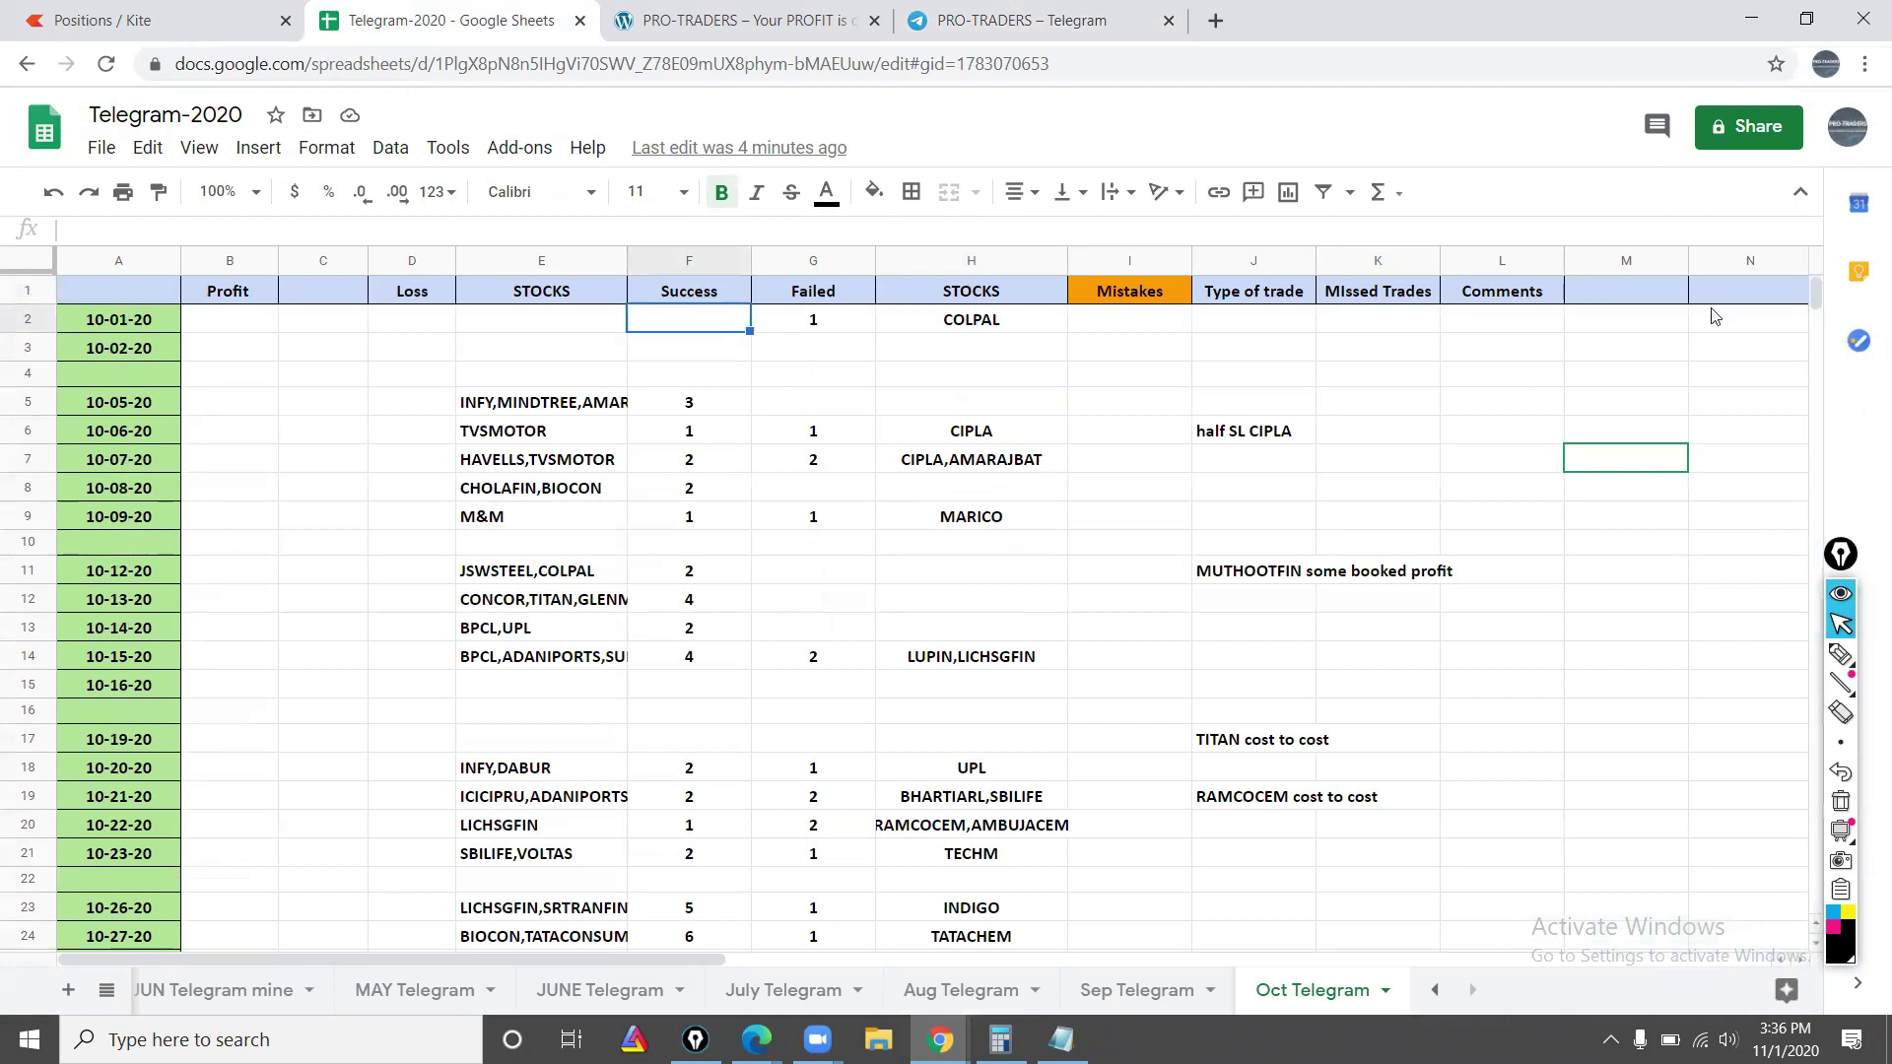
{"action": "left_click", "coordinate": [939, 325]}
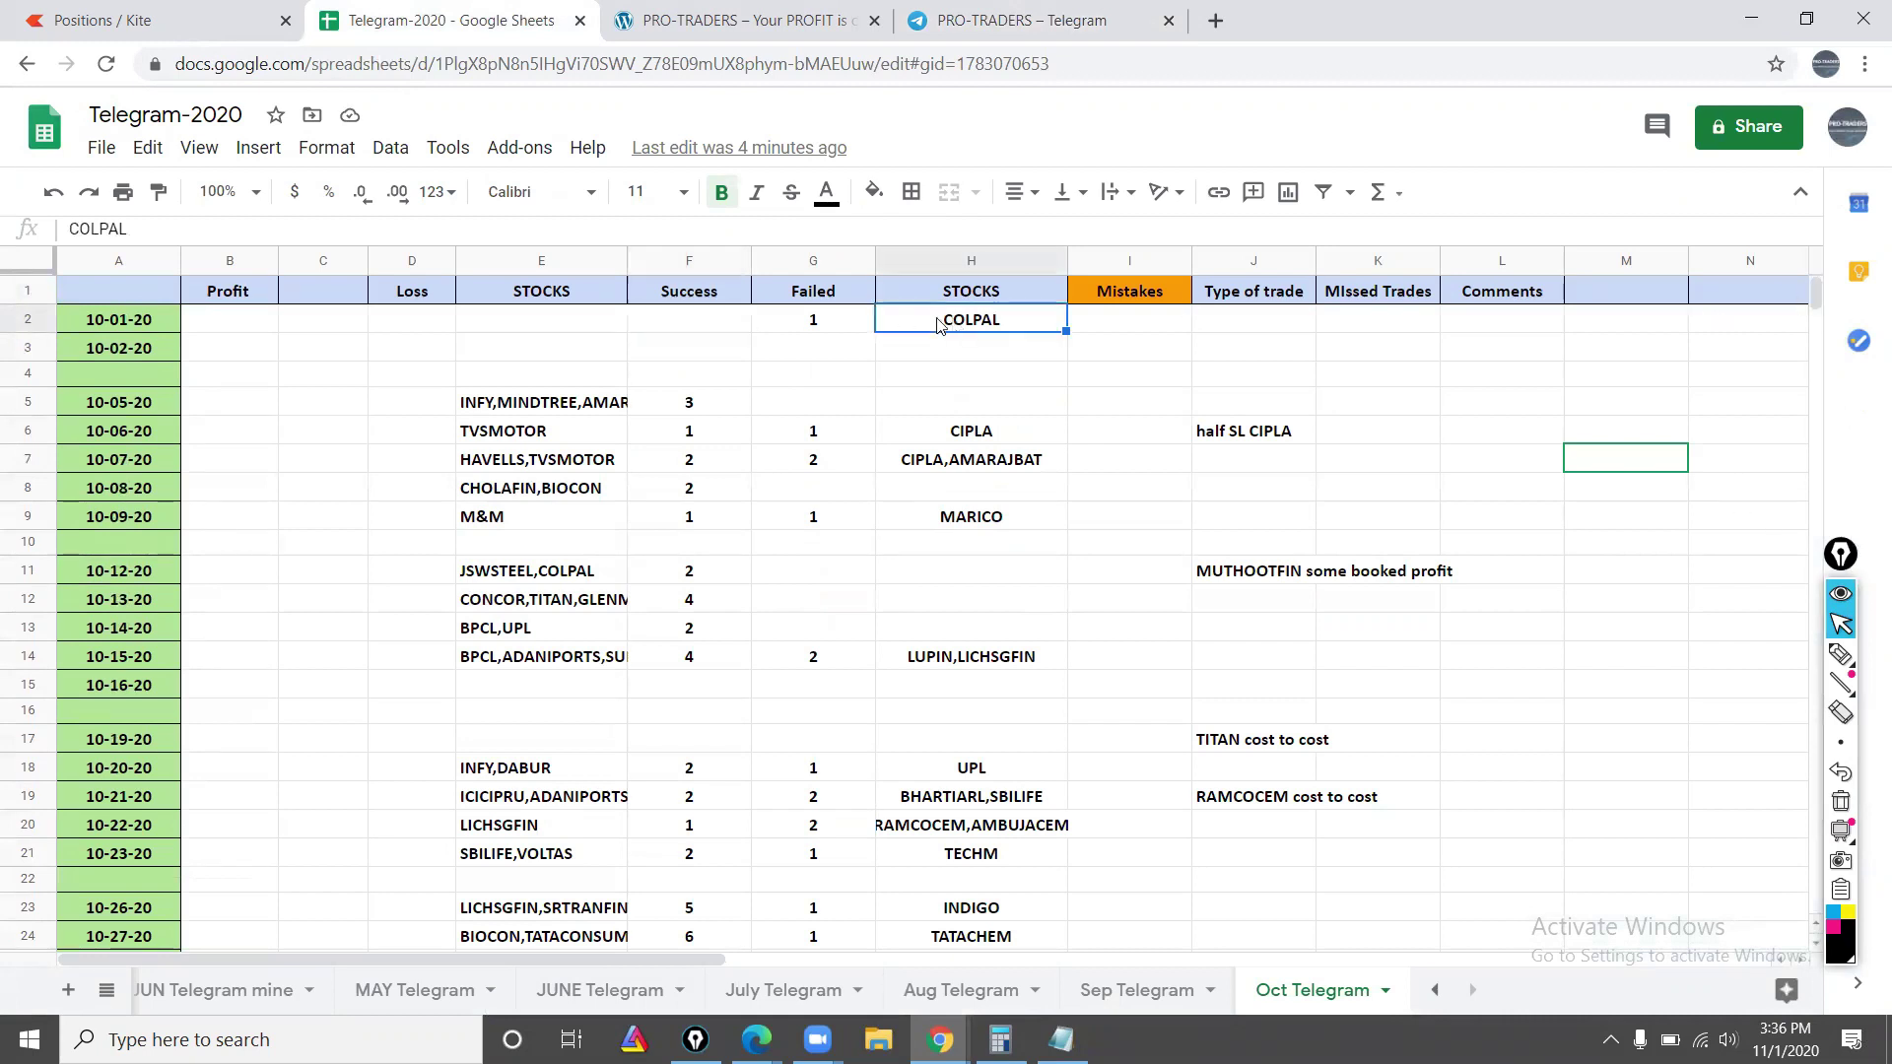
{"action": "left_click", "coordinate": [821, 326]}
{"action": "left_click", "coordinate": [149, 328]}
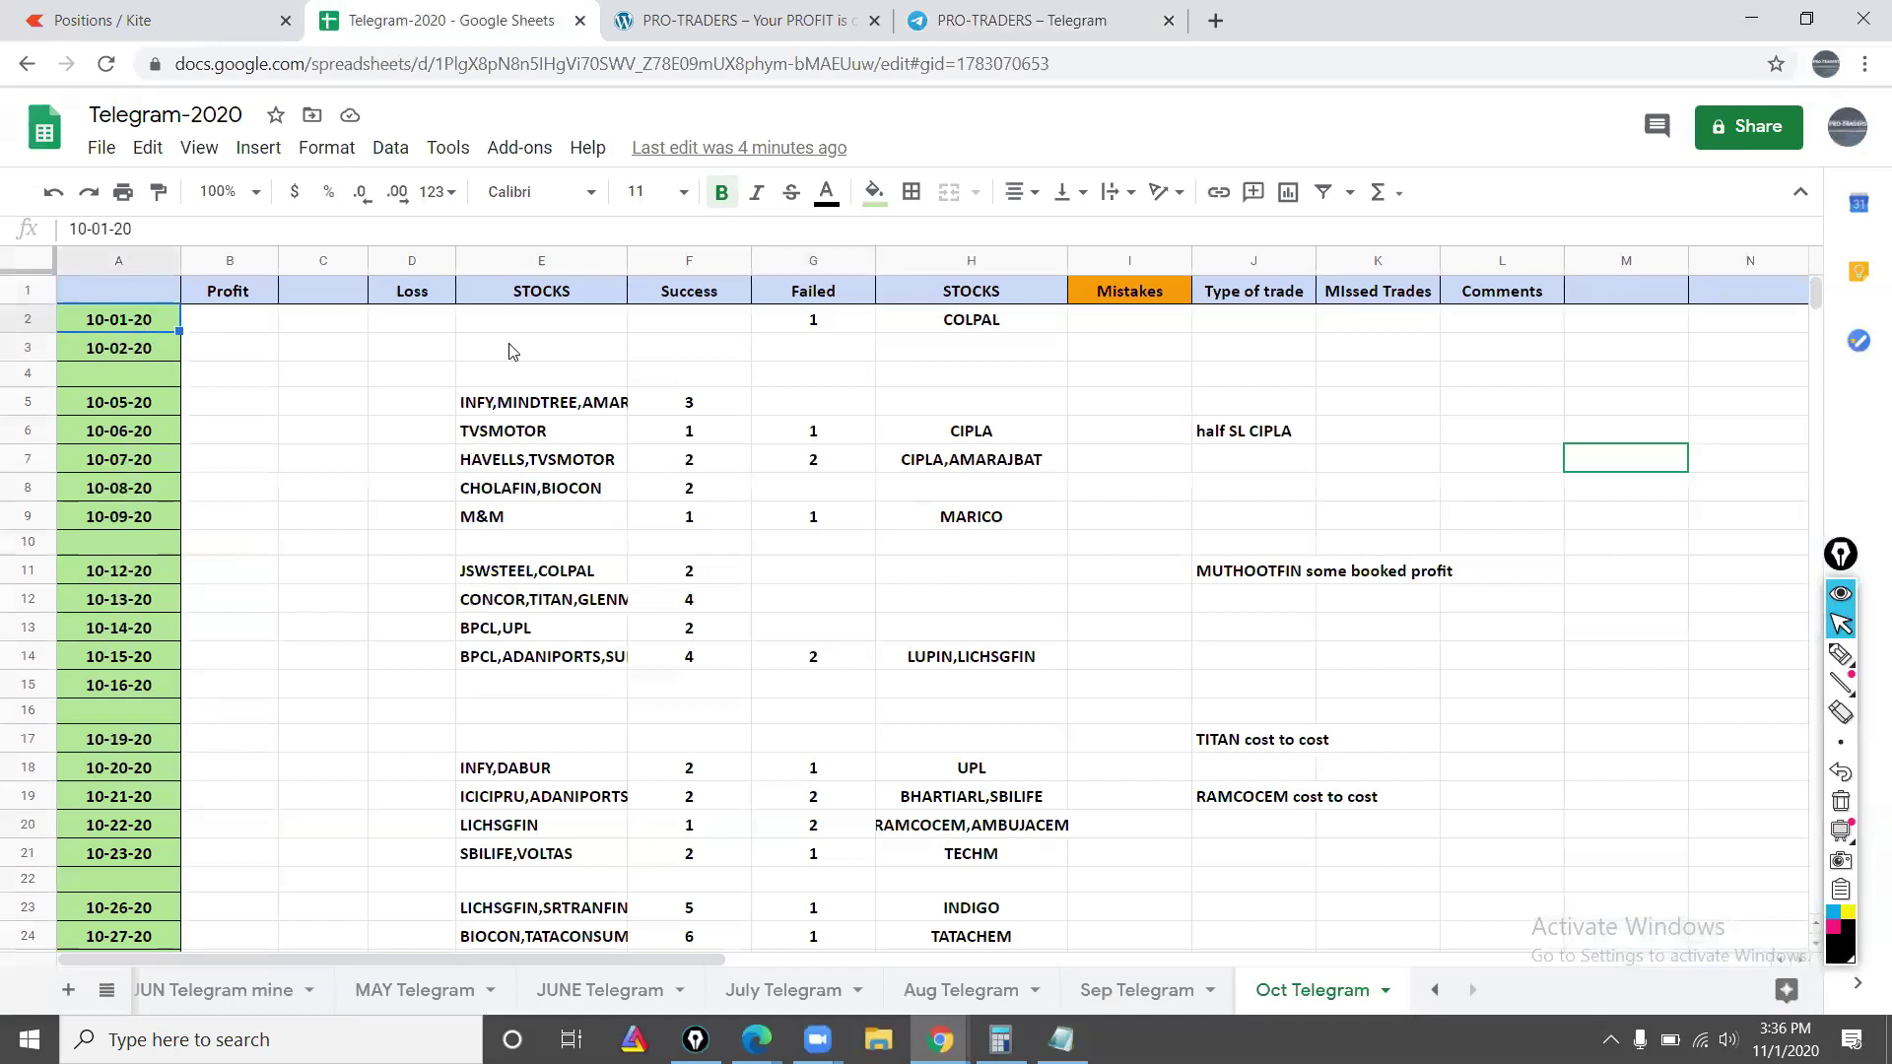
Step: Examine the successful stocks for 10-05-20 and the 10-06-20 row across to its Type of trade note
{"action": "left_click", "coordinate": [579, 409]}
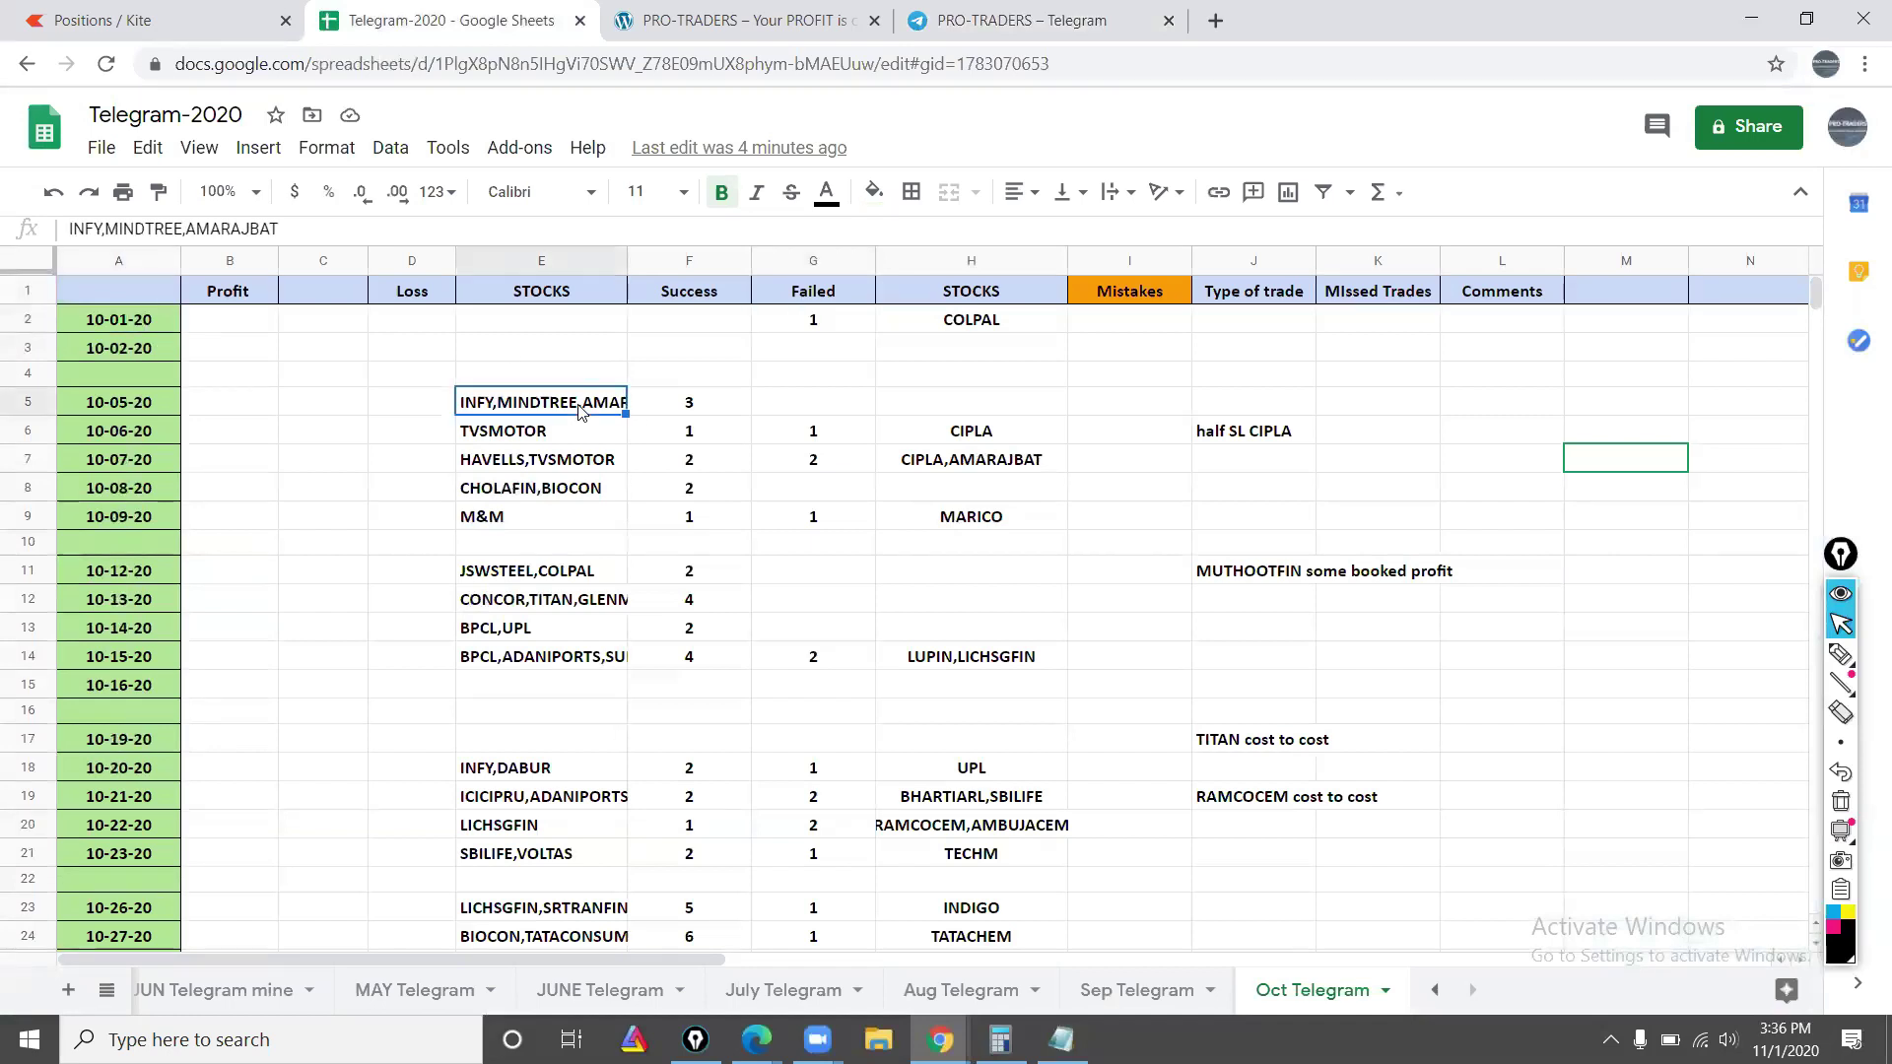
{"action": "key", "text": "Down"}
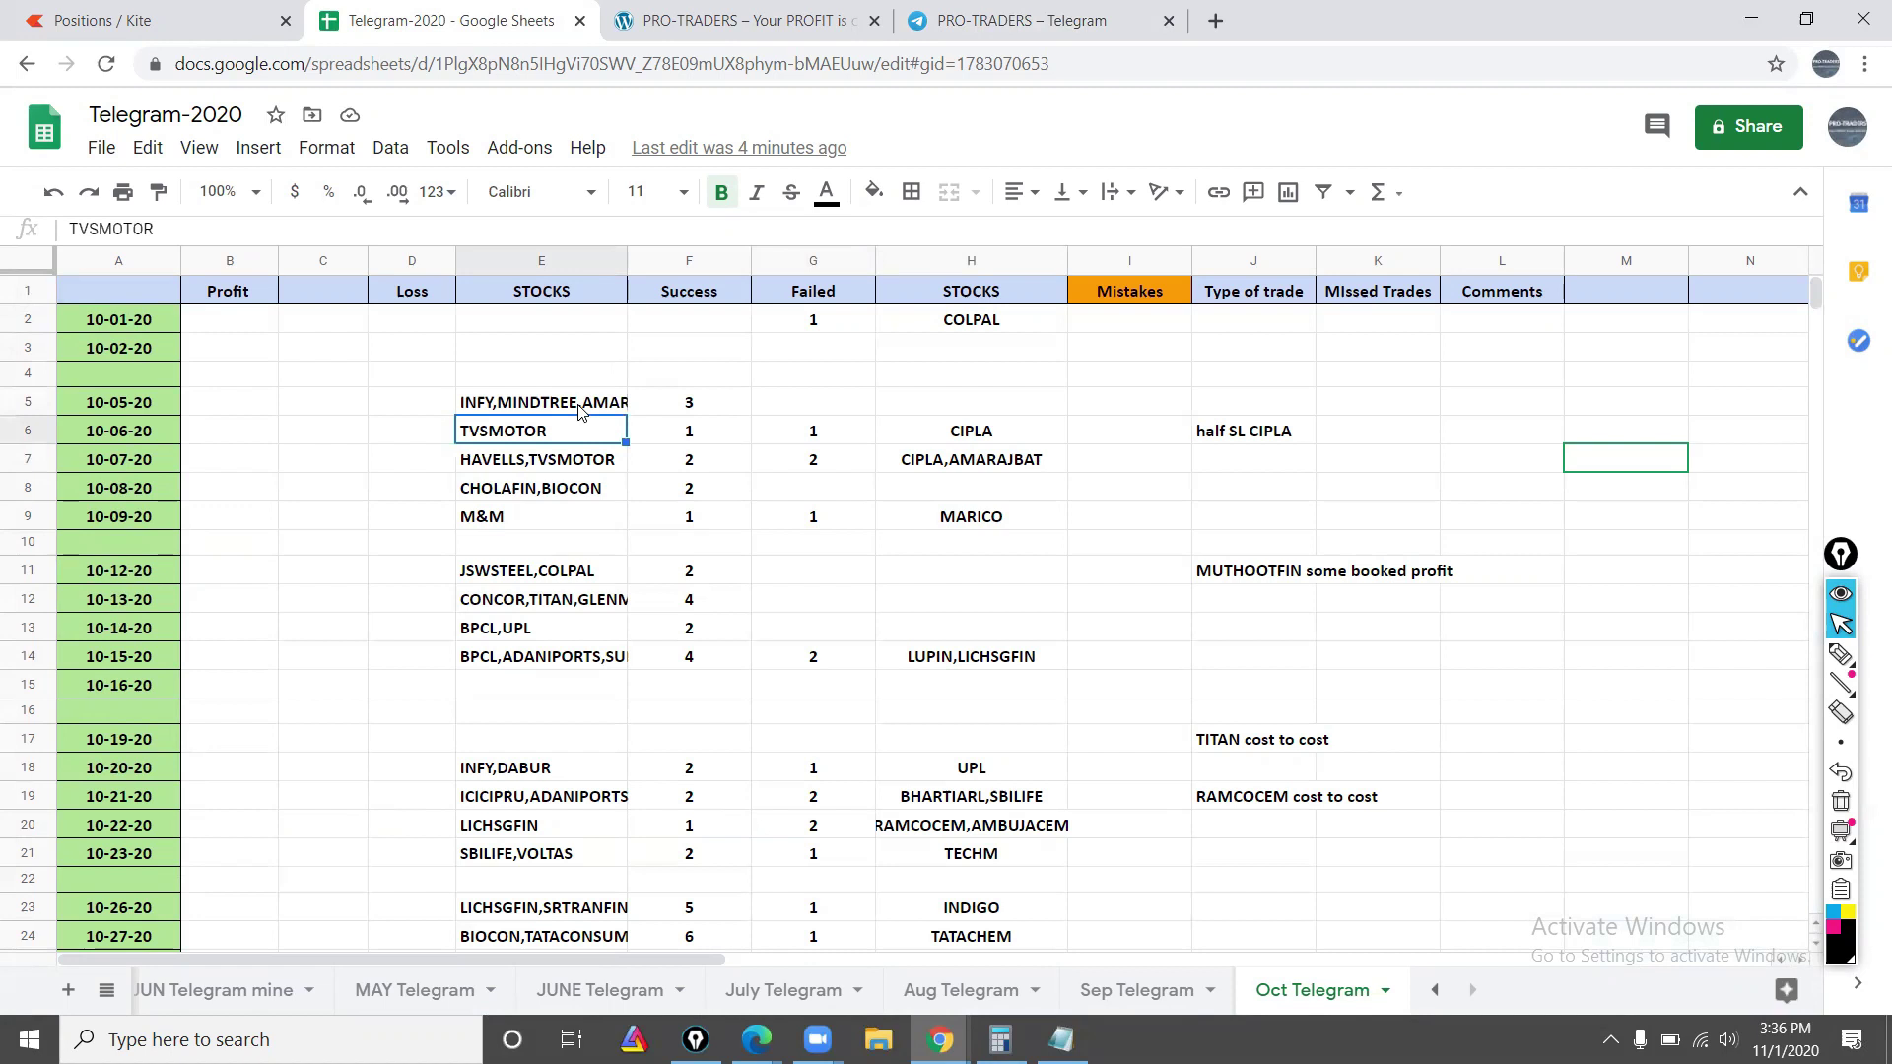
{"action": "key", "text": "Right"}
{"action": "key", "text": "Right"}
{"action": "key", "text": "Right"}
{"action": "key", "text": "Right"}
{"action": "key", "text": "Right"}
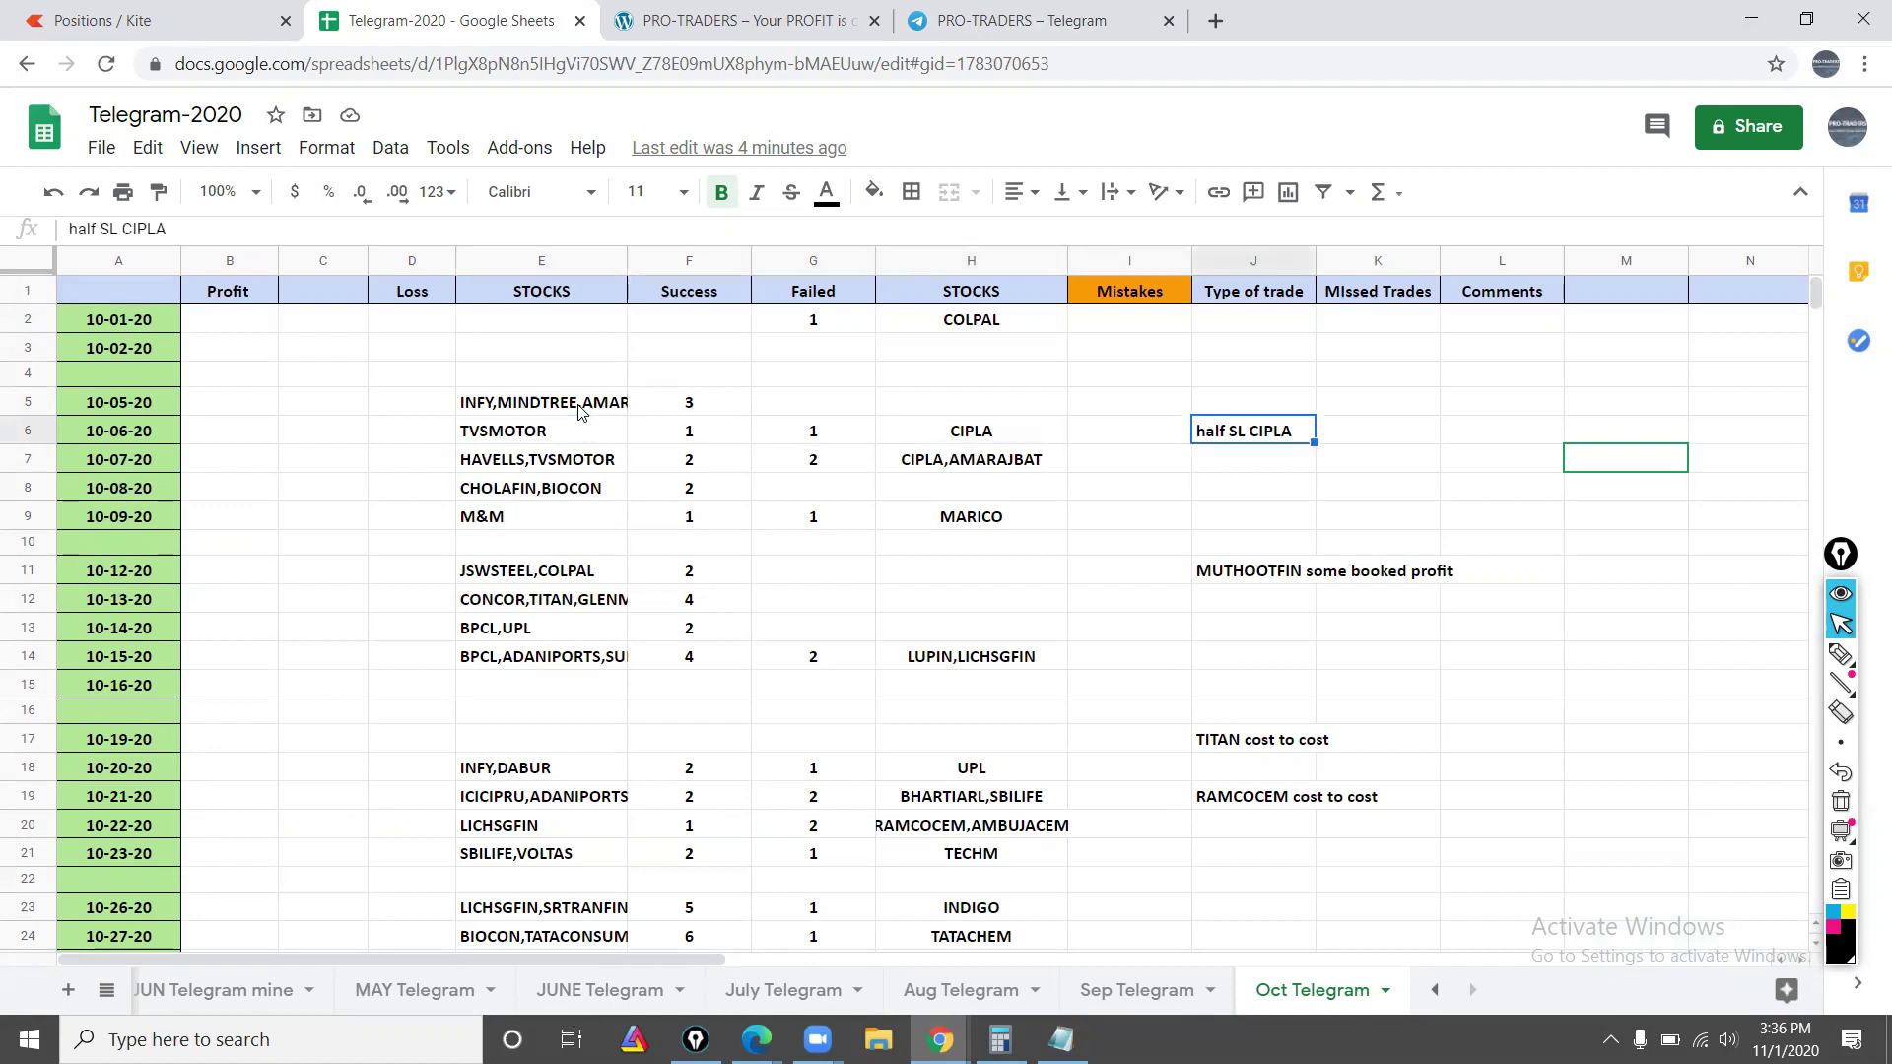
{"action": "key", "text": "Left"}
{"action": "key", "text": "Left"}
{"action": "key", "text": "Left"}
{"action": "key", "text": "Left"}
{"action": "key", "text": "Left"}
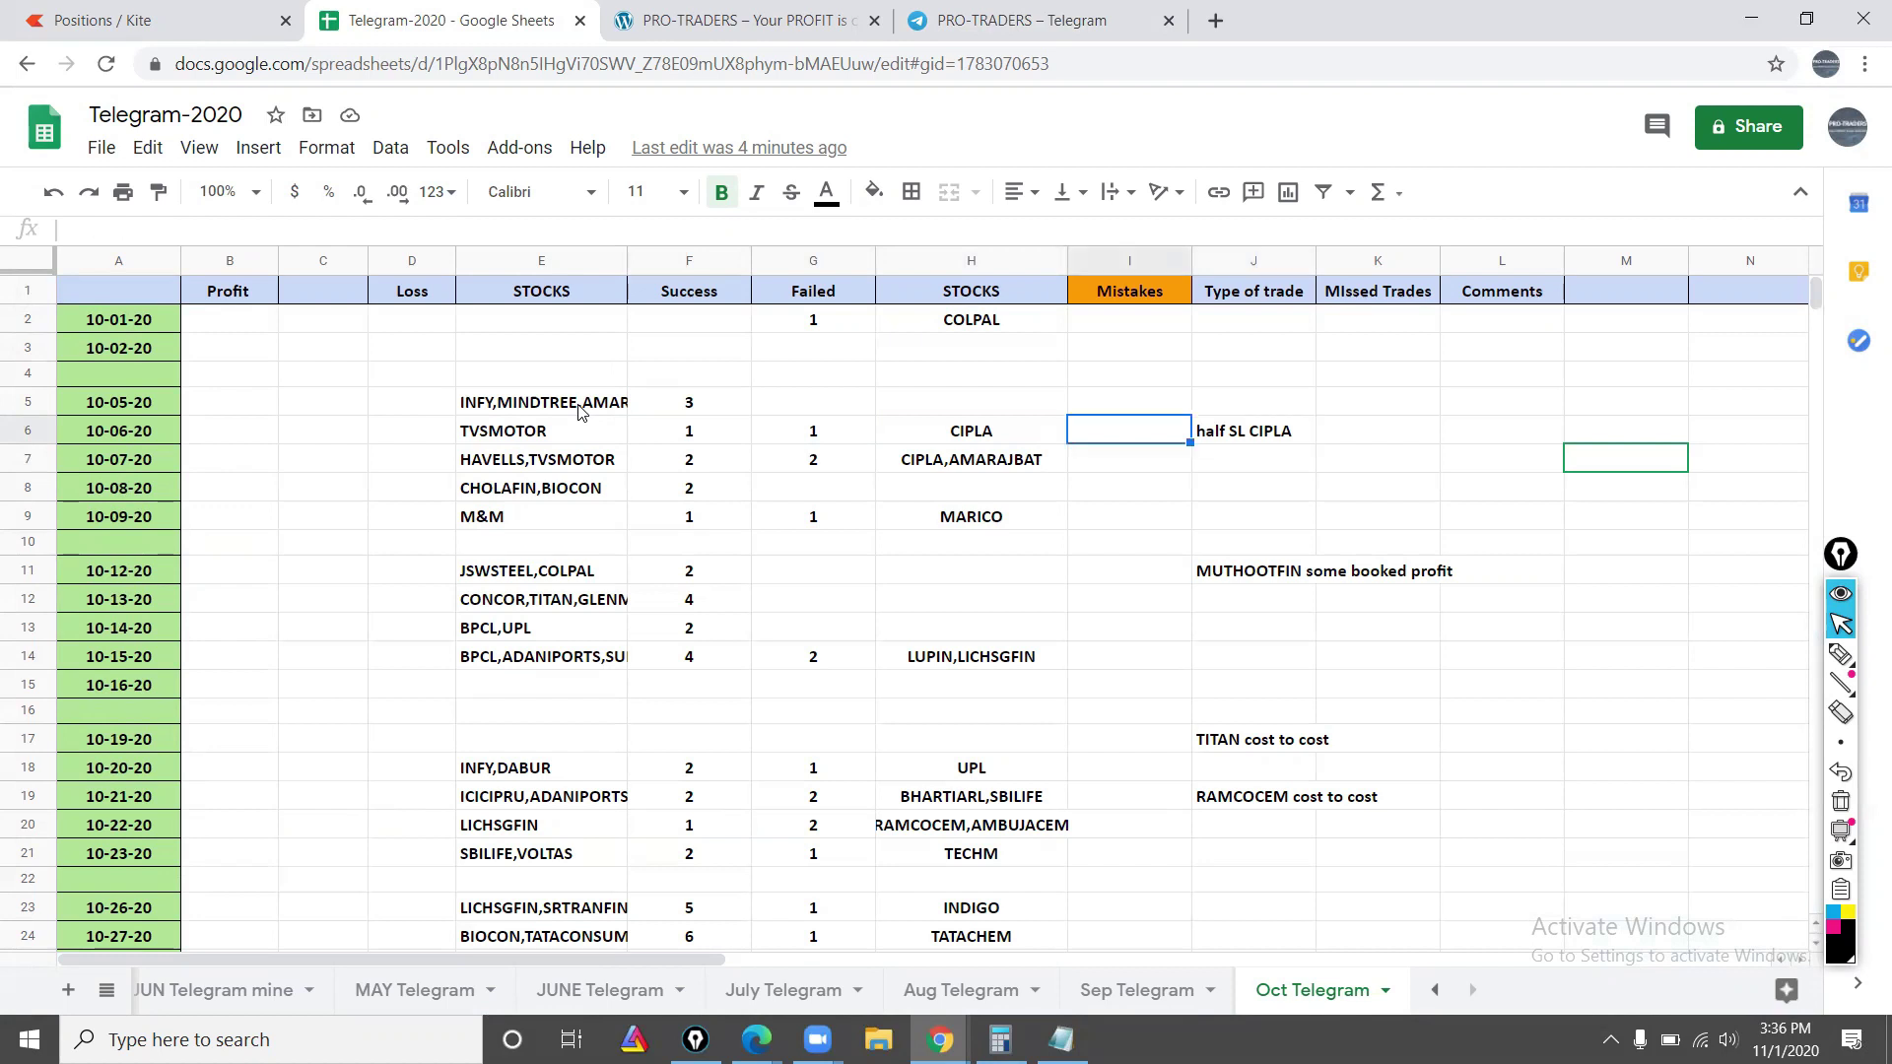
Step: Examine the success and failed entries from 10-07-20 down to the stocks for 10-13-20
{"action": "key", "text": "Down"}
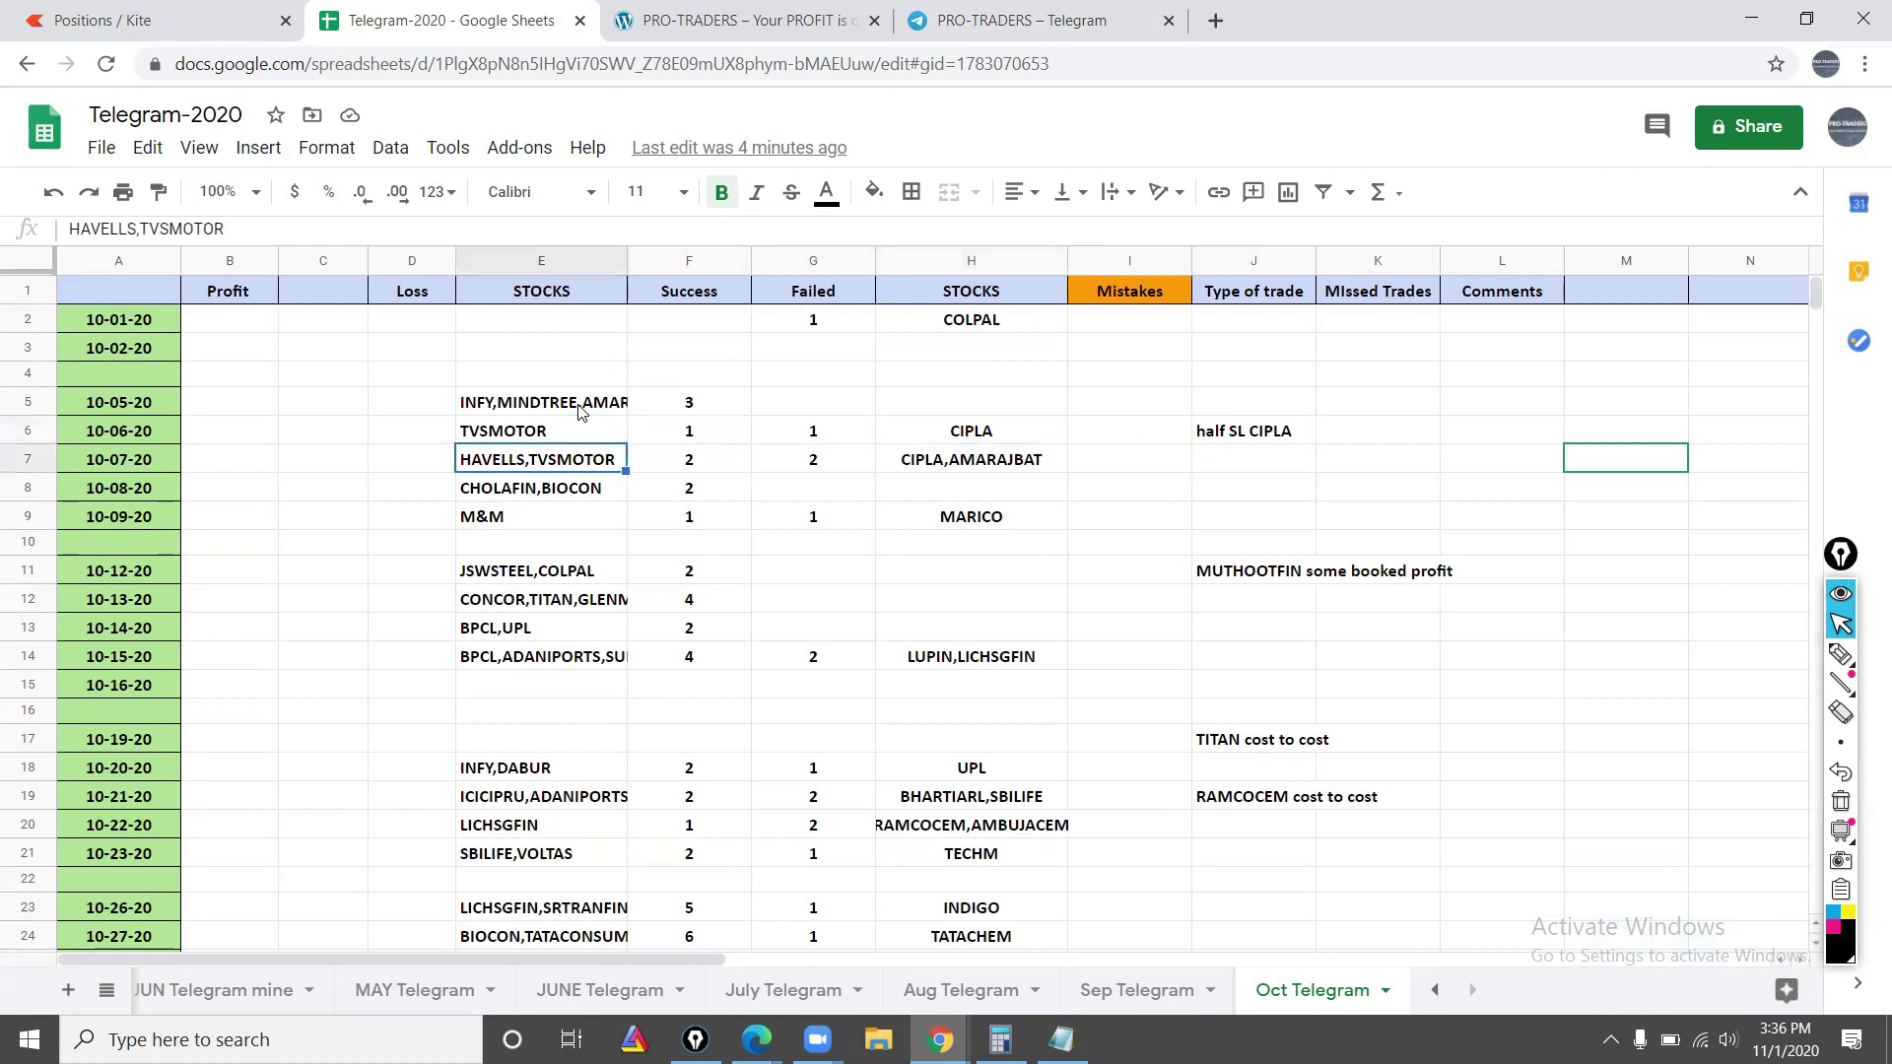
{"action": "key", "text": "Right"}
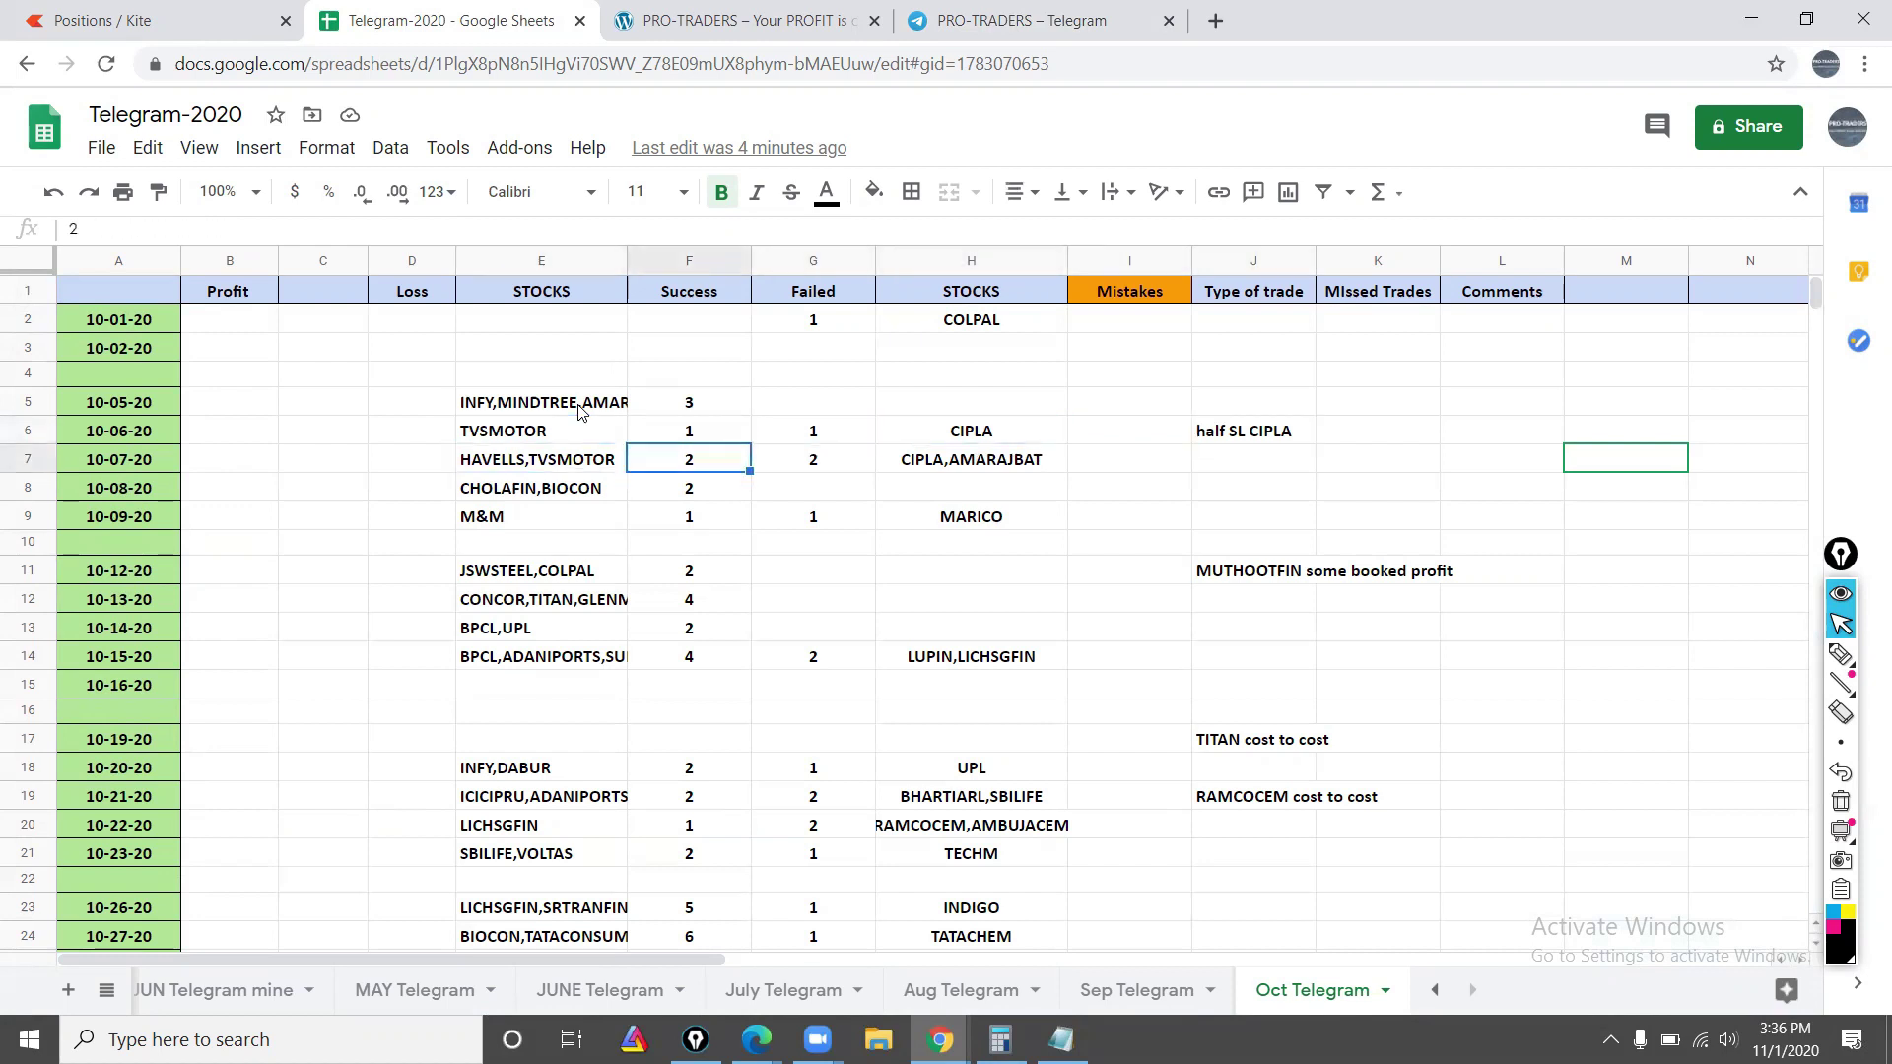
{"action": "key", "text": "Right"}
{"action": "key", "text": "Right"}
{"action": "key", "text": "Left"}
{"action": "key", "text": "Down"}
{"action": "key", "text": "Down"}
{"action": "key", "text": "Left"}
{"action": "key", "text": "Down"}
{"action": "key", "text": "Down"}
{"action": "key", "text": "Left"}
{"action": "key", "text": "Down"}
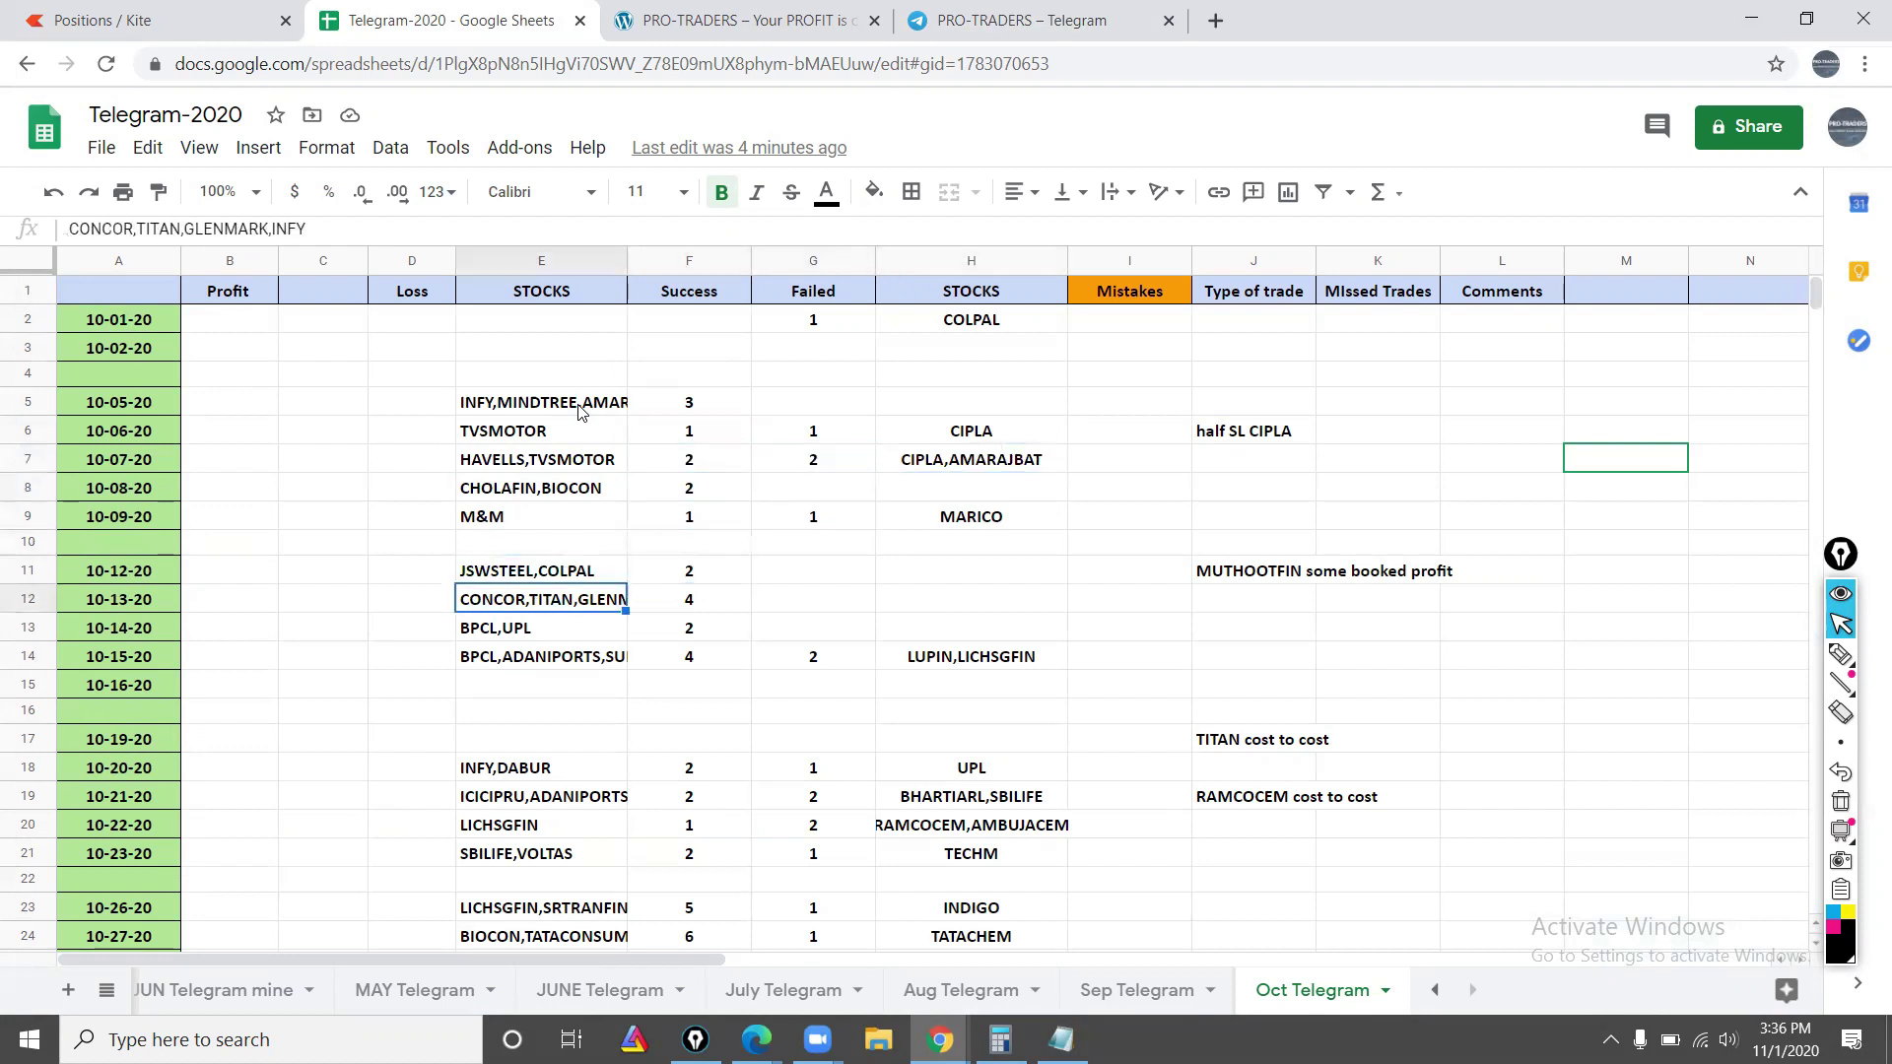
Step: Inspect the full list of successful stocks for 10-13-20, highlighting part of the text without changing it
{"action": "key", "text": "Right"}
{"action": "key", "text": "Right"}
{"action": "key", "text": "Left"}
{"action": "key", "text": "Left"}
{"action": "key", "text": "Up"}
{"action": "key", "text": "Down"}
{"action": "left_click", "coordinate": [198, 229]}
{"action": "left_click_drag", "start_coordinate": [307, 229], "coordinate": [158, 229]}
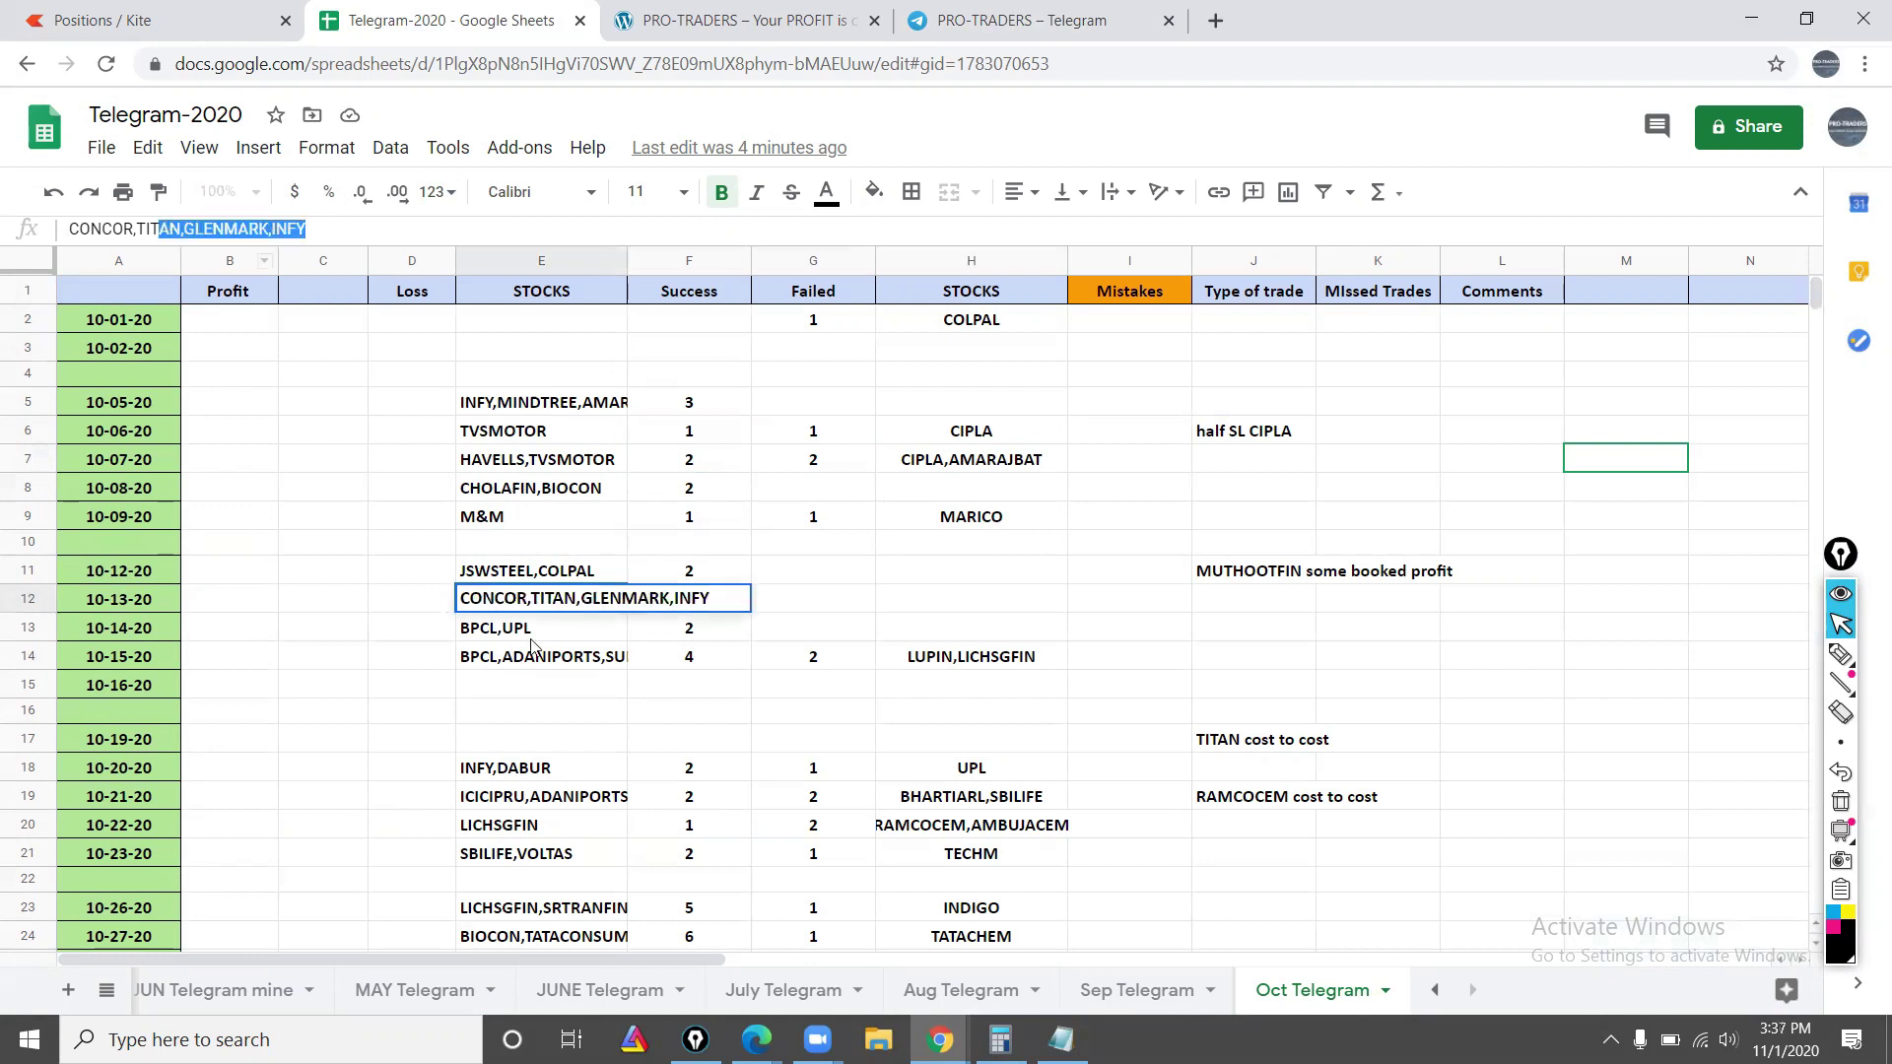
{"action": "key", "text": "Return"}
Step: Review the 10-15-20 success and failed entries, plus the Type of trade note for 10-19-20
{"action": "key", "text": "Down"}
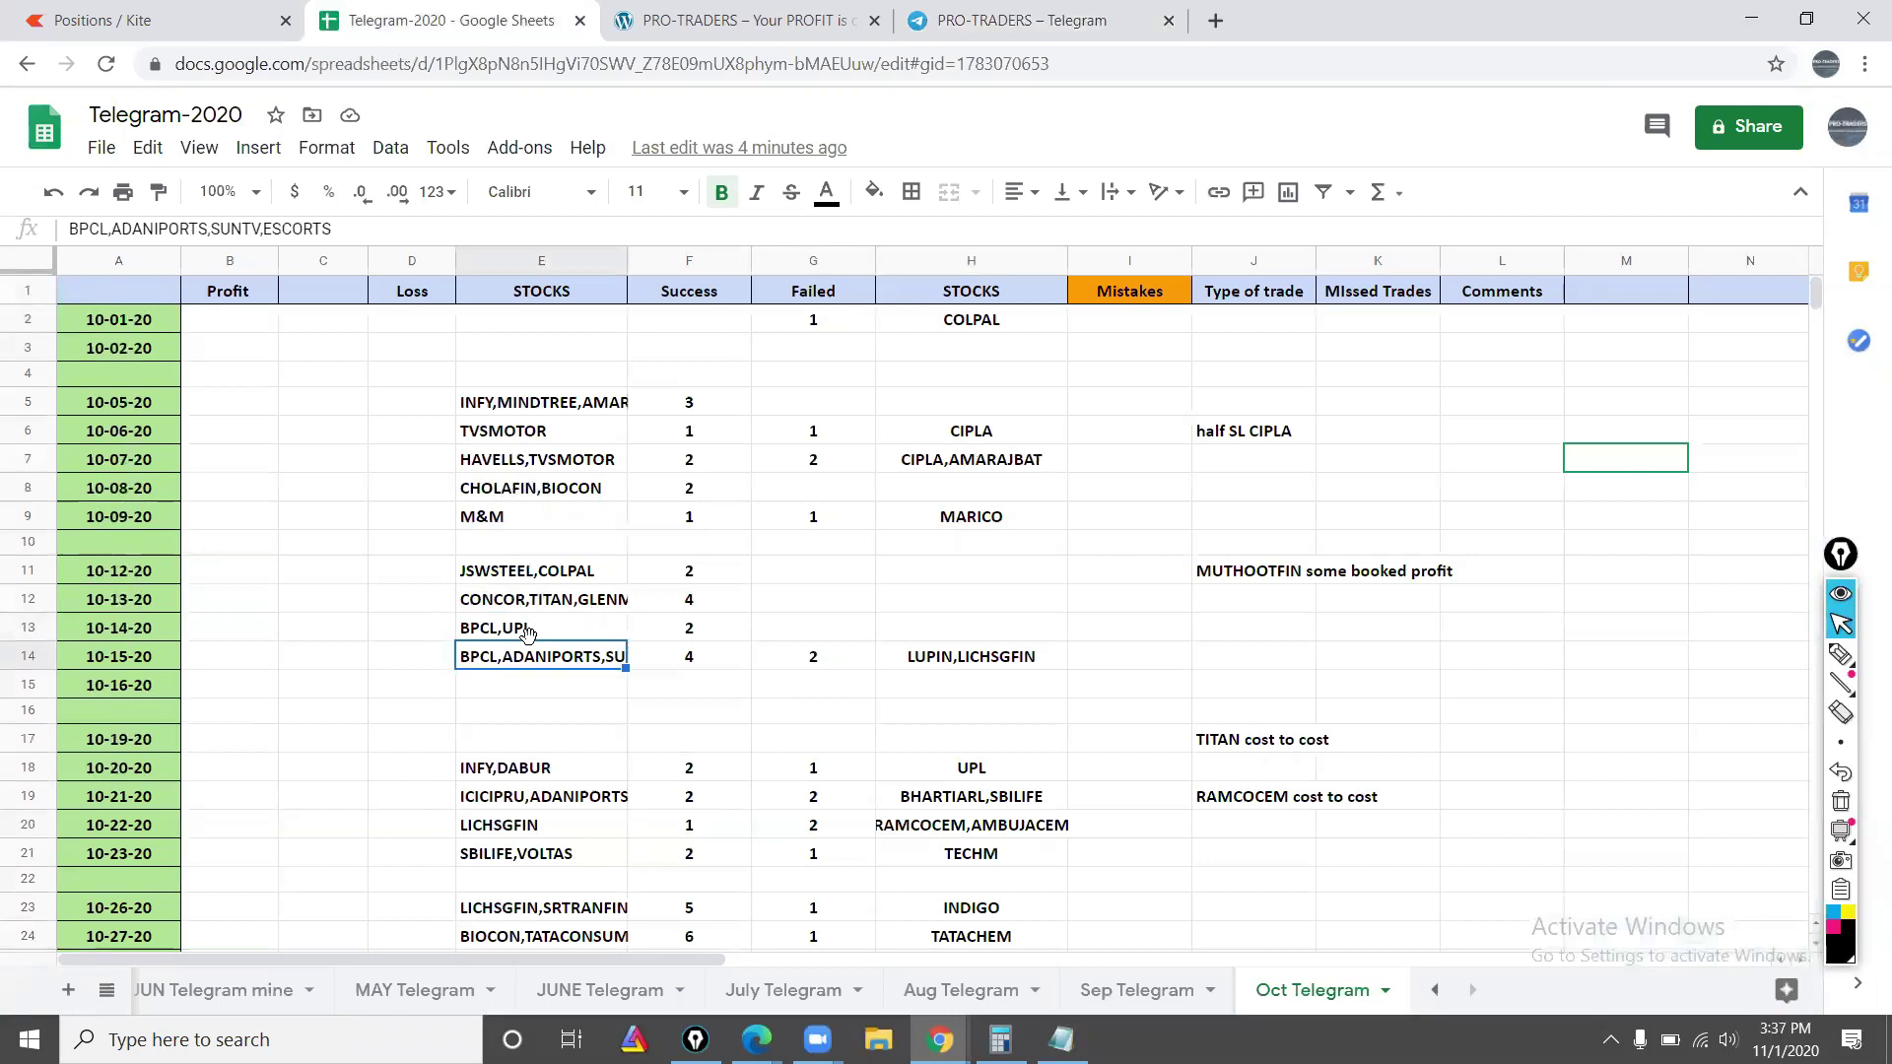
{"action": "key", "text": "Right"}
{"action": "key", "text": "Right"}
{"action": "key", "text": "Right"}
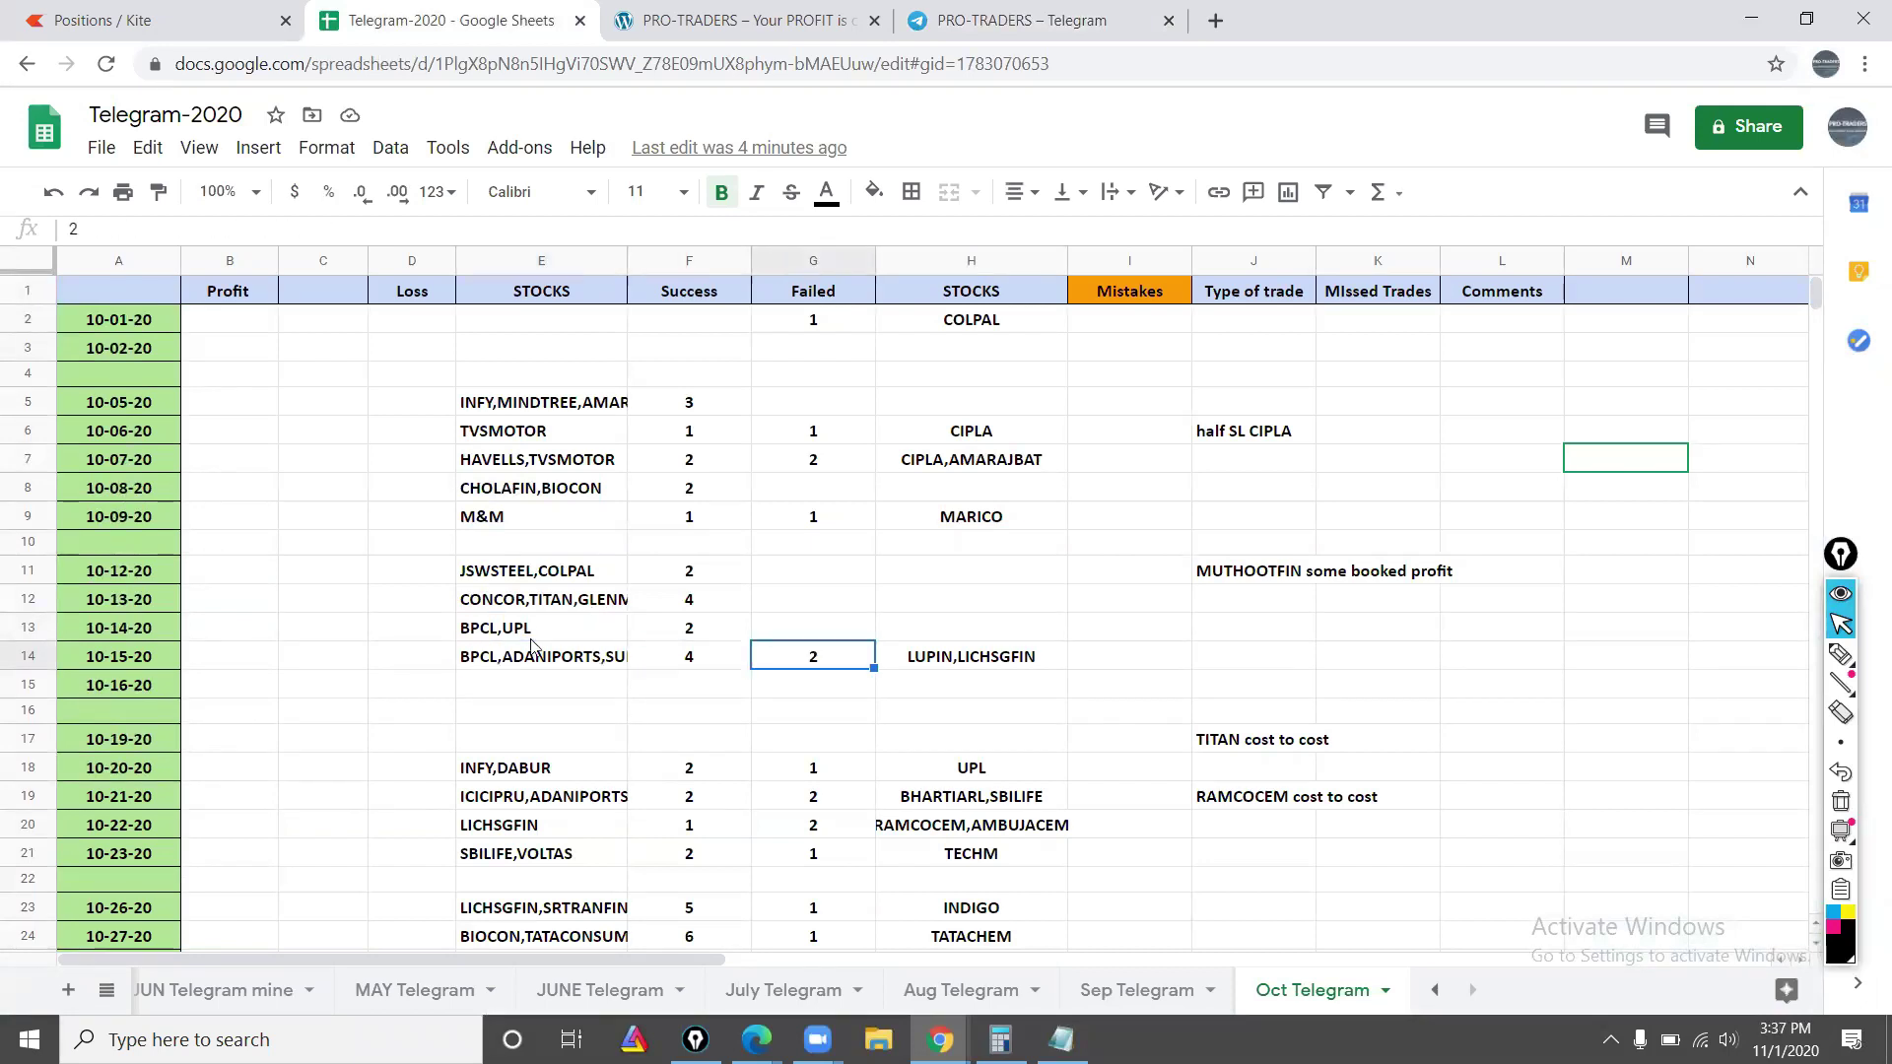
{"action": "key", "text": "Down"}
{"action": "key", "text": "Down"}
{"action": "key", "text": "Down"}
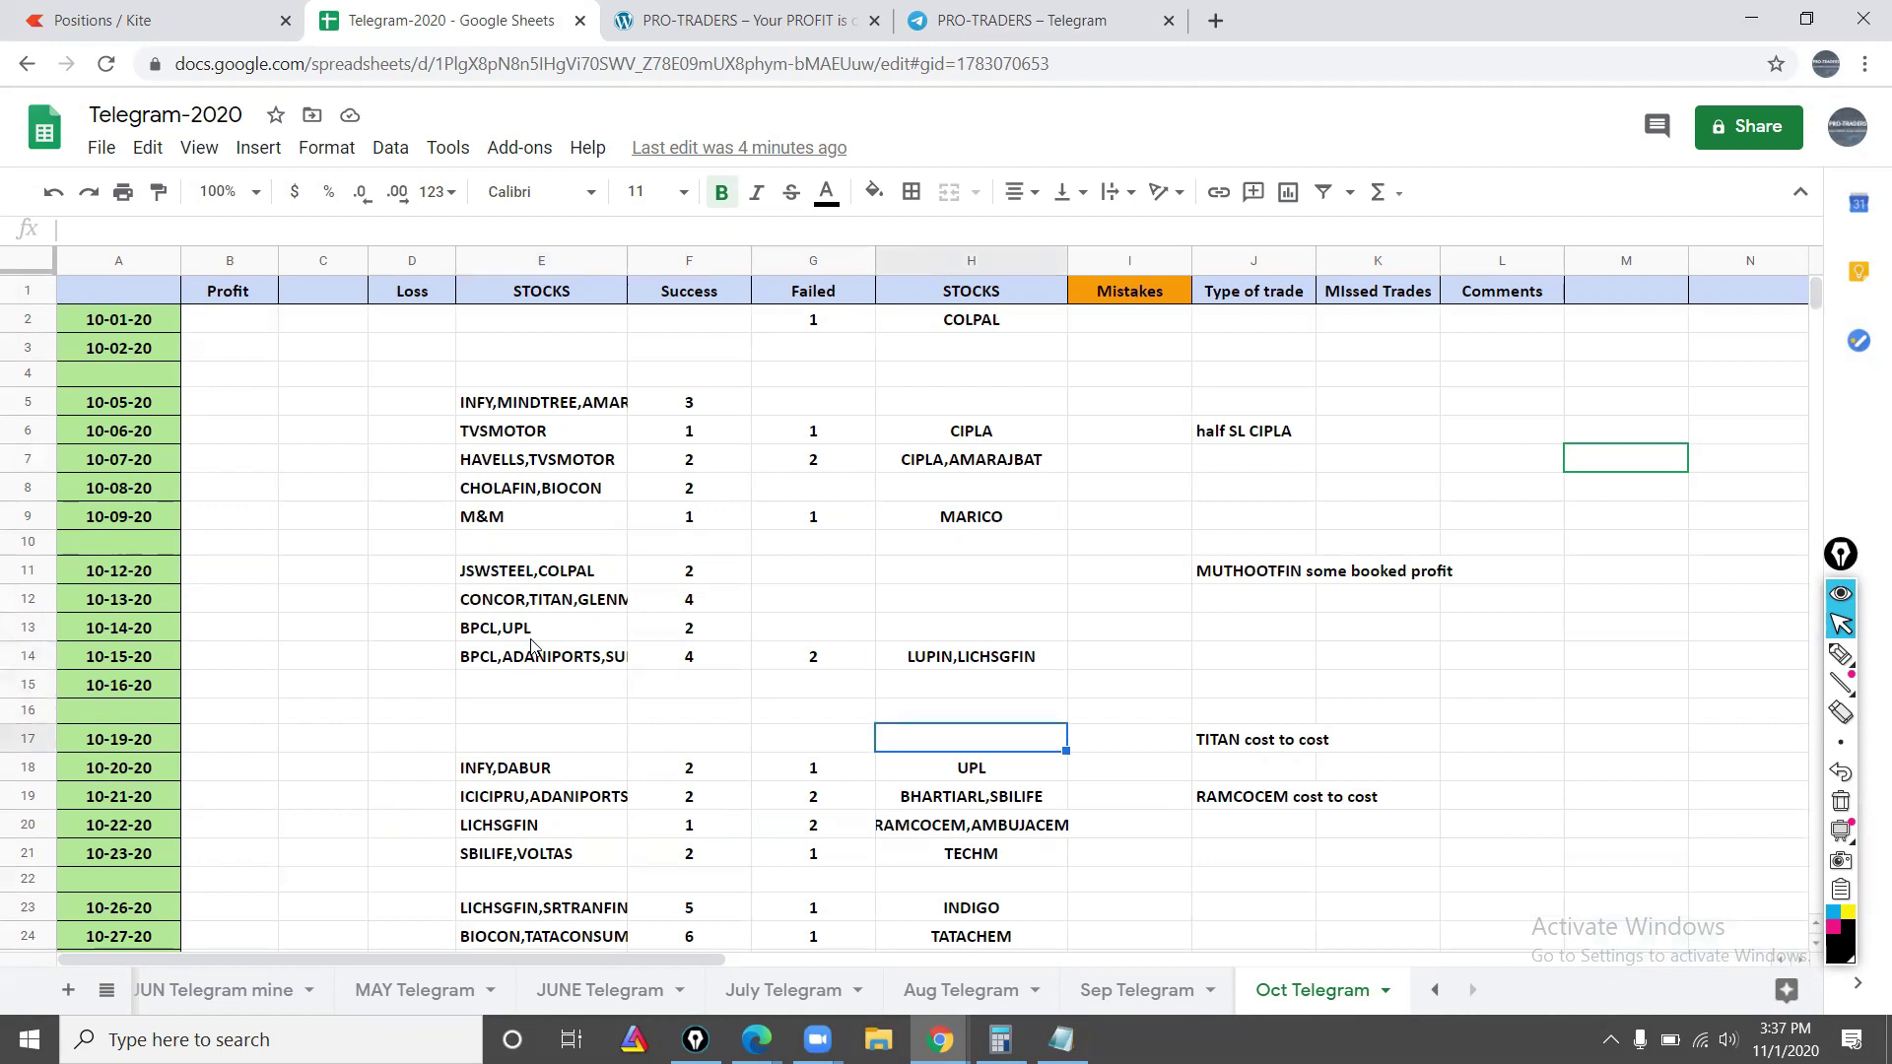
{"action": "key", "text": "Right"}
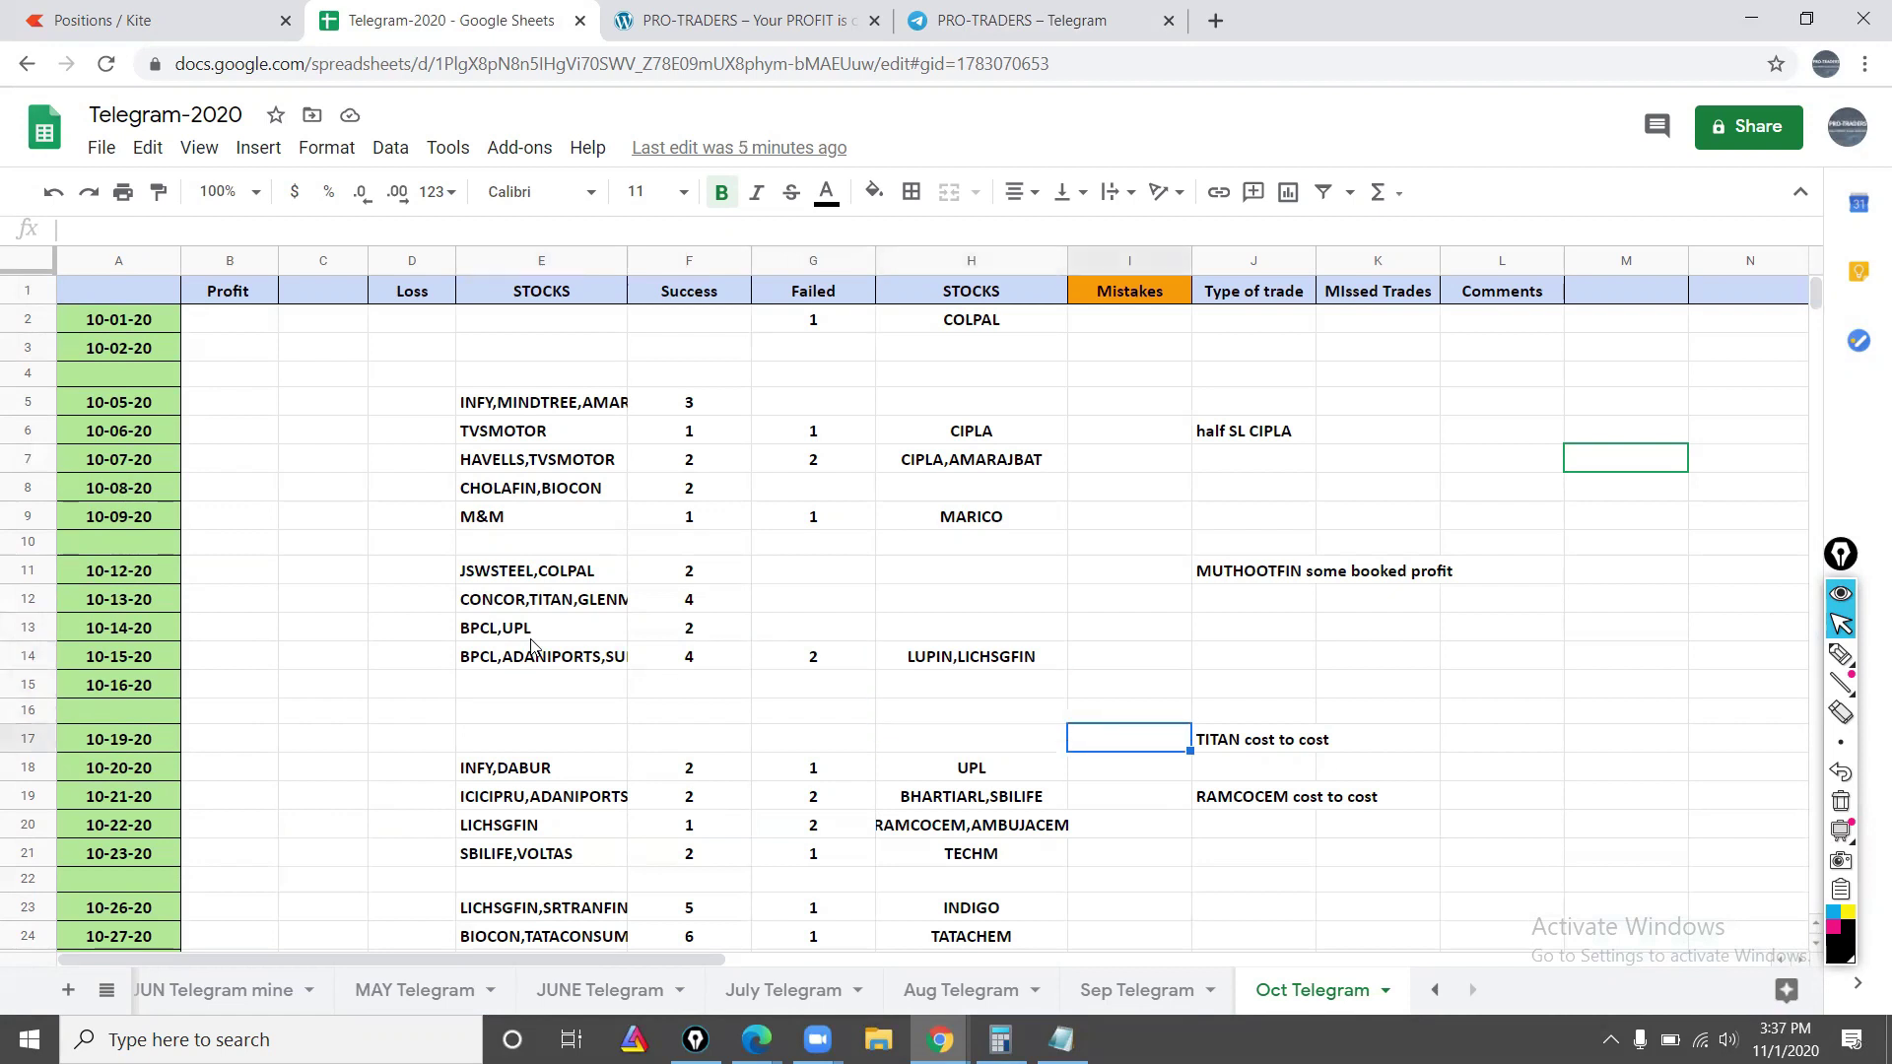
{"action": "key", "text": "Right"}
{"action": "key", "text": "Left"}
{"action": "key", "text": "Left"}
{"action": "key", "text": "Left"}
{"action": "key", "text": "Left"}
{"action": "key", "text": "Left"}
Step: Look through the successful stocks from 10-20-20 to the end of October and return to 10-22-20
{"action": "key", "text": "Down"}
{"action": "key", "text": "Down"}
{"action": "key", "text": "Down"}
{"action": "key", "text": "Down"}
{"action": "key", "text": "Down"}
{"action": "key", "text": "Down"}
{"action": "key", "text": "Down"}
{"action": "key", "text": "Down"}
{"action": "key", "text": "Down"}
{"action": "key", "text": "Down"}
{"action": "key", "text": "Down"}
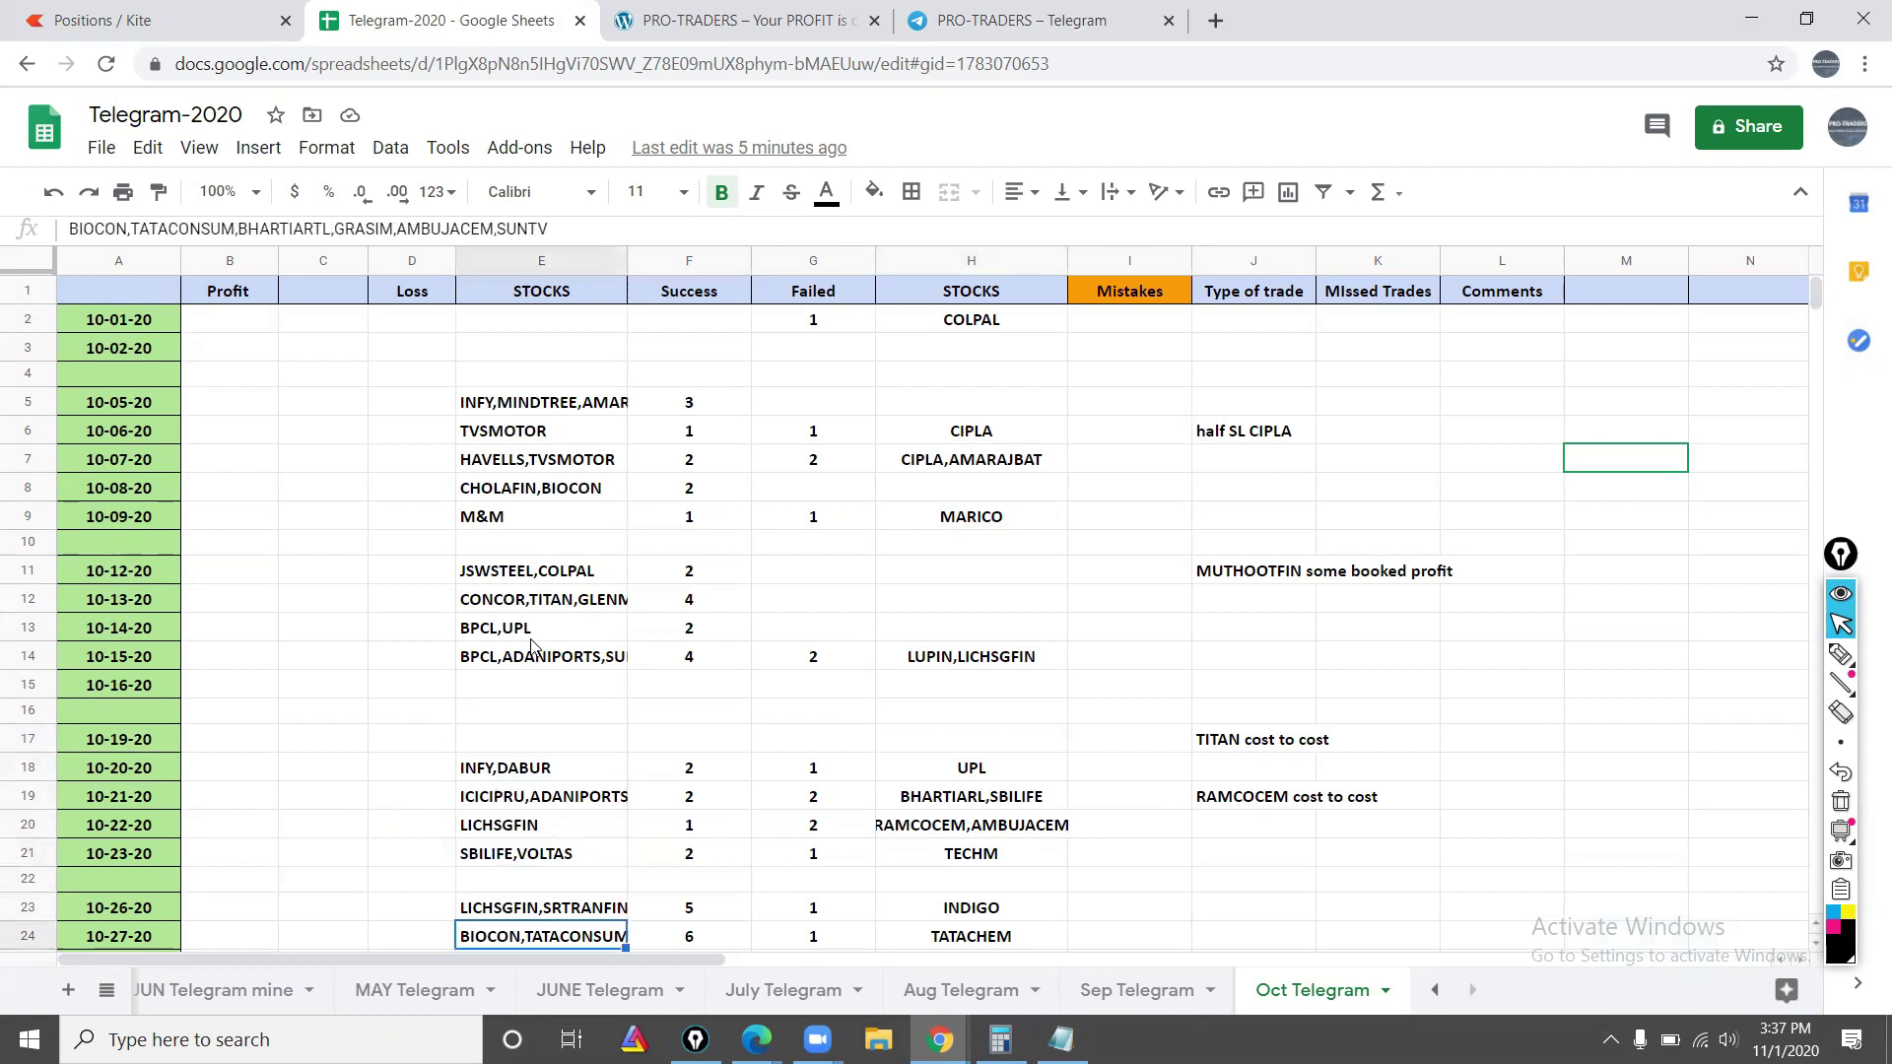
{"action": "key", "text": "Up"}
{"action": "key", "text": "Up"}
{"action": "key", "text": "Up"}
{"action": "key", "text": "Up"}
{"action": "key", "text": "Up"}
{"action": "key", "text": "Up"}
{"action": "key", "text": "Up"}
{"action": "key", "text": "Up"}
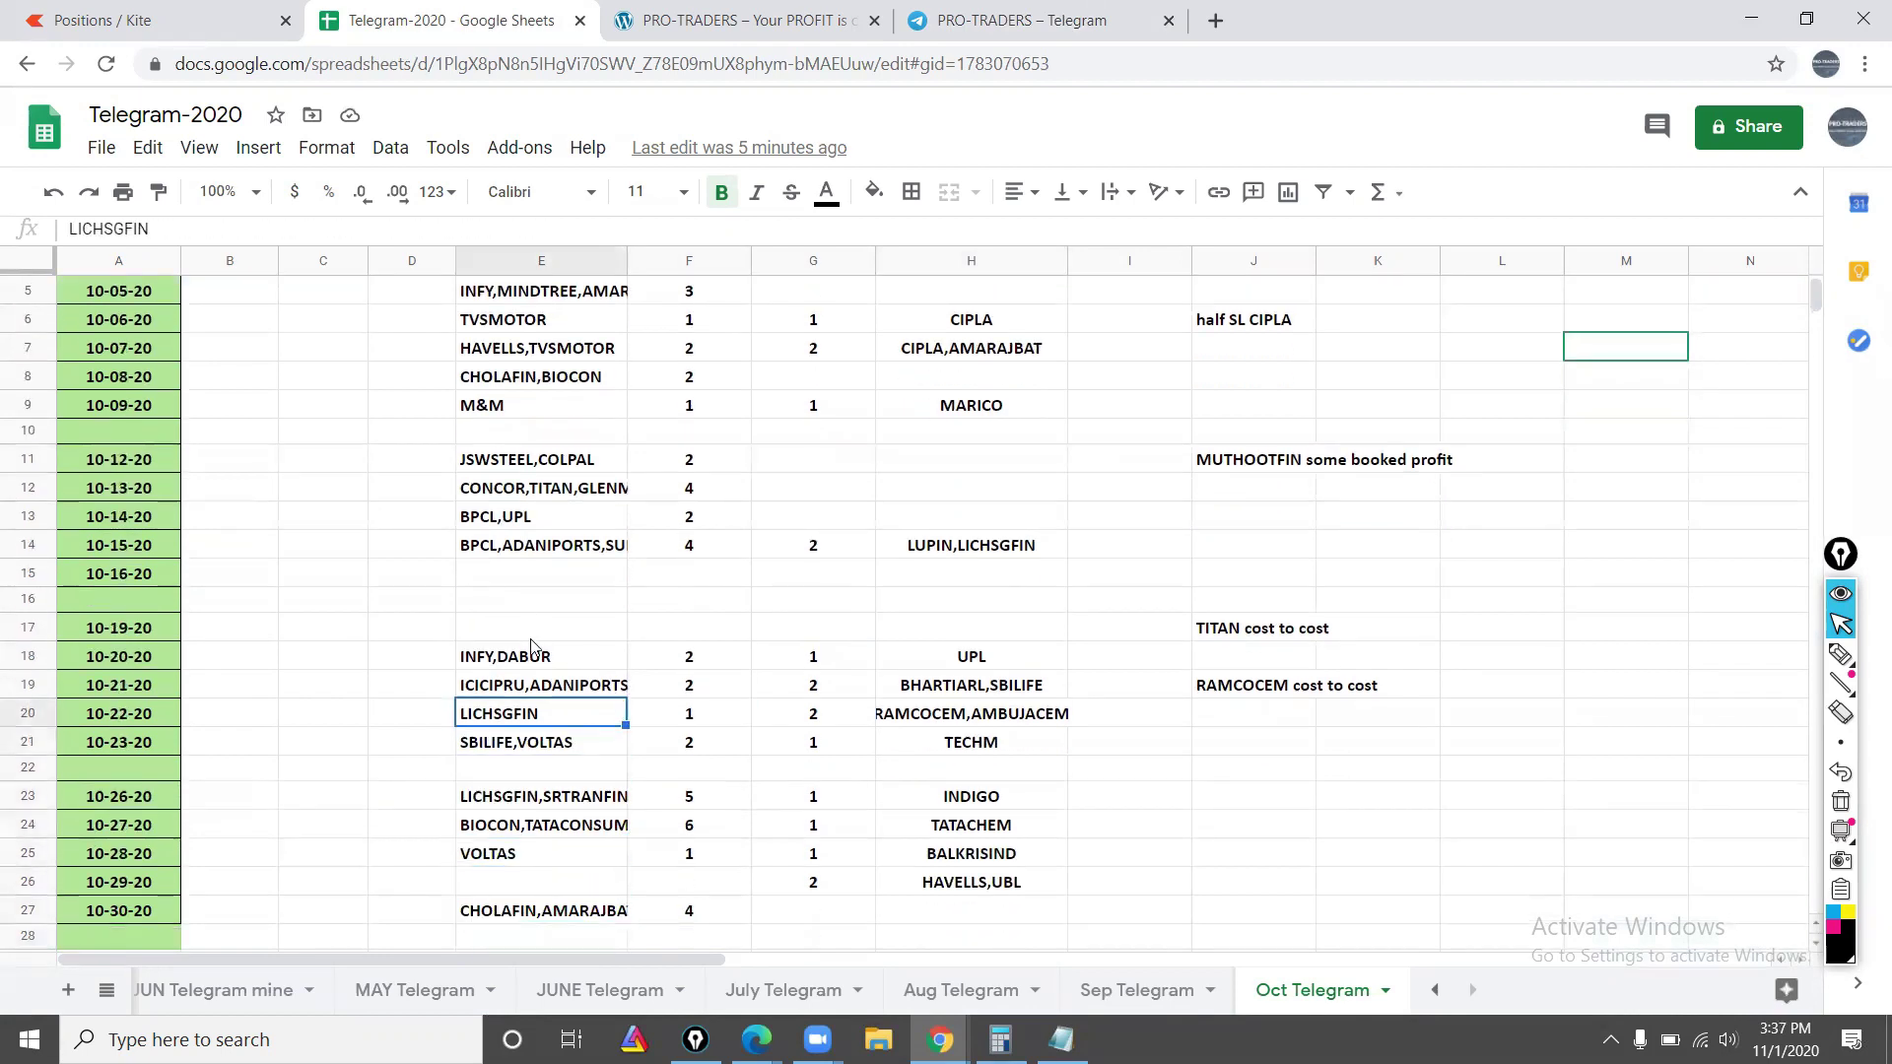
Step: Point out the failed stocks for 10-22-20 and 10-23-20 and return to the successful stocks column
{"action": "key", "text": "Right"}
{"action": "key", "text": "Right"}
{"action": "key", "text": "Right"}
{"action": "key", "text": "Down"}
{"action": "key", "text": "Down"}
{"action": "key", "text": "Down"}
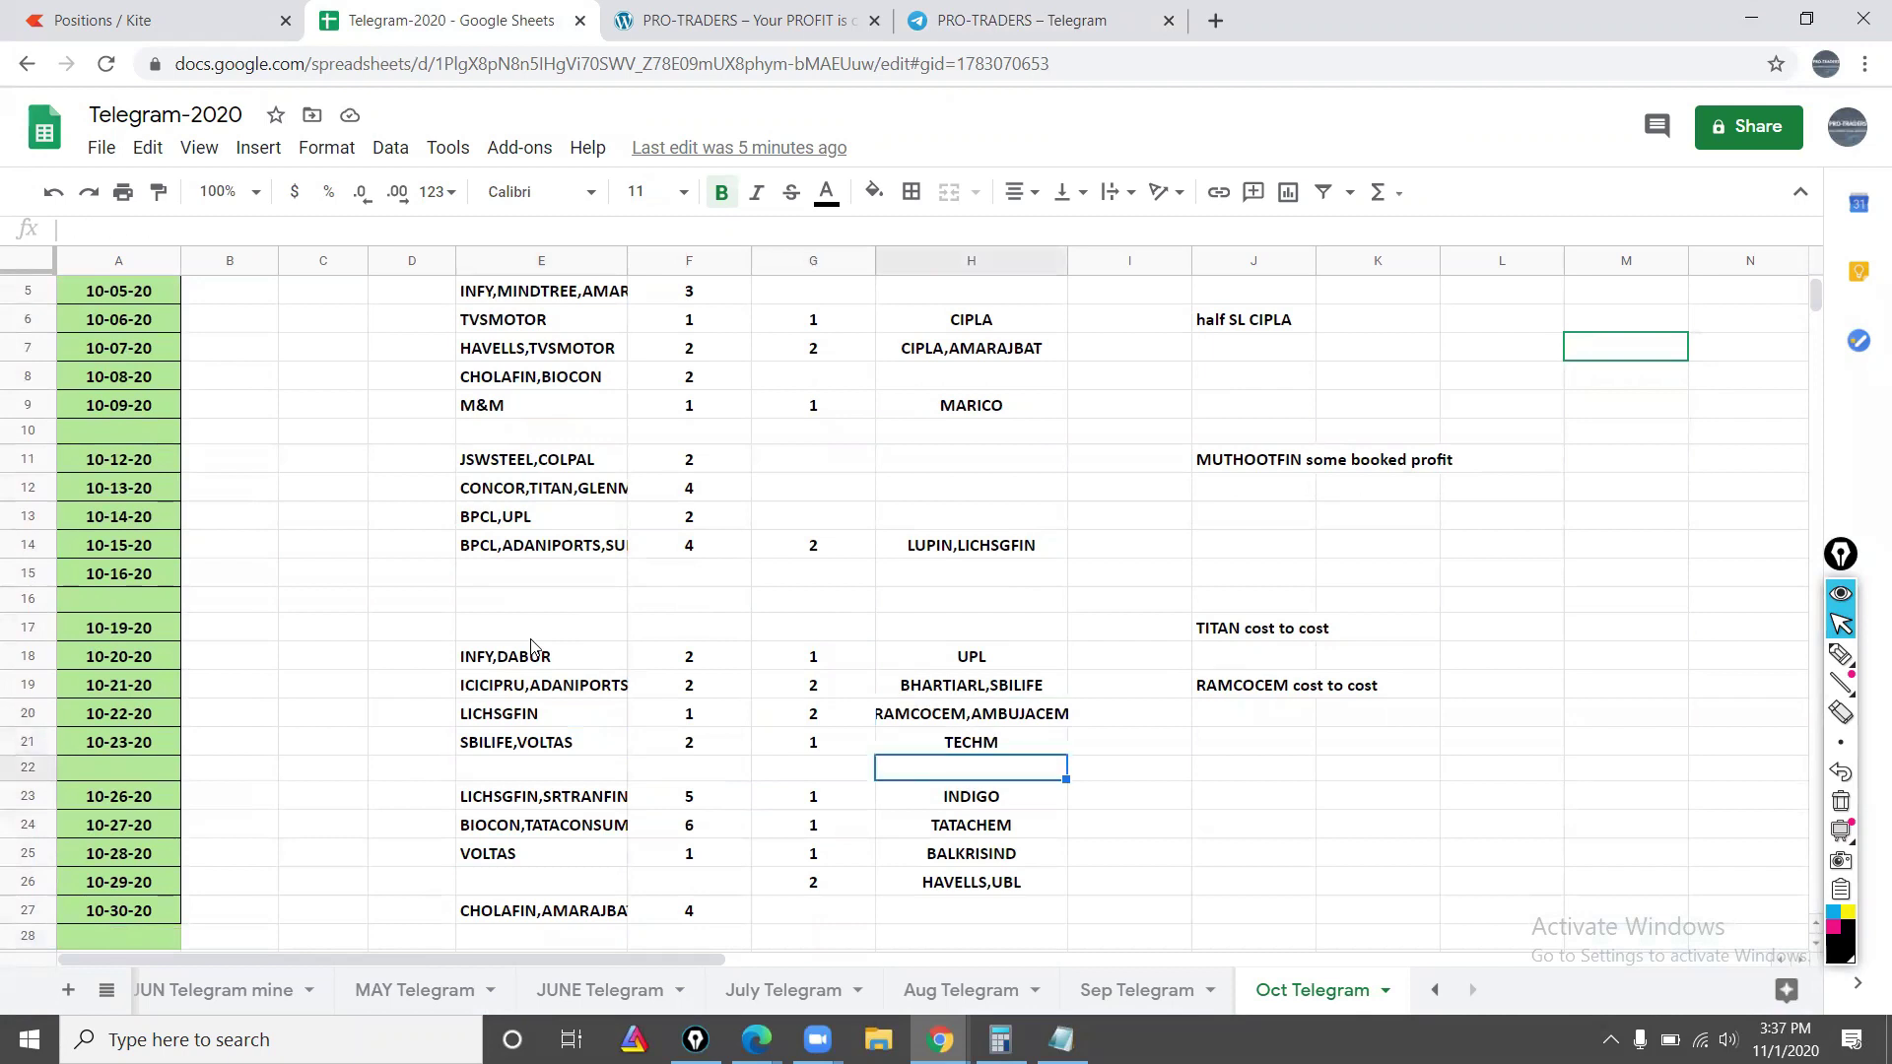
{"action": "key", "text": "Left"}
{"action": "key", "text": "Left"}
{"action": "key", "text": "Left"}
Step: Examine the successful stocks from 10-26-20 to 10-30-20 and bring the October totals into view
{"action": "key", "text": "Down"}
{"action": "key", "text": "Down"}
{"action": "key", "text": "Down"}
{"action": "key", "text": "Down"}
{"action": "key", "text": "Down"}
{"action": "key", "text": "Down"}
{"action": "key", "text": "Down"}
{"action": "key", "text": "Down"}
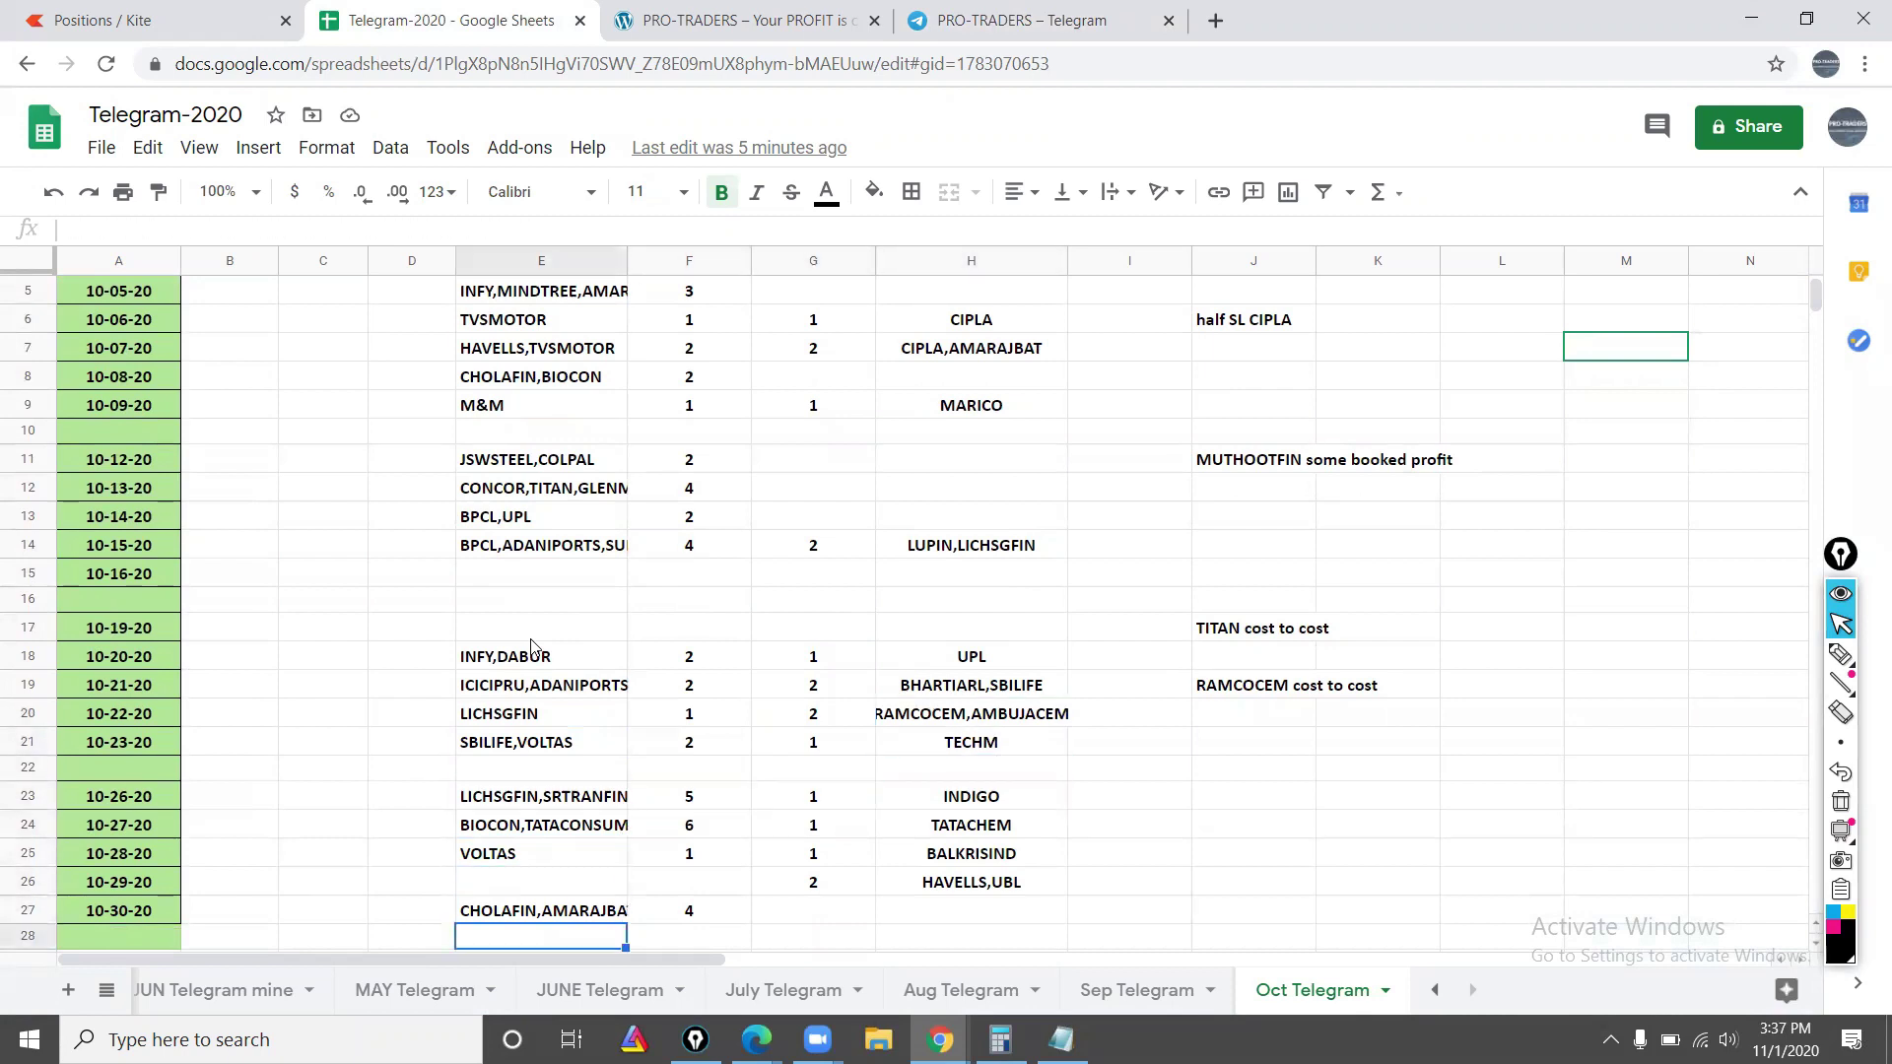
{"action": "key", "text": "Up"}
{"action": "key", "text": "Up"}
{"action": "key", "text": "Up"}
{"action": "key", "text": "Up"}
{"action": "key", "text": "Up"}
{"action": "key", "text": "Up"}
{"action": "key", "text": "Up"}
{"action": "key", "text": "Up"}
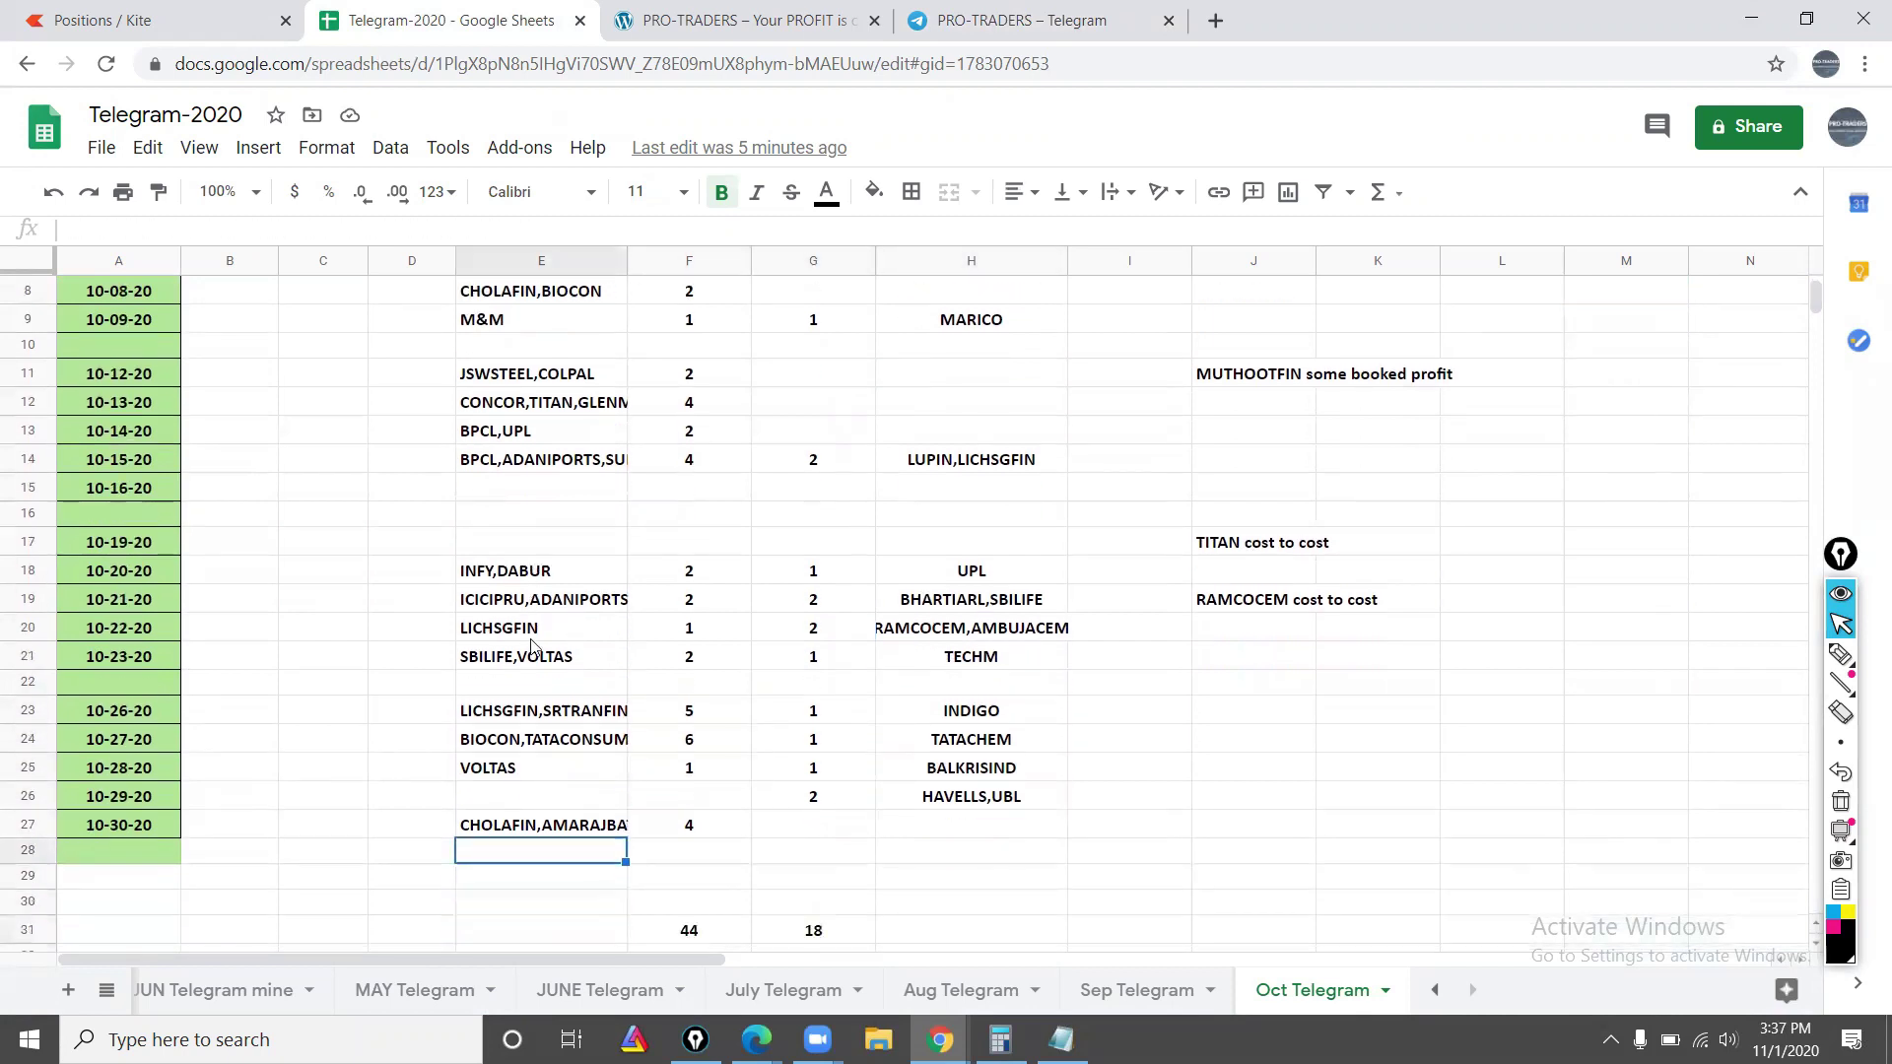
Step: Examine the success and failed counts and the stocks listed for 10-26-20 to 10-28-20
{"action": "key", "text": "Right"}
{"action": "key", "text": "Right"}
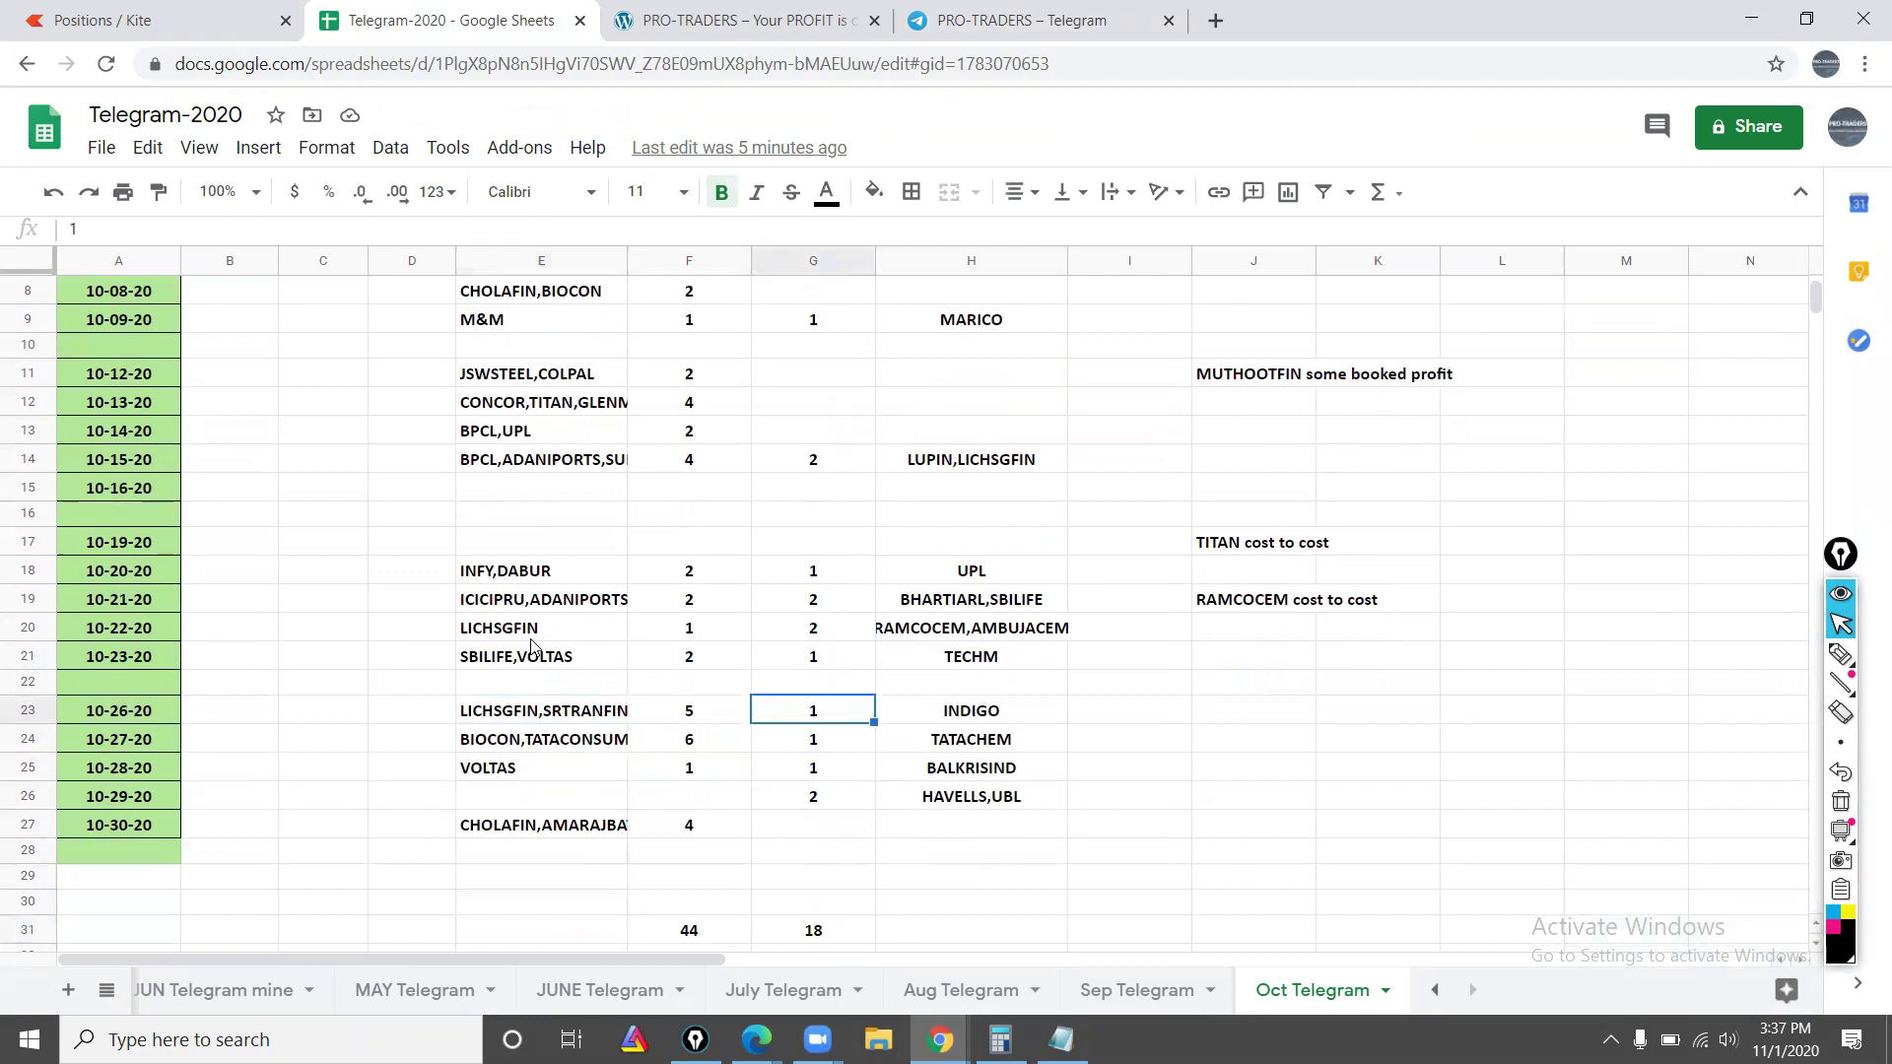
{"action": "key", "text": "Left"}
{"action": "key", "text": "Left"}
{"action": "key", "text": "Right"}
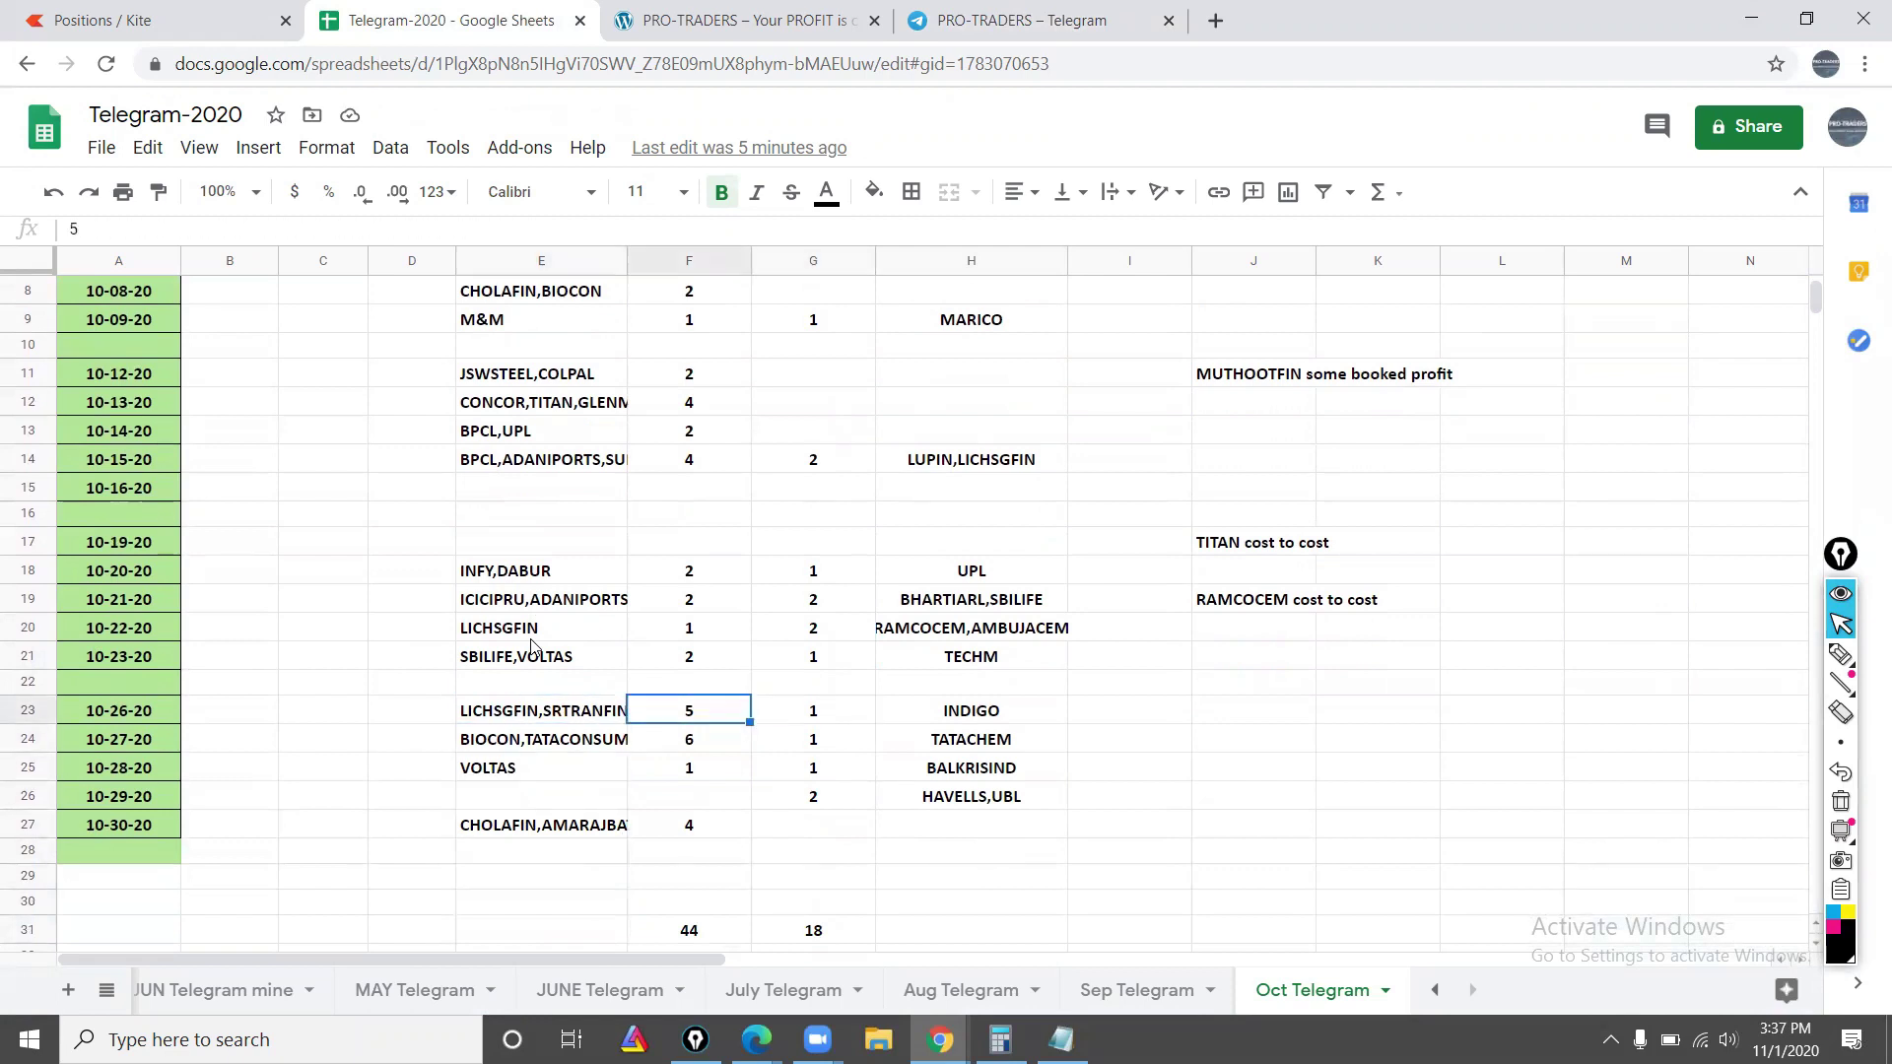
{"action": "key", "text": "Down"}
{"action": "key", "text": "Right"}
{"action": "key", "text": "Down"}
{"action": "key", "text": "Left"}
{"action": "key", "text": "Left"}
{"action": "key", "text": "Up"}
{"action": "key", "text": "Right"}
{"action": "key", "text": "Right"}
{"action": "key", "text": "Left"}
Step: Go down to the October totals and calculate 44 - 18 in Calculator
{"action": "key", "text": "Down"}
{"action": "key", "text": "Down"}
{"action": "key", "text": "Down"}
{"action": "key", "text": "Down"}
{"action": "key", "text": "Down"}
{"action": "key", "text": "Down"}
{"action": "key", "text": "Down"}
{"action": "key", "text": "Down"}
{"action": "key", "text": "Down"}
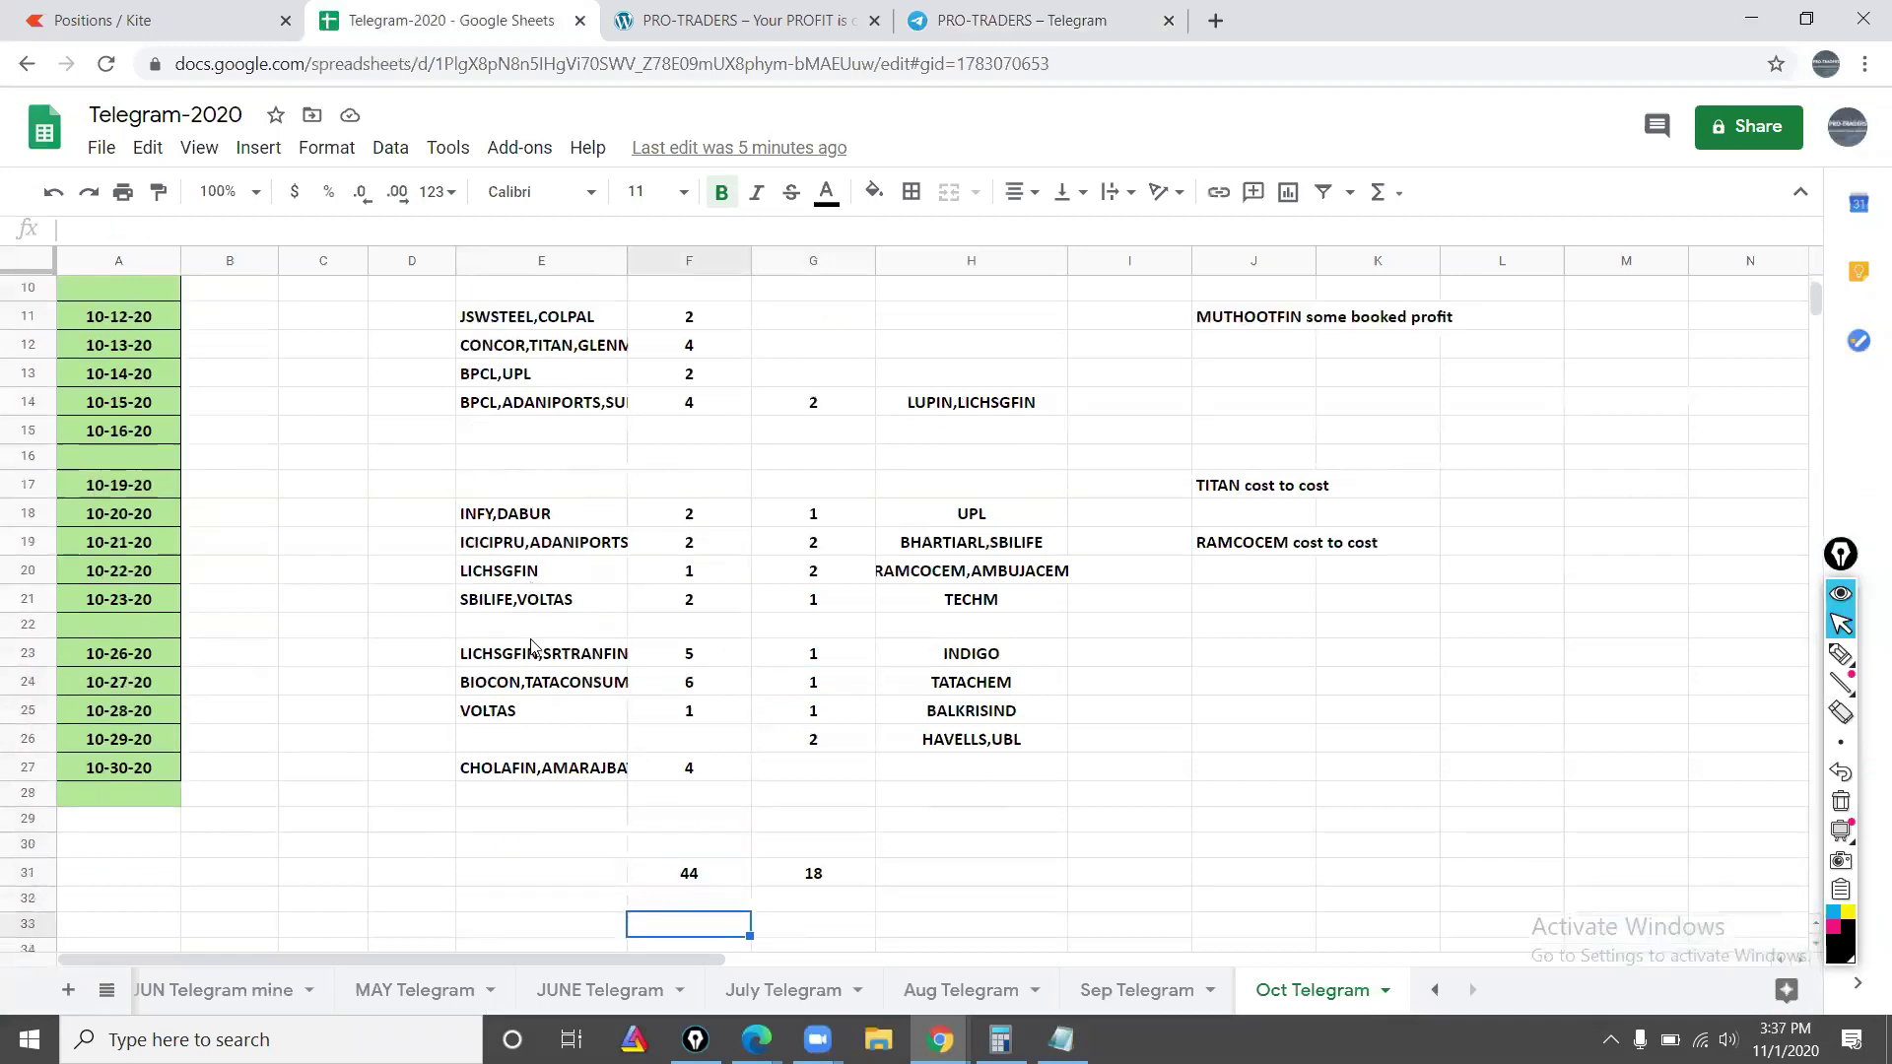
{"action": "left_click", "coordinate": [1000, 1040]}
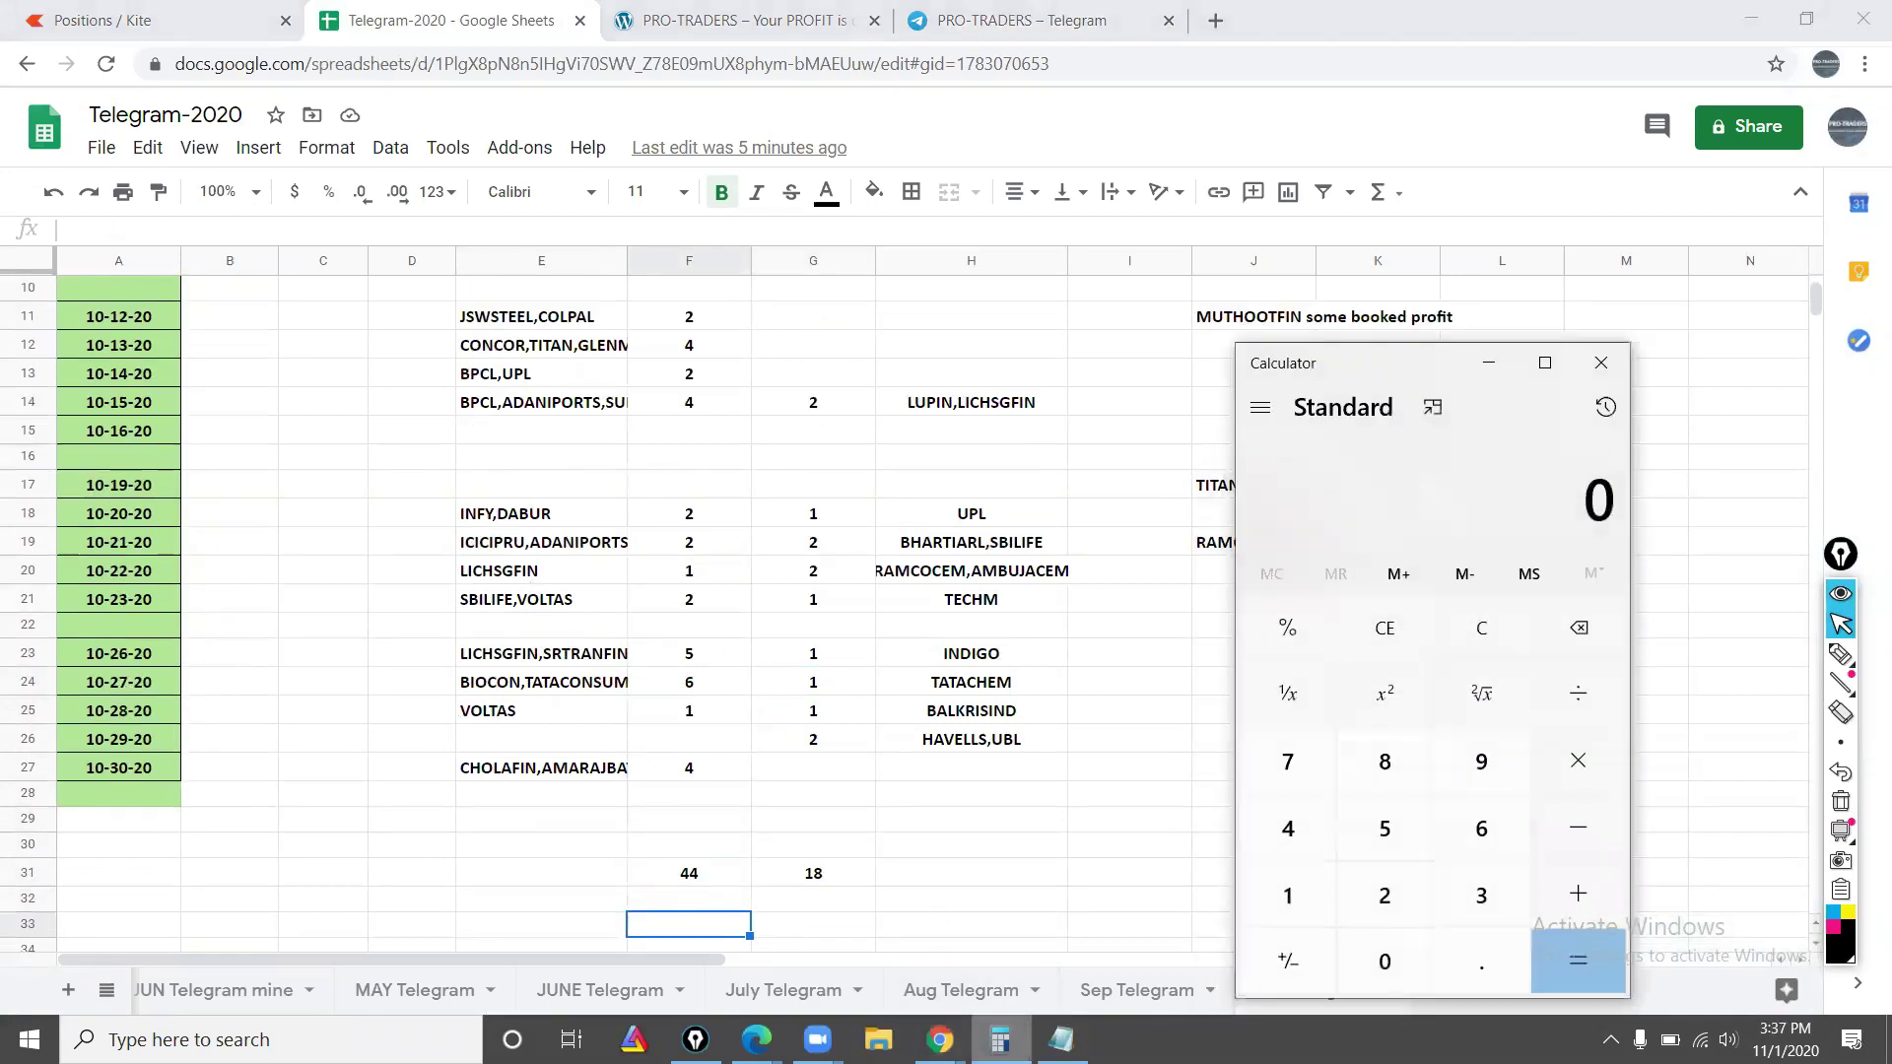
{"action": "type", "text": "44-18"}
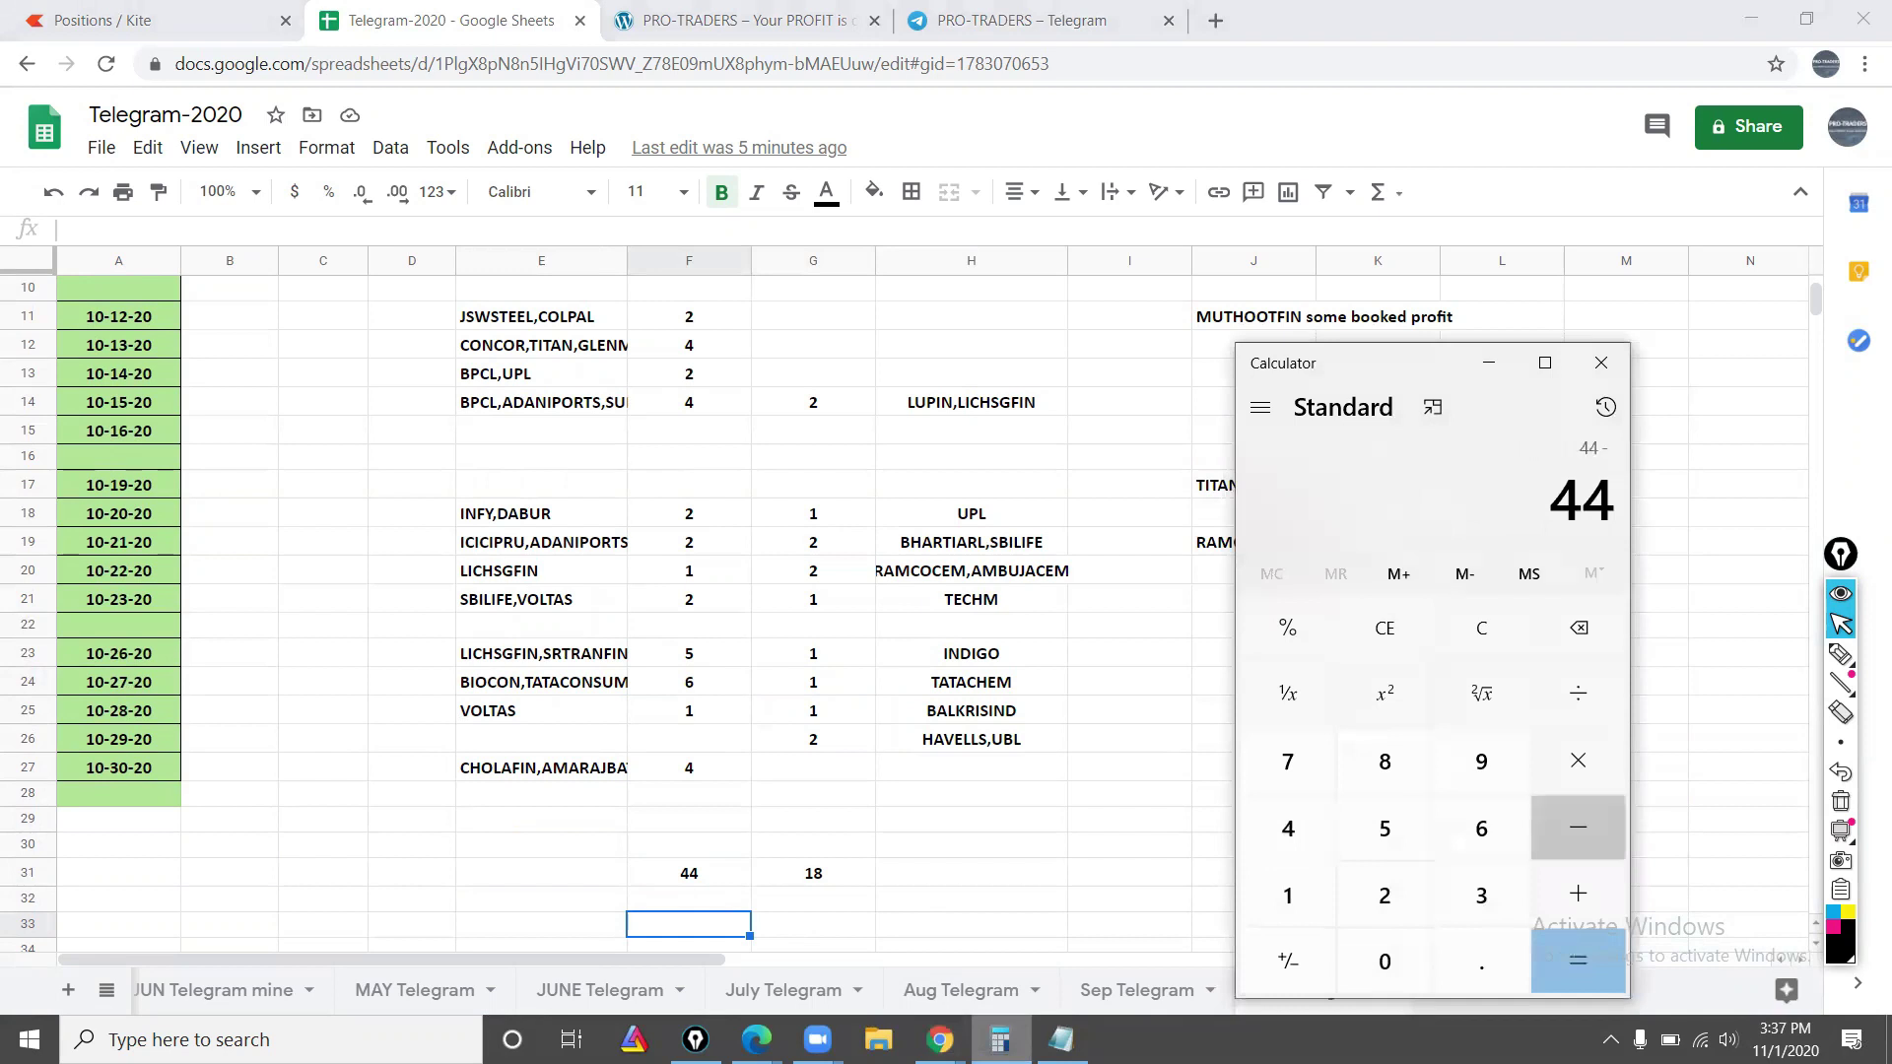
{"action": "key", "text": "Return"}
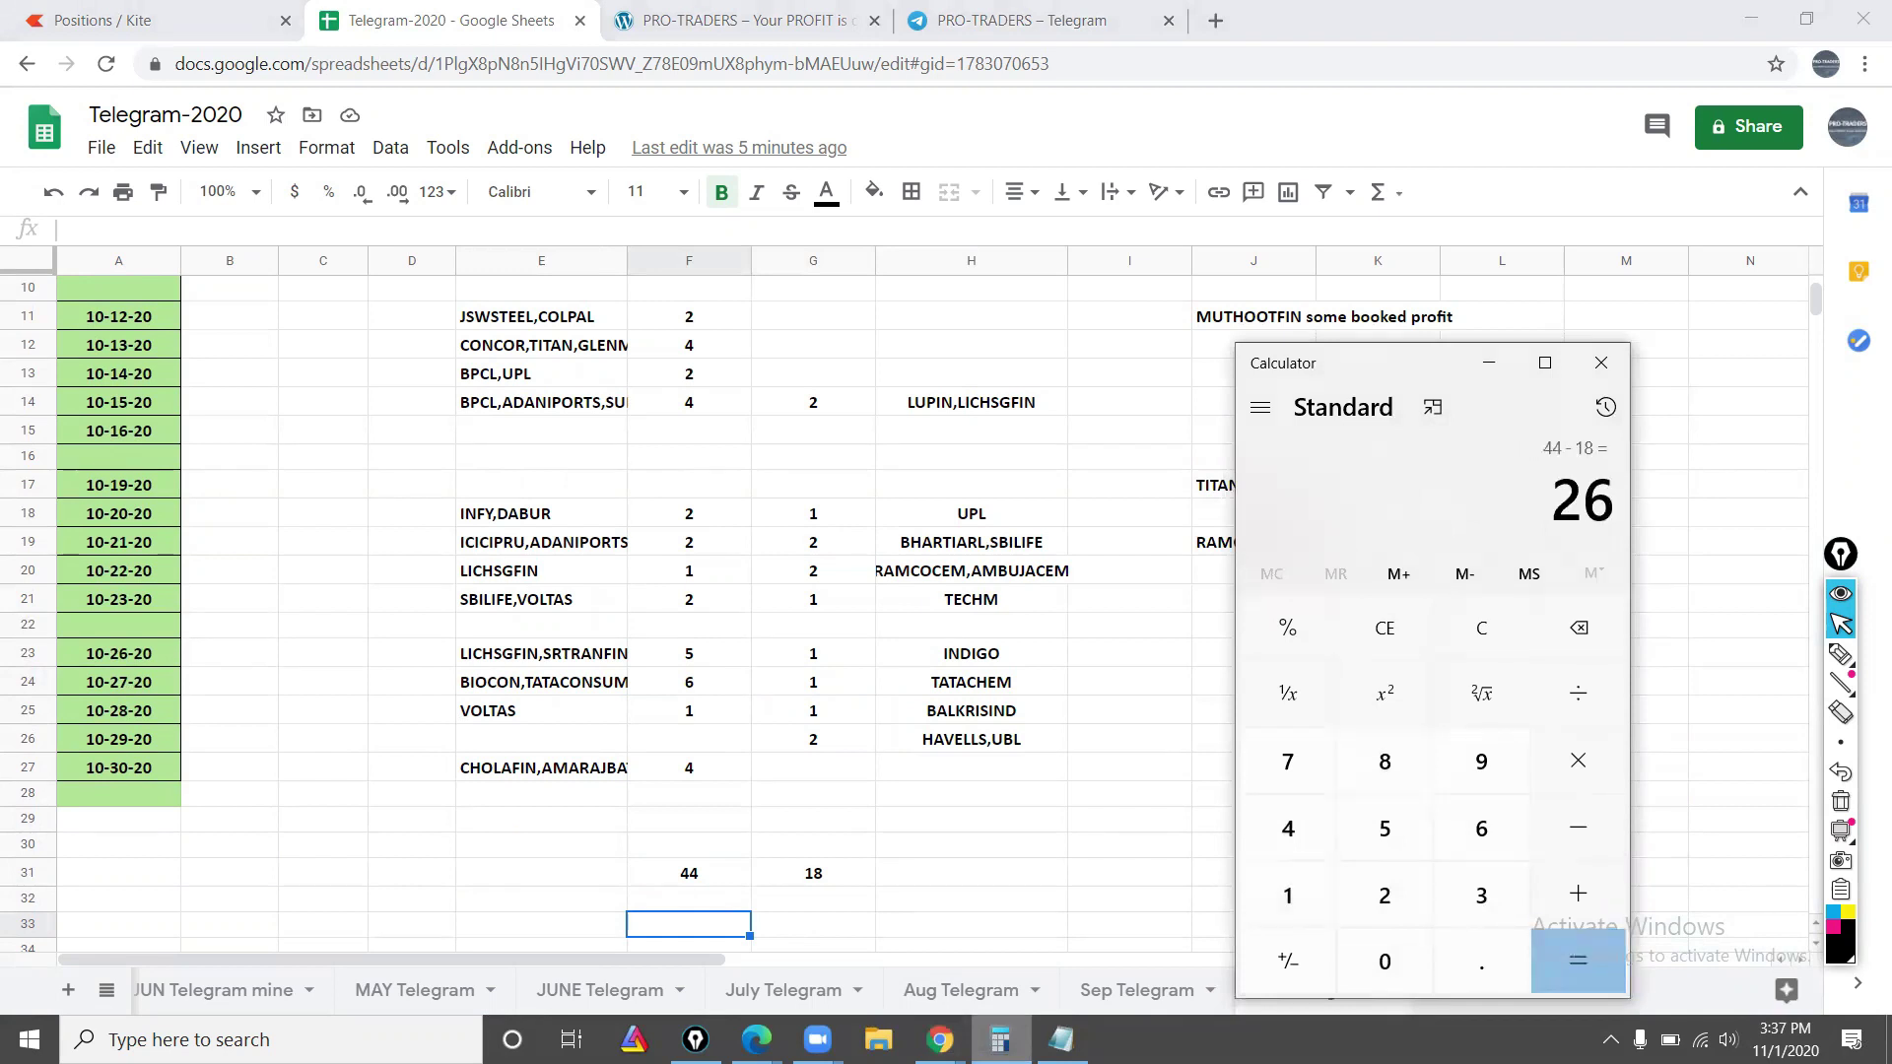
Step: Subtract 16 from the net trade result and multiply the remainder by 4000
{"action": "type", "text": "-16"}
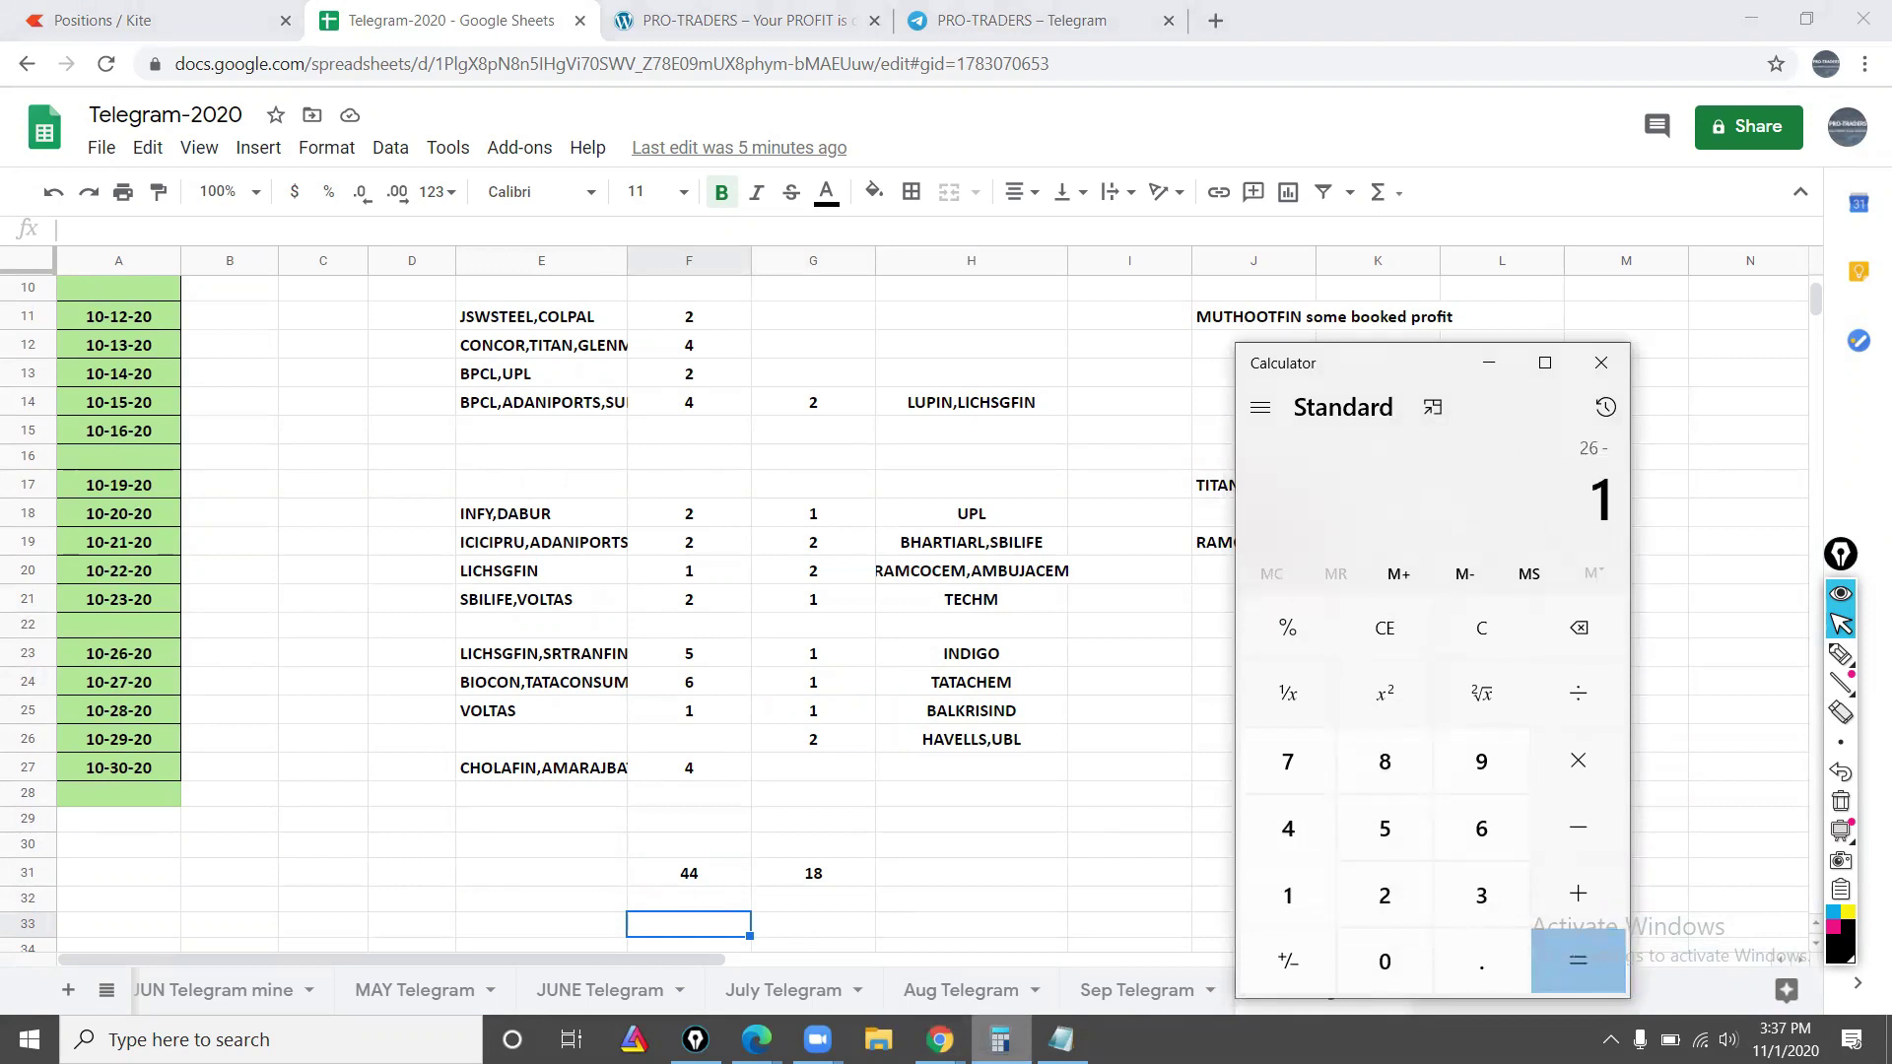
{"action": "key", "text": "Return"}
{"action": "key", "text": "asterisk"}
{"action": "type", "text": "4000"}
{"action": "key", "text": "Return"}
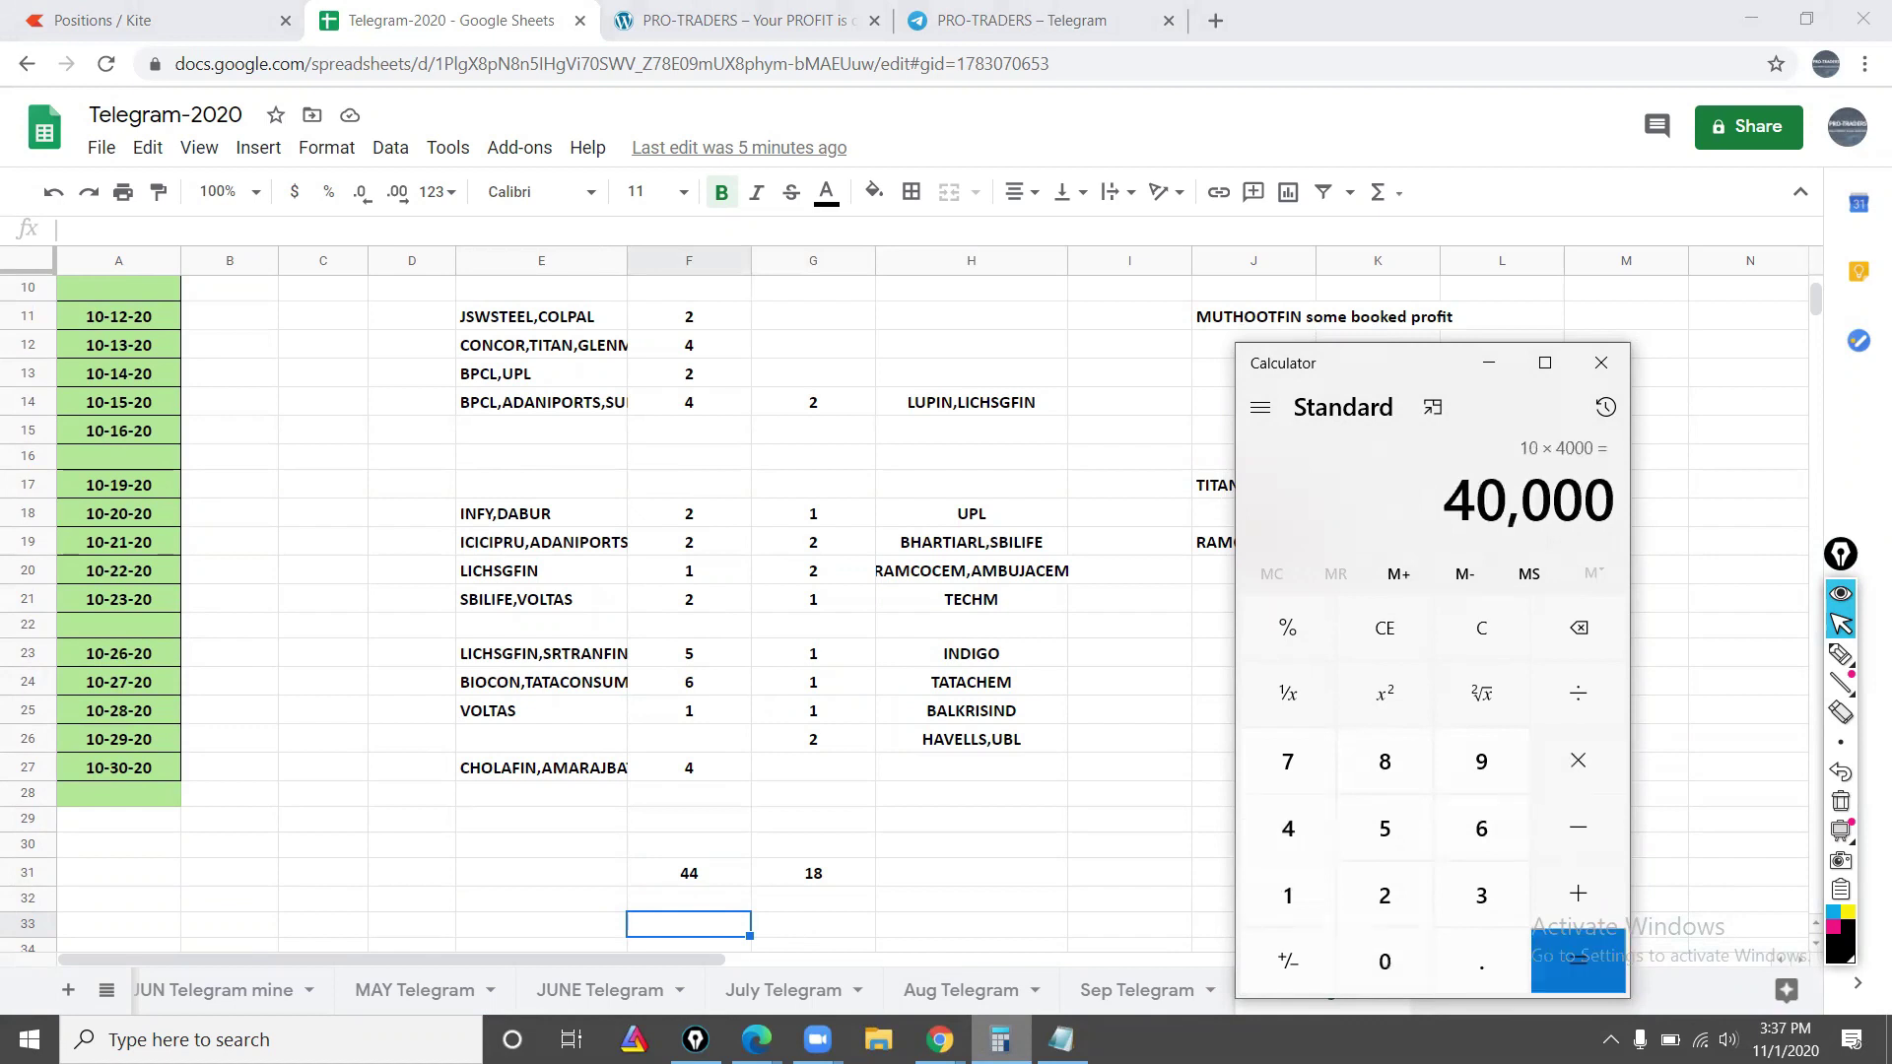
Step: Clear the calculation and enter 20000
{"action": "key", "text": "Escape"}
{"action": "type", "text": "2"}
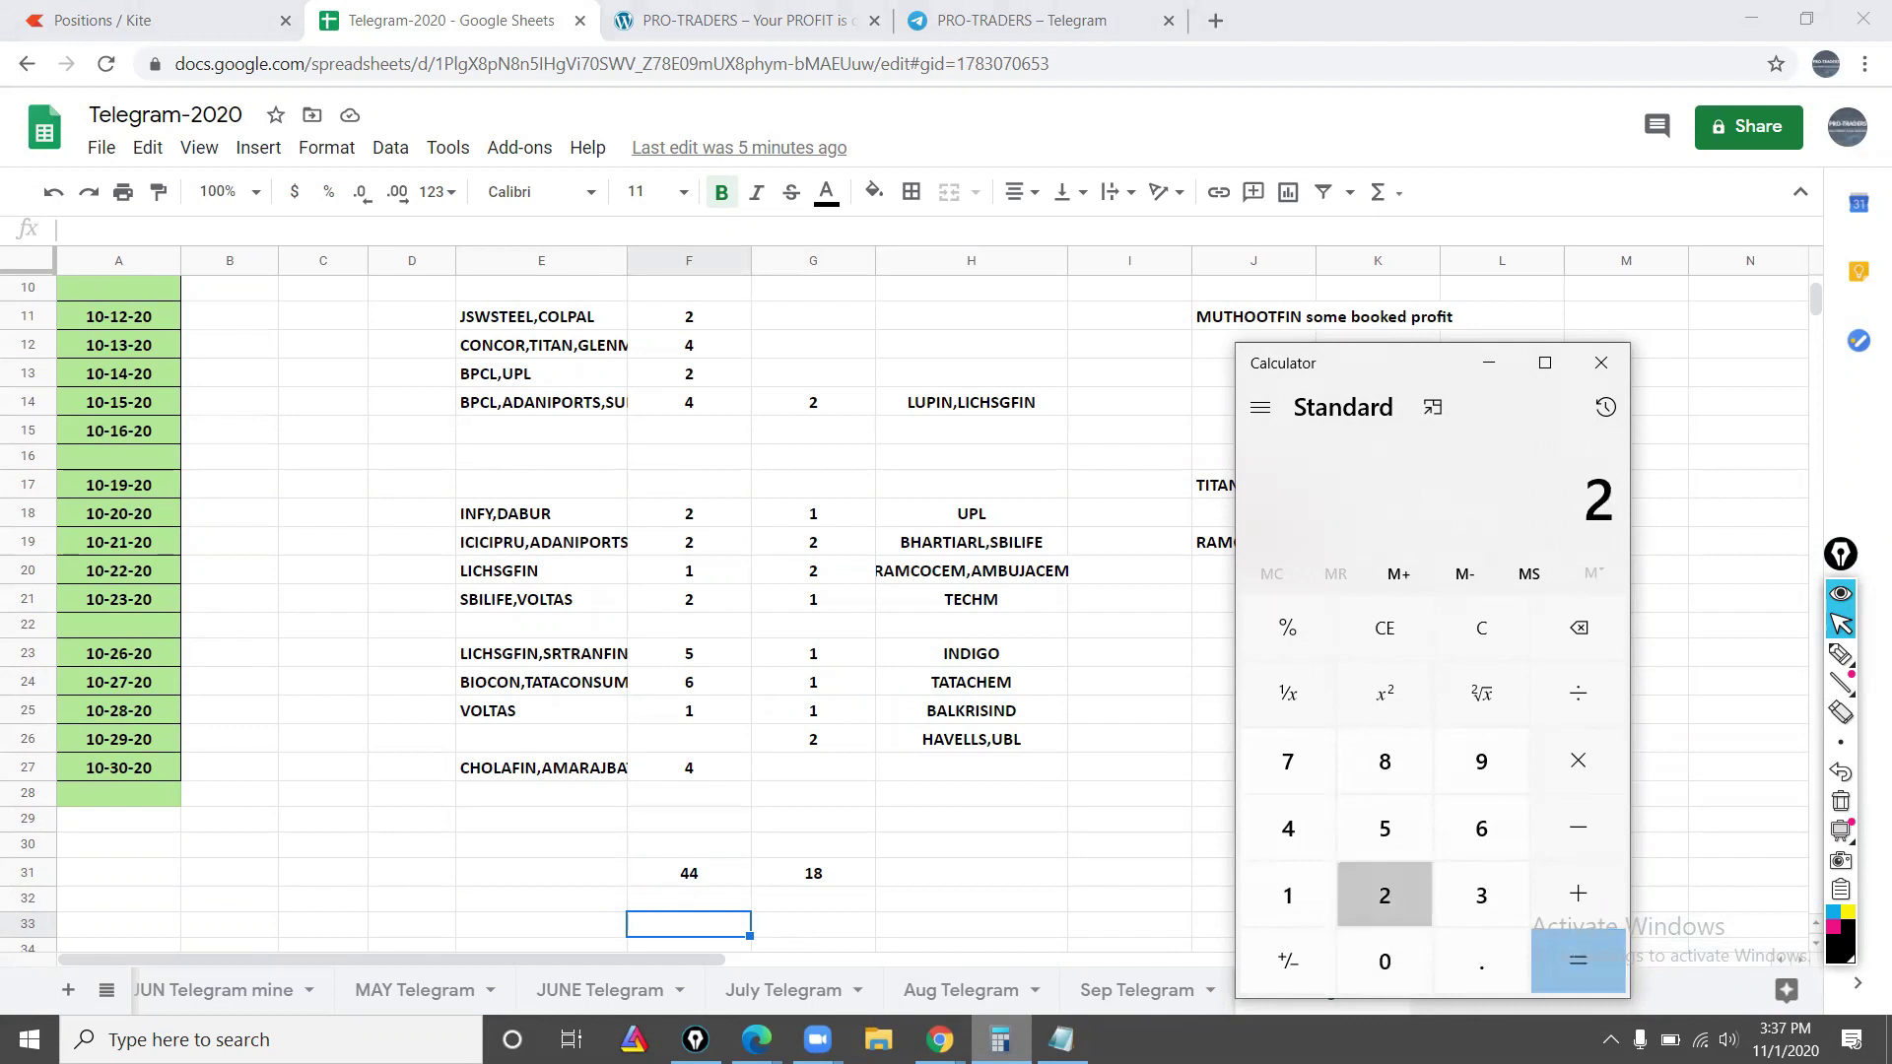
{"action": "type", "text": "0,000"}
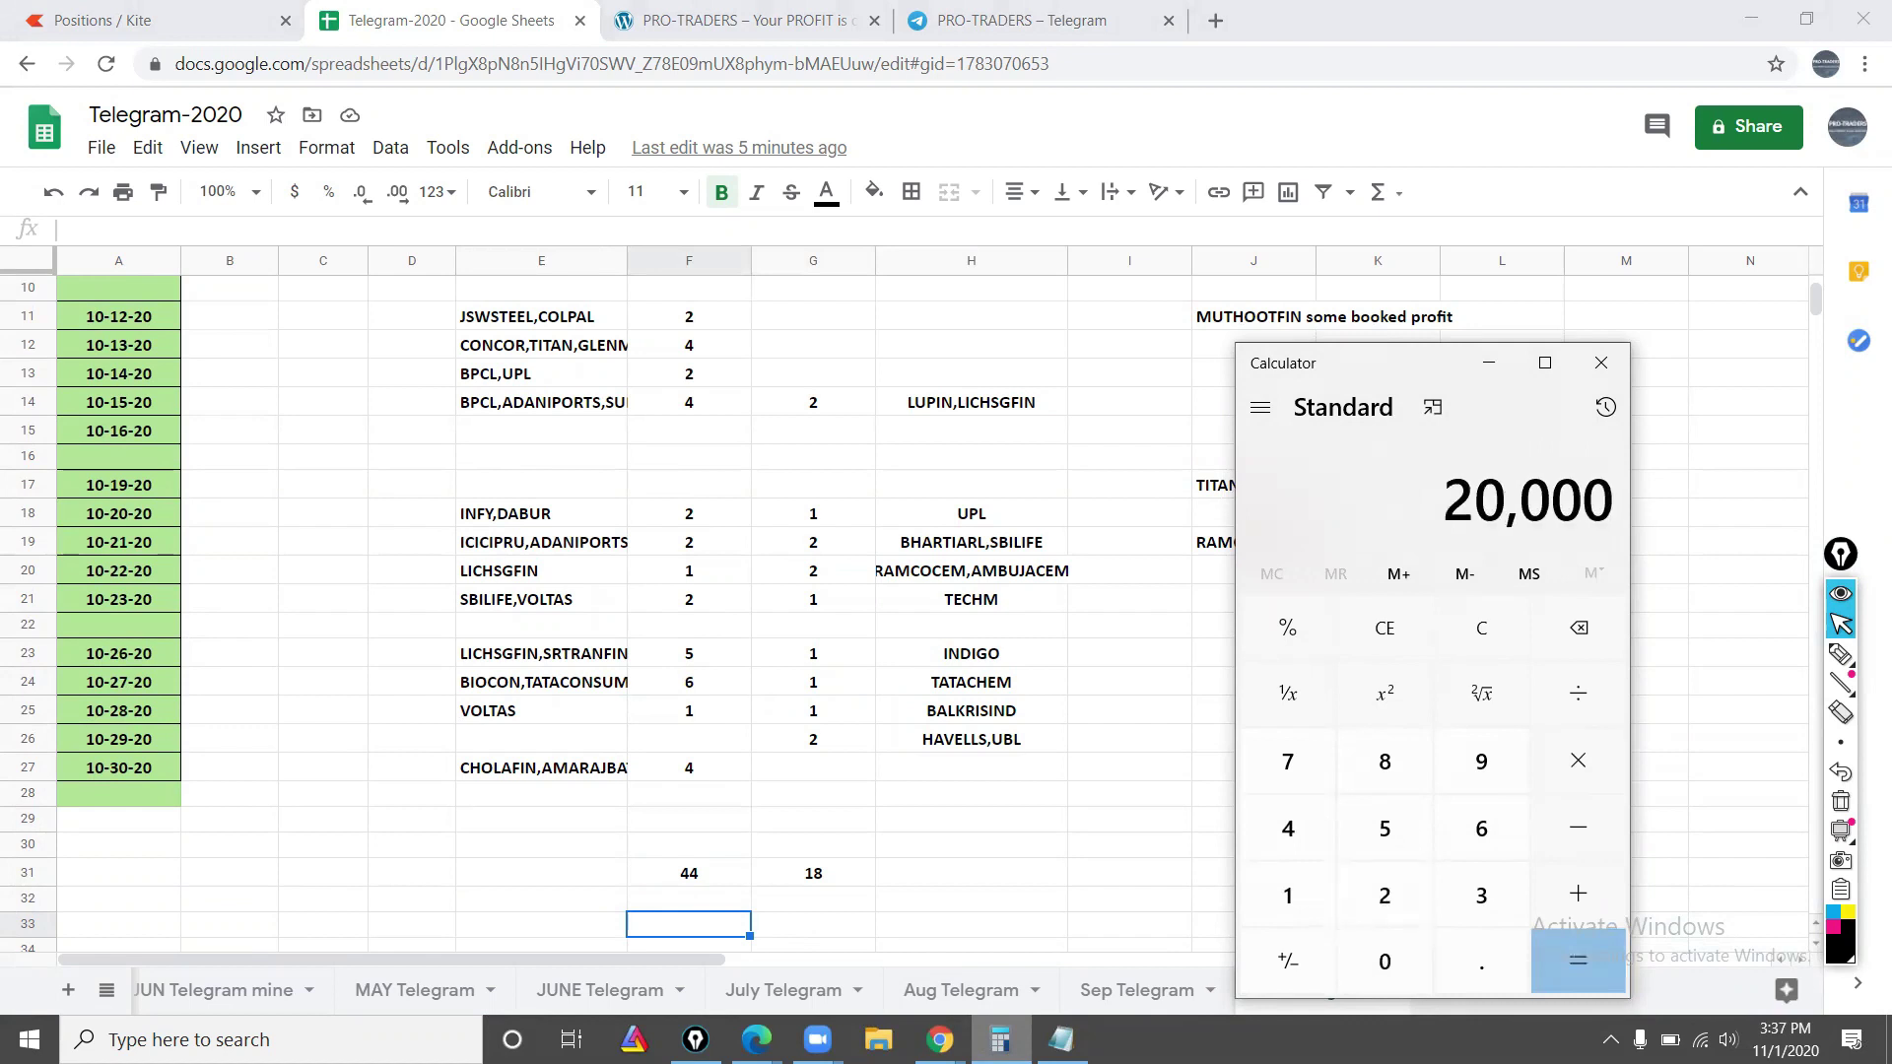
Step: Return to the October sheet and point out its daily success counts, failed total and failed entry for 10-15-20
{"action": "left_click", "coordinate": [702, 597]}
{"action": "left_click", "coordinate": [610, 542]}
{"action": "left_click", "coordinate": [666, 522]}
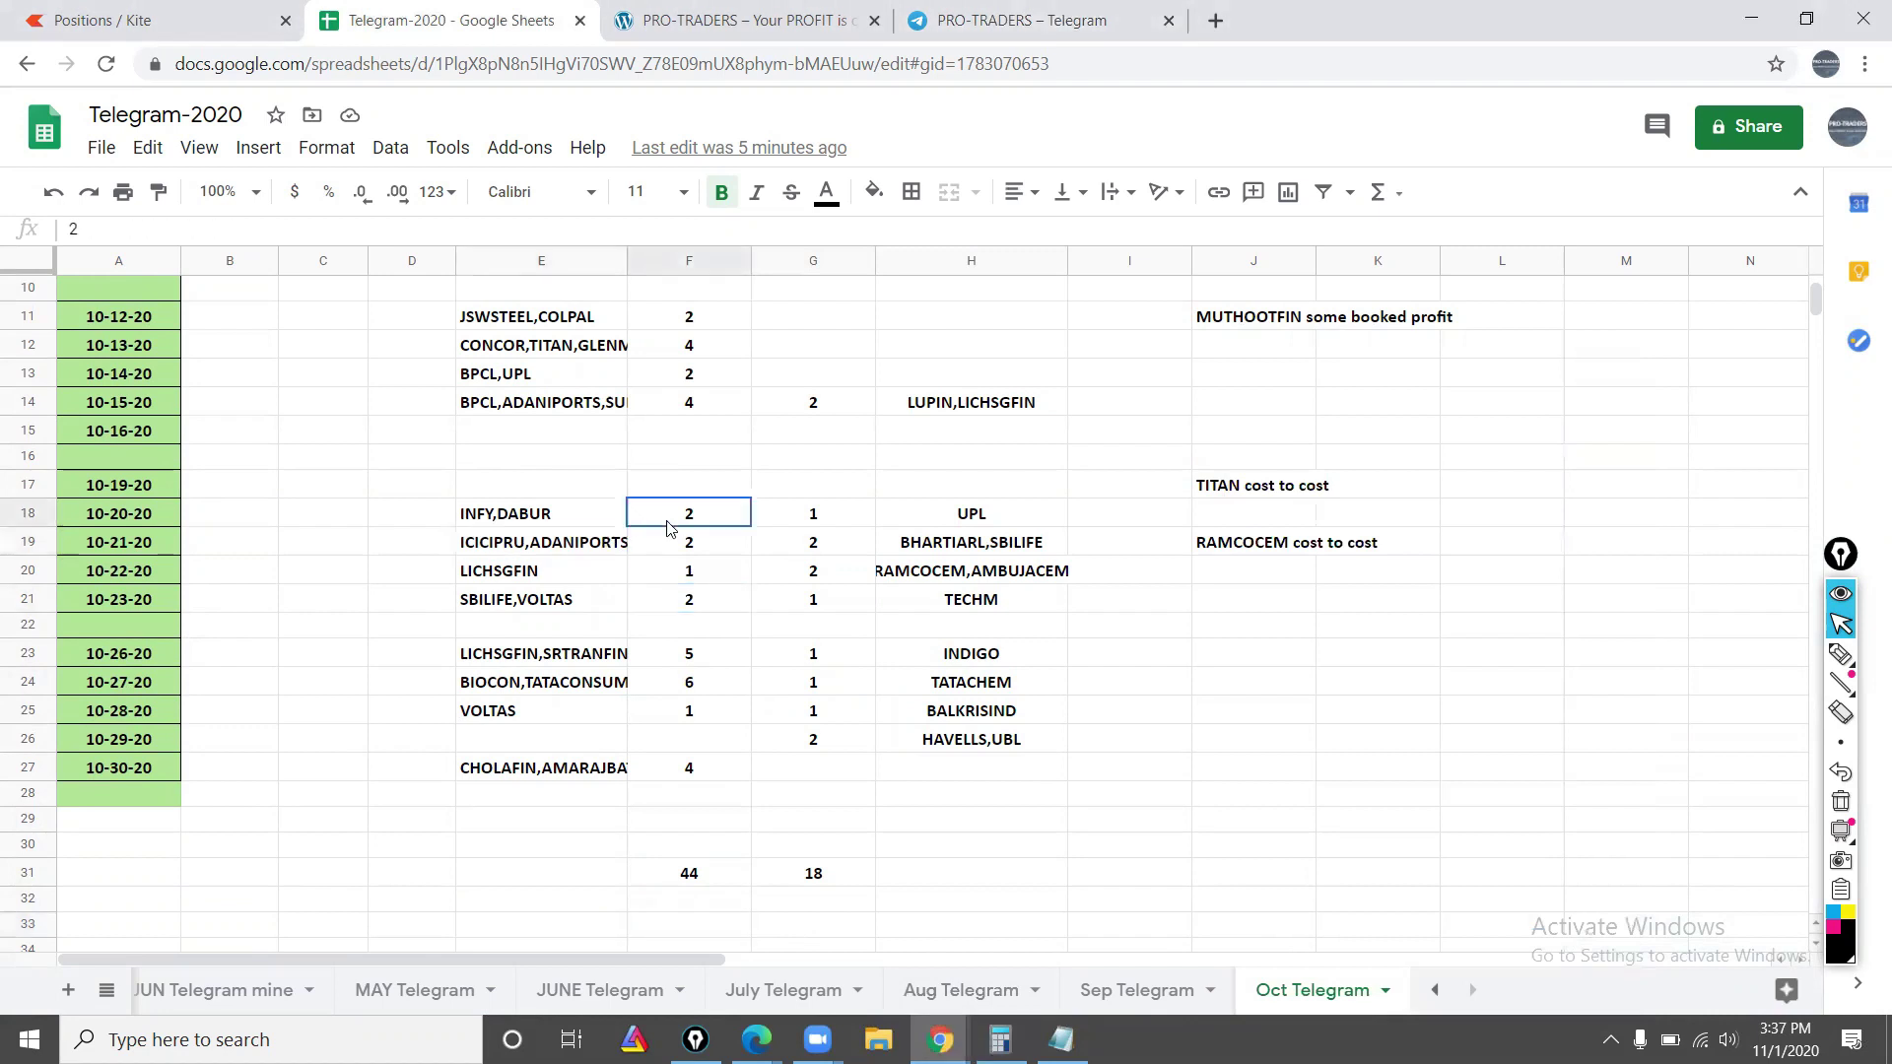
{"action": "left_click", "coordinate": [721, 402]}
{"action": "left_click", "coordinate": [761, 434]}
{"action": "left_click", "coordinate": [725, 526]}
{"action": "left_click", "coordinate": [826, 552]}
{"action": "left_click", "coordinate": [686, 741]}
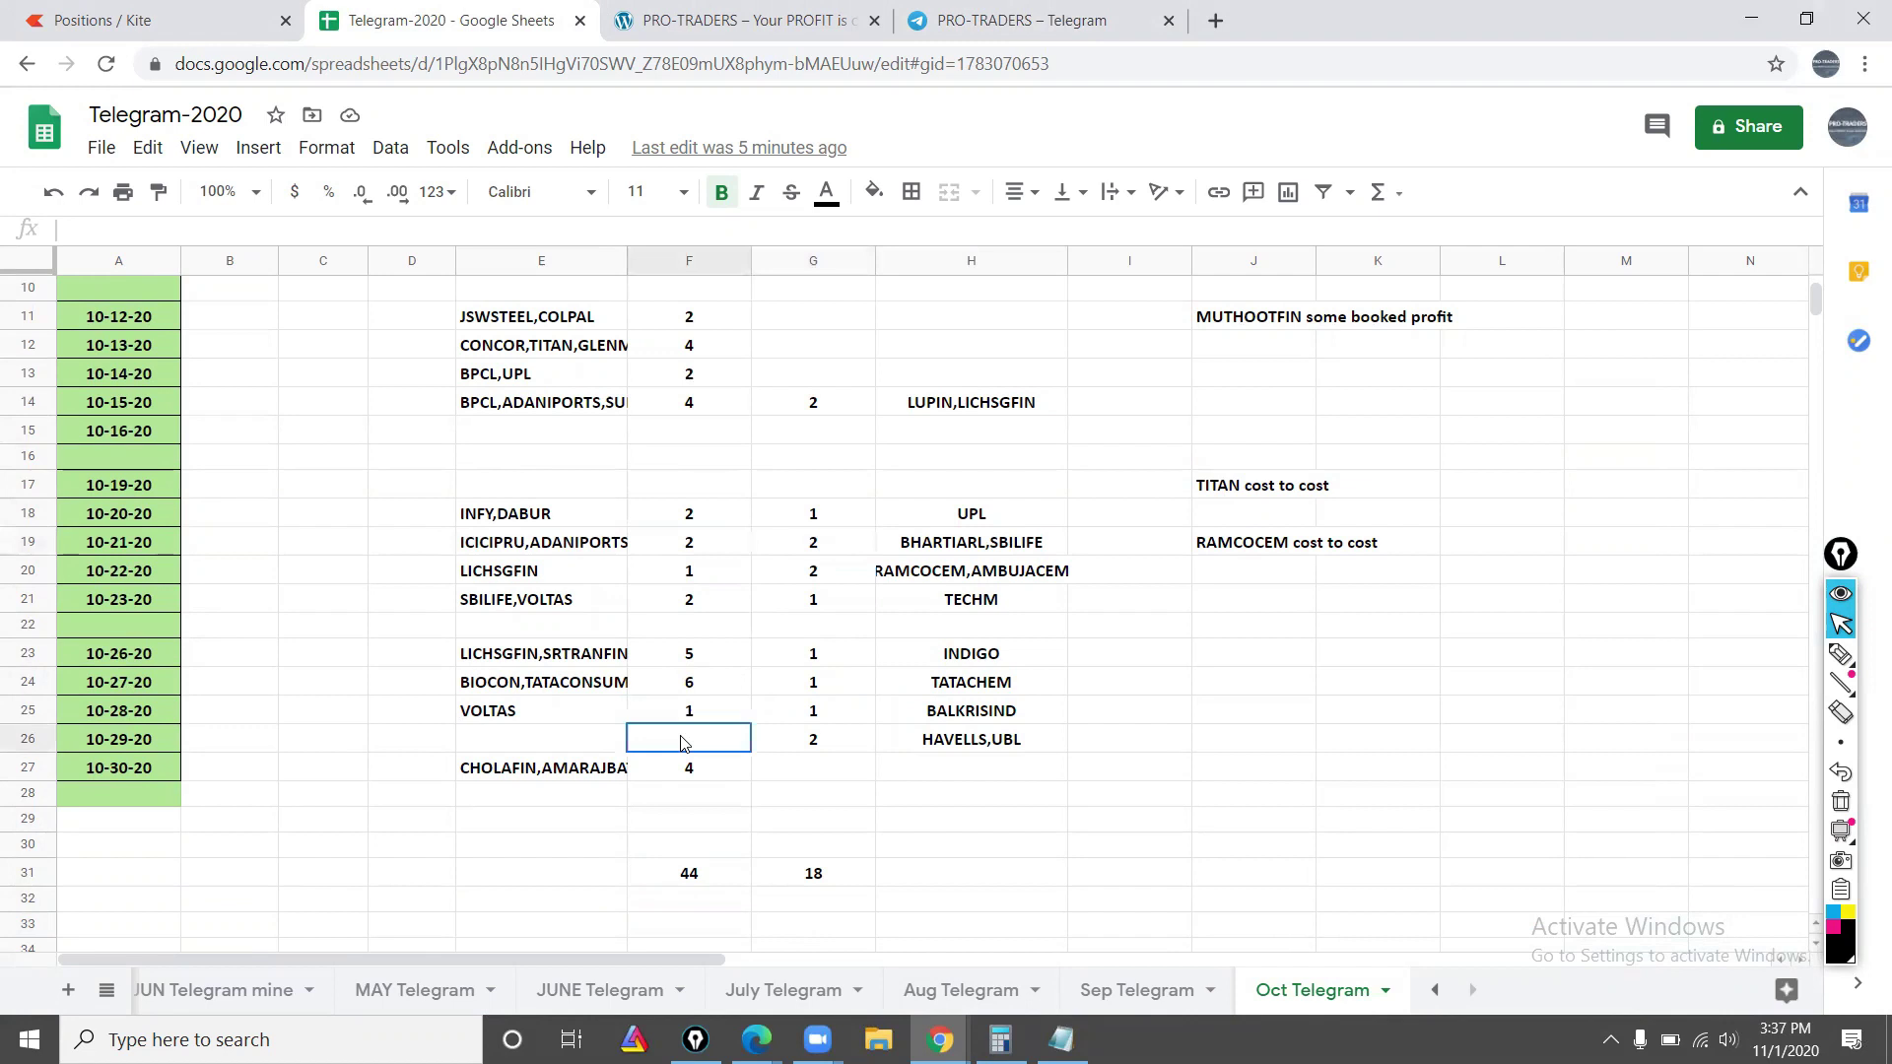
{"action": "left_click", "coordinate": [803, 874]}
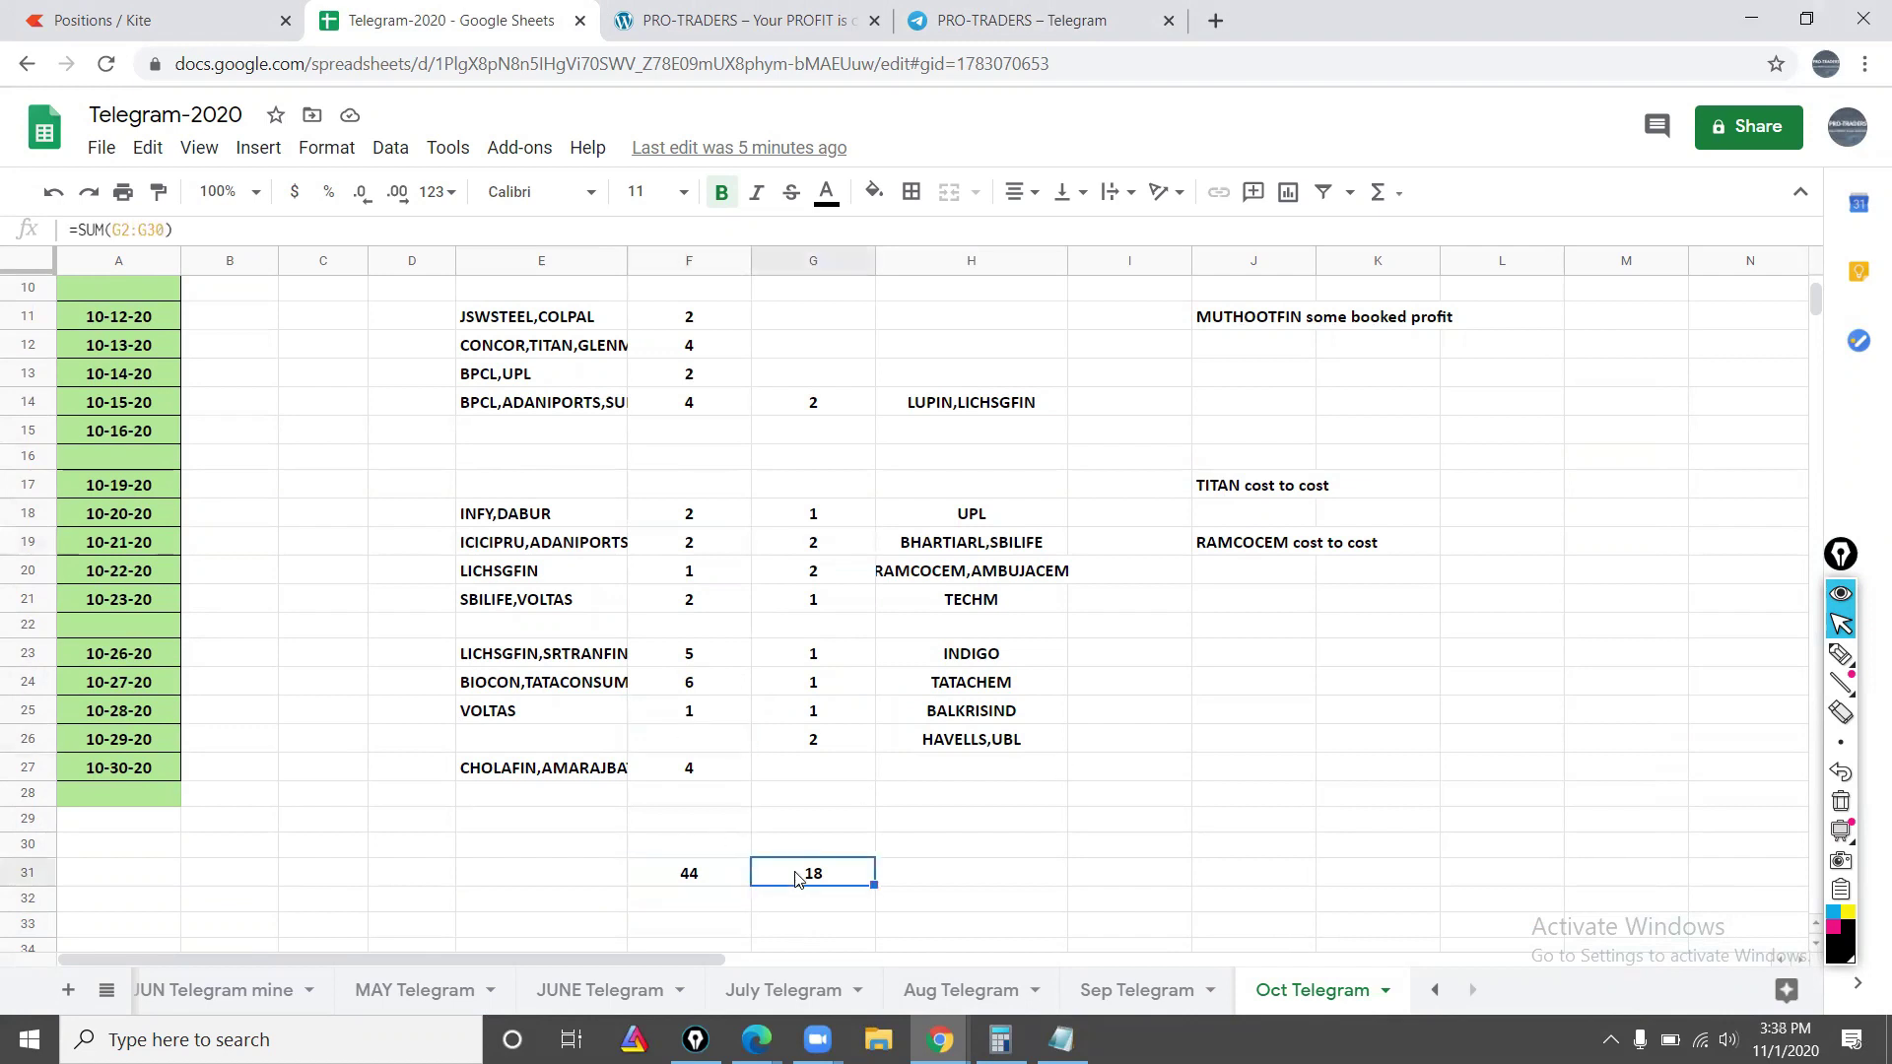
{"action": "left_click", "coordinate": [820, 626]}
{"action": "left_click", "coordinate": [839, 410]}
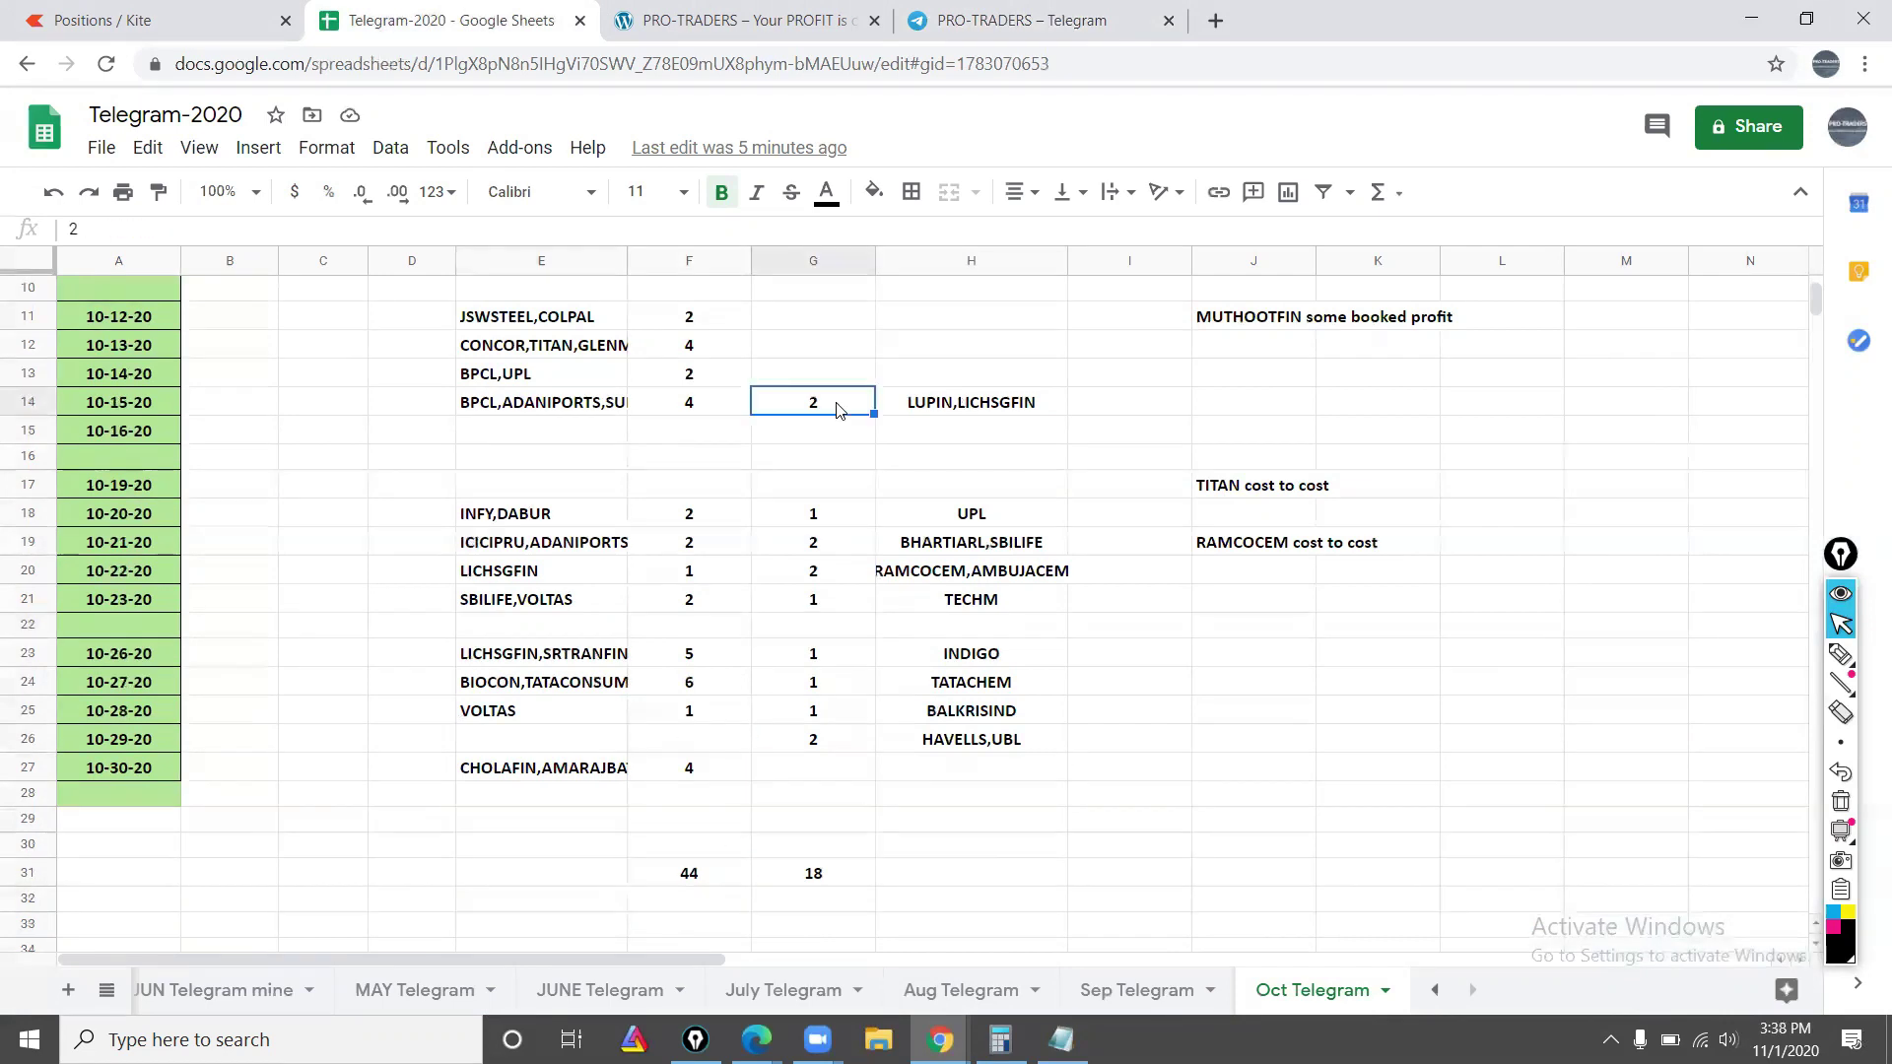
Step: Look at the September and August sheets, including the August totals, and return to the October sheet
{"action": "left_click", "coordinate": [1090, 986]}
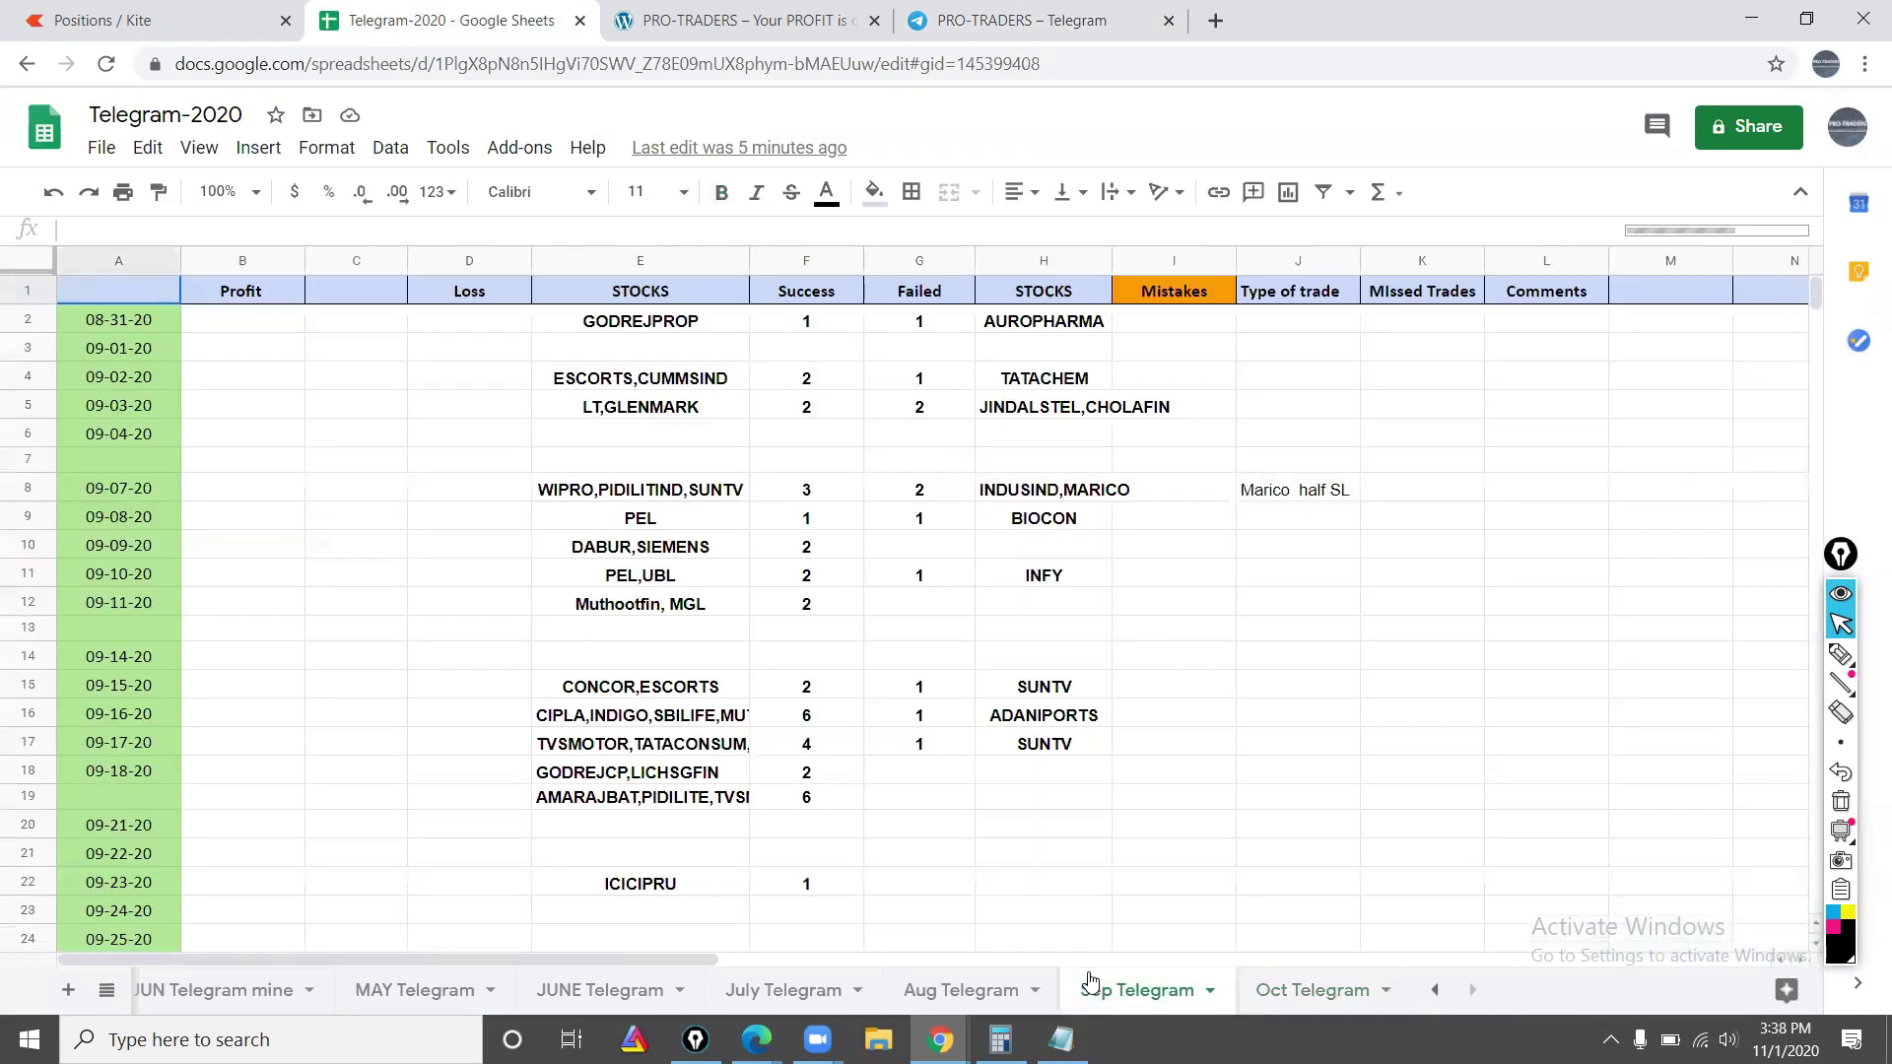
{"action": "left_click", "coordinate": [984, 980]}
{"action": "left_click", "coordinate": [1225, 772]}
{"action": "left_click", "coordinate": [1226, 788]}
{"action": "key", "text": "Down"}
{"action": "key", "text": "Down"}
{"action": "key", "text": "Down"}
{"action": "key", "text": "Down"}
{"action": "key", "text": "Down"}
{"action": "key", "text": "Down"}
{"action": "key", "text": "Down"}
{"action": "key", "text": "Down"}
{"action": "key", "text": "Down"}
{"action": "key", "text": "Down"}
{"action": "key", "text": "Down"}
{"action": "key", "text": "Down"}
{"action": "key", "text": "Down"}
{"action": "key", "text": "Down"}
{"action": "key", "text": "Down"}
{"action": "key", "text": "Down"}
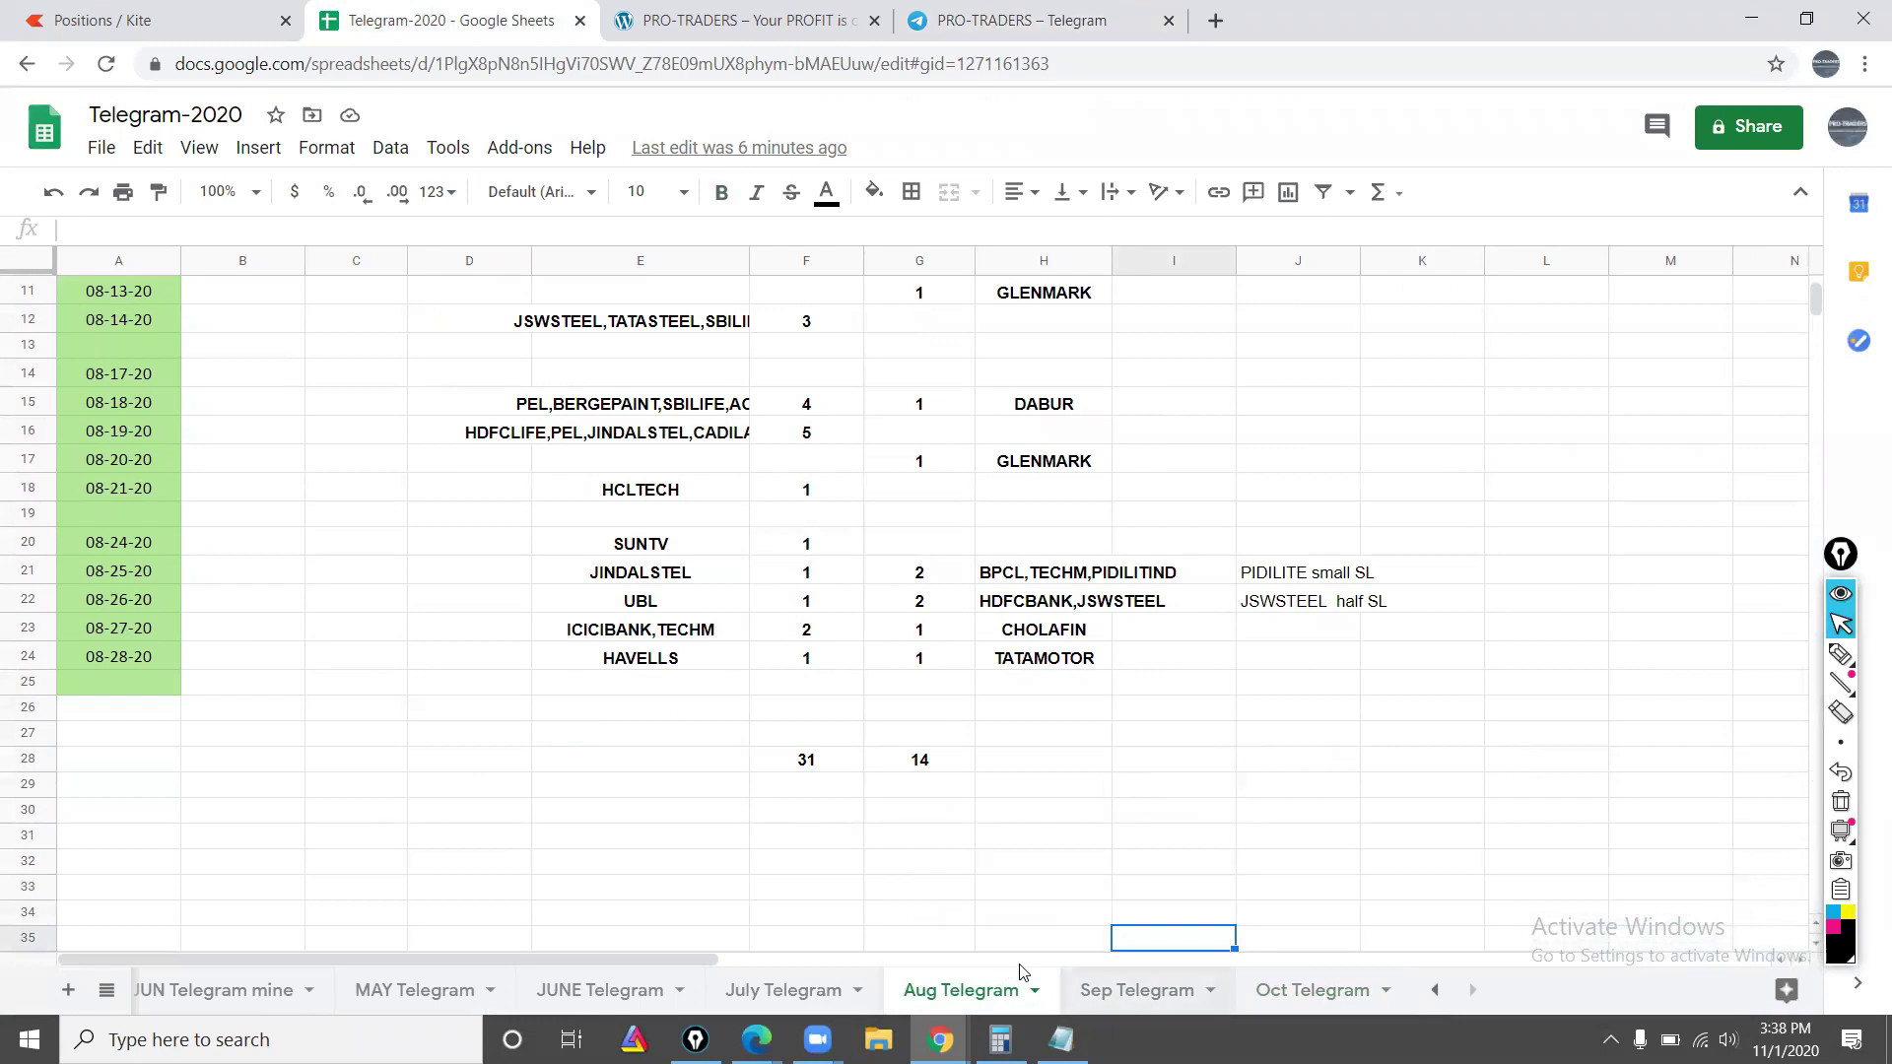
{"action": "key", "text": "ctrl+shift+Page_Down"}
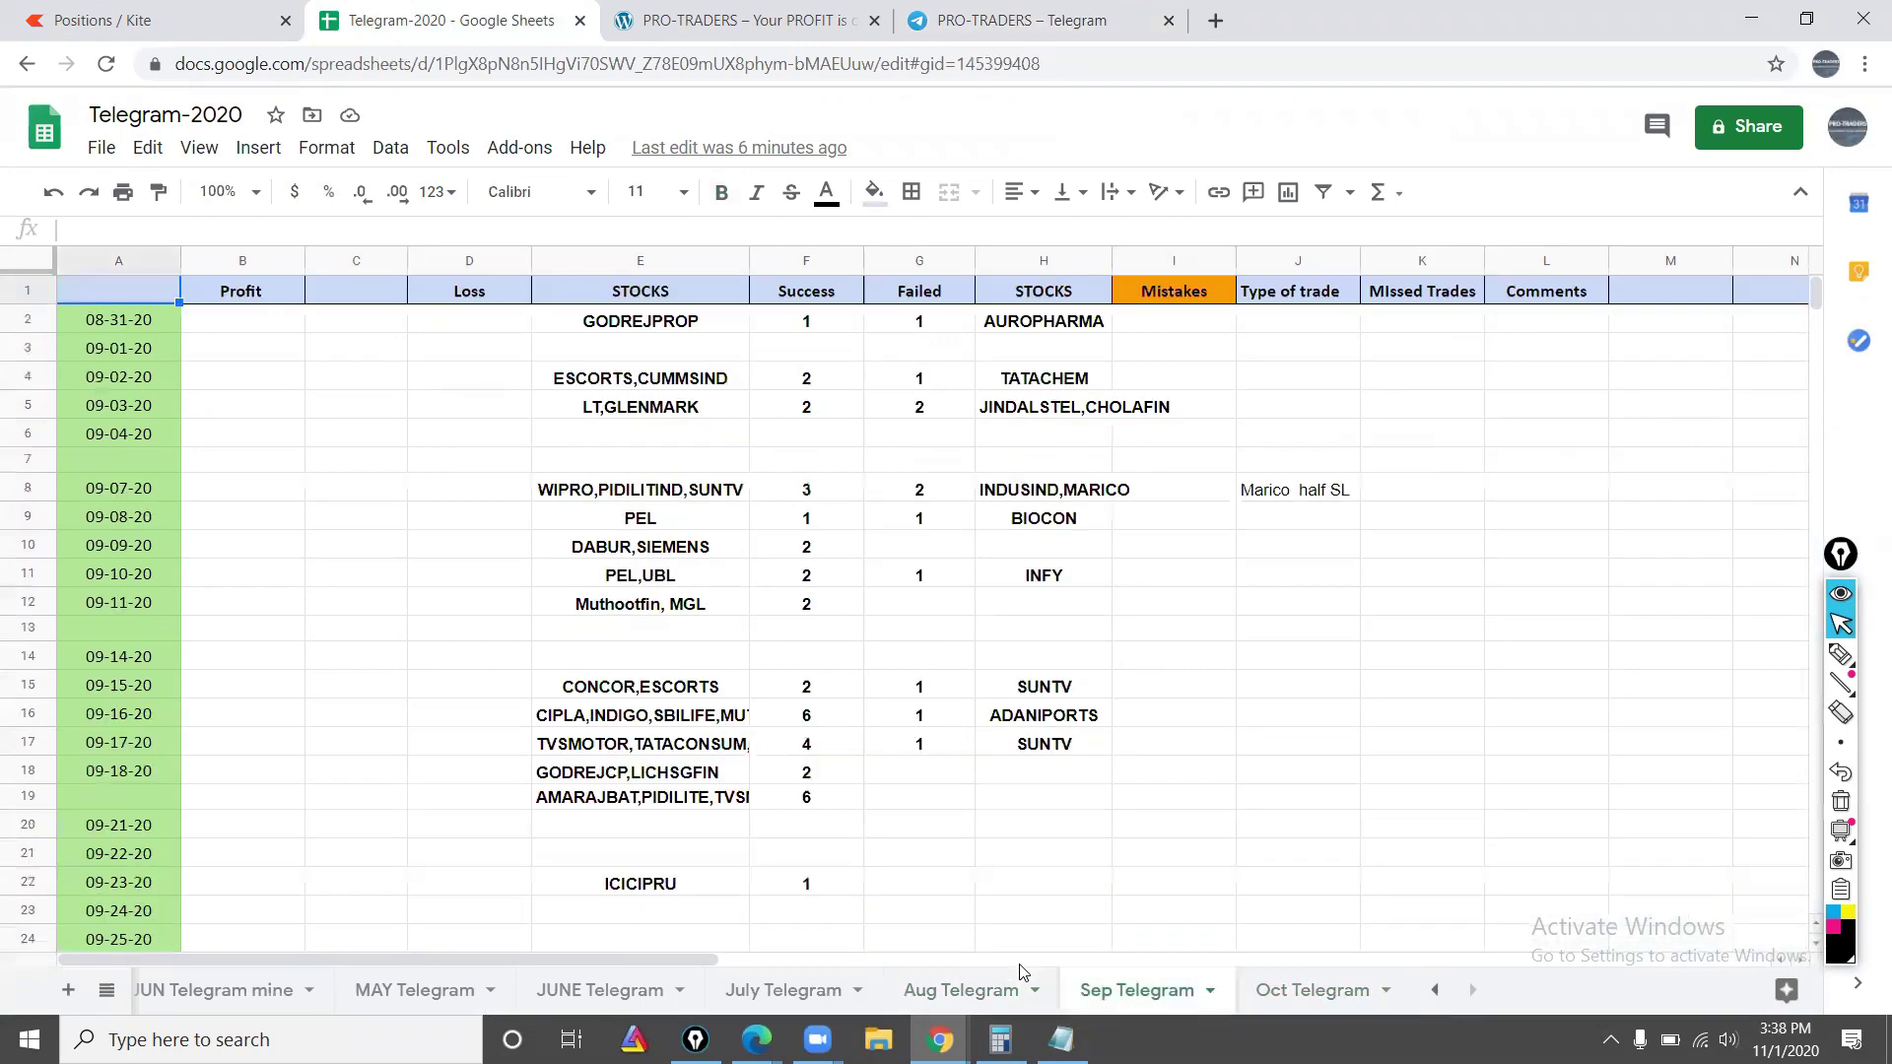
{"action": "left_click", "coordinate": [1301, 979]}
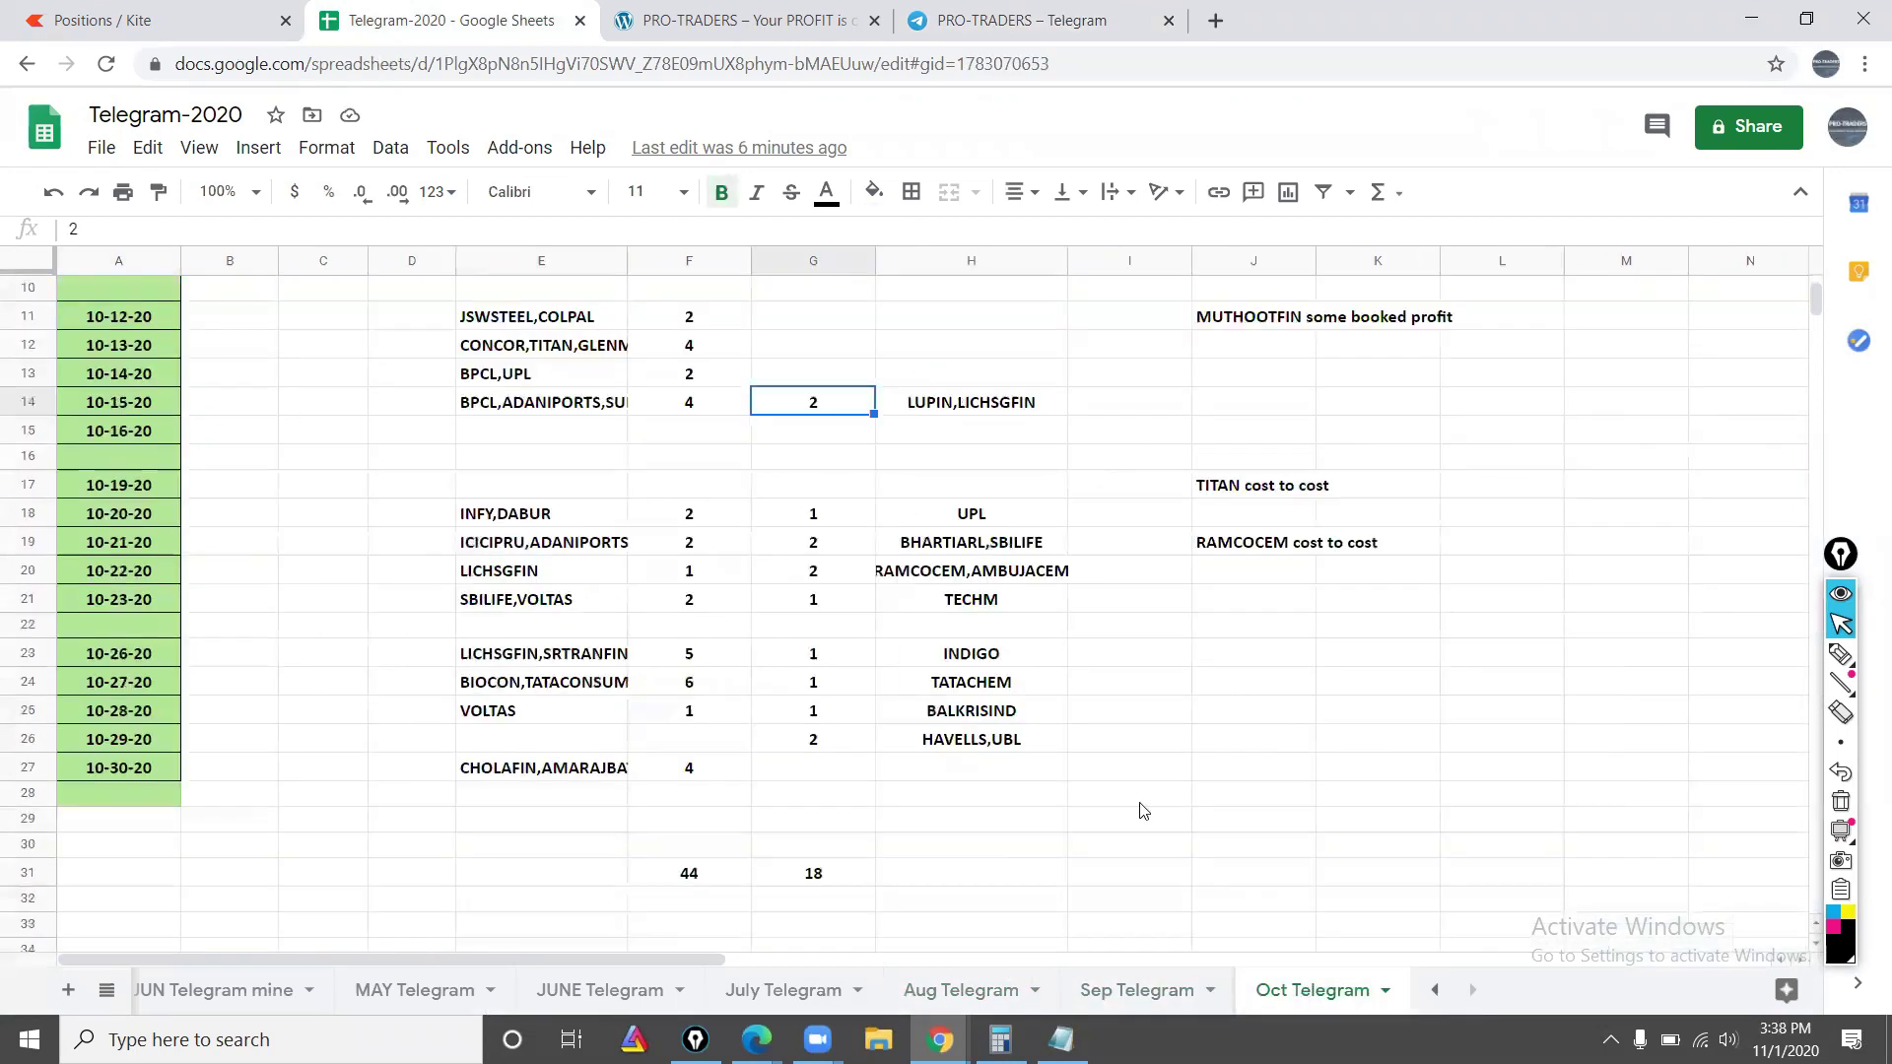
Step: Calculate October's net profit in Calculator as 44 - 18, multiplied by 4000
{"action": "key", "text": "alt+Tab"}
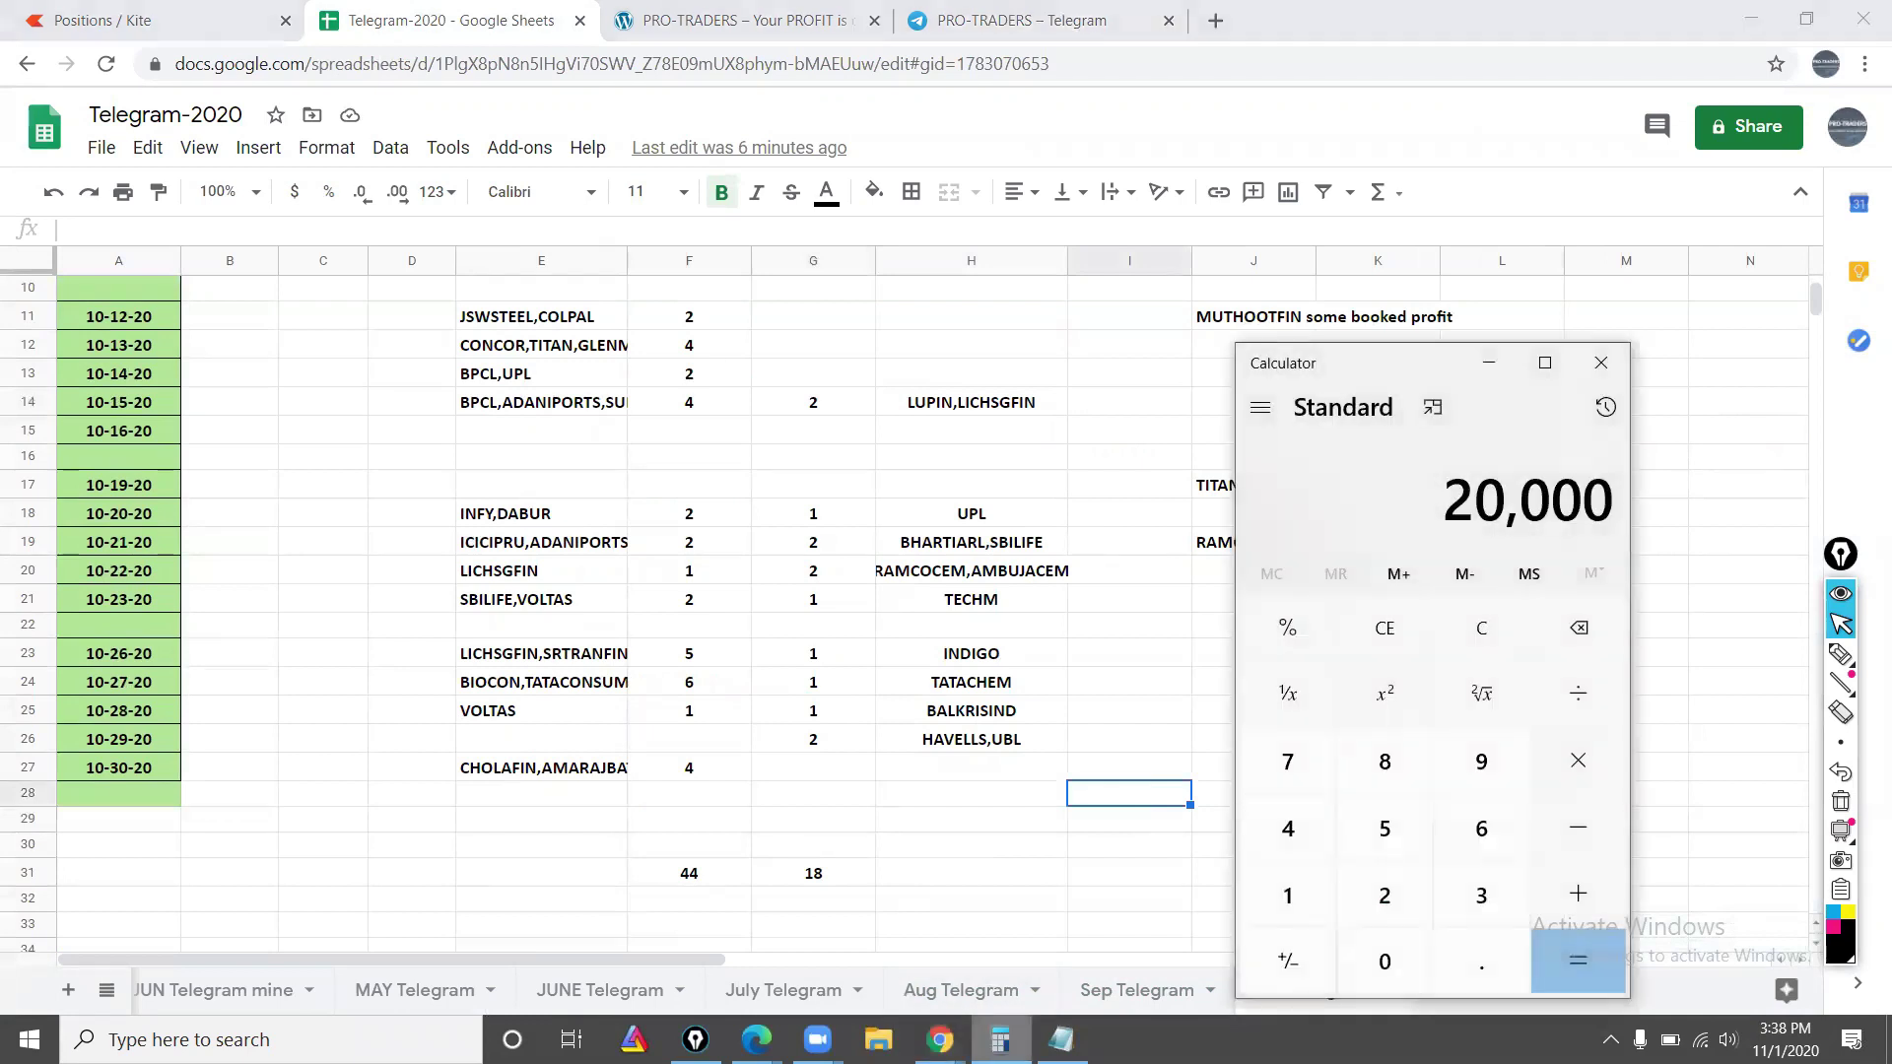
{"action": "key", "text": "Delete"}
{"action": "type", "text": "44"}
{"action": "key", "text": "minus"}
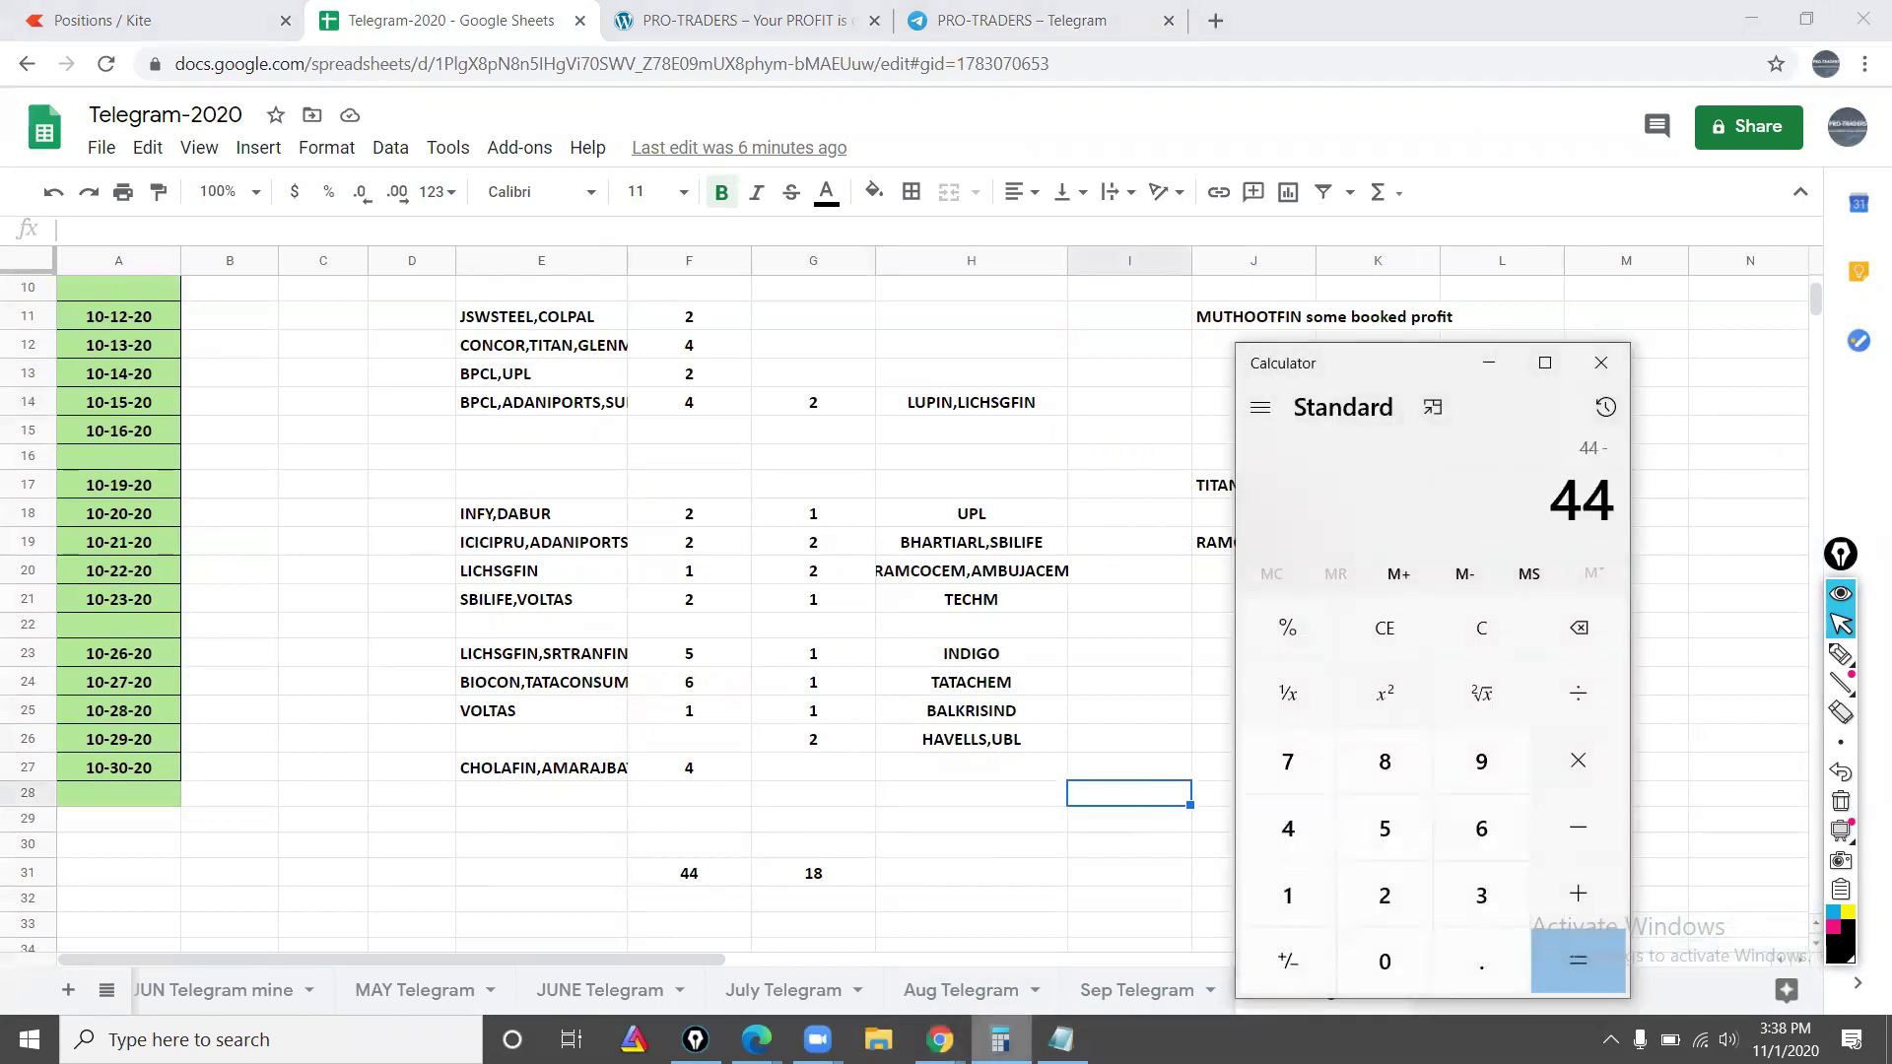
{"action": "type", "text": "18"}
{"action": "key", "text": "Return"}
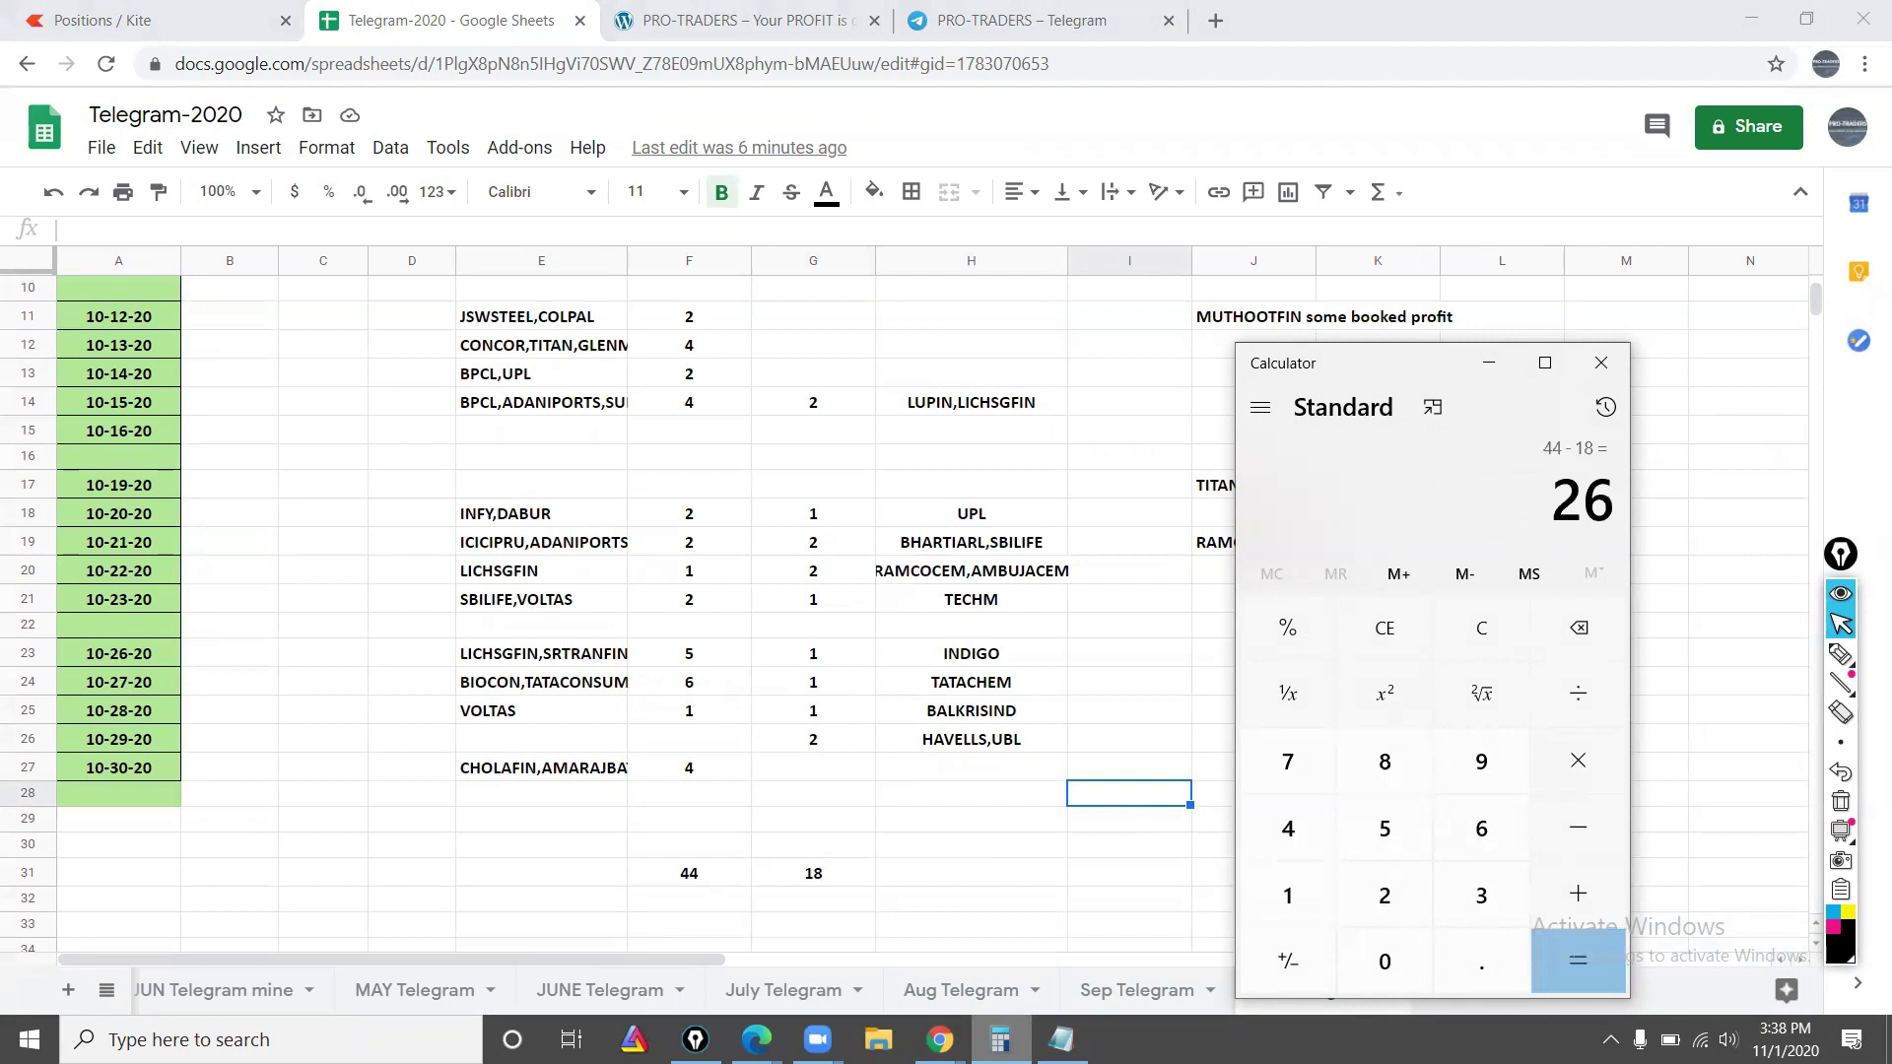
{"action": "key", "text": "asterisk"}
{"action": "type", "text": "4000"}
{"action": "key", "text": "Return"}
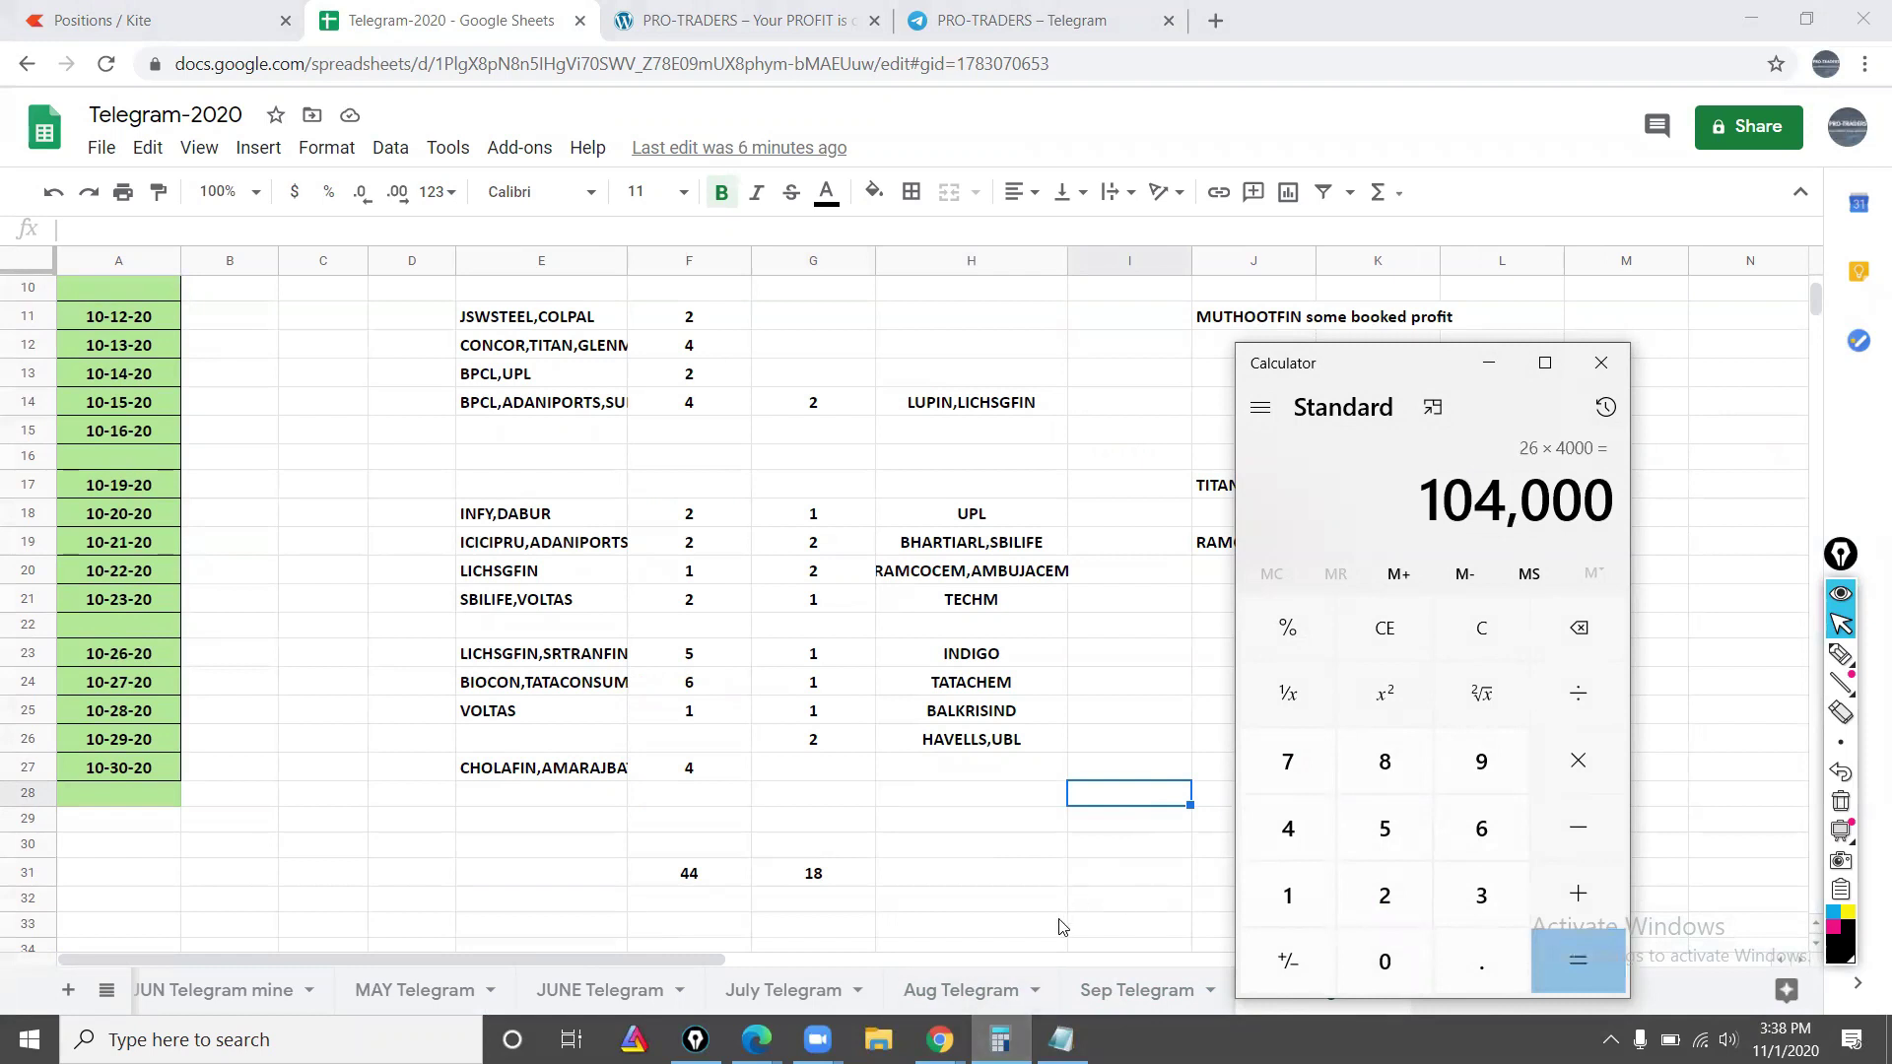
Step: Bring up the Notepad profit list and add 64000 + 36000 + 100000 + 68000 + 84000 + 104000 in Calculator
{"action": "left_click", "coordinate": [1062, 1040]}
{"action": "left_click", "coordinate": [703, 430]}
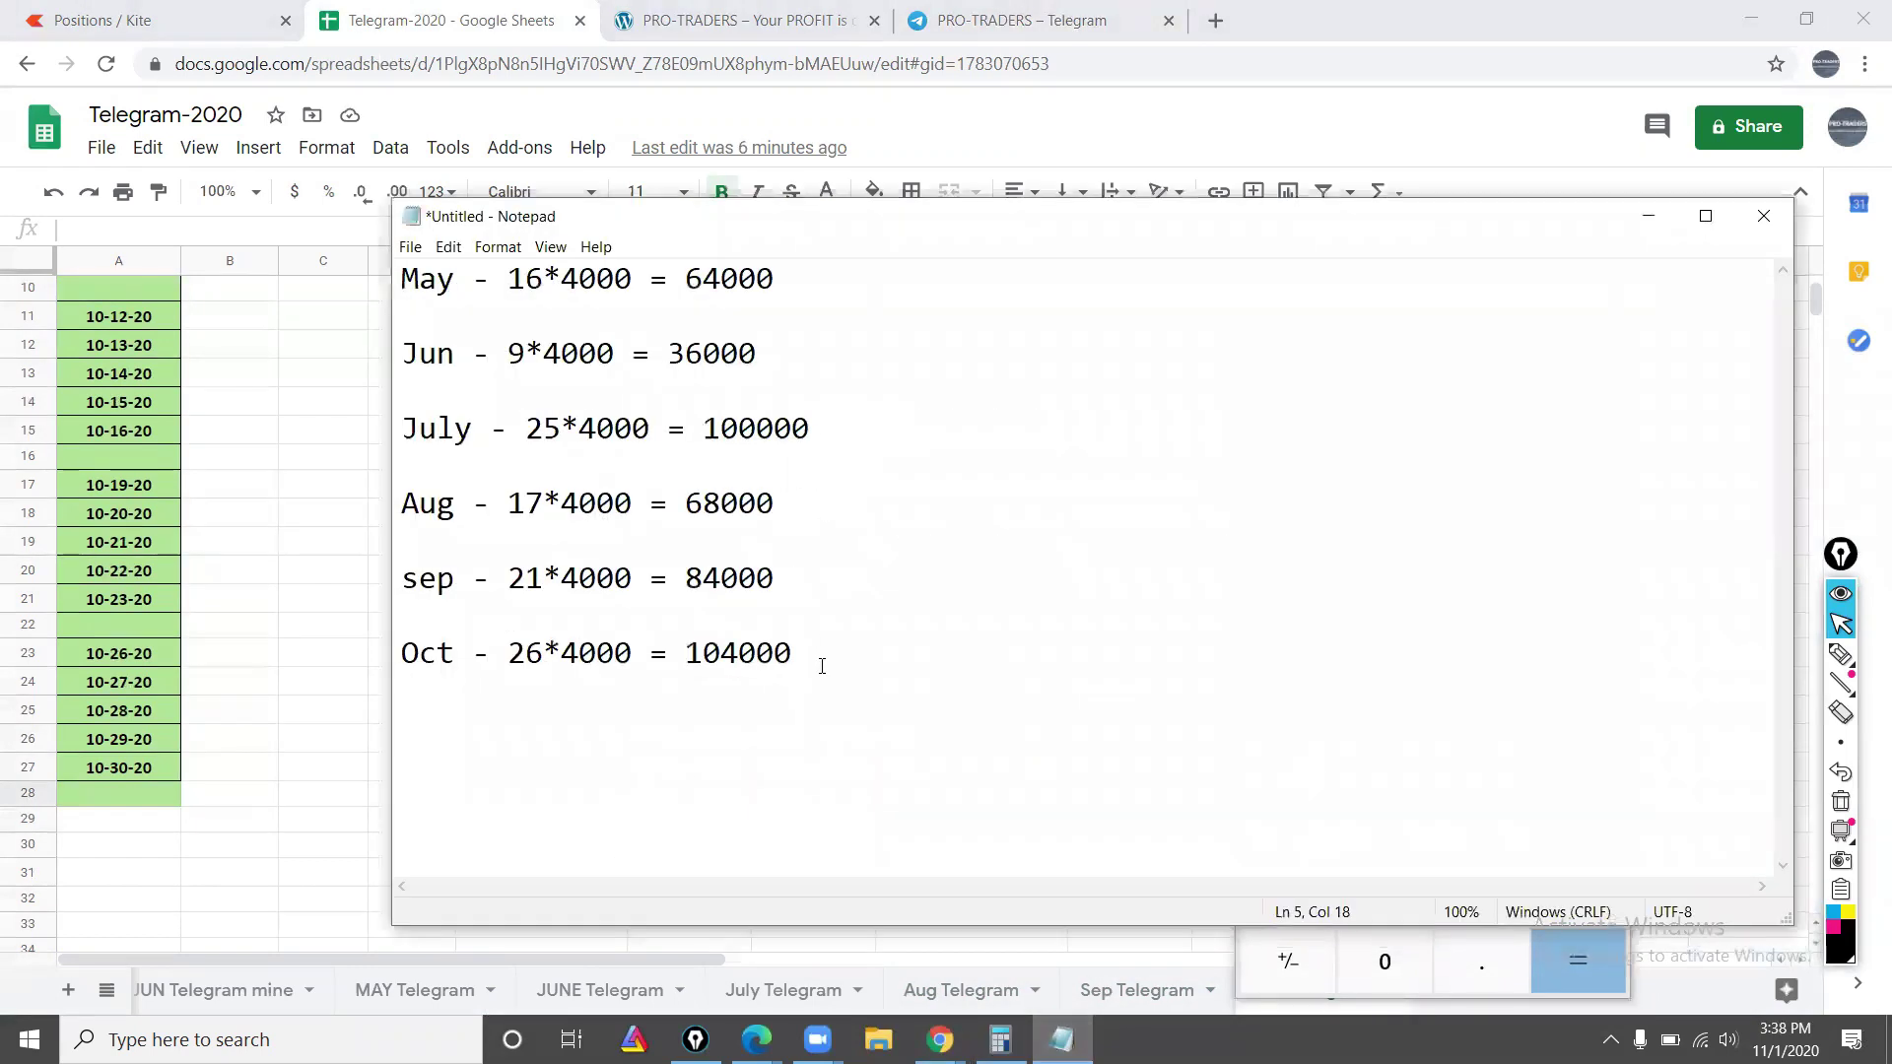
{"action": "left_click", "coordinate": [1000, 1039]}
{"action": "key", "text": "Escape"}
{"action": "type", "text": "640000"}
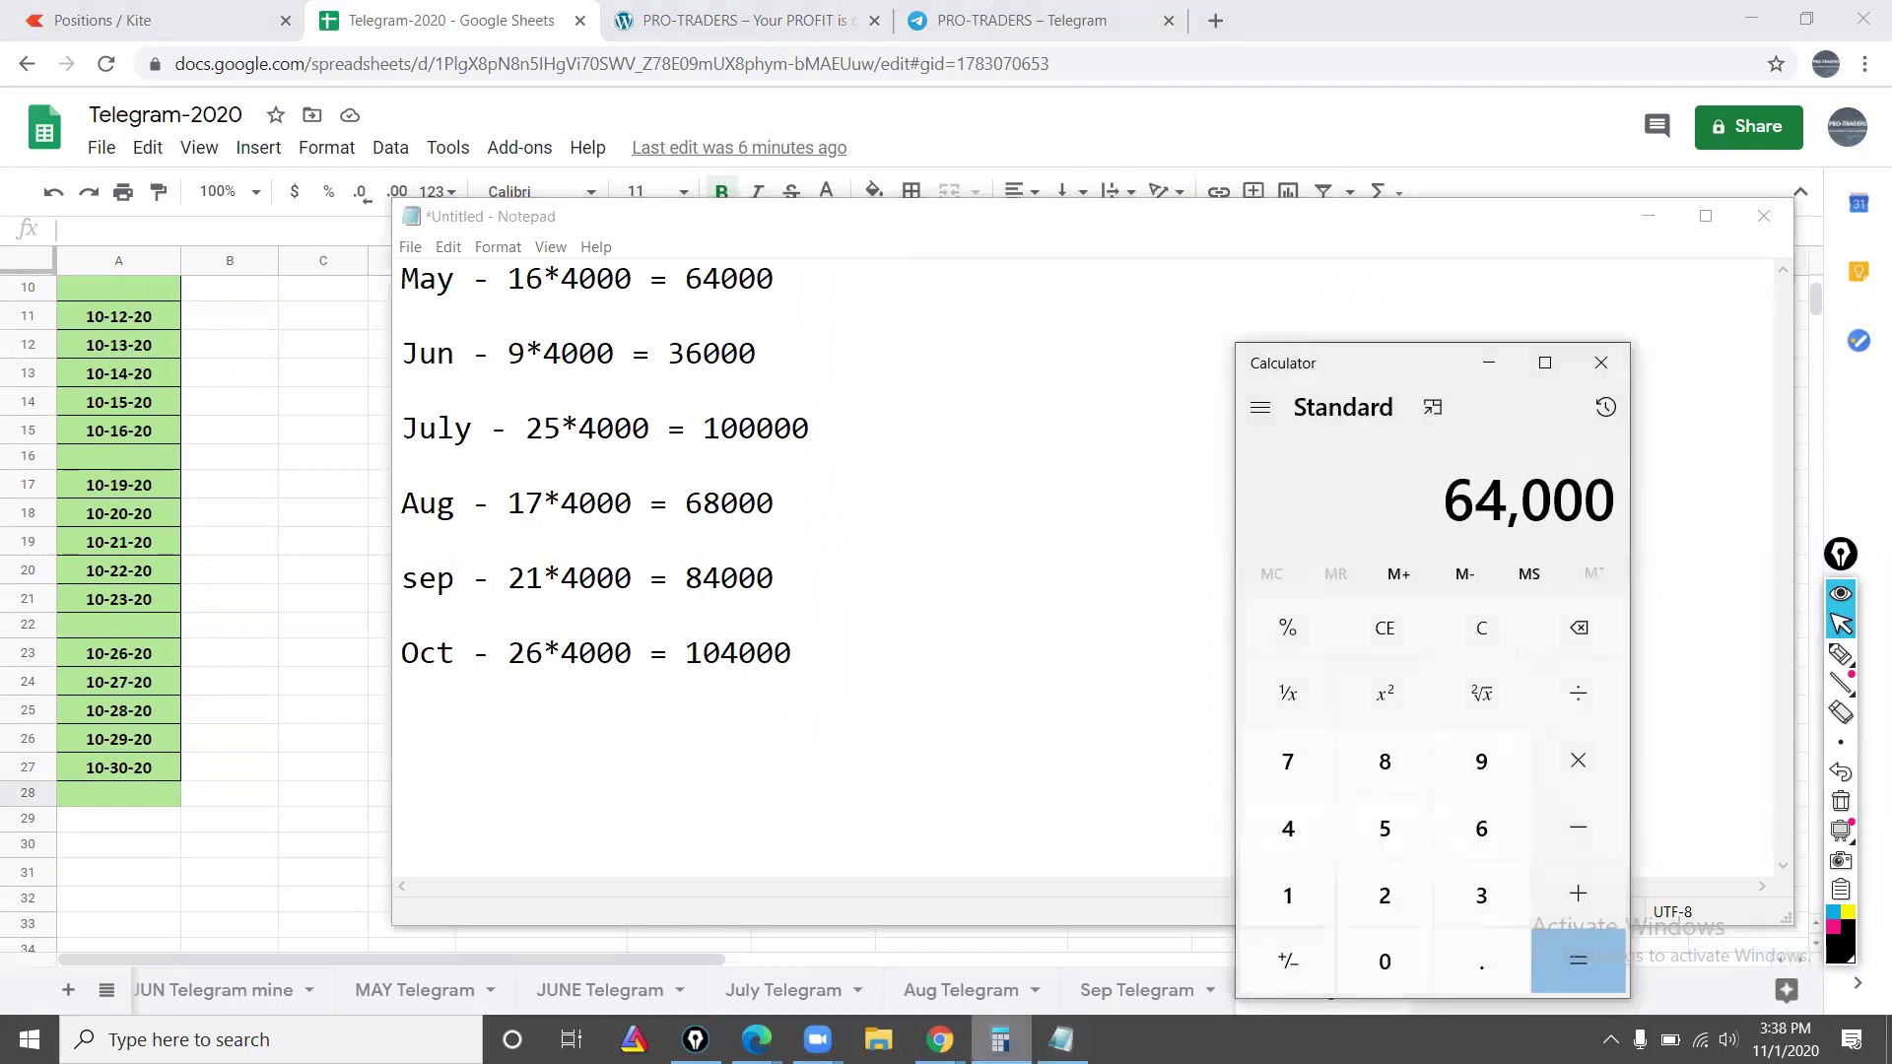
{"action": "key", "text": "plus"}
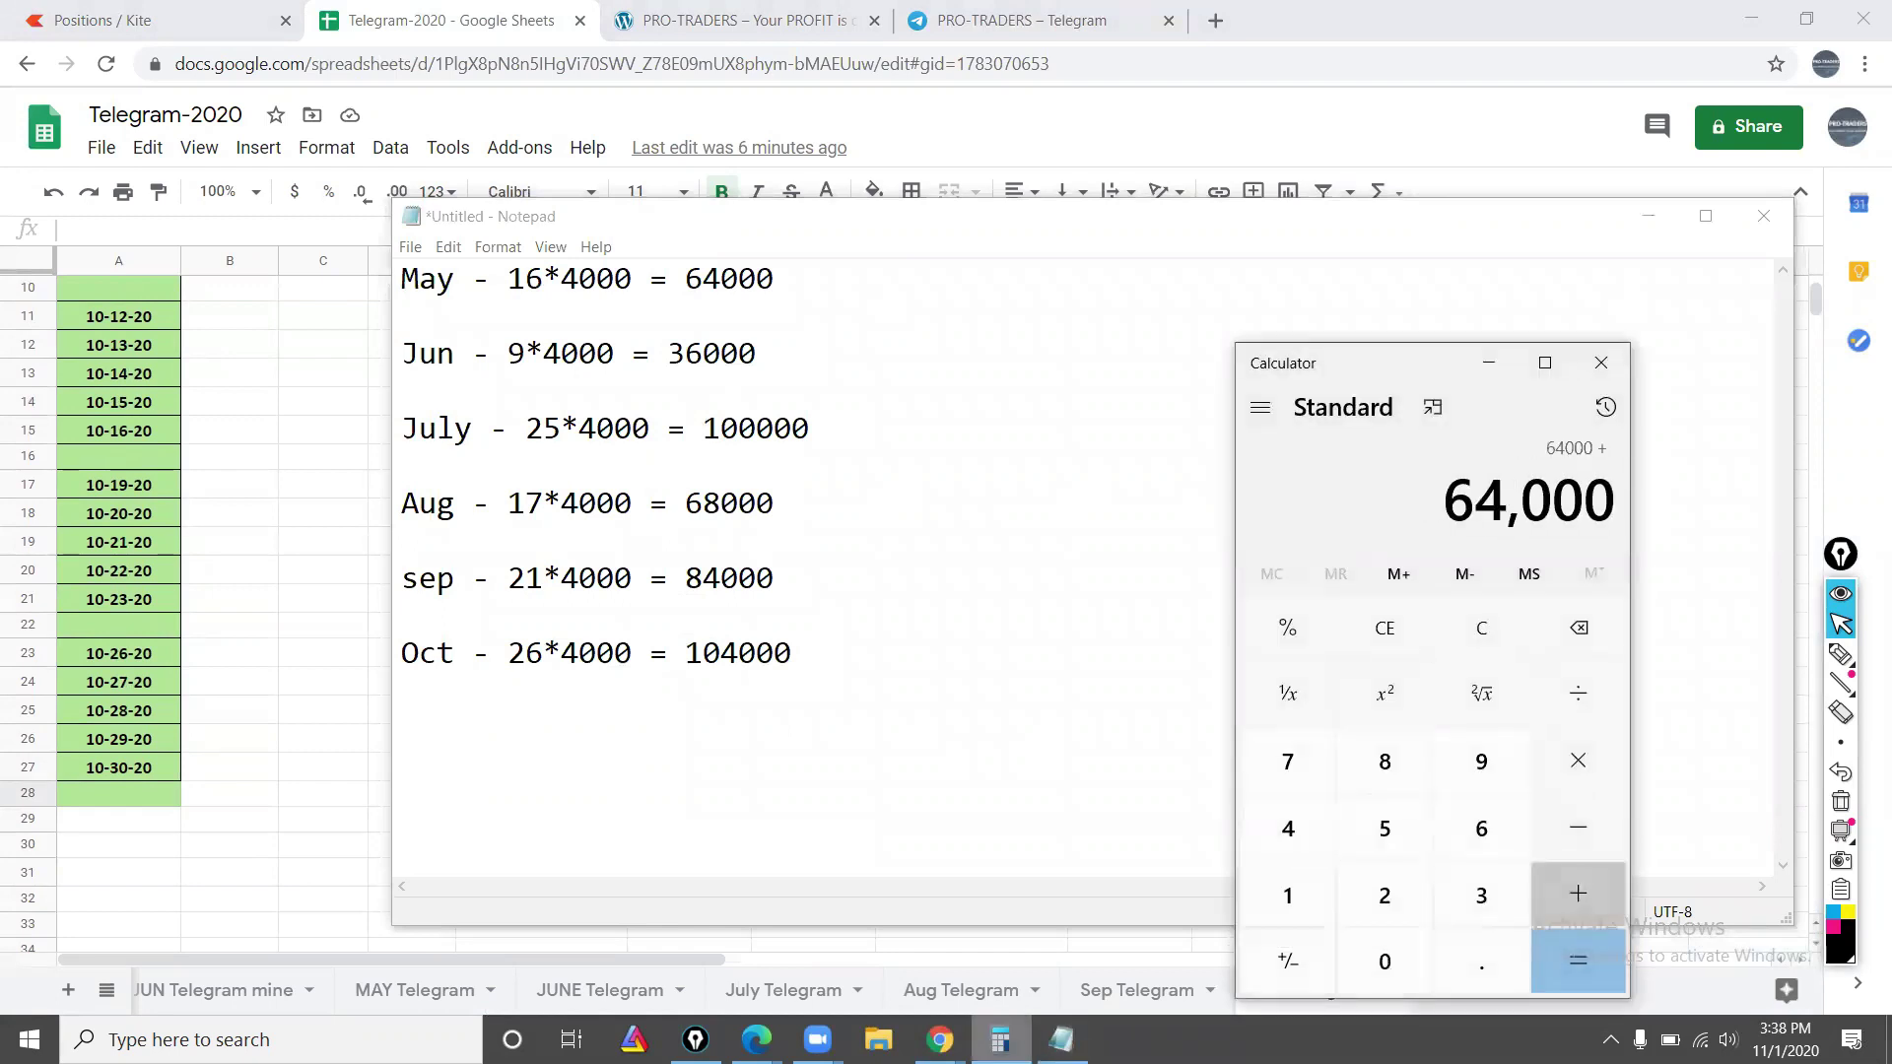
{"action": "type", "text": "36000"}
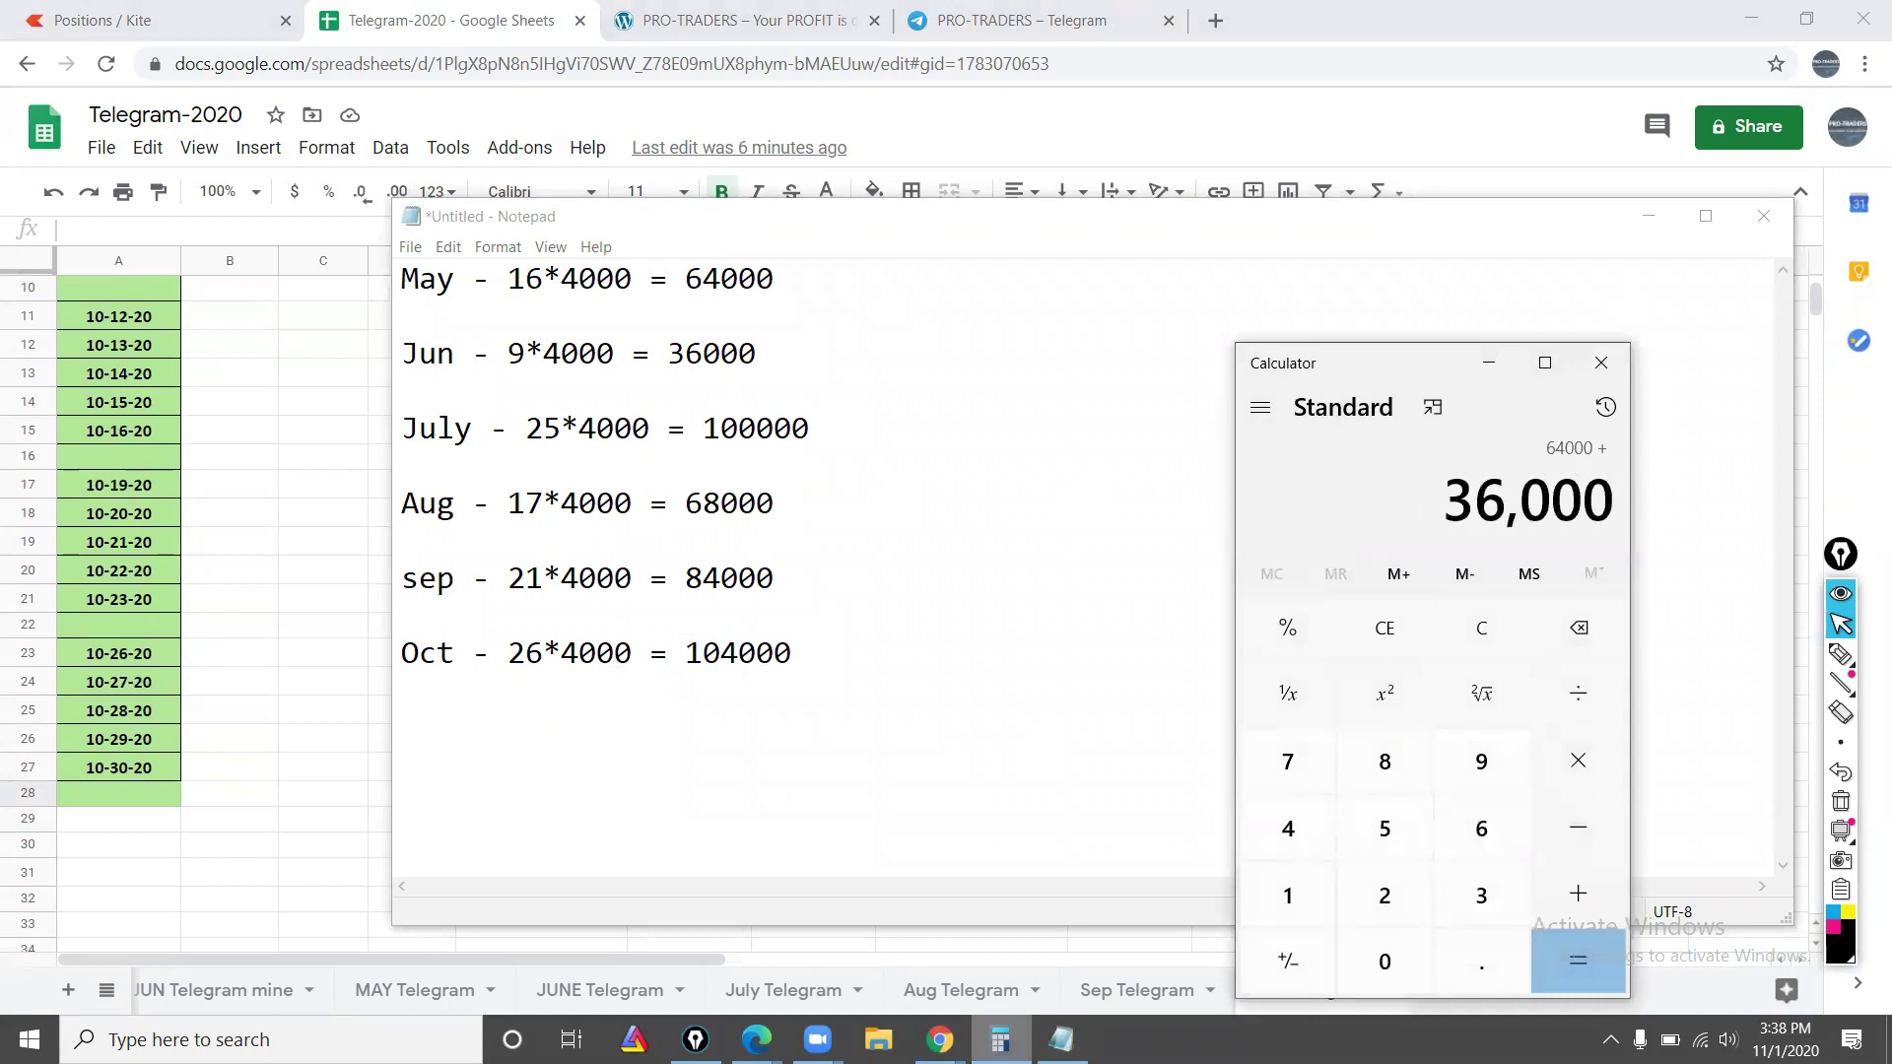
{"action": "key", "text": "plus"}
{"action": "type", "text": "100000"}
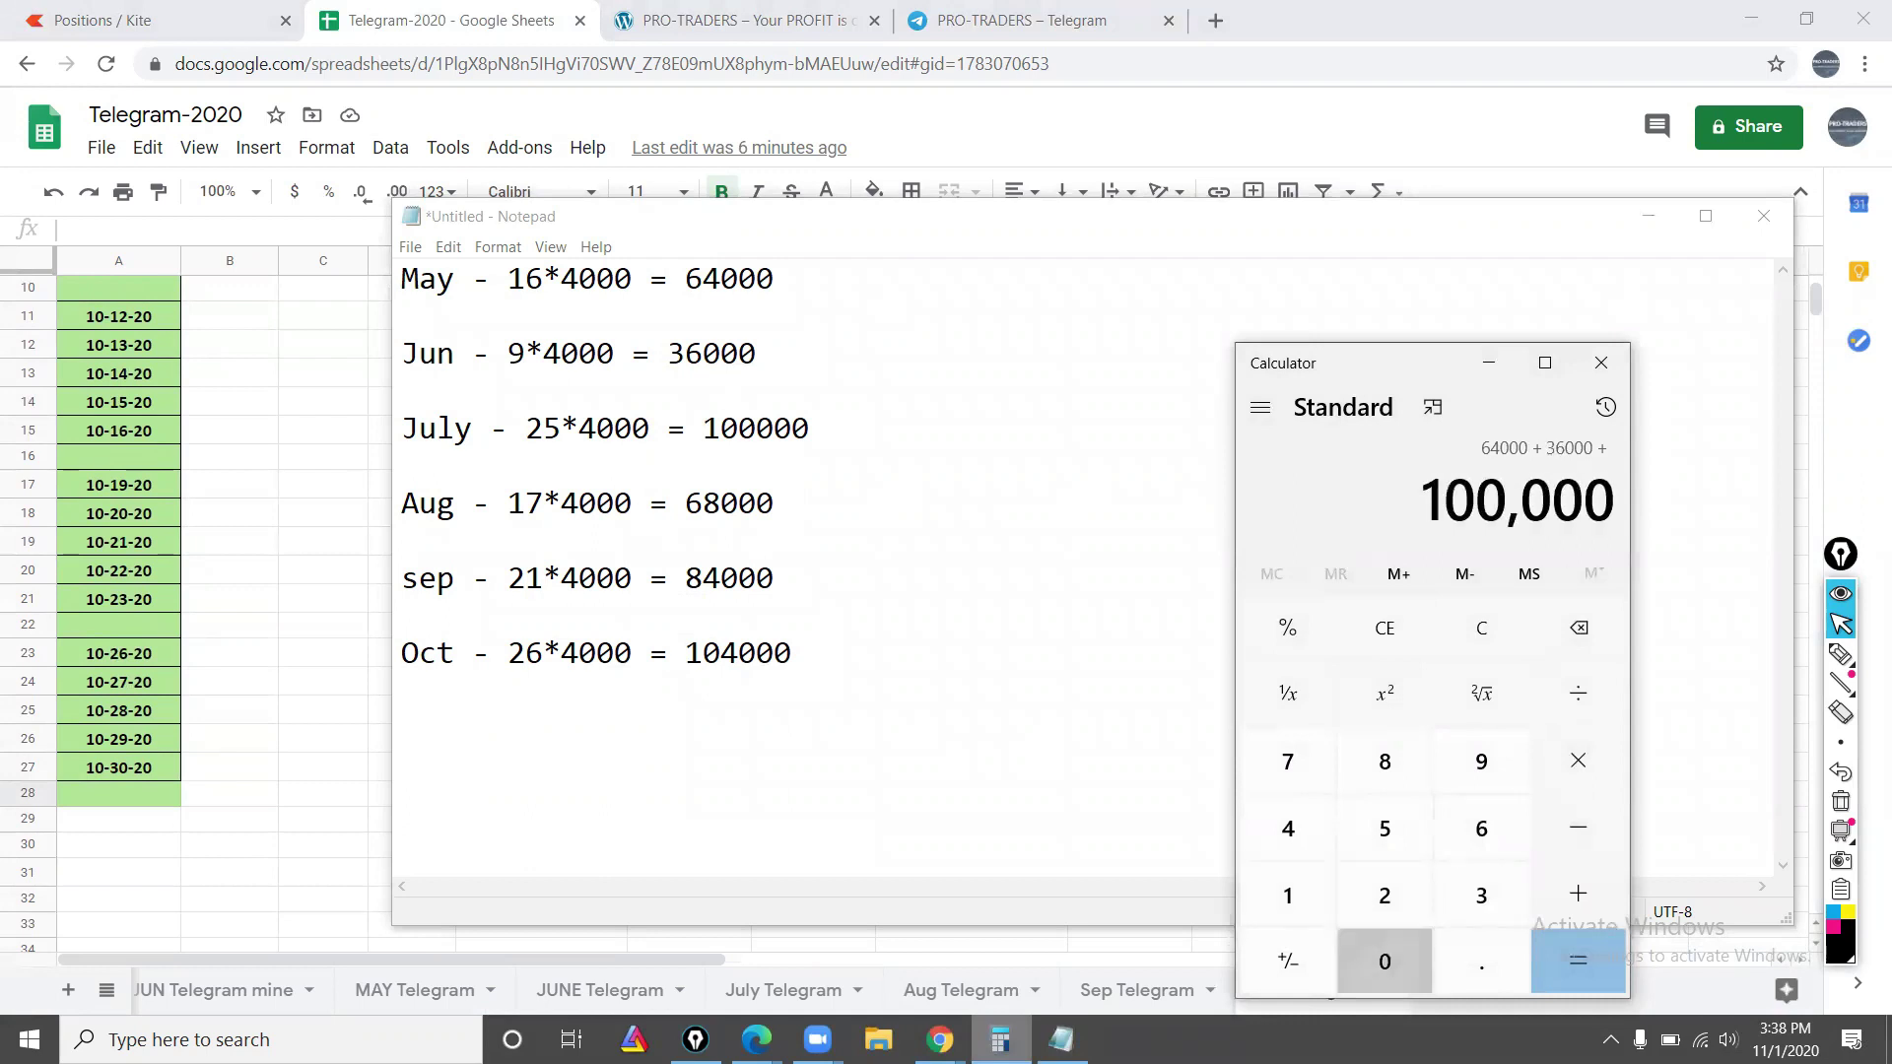
{"action": "key", "text": "plus"}
{"action": "type", "text": "68000"}
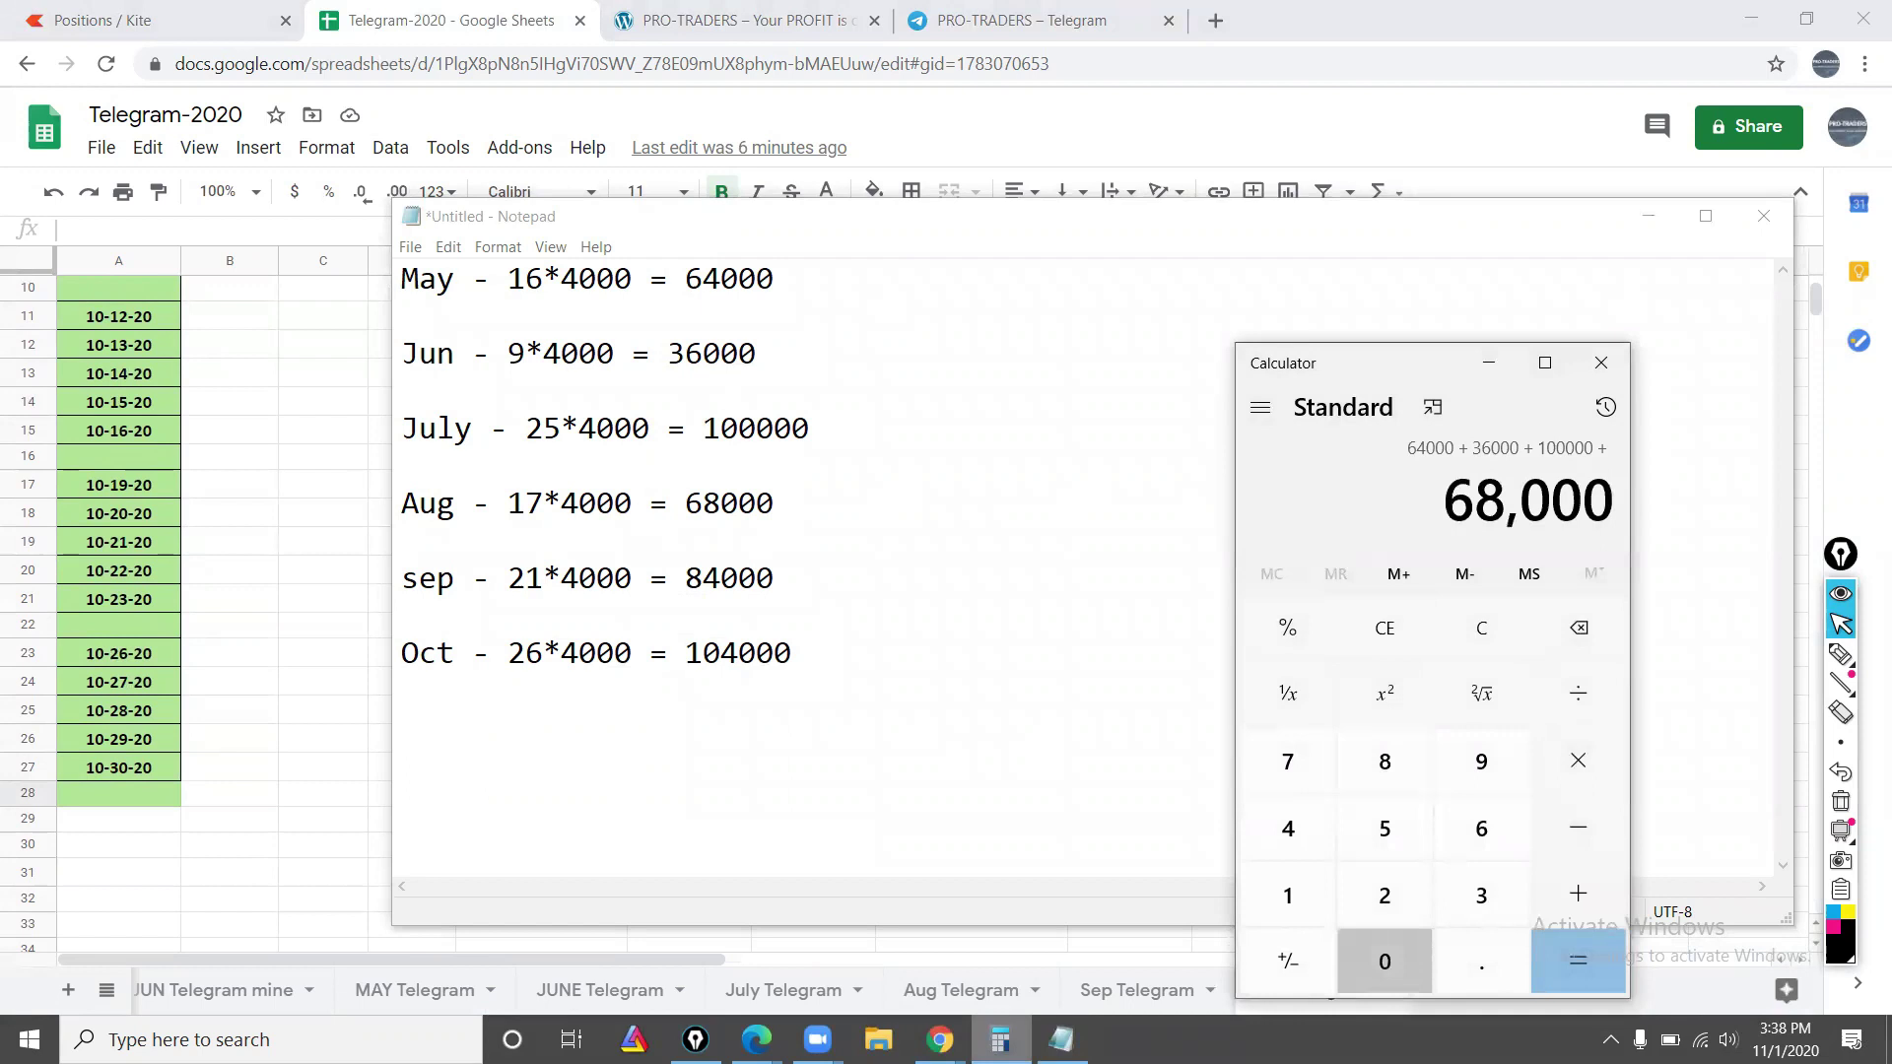
{"action": "key", "text": "plus"}
{"action": "type", "text": "84000"}
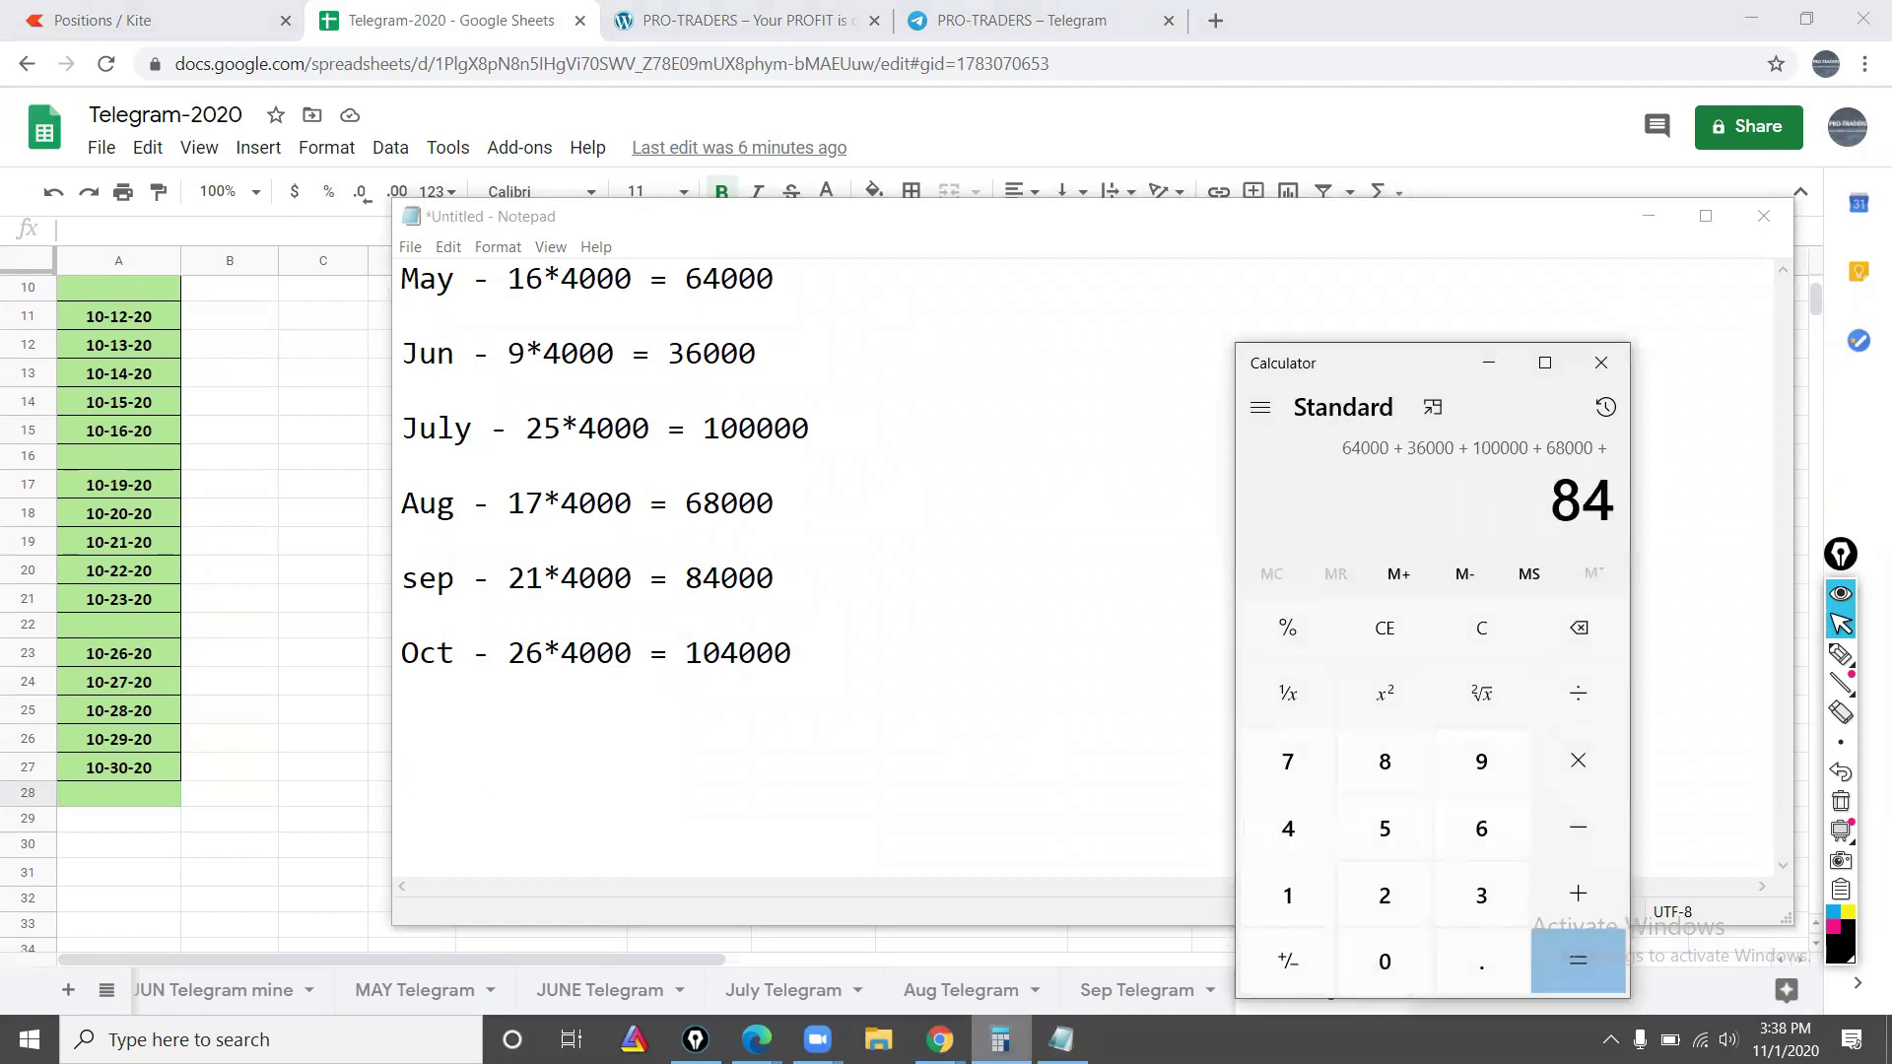
{"action": "key", "text": "plus"}
{"action": "type", "text": "10400"}
{"action": "type", "text": "0"}
{"action": "key", "text": "Return"}
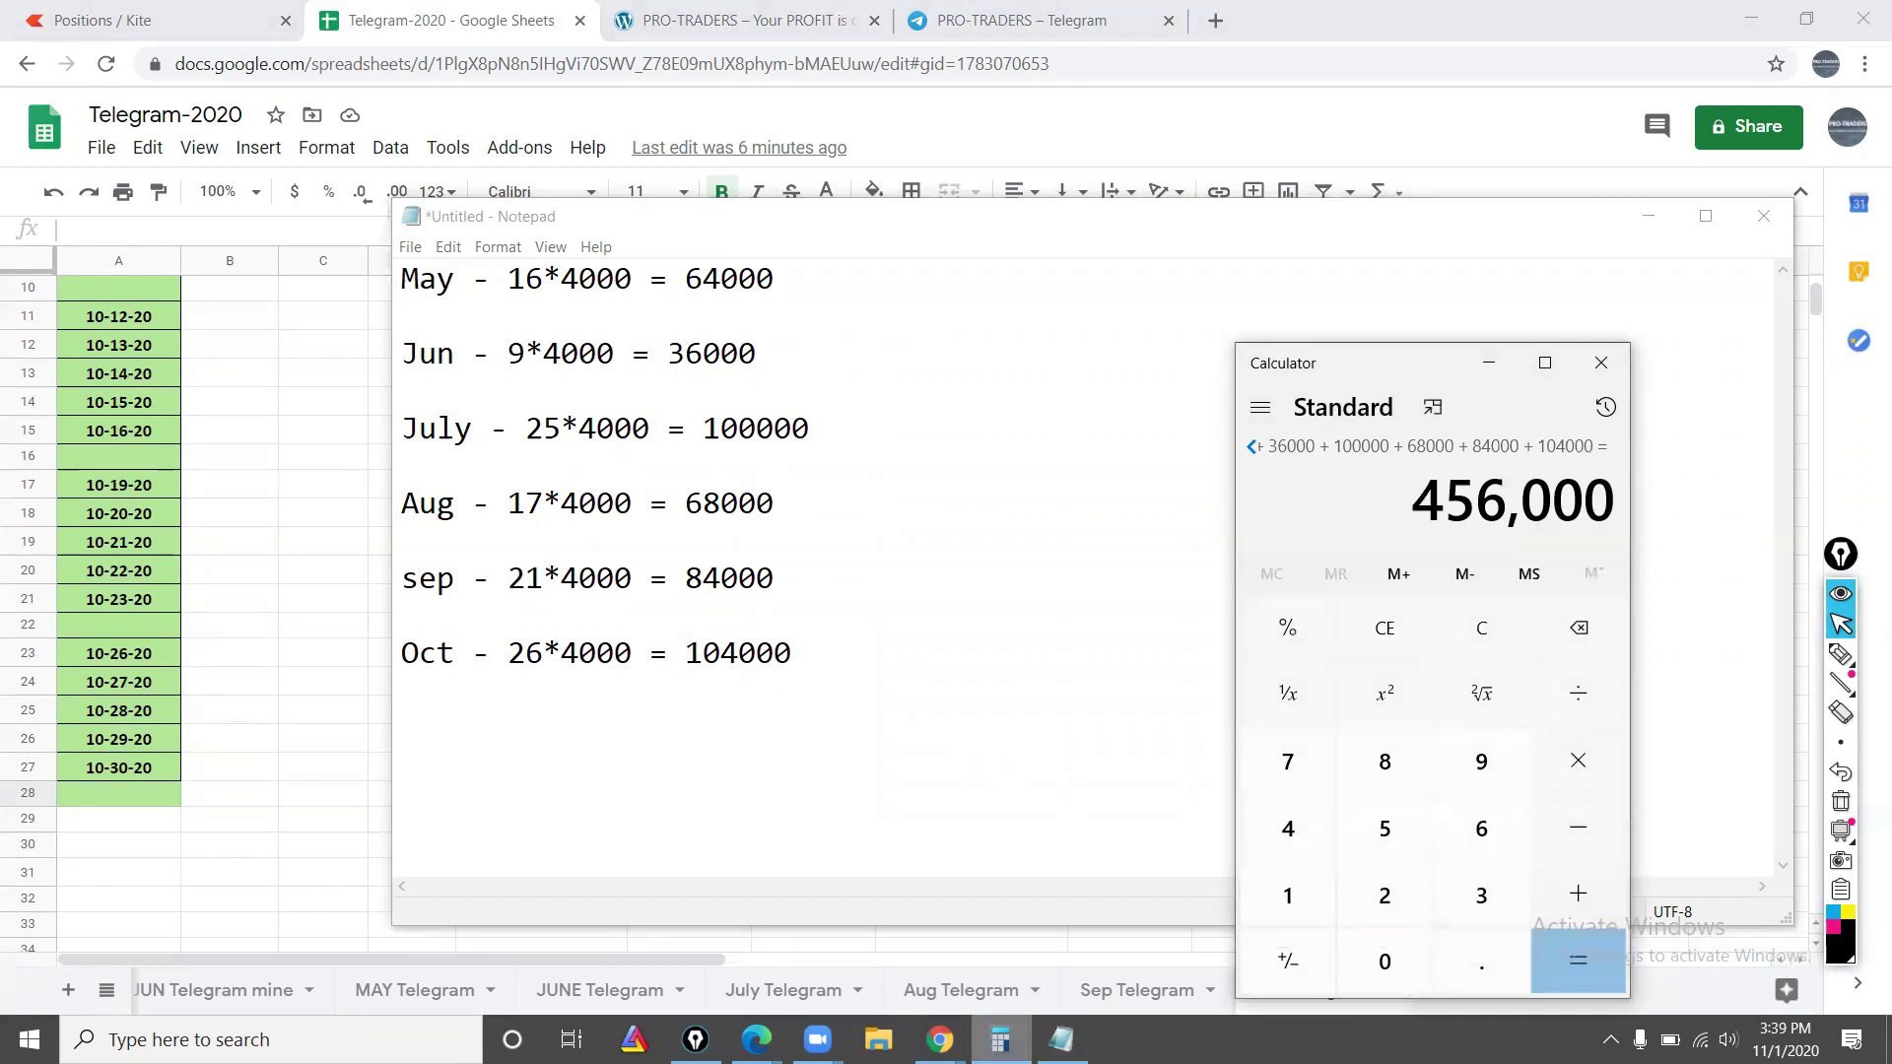
Step: Subtract 356000 from the six-month profit total
{"action": "key", "text": "minus"}
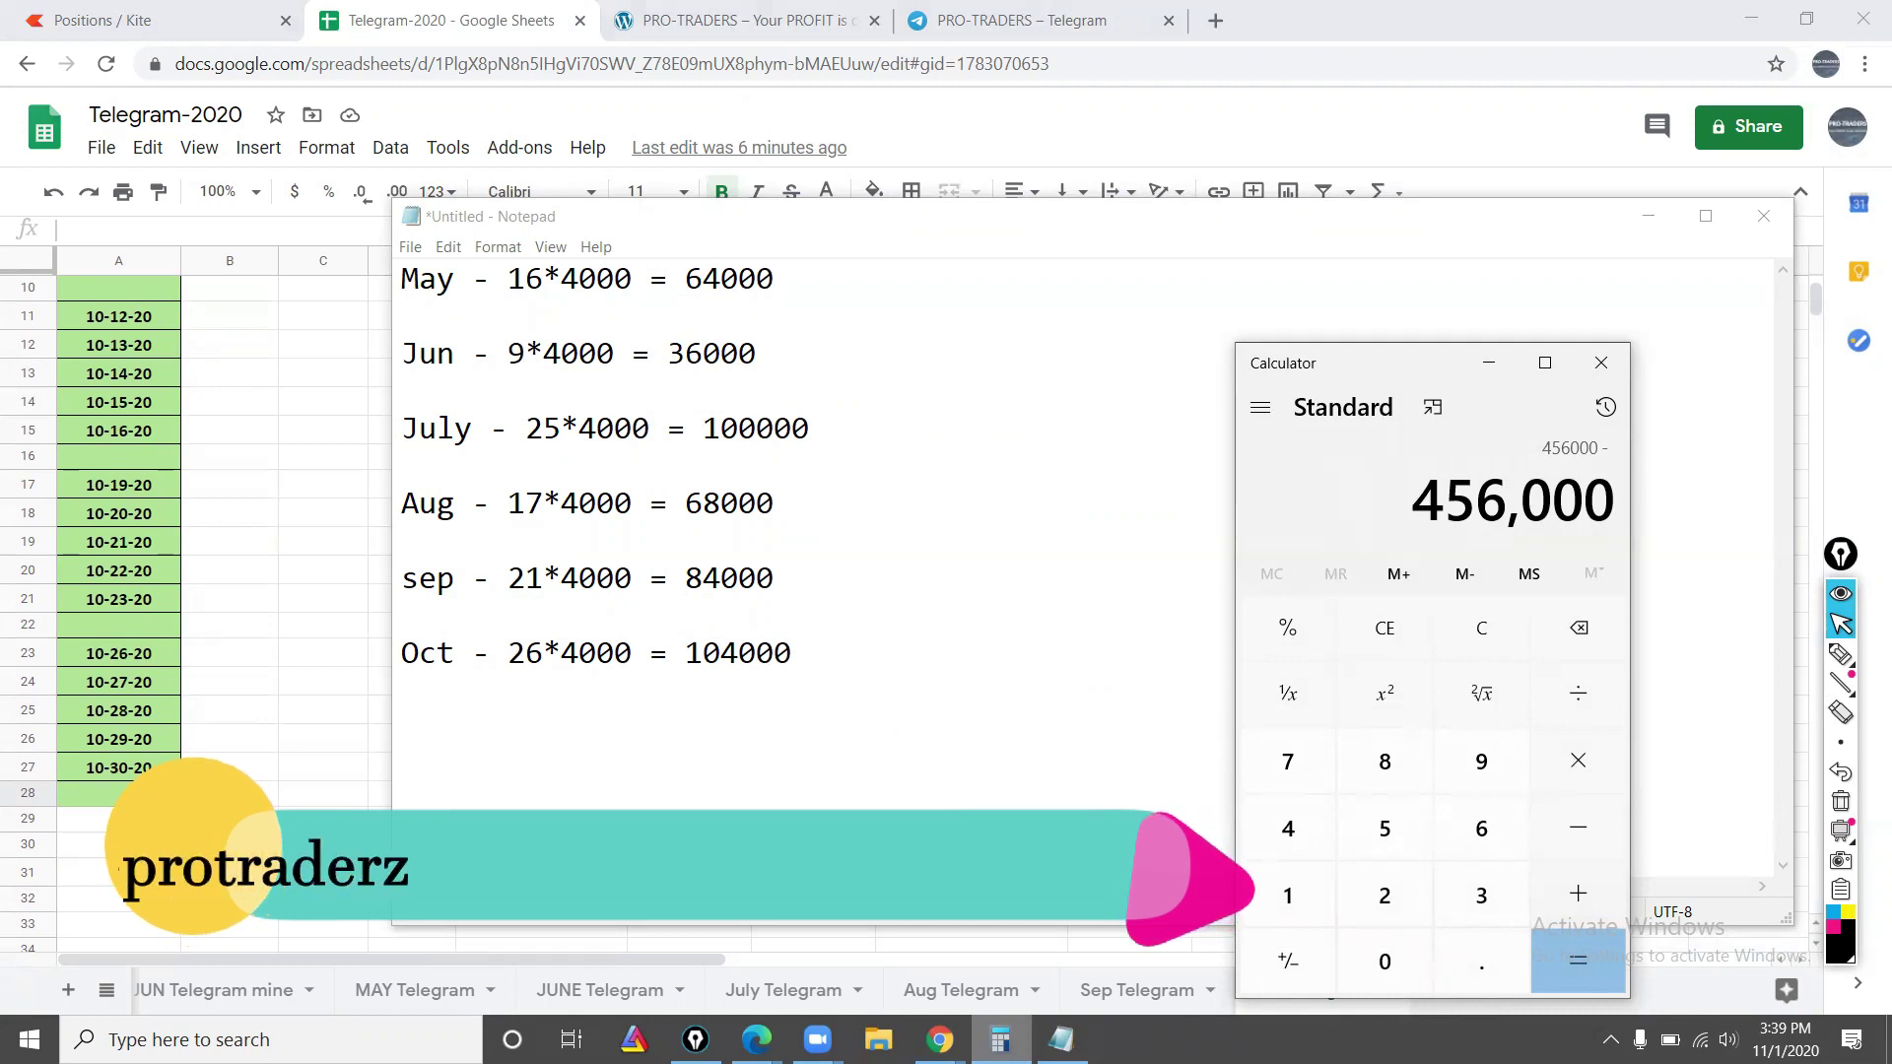
{"action": "type", "text": "356000"}
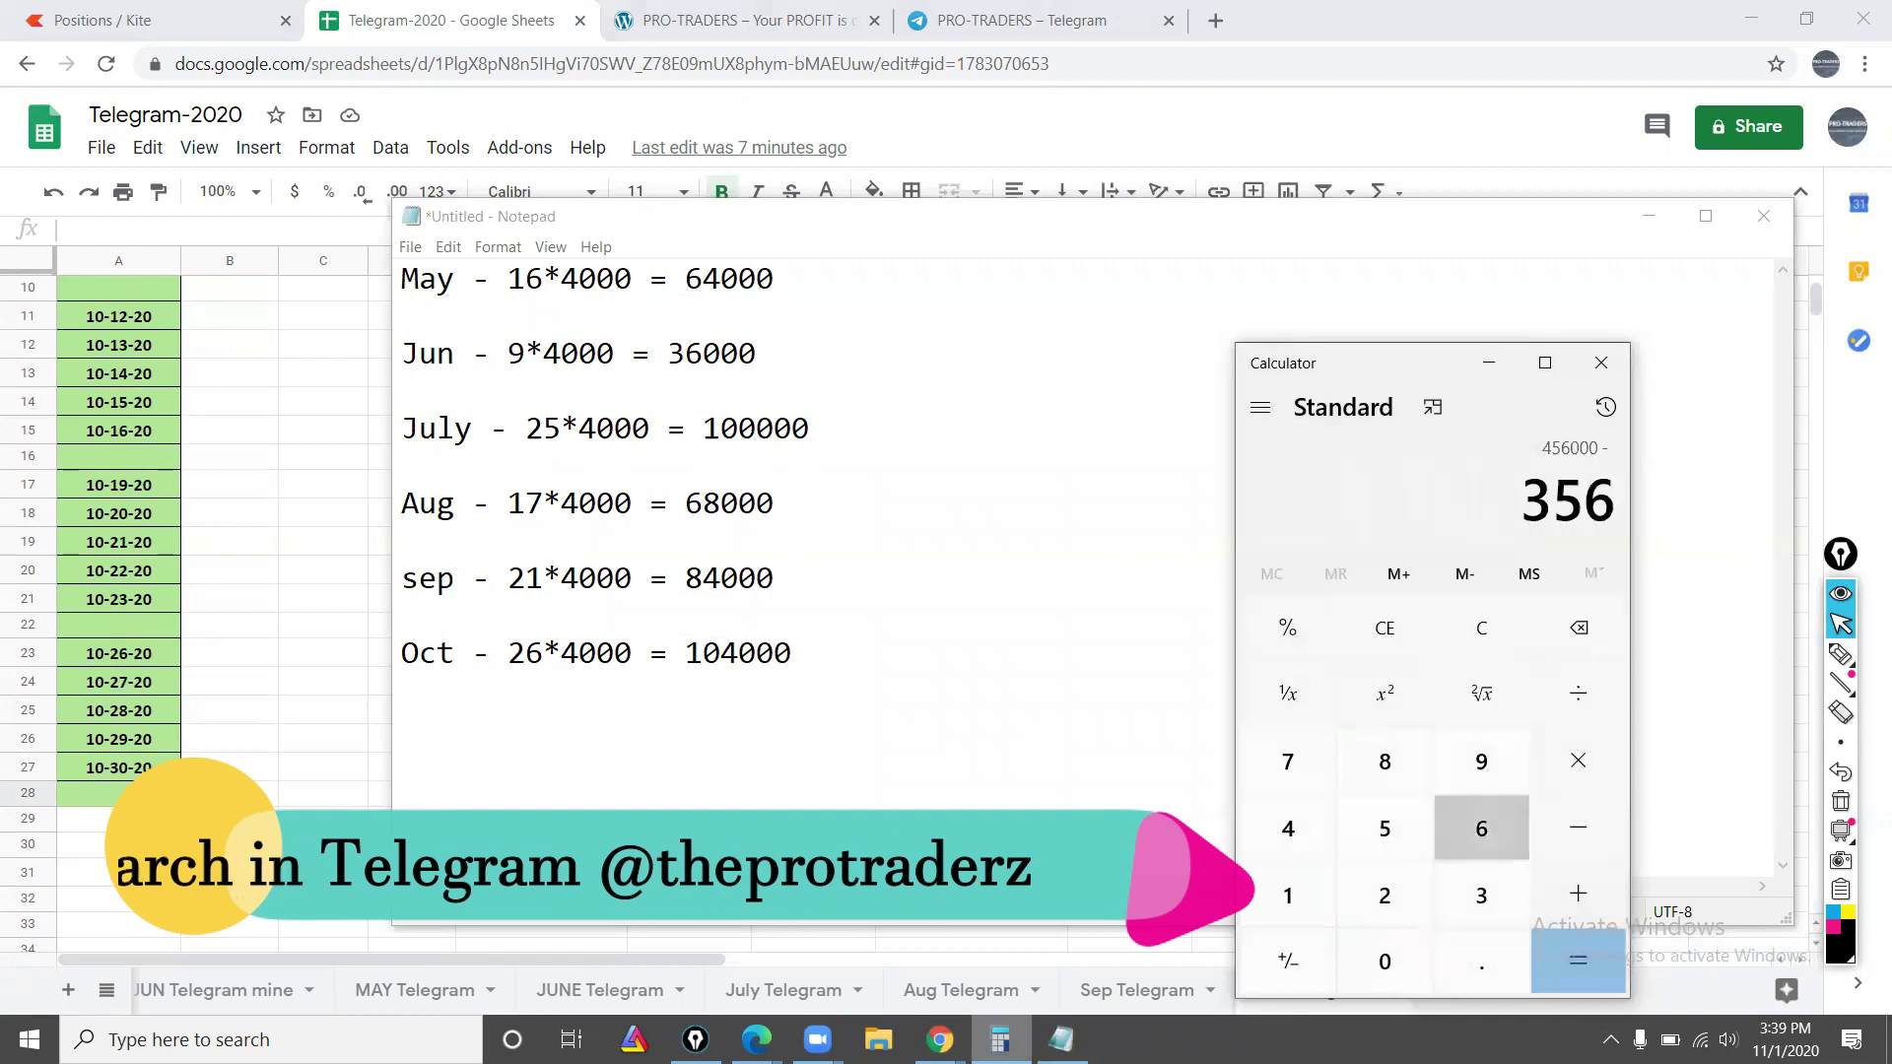
{"action": "key", "text": "Return"}
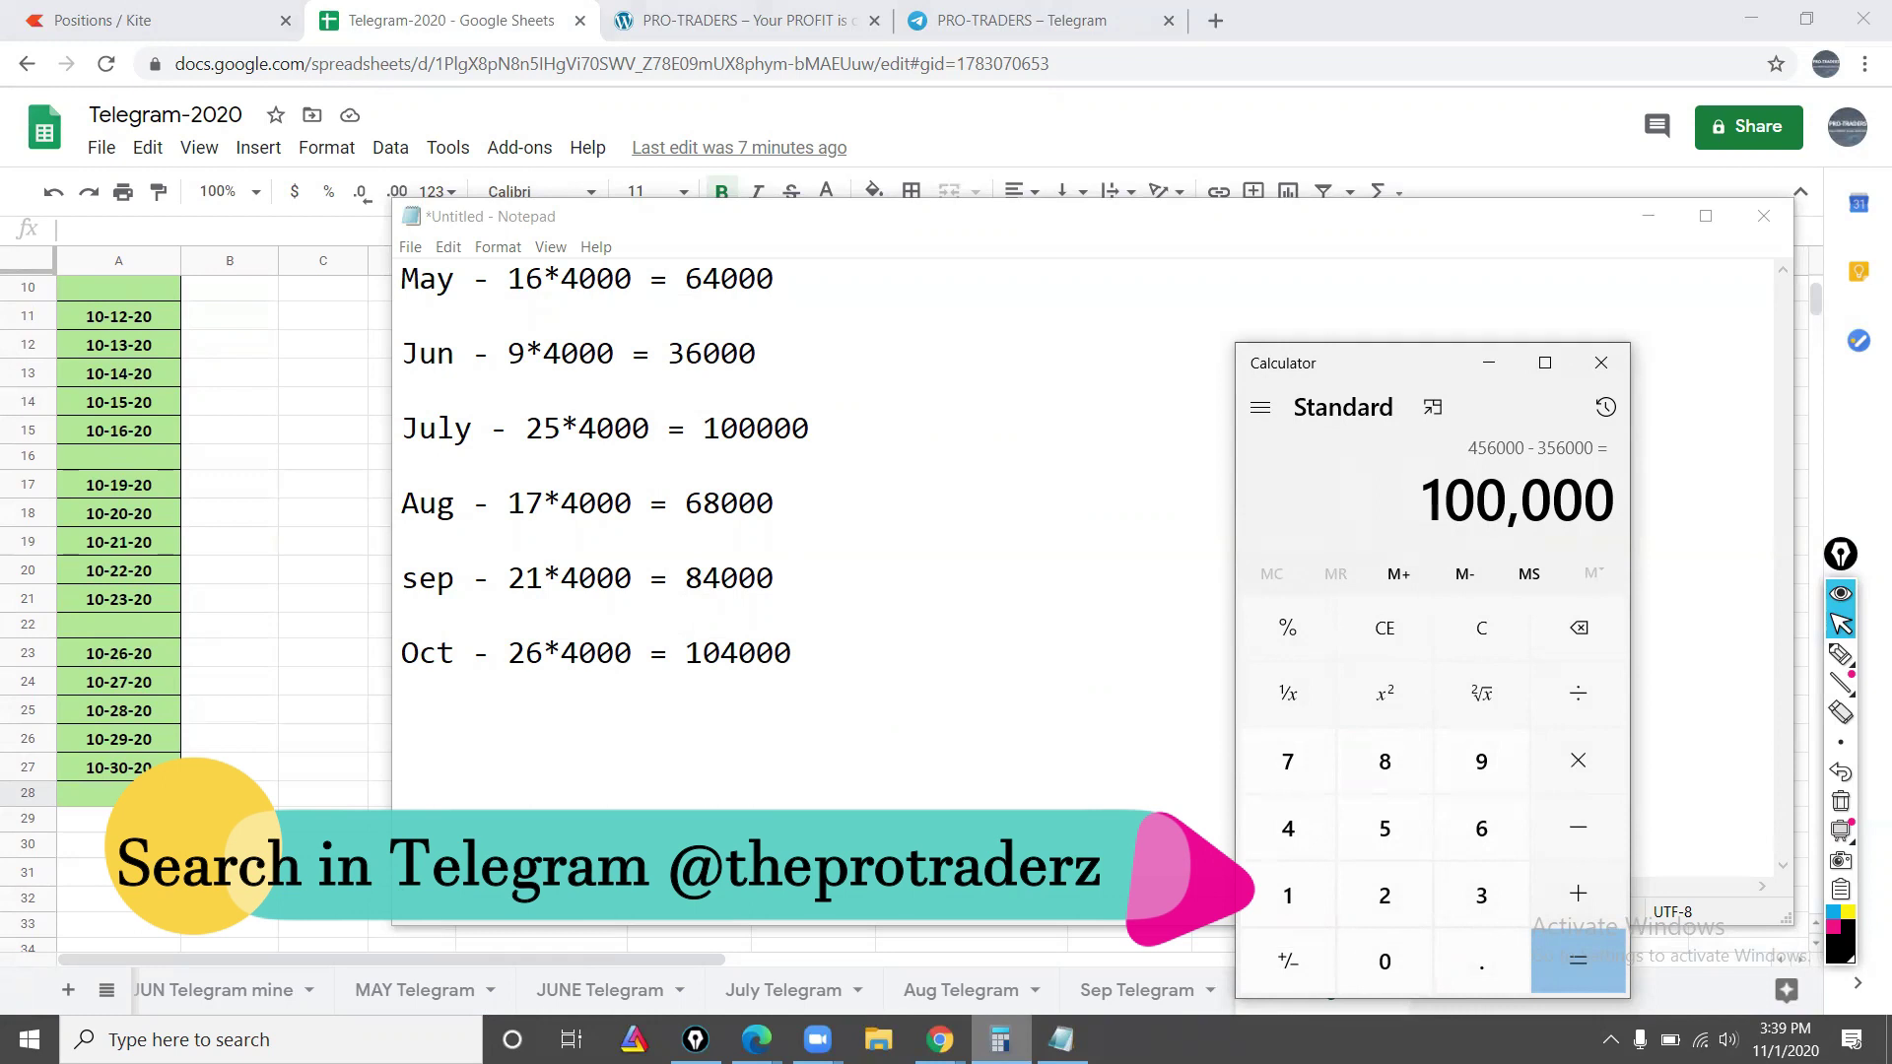
{"action": "left_click", "coordinate": [1488, 364]}
{"action": "left_click", "coordinate": [1021, 22]}
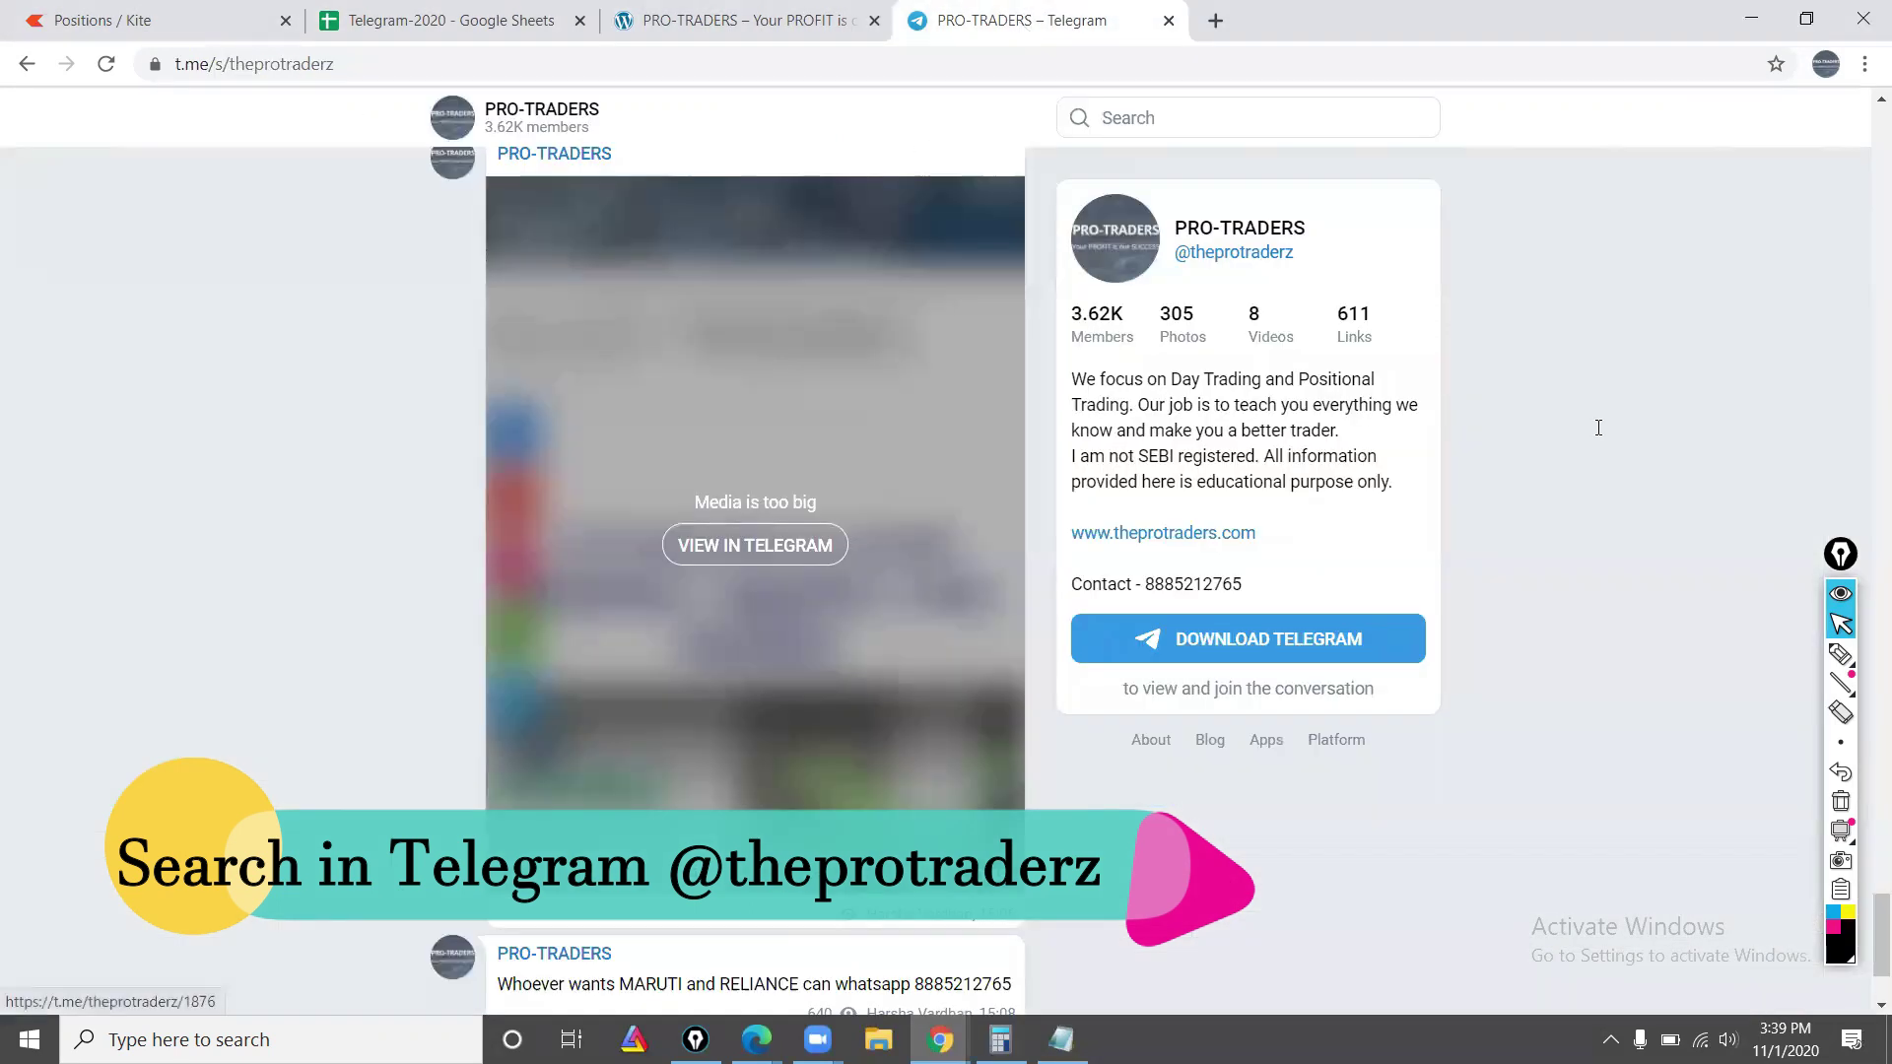
{"action": "left_click_drag", "start_coordinate": [1309, 259], "coordinate": [1178, 279]}
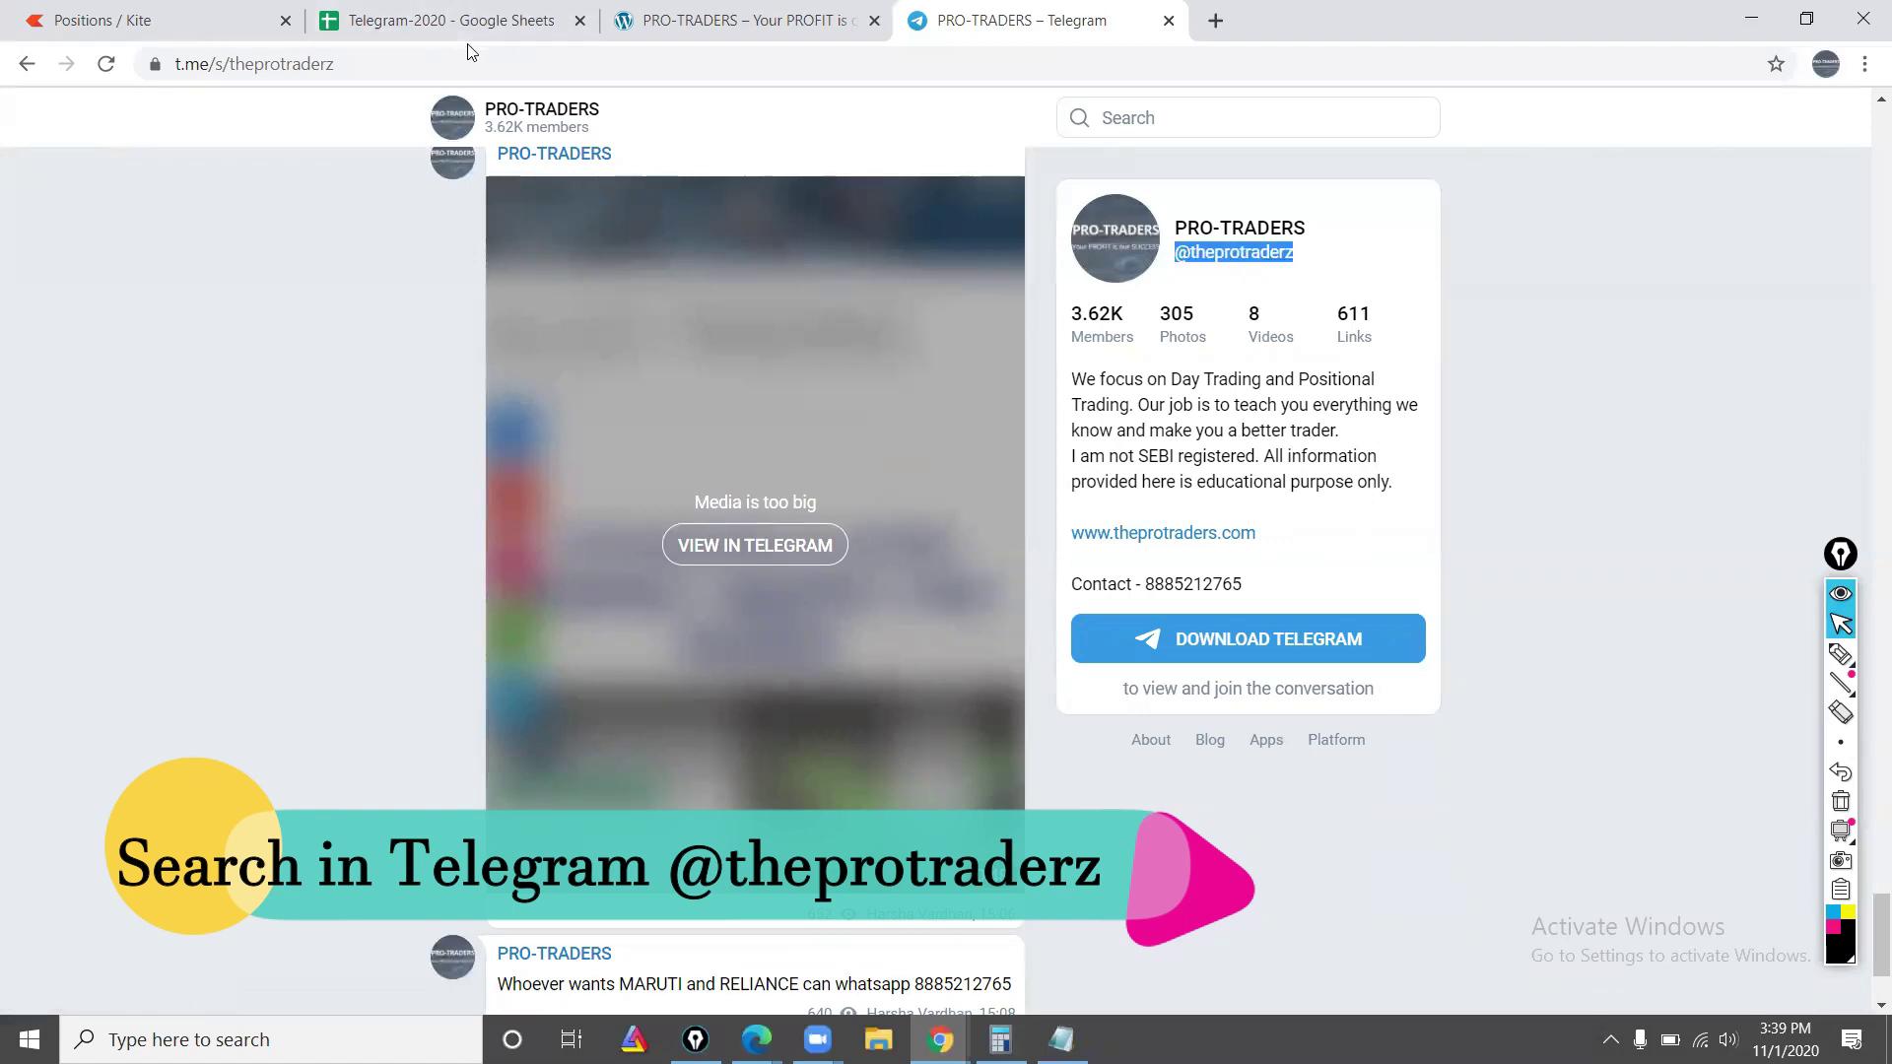
Step: Glance at the October sheet of Telegram-2020, and return to the PRO-TRADERS Telegram channel to find the 30th October 2020 trade calls
{"action": "left_click", "coordinate": [520, 21]}
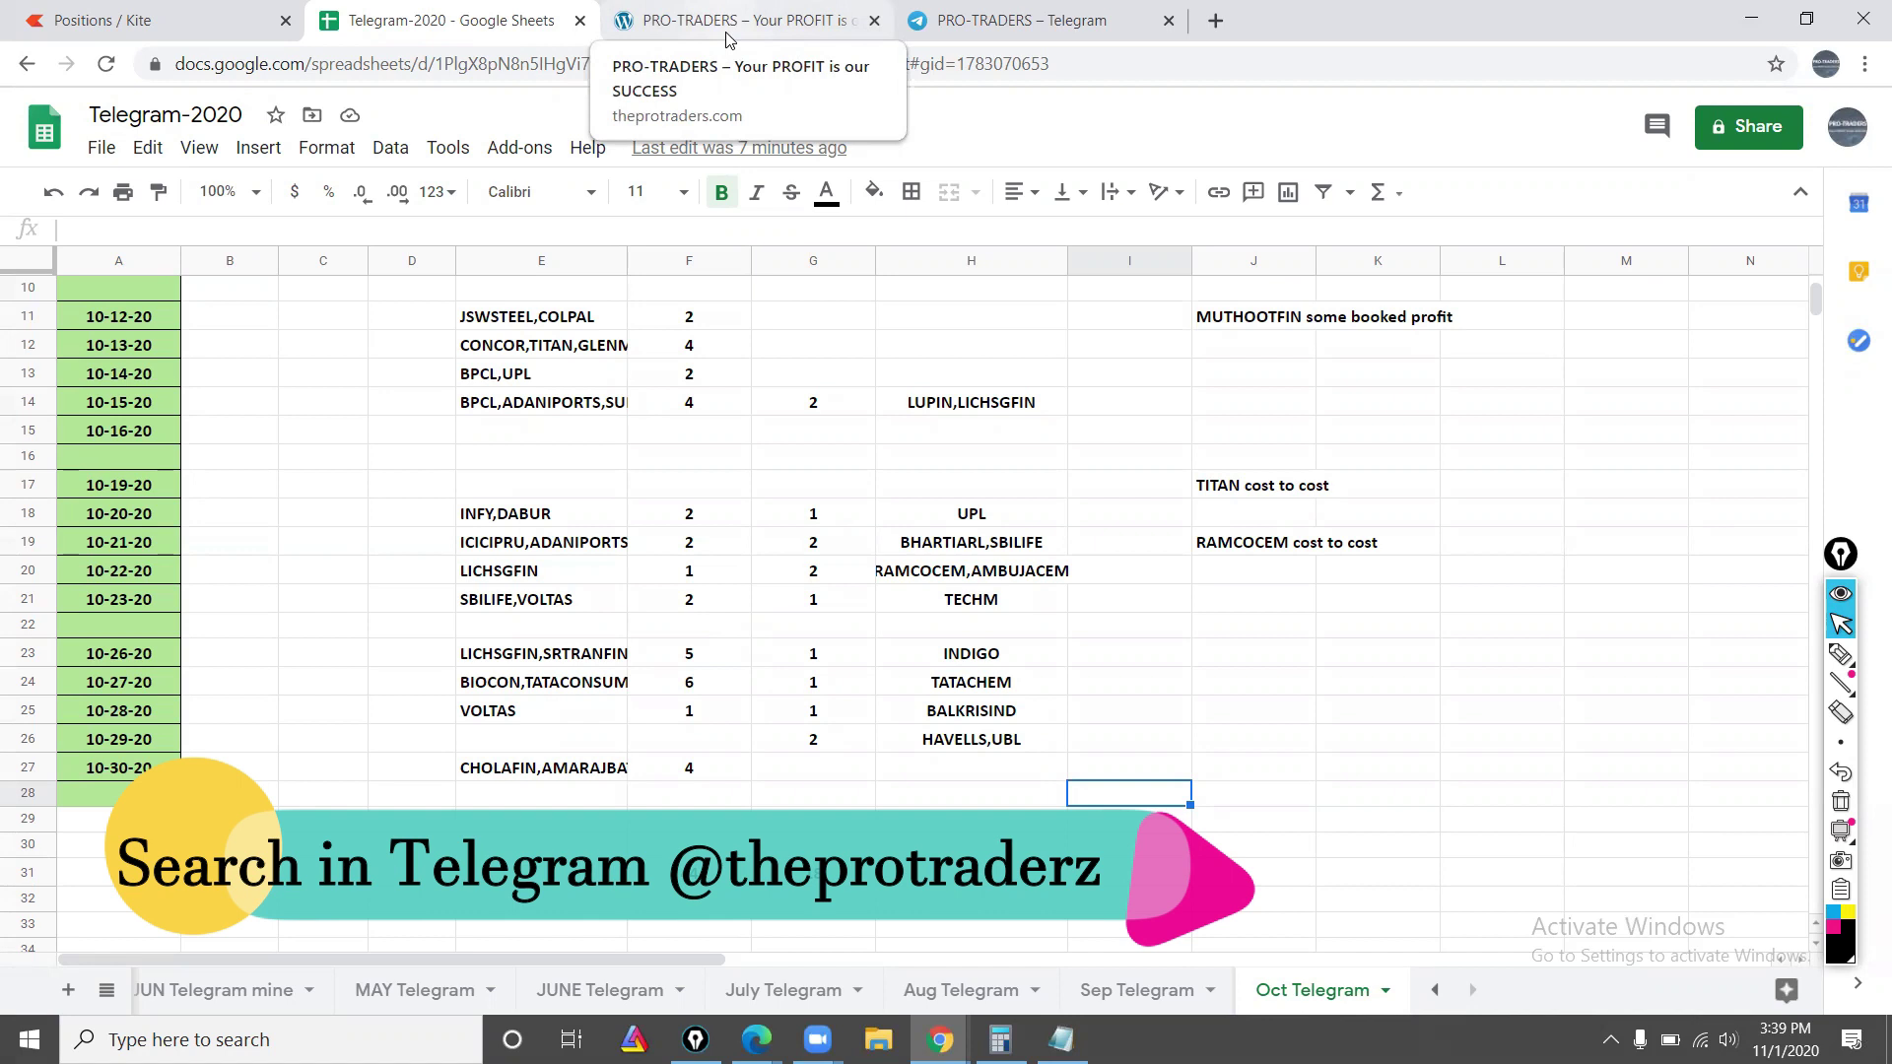
{"action": "left_click", "coordinate": [944, 22]}
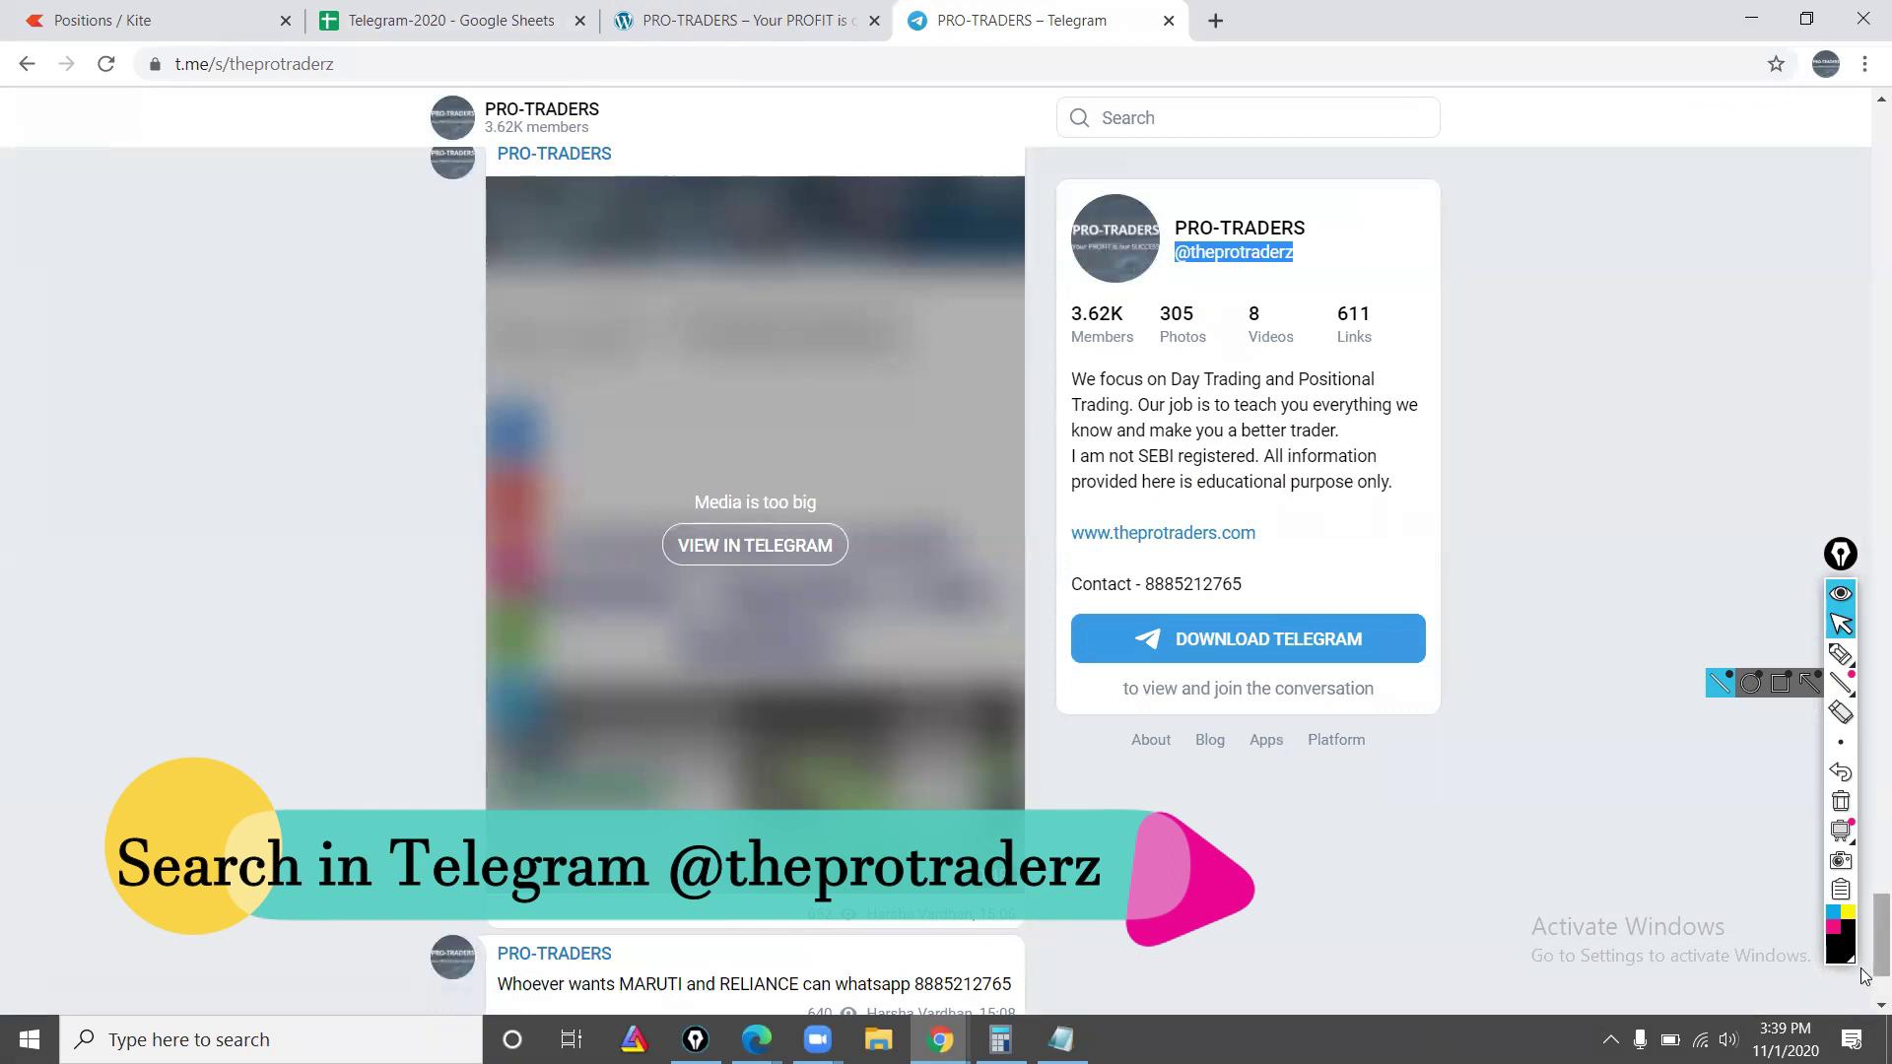
{"action": "scroll", "coordinate": [1865, 919], "scroll_direction": "up", "scroll_amount": 4}
{"action": "scroll", "coordinate": [1865, 919], "scroll_direction": "up", "scroll_amount": 3}
{"action": "scroll", "coordinate": [1865, 838], "scroll_direction": "up", "scroll_amount": 15}
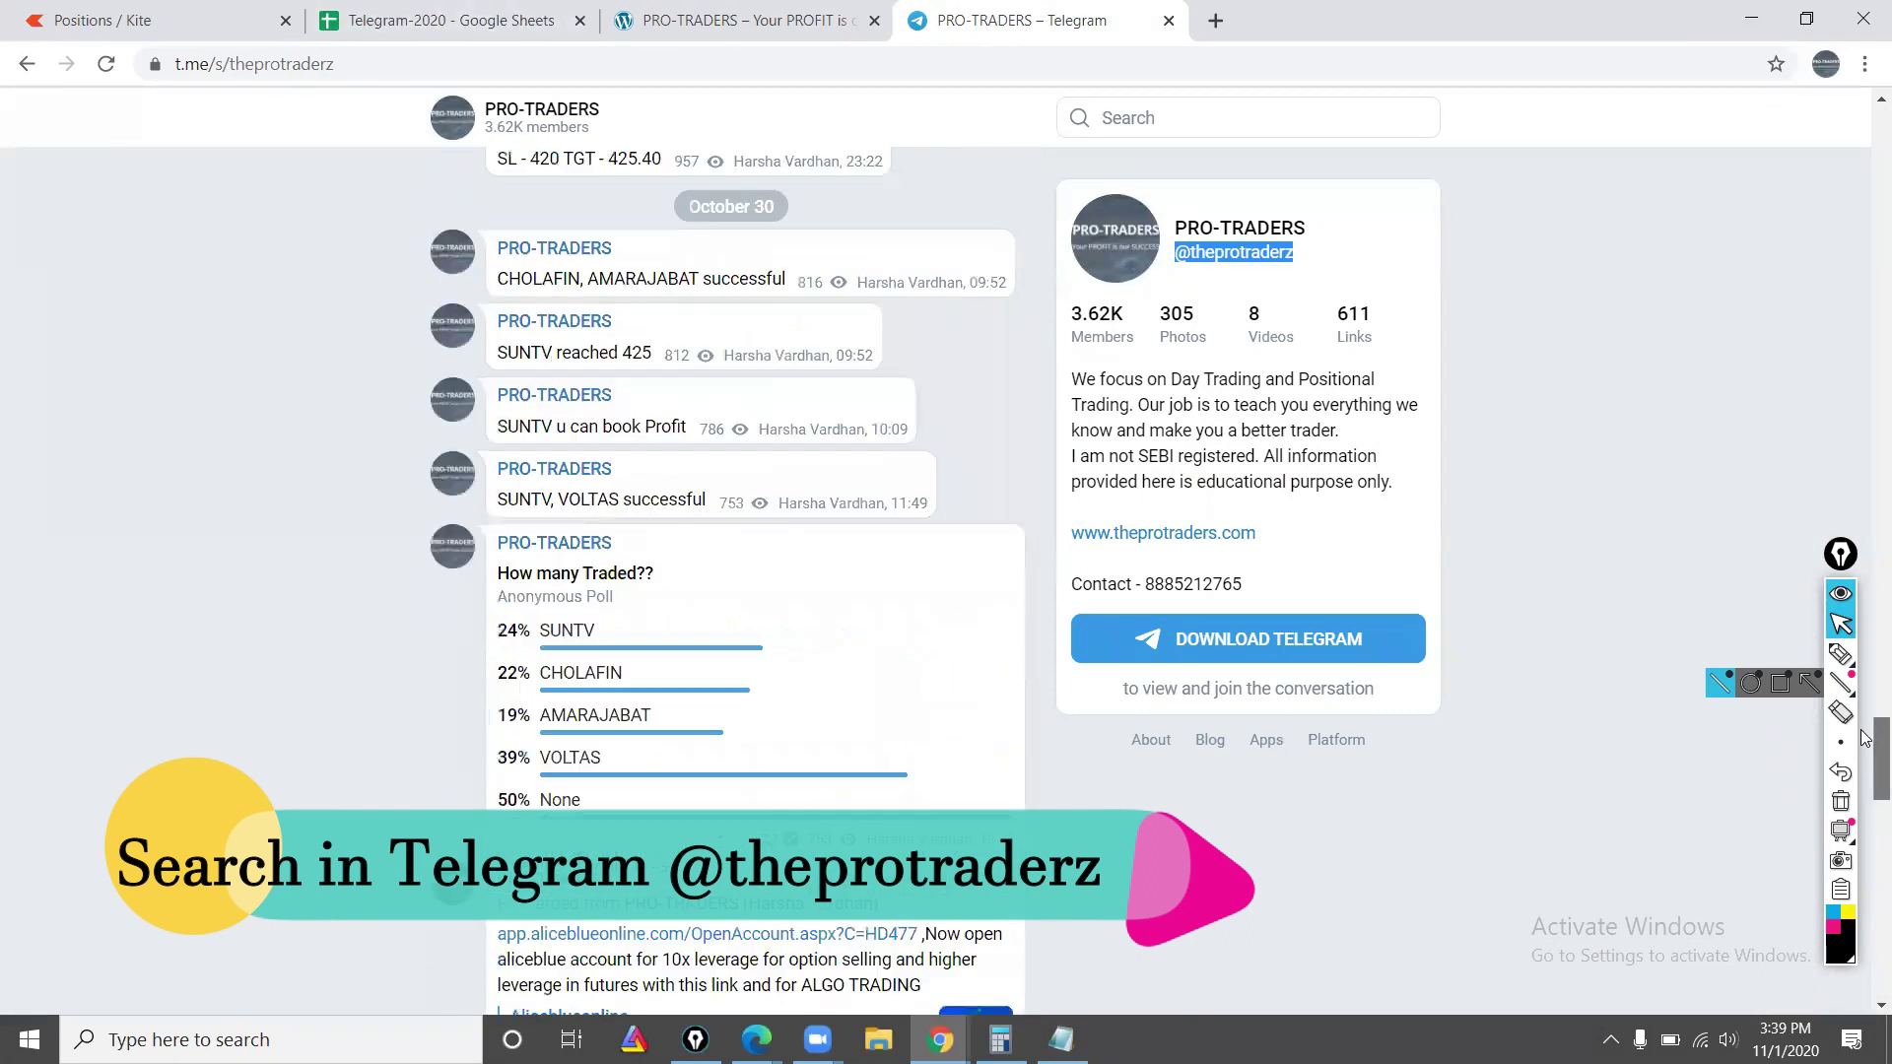
{"action": "mouse_move", "coordinate": [1841, 742]}
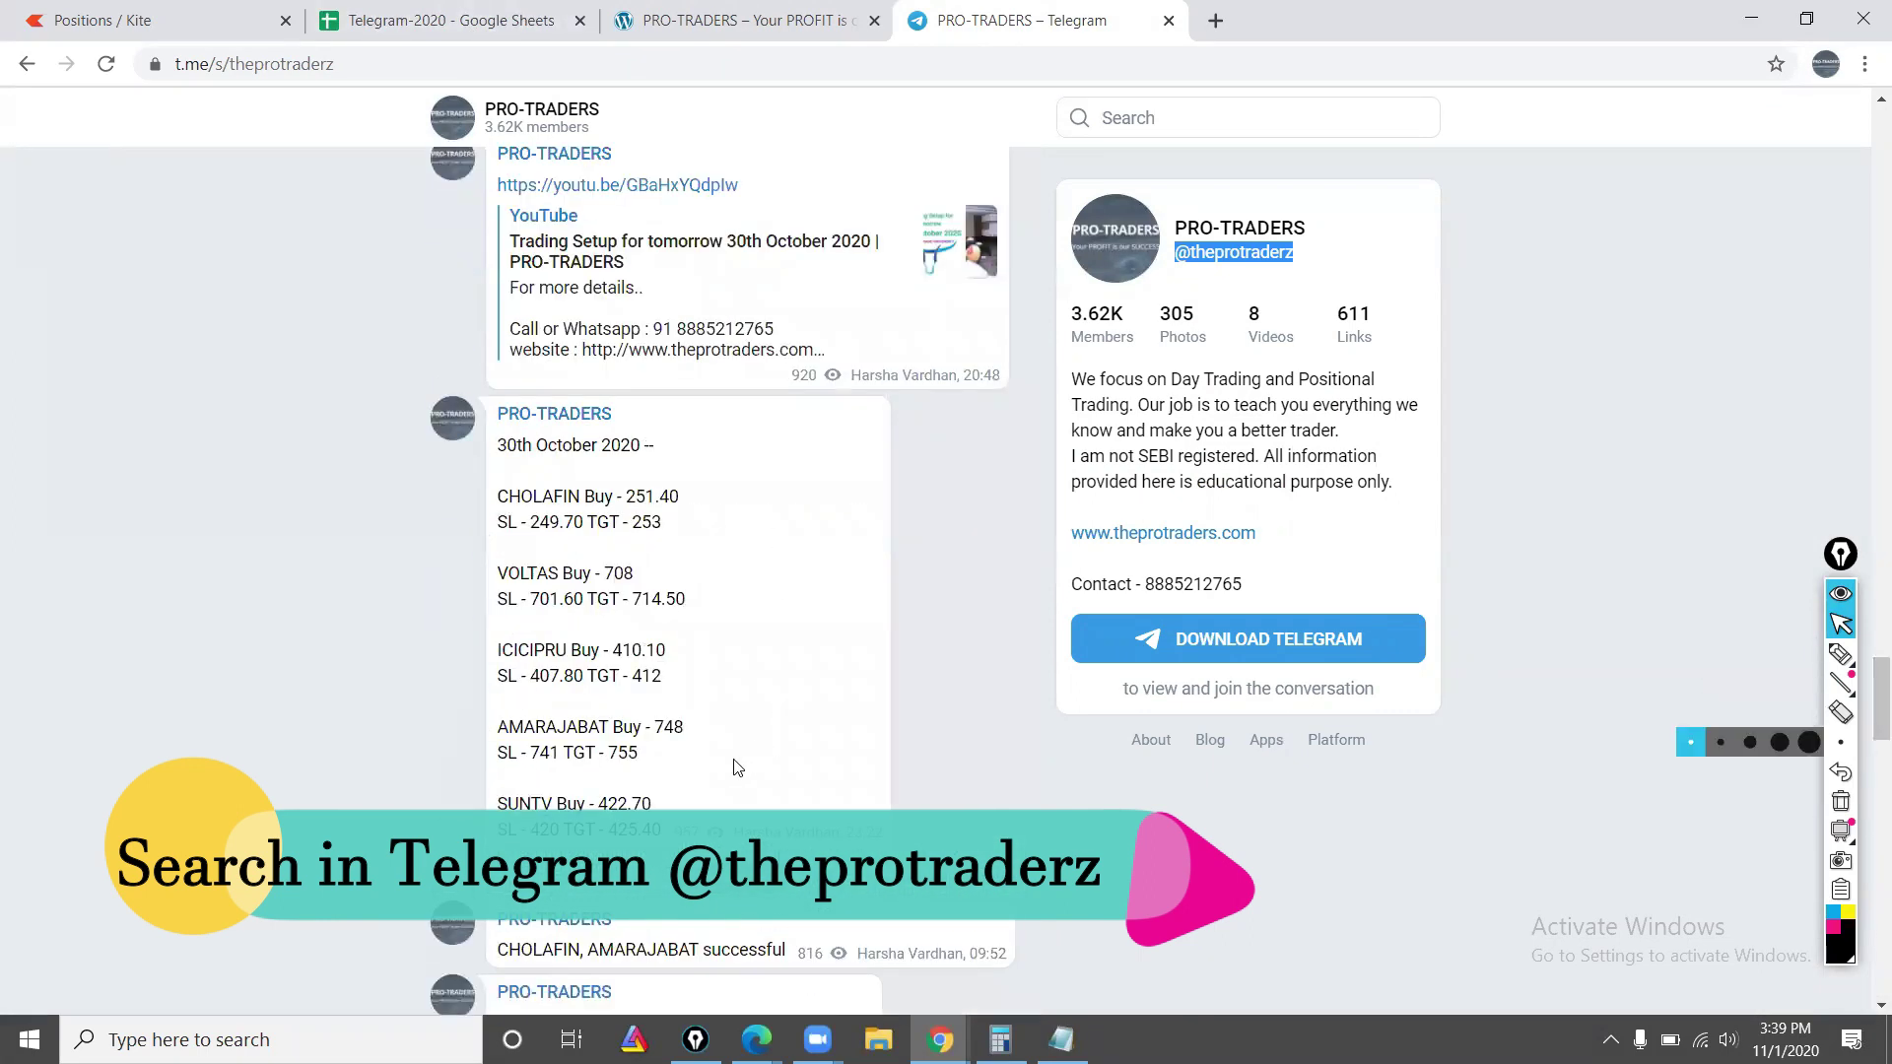
Step: Point out the CHOLAFIN call in the 30th October 2020 post by highlighting its name, and clear the highlight
{"action": "left_click", "coordinate": [588, 582]}
{"action": "right_click", "coordinate": [538, 527]}
{"action": "double_click", "coordinate": [522, 497]}
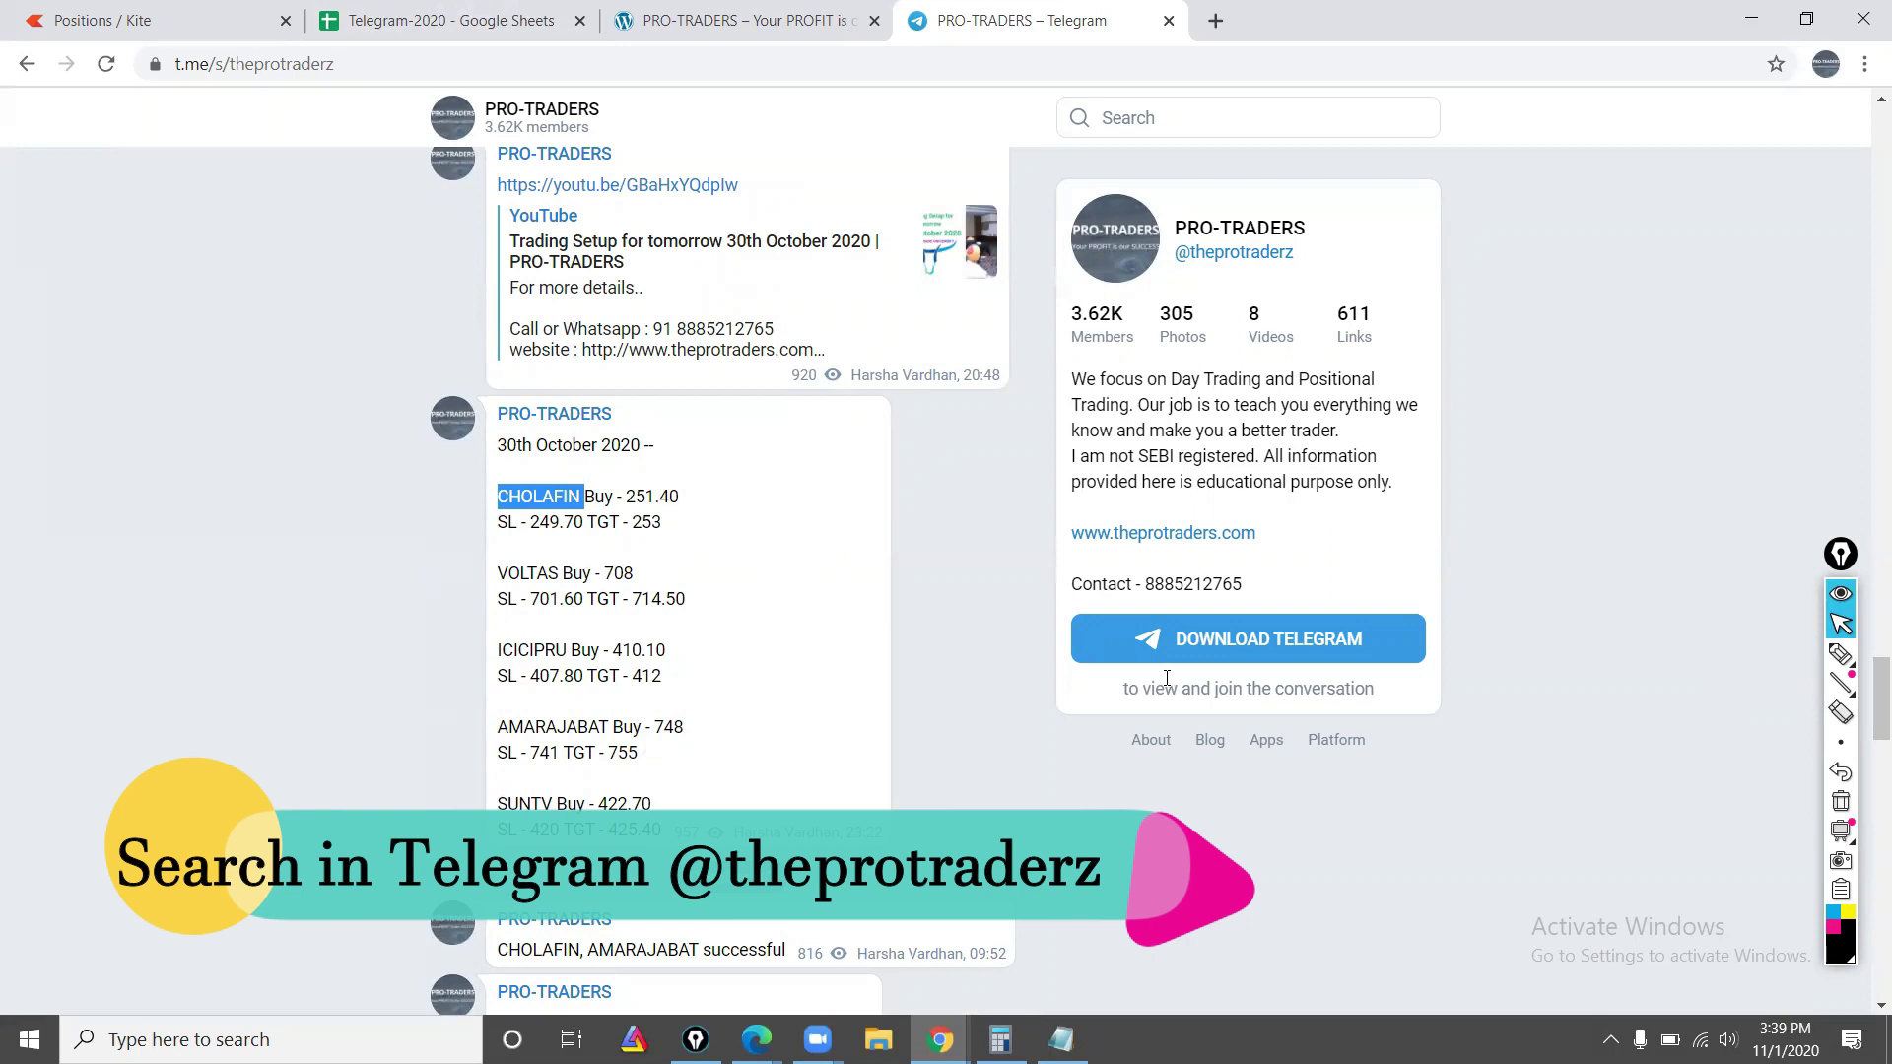
{"action": "left_click", "coordinate": [1005, 691]}
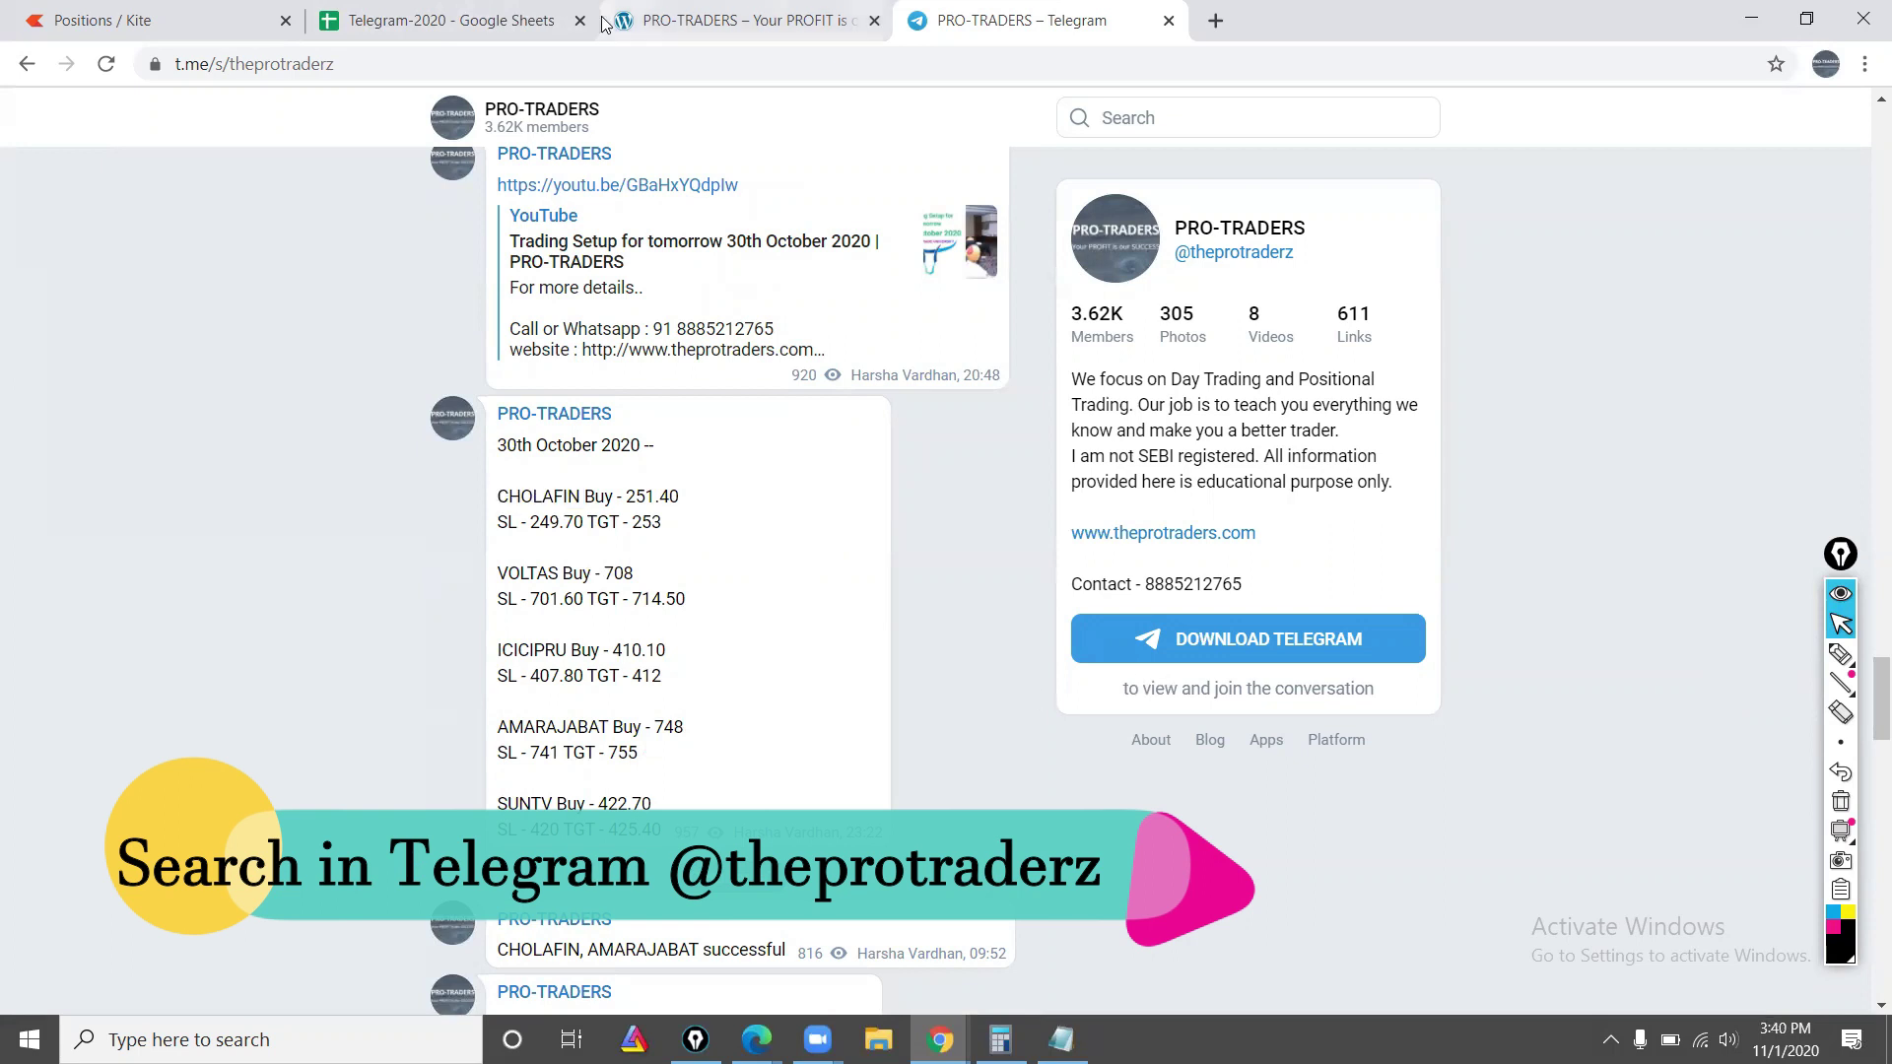
Step: Switch to the PRO-TRADERS website and look over its home page, ending at the header banner
{"action": "left_click", "coordinate": [682, 31]}
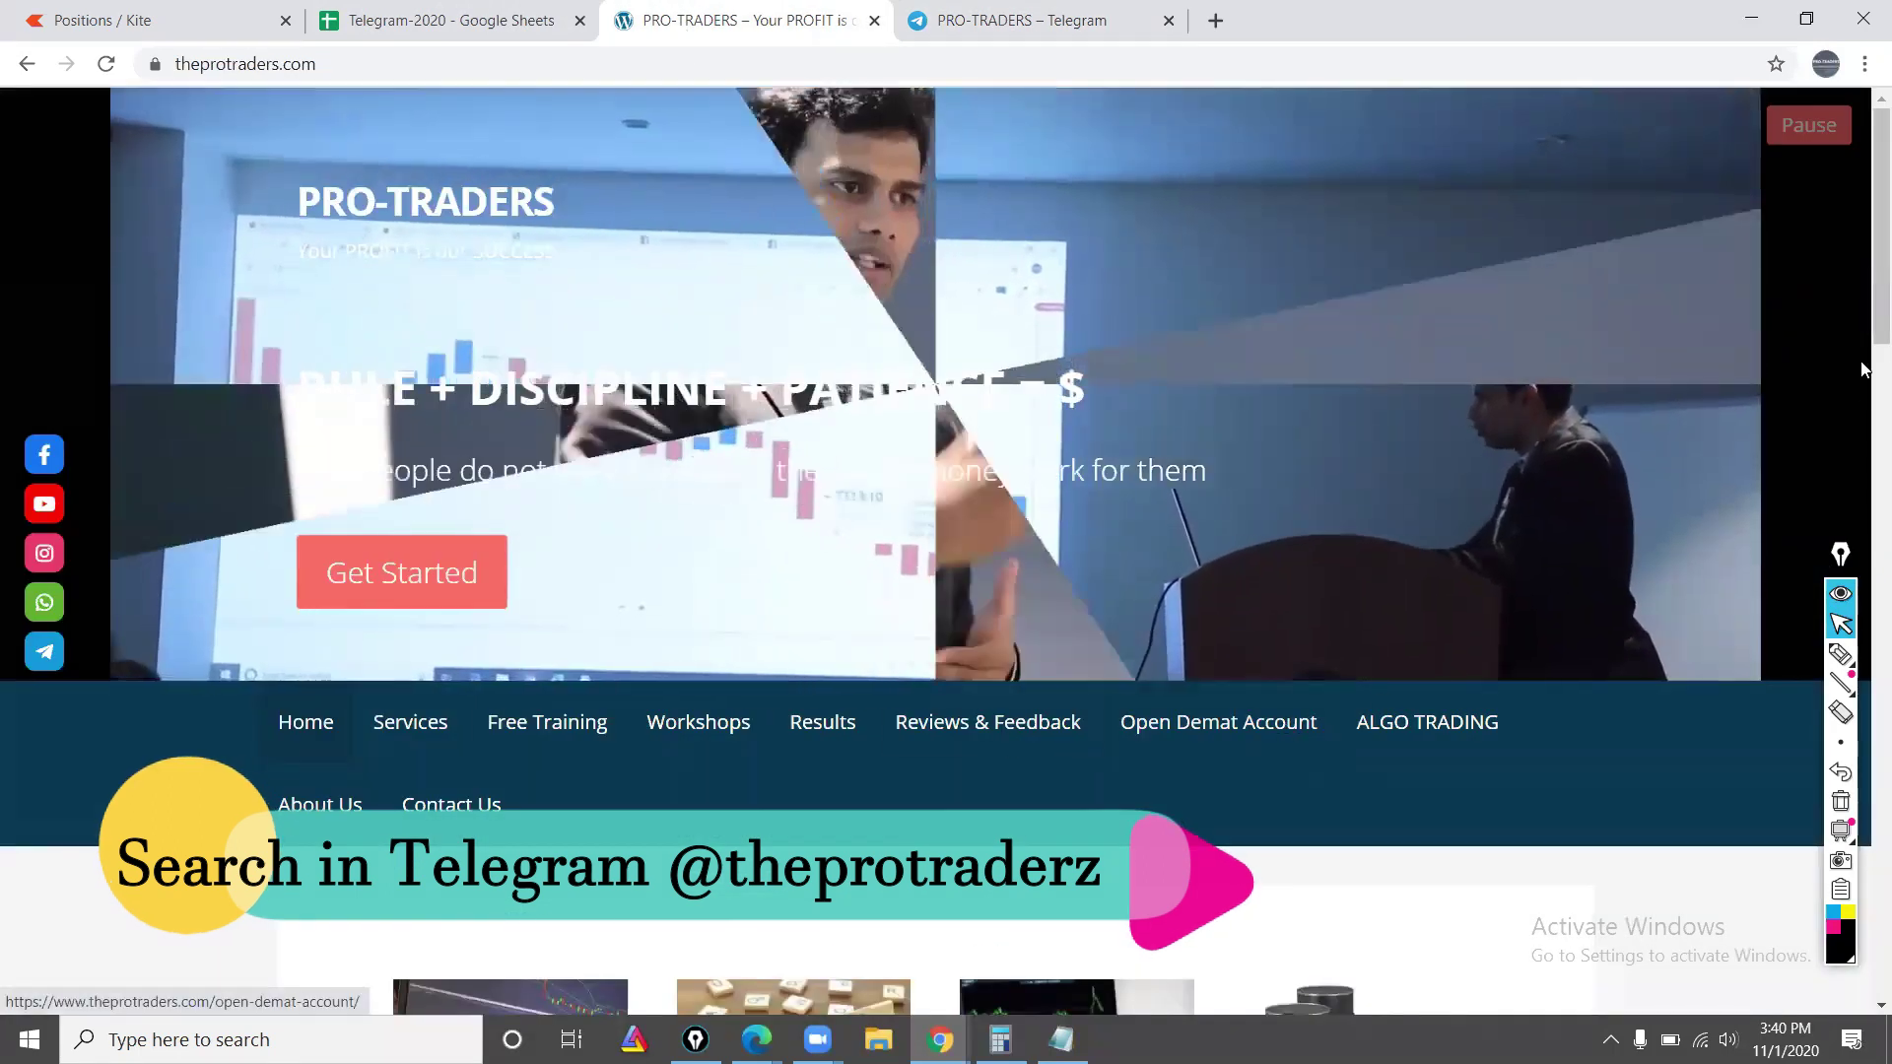
{"action": "scroll", "coordinate": [1865, 448], "scroll_direction": "down", "scroll_amount": 5}
{"action": "scroll", "coordinate": [1865, 449], "scroll_direction": "down", "scroll_amount": 5}
{"action": "scroll", "coordinate": [1865, 449], "scroll_direction": "up", "scroll_amount": 10}
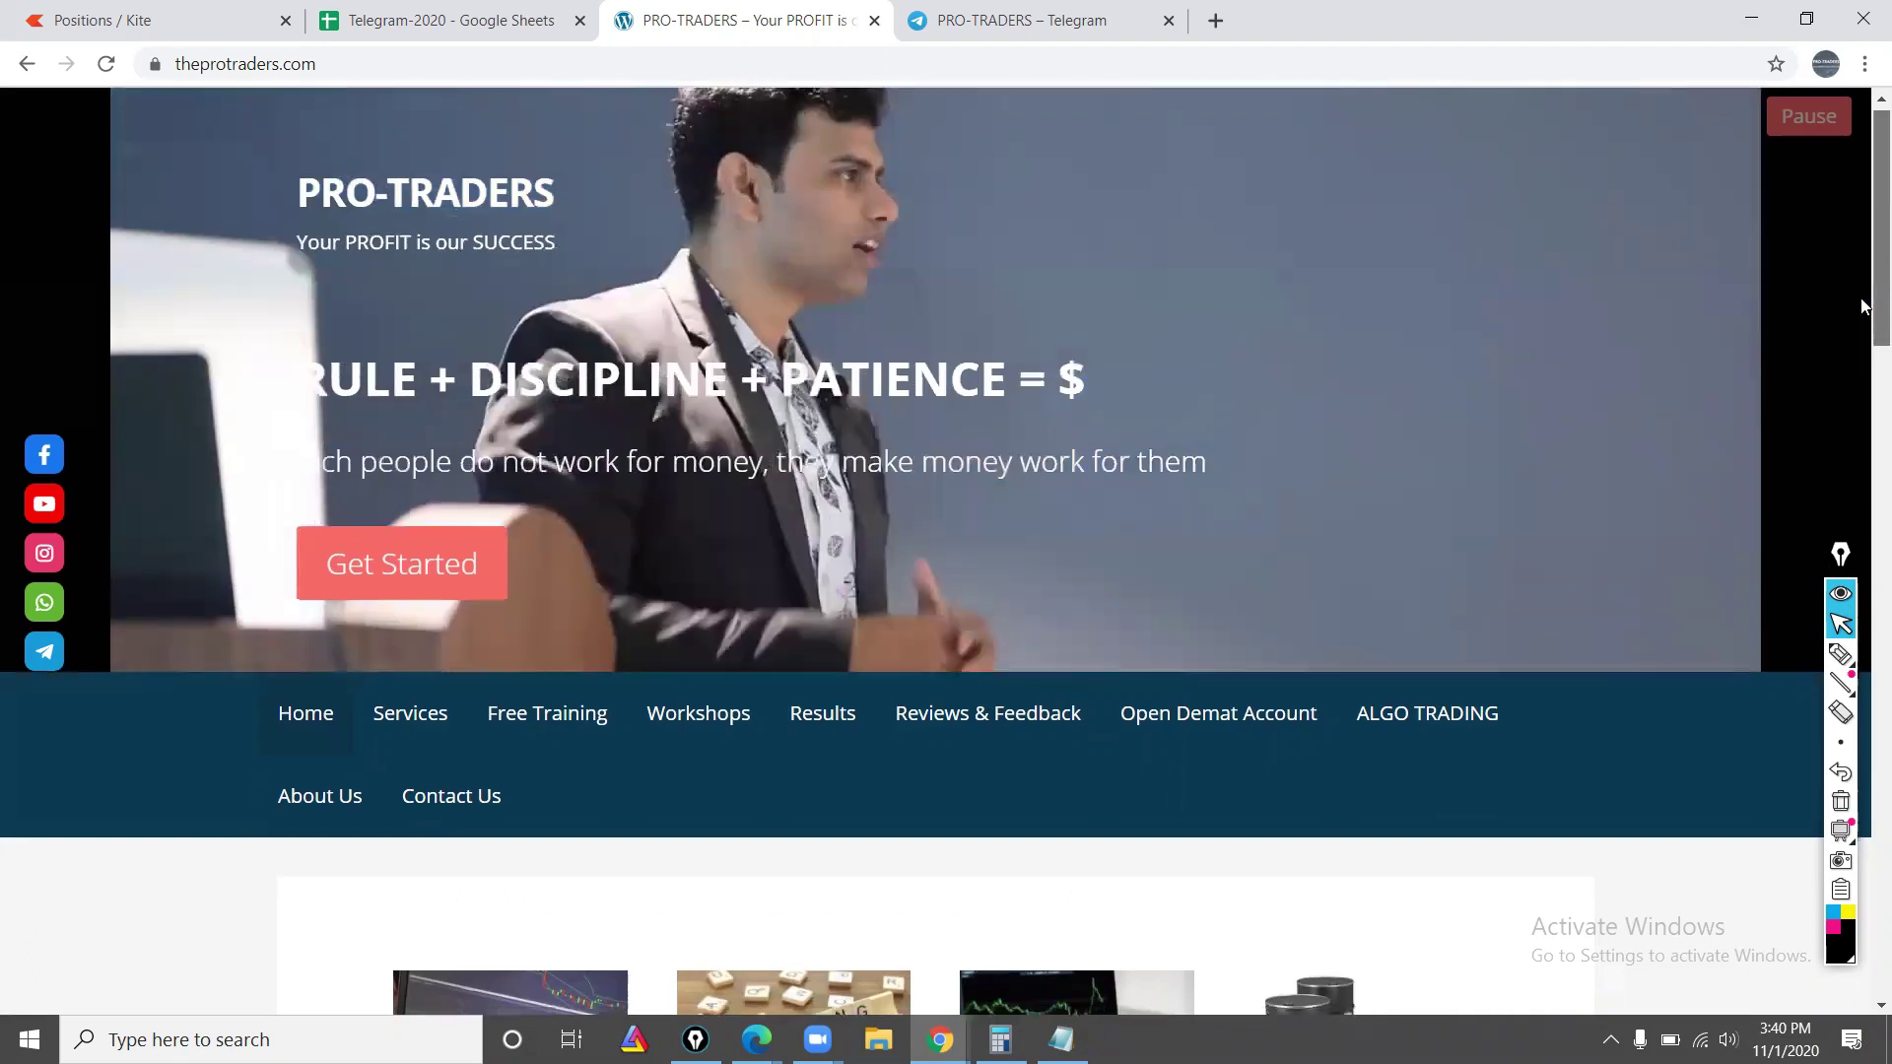